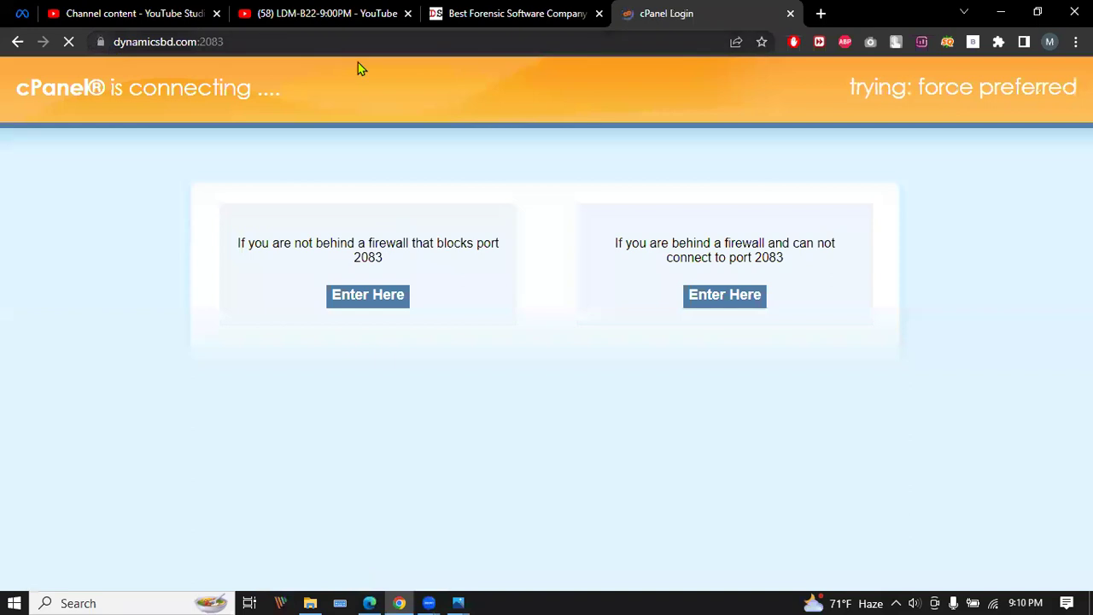
Log in to cPanel and launch File Manager from the Files section.
left_click(520, 403)
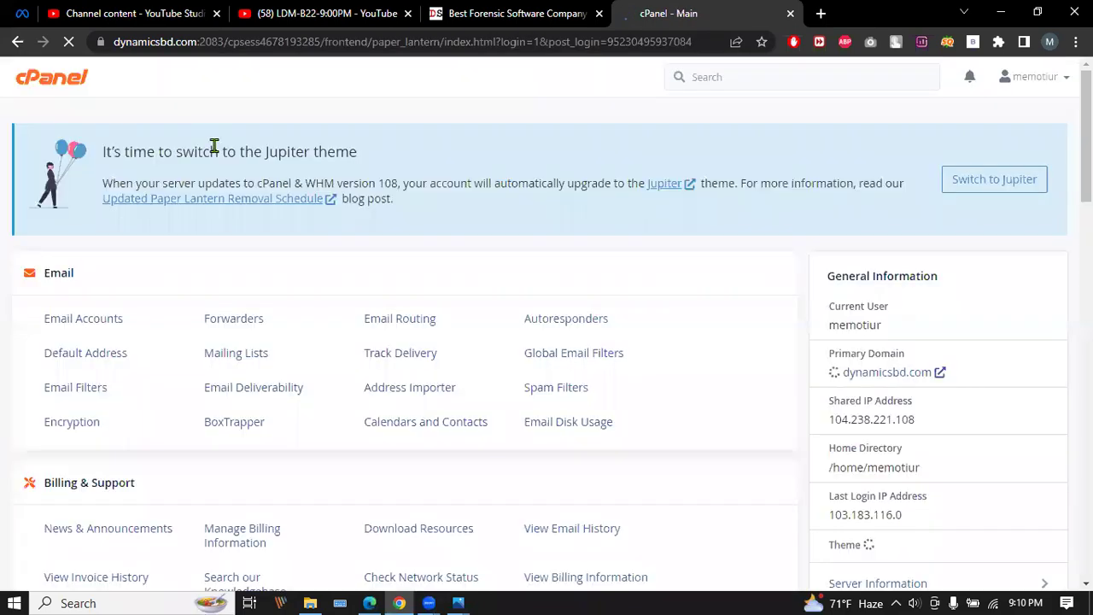
scroll(166, 290, "down", 6)
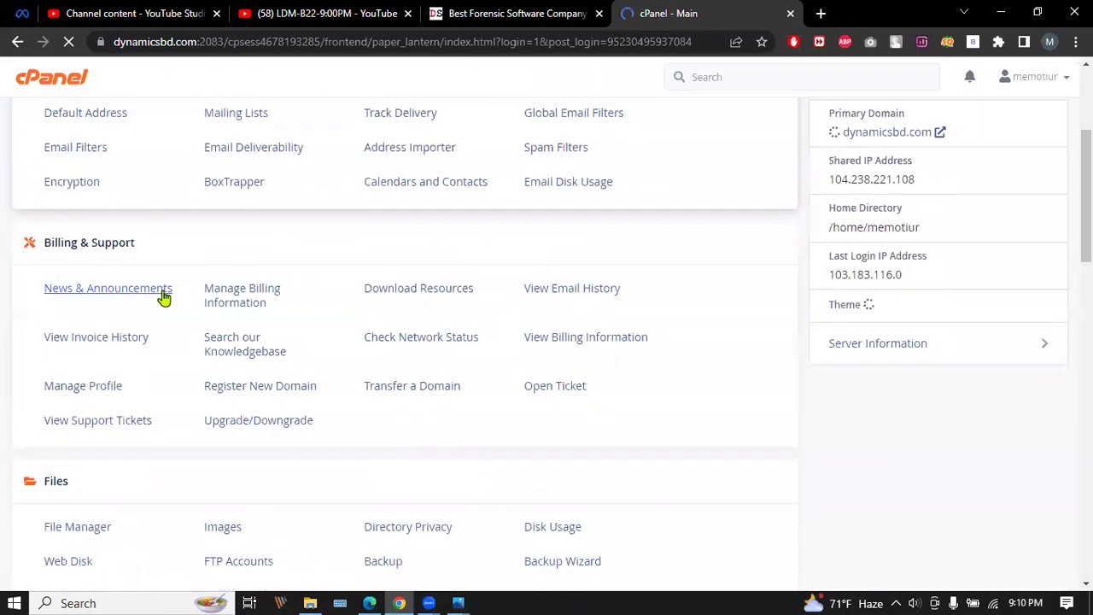
left_click(72, 290)
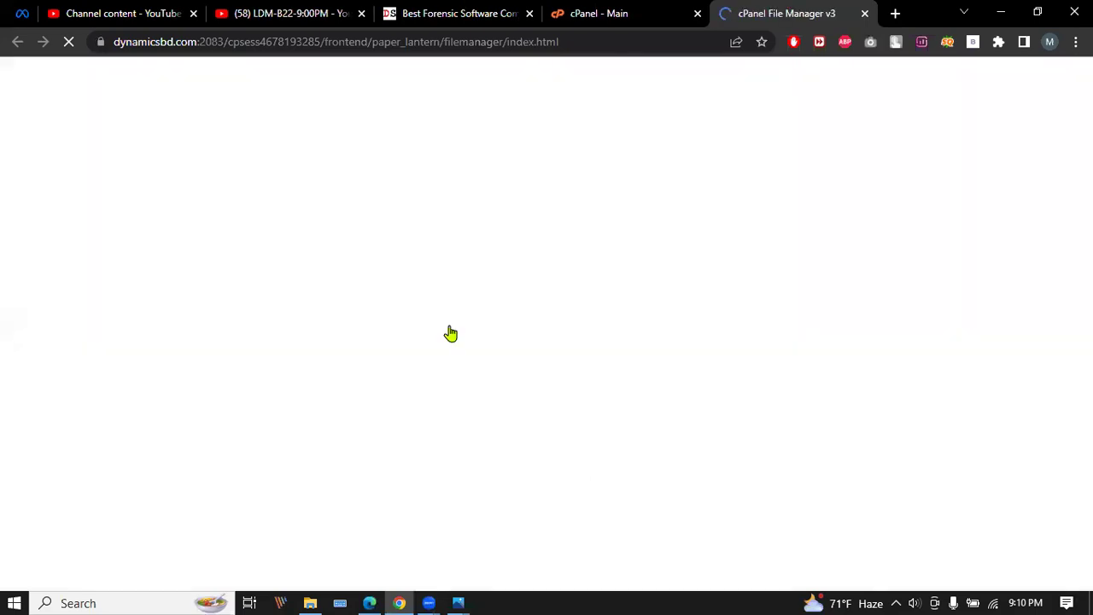
On the Dynamic Solutions site, locate the Phonexia logo and bring up its context menu.
key("ctrl+shift+Tab")
key("ctrl+shift+Tab")
scroll(419, 281, "down", 5)
scroll(512, 316, "up", 5)
scroll(557, 333, "down", 5)
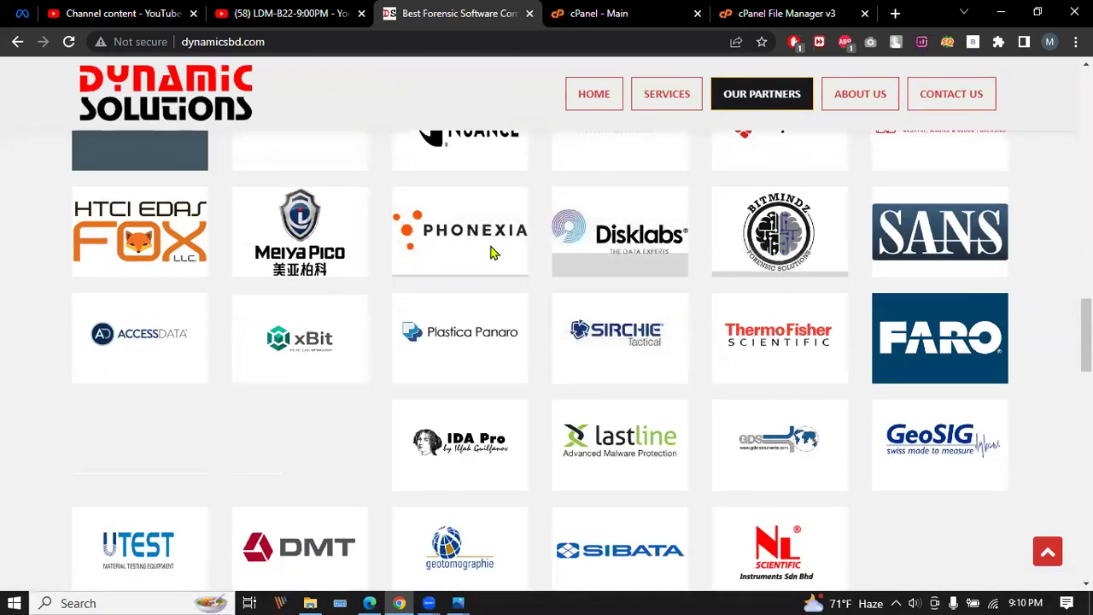
right_click(446, 214)
left_click(528, 372)
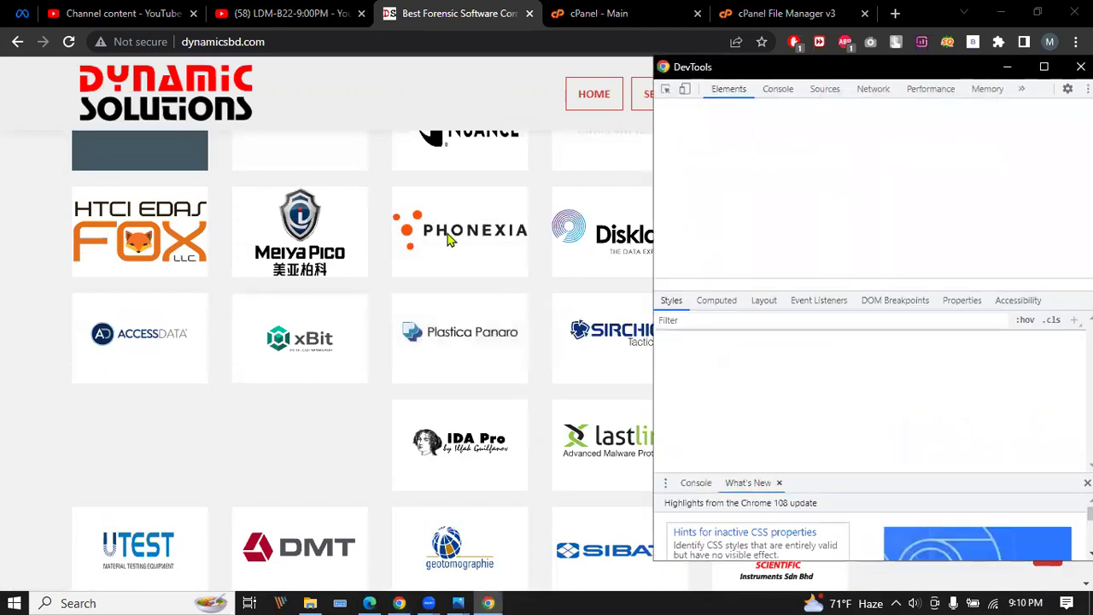
Inspect the Phonexia logo to read its source images/partner/forensic/logo/forensic17.png.
right_click(457, 215)
left_click(496, 373)
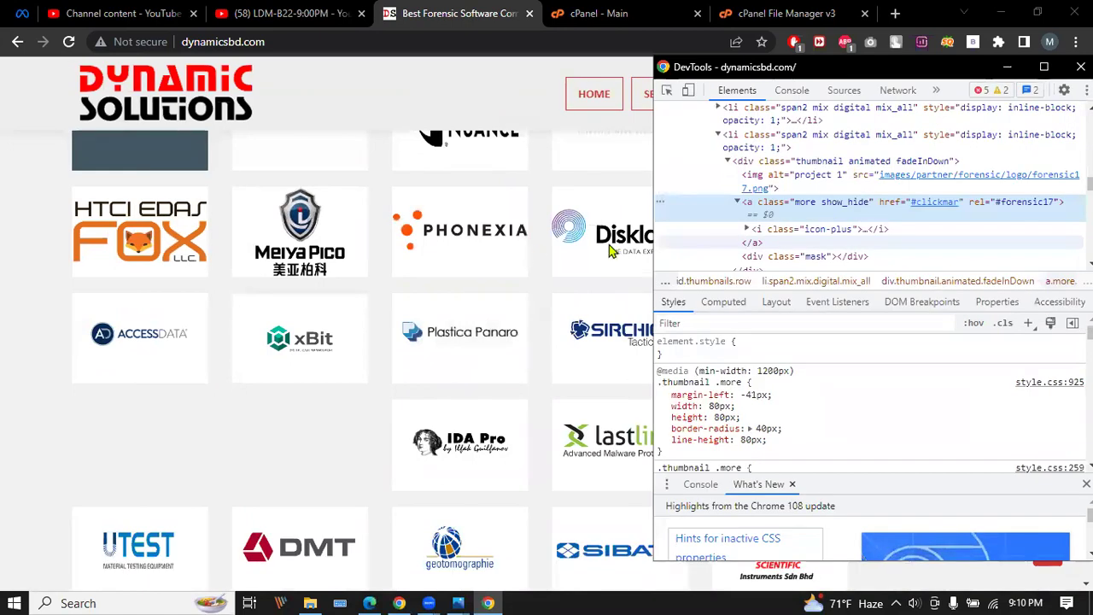
key("ctrl+plus")
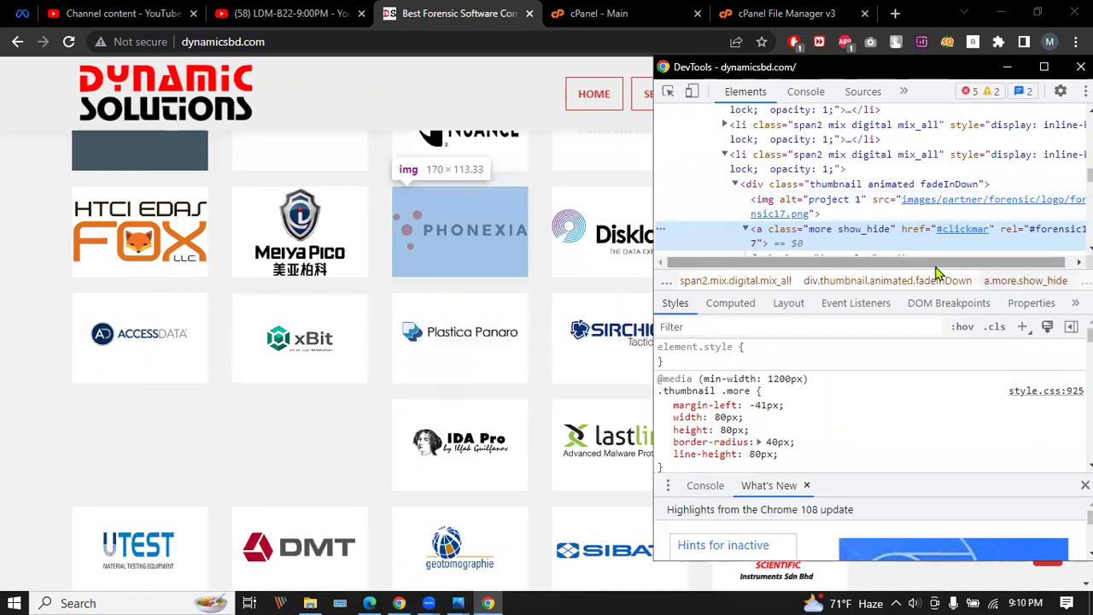
scroll(981, 272, "right", 1)
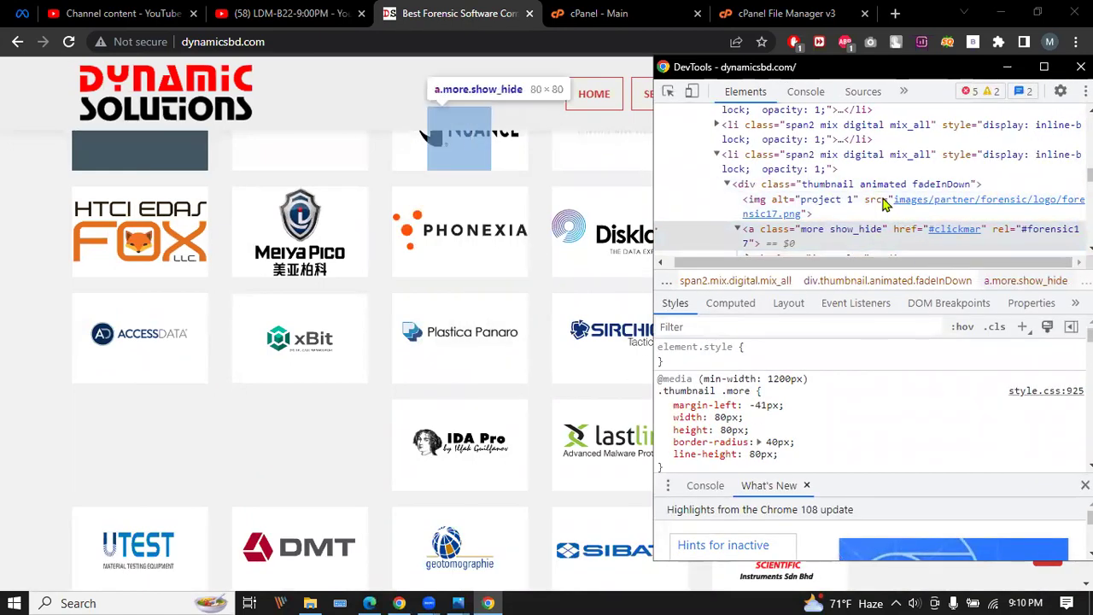
mouse_move(912, 208)
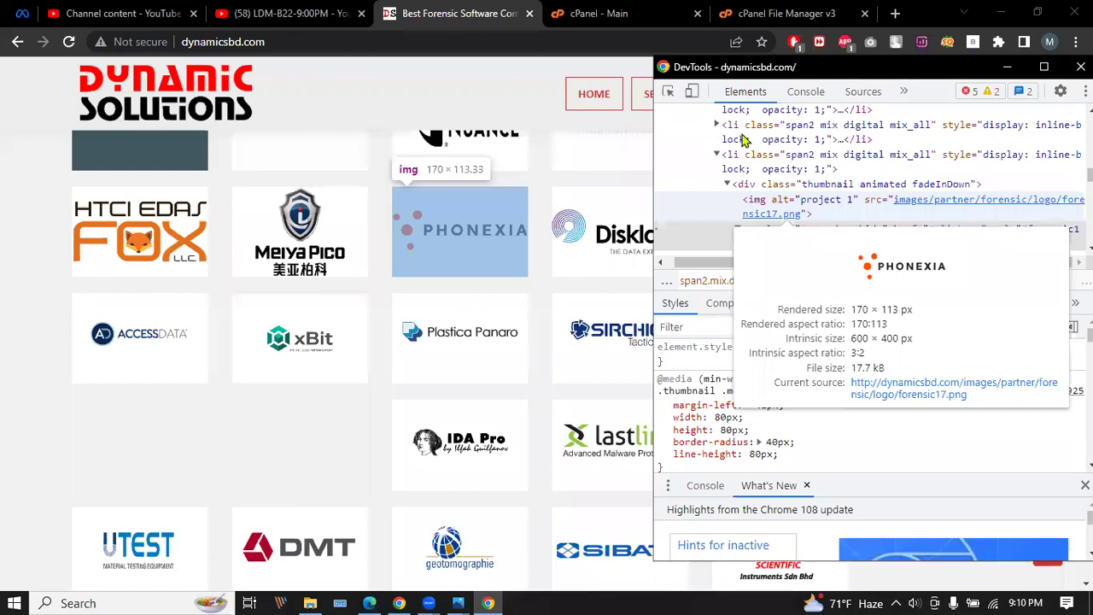
left_click(785, 13)
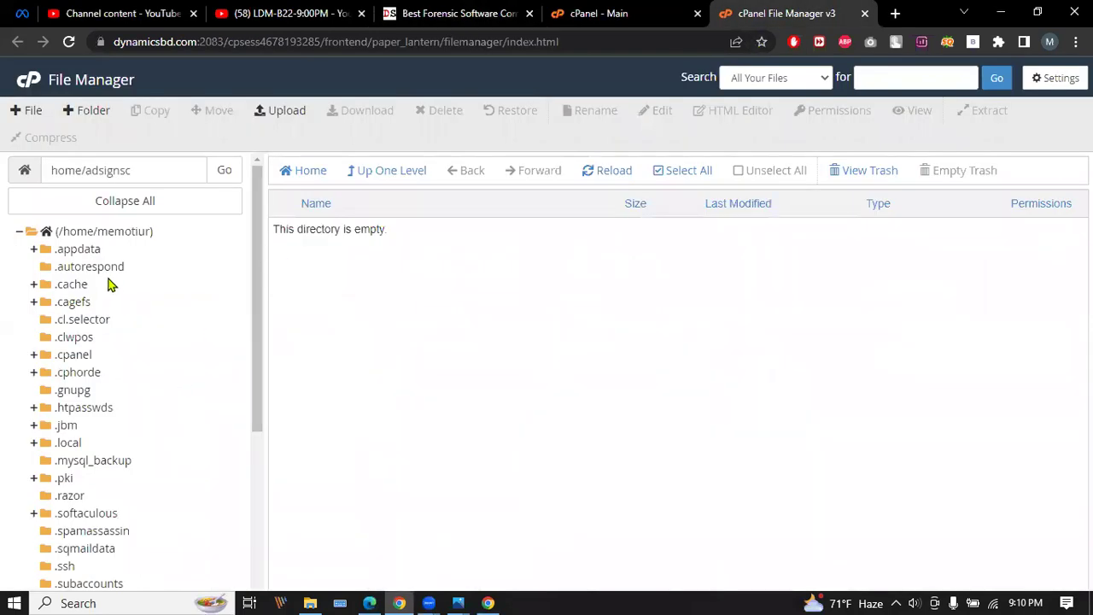
Cancel the New File dialog and reopen File Manager from the cPanel main page.
scroll(111, 284, "down", 3)
scroll(114, 282, "up", 3)
left_click(27, 110)
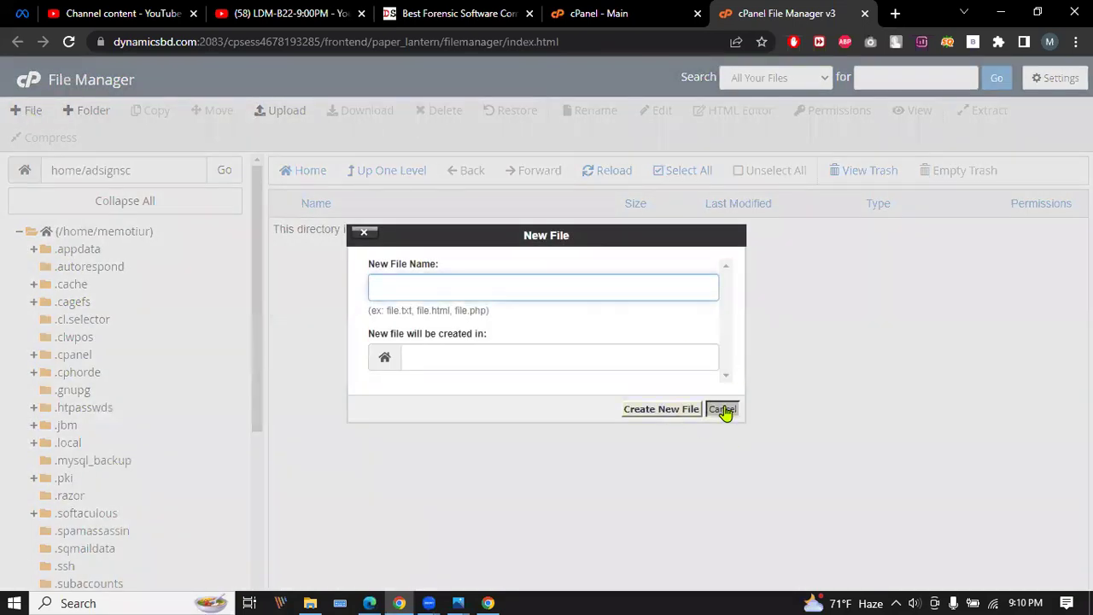
left_click(722, 408)
left_click(622, 13)
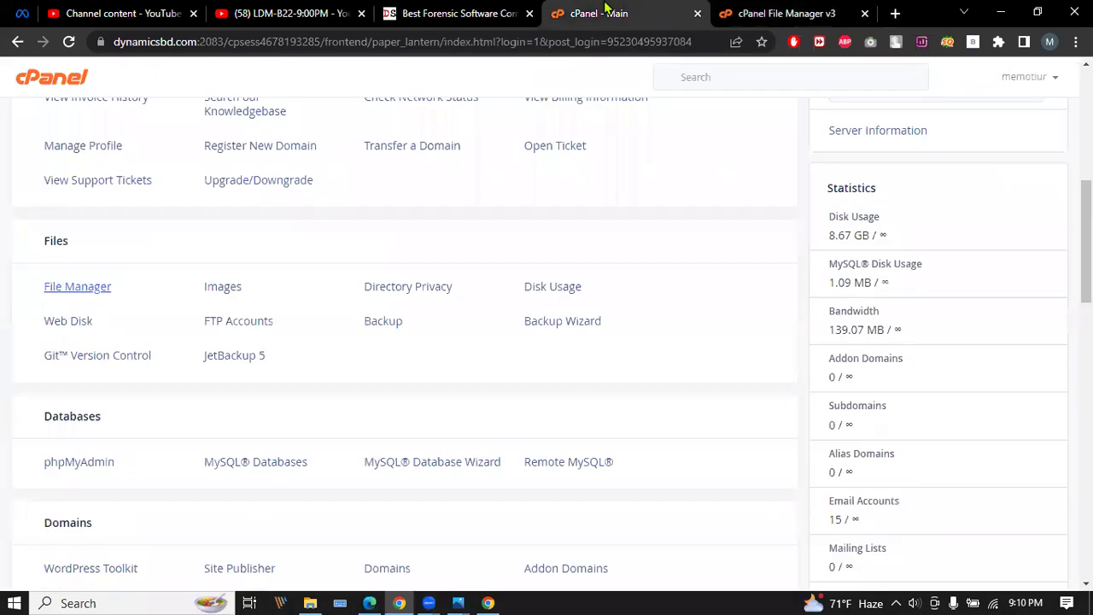
left_click(72, 286)
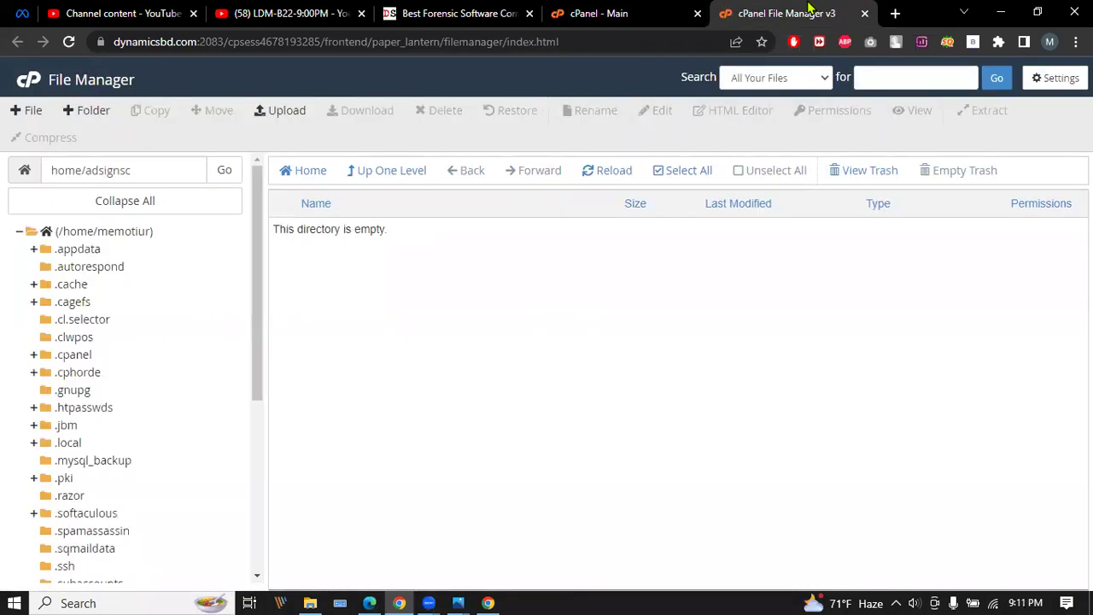
Go up to the home directory, open public_html, and recheck the logo's image path.
left_click(365, 177)
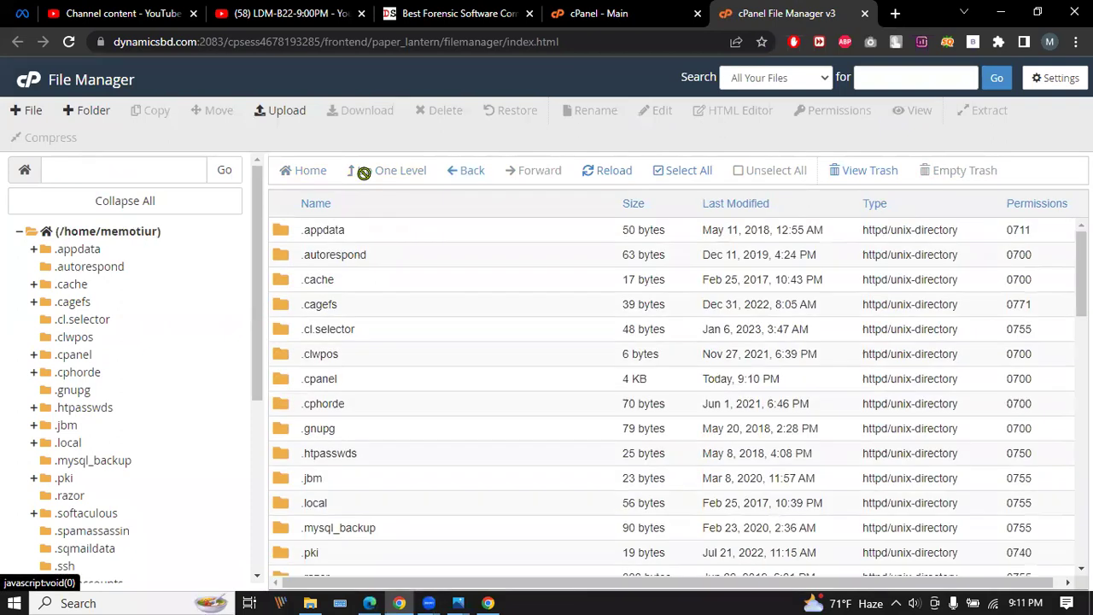
scroll(363, 385, "down", 10)
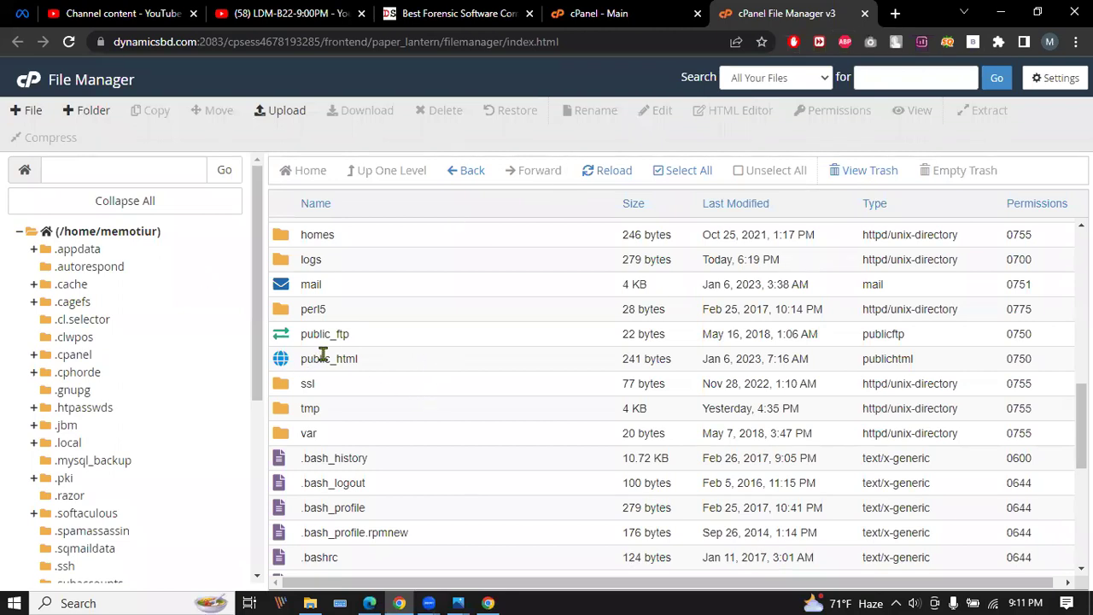
double_click(416, 365)
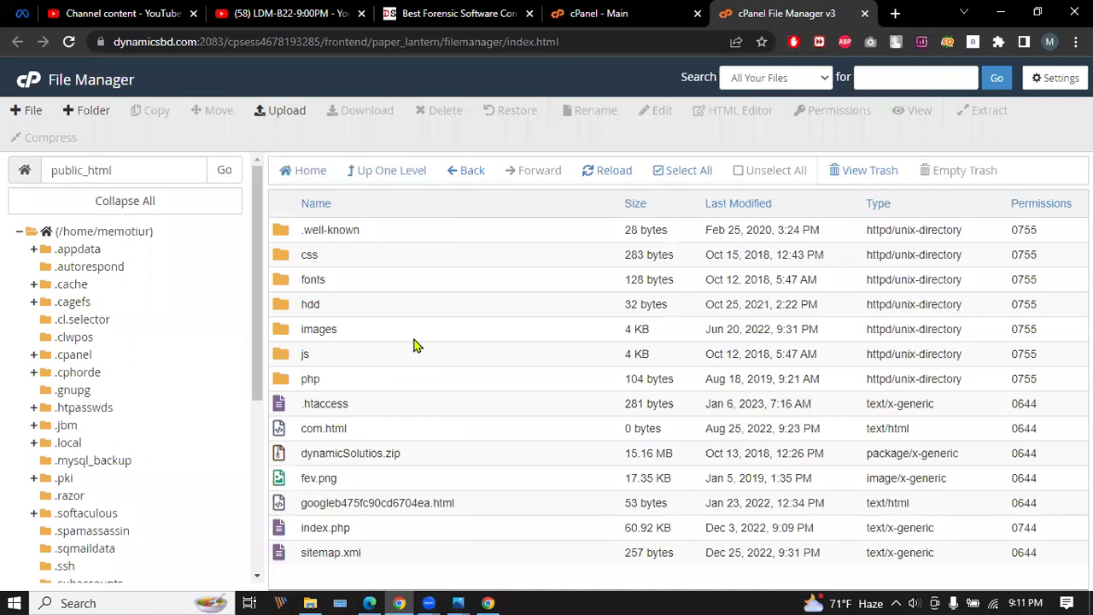
left_click(488, 9)
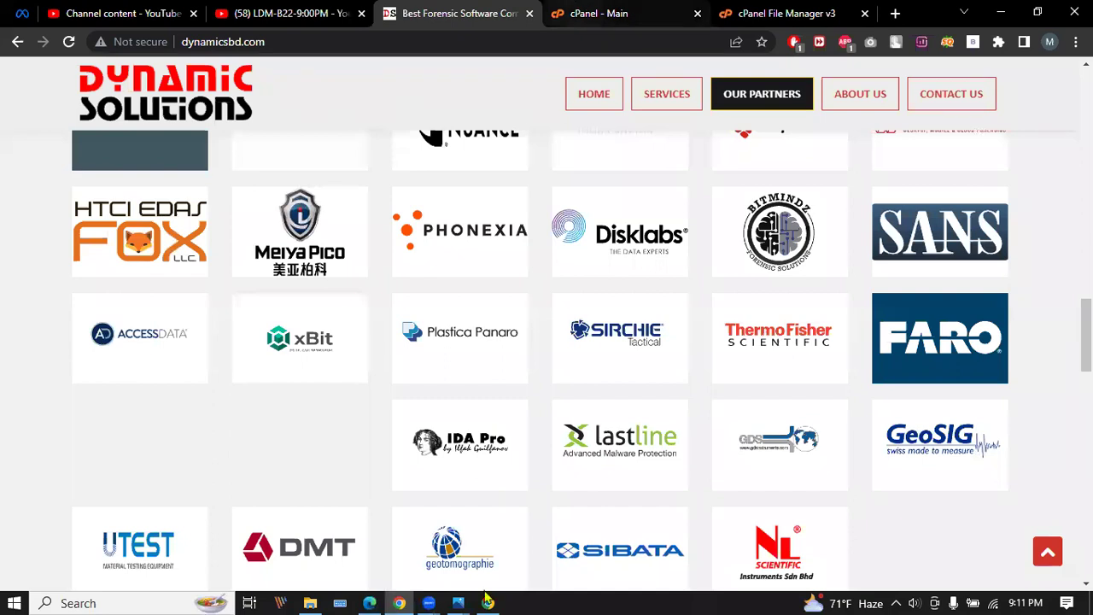
key("ctrl+shift+i")
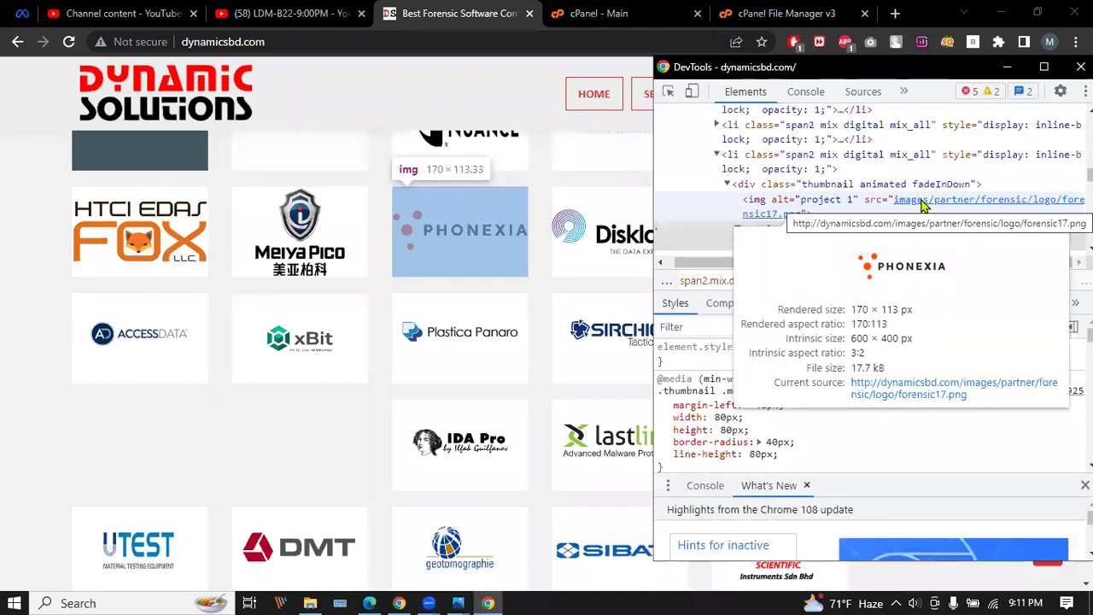
left_click(741, 9)
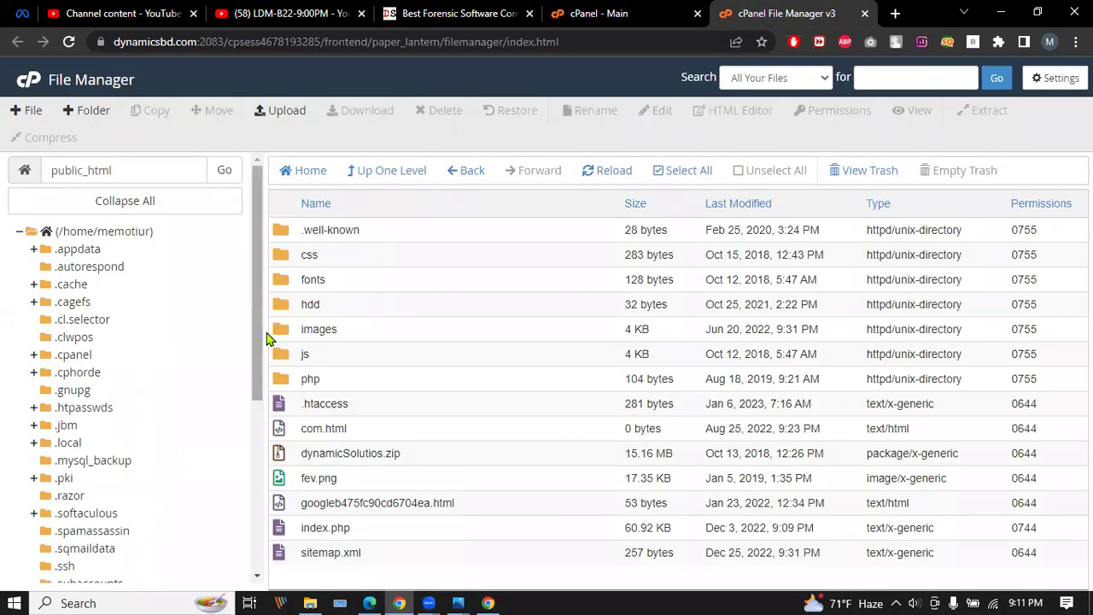
Open the images, partner, forensic and logo folders in turn.
double_click(381, 331)
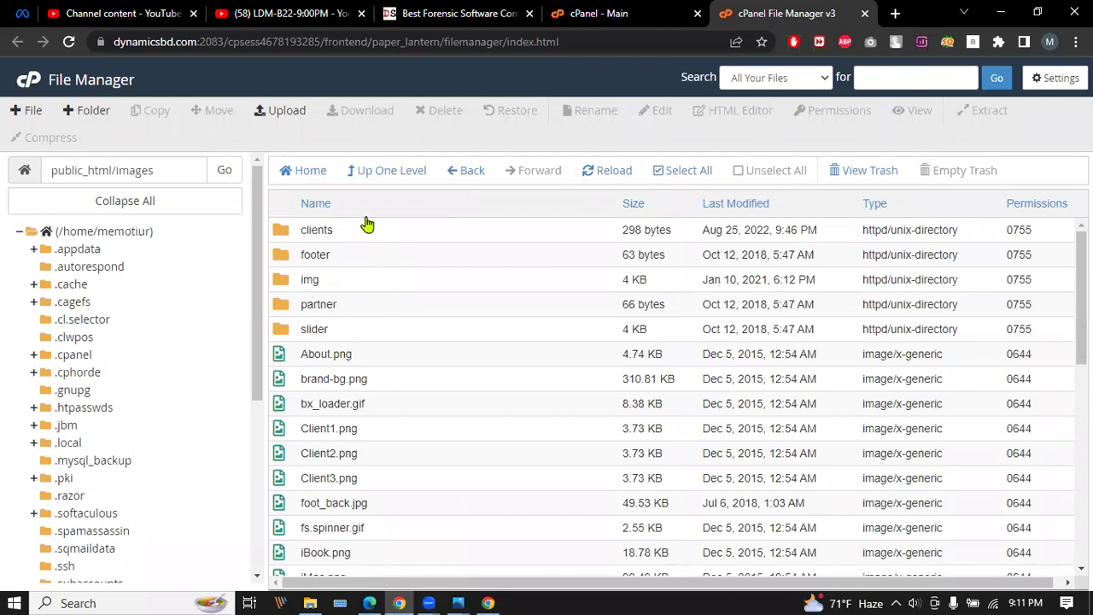
double_click(378, 306)
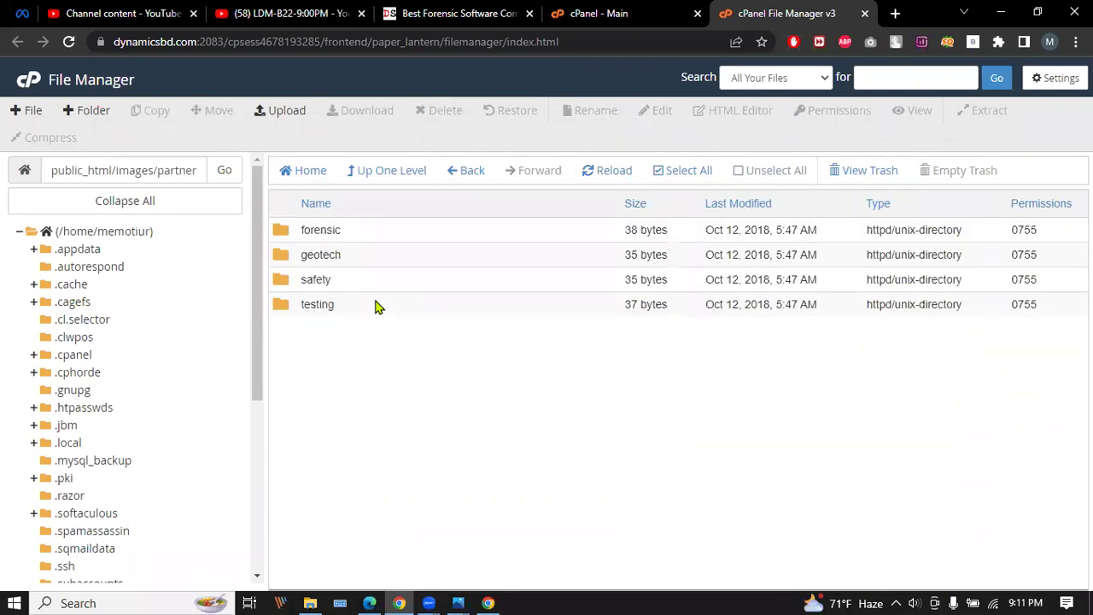
double_click(383, 229)
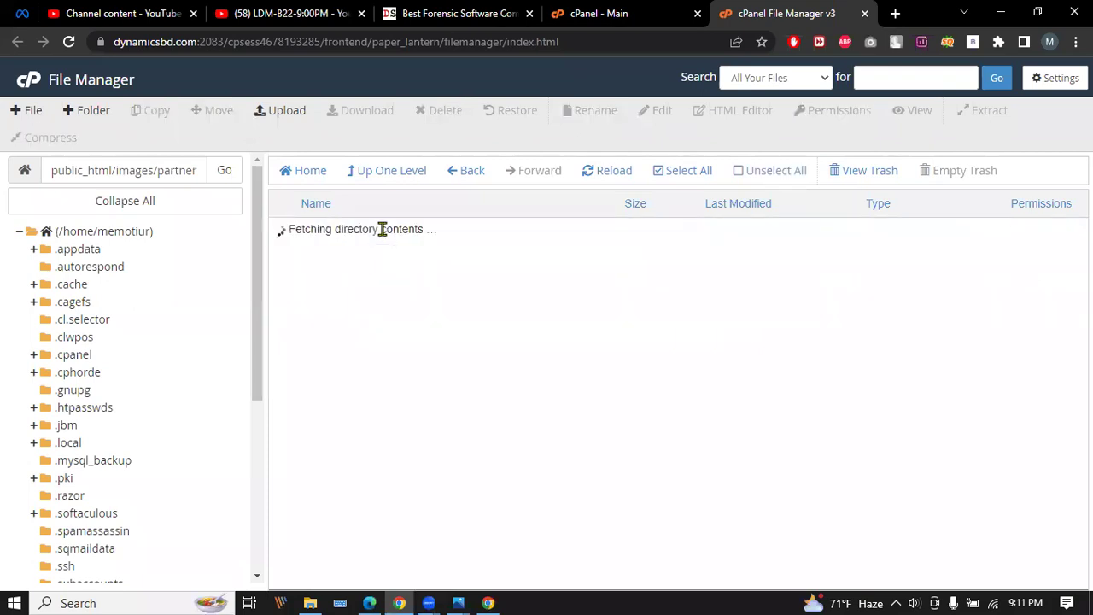
double_click(426, 231)
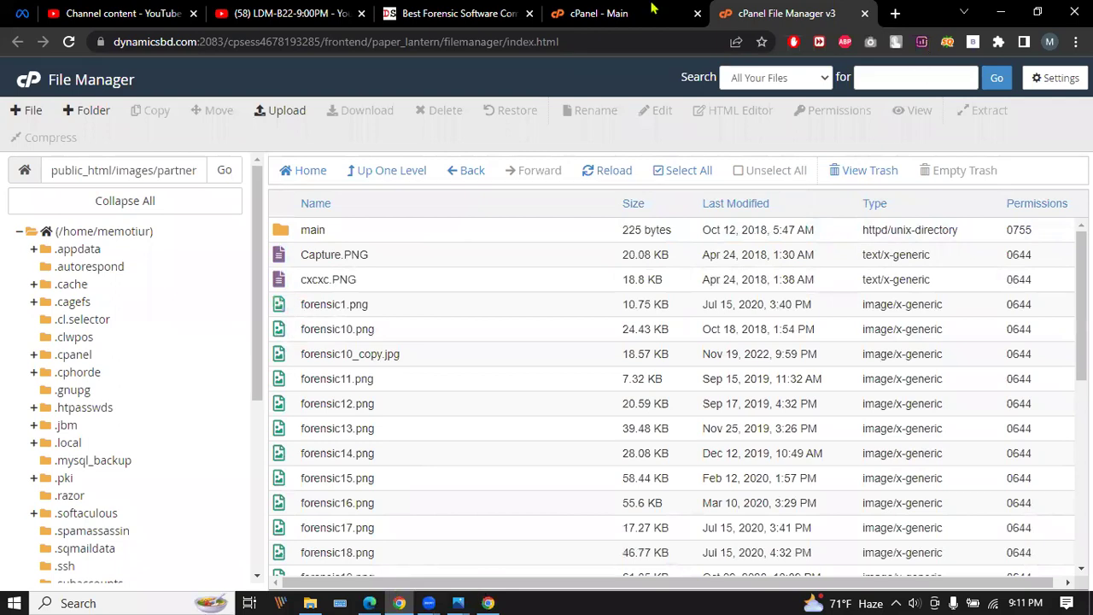
Download forensic17.png from the logo folder into the local Pictures folder.
left_click(497, 13)
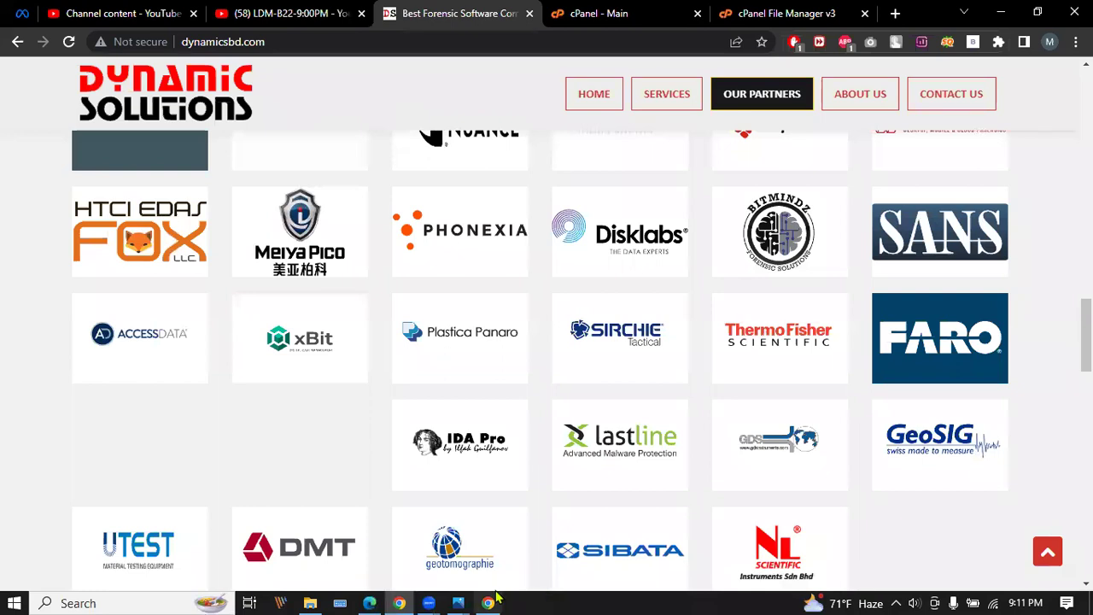
key("ctrl+Tab")
key("ctrl+Tab")
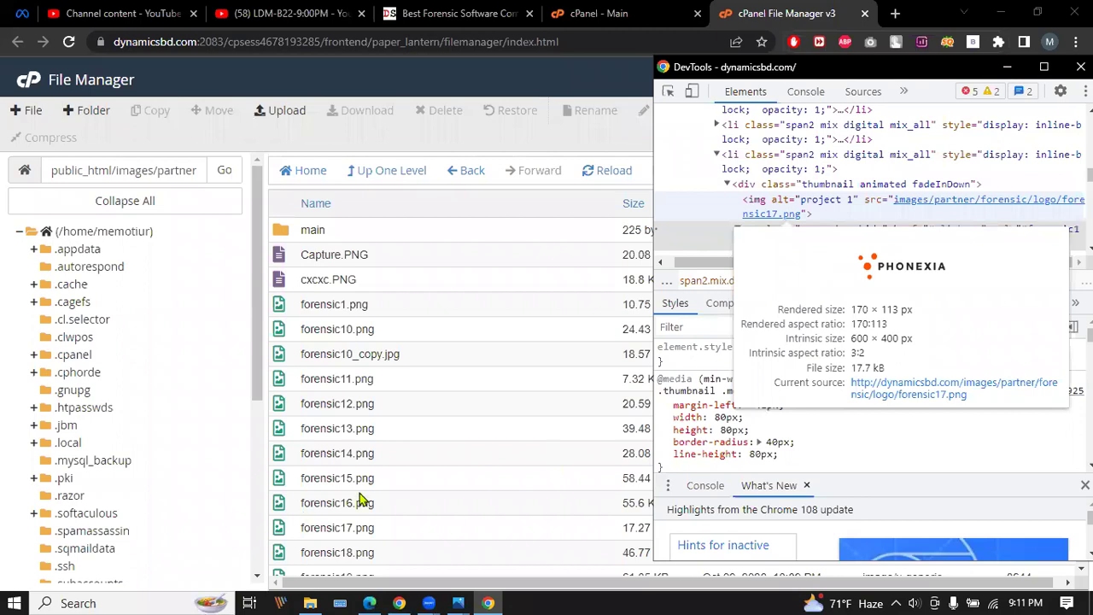
left_click(334, 527)
key("F12")
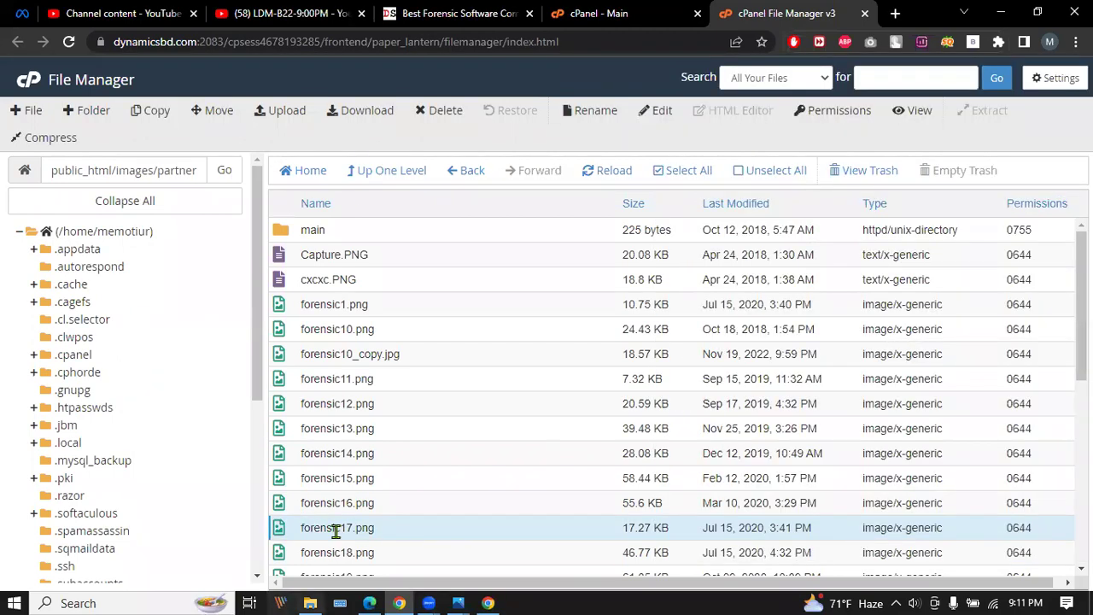
left_click(367, 108)
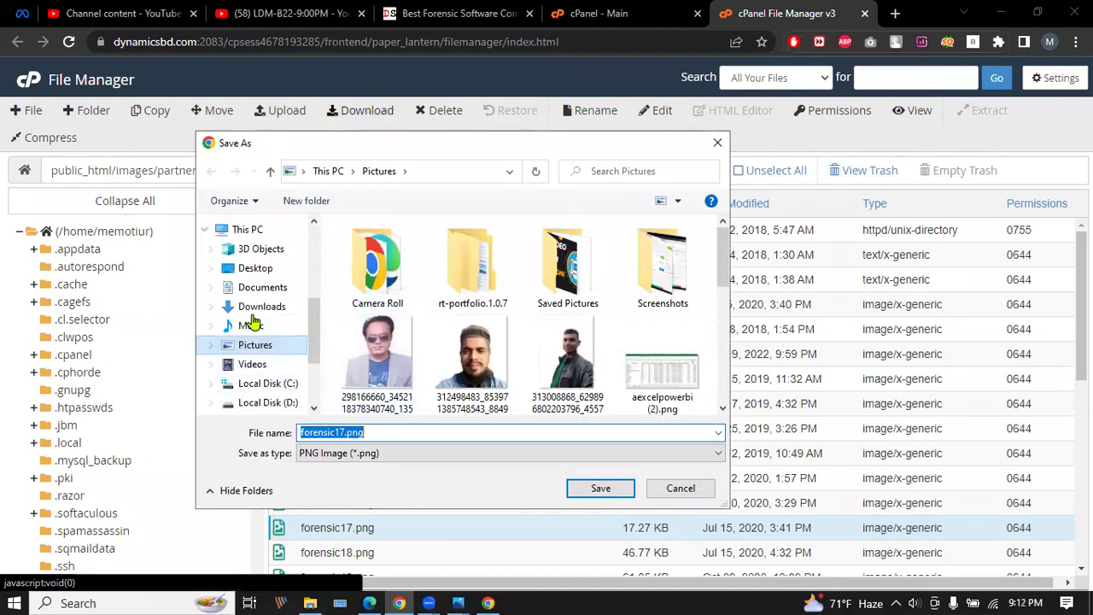
left_click(260, 346)
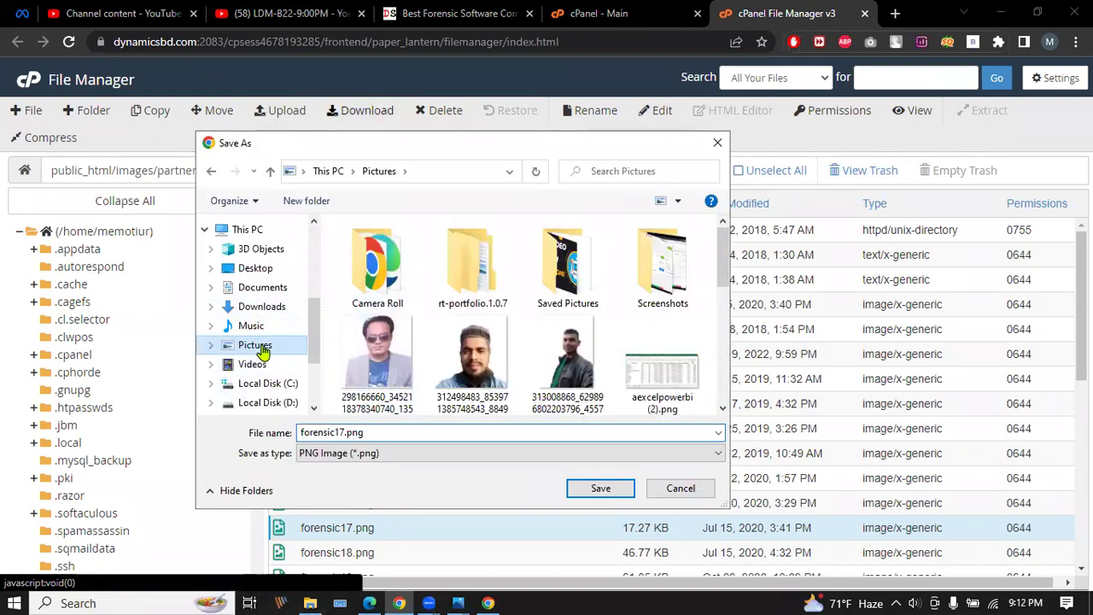
left_click(602, 488)
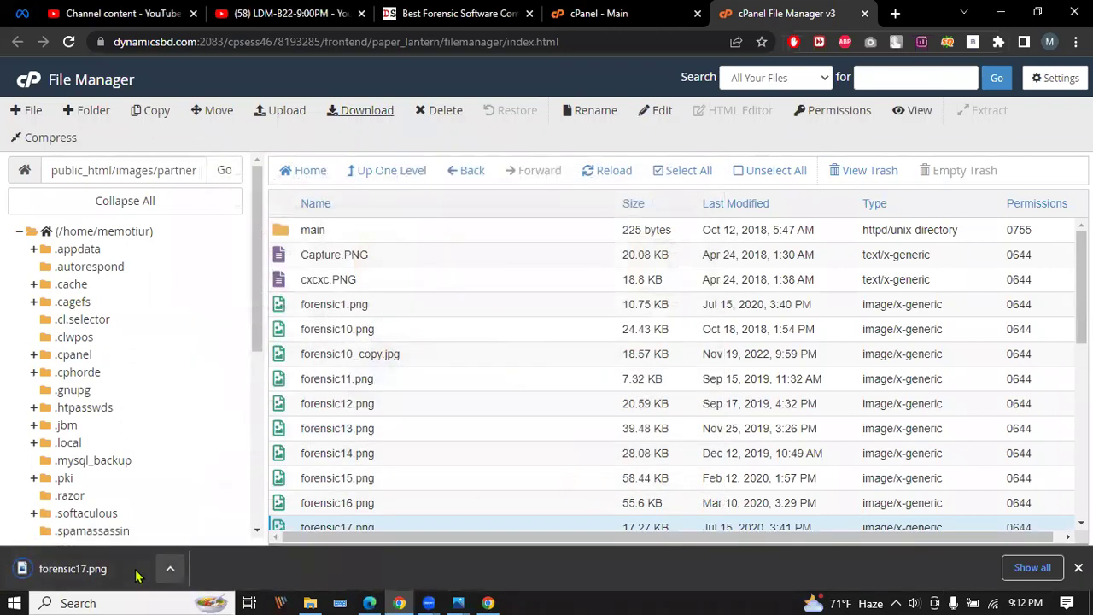
left_click(170, 568)
Open the downloaded forensic17.png in Paint from its folder.
left_click(163, 525)
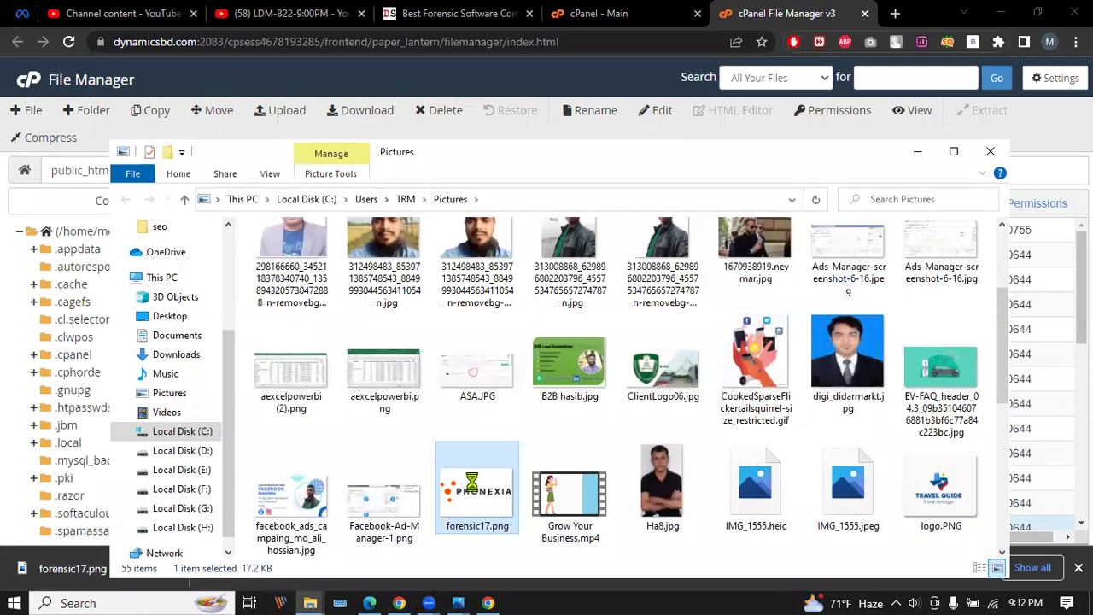
right_click(471, 485)
left_click(554, 112)
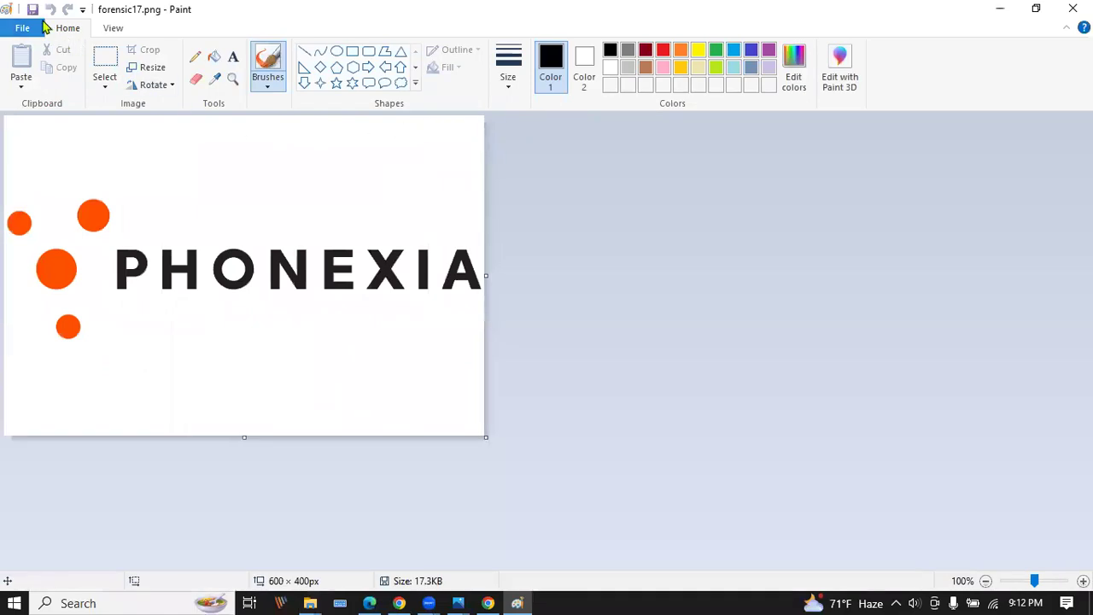
Save the logo as JPEG forensic17.jpg, accepting the transparency loss, and close Paint.
left_click(39, 27)
mouse_move(152, 164)
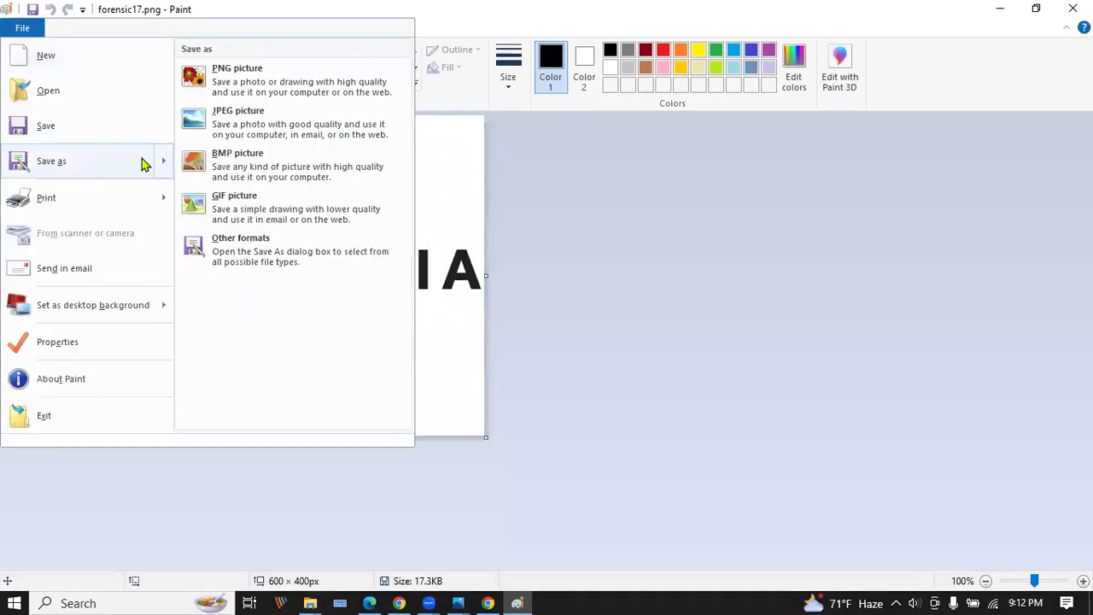
left_click(143, 164)
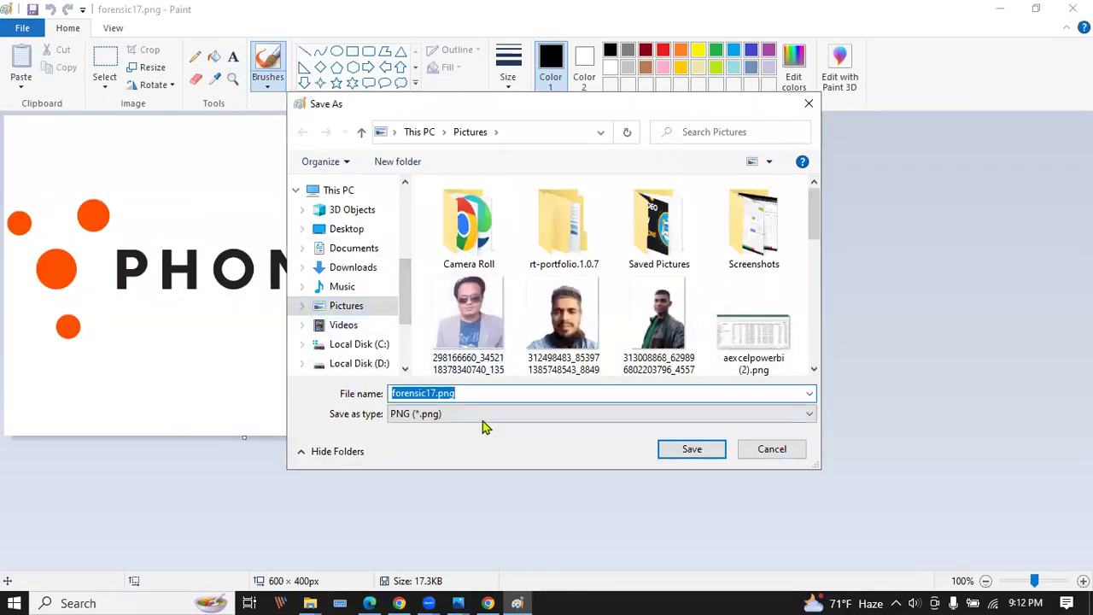
left_click(480, 416)
left_click(410, 479)
left_click(674, 452)
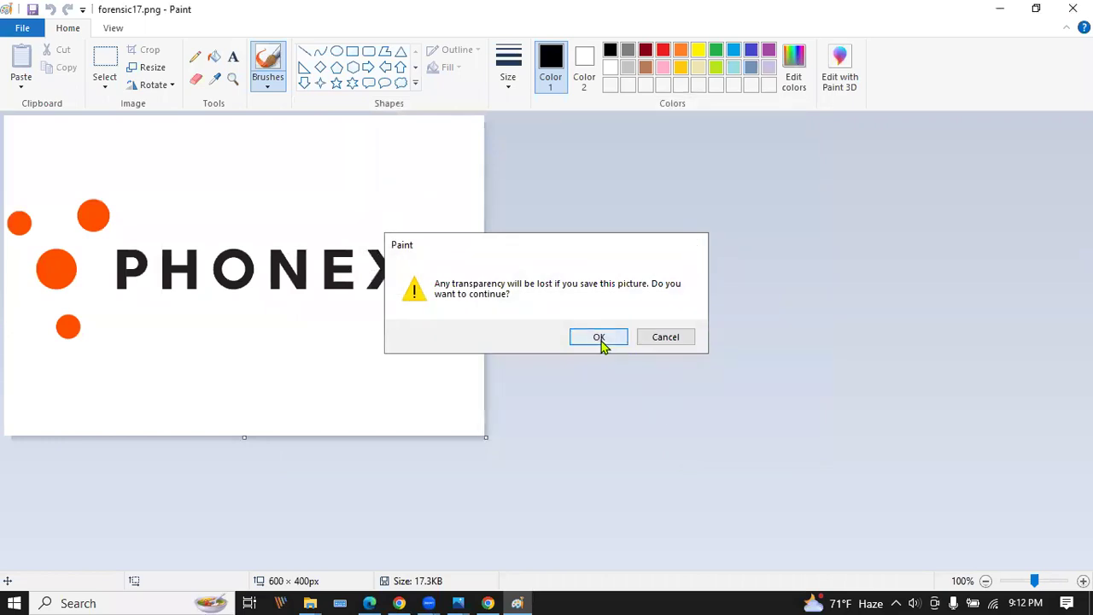
left_click(599, 338)
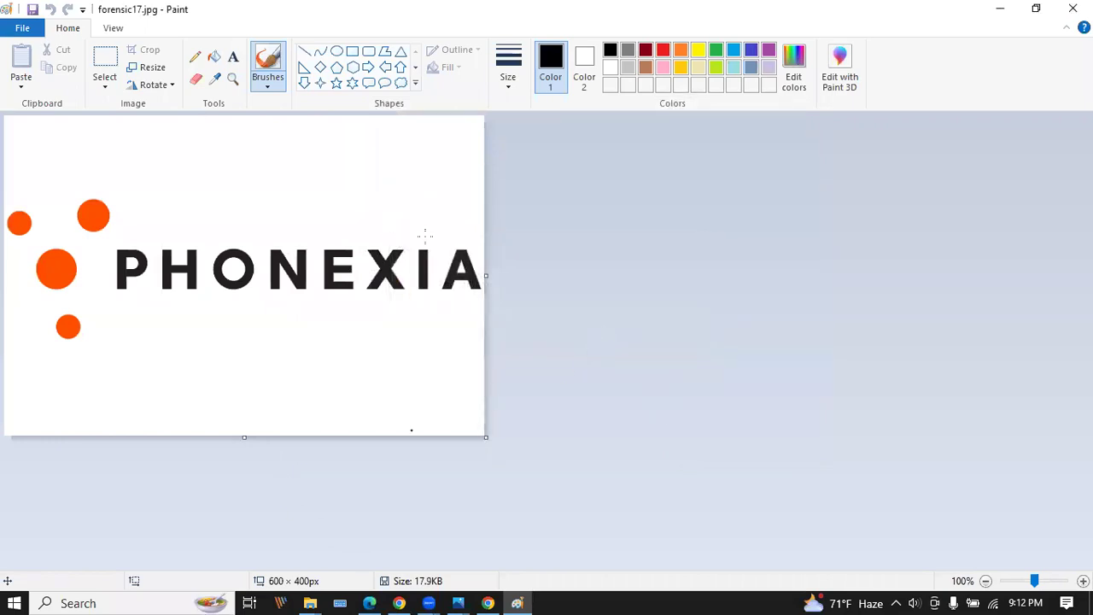
key("alt+F4")
scroll(568, 381, "down", 2)
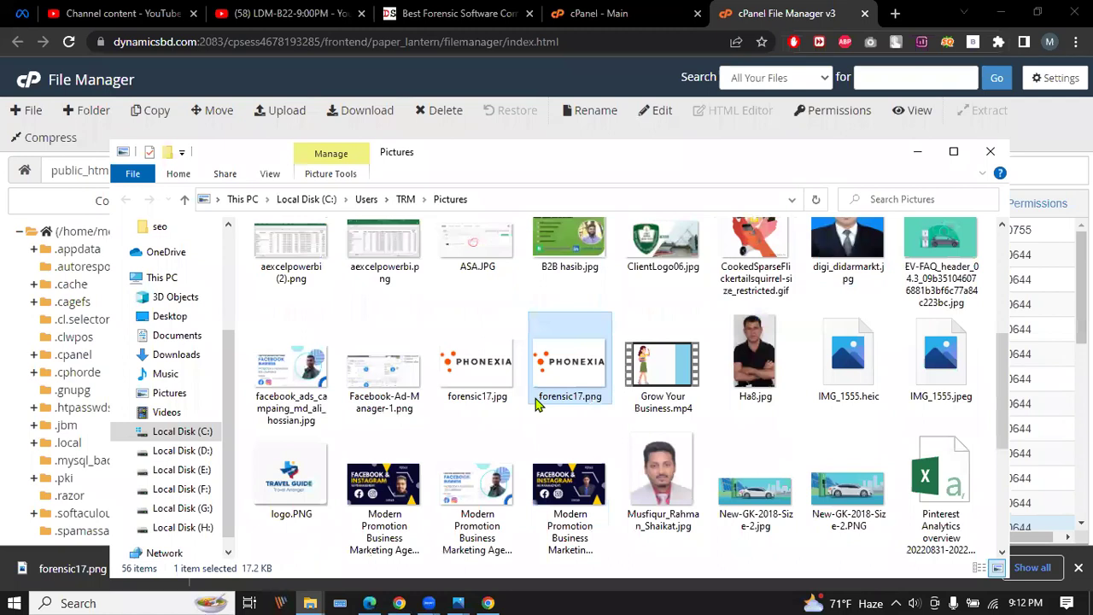
Review forensic17.jpg's Details properties: Title, Rating, Subject and Comments fields.
left_click(468, 364)
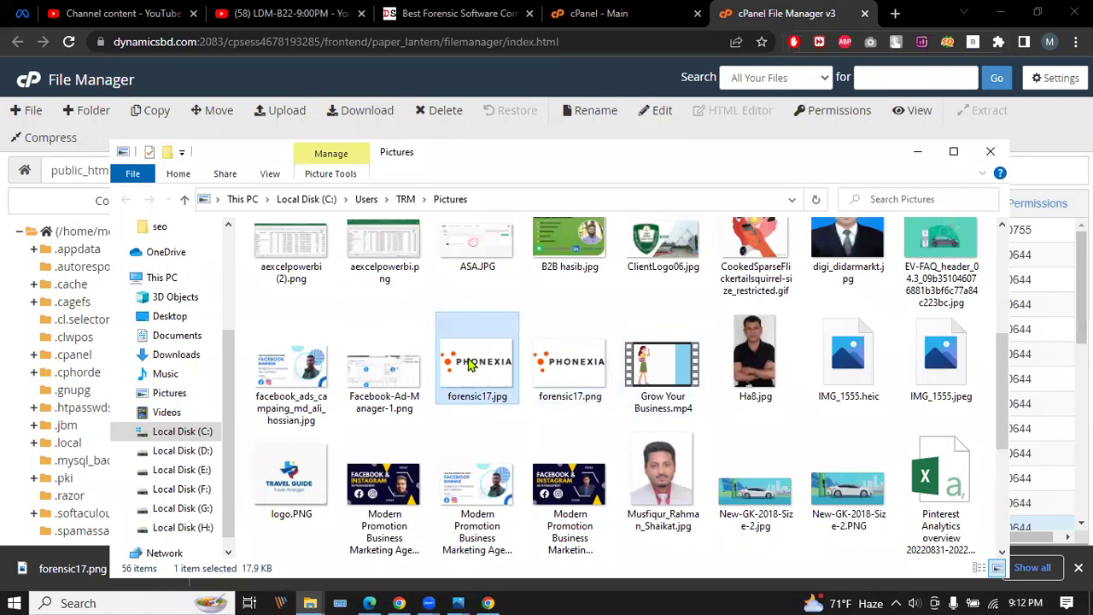
right_click(468, 364)
left_click(516, 578)
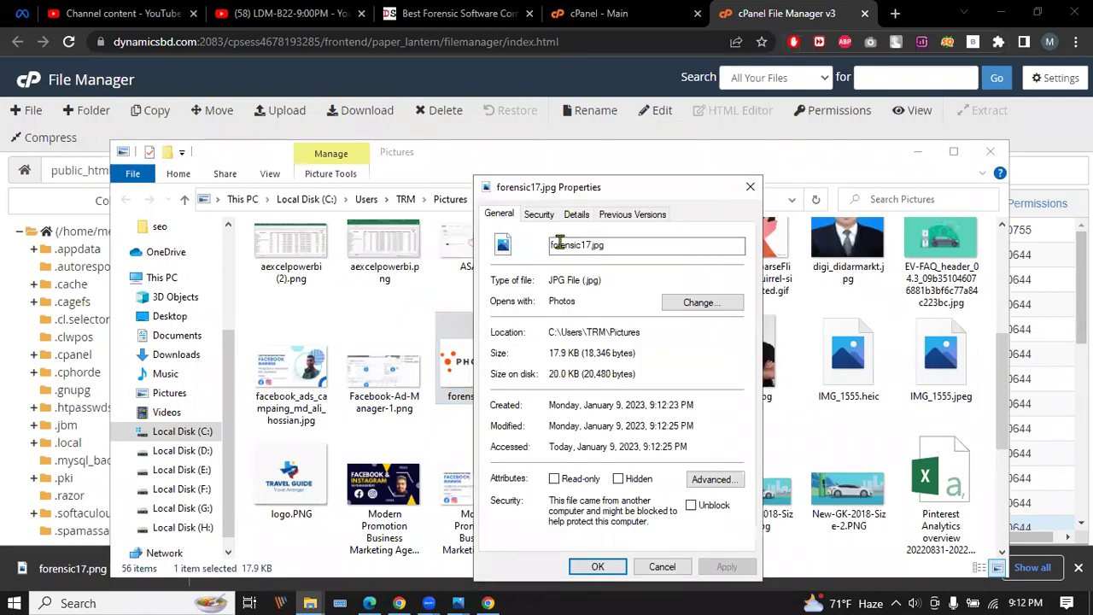
left_click(577, 215)
left_click(632, 276)
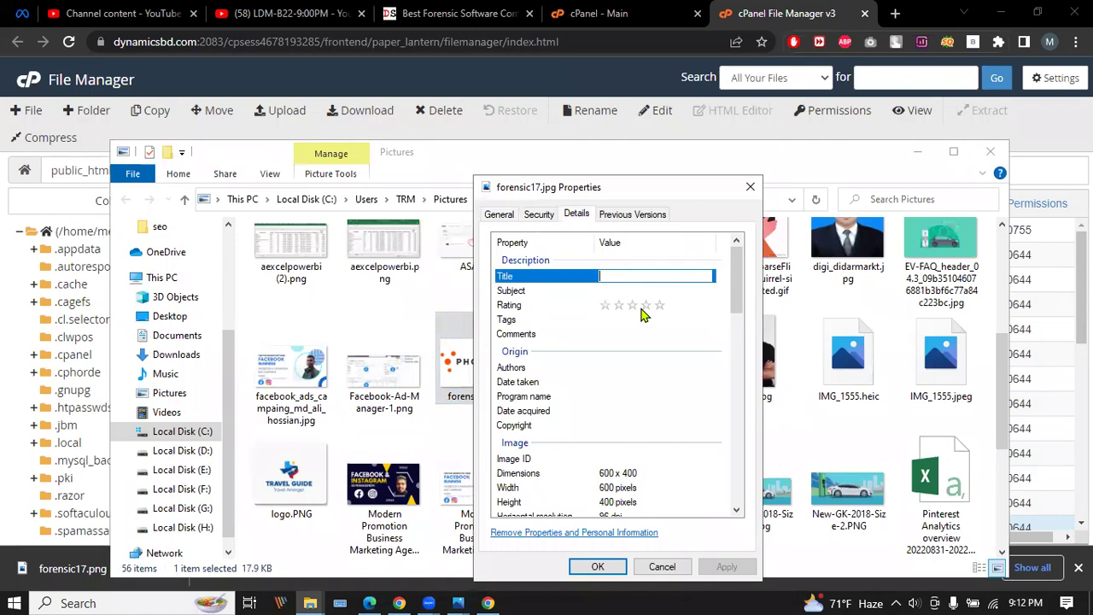
left_click(642, 307)
left_click(636, 291)
left_click(644, 333)
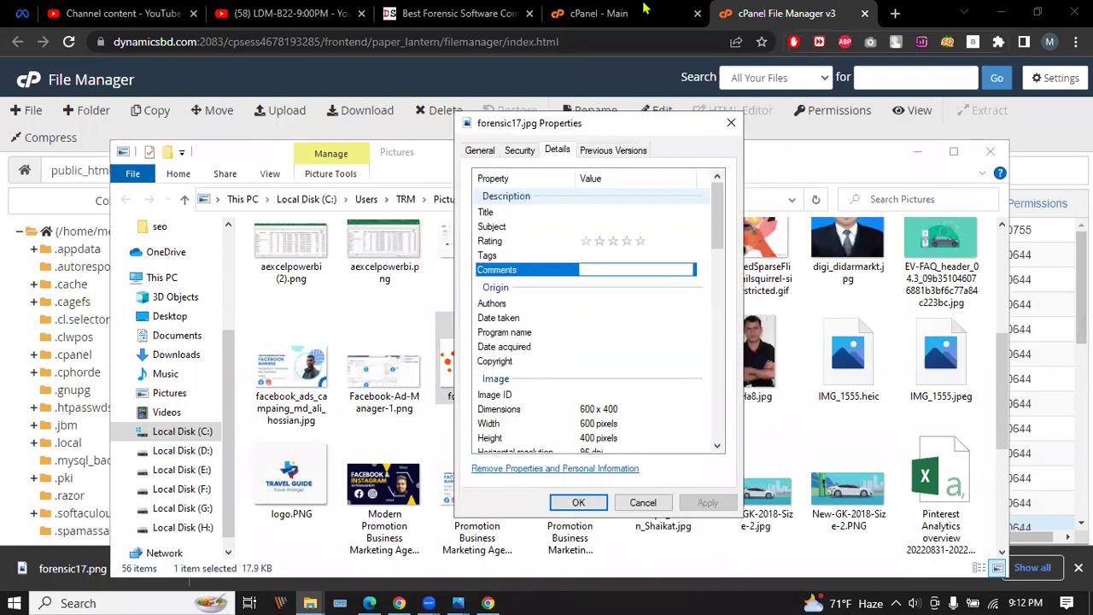
left_click(456, 13)
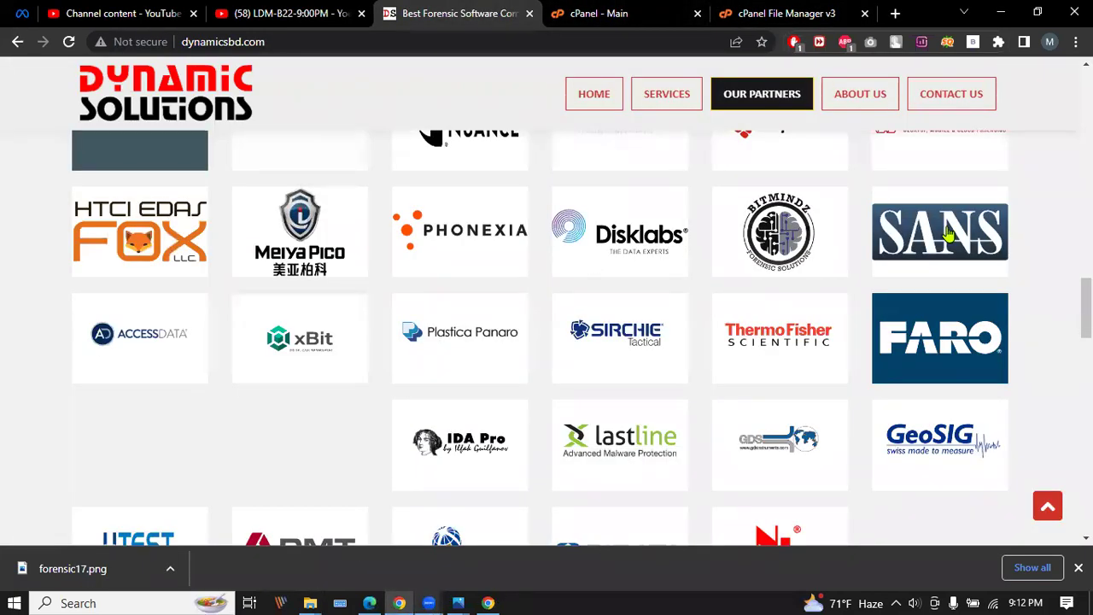
Confirm the Phonexia logo loads forensic17.png in DevTools, then return to File Manager.
key("ctrl+shift+i")
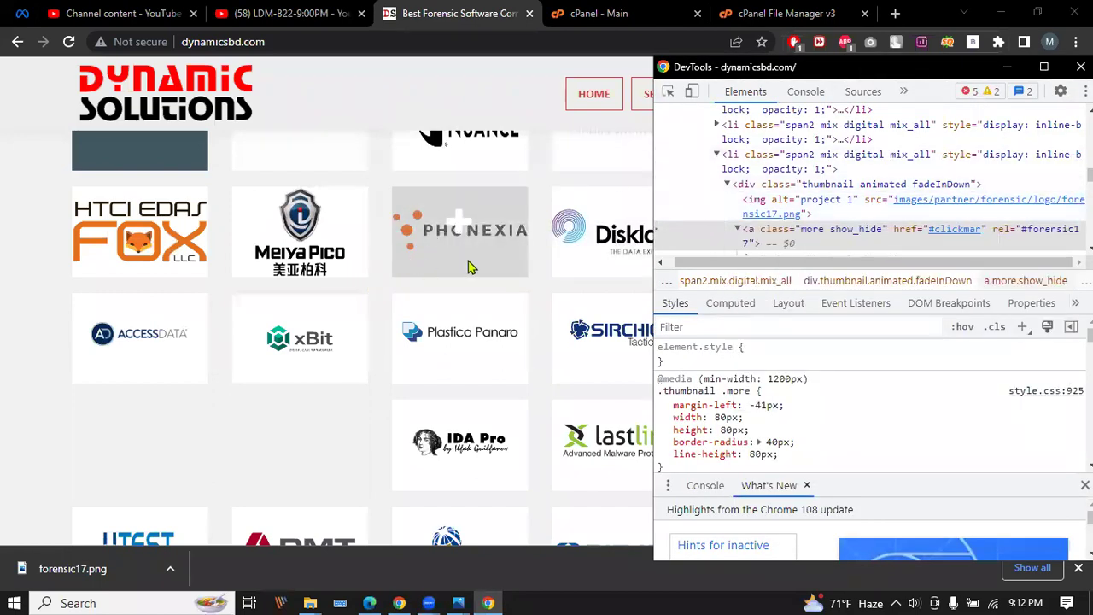
left_click(821, 11)
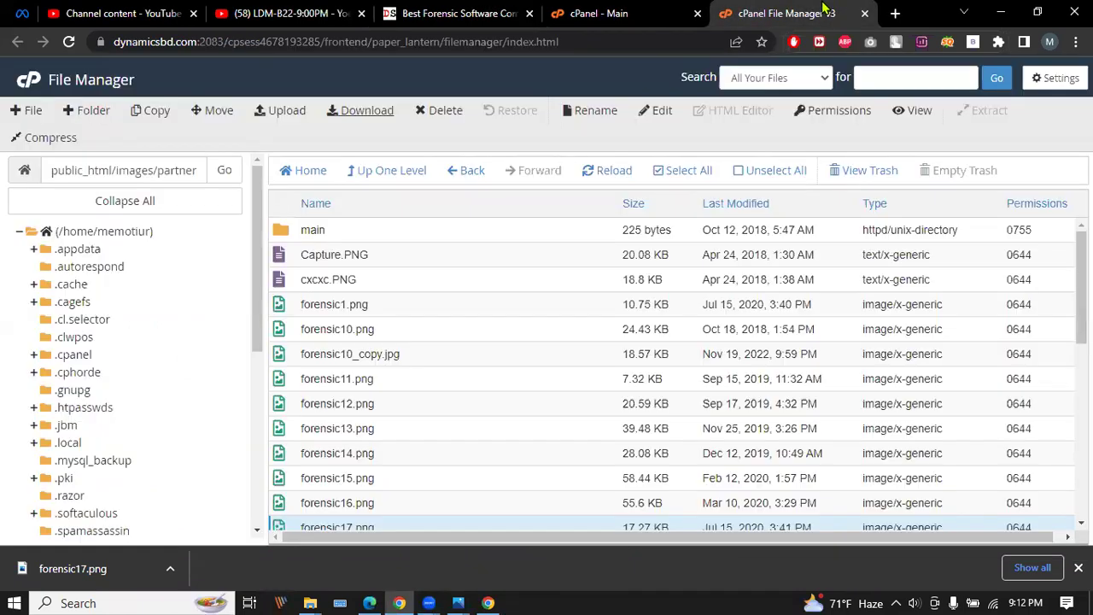
Reopen File Manager from the Files section on cPanel's main page.
left_click(589, 13)
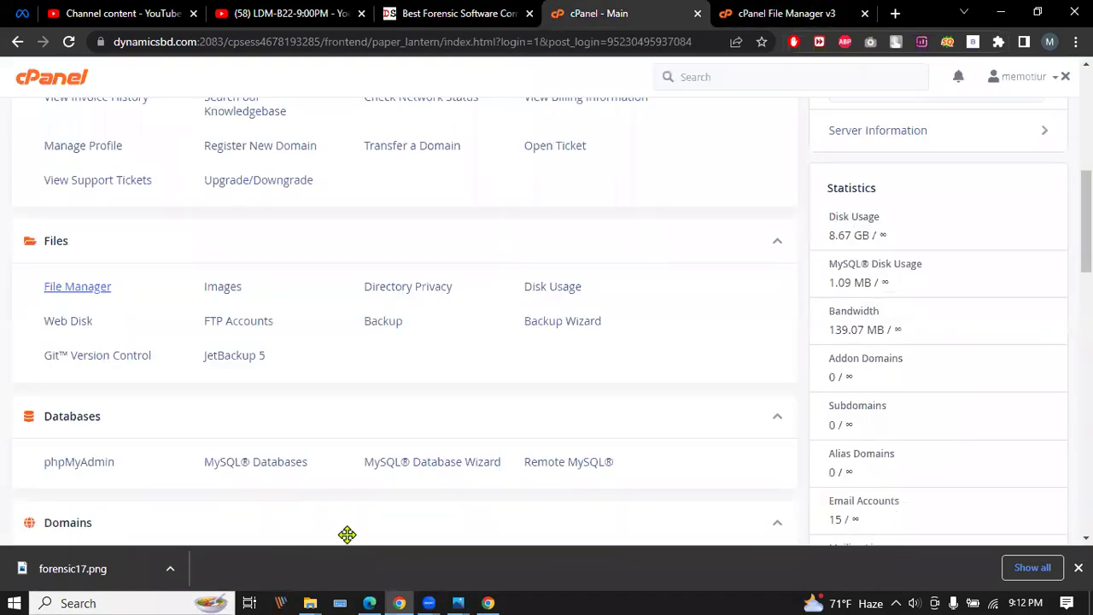
left_click(790, 13)
left_click(597, 13)
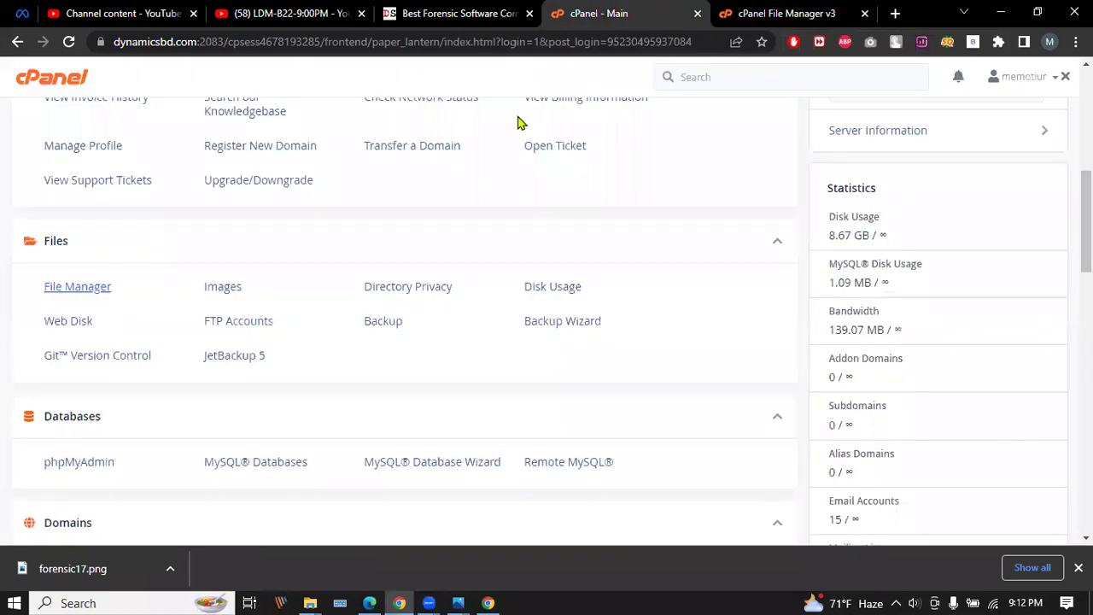
left_click(72, 290)
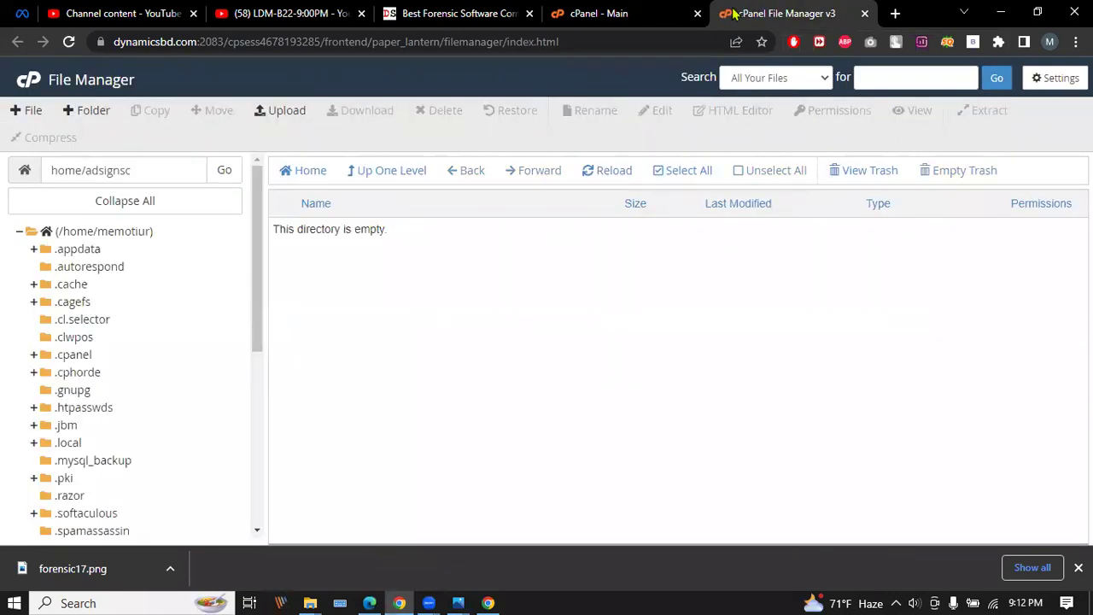
Go up to the home directory, open public_html, and bring up index.php's actions.
left_click(376, 172)
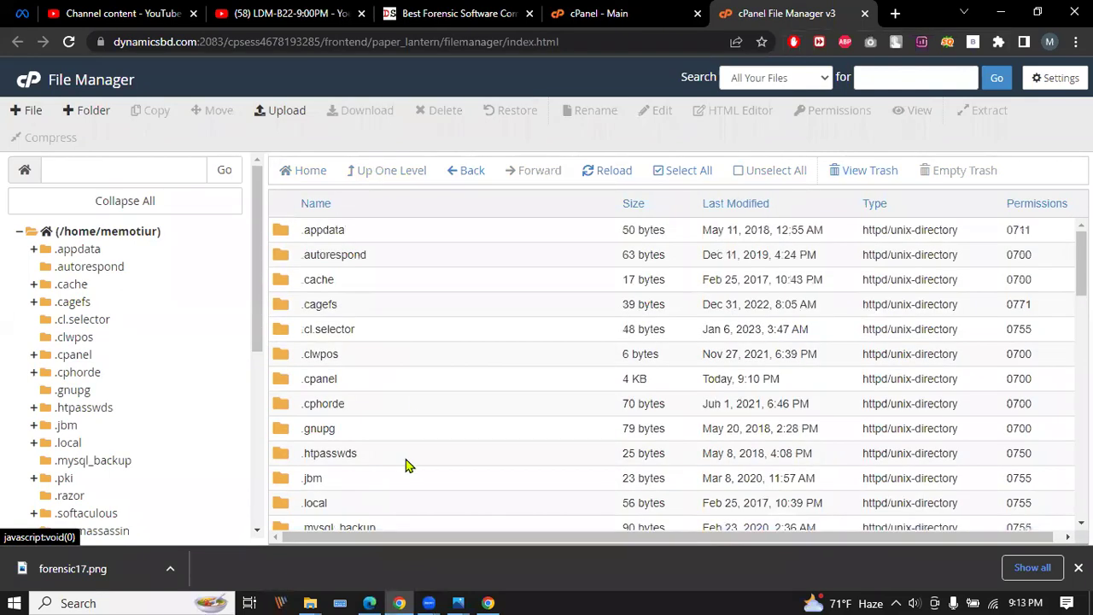
scroll(426, 430, "down", 5)
scroll(423, 414, "down", 3)
scroll(392, 324, "up", 2)
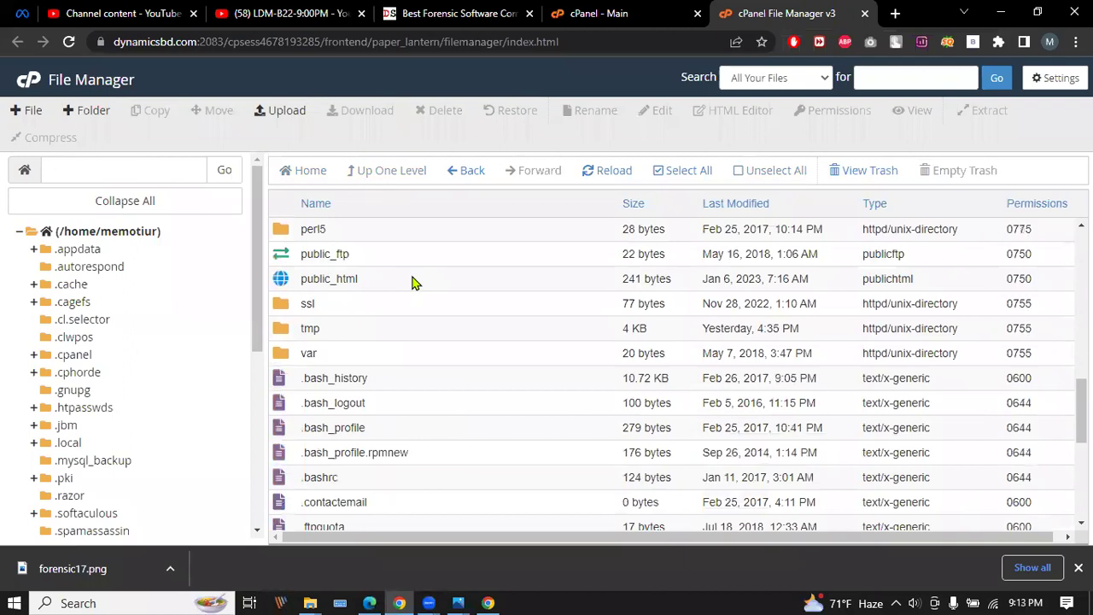
double_click(411, 283)
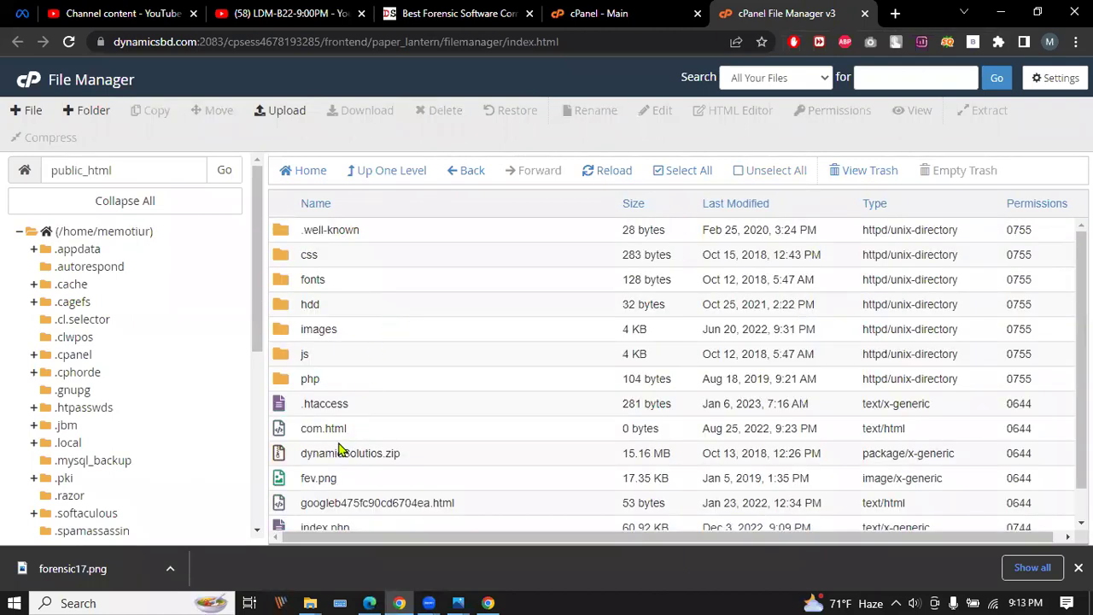
scroll(359, 316, "down", 1)
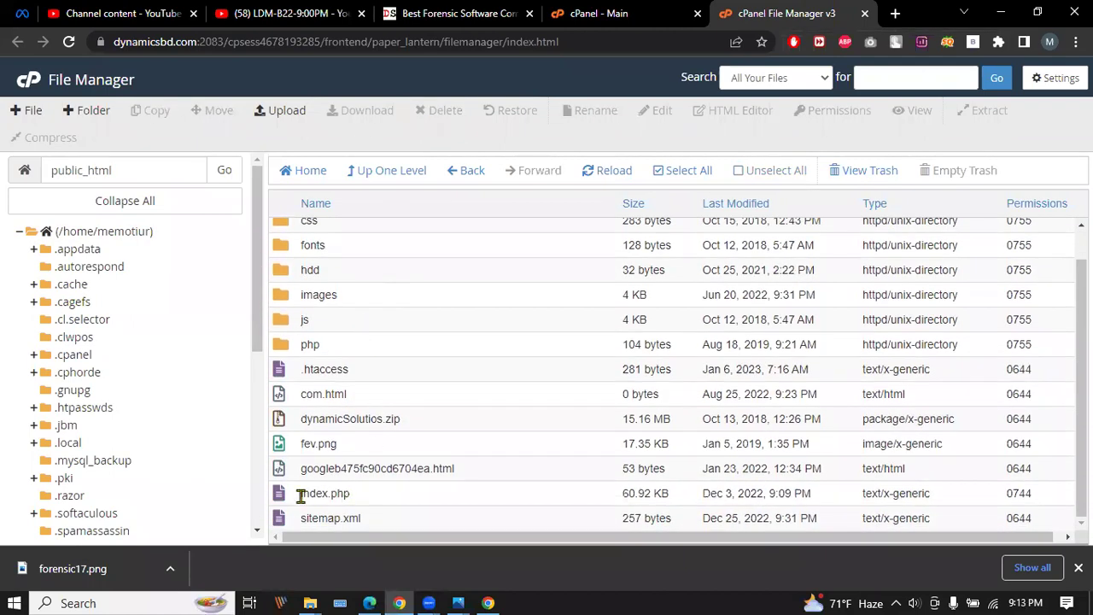
right_click(375, 498)
Open index.php in the cPanel code editor.
left_click(359, 495)
right_click(359, 495)
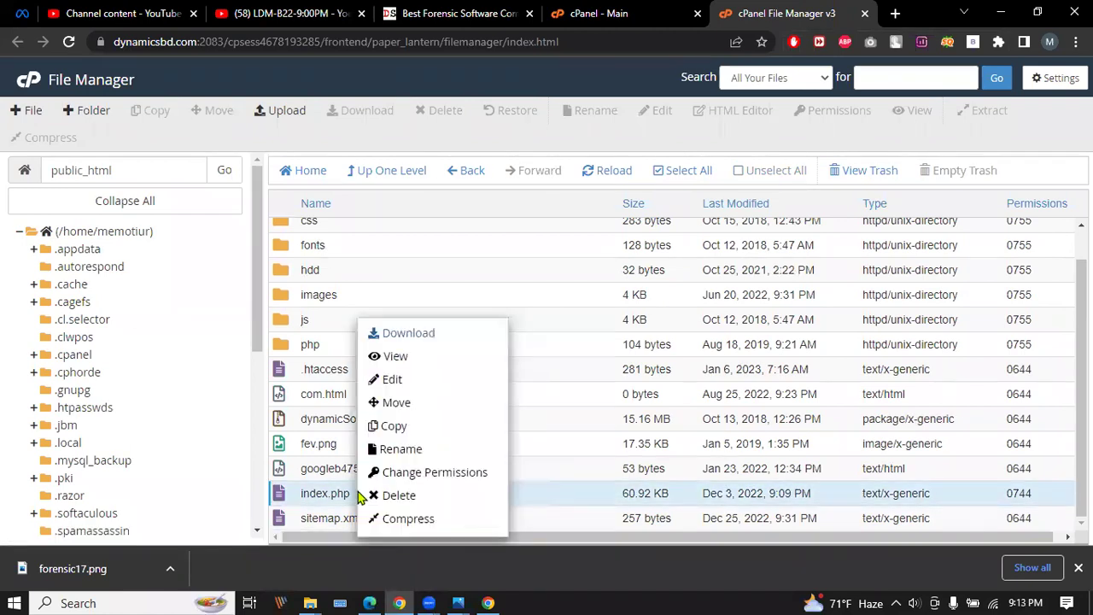
left_click(397, 378)
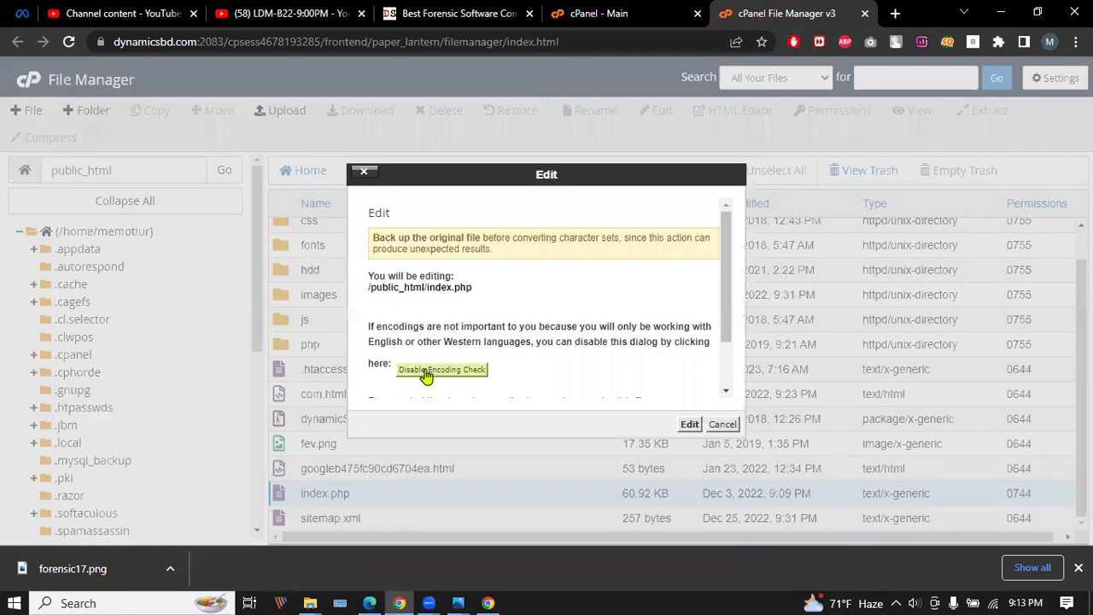
left_click(686, 422)
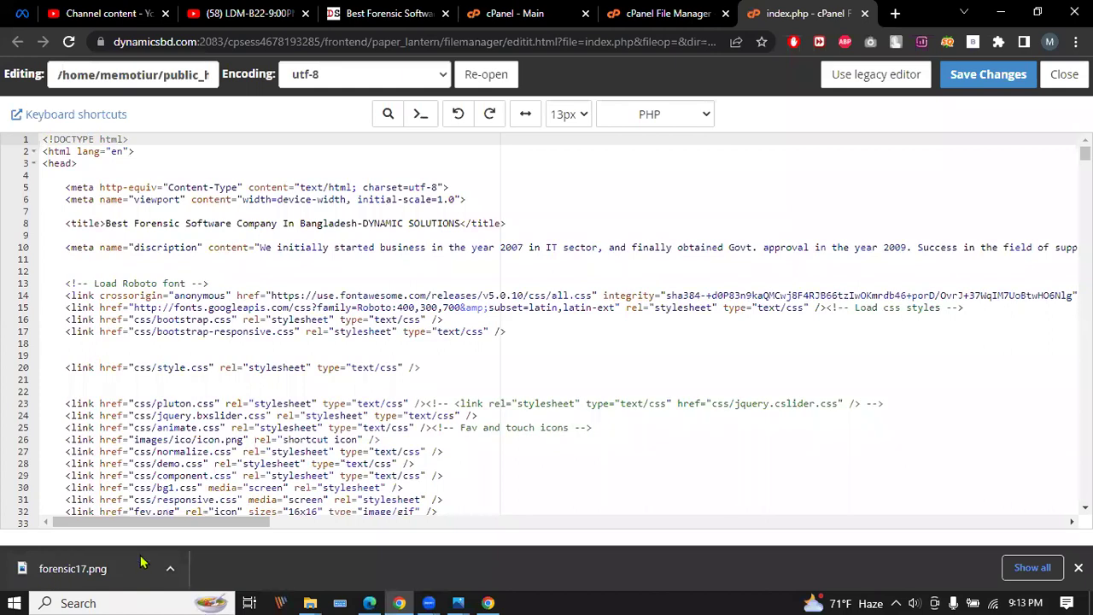
Try searching index.php for 'forensic1' using the editor and browser find tools.
key("ctrl+f")
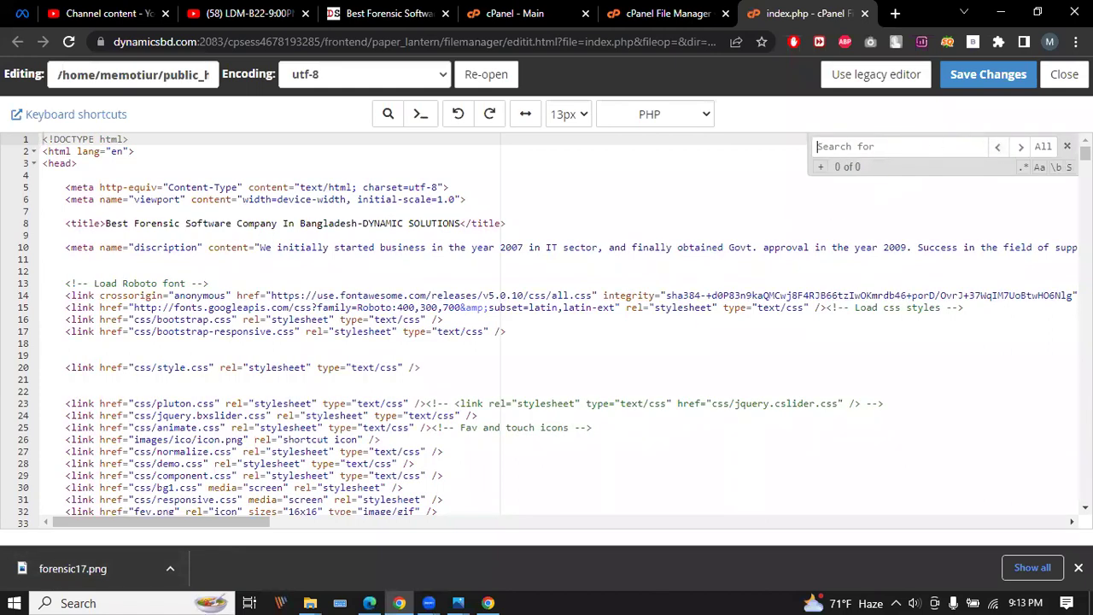
left_click(1066, 146)
left_click(1075, 42)
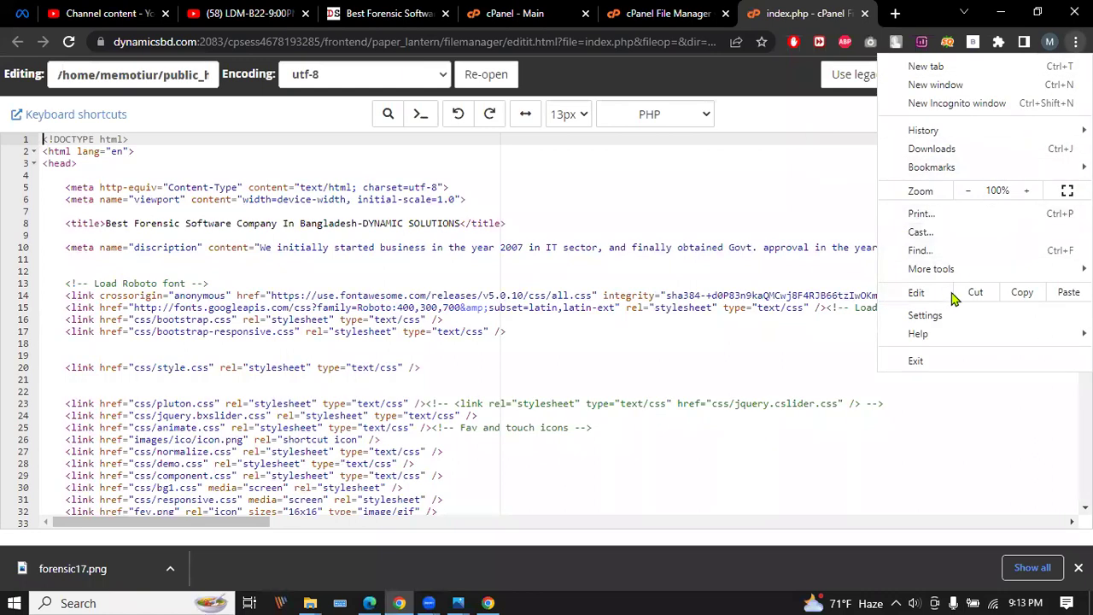
mouse_move(969, 275)
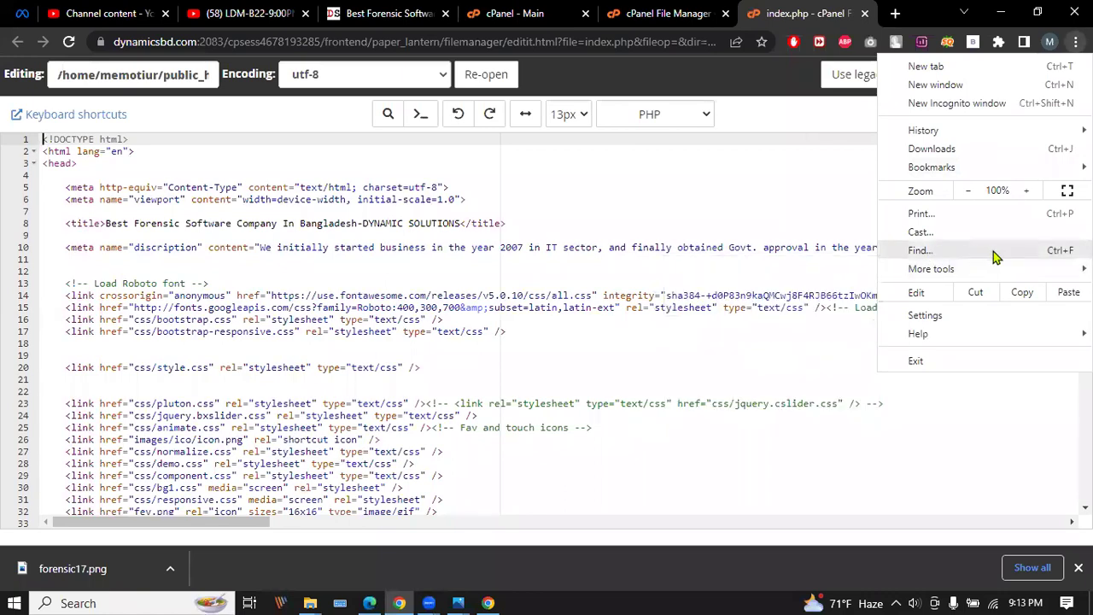
left_click(997, 257)
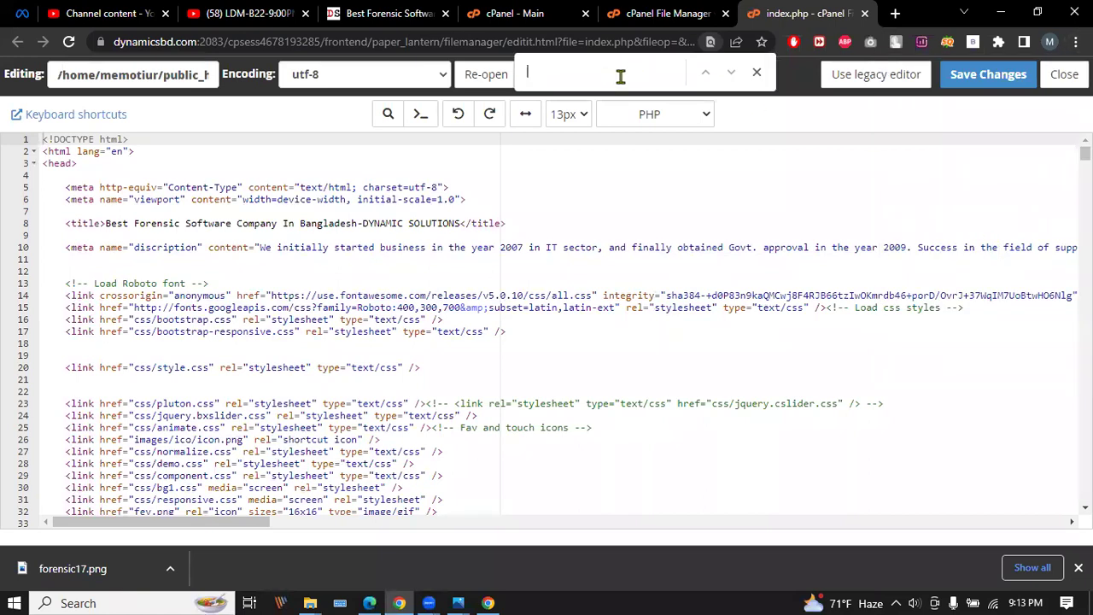
type("forensic1")
scroll(692, 162, "down", 1)
scroll(694, 168, "up", 1)
left_click(756, 71)
left_click(876, 167)
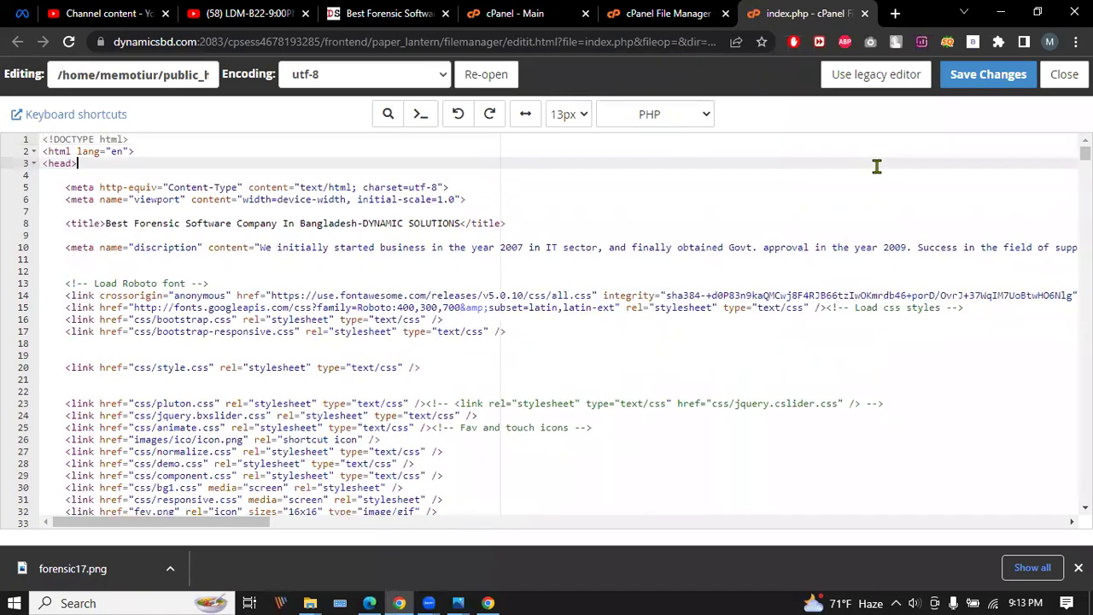
Search 'forensic17' and change line 544's image extension from .png to .jpg.
left_click(390, 114)
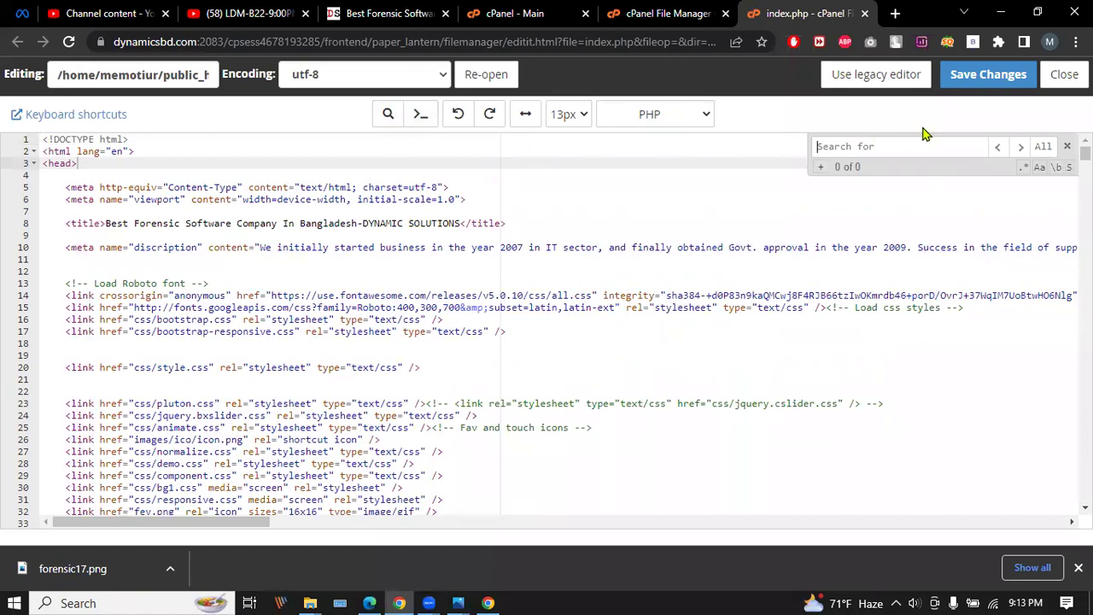
type("forens")
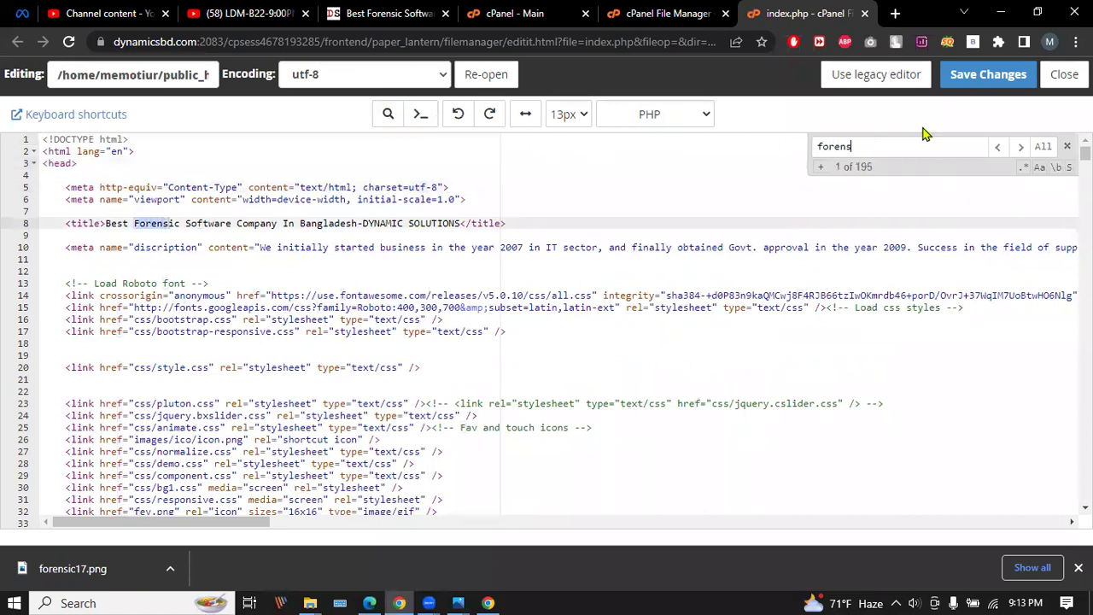
type("ic17")
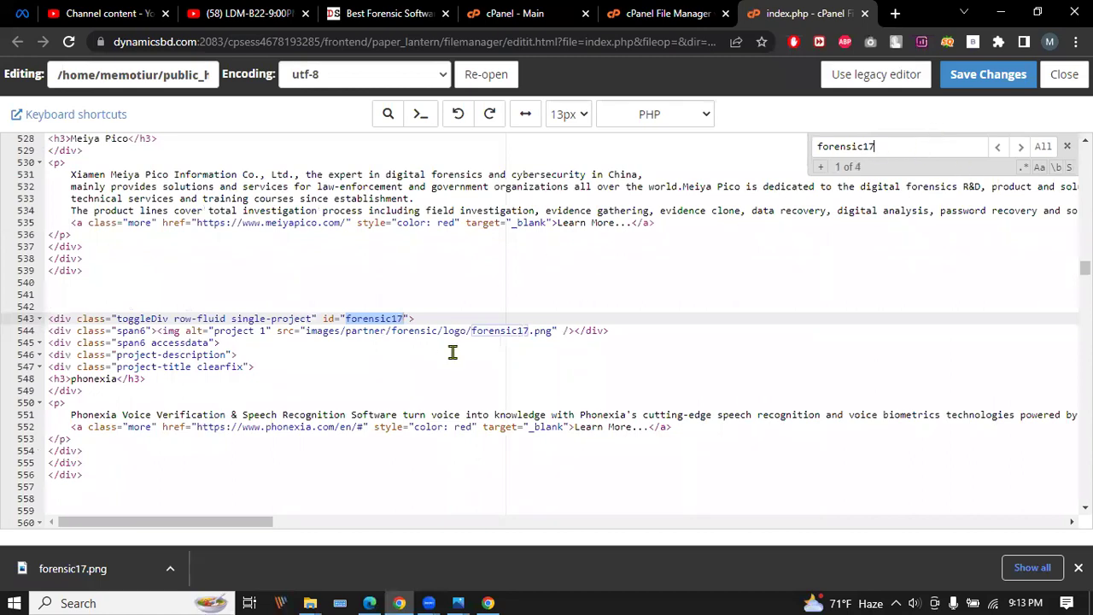
left_click(554, 330)
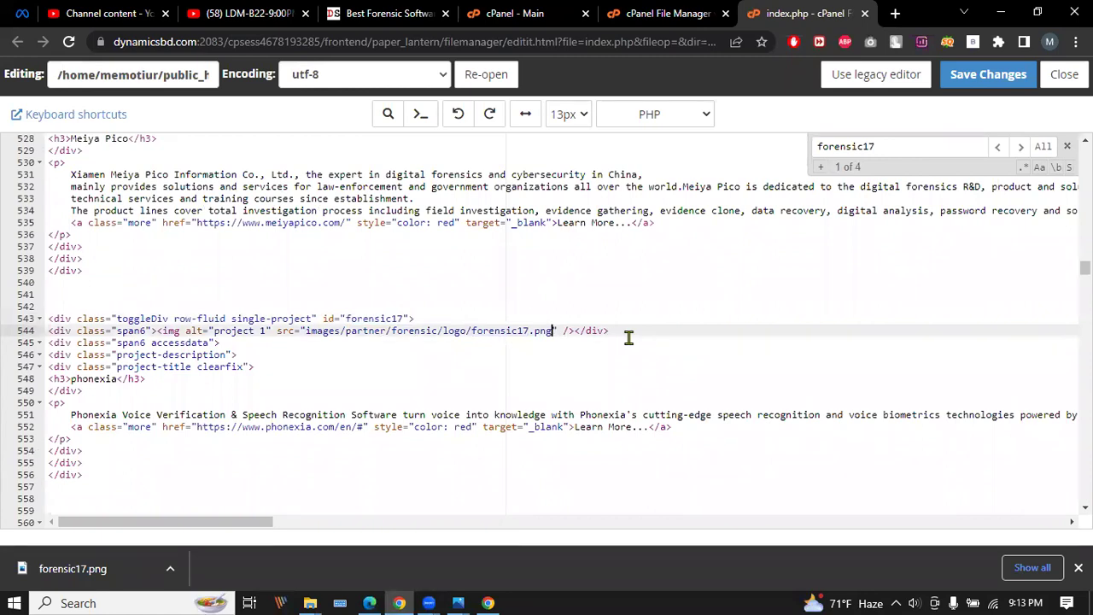
key("BackSpace")
key("BackSpace")
key("BackSpace")
type("jpe")
key("BackSpace")
type("g")
left_click(660, 317)
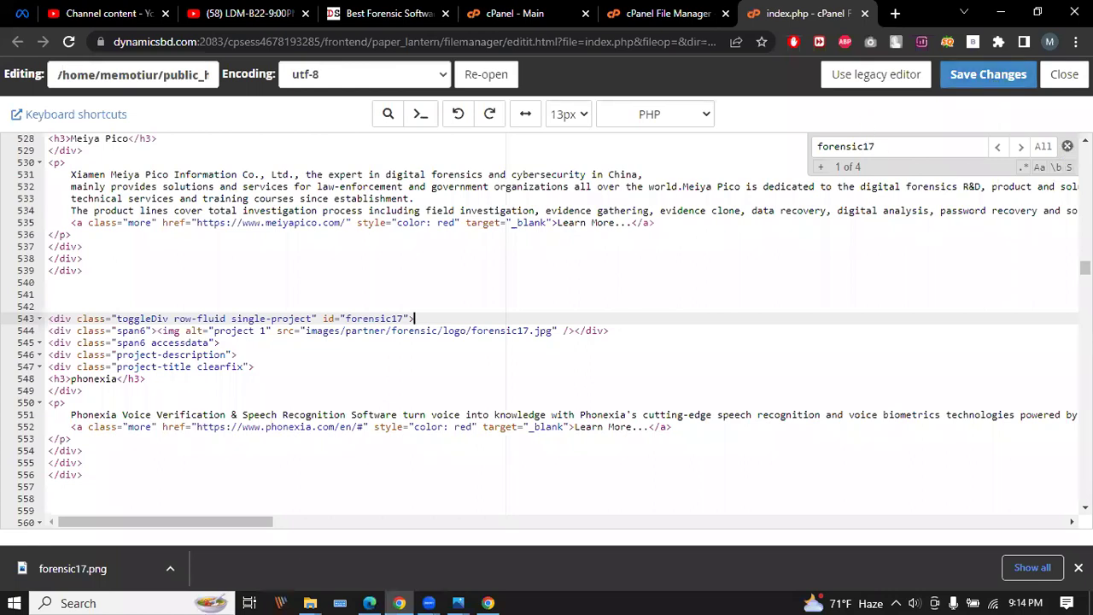
left_click(1068, 146)
Navigate to public_html/images/partner/forensic/logo and open the File Upload page for it.
left_click(664, 10)
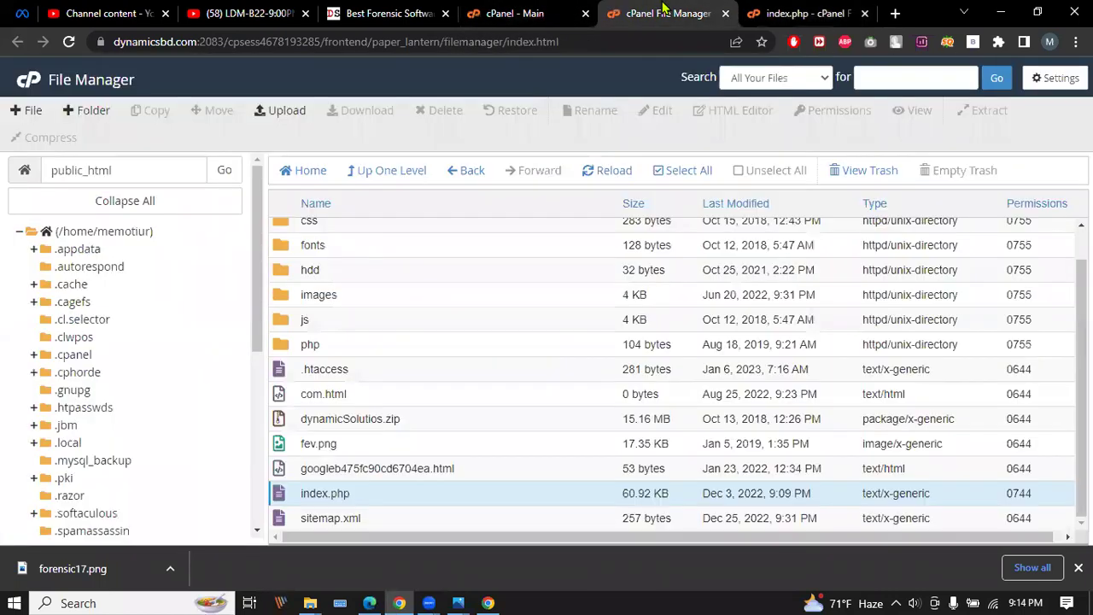
scroll(333, 273, "up", 1)
double_click(369, 328)
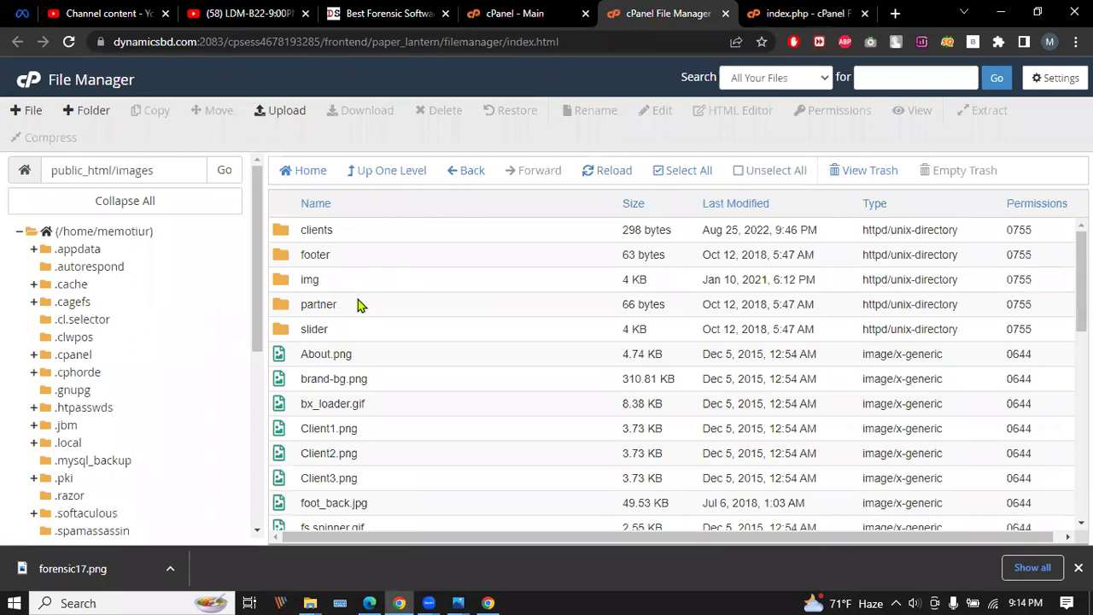
double_click(382, 304)
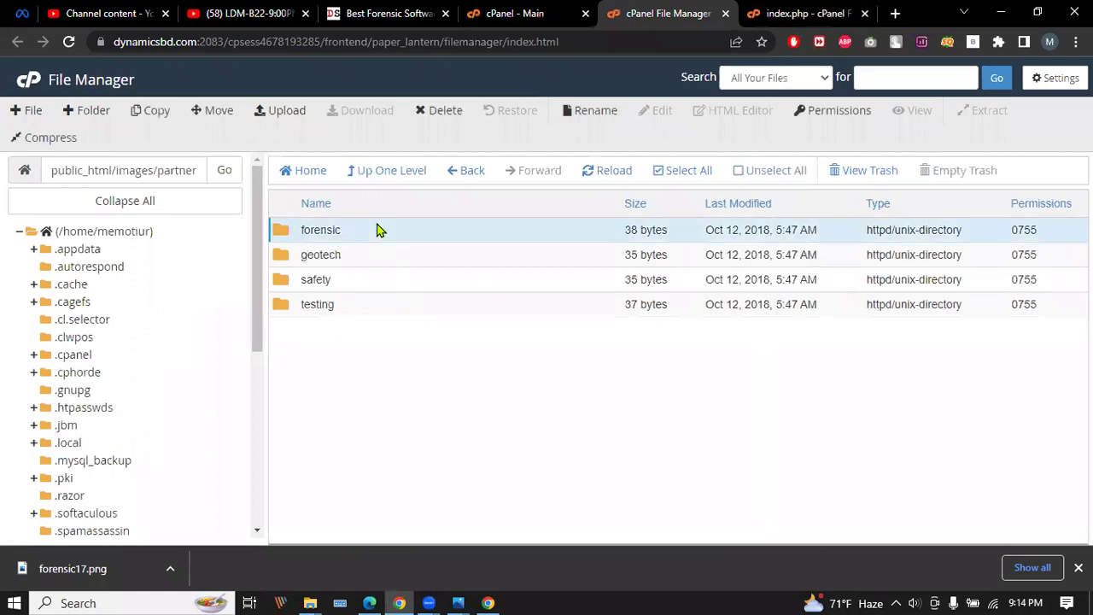
double_click(379, 231)
double_click(373, 236)
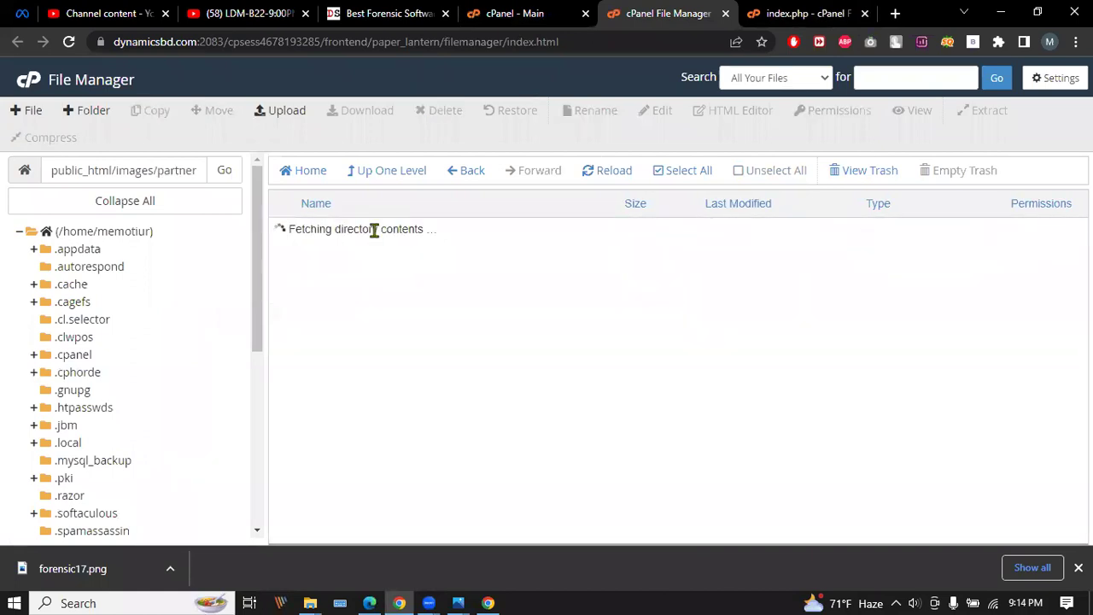
left_click(268, 110)
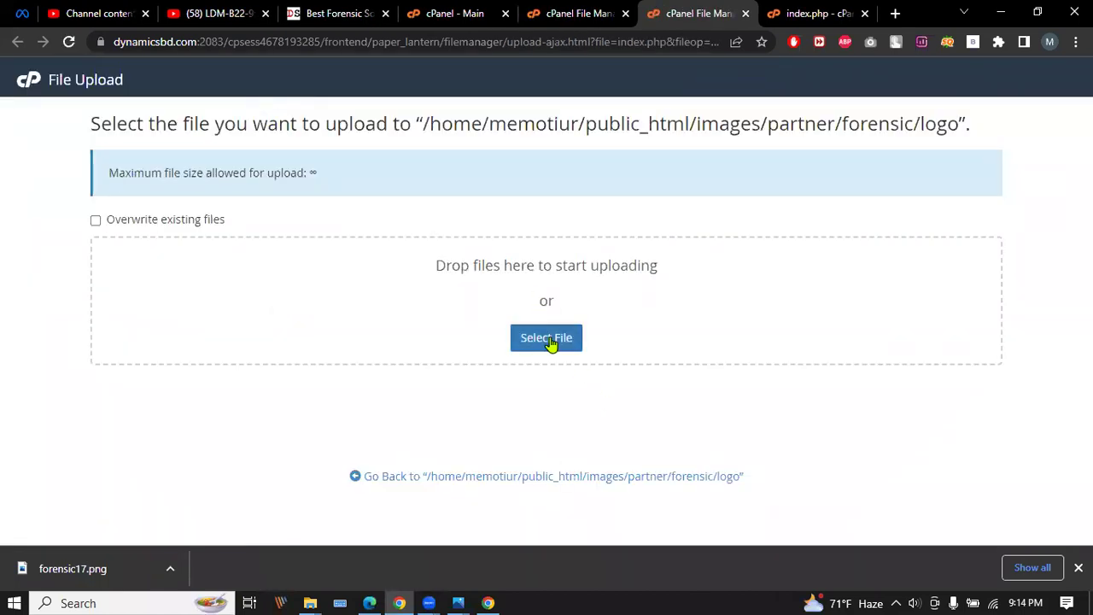
Search the upload file picker's Downloads folder for the forensic logo image.
left_click(550, 341)
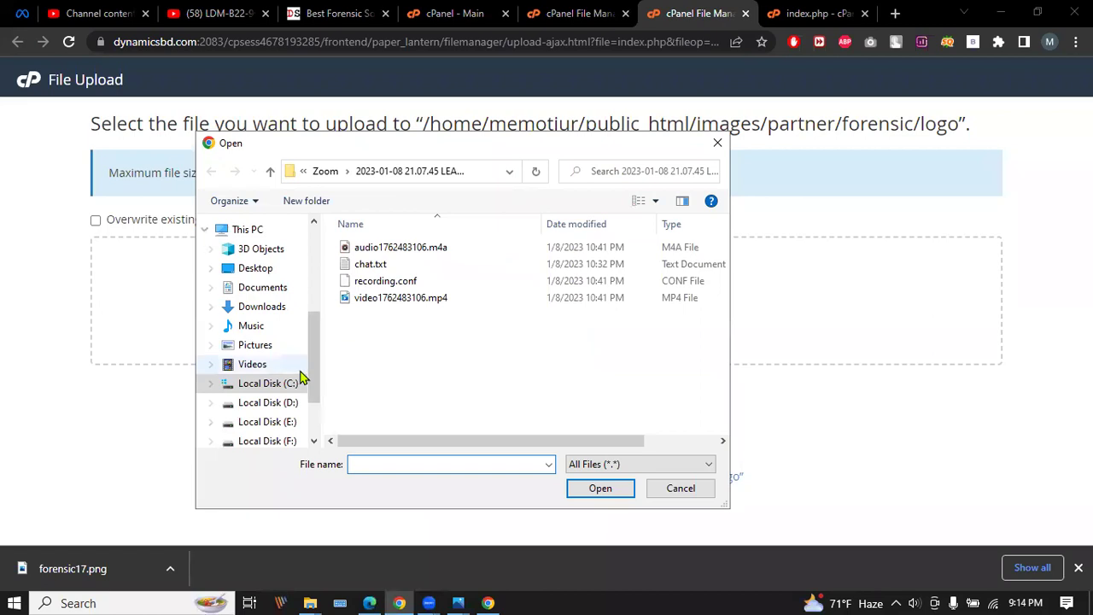
left_click(281, 346)
left_click(275, 307)
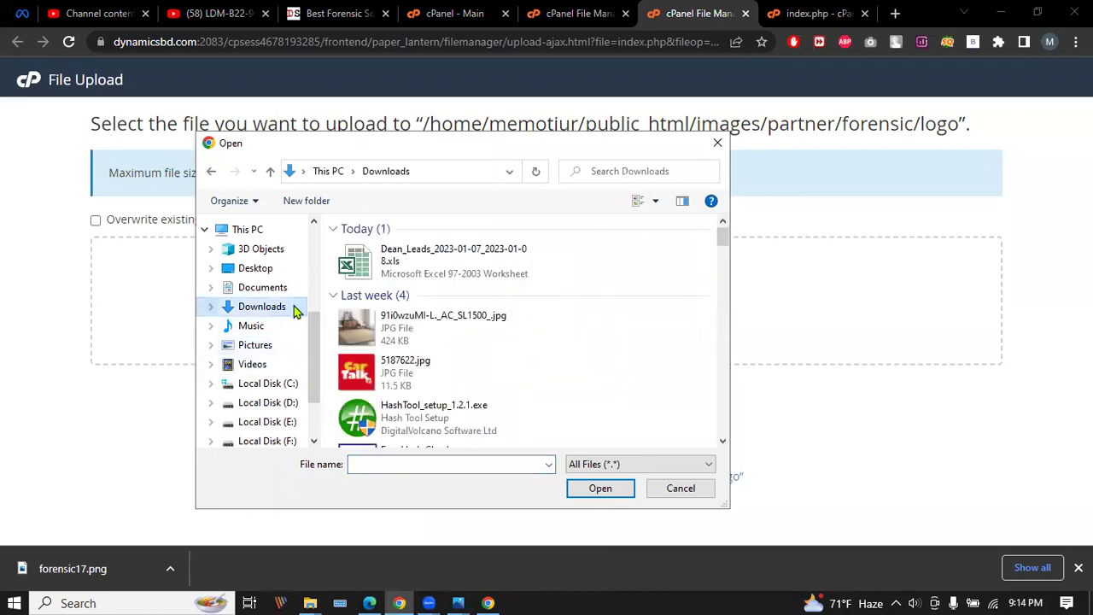
scroll(539, 324, "down", 5)
scroll(540, 324, "down", 15)
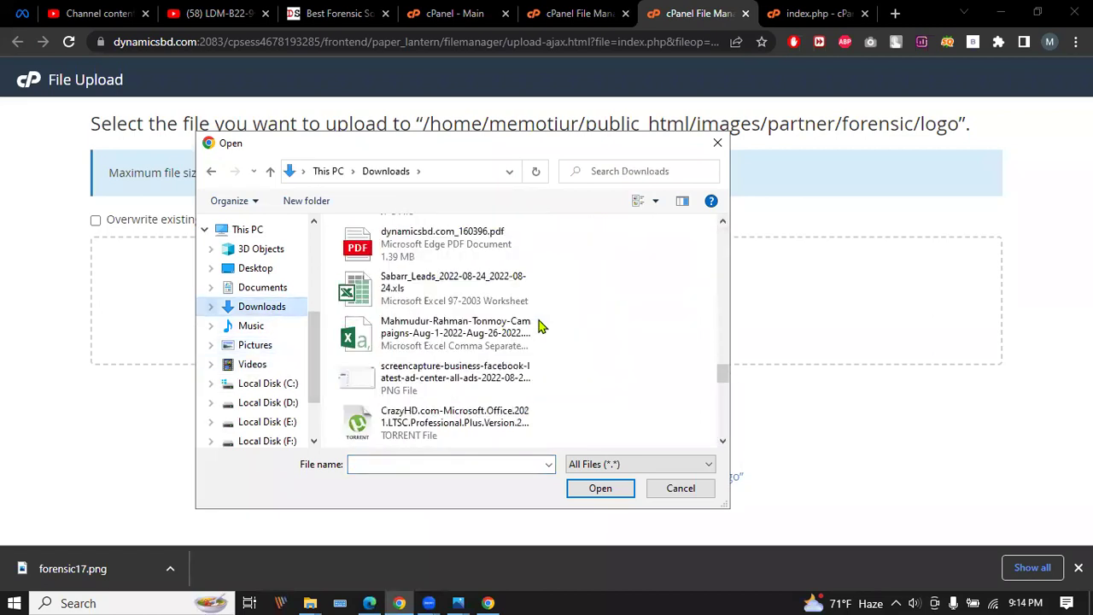
scroll(539, 326, "down", 3)
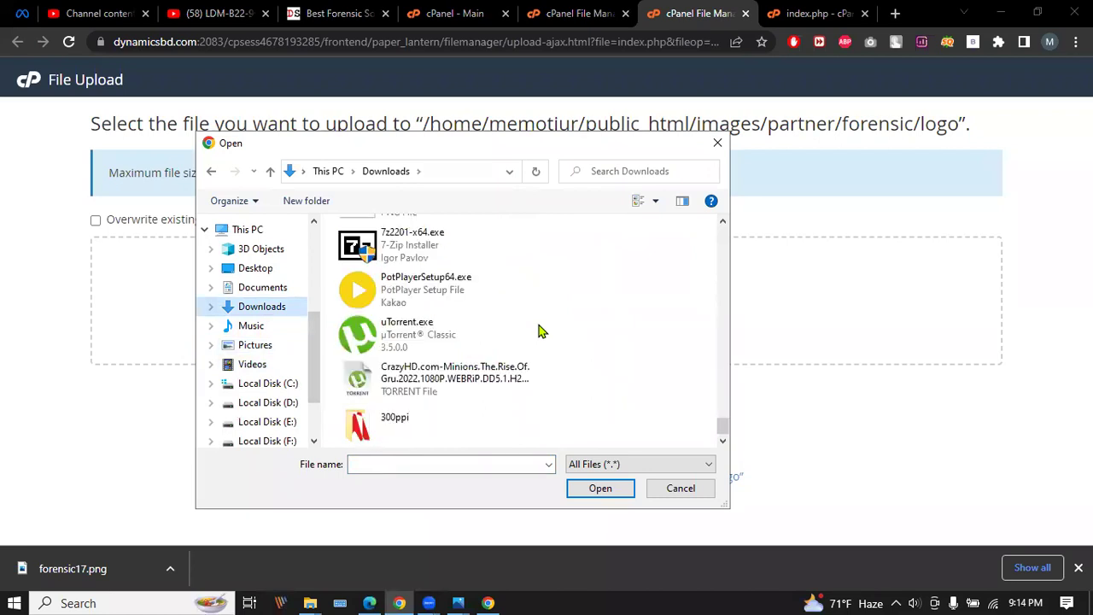
scroll(540, 331, "up", 8)
scroll(539, 332, "up", 10)
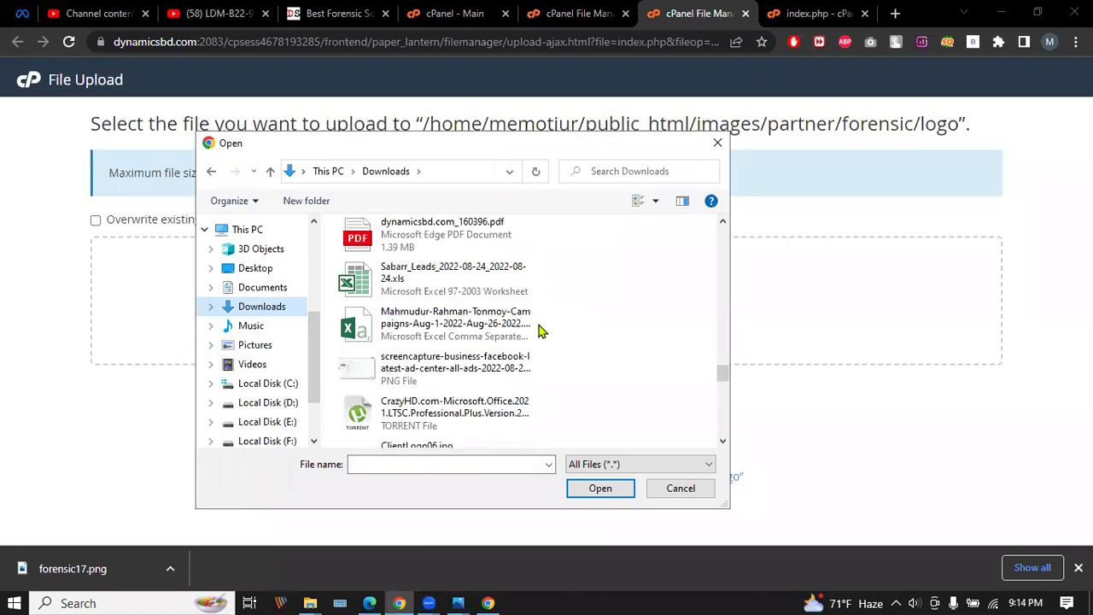
scroll(539, 331, "up", 10)
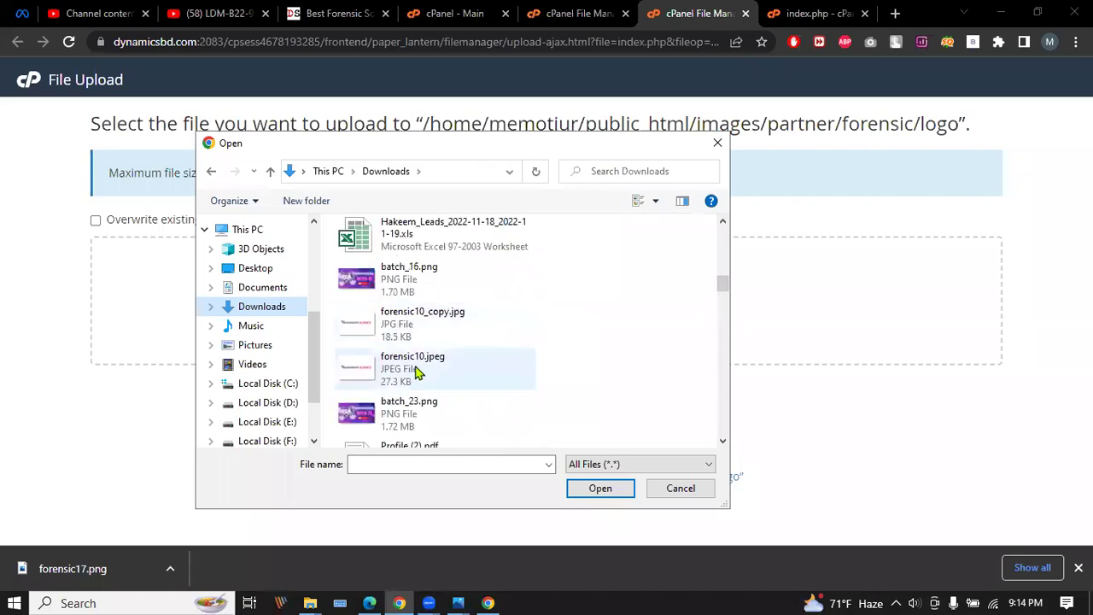
scroll(418, 367, "up", 5)
scroll(424, 356, "up", 1)
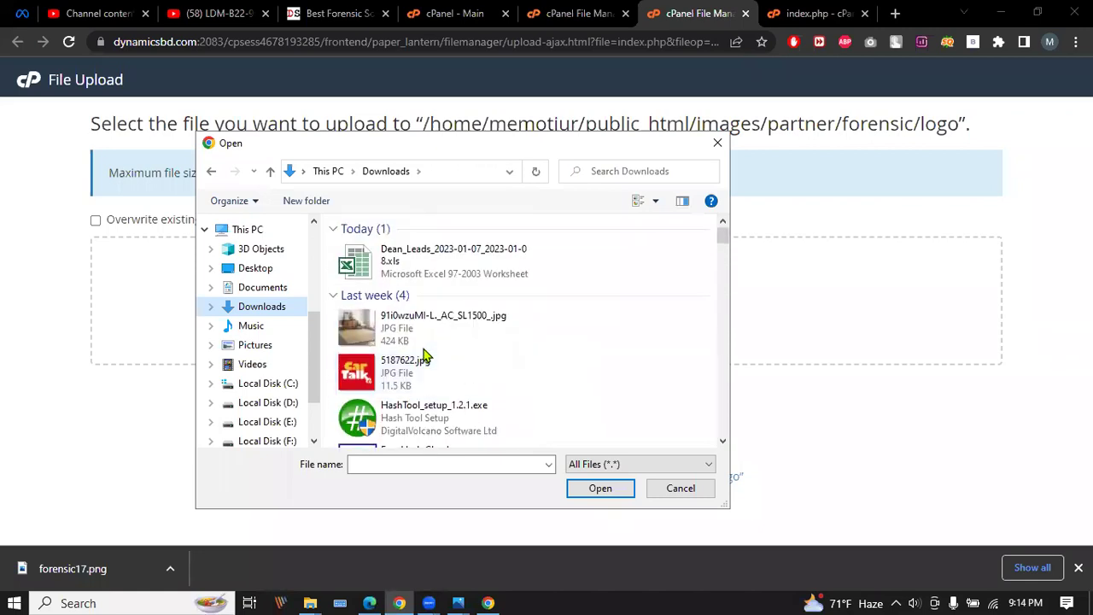
Pick forensic17.jpg from Pictures, then cancel the picker and return to the File Manager listing.
left_click(250, 327)
left_click(254, 346)
scroll(536, 350, "down", 5)
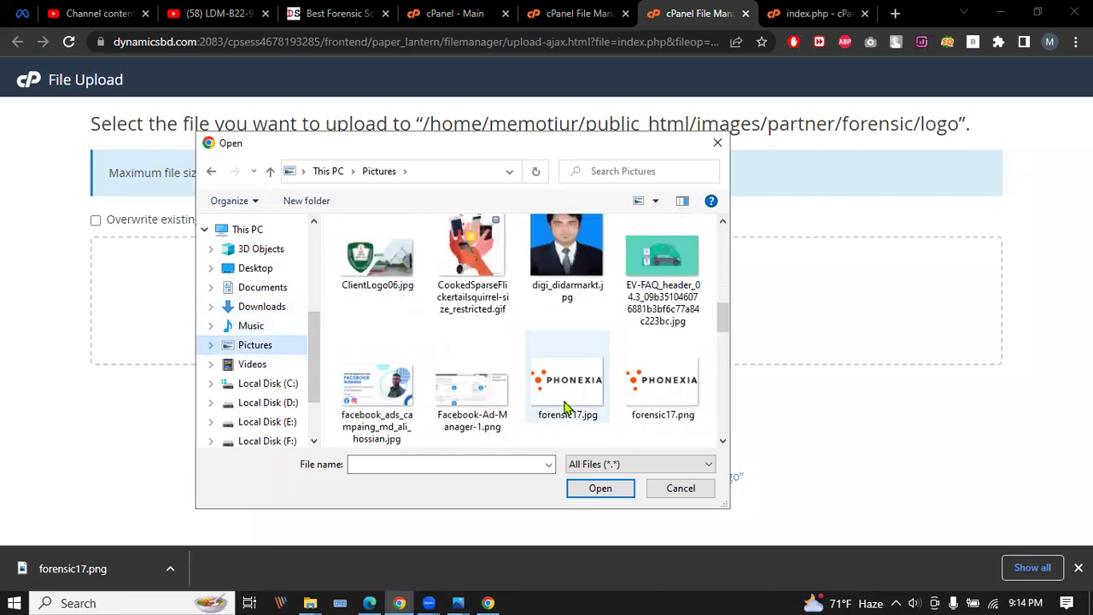
left_click(570, 408)
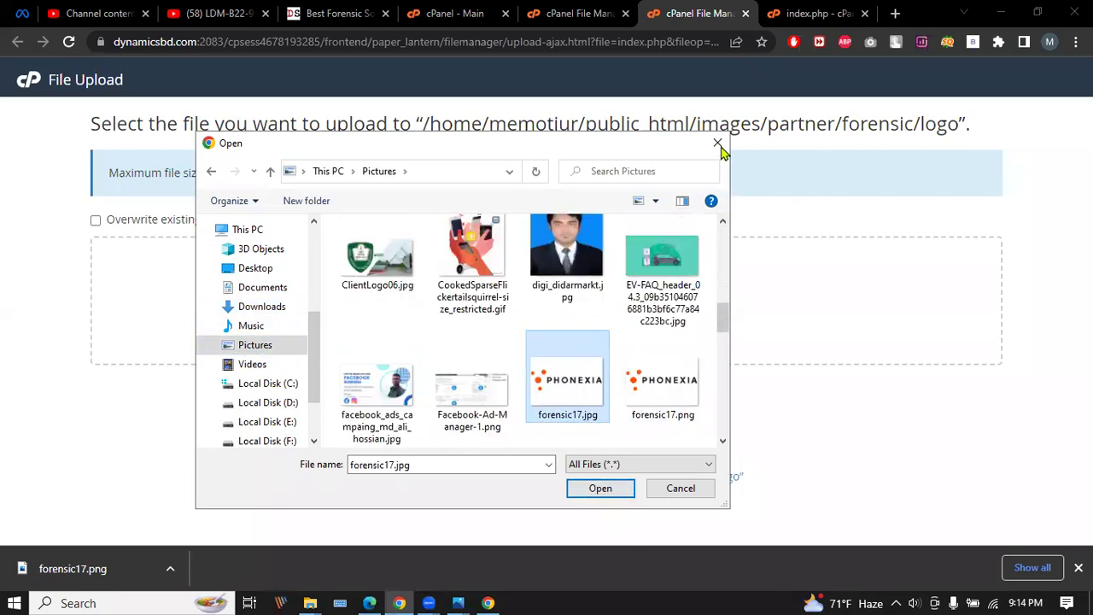
left_click(717, 142)
left_click(587, 11)
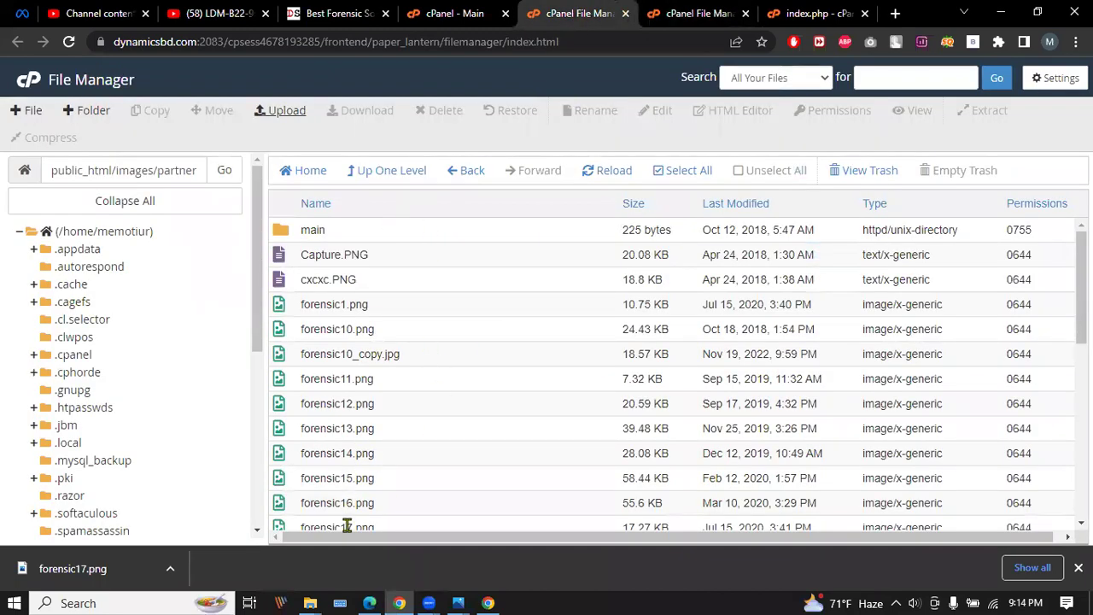
scroll(402, 427, "down", 2)
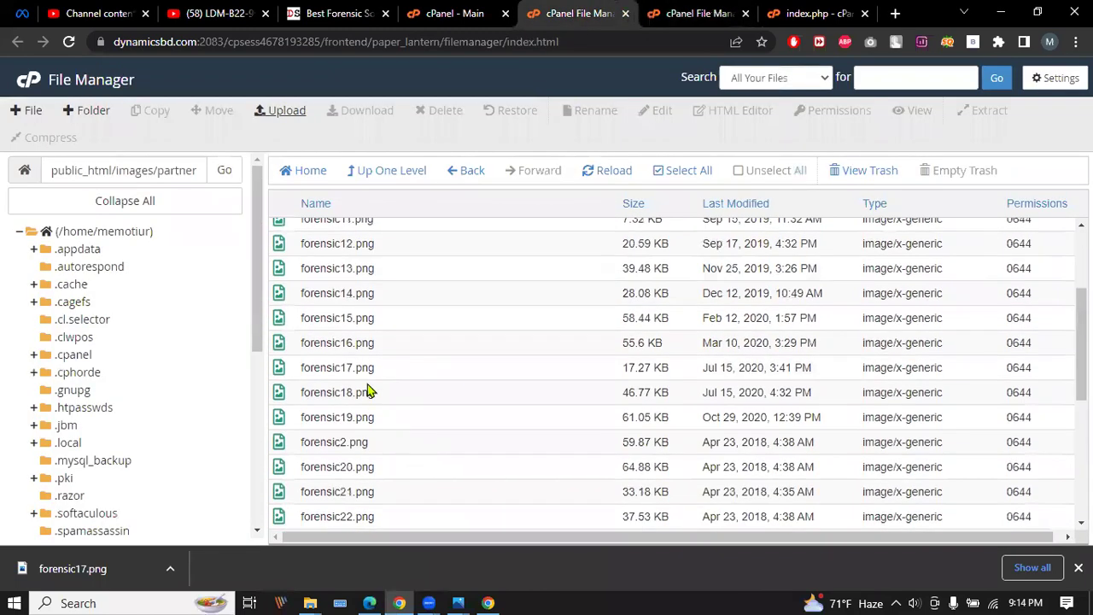
double_click(307, 367)
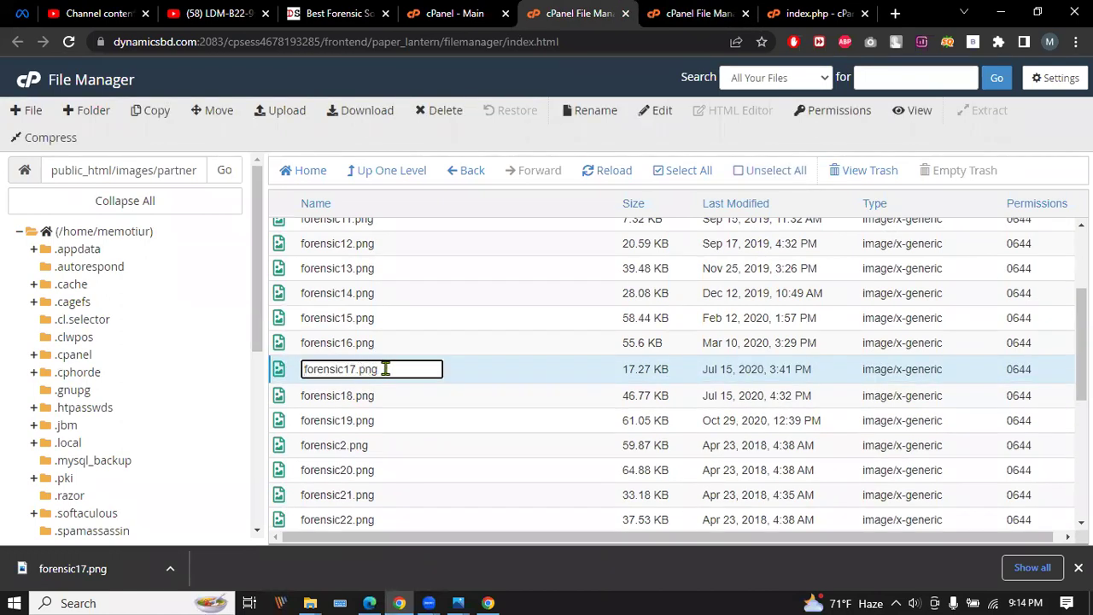
key("Return")
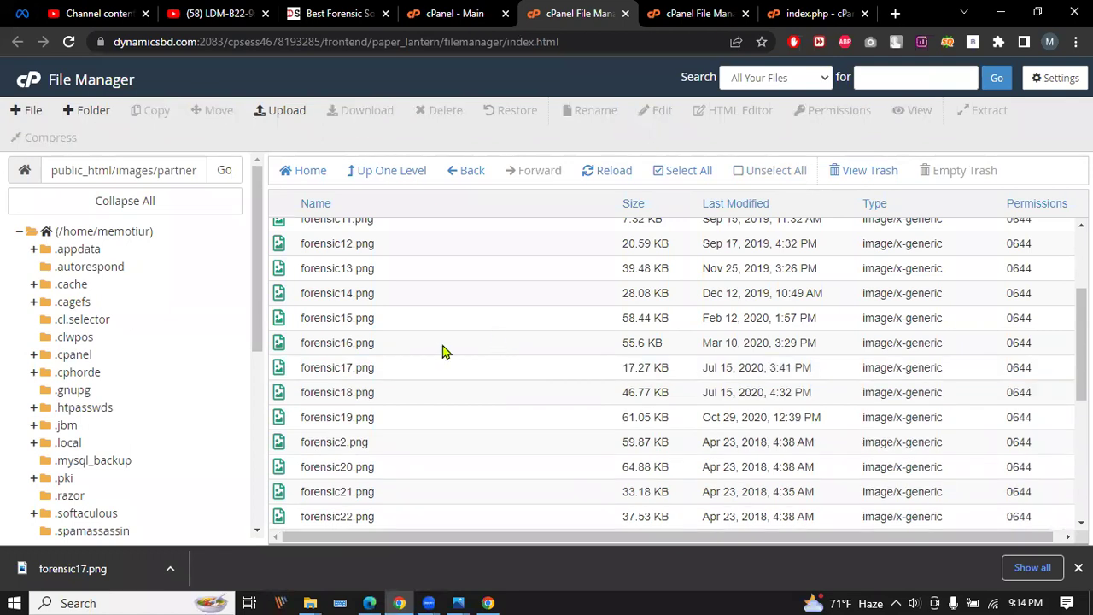
right_click(400, 369)
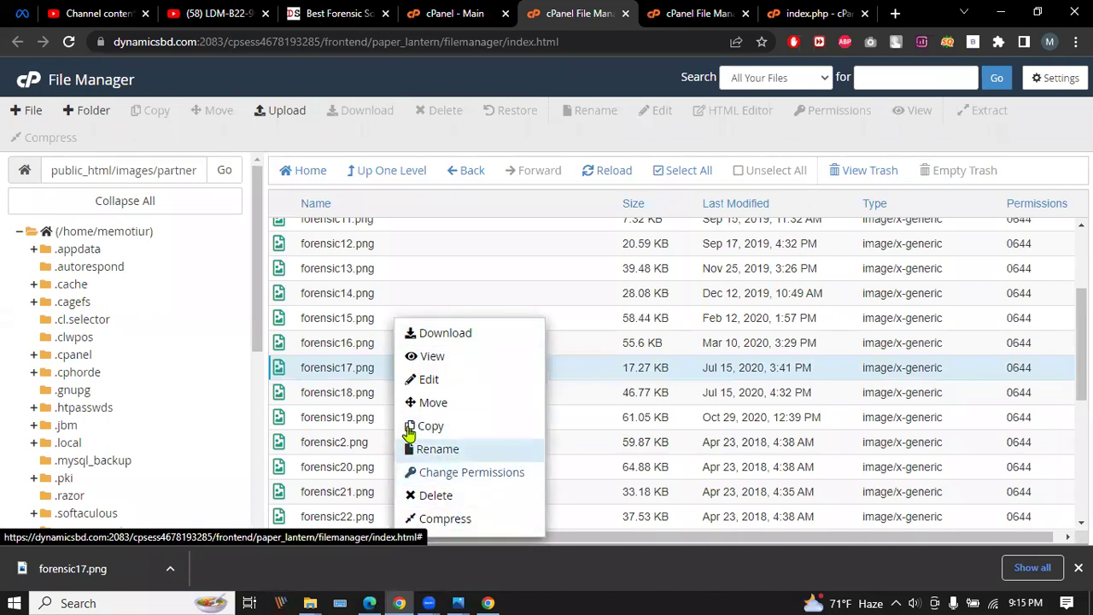
left_click(379, 317)
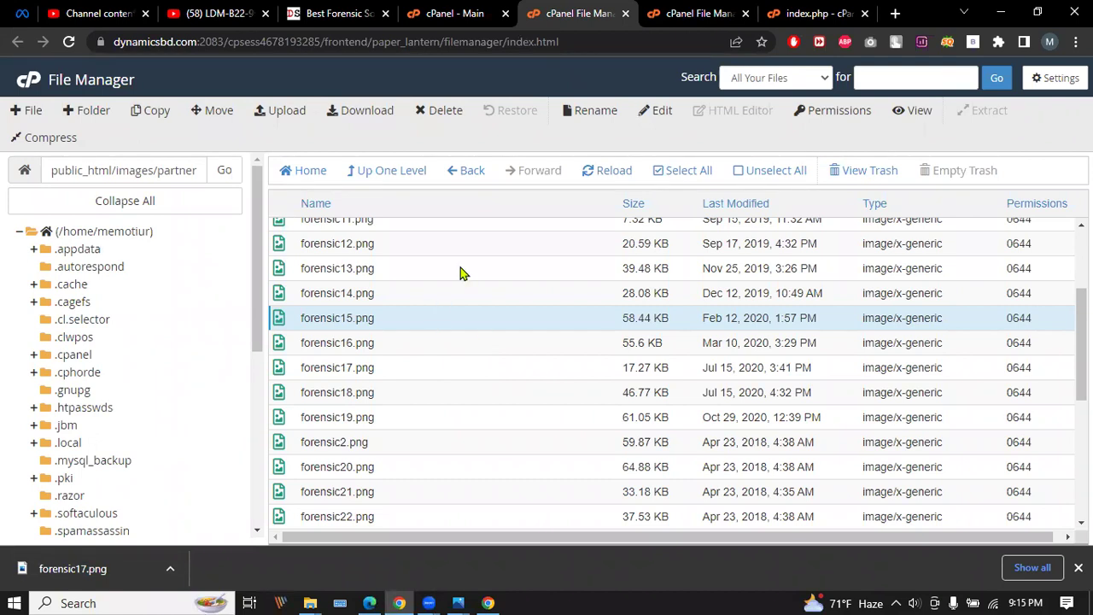
Close the index.php editor and the file upload page, and dismiss the download bar.
left_click(827, 12)
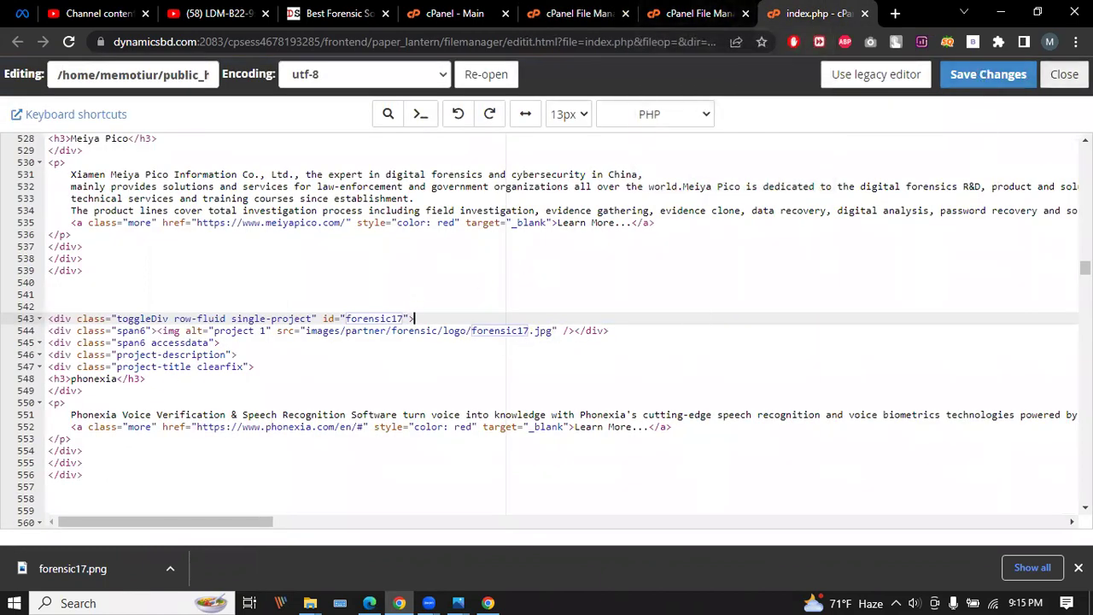
left_click(1064, 74)
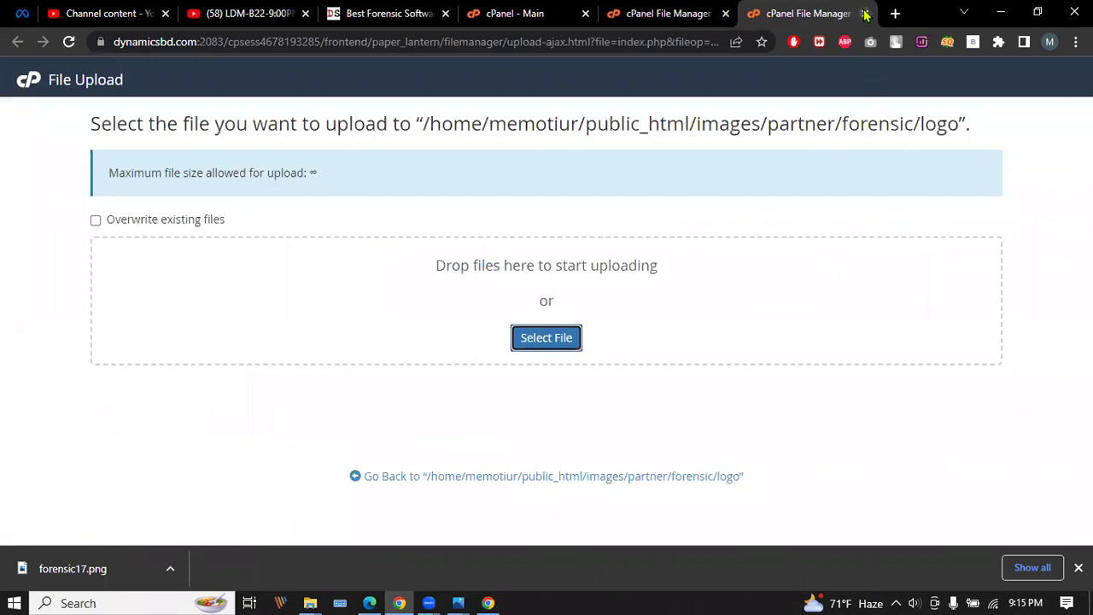
left_click(864, 13)
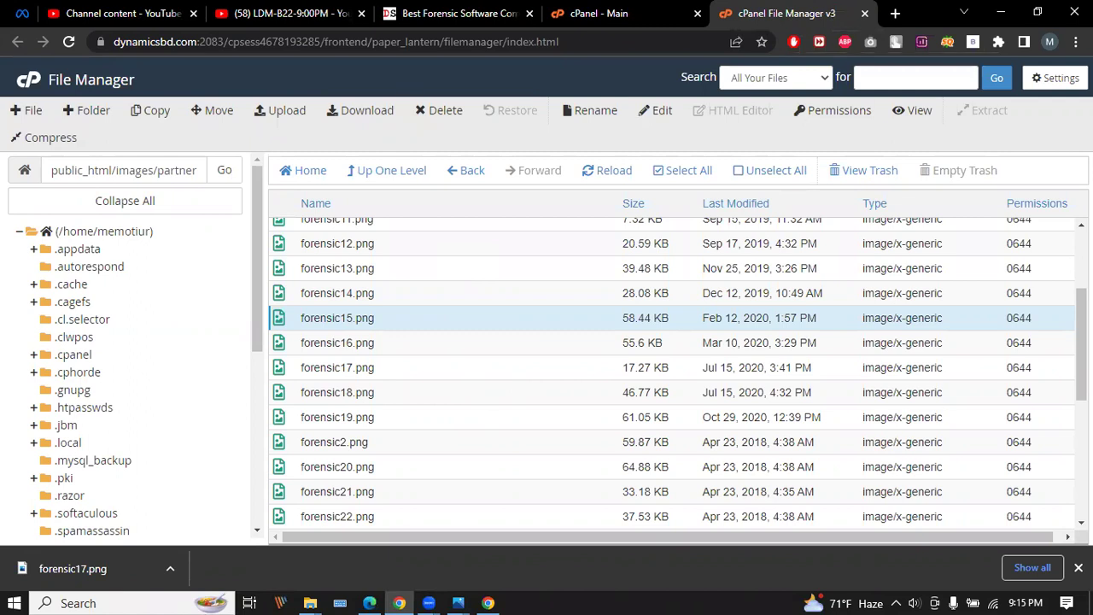
left_click(1077, 568)
Reload the cPanel main dashboard with F5, then refresh the Dynamic Solutions partners page.
left_click(597, 12)
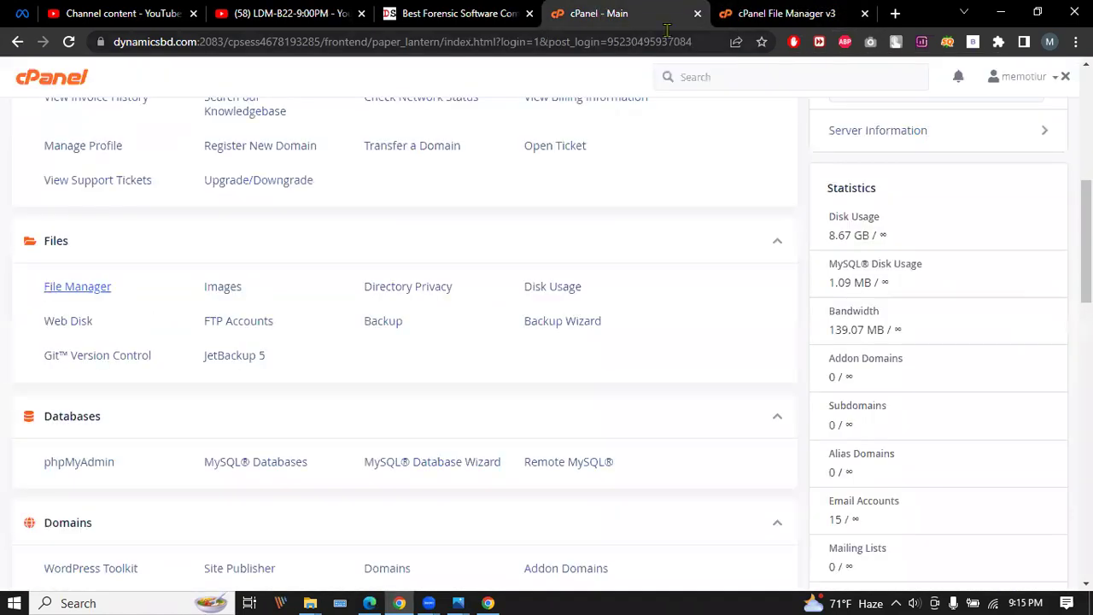
left_click(789, 10)
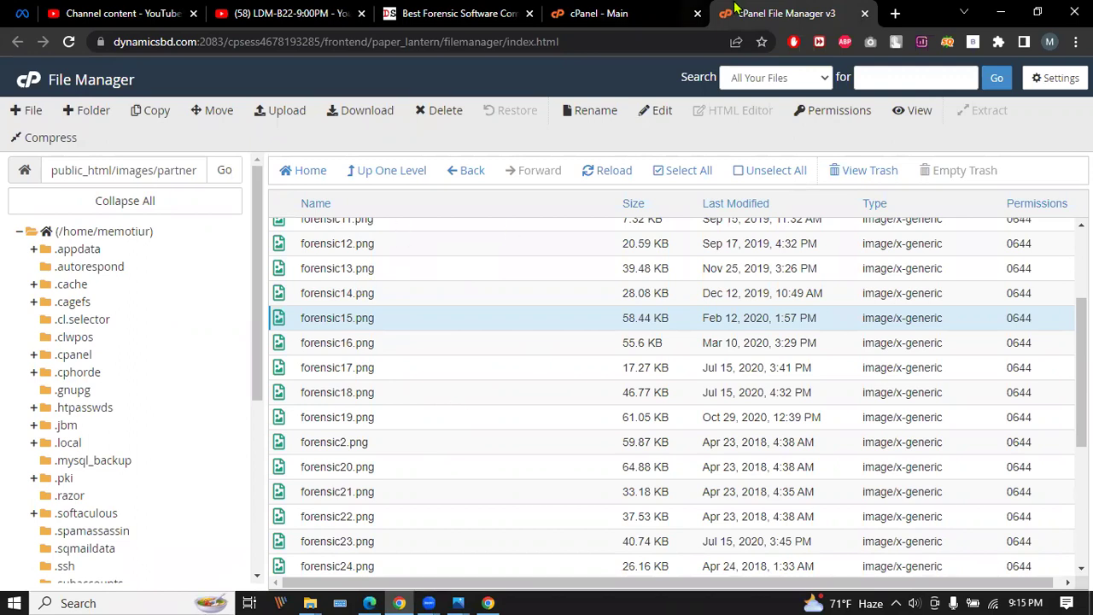
left_click(636, 11)
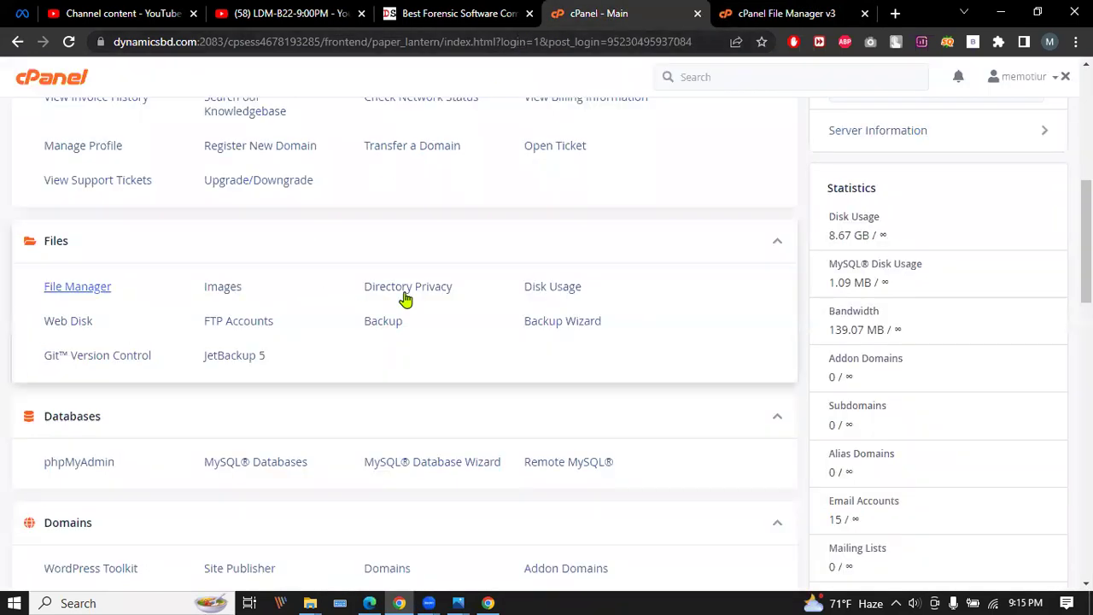
key("F5")
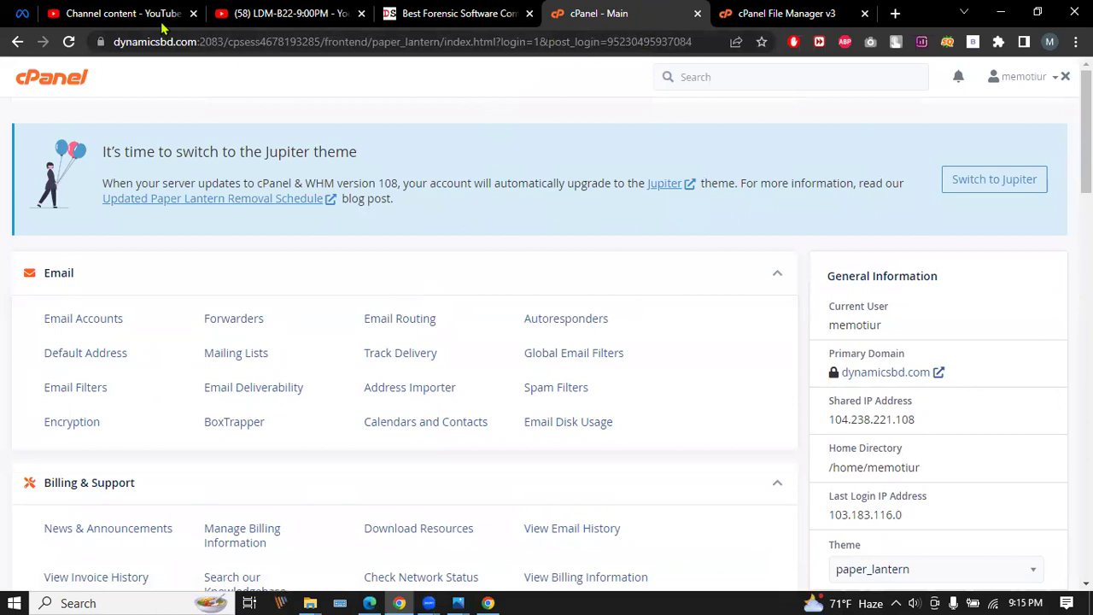
left_click(452, 13)
left_click(190, 41)
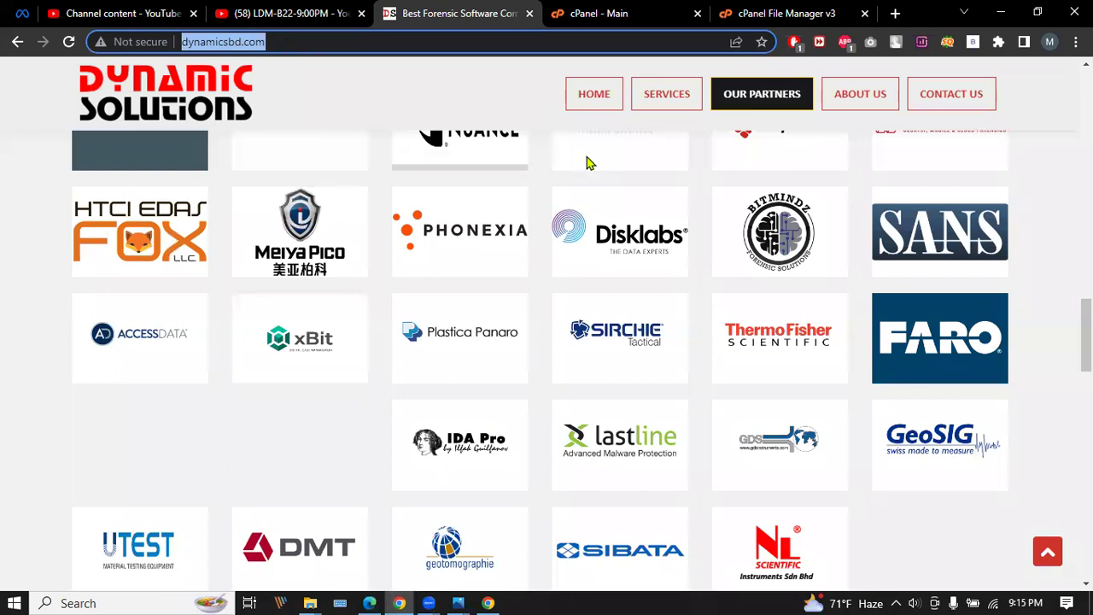
Scan Dynamic Solutions from Partners up to the hero, back down to Services, then open a blank tab.
scroll(453, 282, "up", 1)
scroll(452, 282, "up", 4)
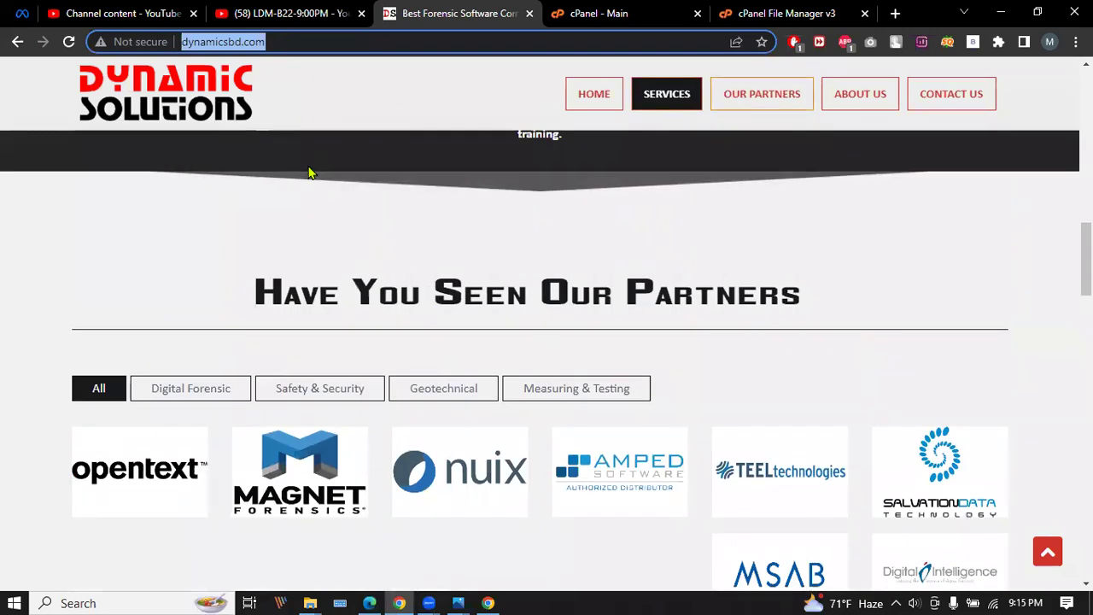
scroll(376, 305, "up", 10)
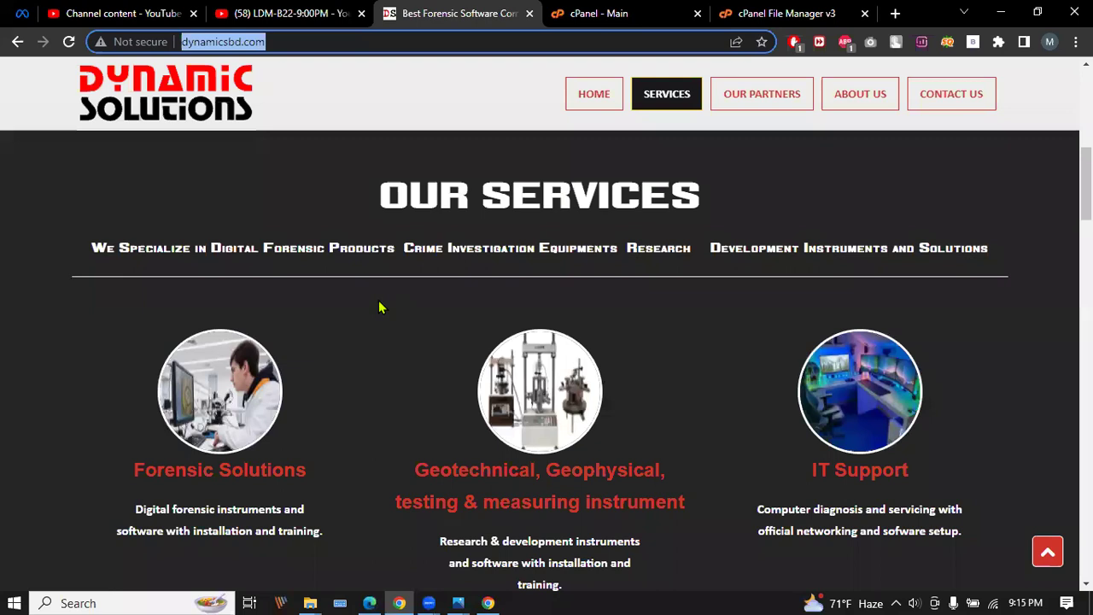
scroll(416, 281, "down", 3)
scroll(517, 285, "up", 3)
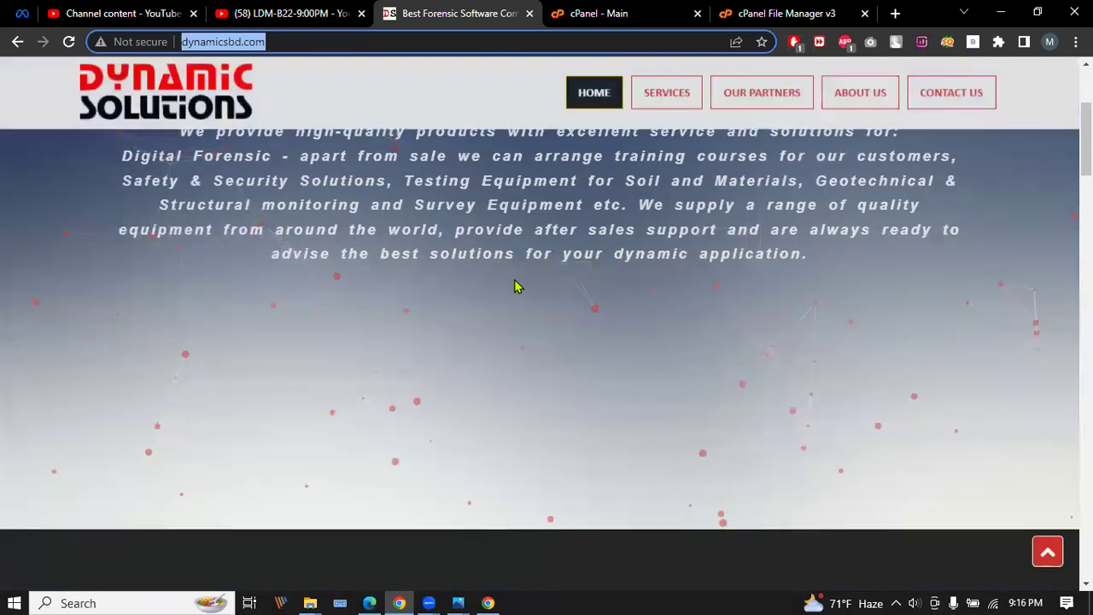
scroll(503, 265, "down", 1)
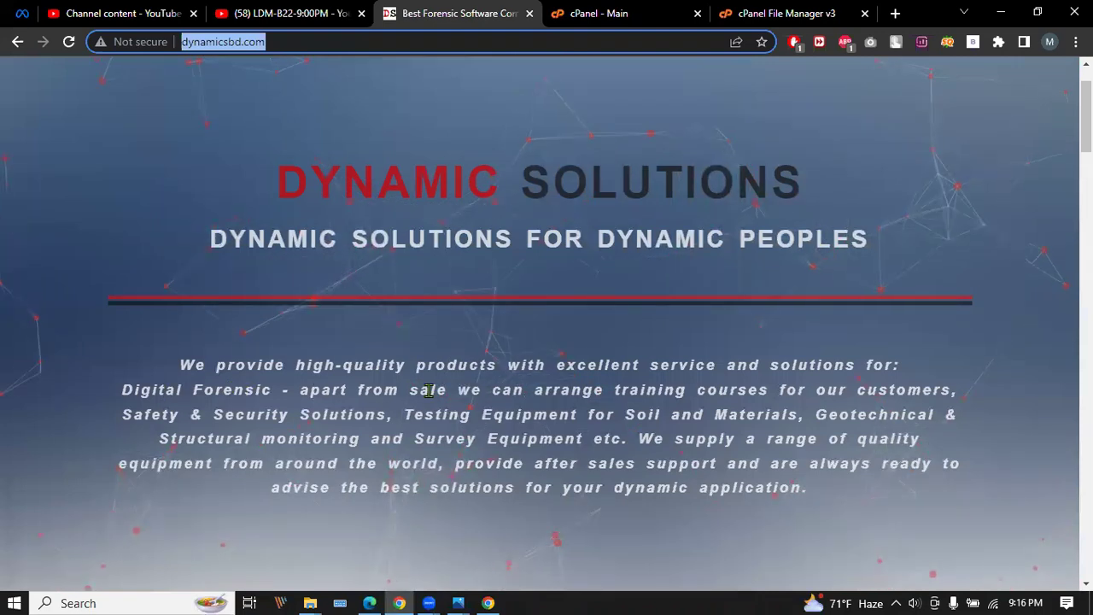
scroll(586, 357, "down", 10)
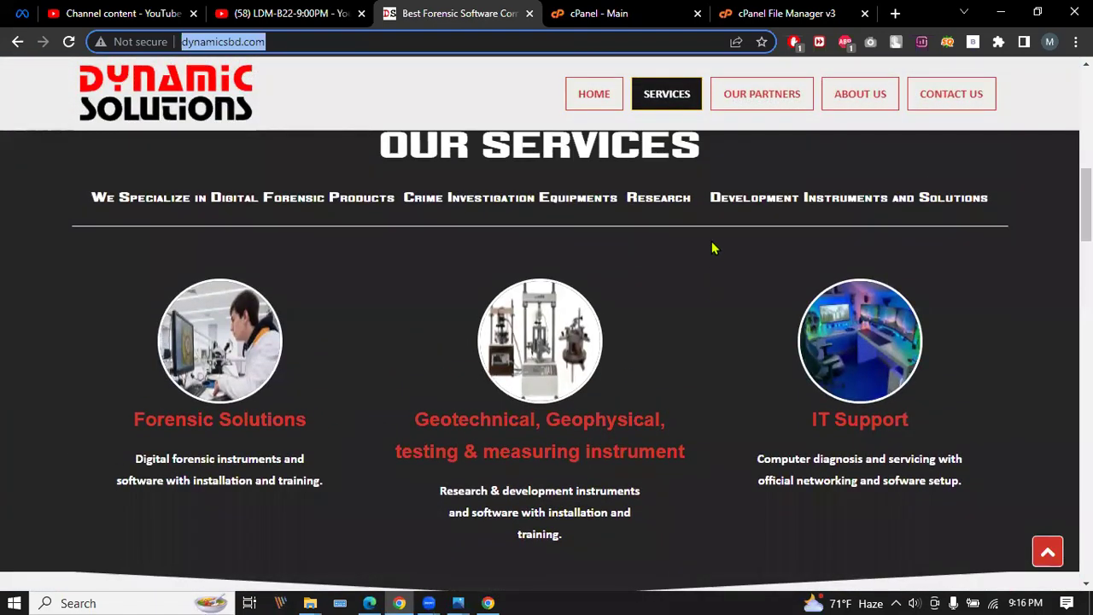
left_click(895, 14)
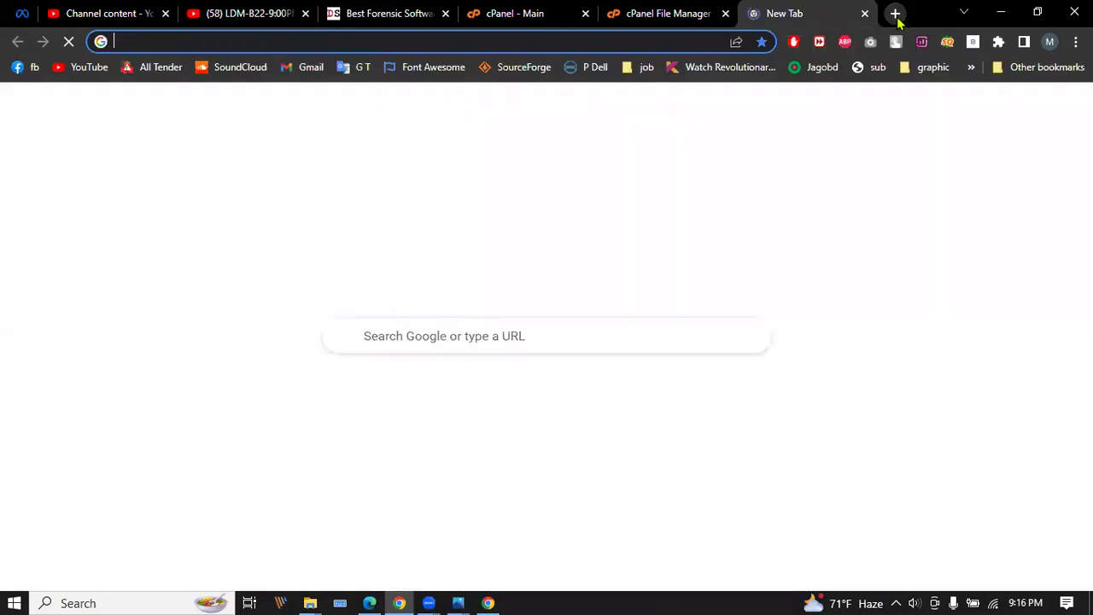
Search Google for 'software company forum'.
type("s")
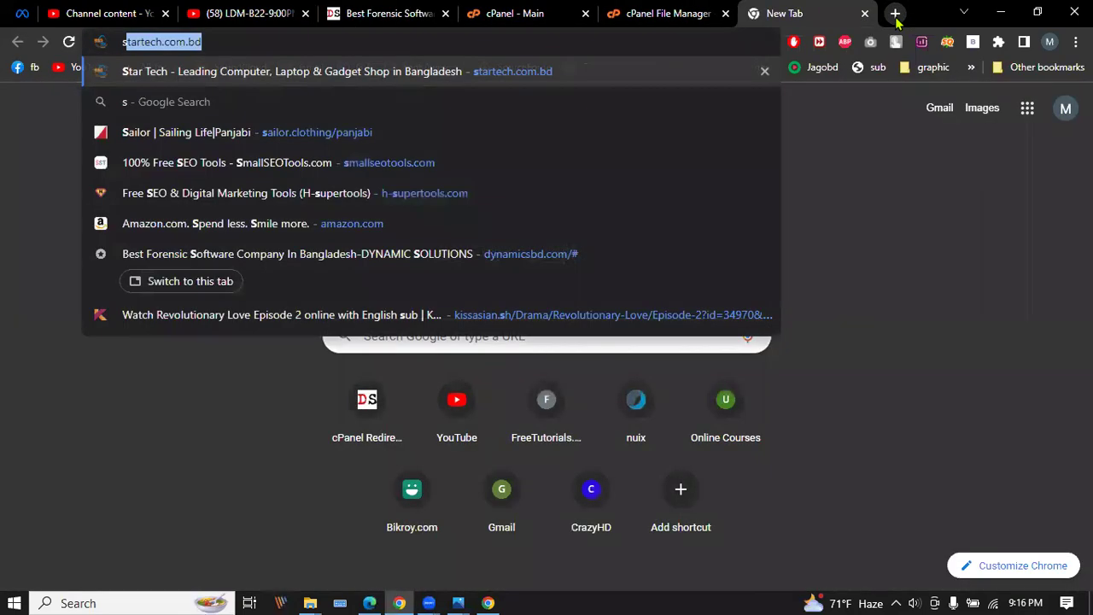
type("oftware")
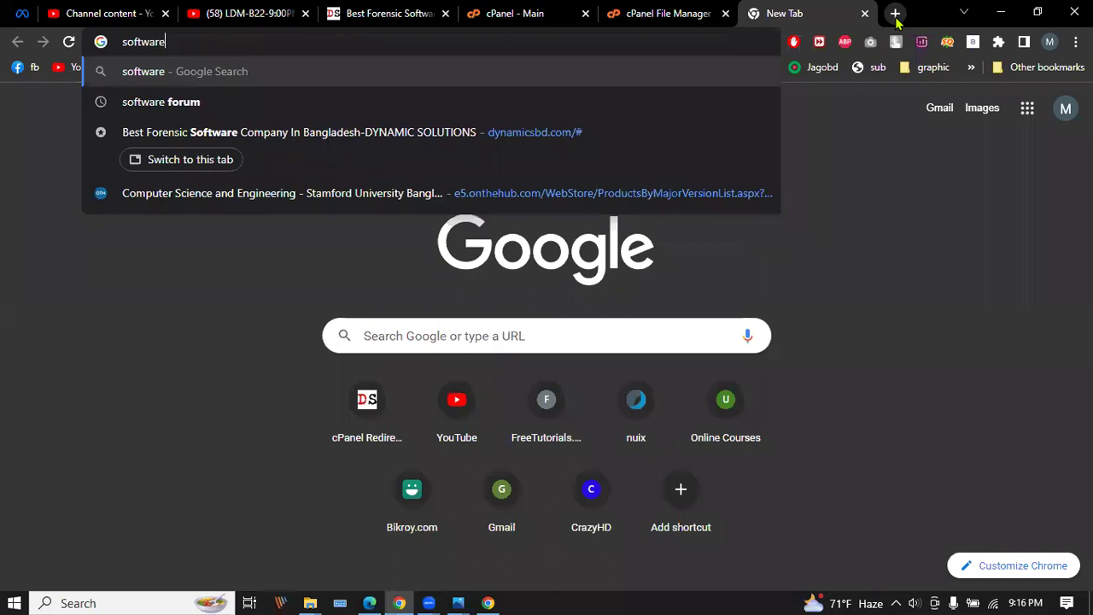
key("Down")
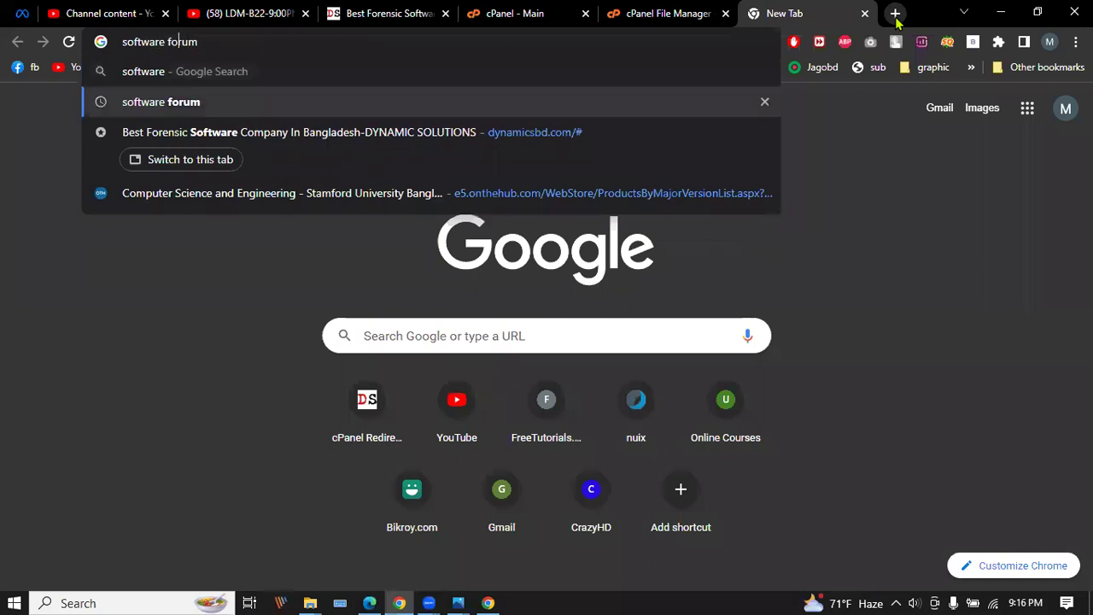
type("farm")
key("BackSpace")
key("BackSpace")
key("BackSpace")
key("BackSpace")
type("company")
key("Return")
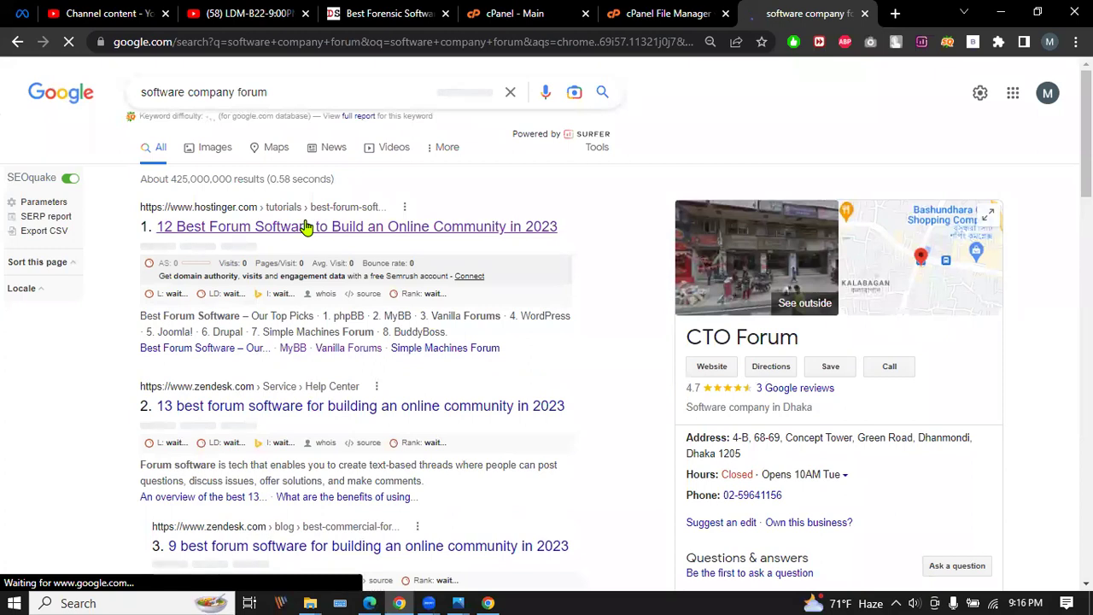
Open Hostinger's best forum software article and jump to its phpBB entry.
left_click(306, 226)
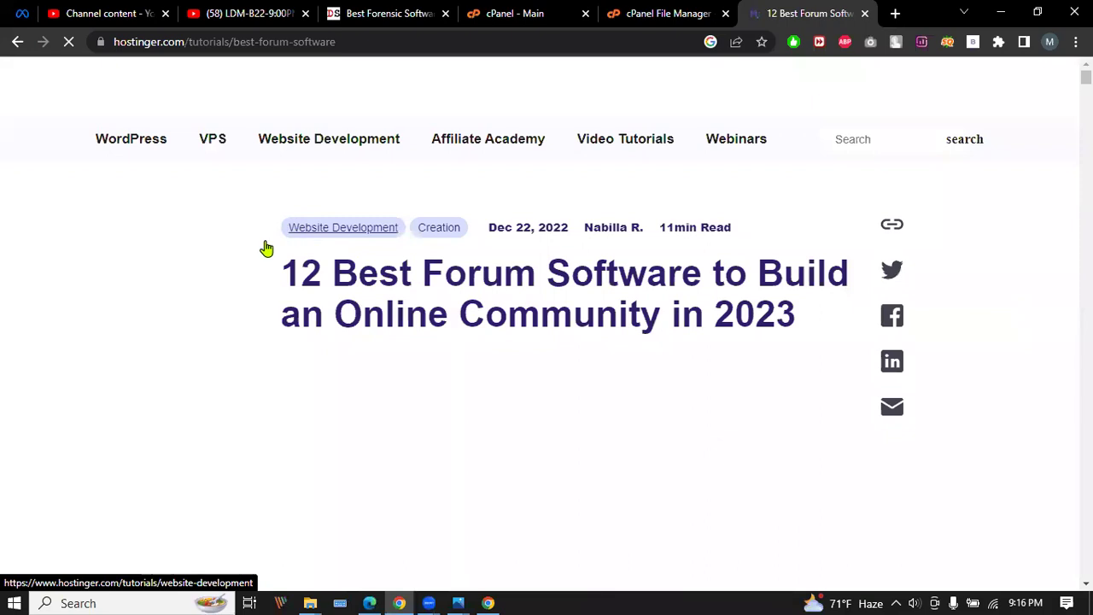
scroll(430, 297, "down", 3)
scroll(429, 297, "down", 9)
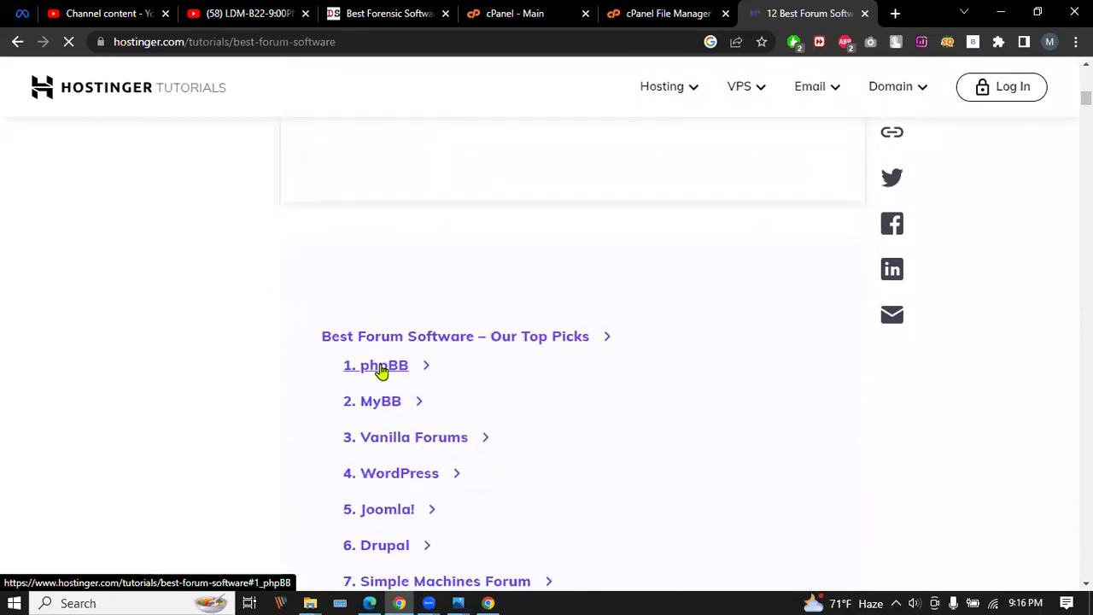
left_click(381, 369)
left_click(380, 365)
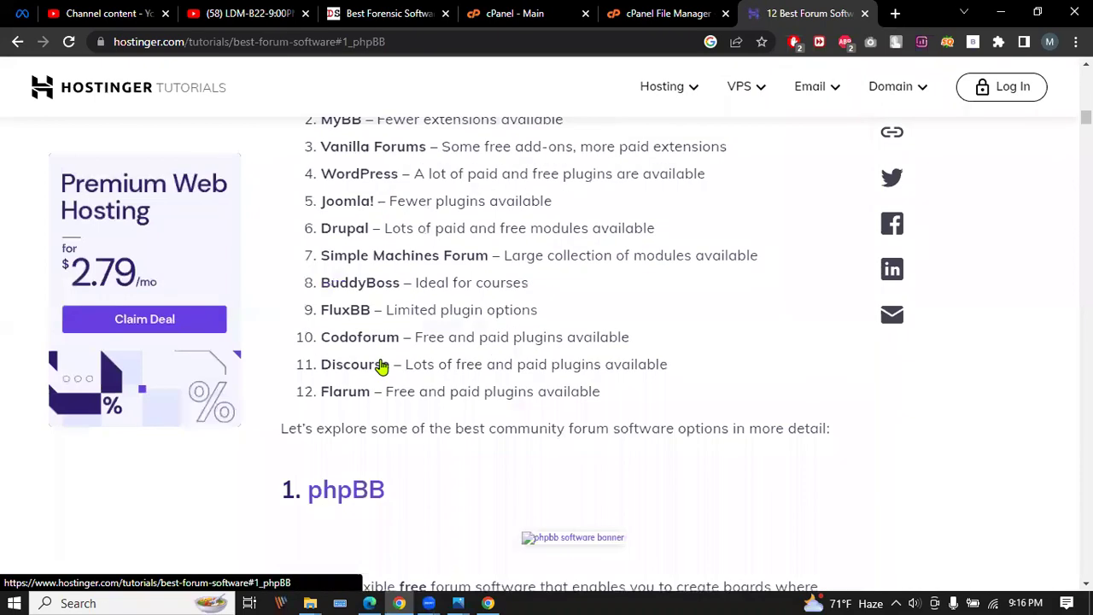
Open the phpBB and MyBB websites in new tabs, ending on phpBB.
left_click(327, 152)
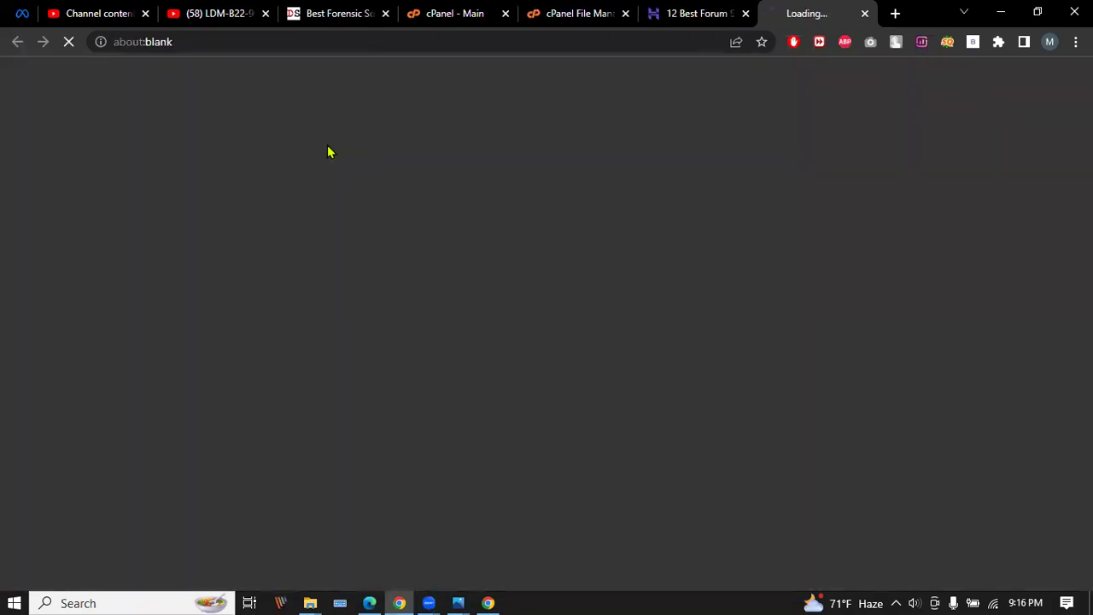
left_click(696, 13)
scroll(527, 313, "down", 6)
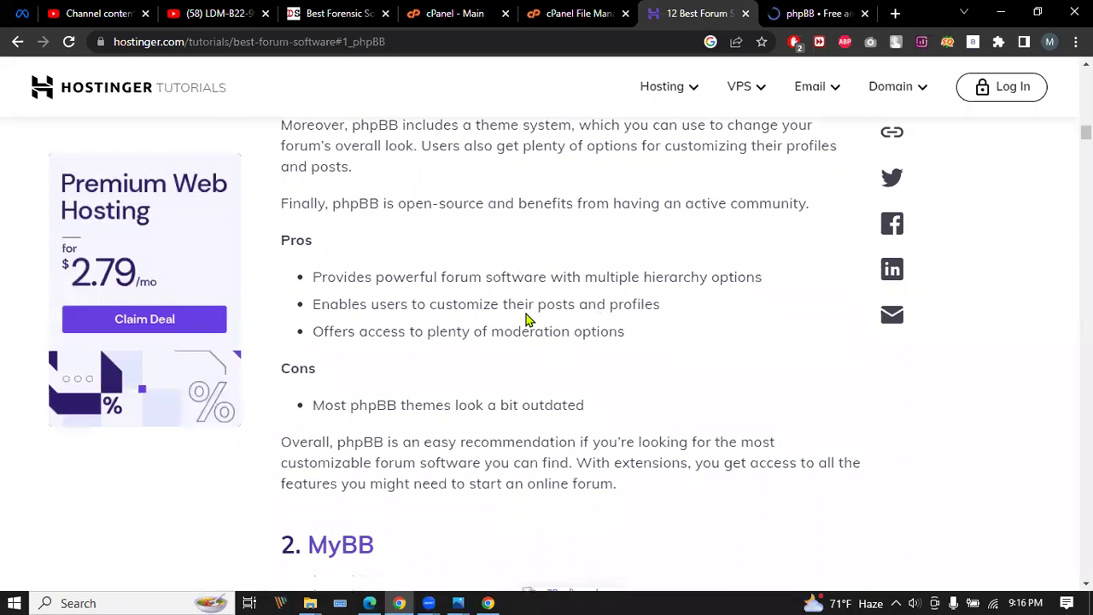
left_click(350, 331)
left_click(818, 13)
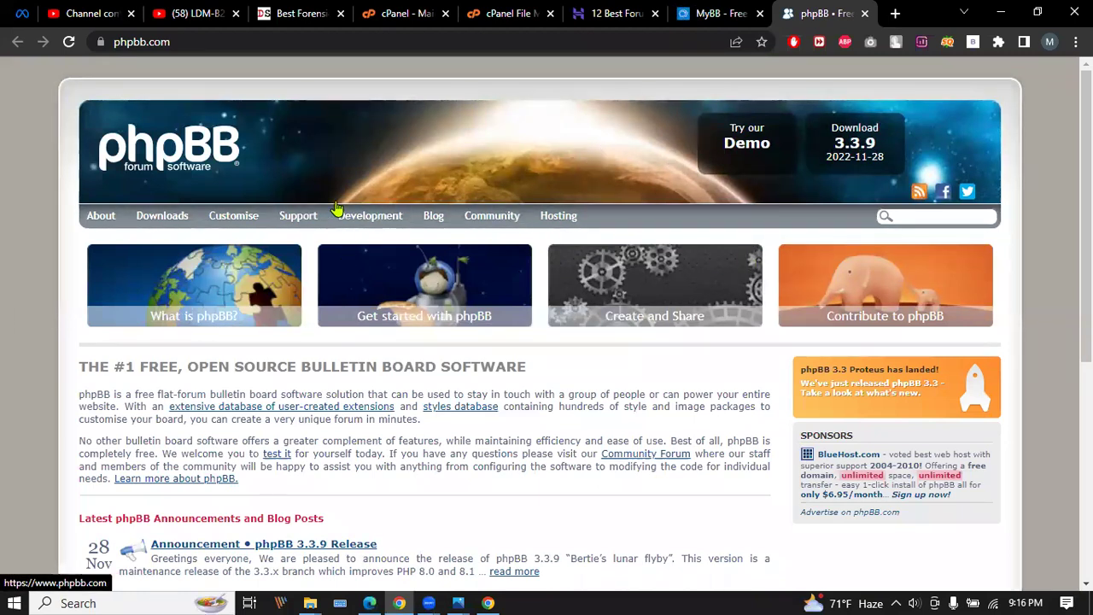
Look over the phpBB homepage and open the phpBB blog.
scroll(770, 285, "down", 3)
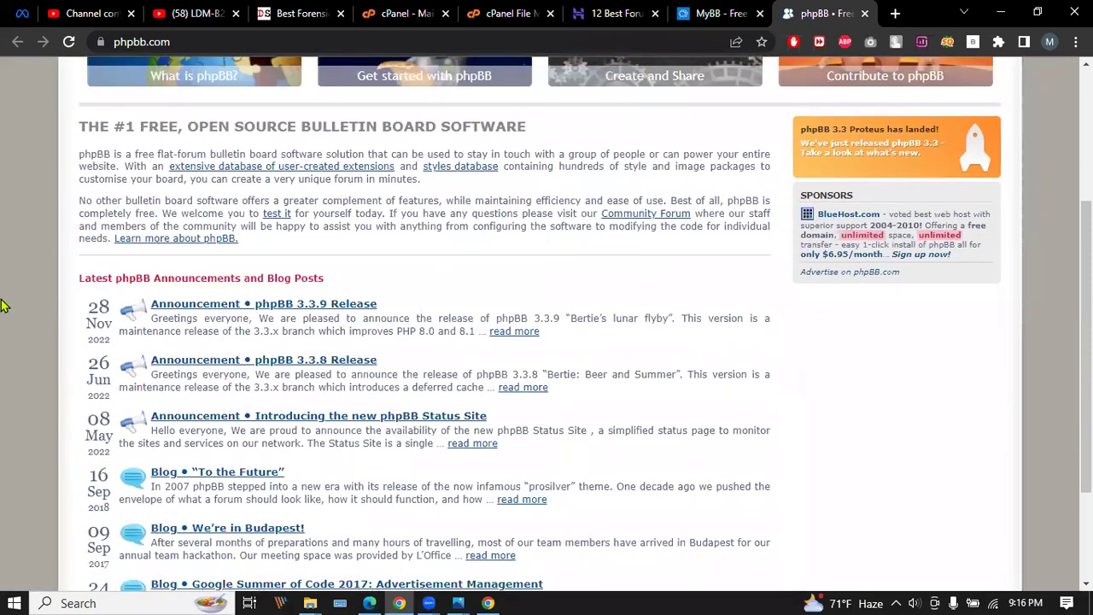
scroll(357, 292, "down", 2)
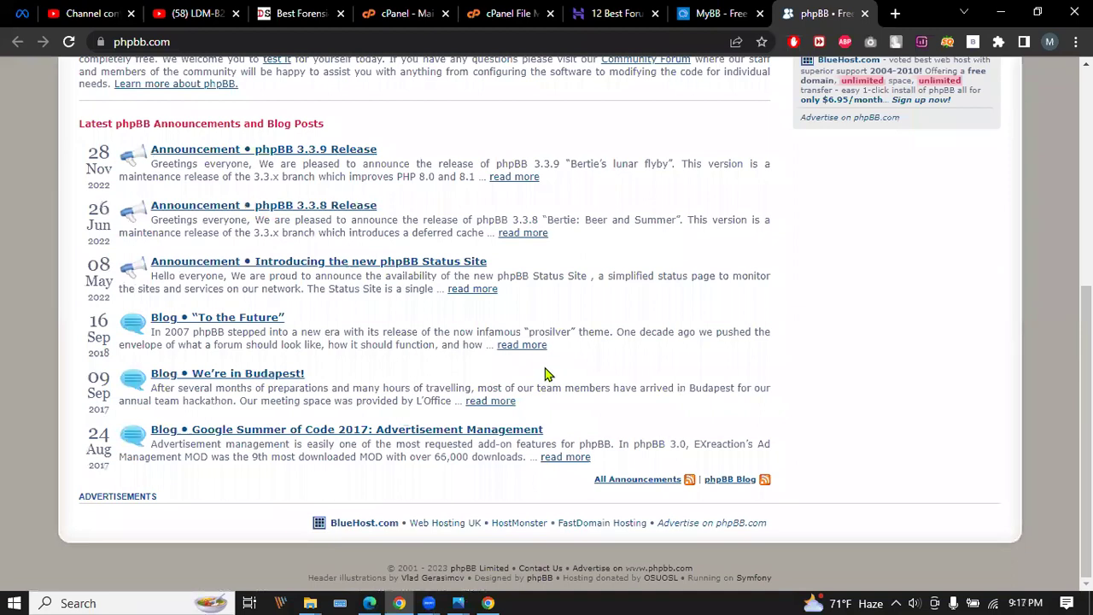
scroll(546, 374, "up", 5)
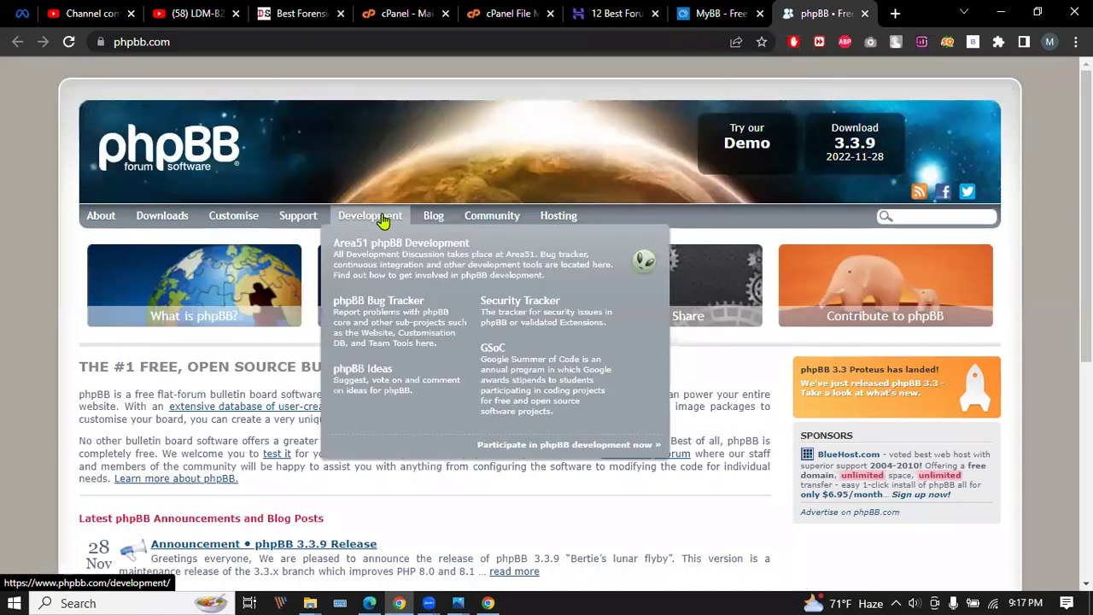
left_click(438, 216)
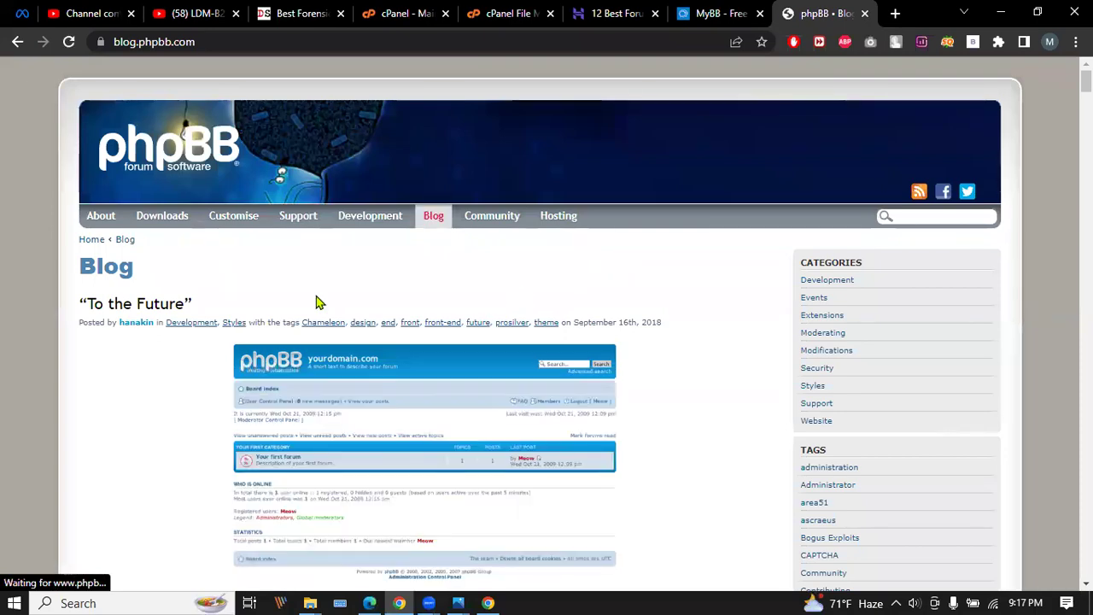
Read through the posts on blog.phpbb.com.
scroll(963, 299, "down", 3)
scroll(963, 300, "down", 15)
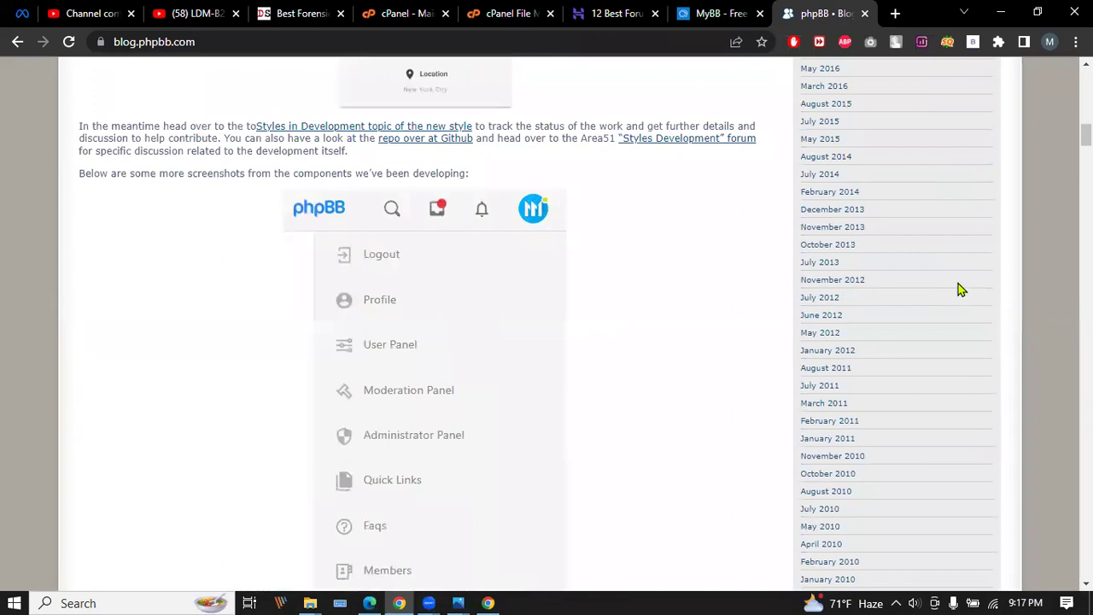
scroll(693, 294, "down", 3)
scroll(692, 295, "up", 5)
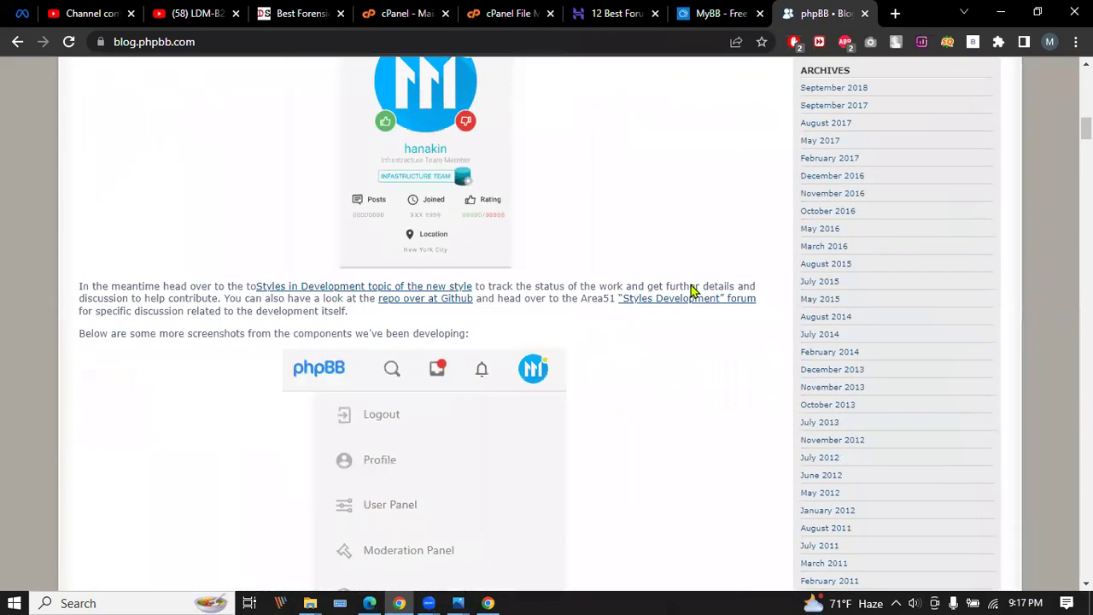
scroll(692, 291, "up", 4)
scroll(693, 291, "up", 2)
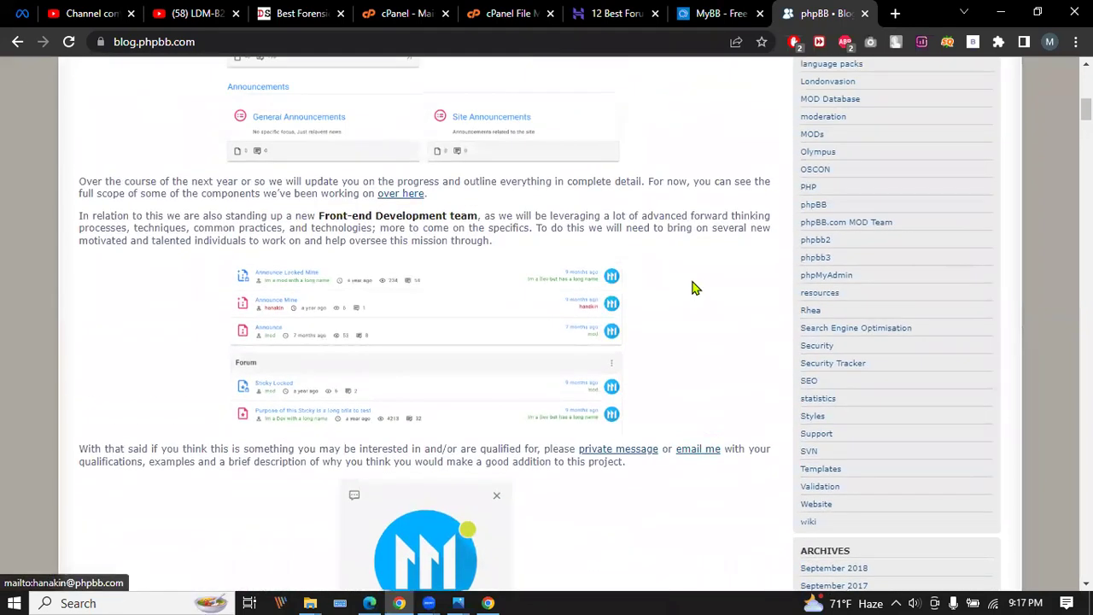
scroll(692, 289, "down", 6)
scroll(692, 289, "down", 2)
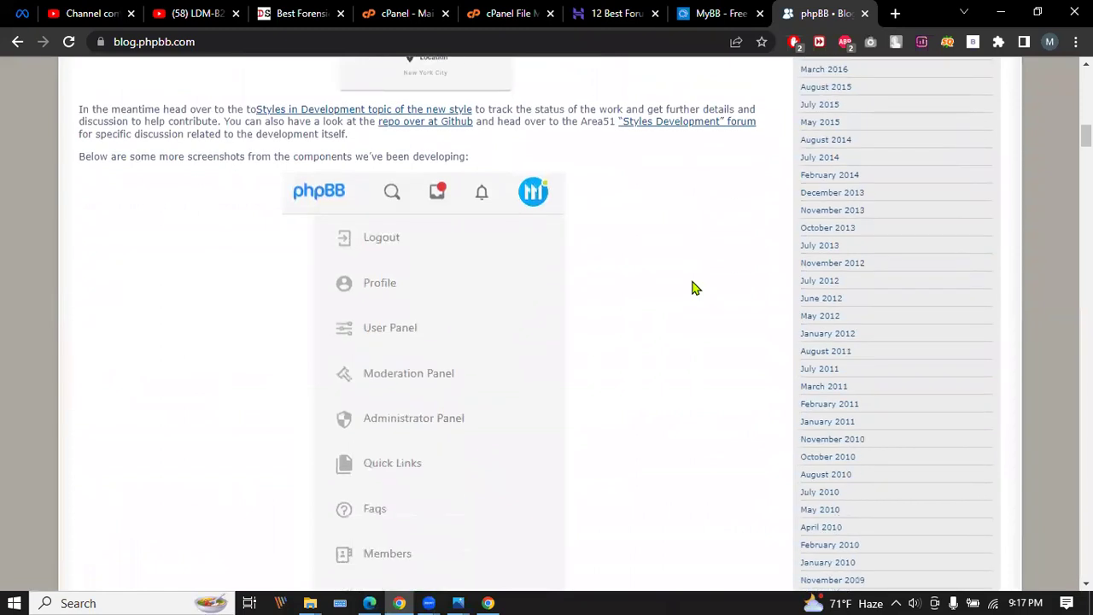
scroll(693, 289, "up", 3)
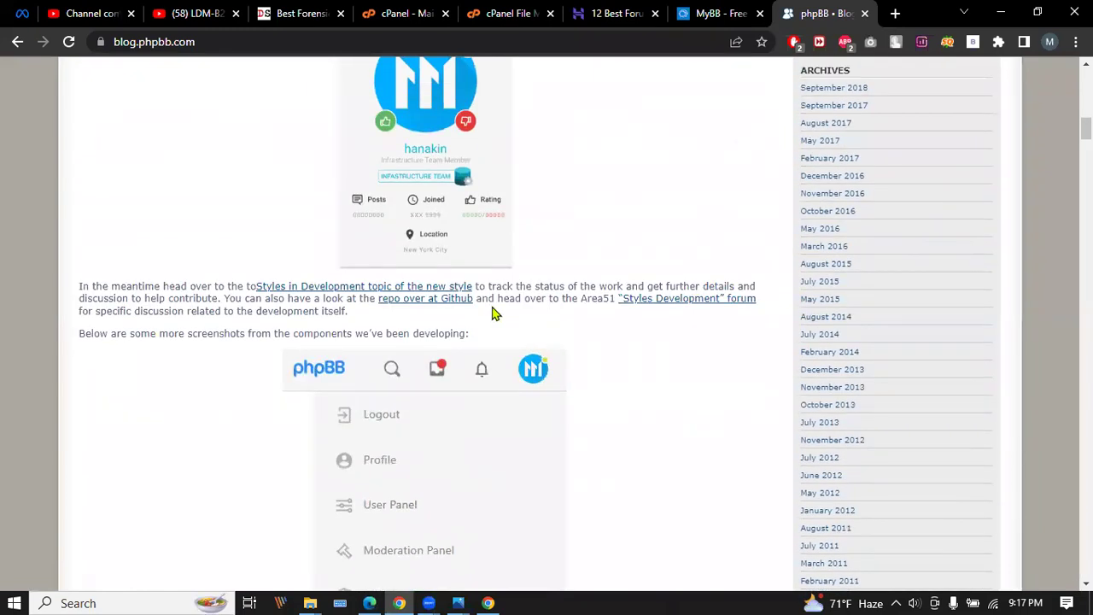
scroll(493, 312, "down", 5)
scroll(494, 313, "down", 9)
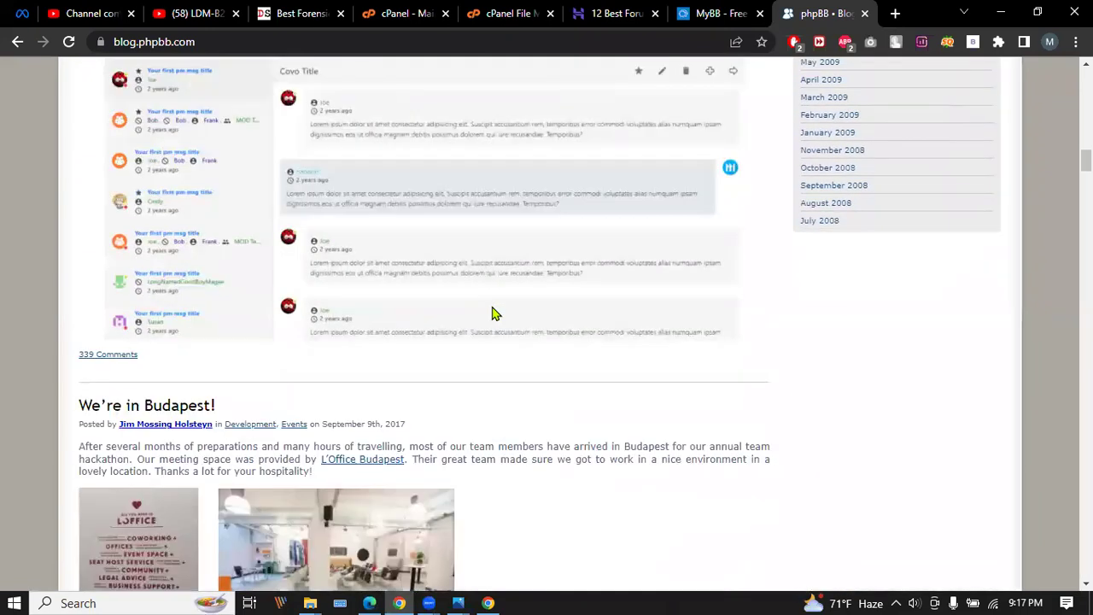
scroll(492, 314, "up", 4)
scroll(490, 315, "down", 20)
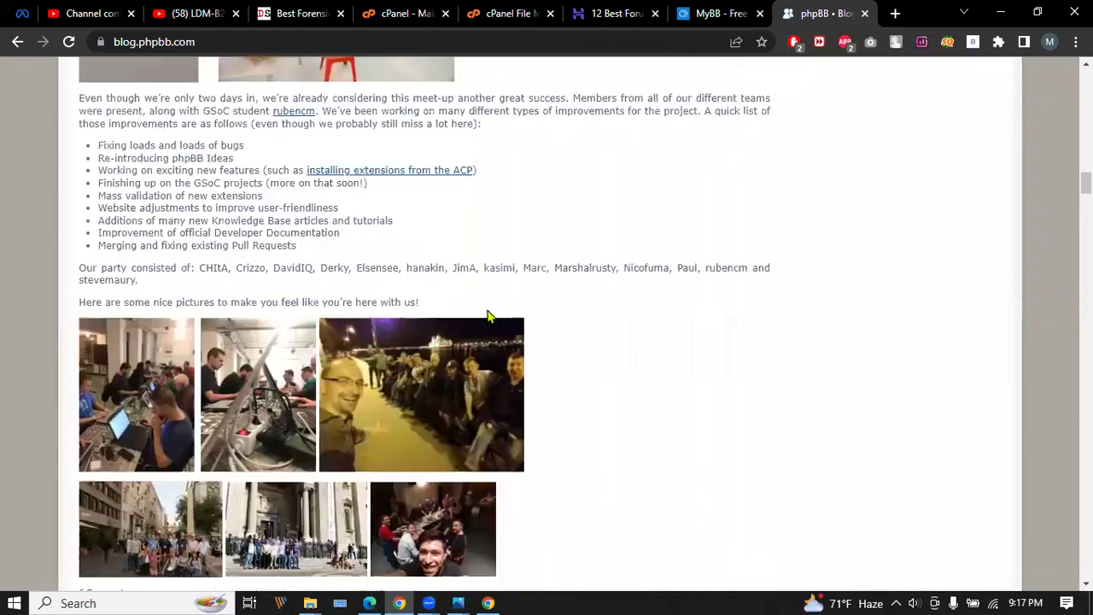
scroll(480, 319, "down", 15)
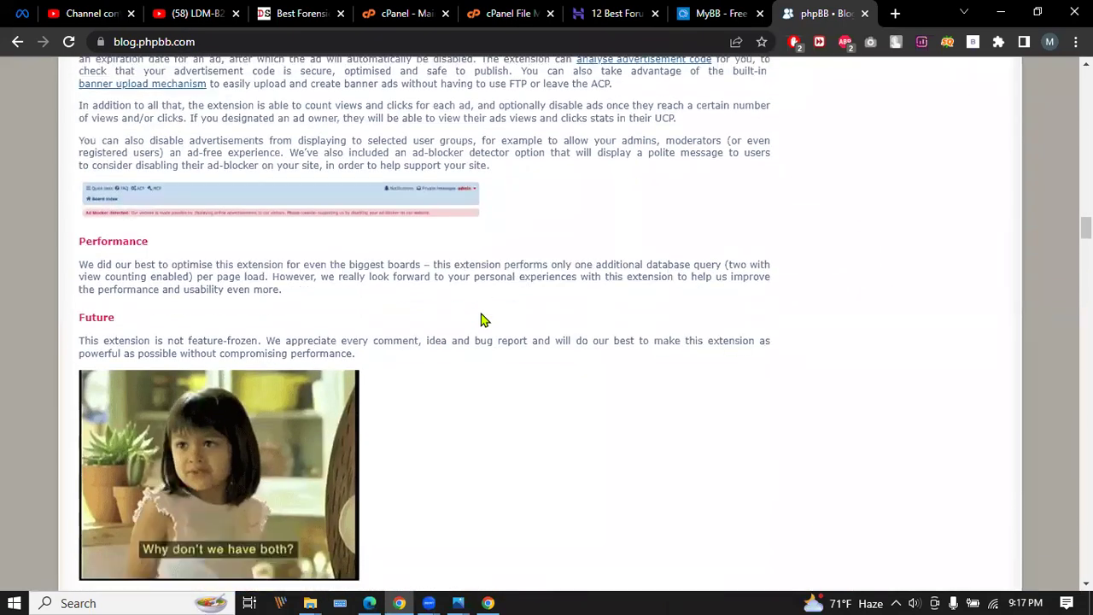
scroll(481, 319, "down", 20)
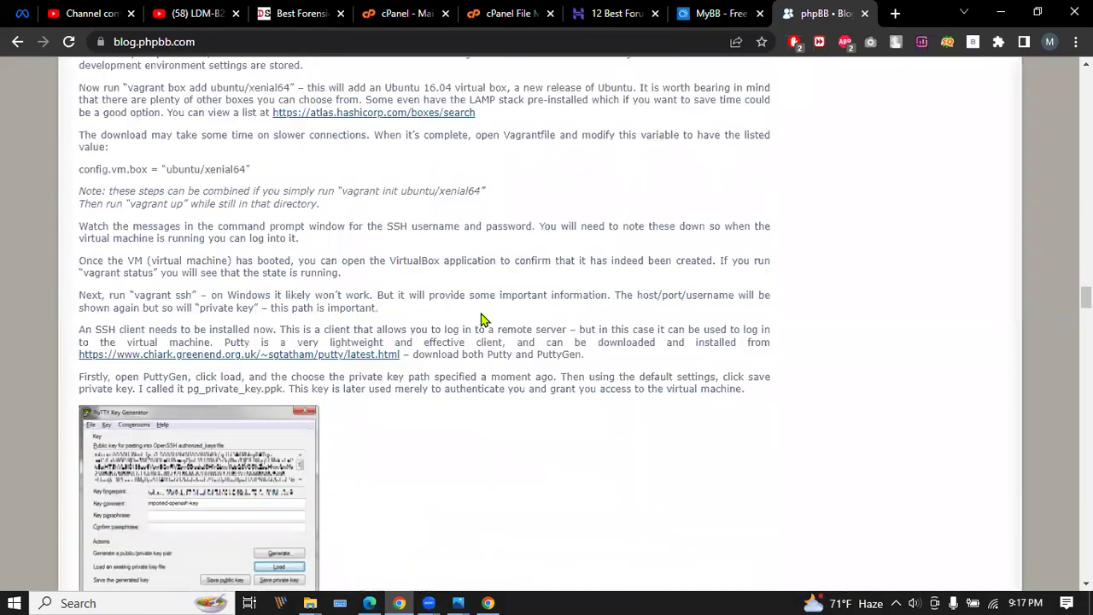
scroll(481, 314, "up", 8)
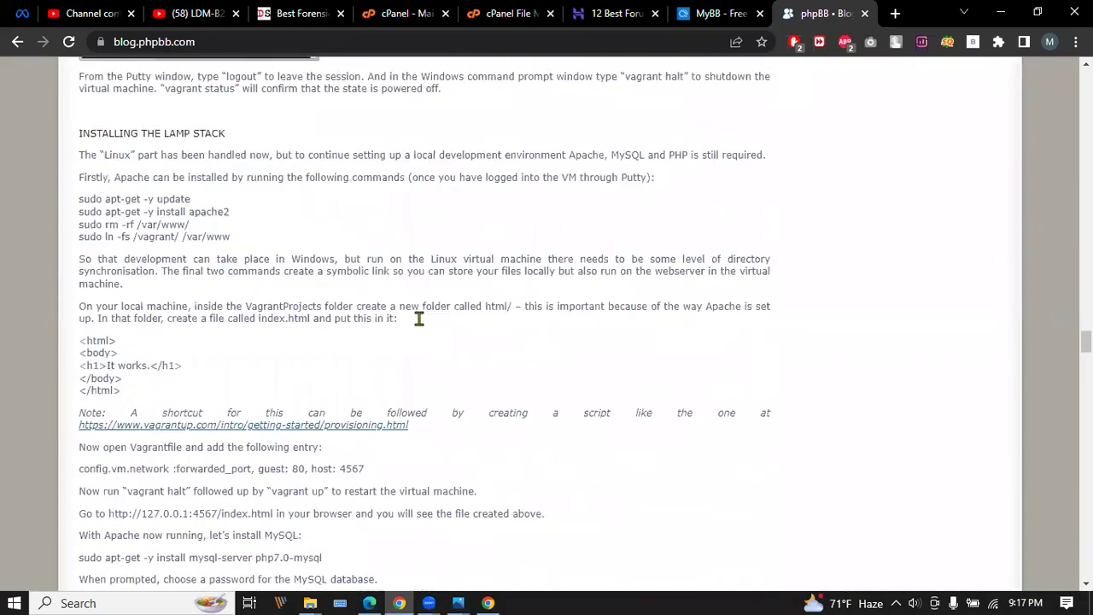
Load blog.phpbb.com/login to see its WordPress login page, then go back.
left_click(252, 42)
left_click(253, 42)
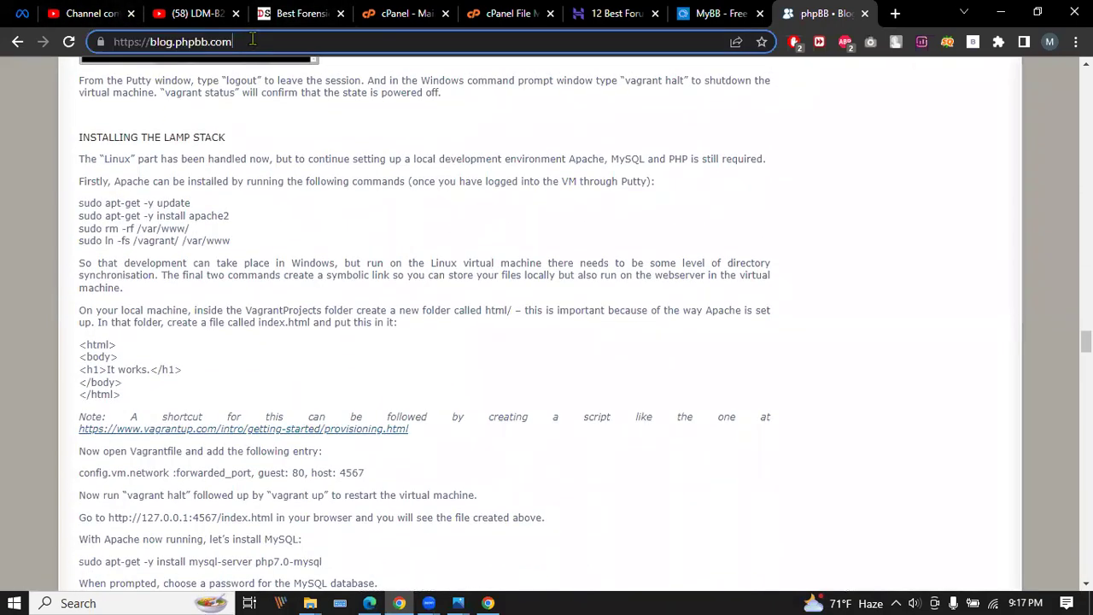
type("/login")
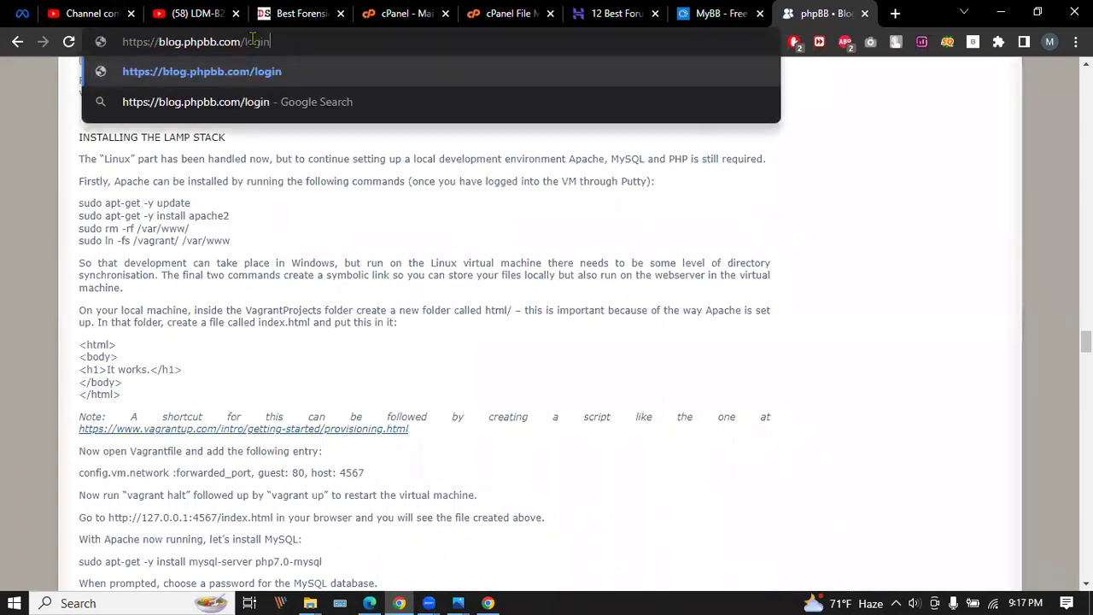
key("Return")
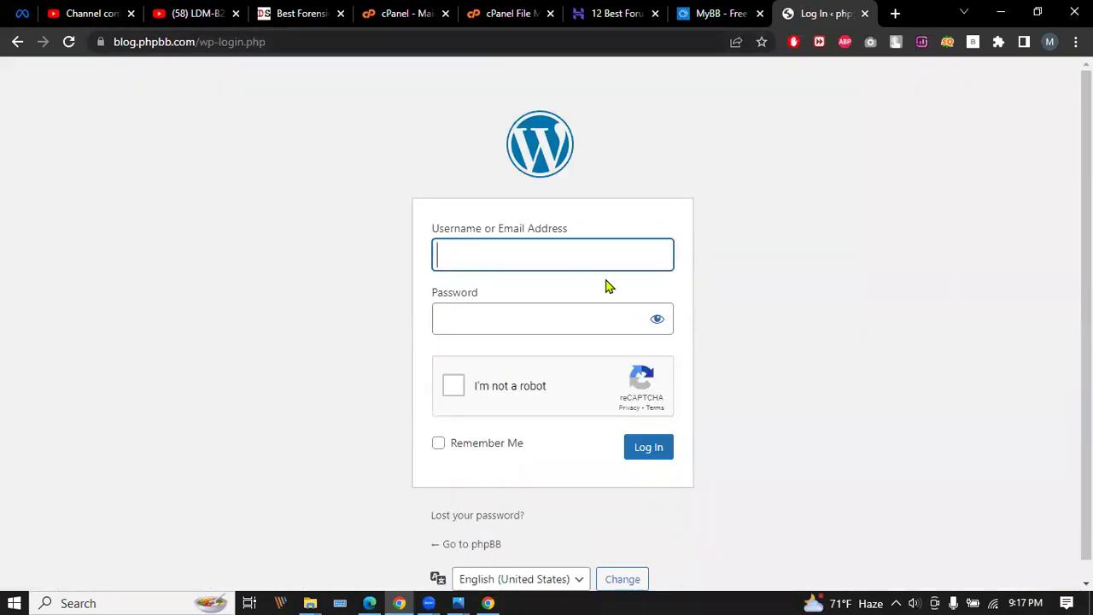
left_click(16, 42)
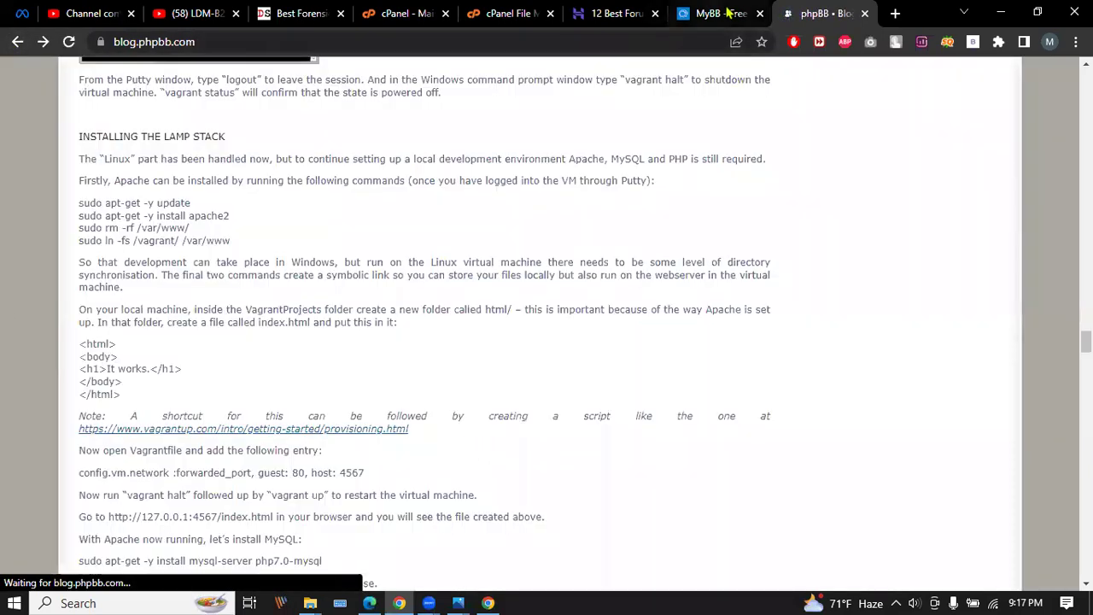
Try mybb.com/login, then browse MyBB's About, Download and community Member List pages.
left_click(717, 13)
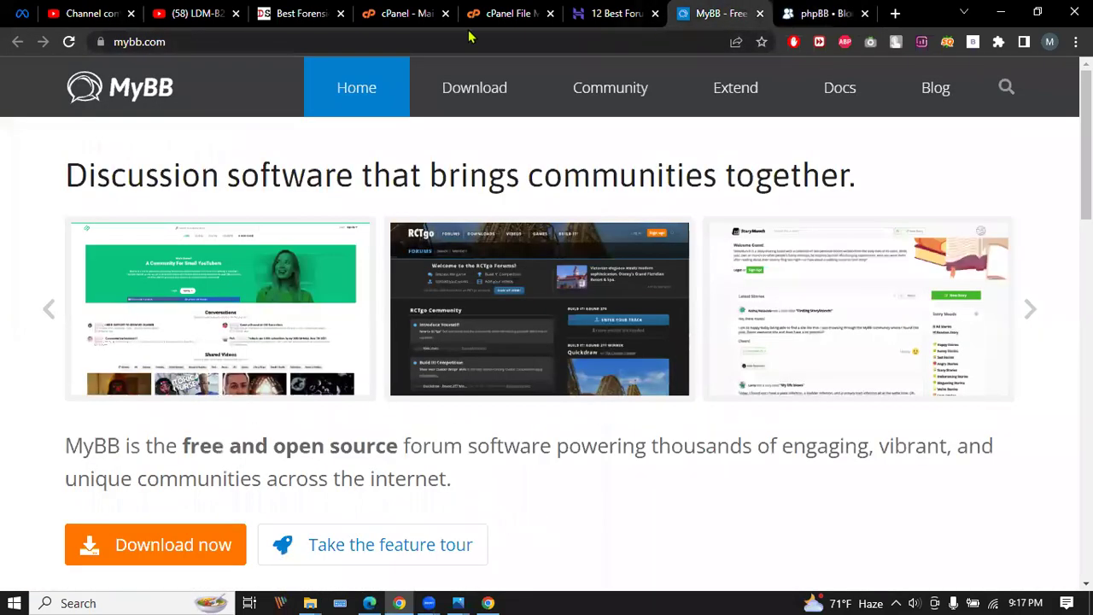
left_click(367, 38)
left_click(367, 39)
type("/login")
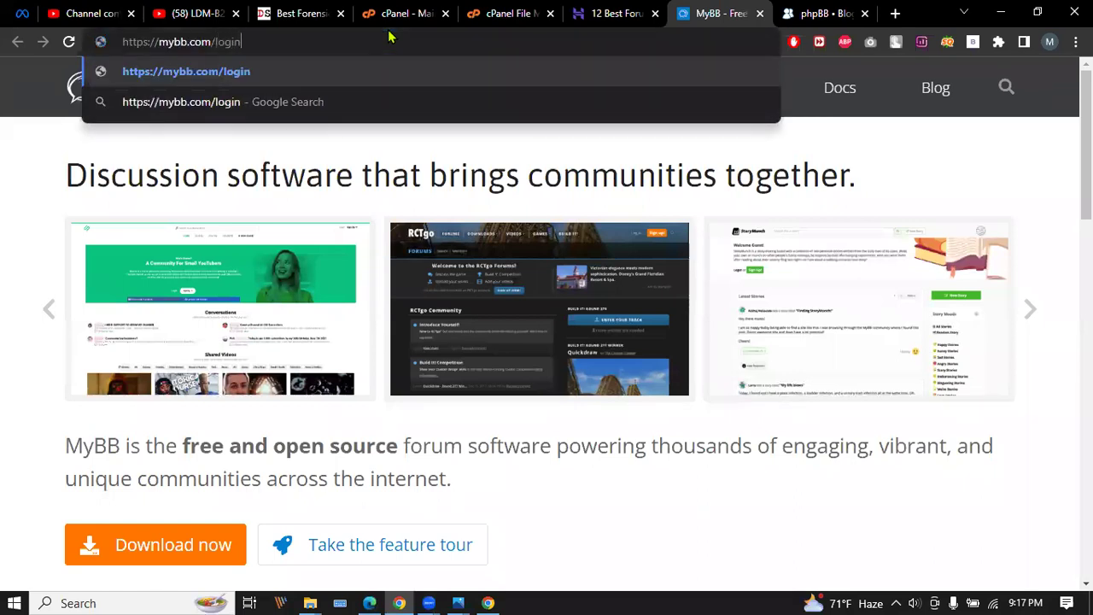
key("Return")
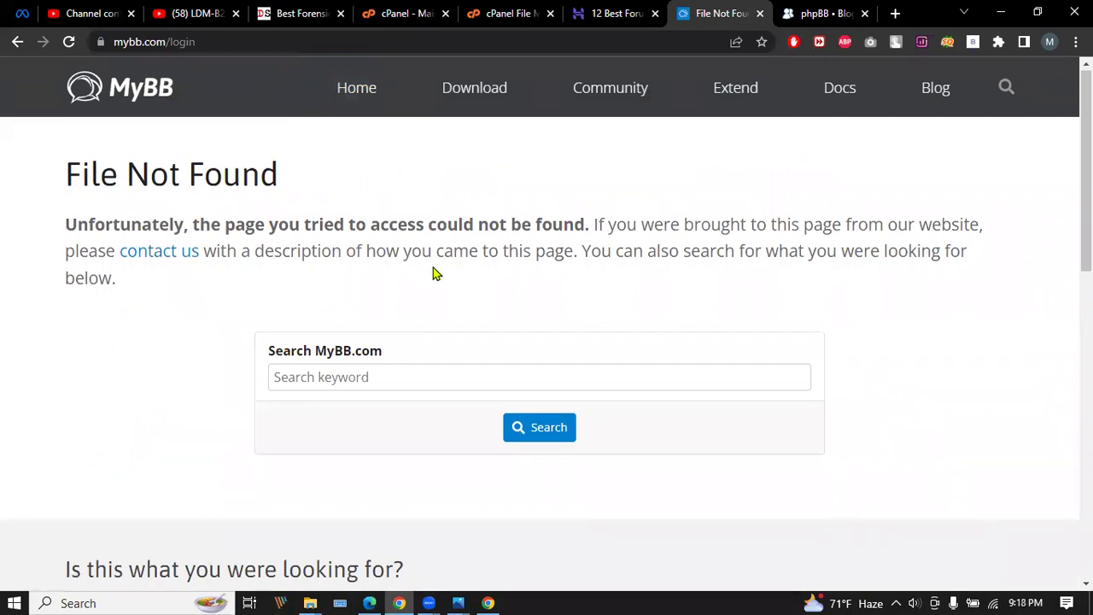
scroll(433, 271, "down", 4)
scroll(433, 268, "down", 4)
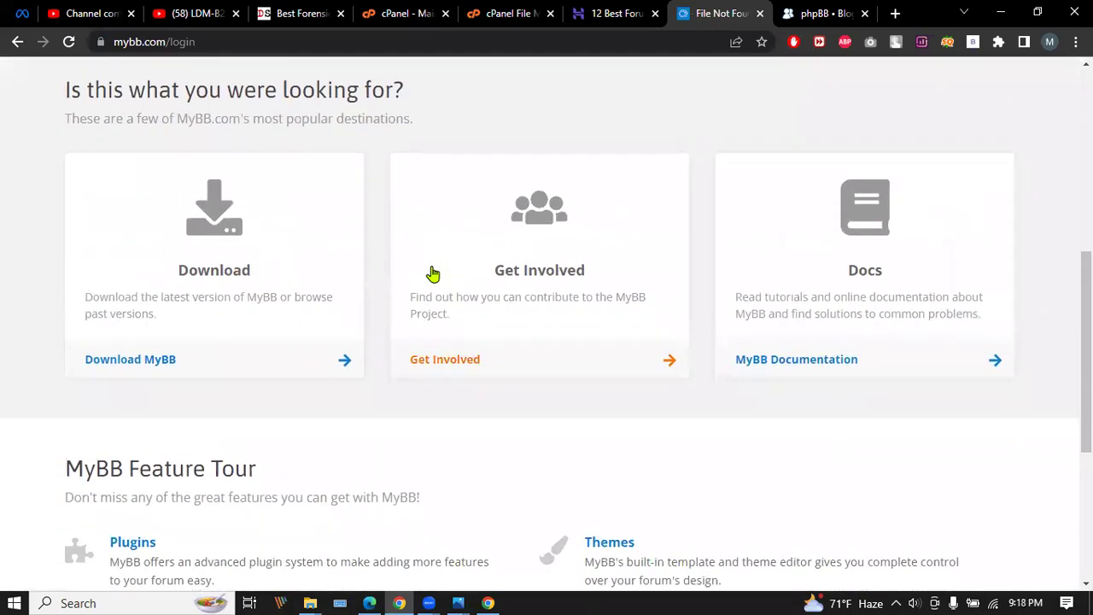
scroll(433, 273, "down", 3)
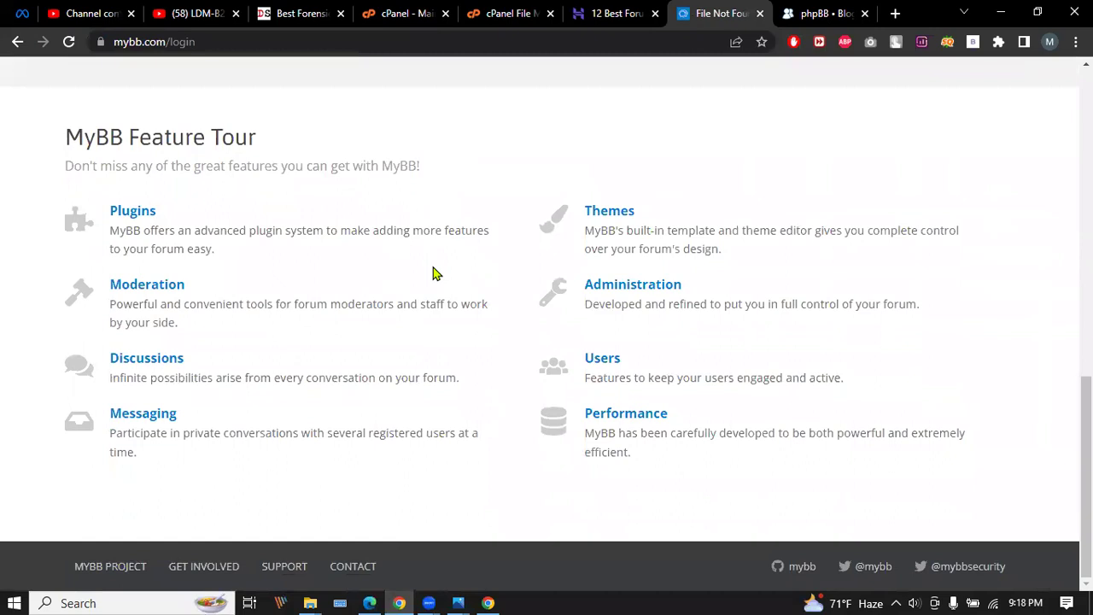
left_click(88, 566)
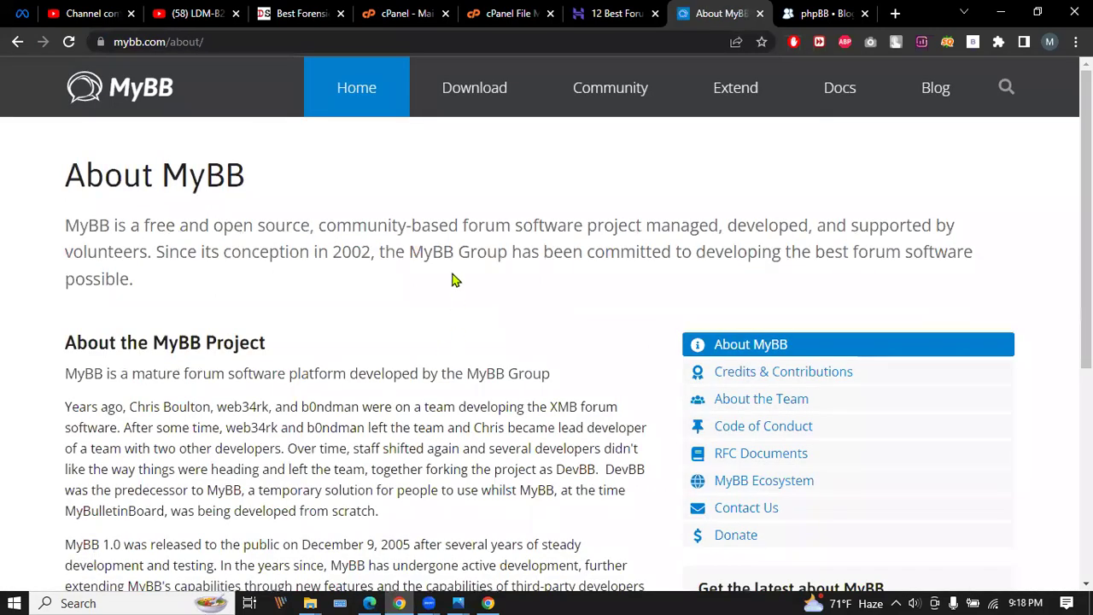
left_click(486, 91)
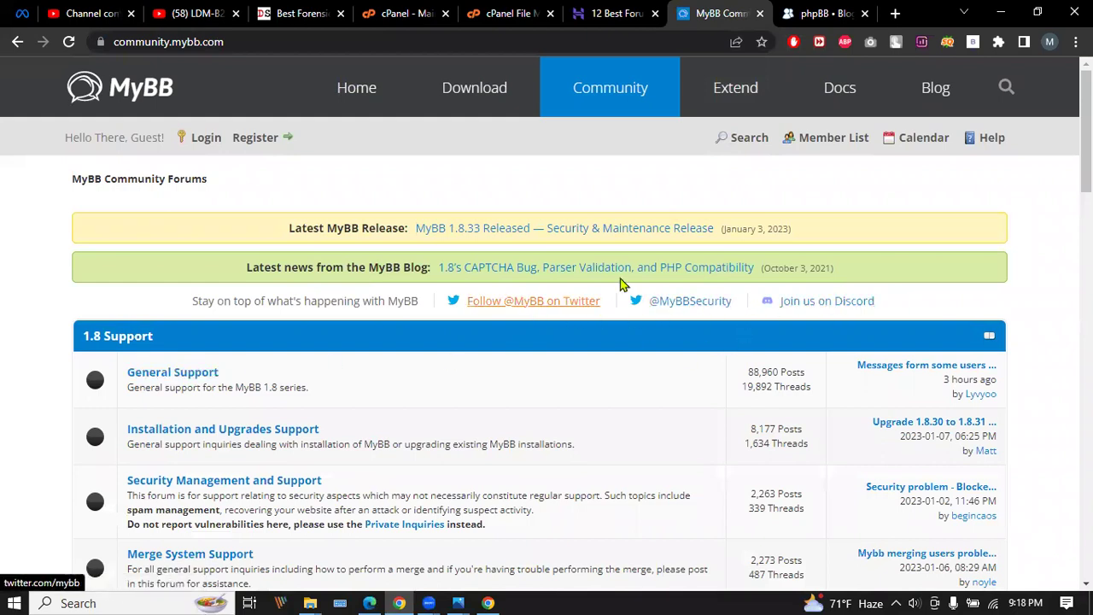
left_click(830, 141)
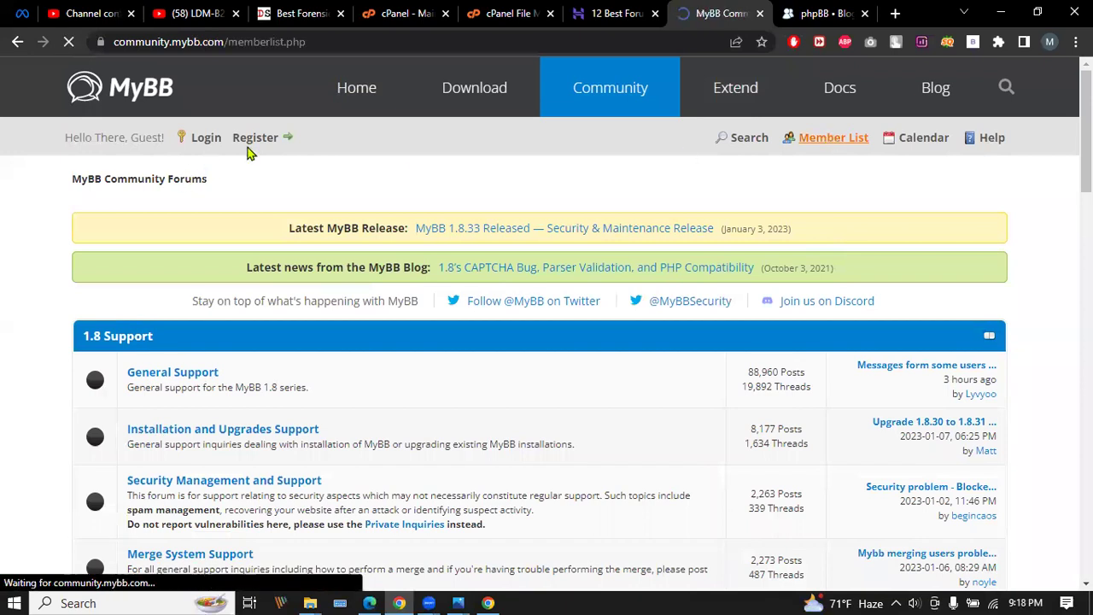
Start a MyBB community account registration, accept the agreement, and reach the username field.
left_click(266, 141)
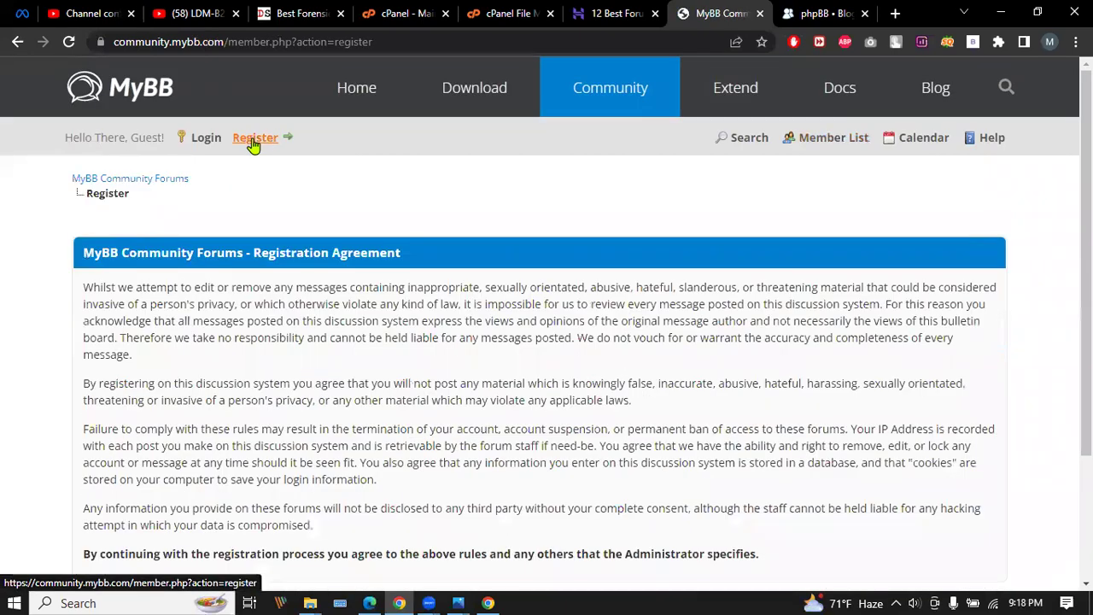
scroll(320, 265, "down", 2)
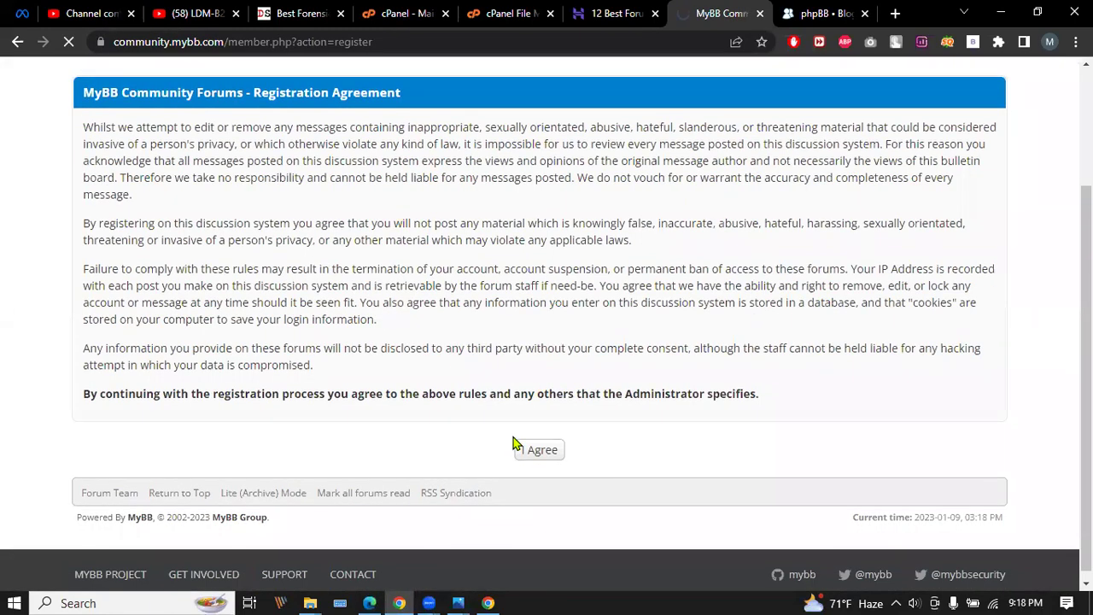
left_click(538, 449)
scroll(186, 216, "down", 3)
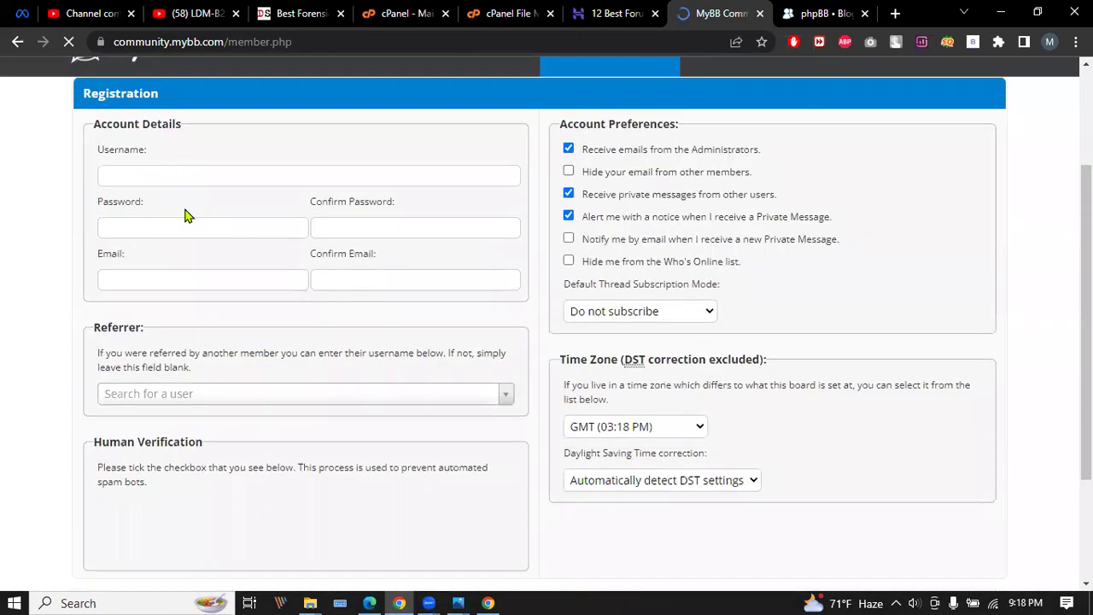
left_click(139, 171)
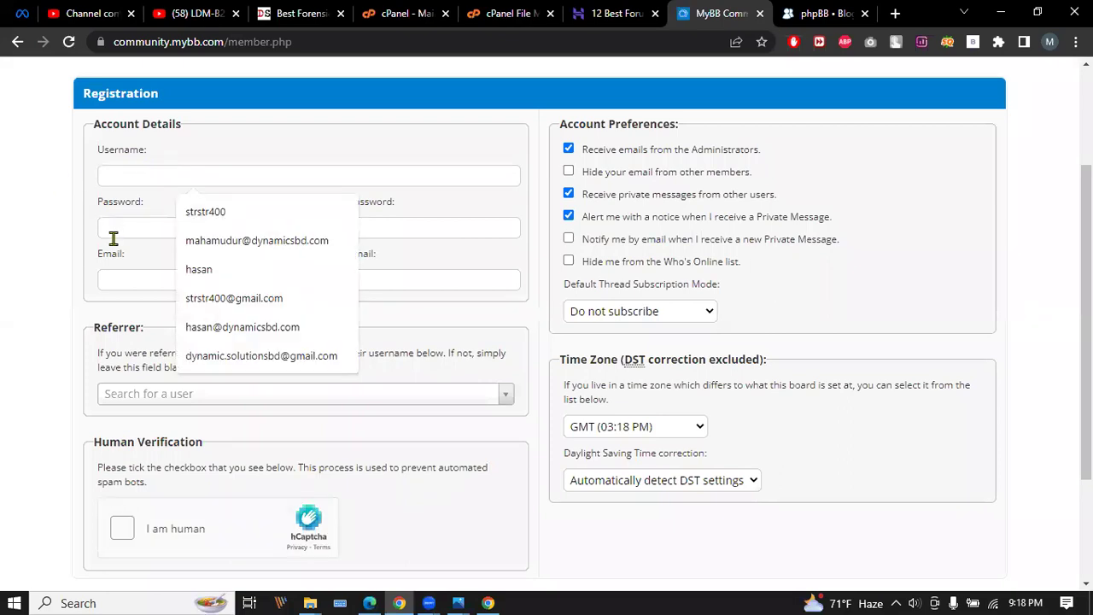
scroll(139, 341, "down", 2)
scroll(512, 248, "up", 4)
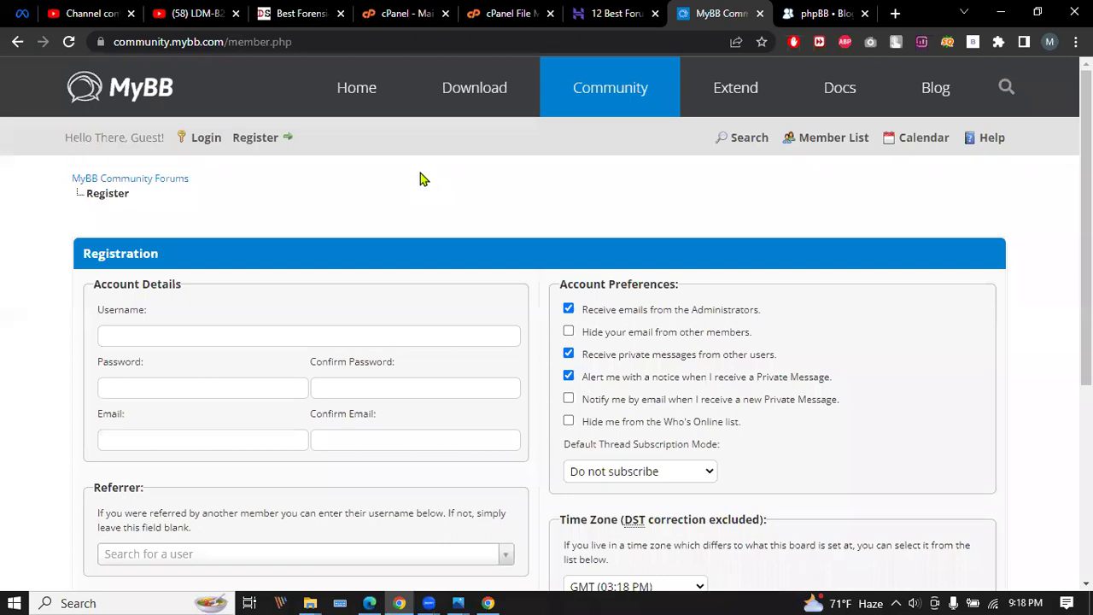
left_click(624, 9)
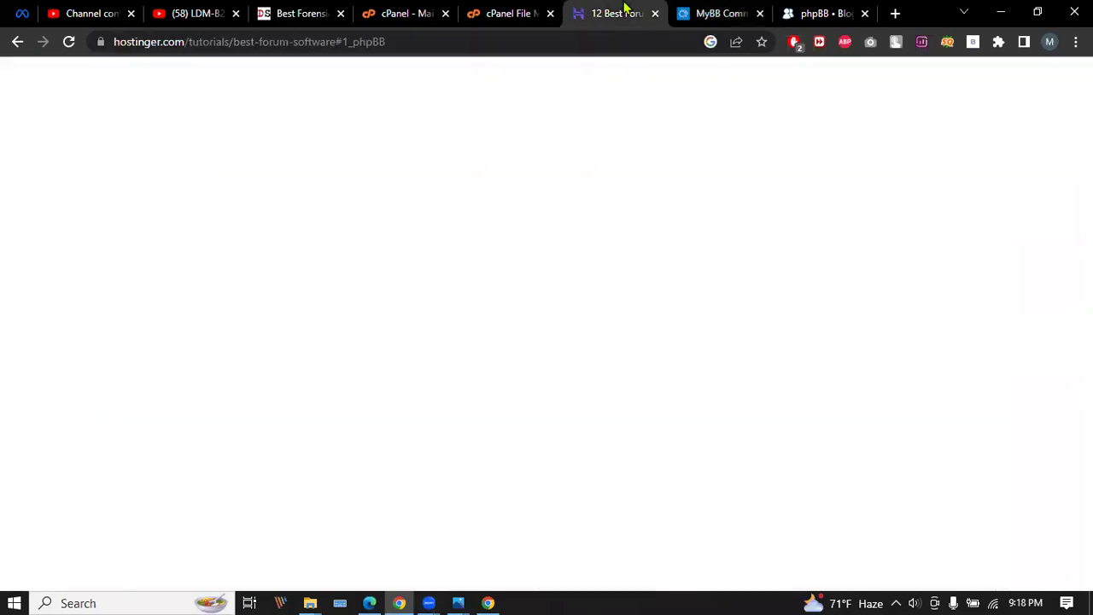
Read the Vanilla Forums pros and cons, then switch to the Dynamic Solutions Our Services section.
scroll(410, 278, "down", 8)
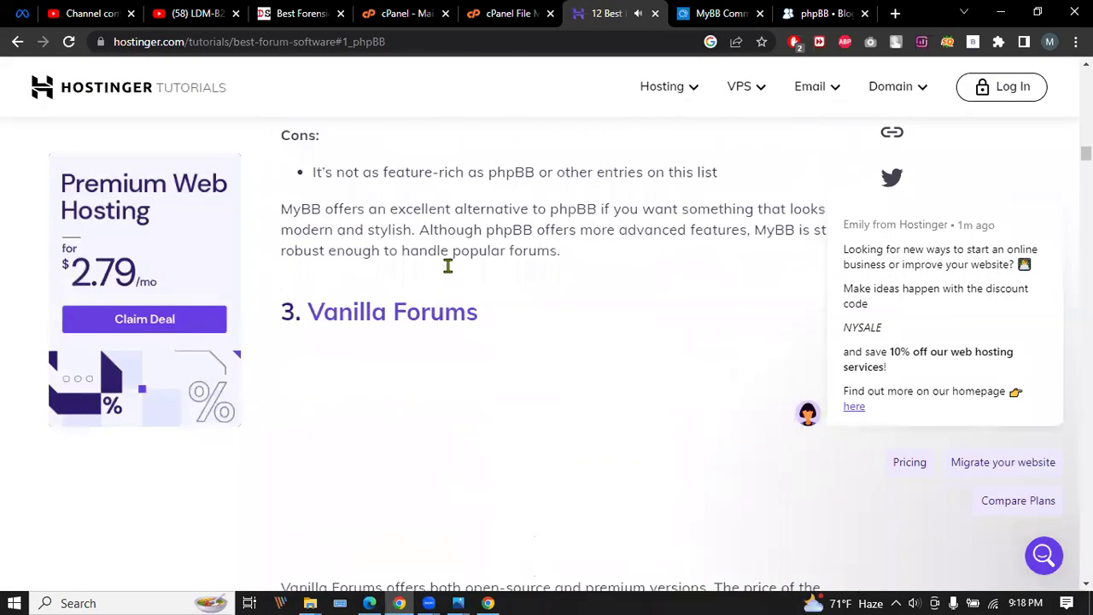
scroll(448, 265, "down", 1)
scroll(418, 302, "down", 4)
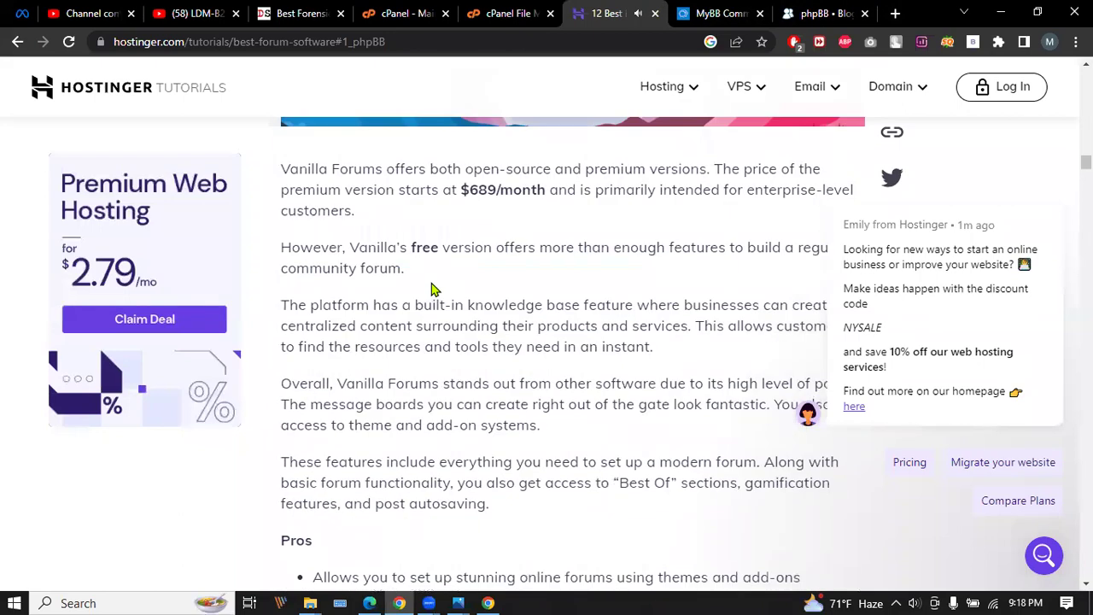
scroll(432, 284, "down", 4)
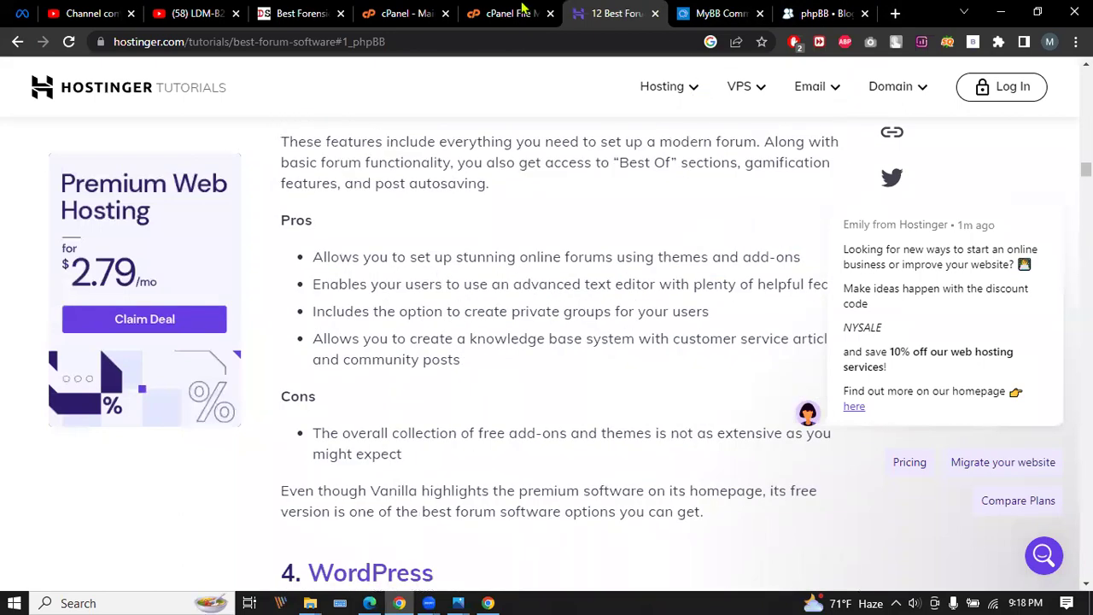
left_click(305, 15)
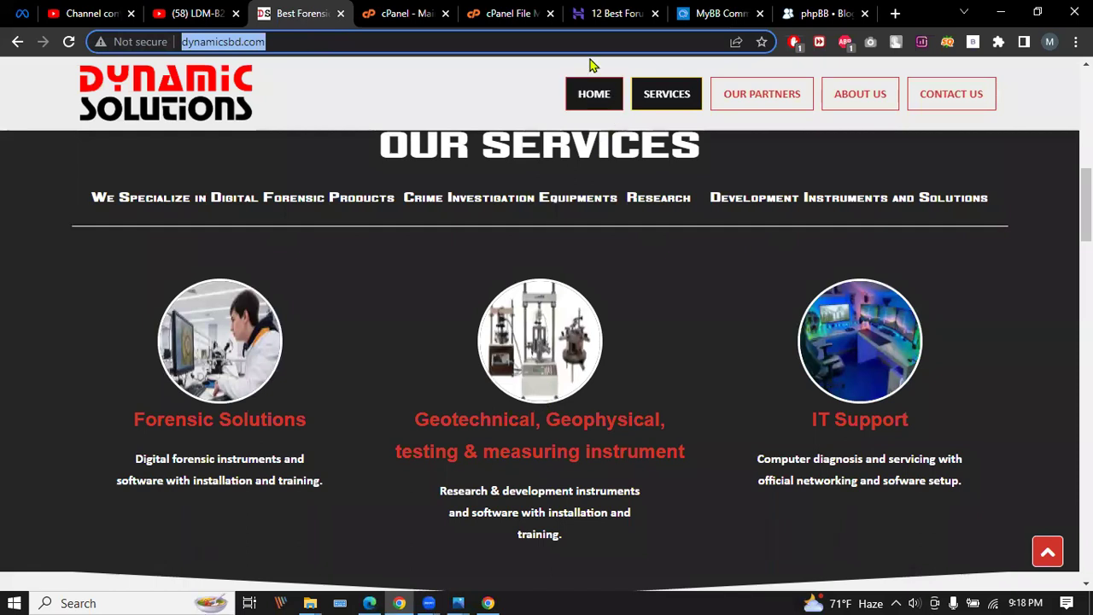
Glance at the MyBB registration tab and Dynamic Solutions services, then switch to cPanel - Main.
left_click(684, 15)
left_click(273, 19)
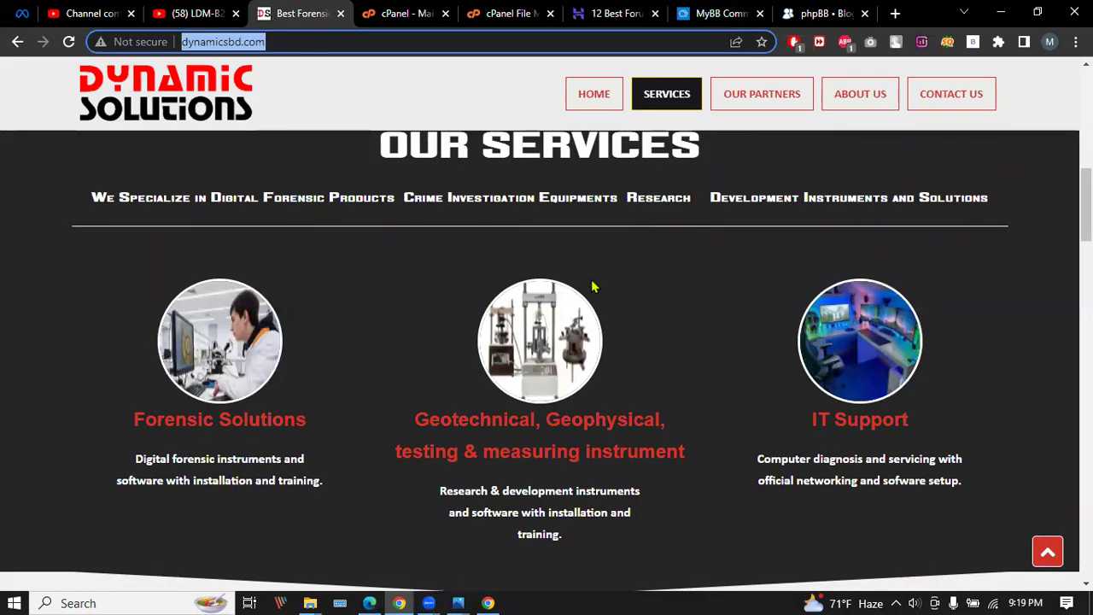
scroll(352, 260, "down", 3)
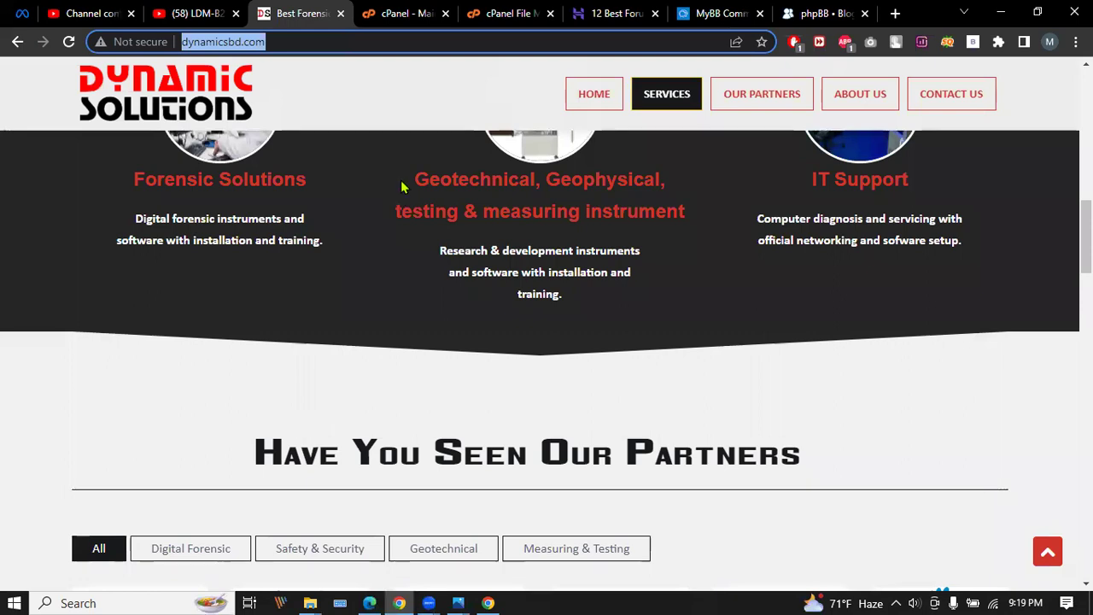
left_click(402, 9)
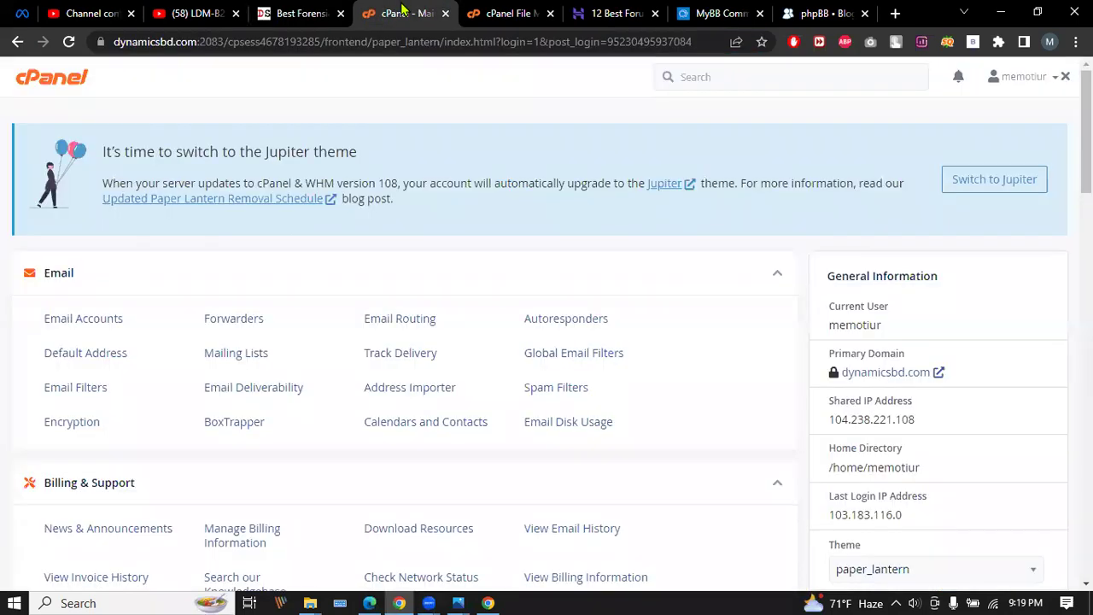
Load h-supertools.com in a new tab and sign in with the saved email and account password.
left_click(894, 13)
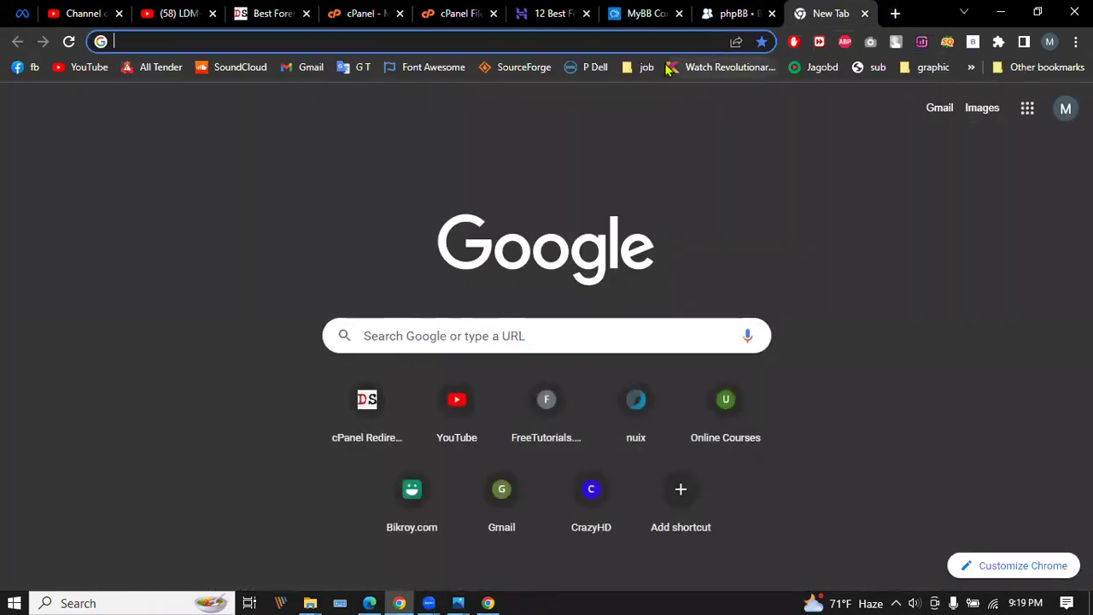
type("h")
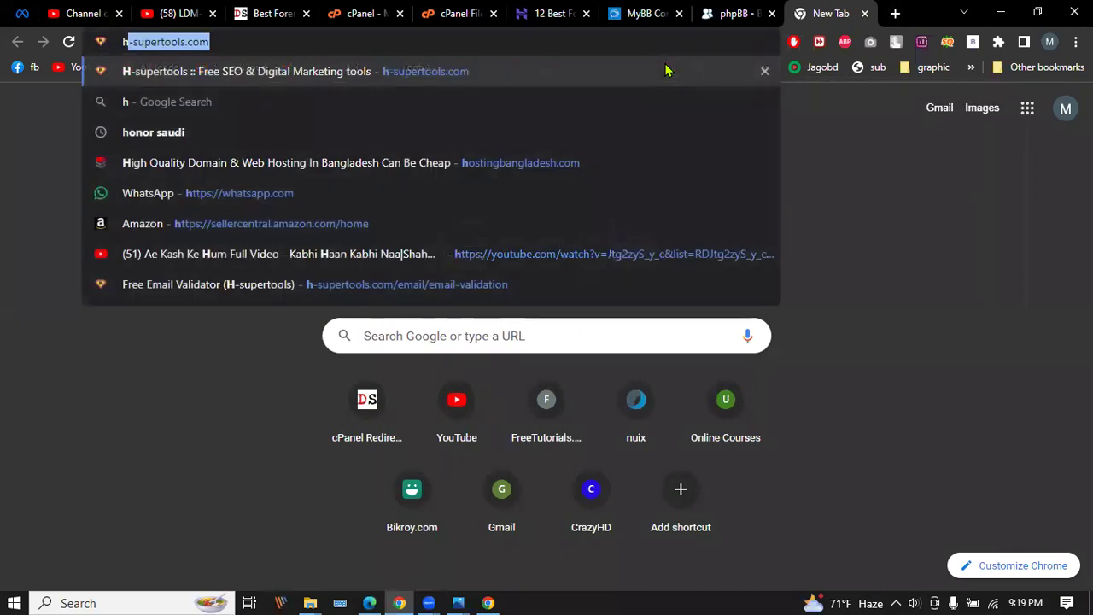
key("Return")
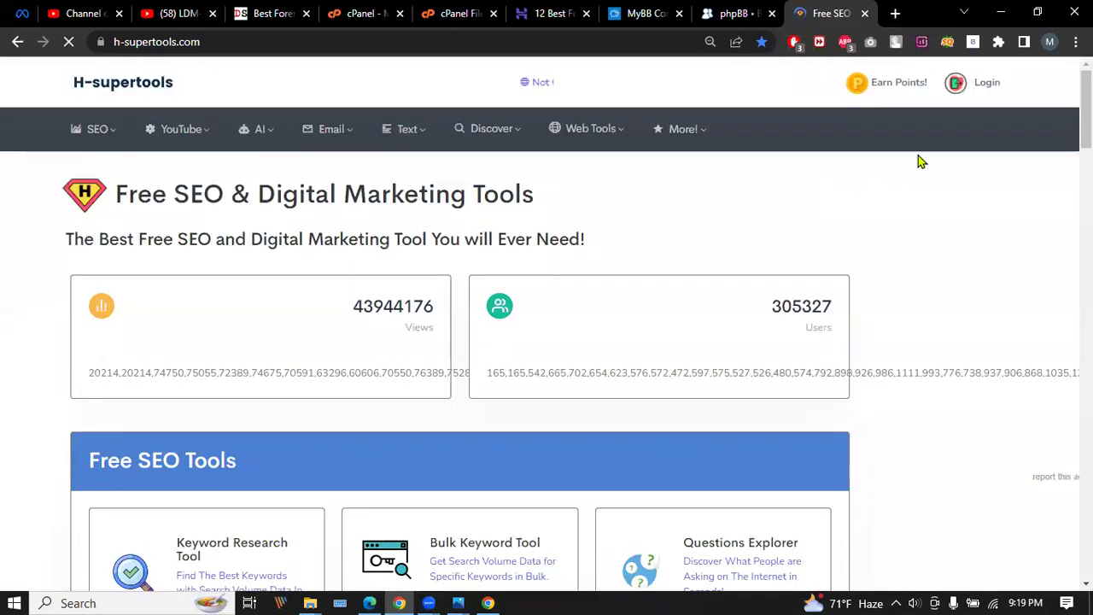
left_click(977, 88)
left_click(495, 264)
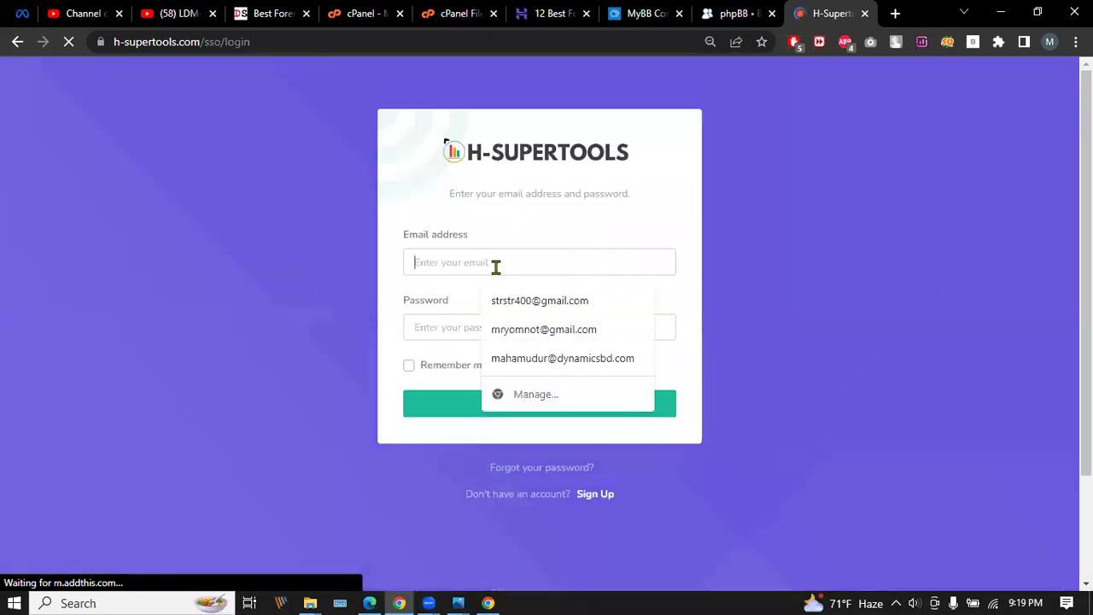
left_click(529, 300)
left_click(469, 318)
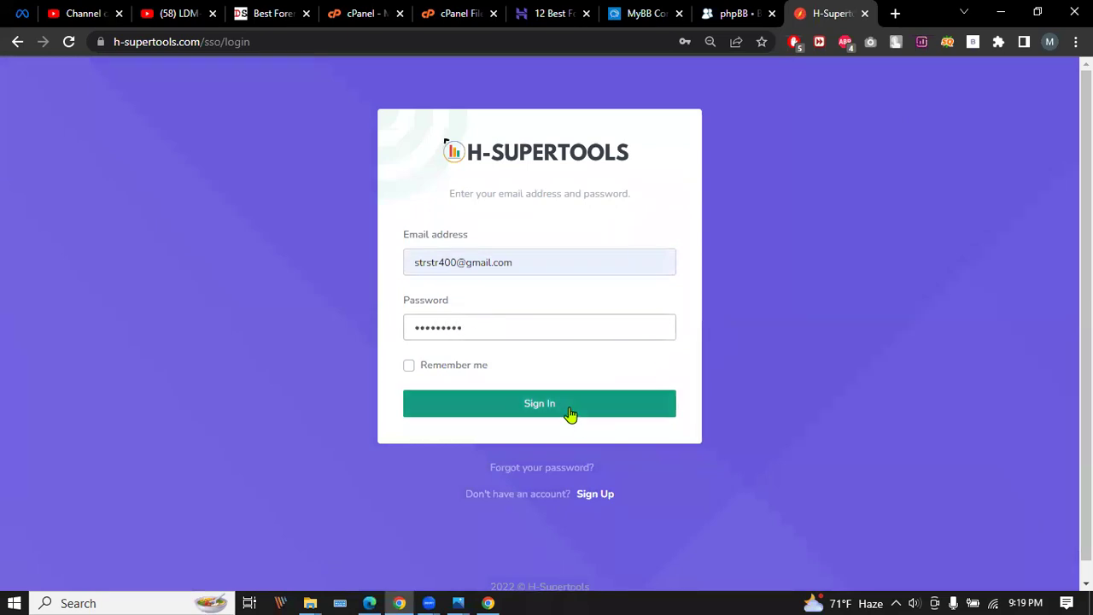
left_click(571, 415)
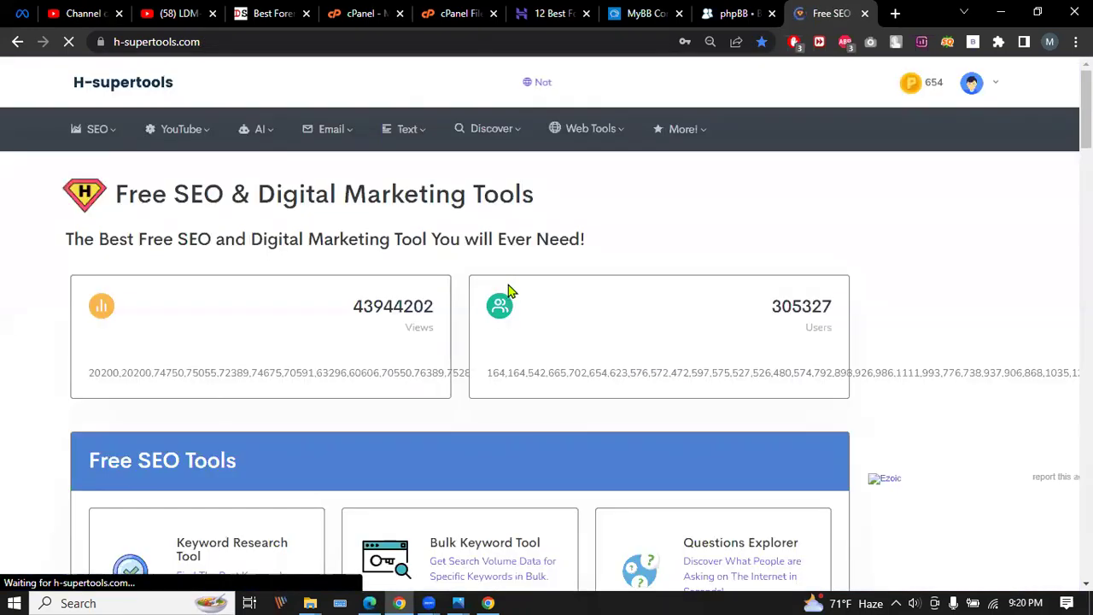
Open H-supertools' Free Backlinks List from the SEO menu and scroll through its table.
mouse_move(90, 128)
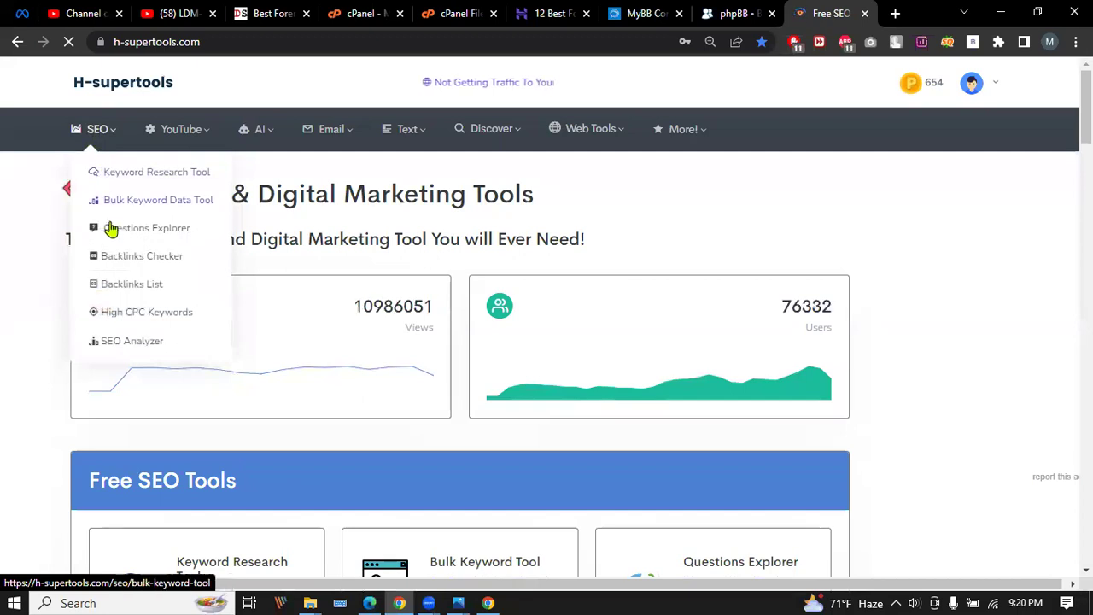
left_click(134, 286)
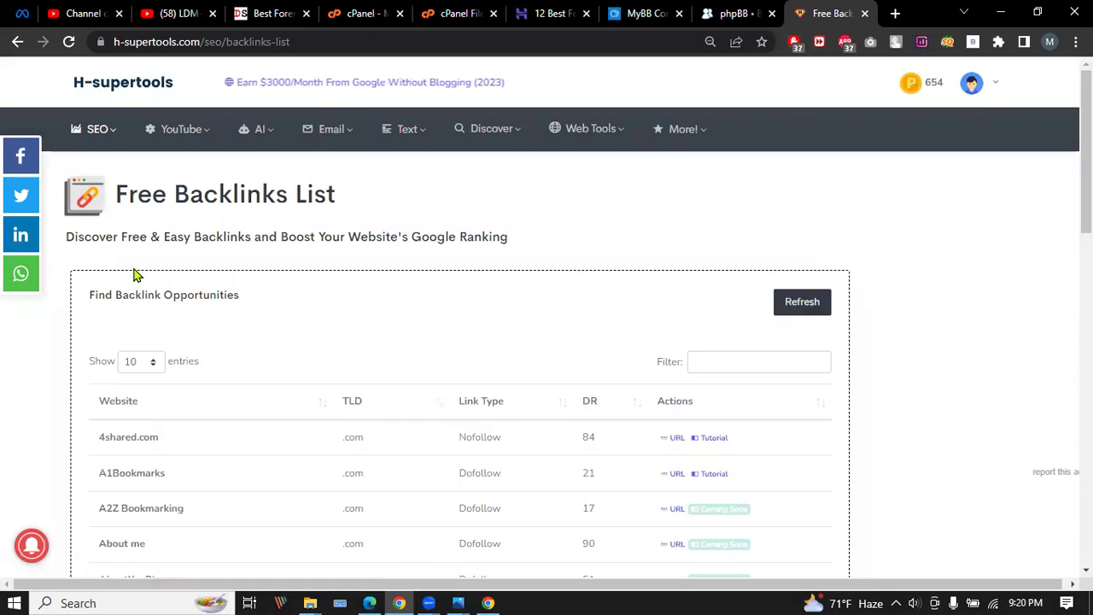
scroll(271, 356, "down", 2)
scroll(327, 214, "down", 4)
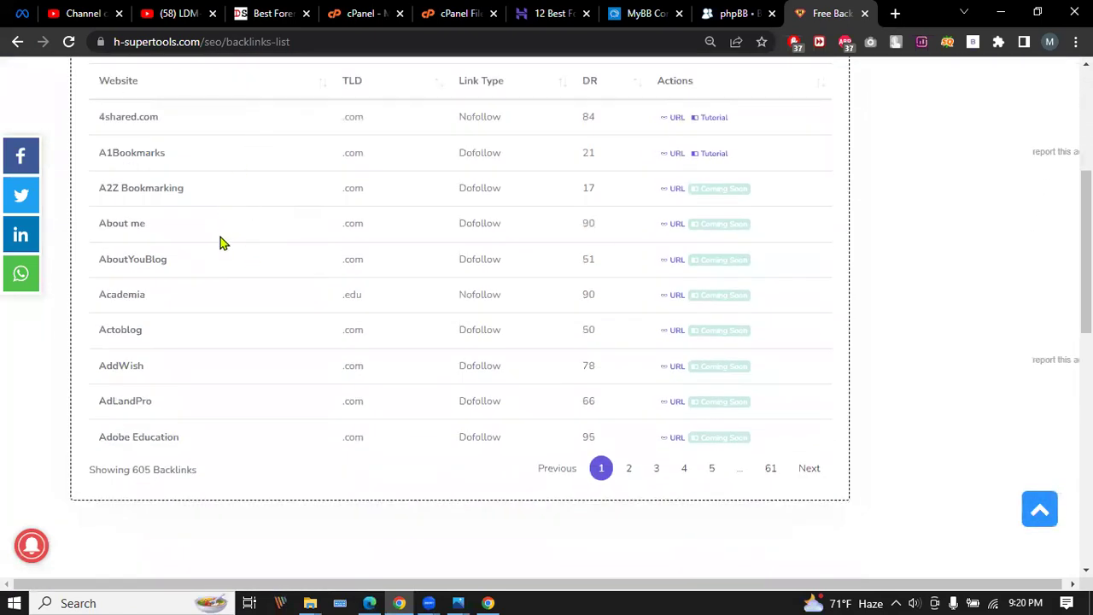
scroll(229, 222, "down", 1)
scroll(444, 208, "up", 1)
scroll(452, 208, "up", 1)
Dismiss the subscribe popup and compare the Nofollow 4shared.com and Dofollow A1Bookmarks rows.
left_click_drag(457, 232, 508, 233)
left_click_drag(455, 275, 512, 271)
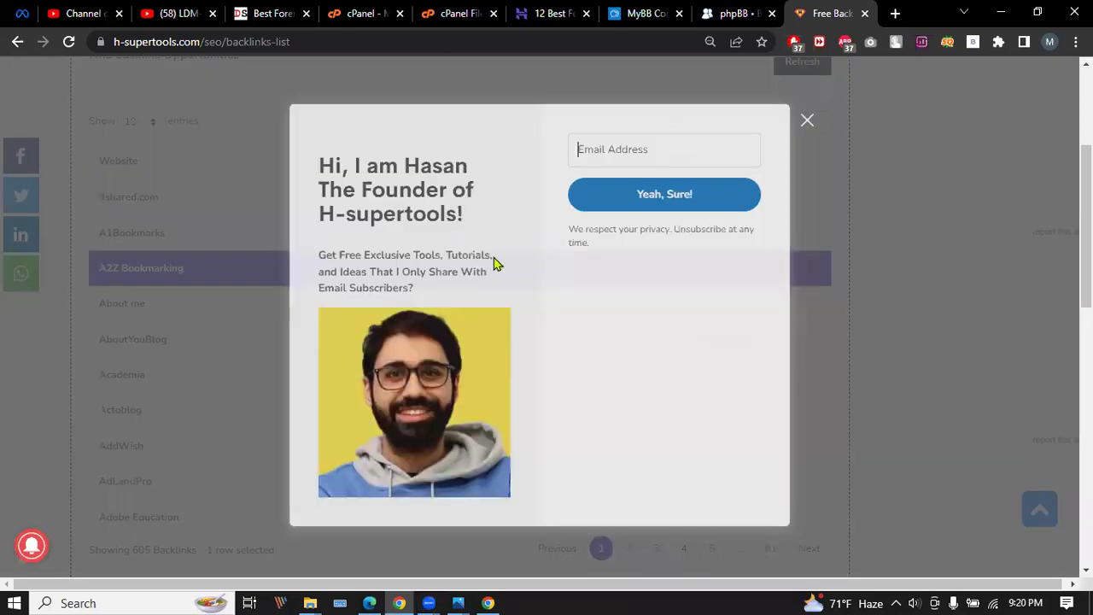
left_click(814, 134)
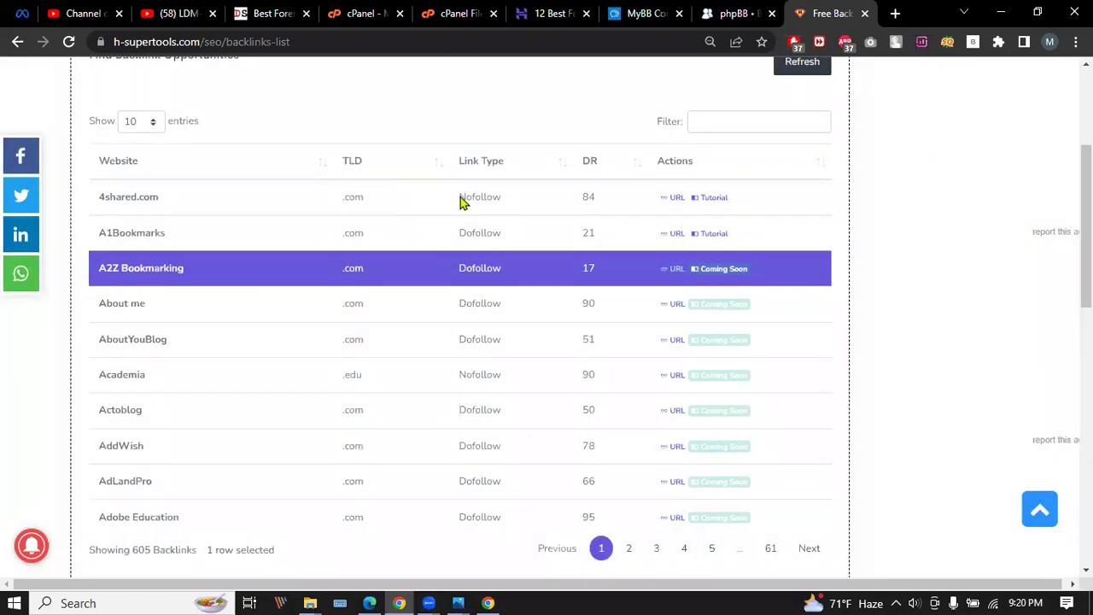
left_click_drag(459, 197, 522, 203)
left_click_drag(456, 233, 524, 238)
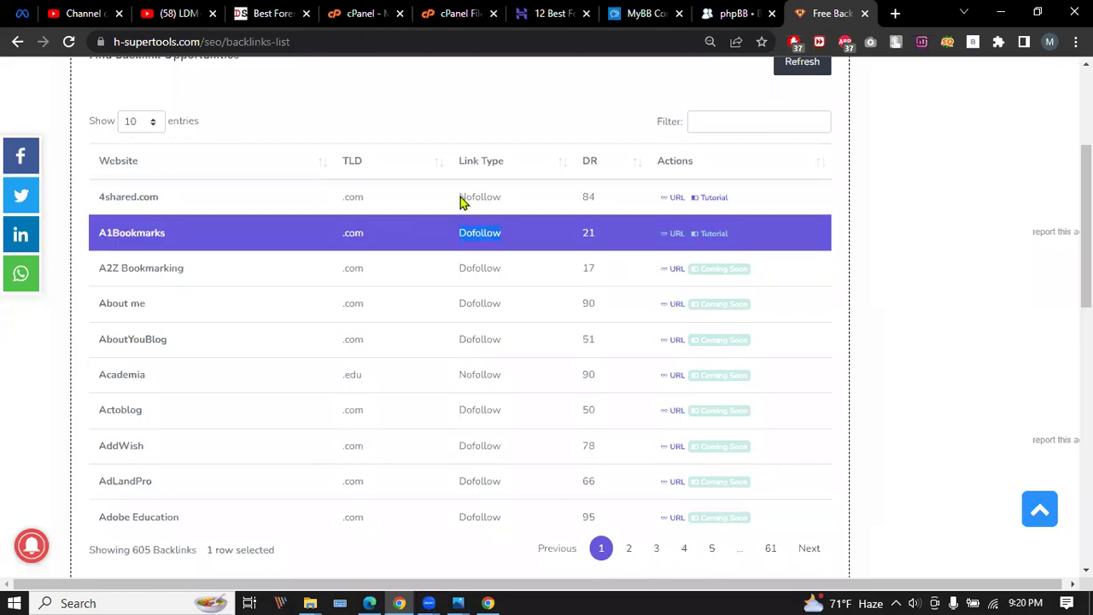
left_click_drag(459, 201, 522, 203)
left_click_drag(458, 231, 538, 236)
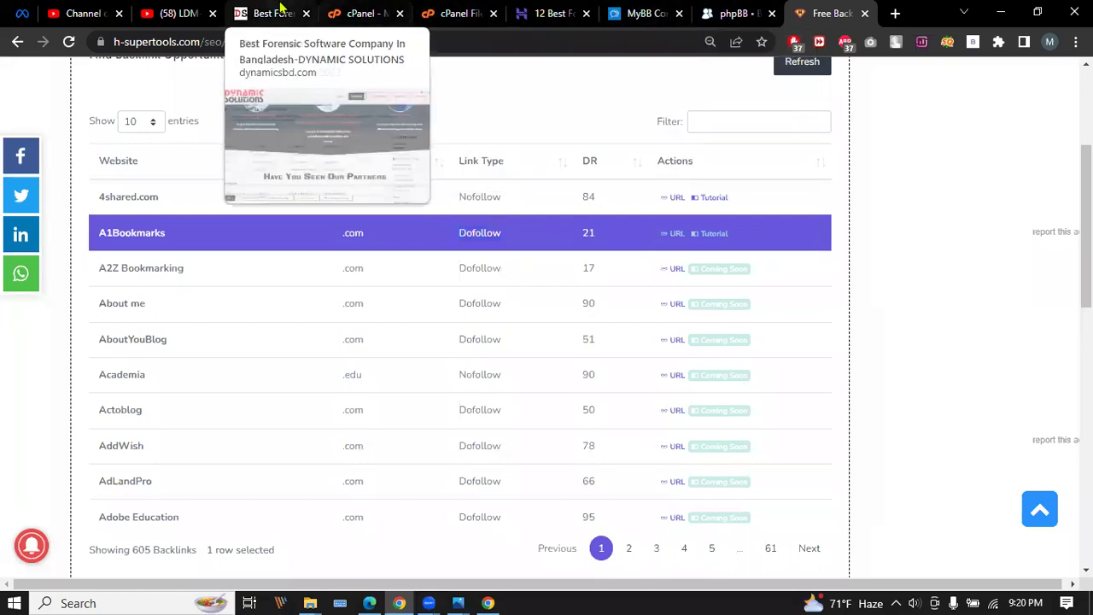
left_click(272, 13)
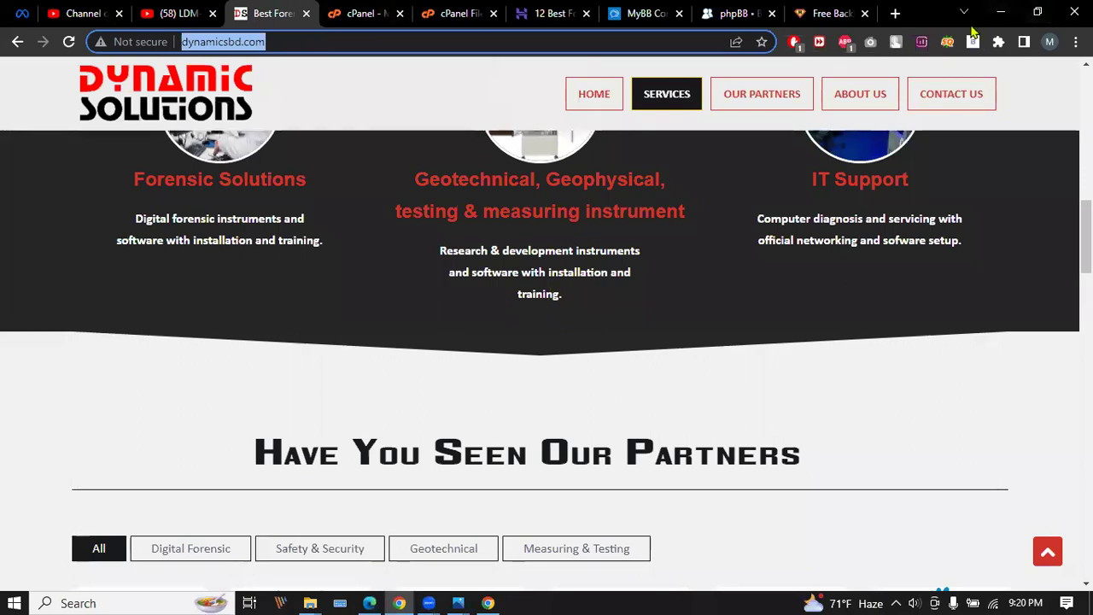
In a new tab, search 'google search console' and go to the dynamicsbd.com Overview.
left_click(896, 20)
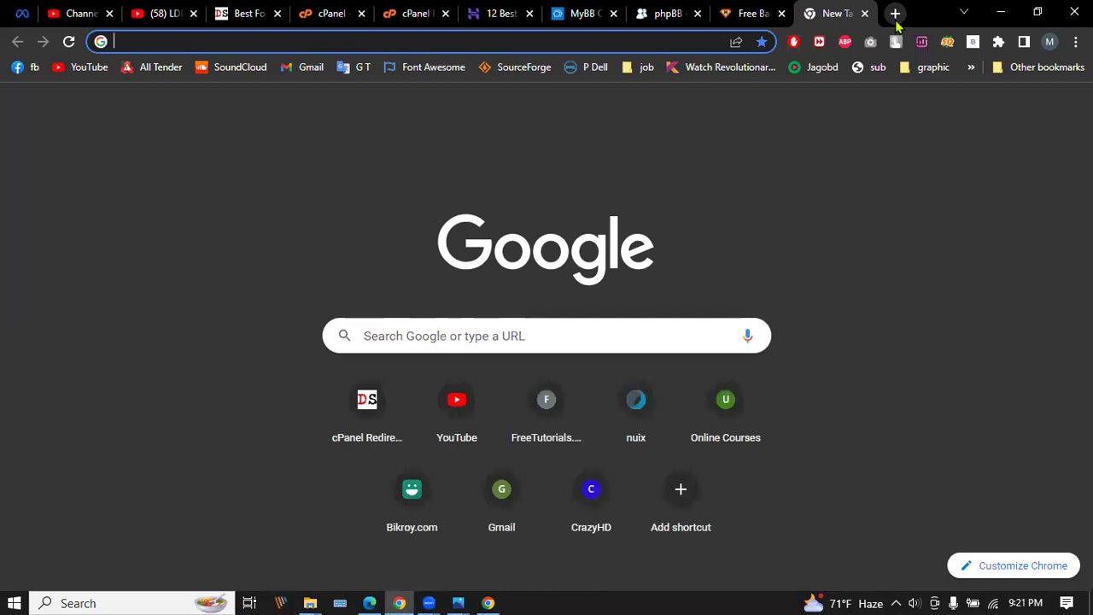
type("google")
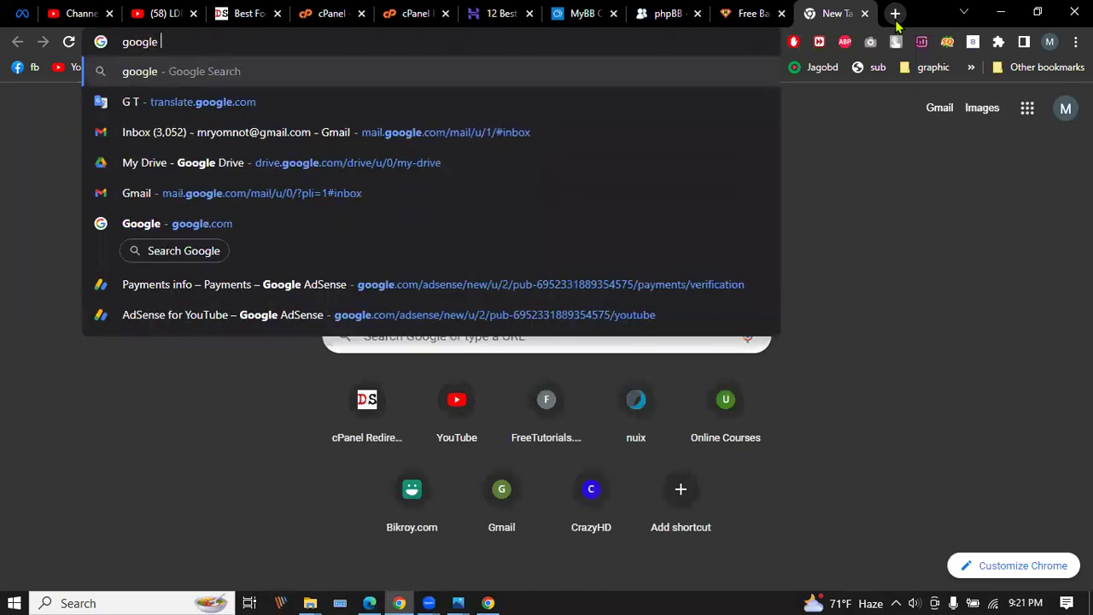
type(" search")
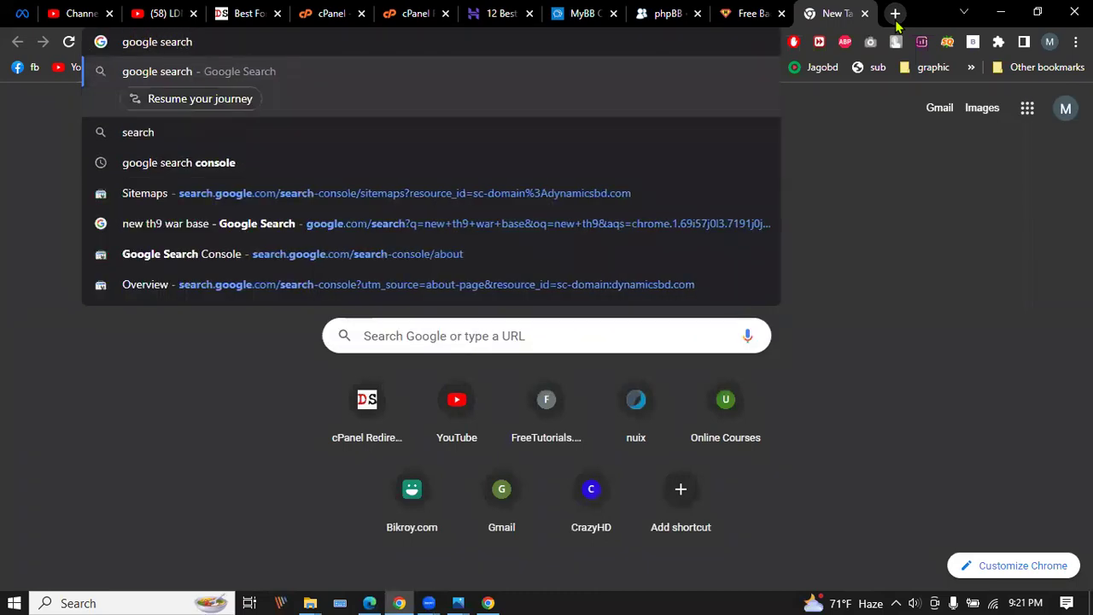
type(" console")
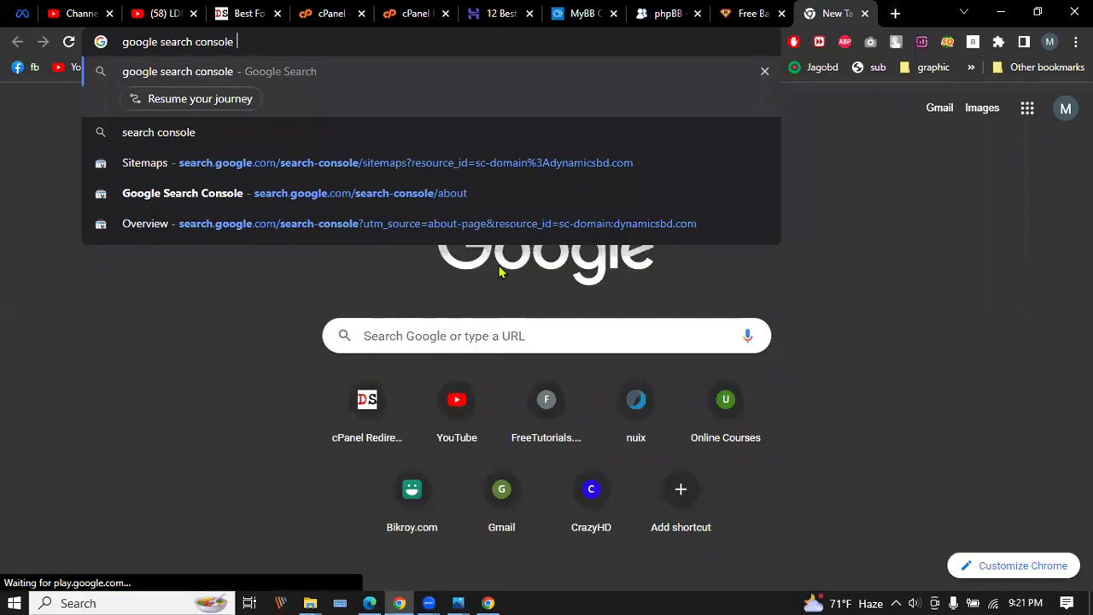
left_click(410, 228)
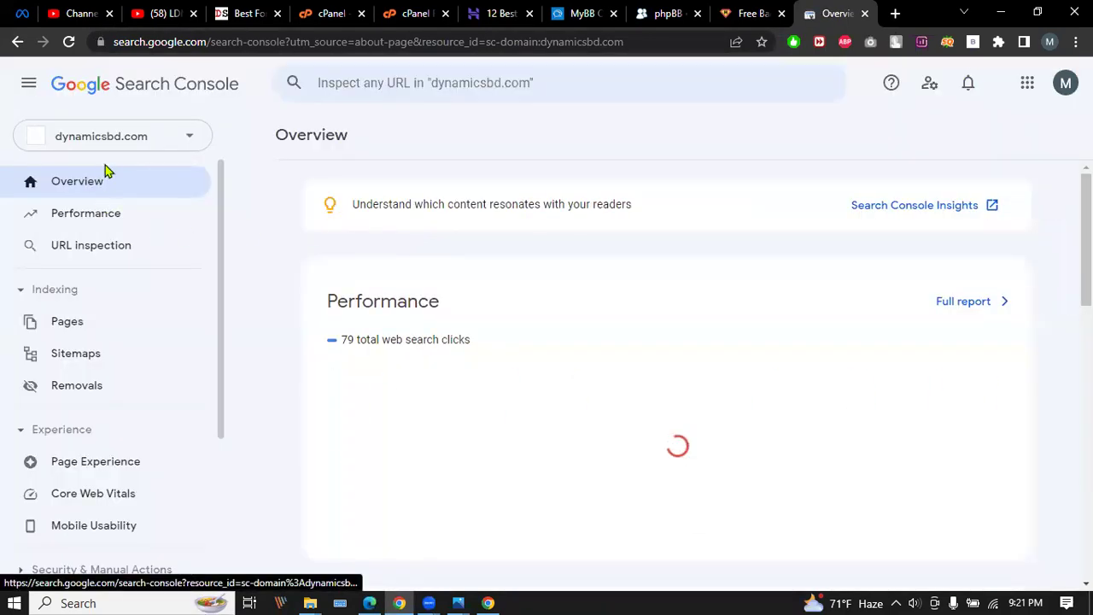
Abandon a first add attempt and remove the old unverified leaditbd.com property from the account.
left_click(190, 129)
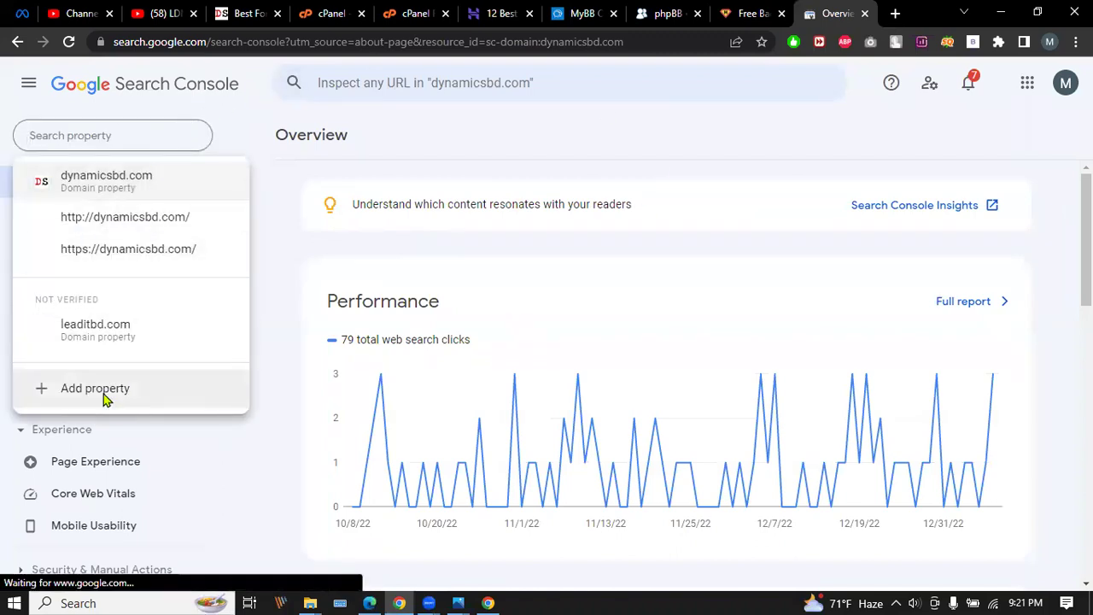
left_click(102, 399)
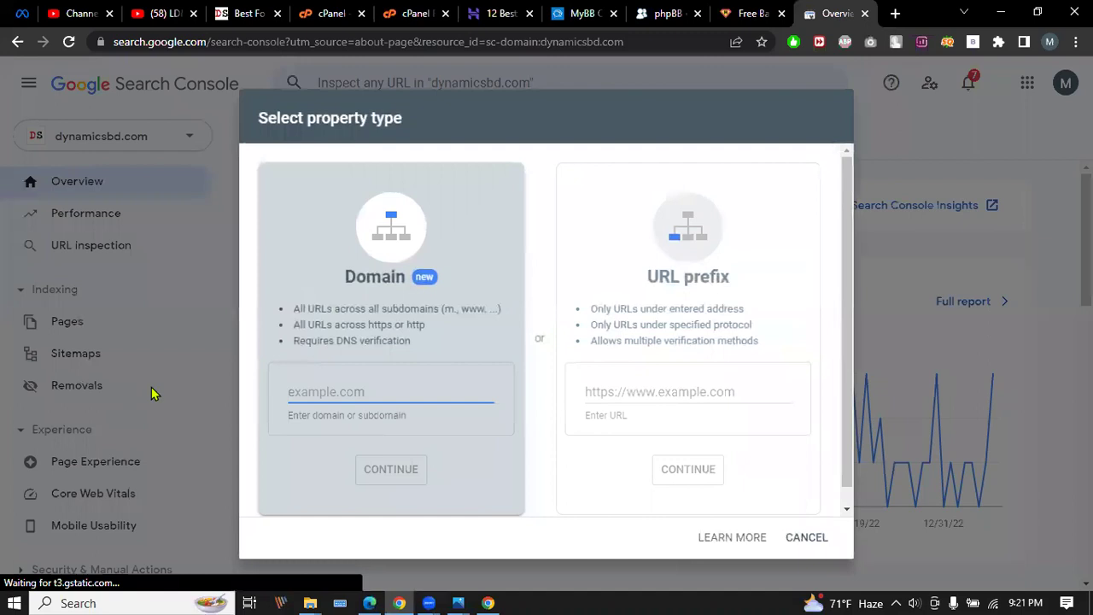
left_click(356, 390)
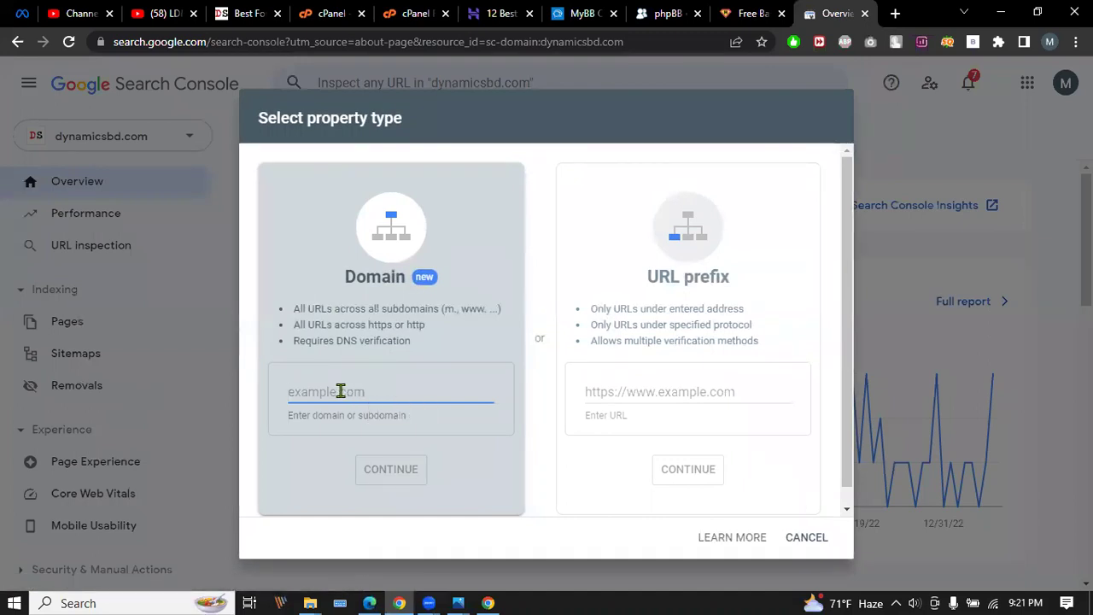
left_click(794, 538)
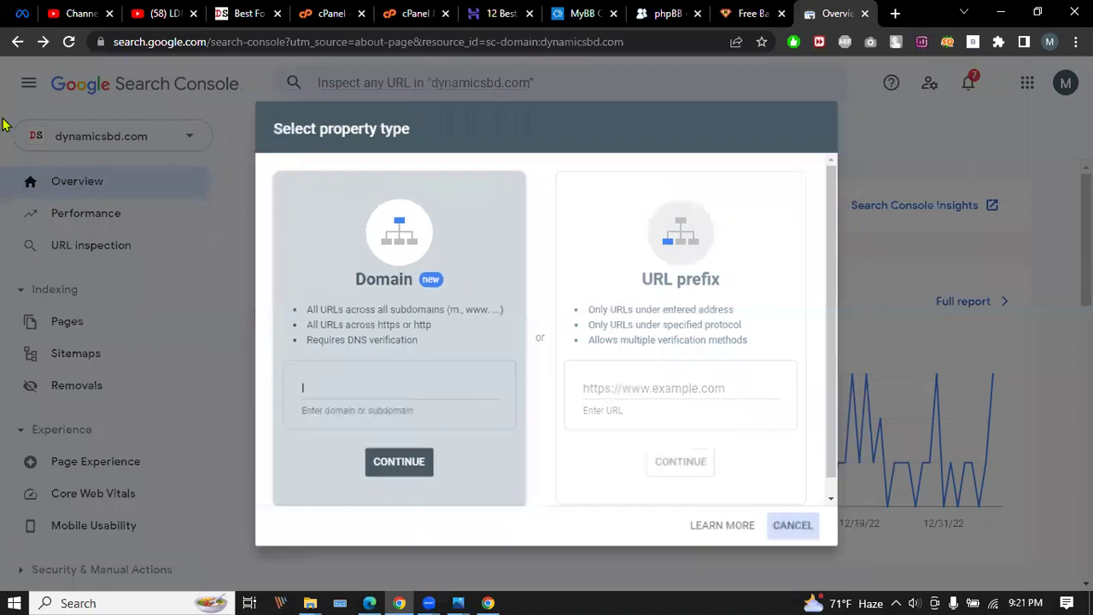
left_click(159, 139)
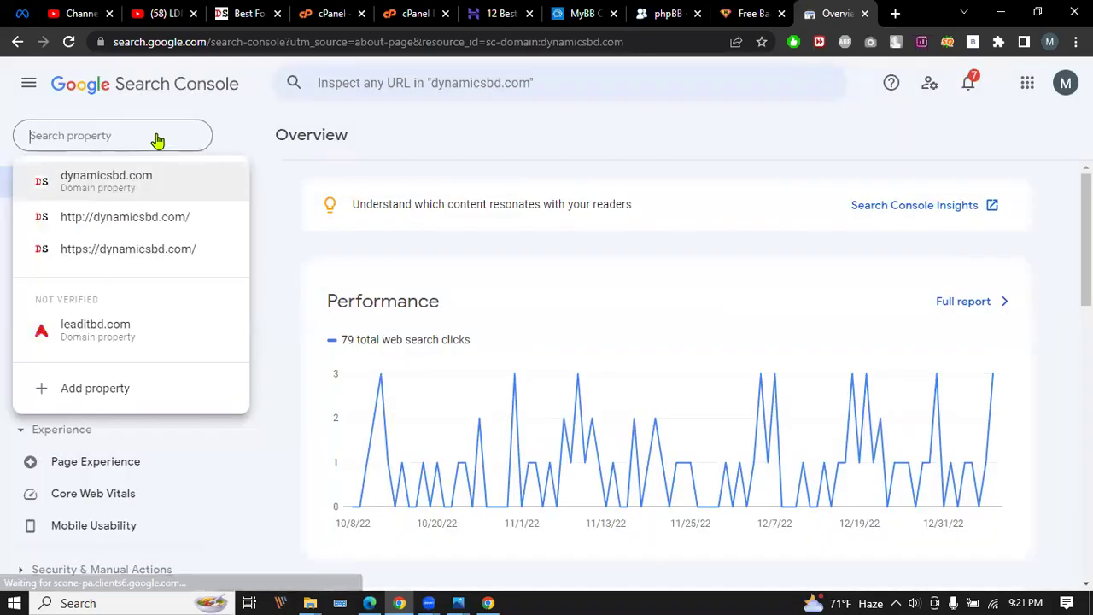
left_click(96, 333)
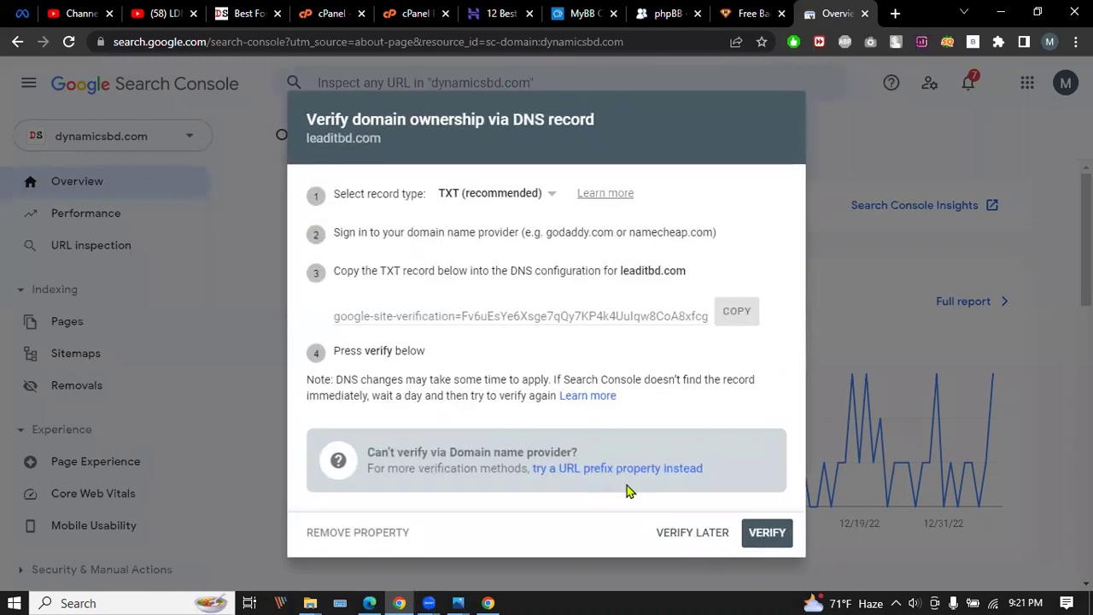
left_click(356, 532)
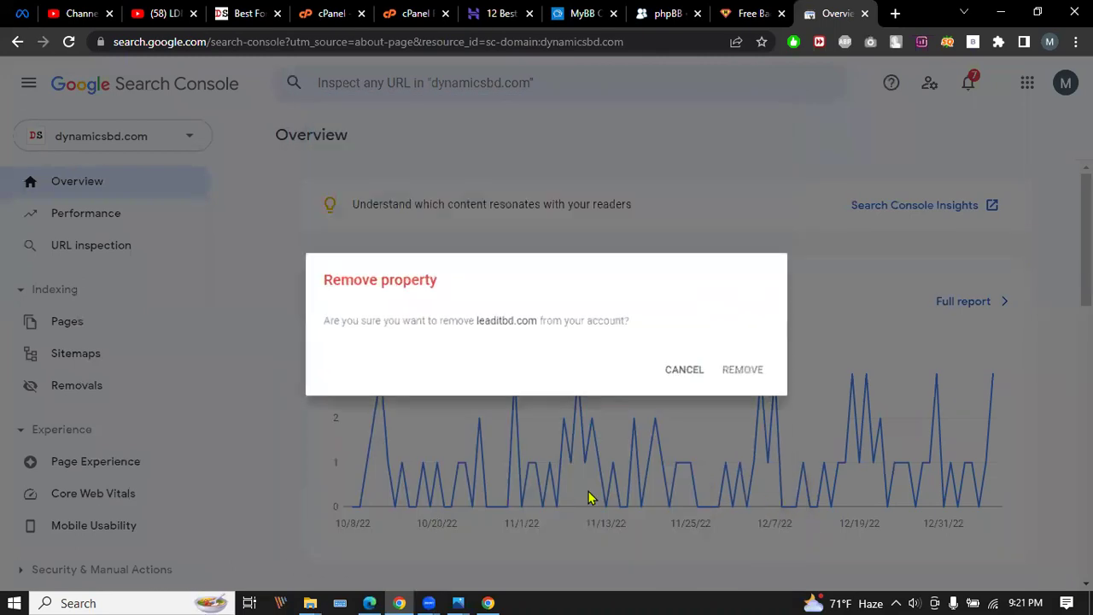
left_click(751, 376)
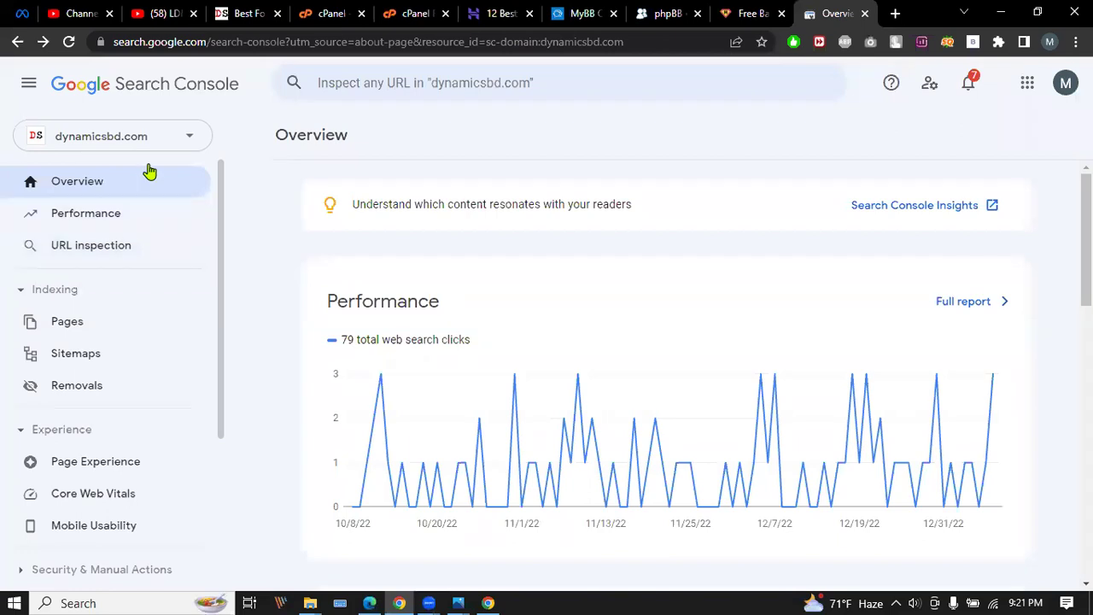
Add leaditbd.com as a new Domain property and continue to verification.
left_click(152, 137)
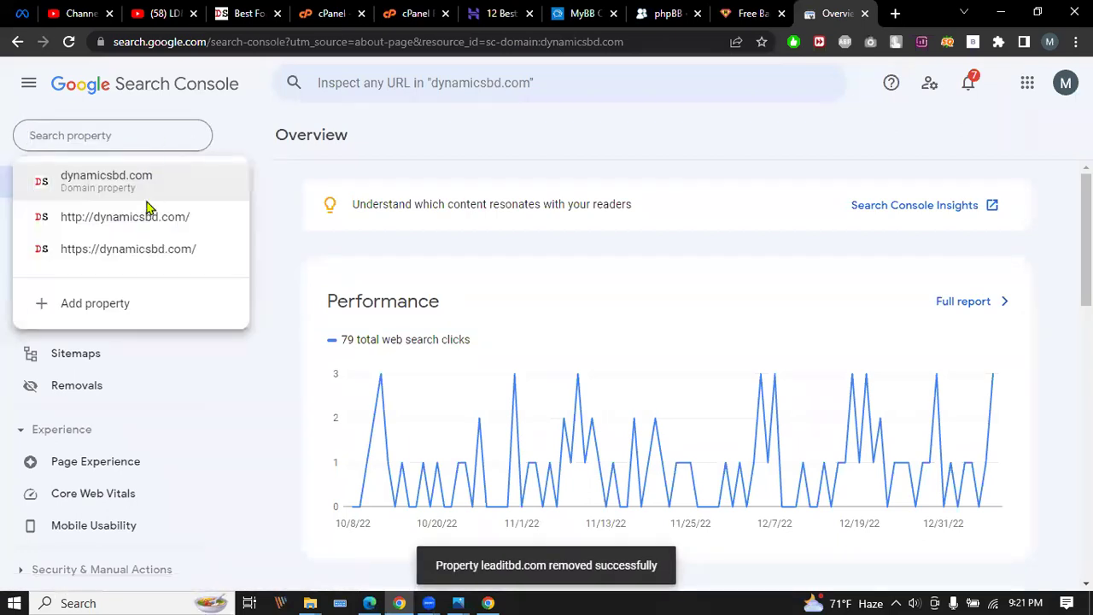
left_click(128, 305)
type("leaditbd.com")
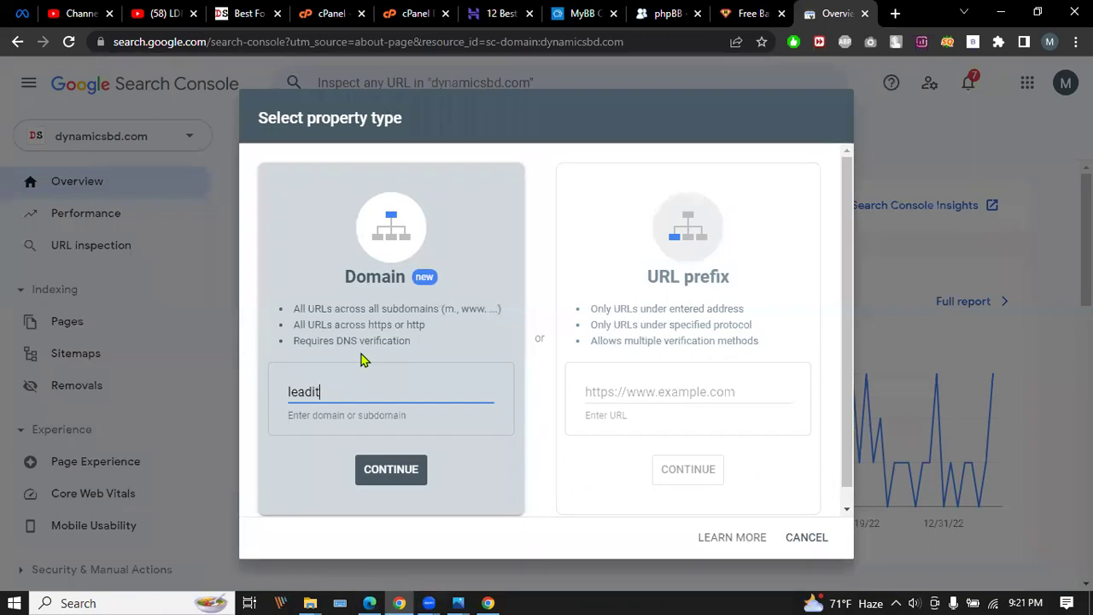
left_click(408, 485)
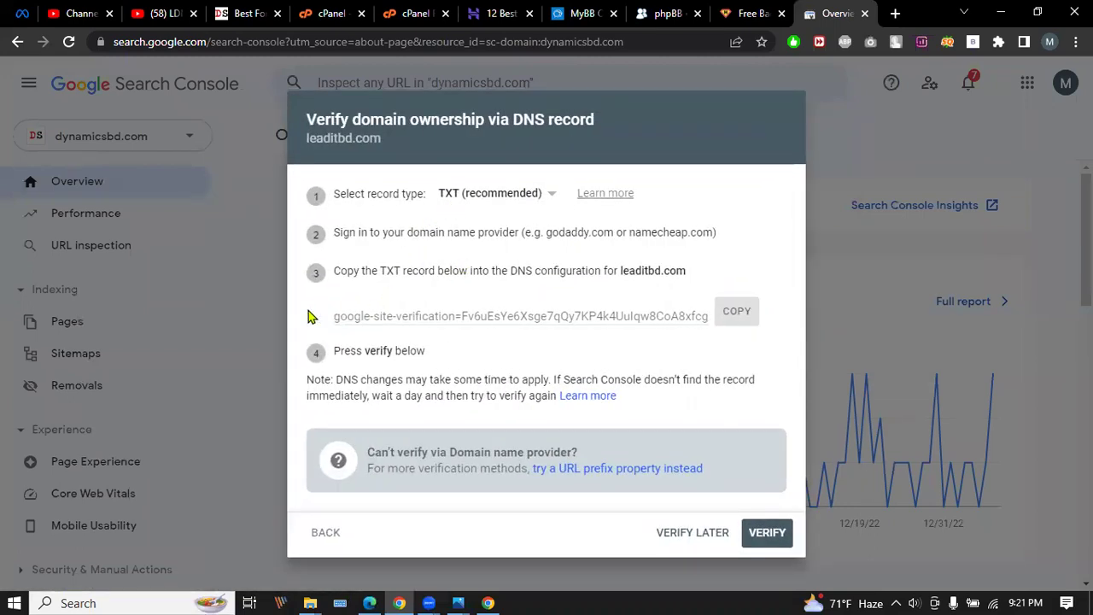
Copy leaditbd.com's TXT verification value and switch to the dynamicsbd.com cPanel dashboard.
left_click_drag(329, 316, 700, 315)
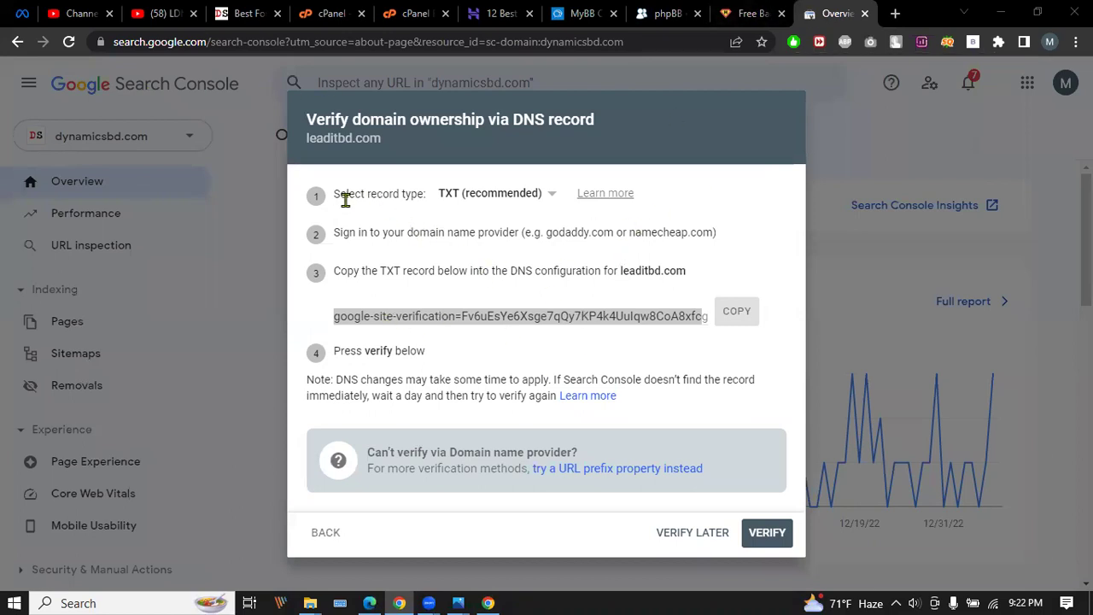
left_click_drag(335, 193, 445, 195)
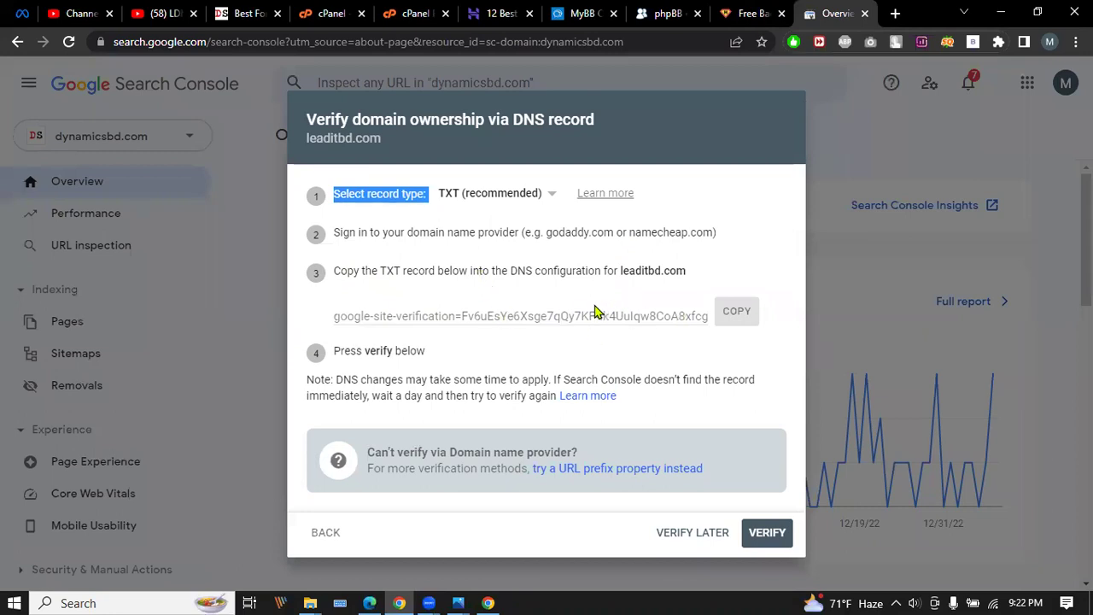
left_click(728, 315)
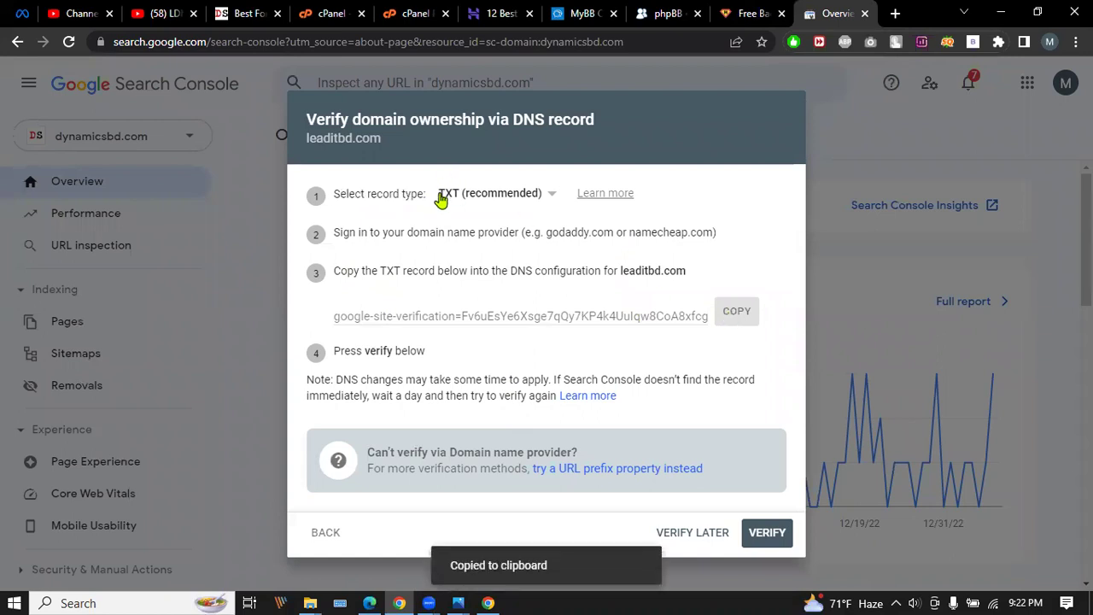
left_click(743, 316)
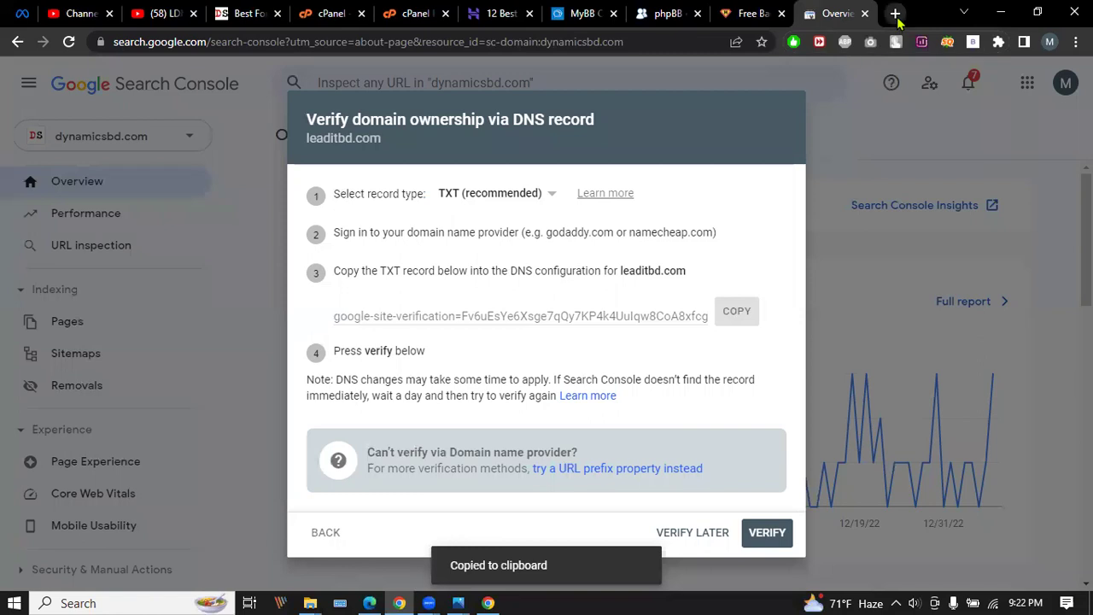
left_click(894, 13)
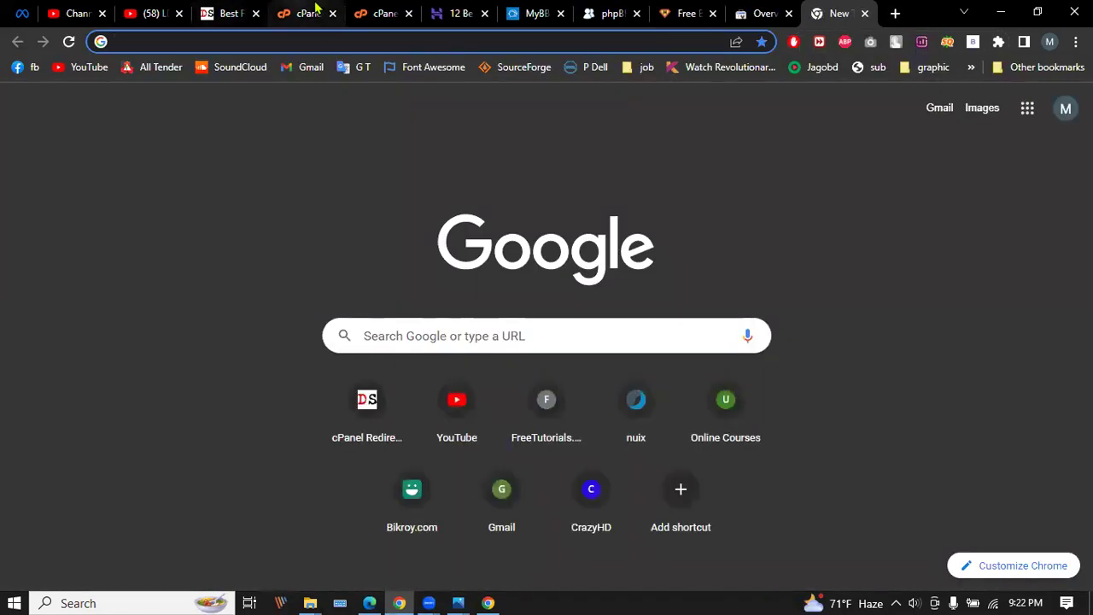
left_click(308, 16)
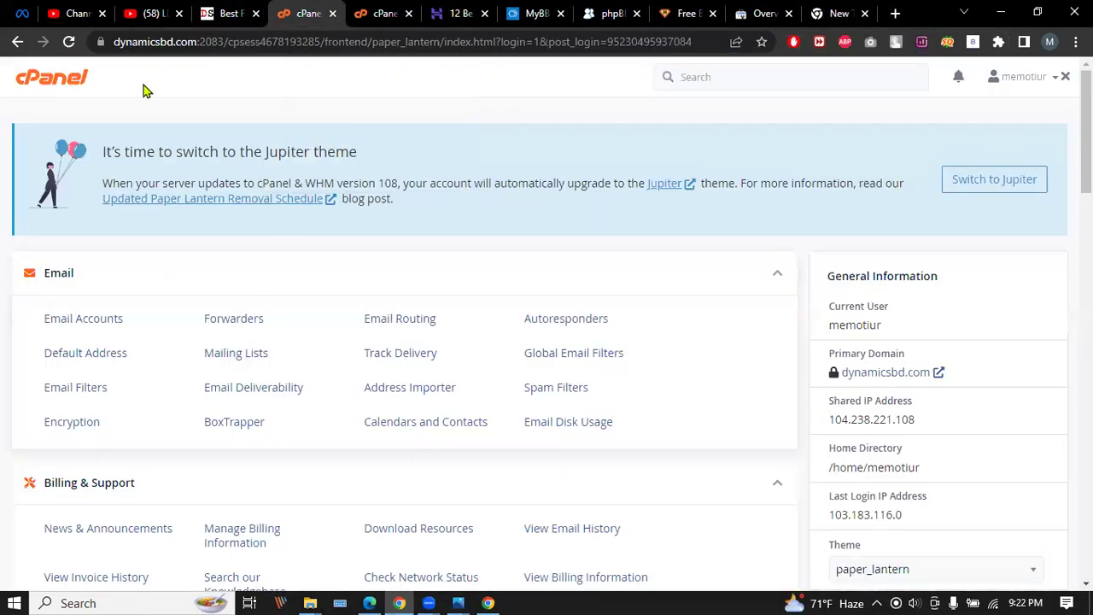
Open the dynamicsbd.com DNS zone records in Zone Editor and start a new record.
scroll(282, 245, "down", 2)
scroll(282, 245, "down", 6)
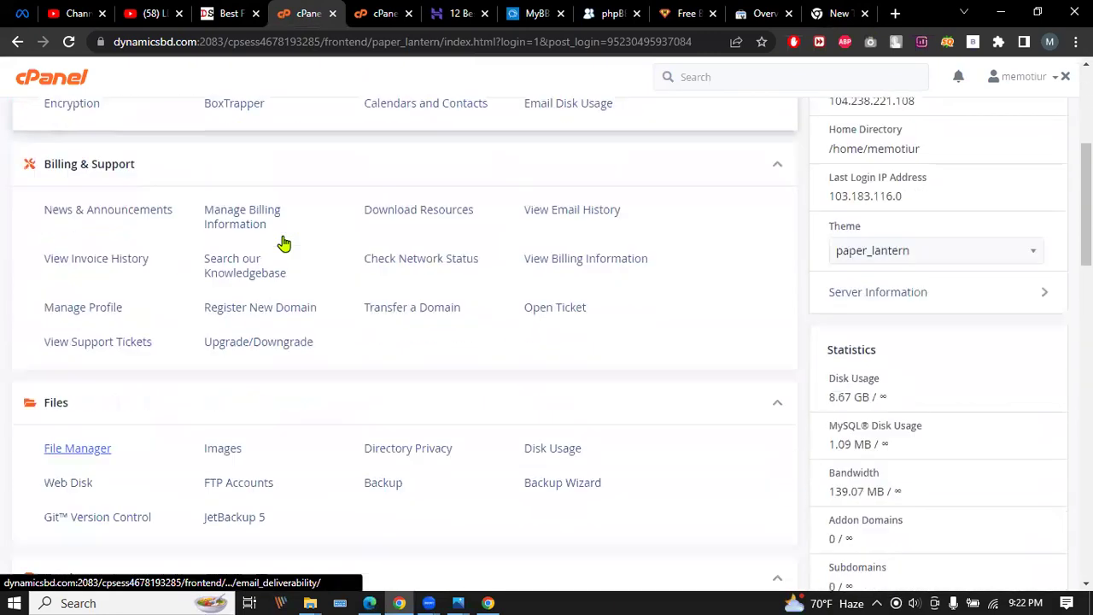
scroll(286, 235, "down", 2)
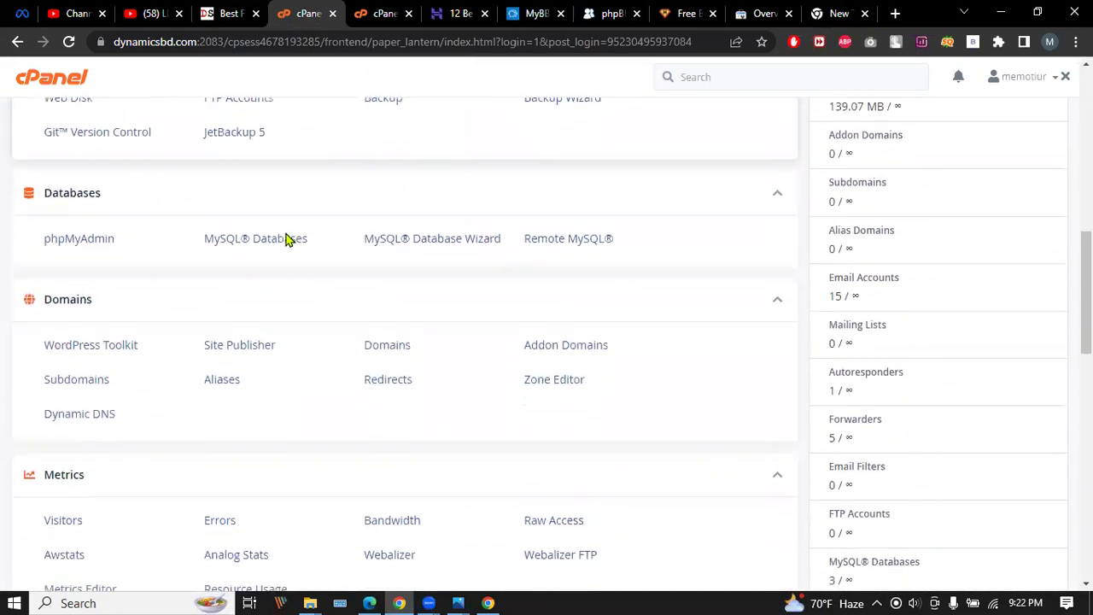
scroll(288, 240, "down", 1)
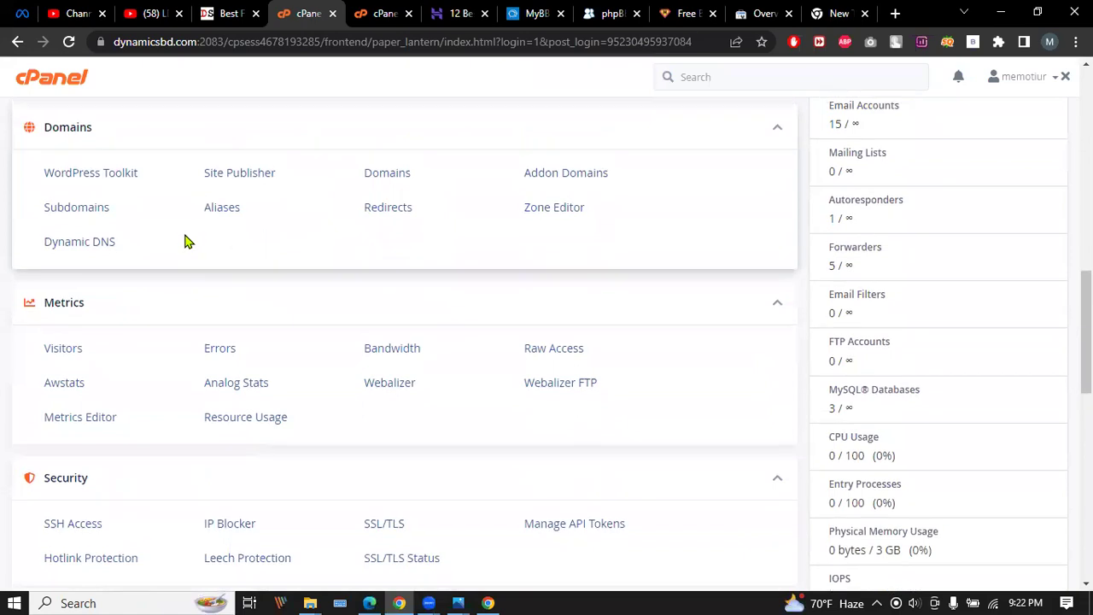
scroll(185, 239, "up", 1)
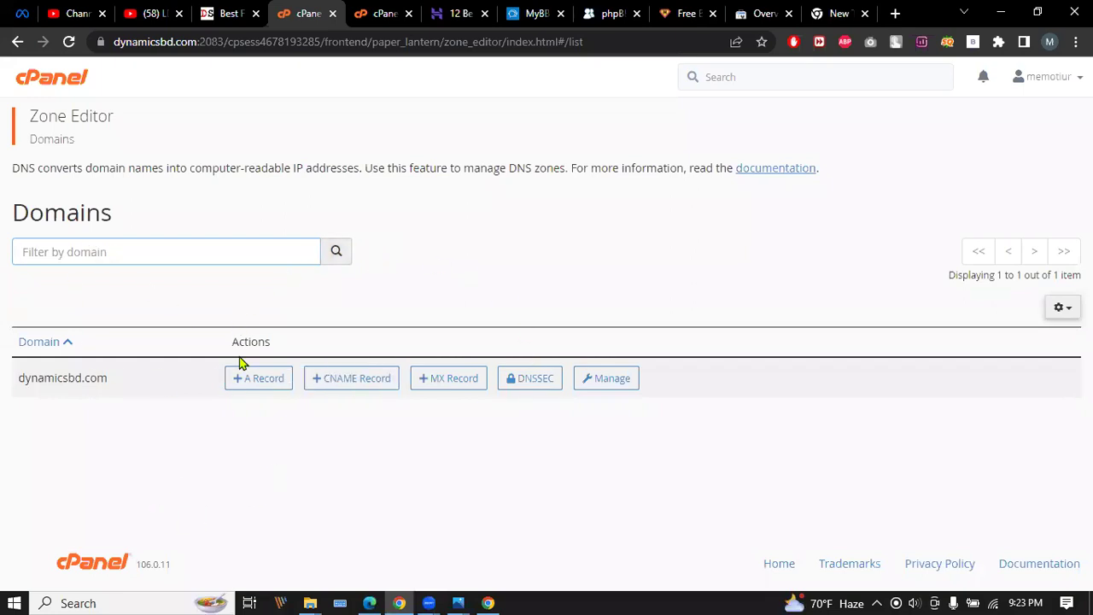
left_click(604, 382)
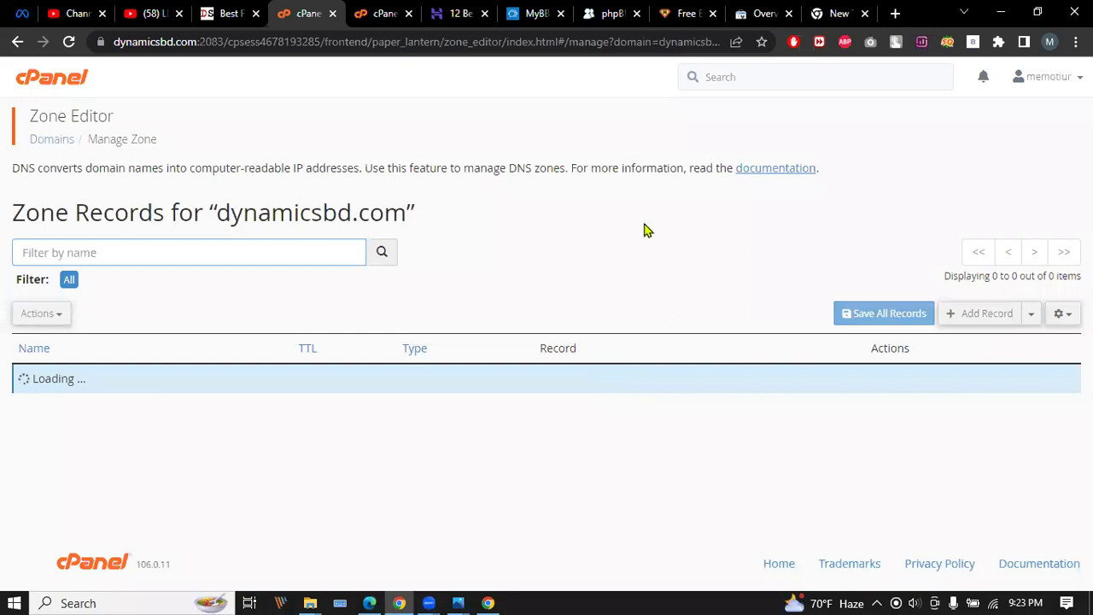
left_click(961, 317)
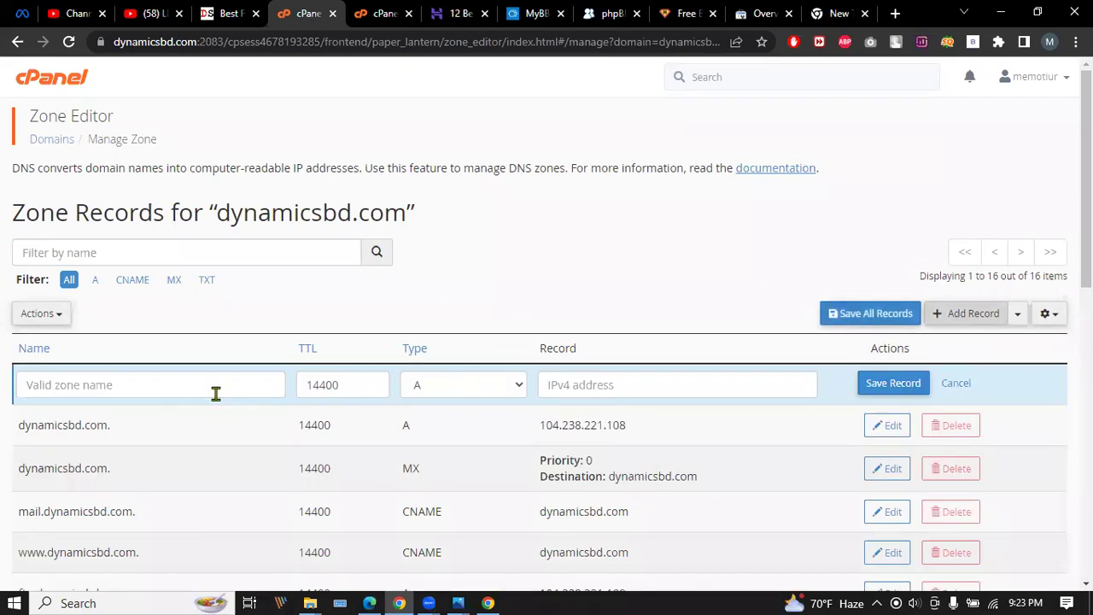
Set the new record's name to dynamicsbd.com., checking the Search Console instructions.
left_click(253, 385)
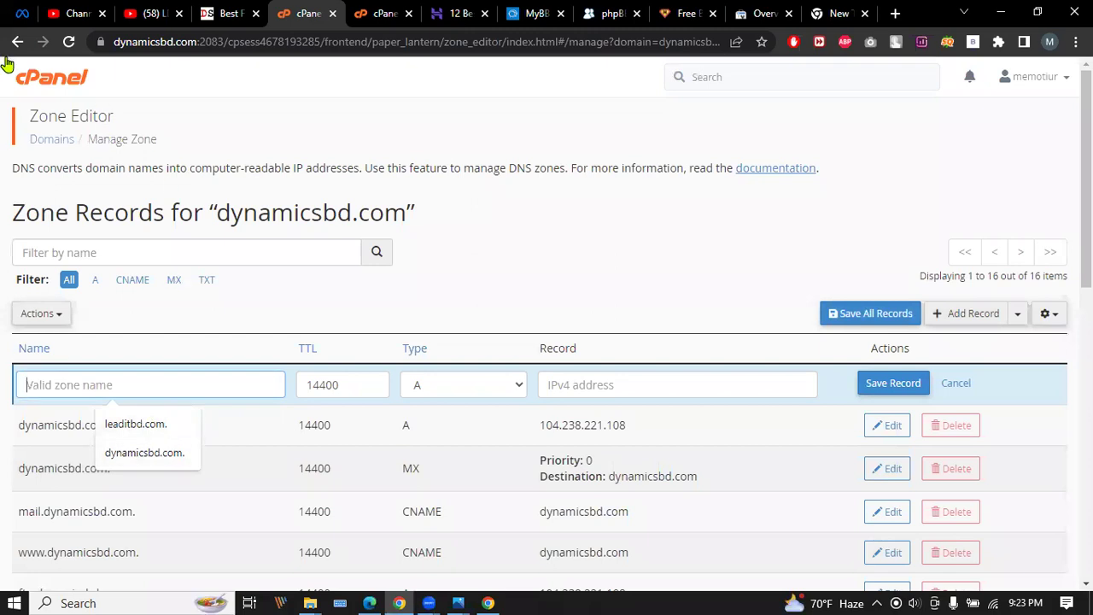
left_click(118, 41)
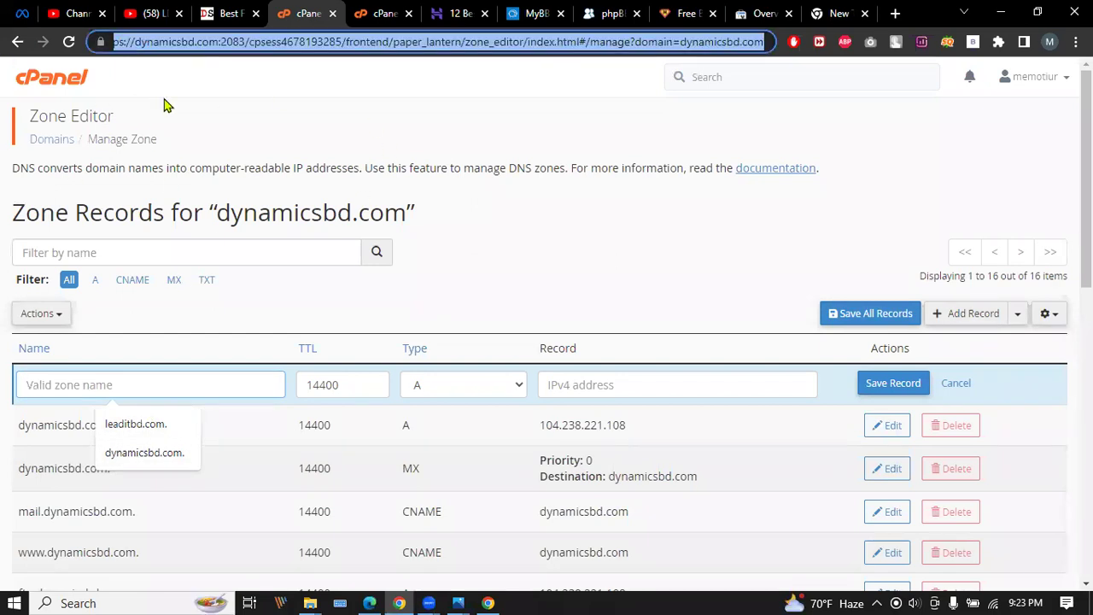
left_click(139, 384)
left_click(158, 451)
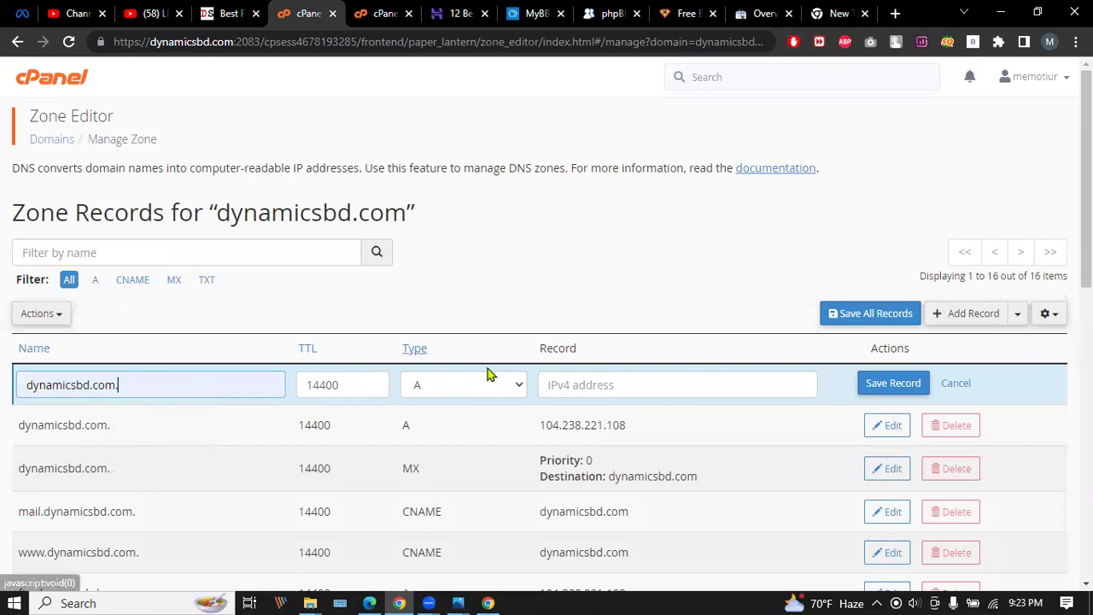
left_click(815, 12)
left_click(762, 13)
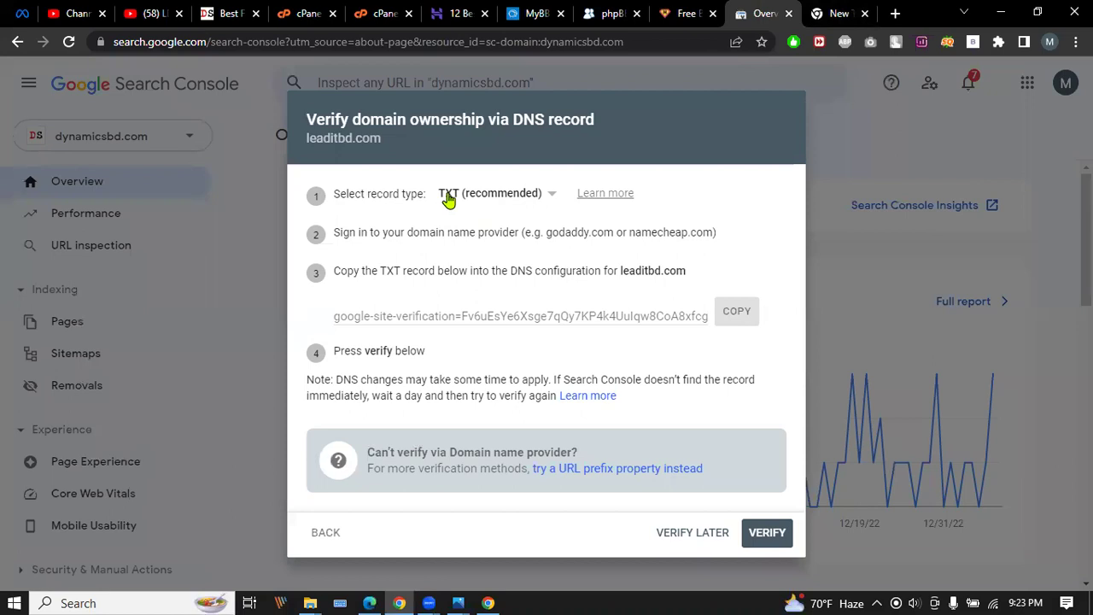
left_click(316, 8)
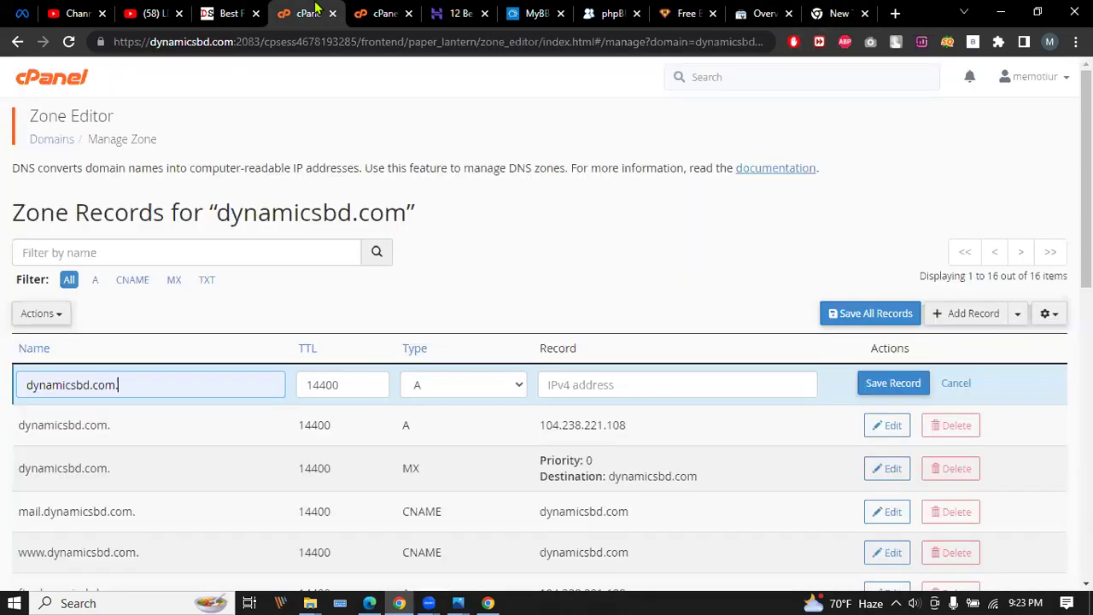
Make the new record type TXT and recopy the verification value from Search Console.
left_click(480, 386)
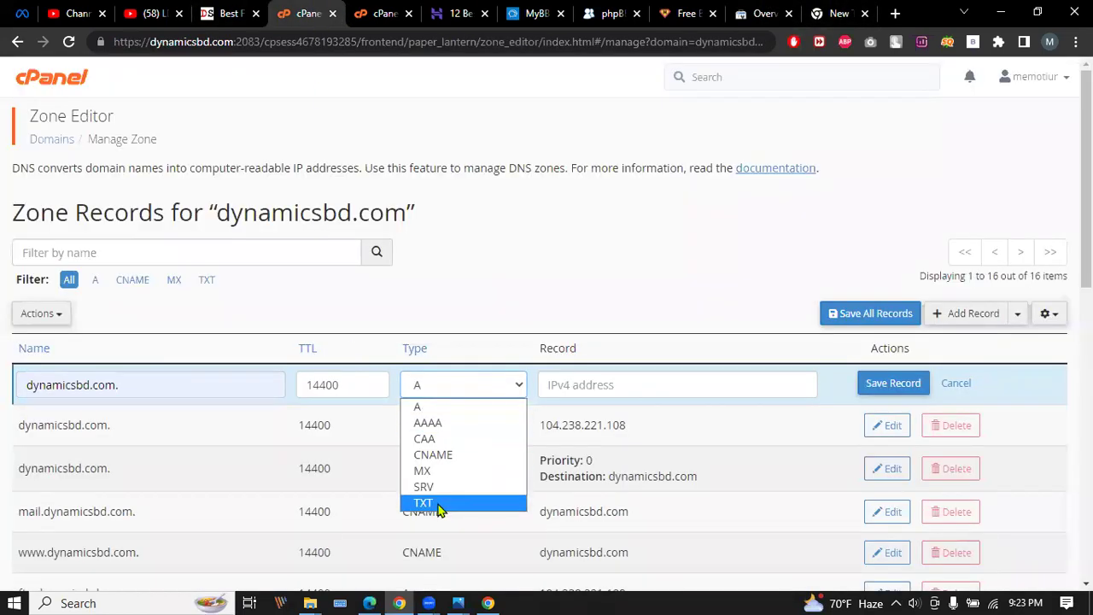
left_click(438, 505)
left_click(589, 386)
left_click(384, 13)
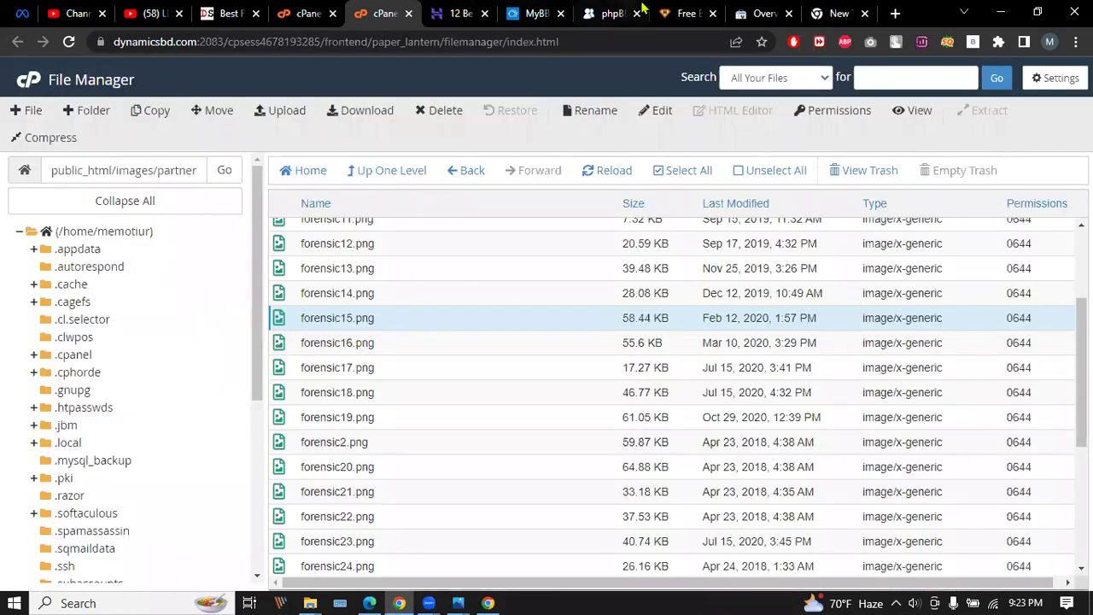
left_click(751, 13)
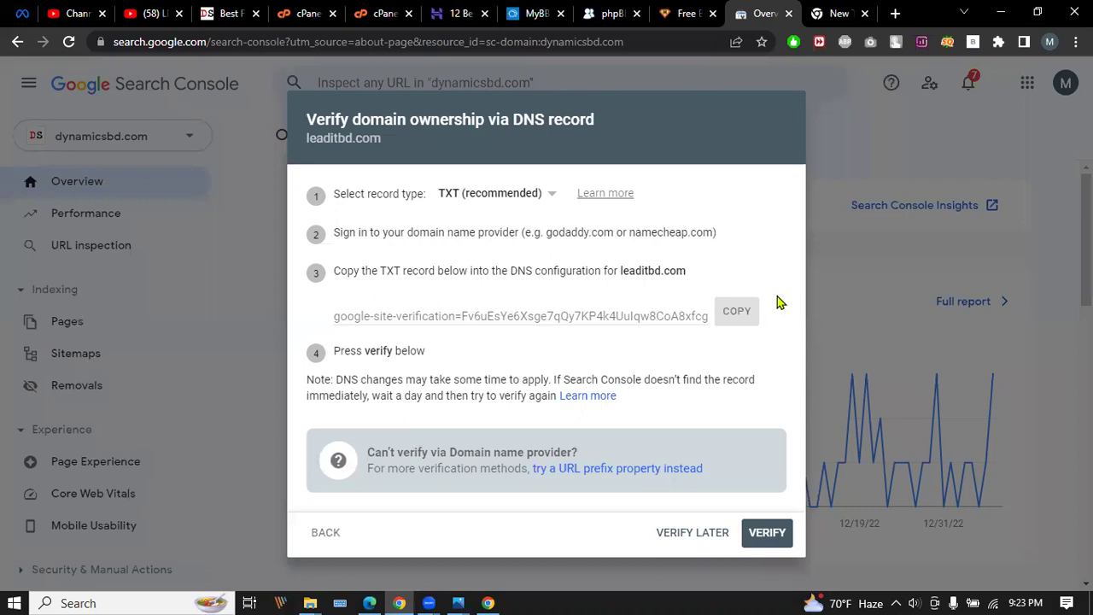
left_click(739, 310)
left_click(307, 12)
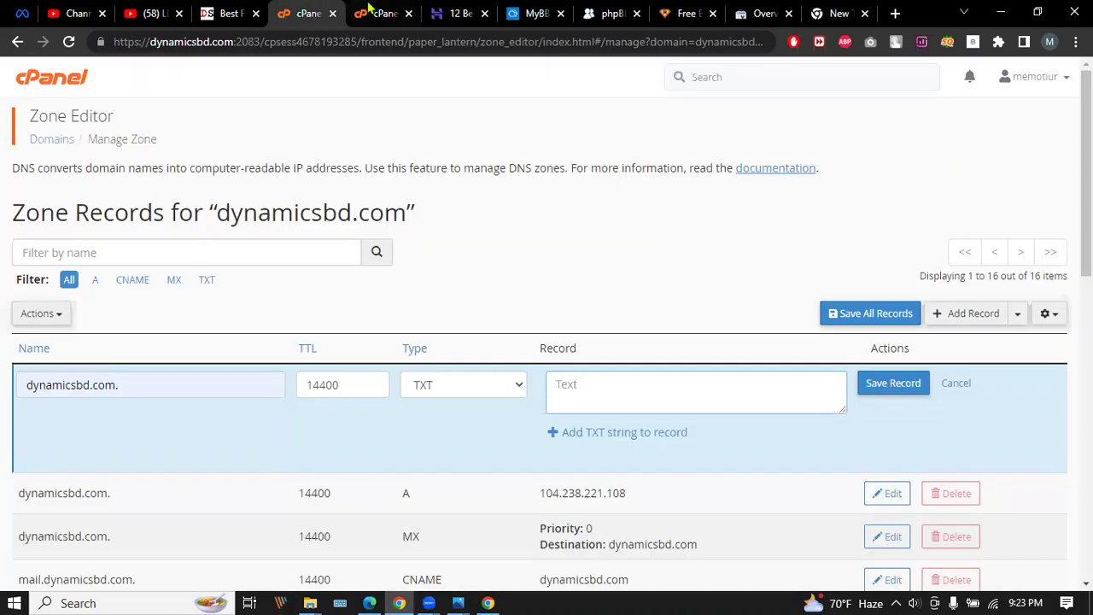
Paste the google-site-verification value into the TXT record and compare it with Search Console.
left_click(576, 384)
key("ctrl+v")
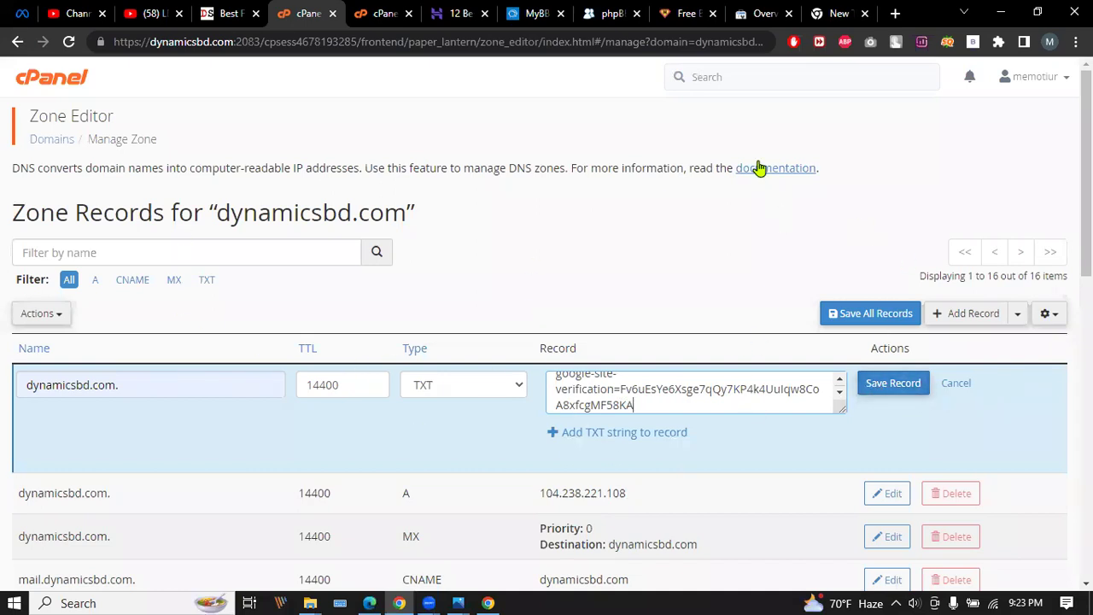
left_click(764, 12)
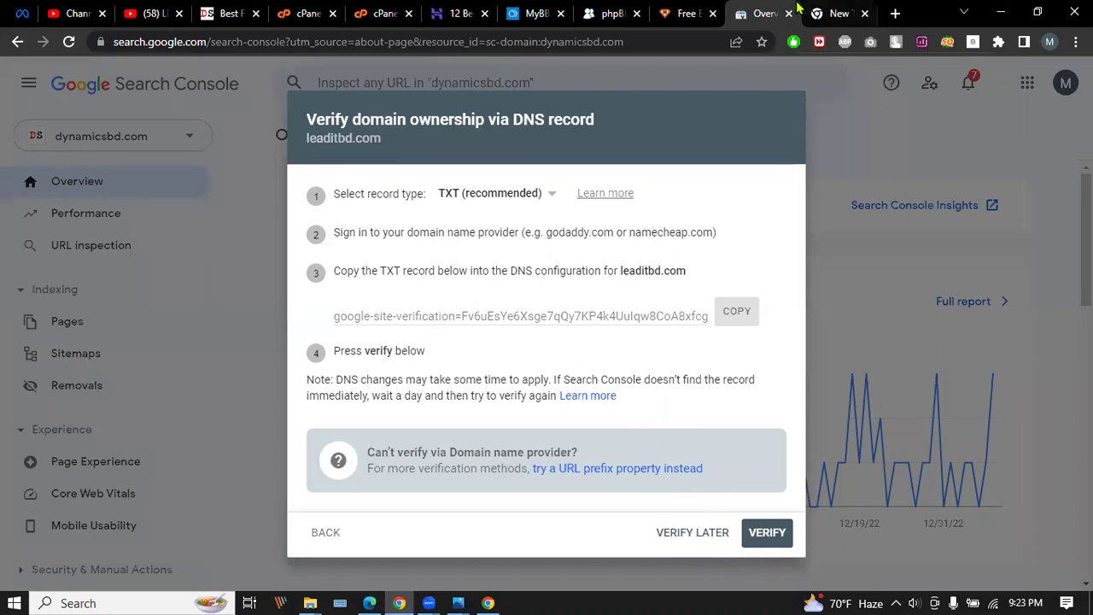
left_click(377, 9)
left_click(307, 9)
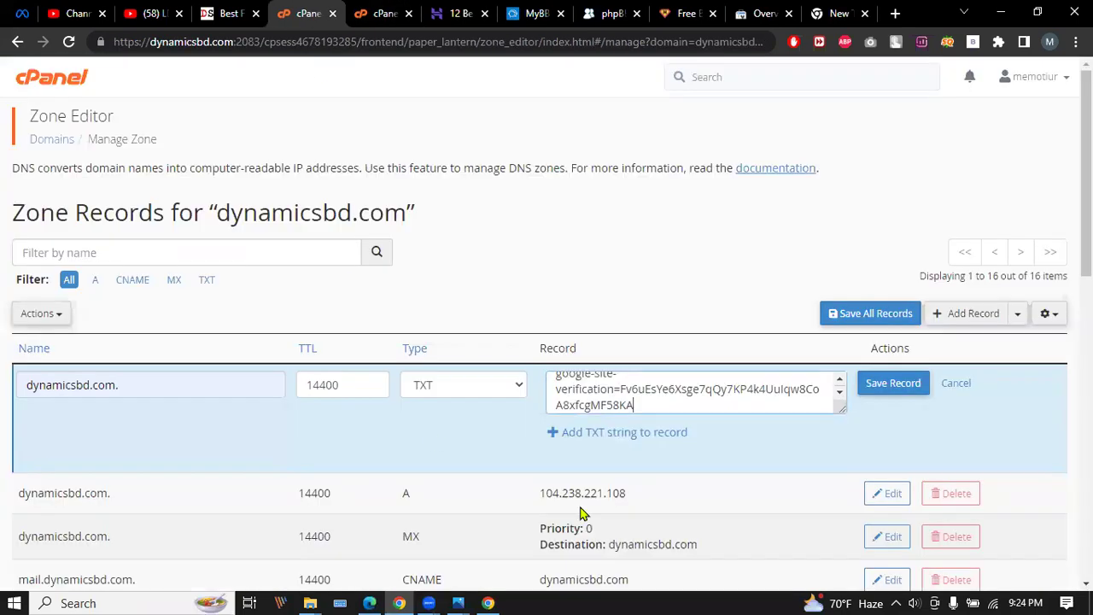
Cross-check the TXT record against the verification string, then step back from the DNS instructions.
left_click(838, 13)
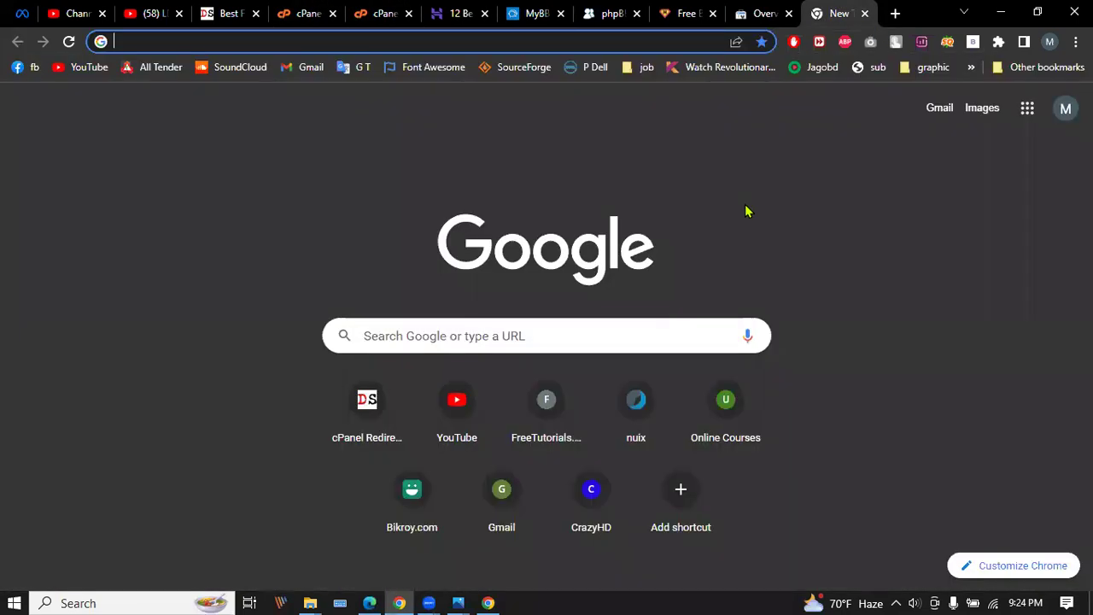
left_click(764, 13)
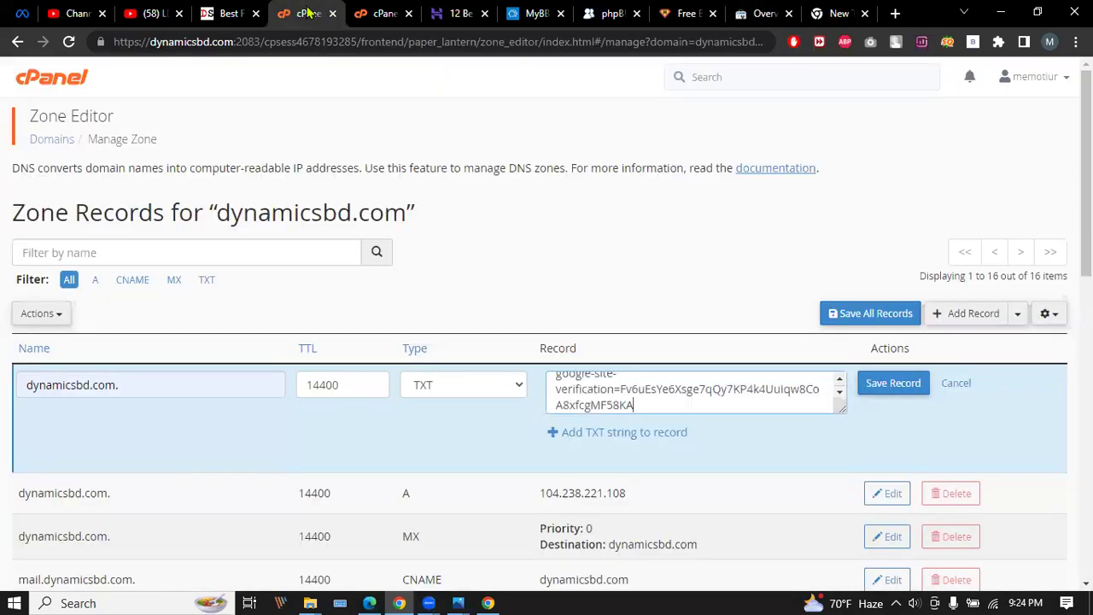
left_click(300, 12)
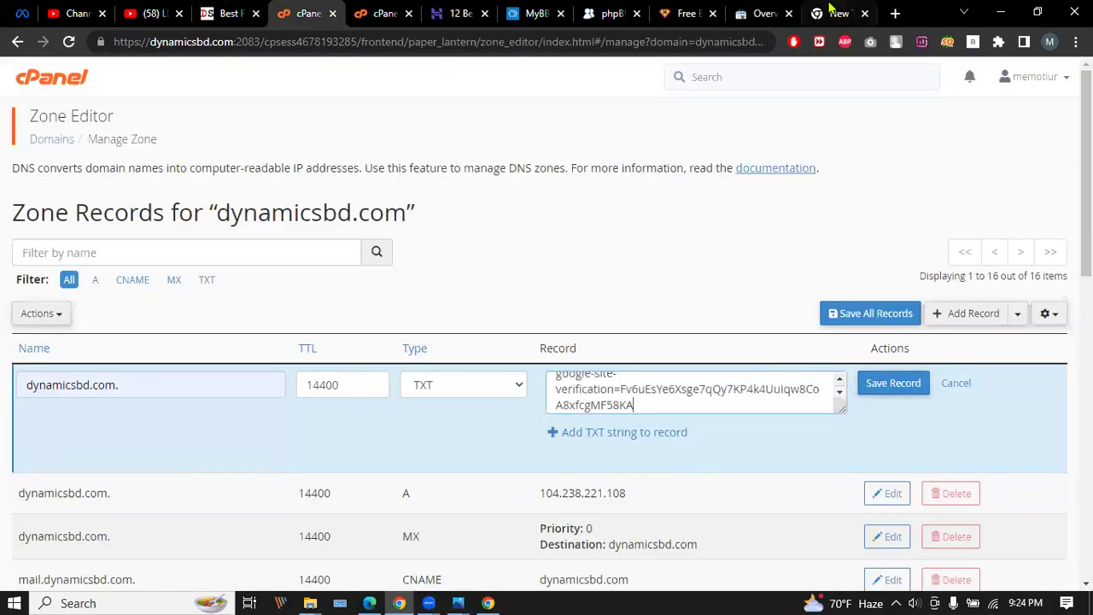
left_click(832, 10)
left_click(776, 8)
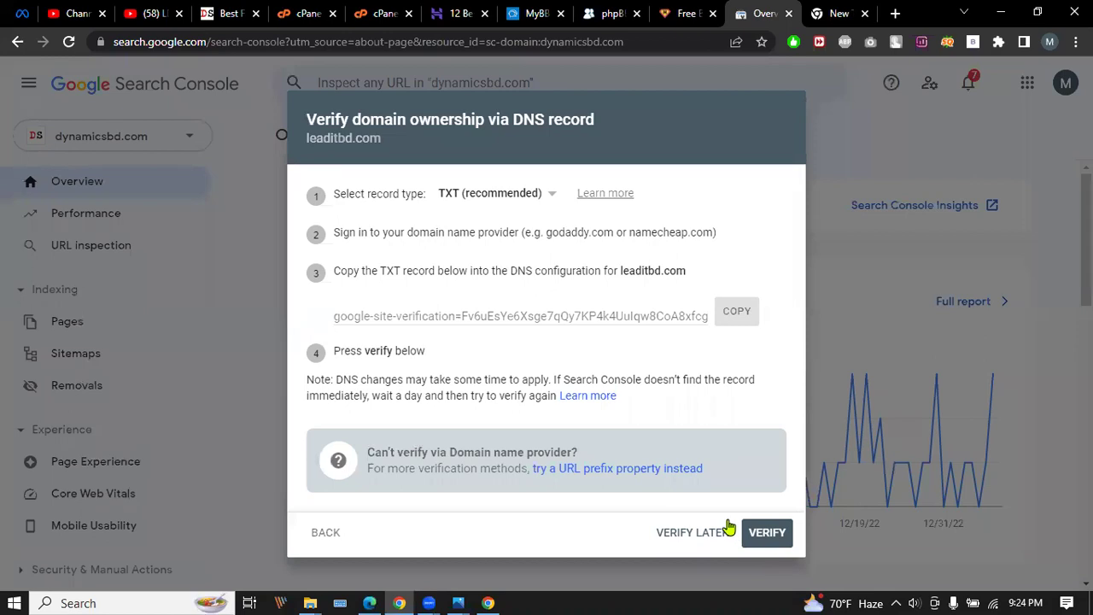
left_click(238, 10)
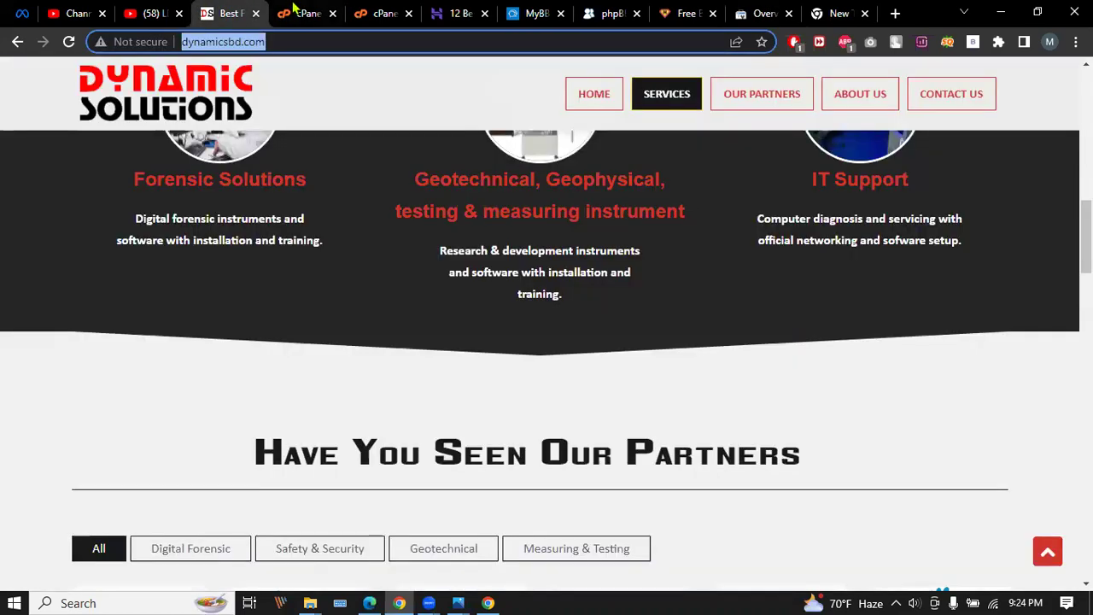
left_click(301, 13)
left_click(755, 10)
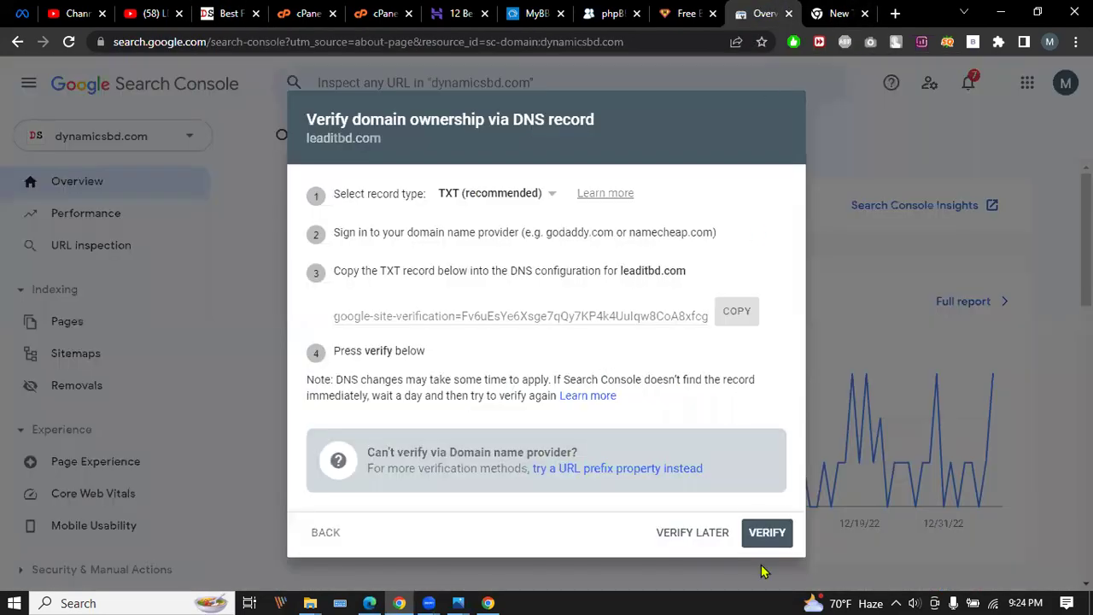
left_click(322, 524)
Cancel adding the property and open the dynamicsbd.com Sitemaps report.
left_click(805, 535)
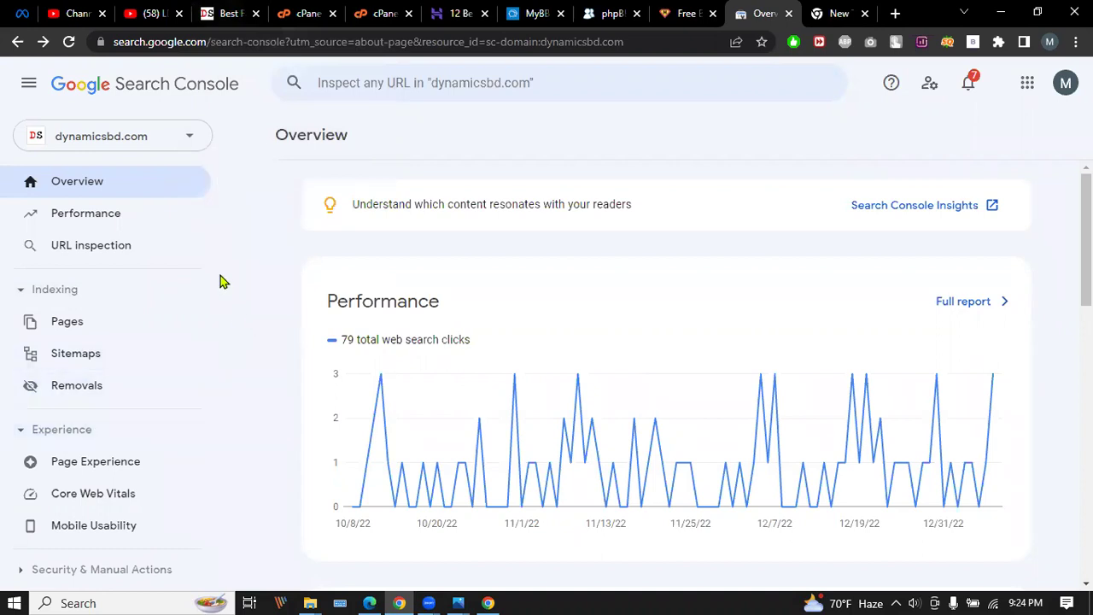
left_click(72, 362)
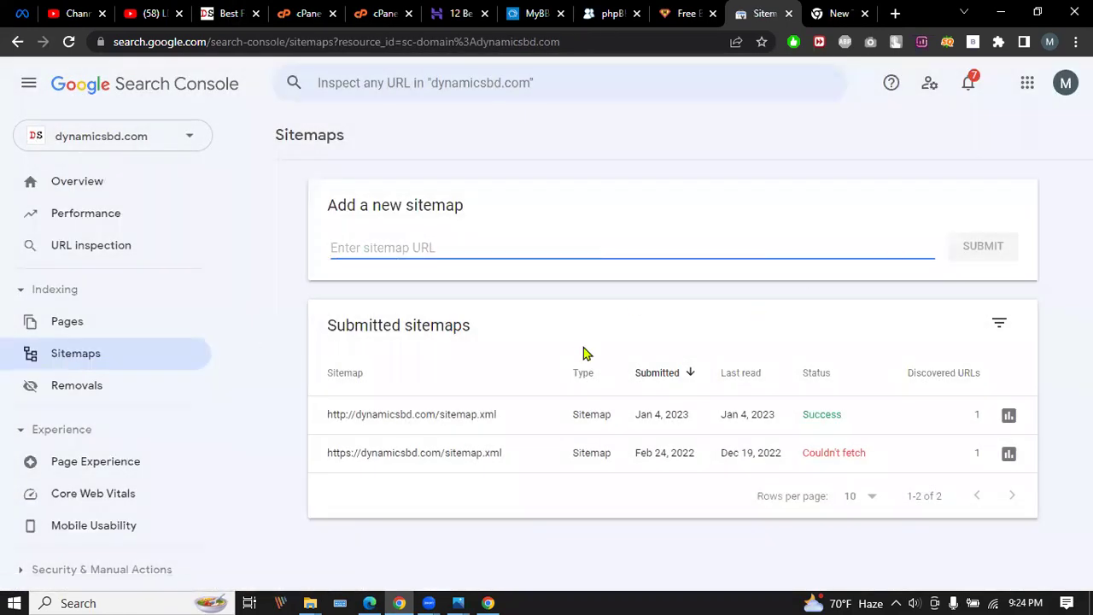
left_click(836, 10)
Search Google for 'google crawler' and show the image results.
type("google")
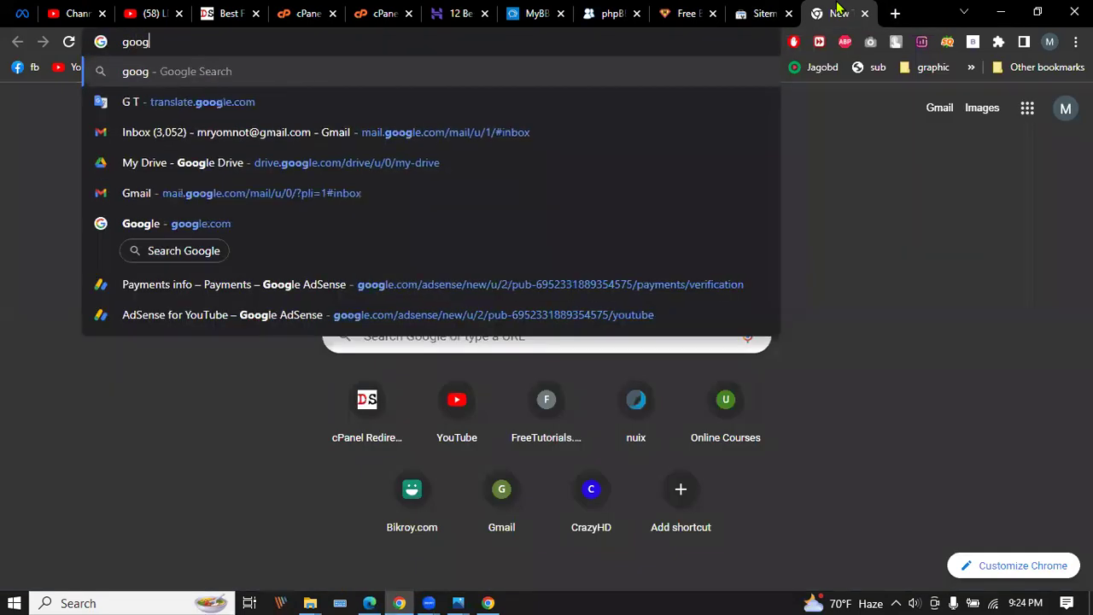
key("BackSpace")
key("BackSpace")
key("BackSpace")
key("BackSpace")
key("BackSpace")
key("BackSpace")
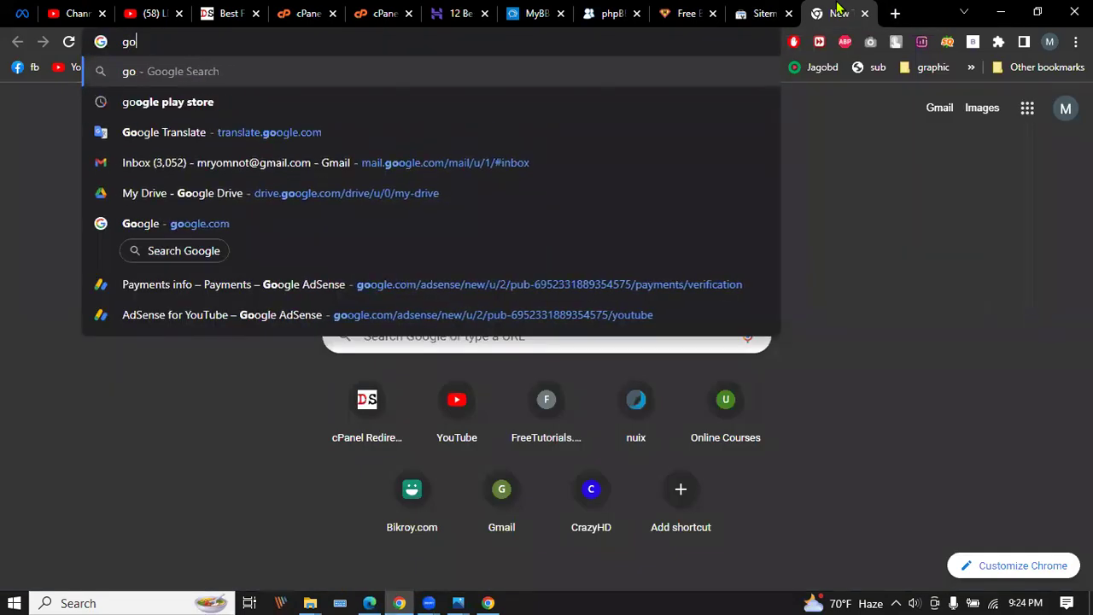
type("google ")
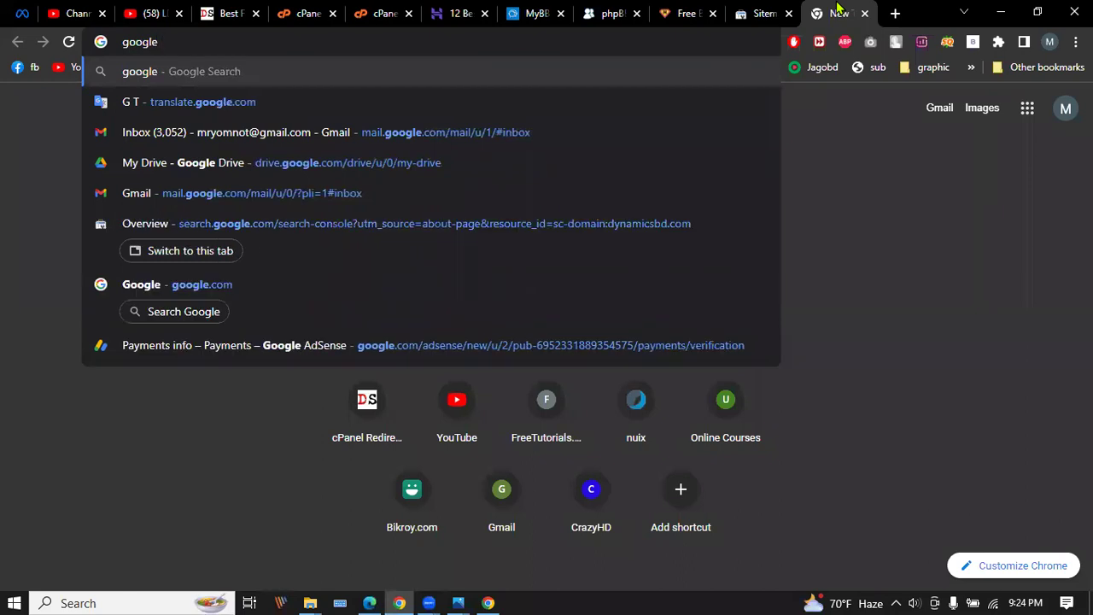
type("cr")
key("Down")
key("Return")
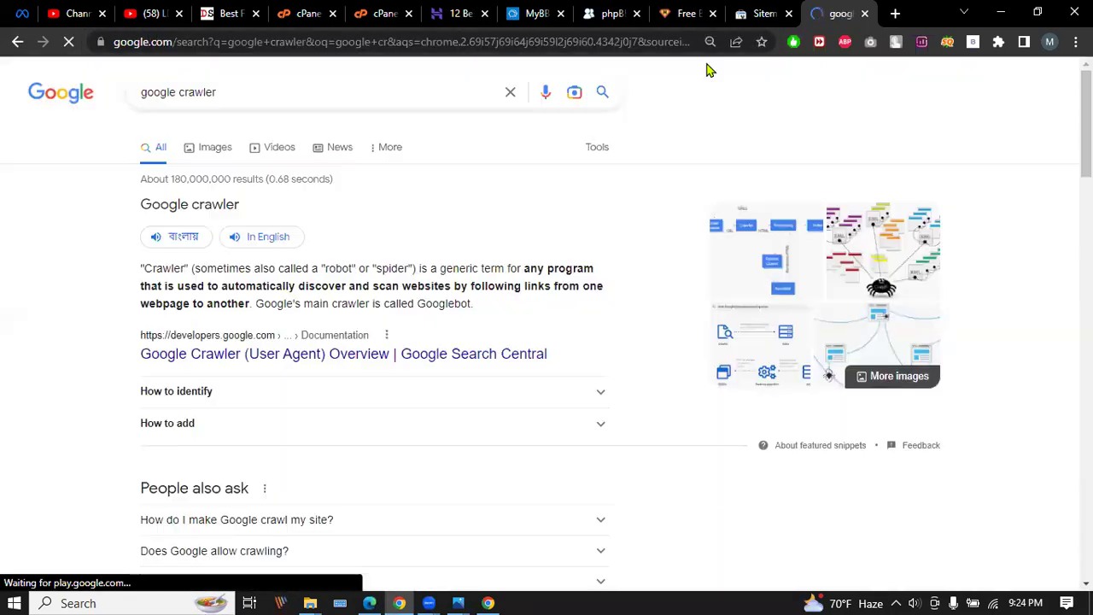
left_click(227, 147)
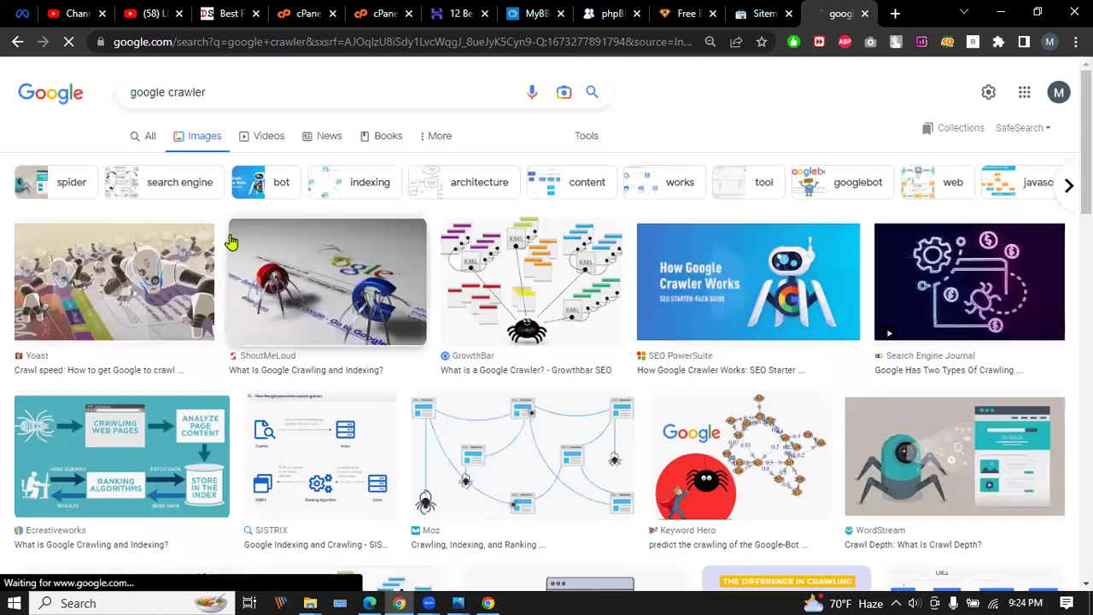
Open the GrowthBar crawler diagram in its own tab, then return to the Sitemaps report.
left_click(550, 293)
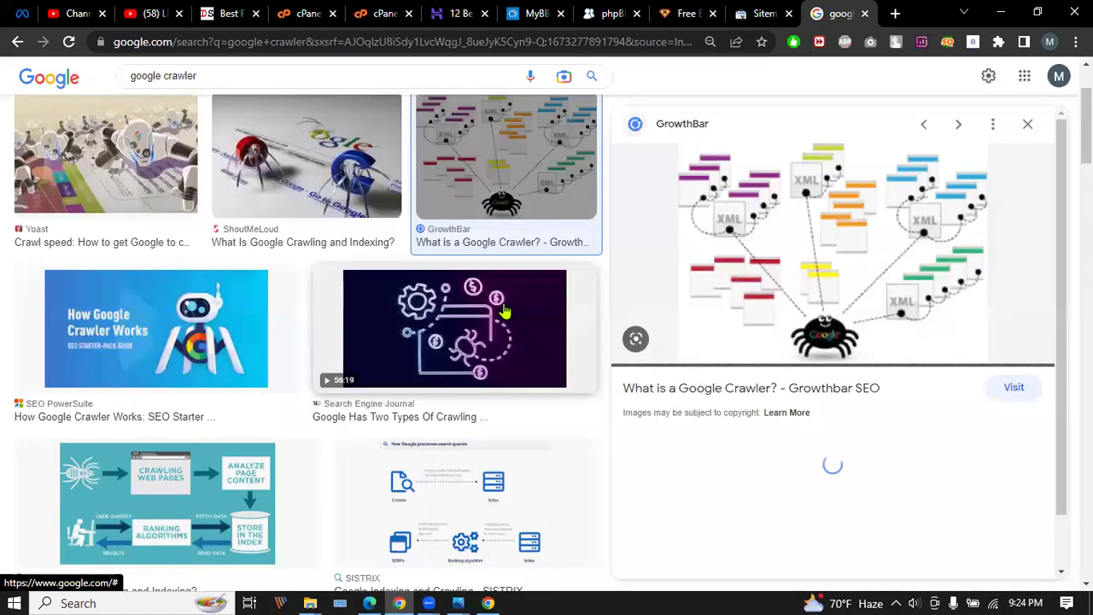
right_click(768, 244)
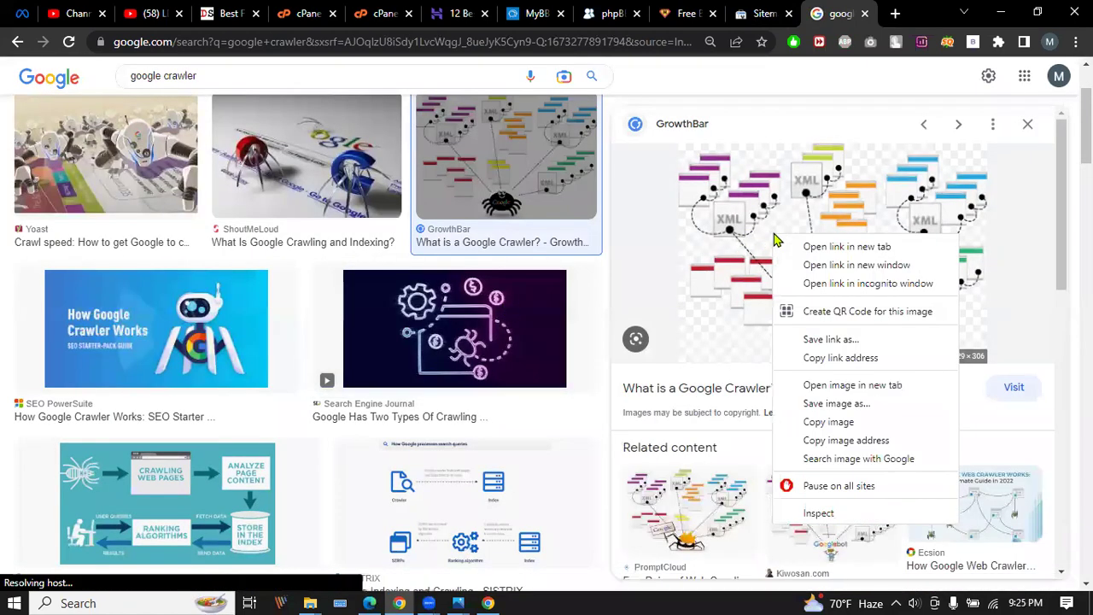
left_click(880, 388)
left_click(843, 13)
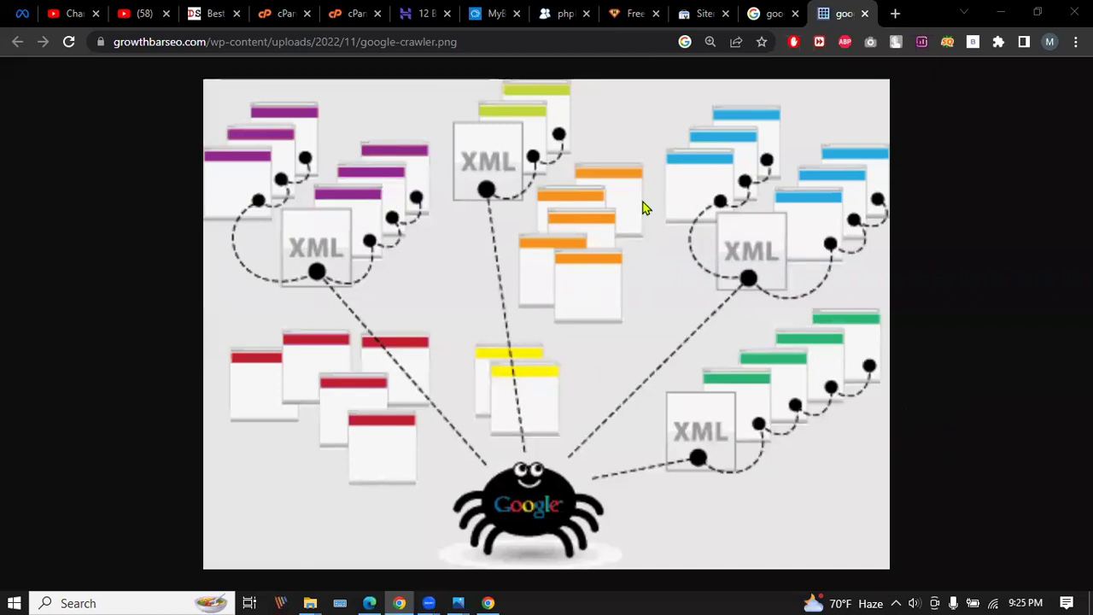
left_click(696, 10)
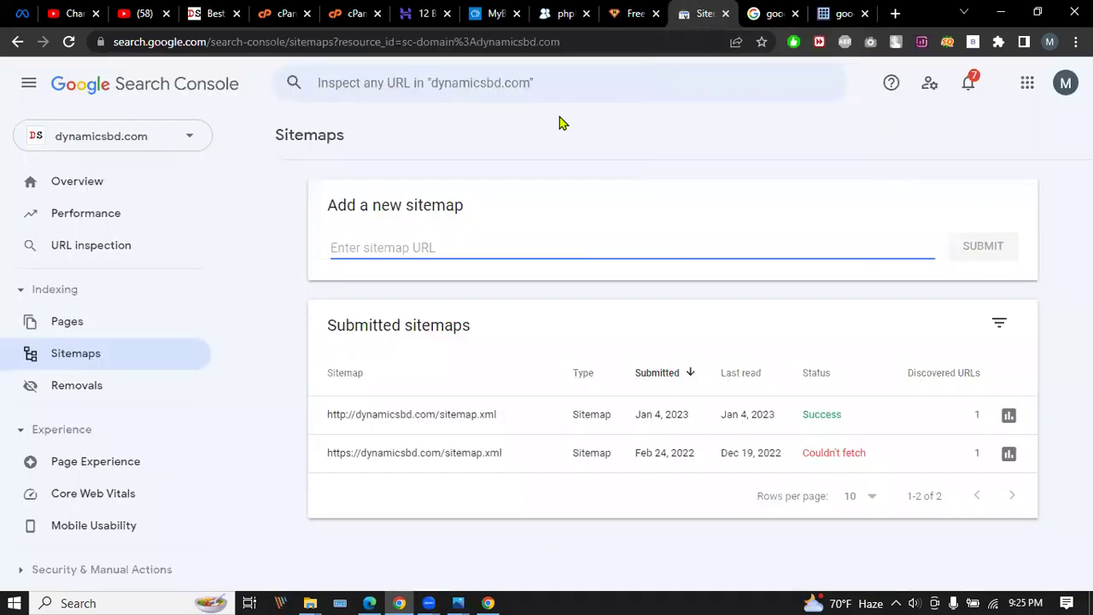
left_click(1001, 10)
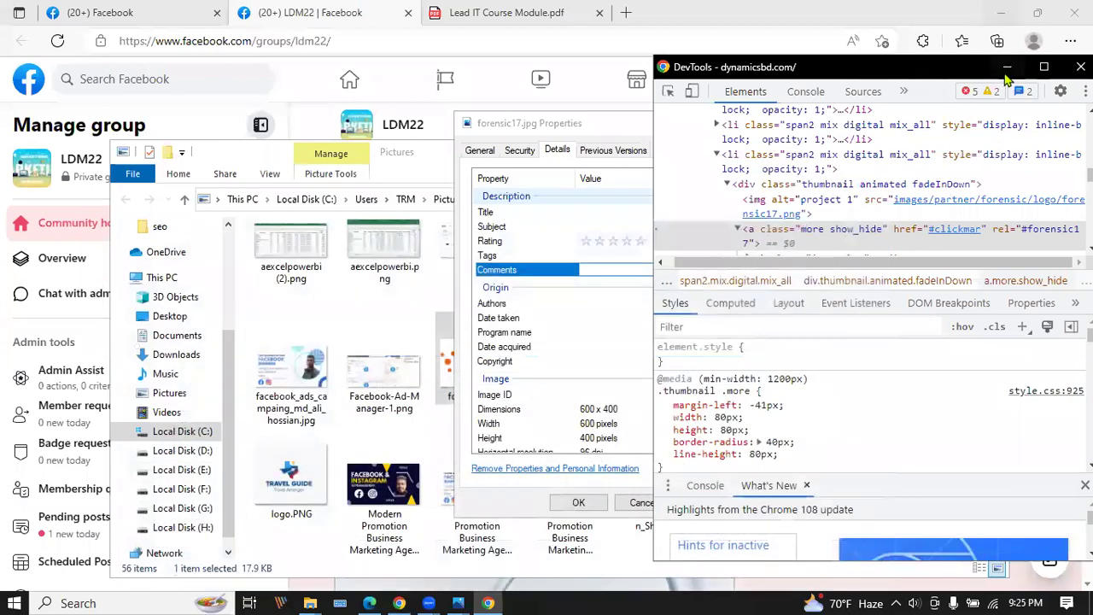
left_click(404, 601)
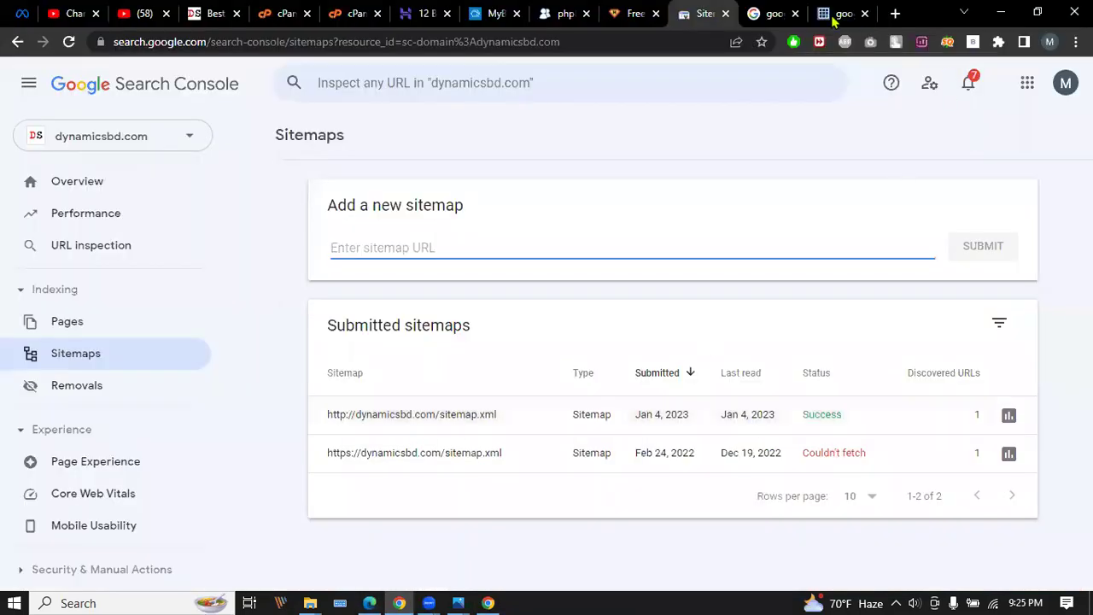
Go up from the partner folder to public_html and save sitemap.xml to Pictures as sitemap (1).xml.
left_click(214, 13)
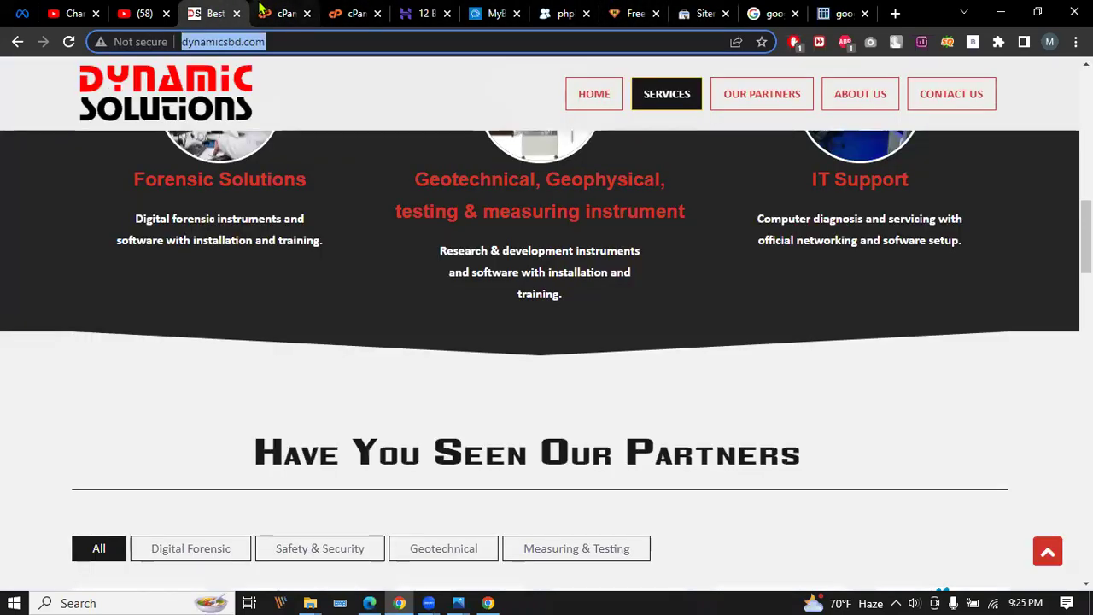
left_click(286, 13)
left_click(351, 12)
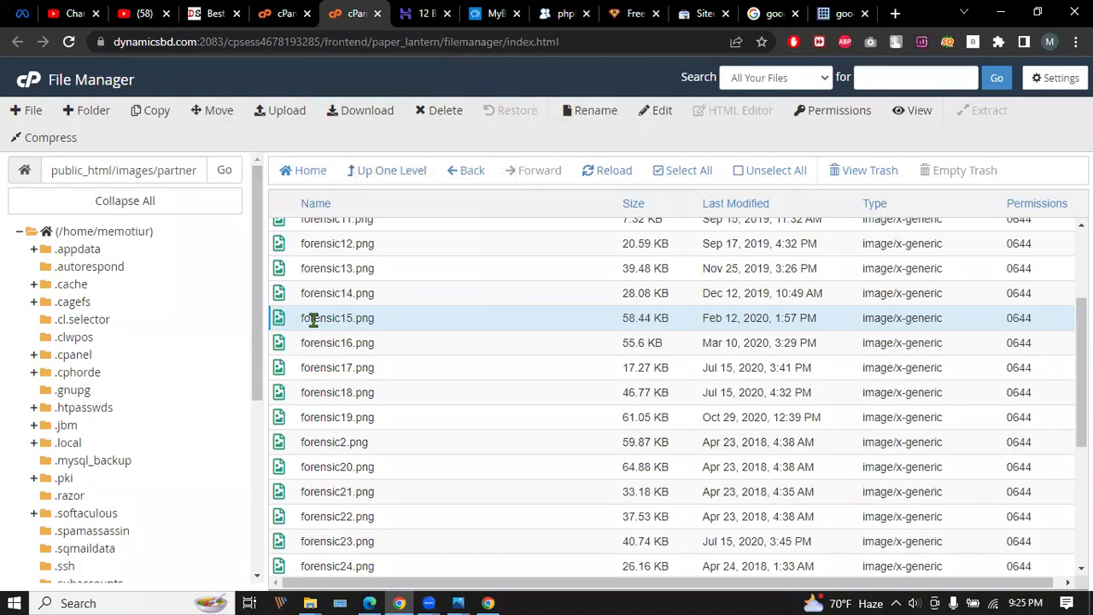
left_click(374, 172)
left_click(372, 172)
left_click(373, 173)
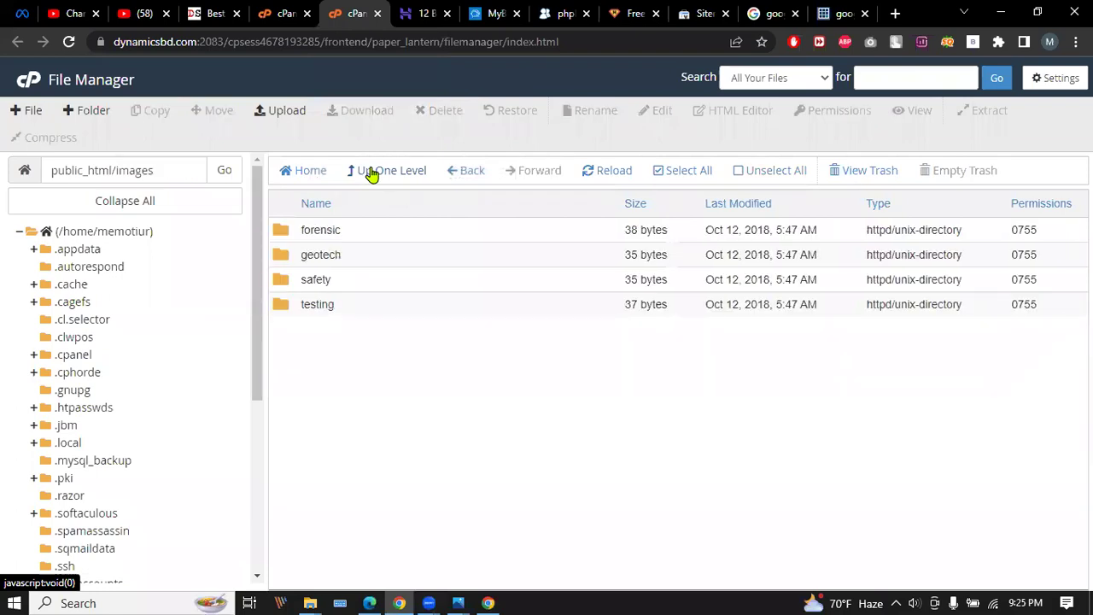
left_click(354, 173)
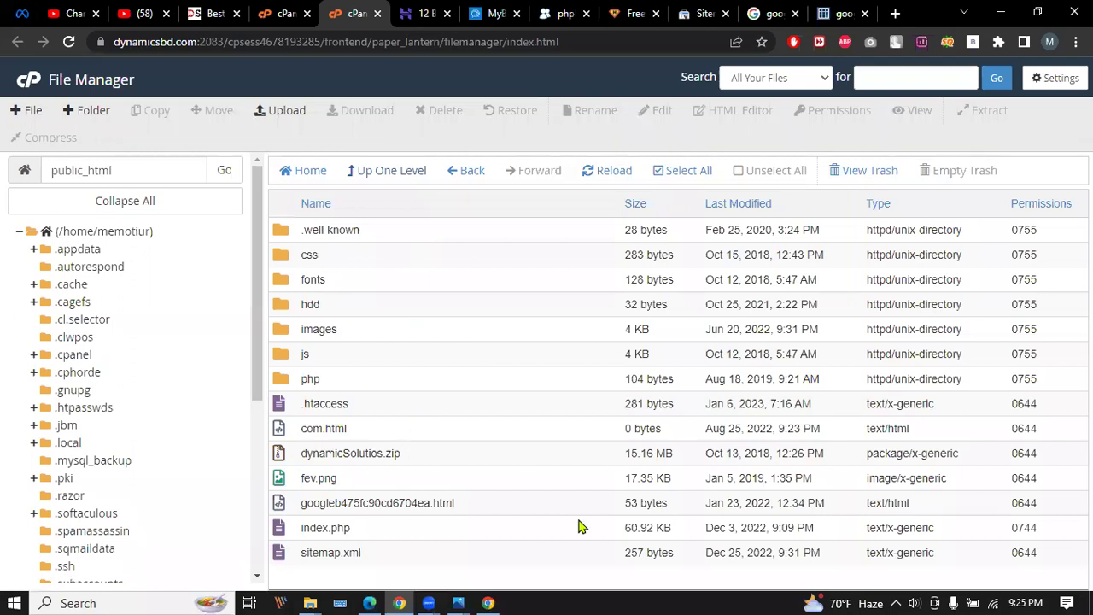
left_click(379, 555)
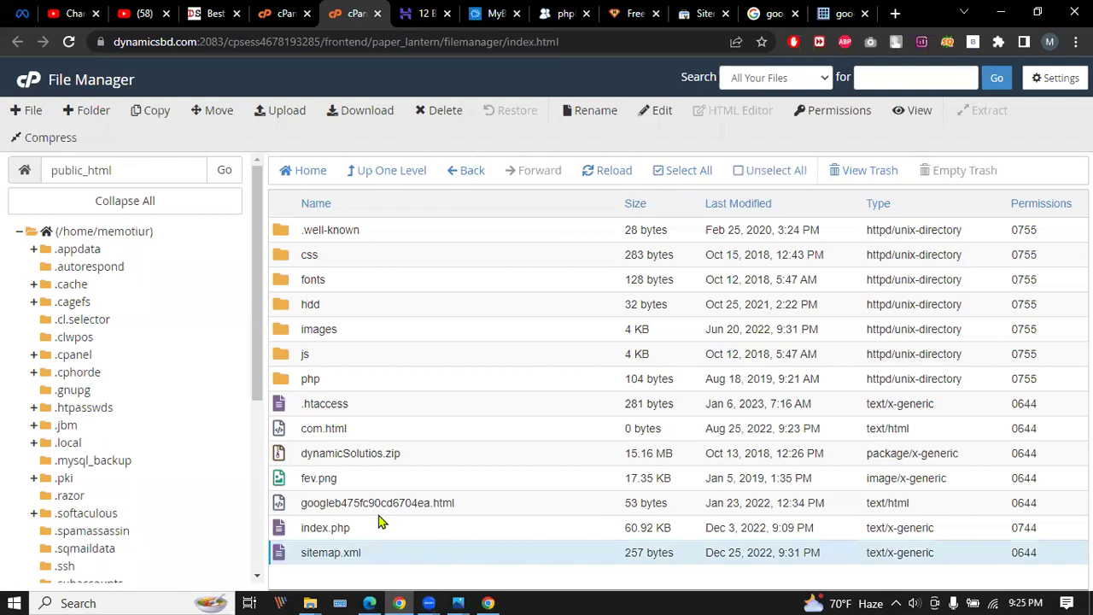
left_click(350, 117)
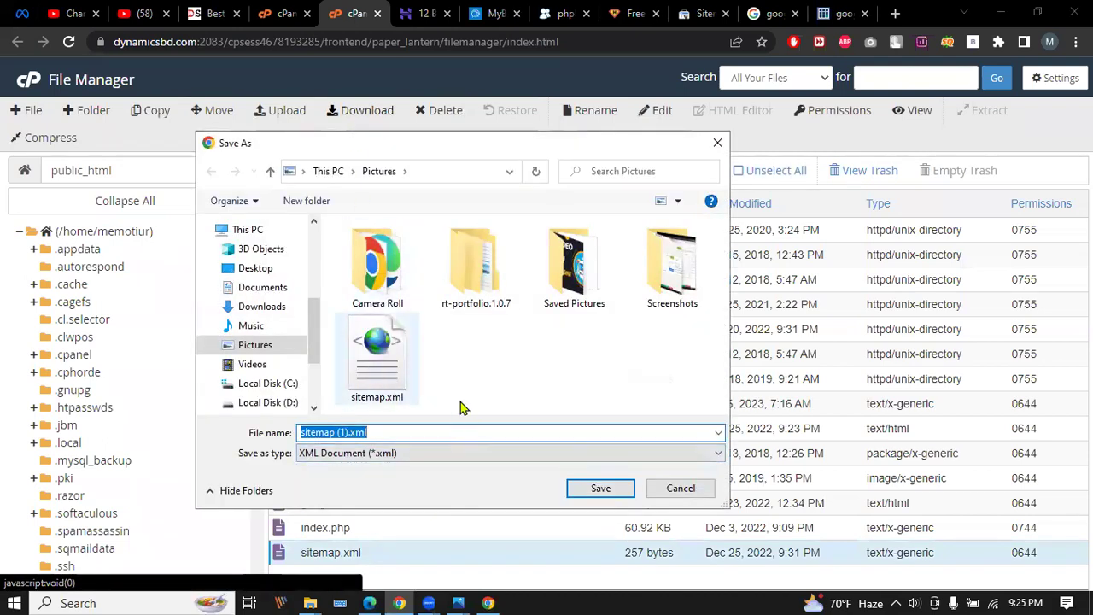
left_click(603, 492)
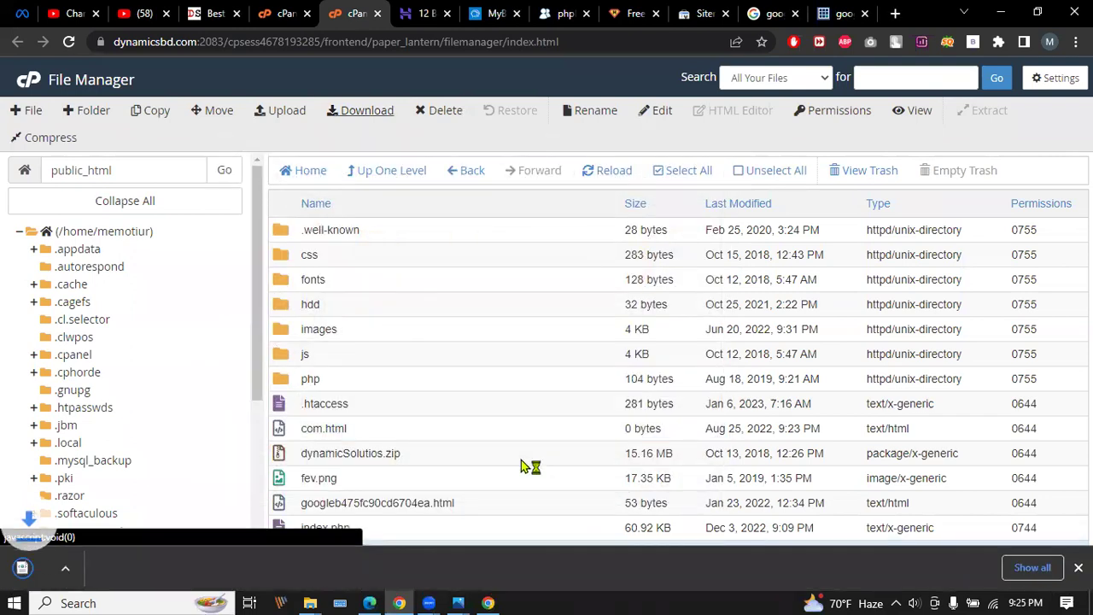
Open the downloaded sitemap (1).xml from its folder in Notepad.
right_click(130, 570)
left_click(185, 528)
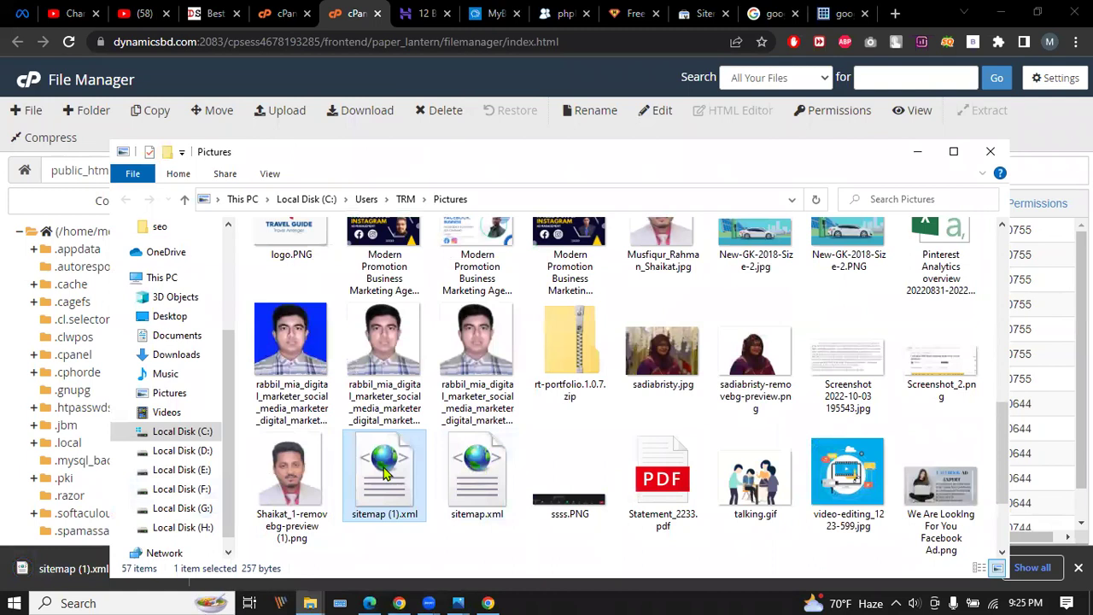
right_click(384, 474)
mouse_move(457, 269)
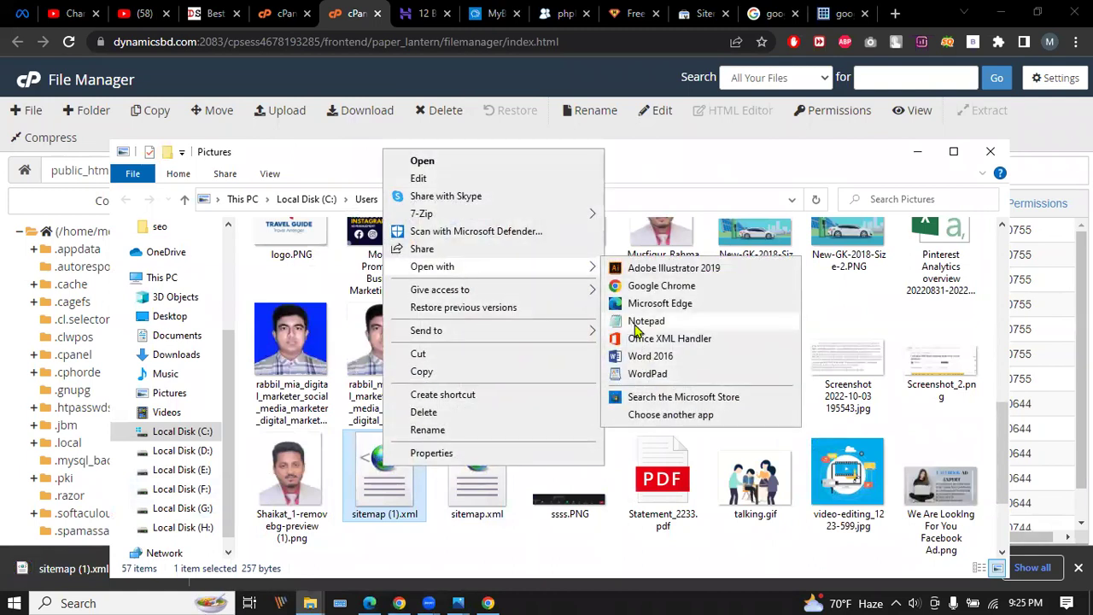
left_click(650, 323)
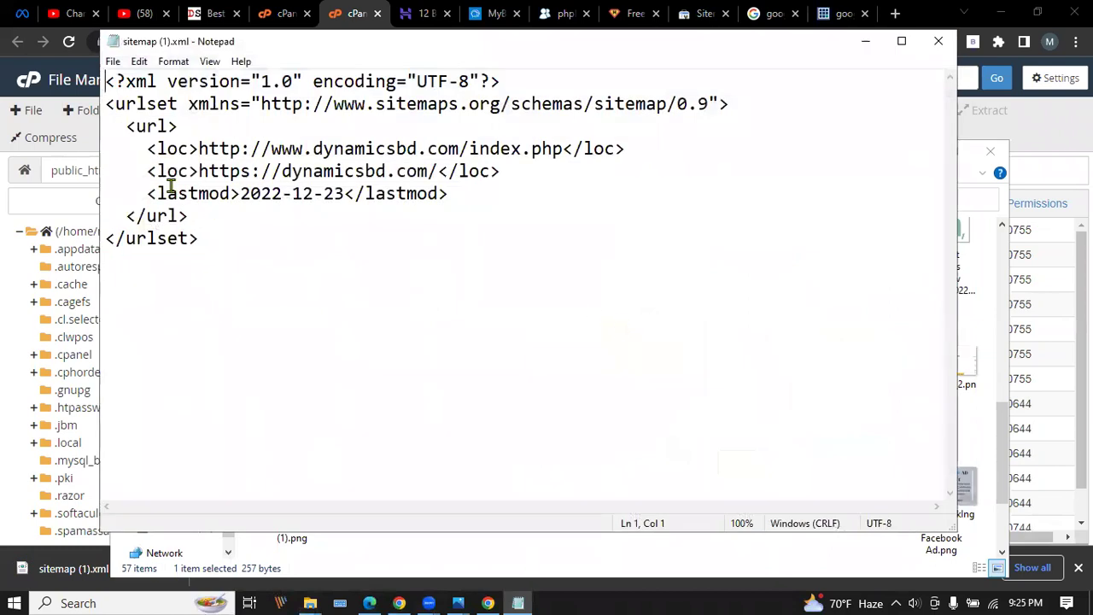
left_click_drag(116, 81, 196, 123)
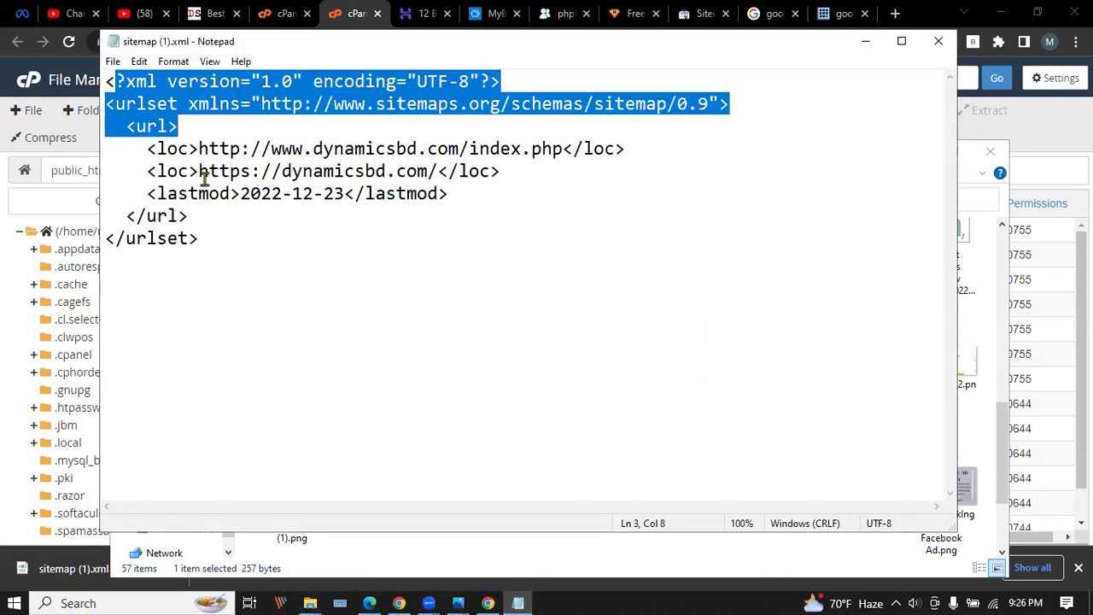
left_click(125, 215)
left_click_drag(125, 215, 231, 244)
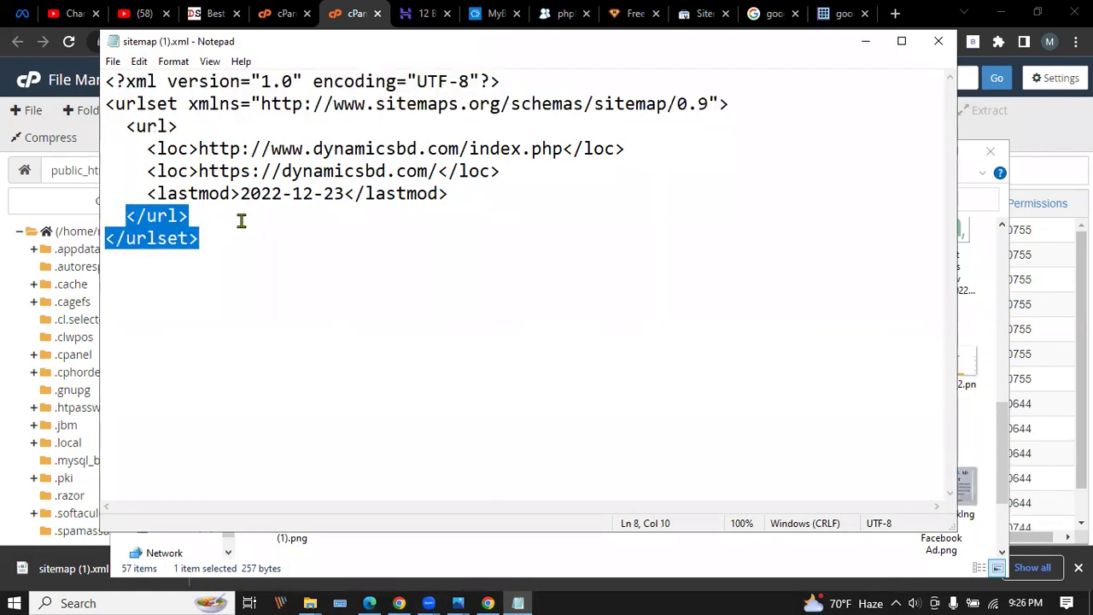
left_click_drag(563, 148, 247, 146)
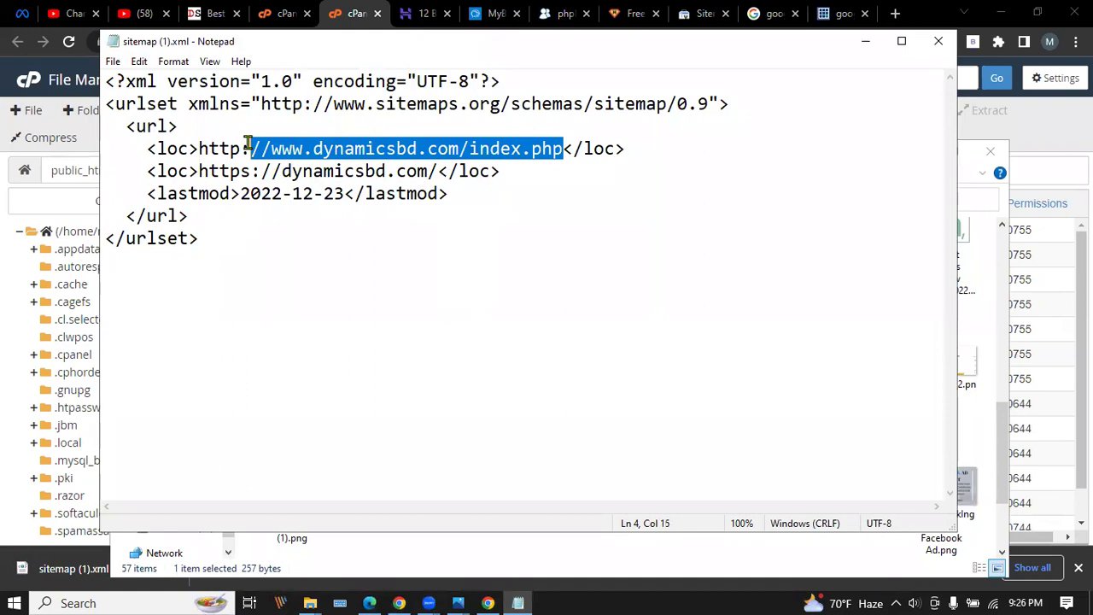
left_click(375, 149)
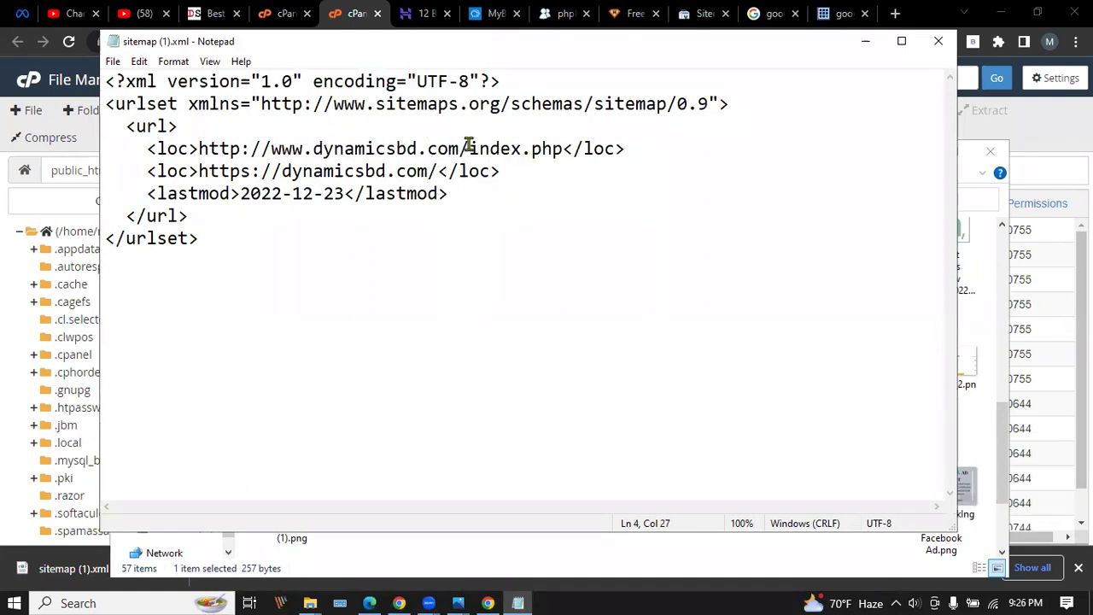
left_click_drag(563, 149, 253, 147)
left_click(536, 147)
Check index.php, the second URL's domain and the lastmod day 23, then close Notepad without saving.
left_click_drag(471, 149, 564, 148)
left_click(499, 149)
left_click_drag(469, 148, 565, 148)
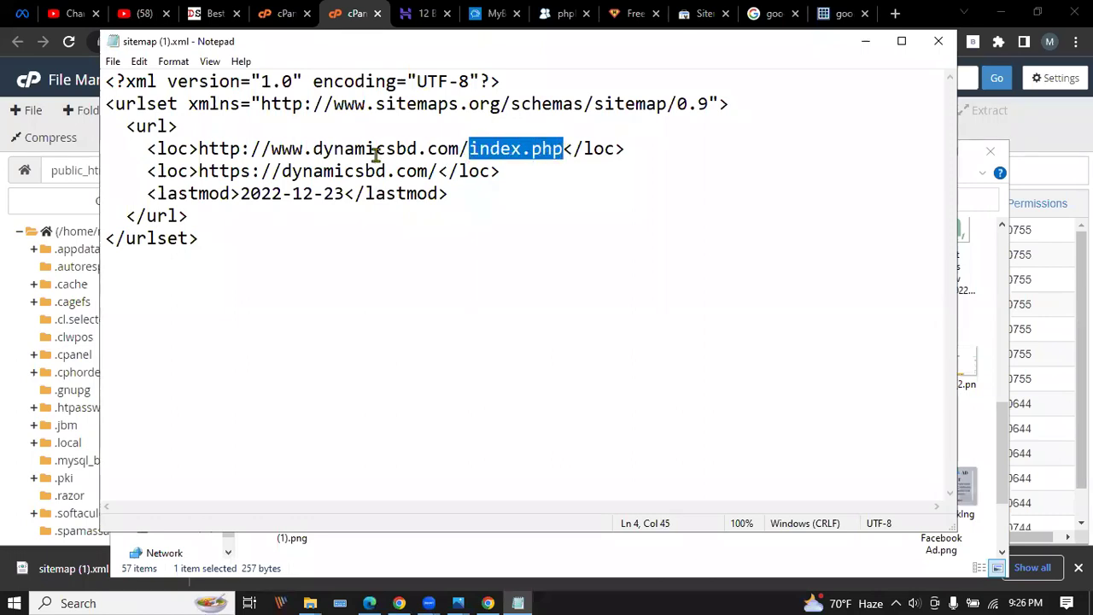
left_click_drag(281, 171, 406, 171)
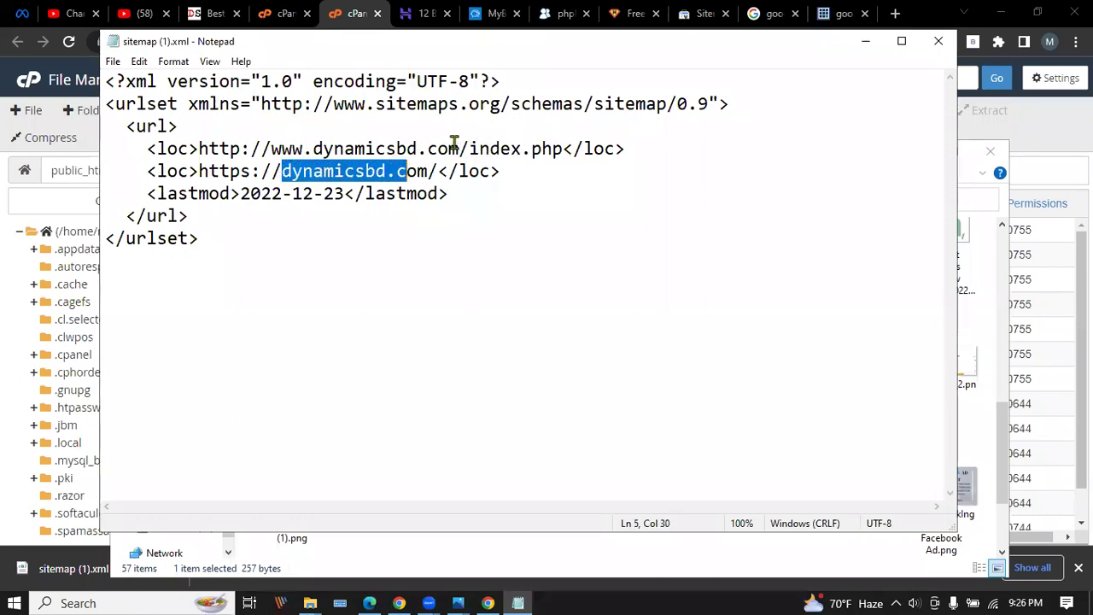
left_click_drag(460, 149, 262, 148)
left_click(394, 171)
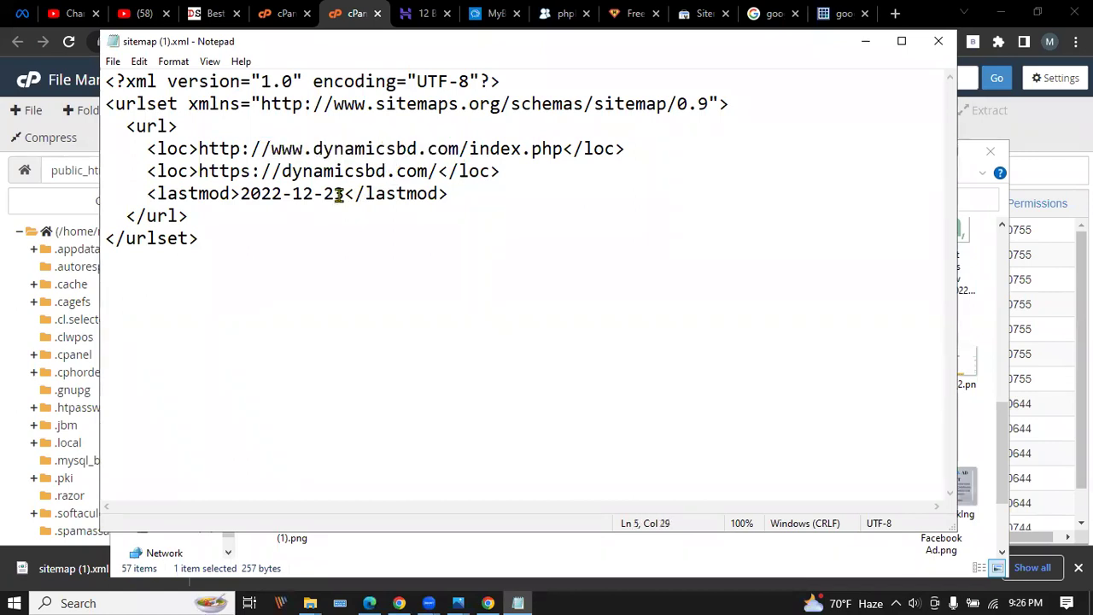
left_click_drag(344, 193, 325, 194)
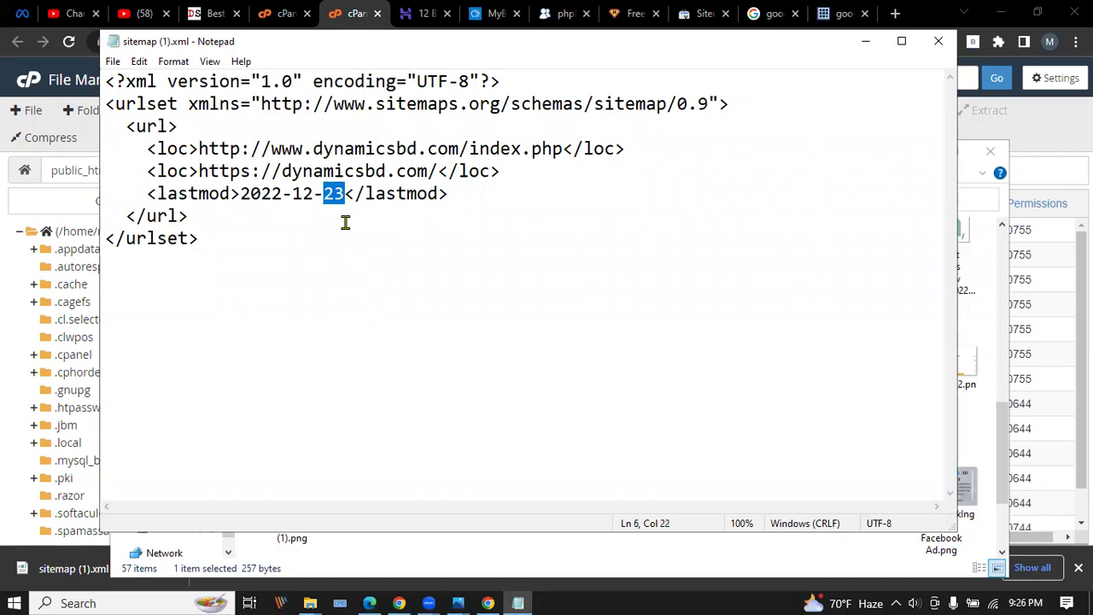
left_click(326, 194)
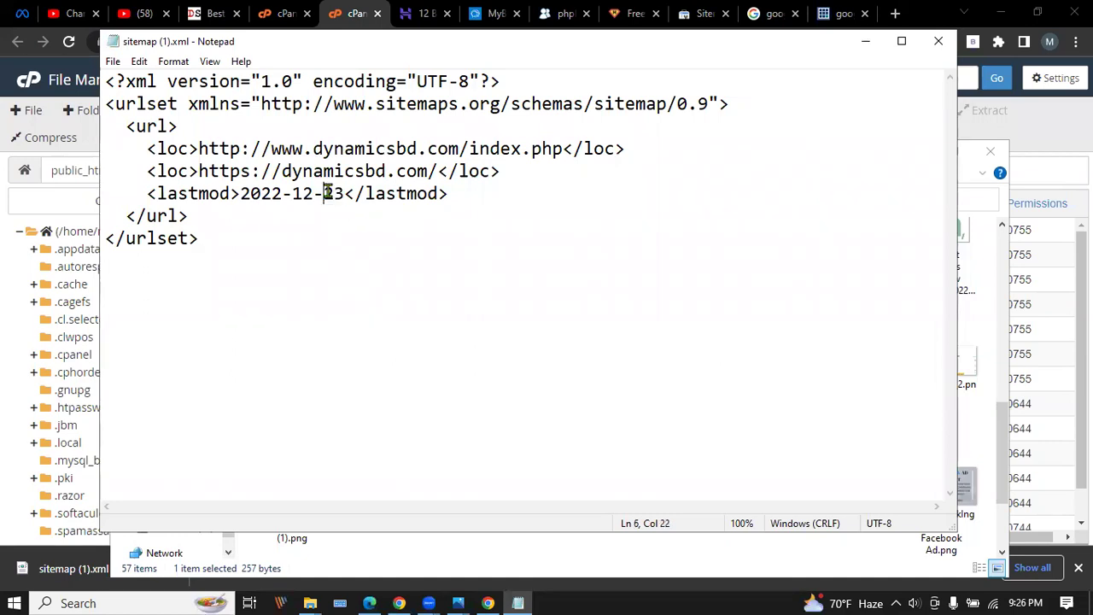
left_click(113, 61)
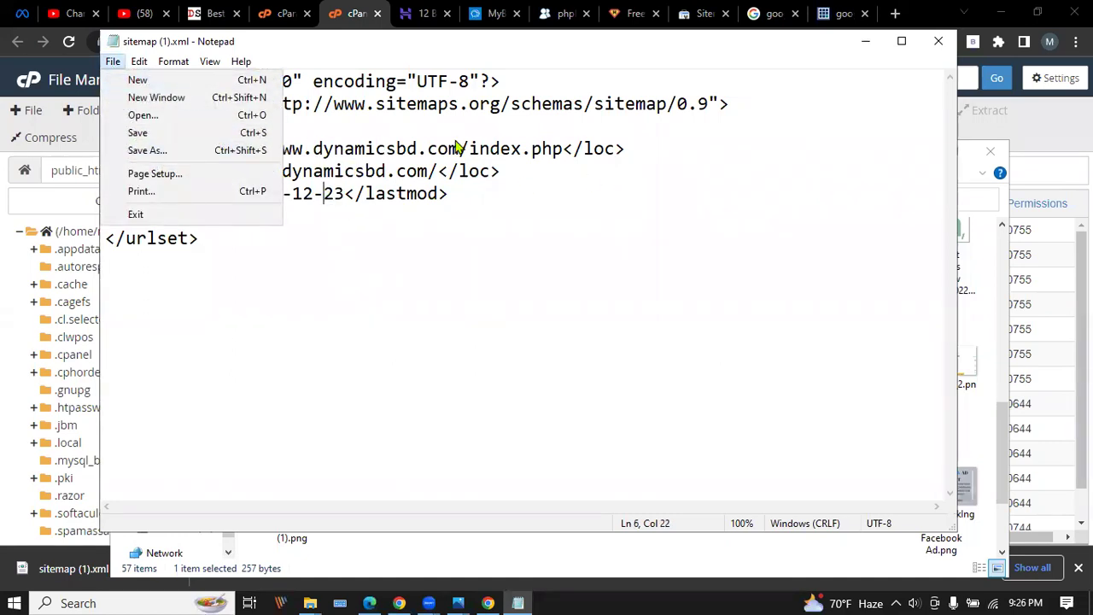
left_click(614, 201)
left_click(938, 41)
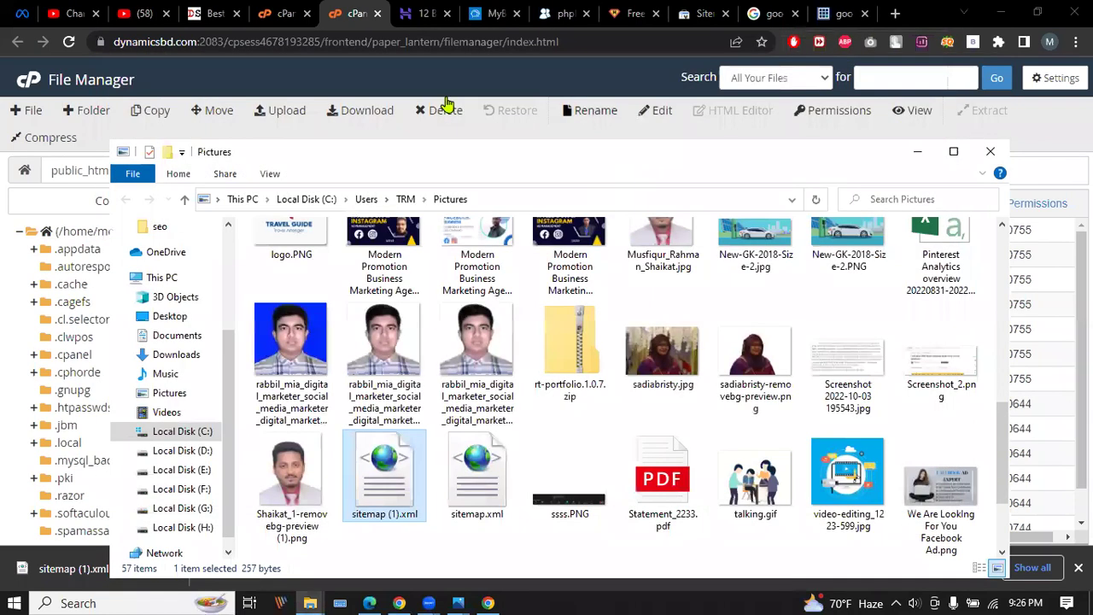
Close Pictures, cancel an upload, return to public_html, then focus Search Console's new-sitemap field.
left_click(989, 151)
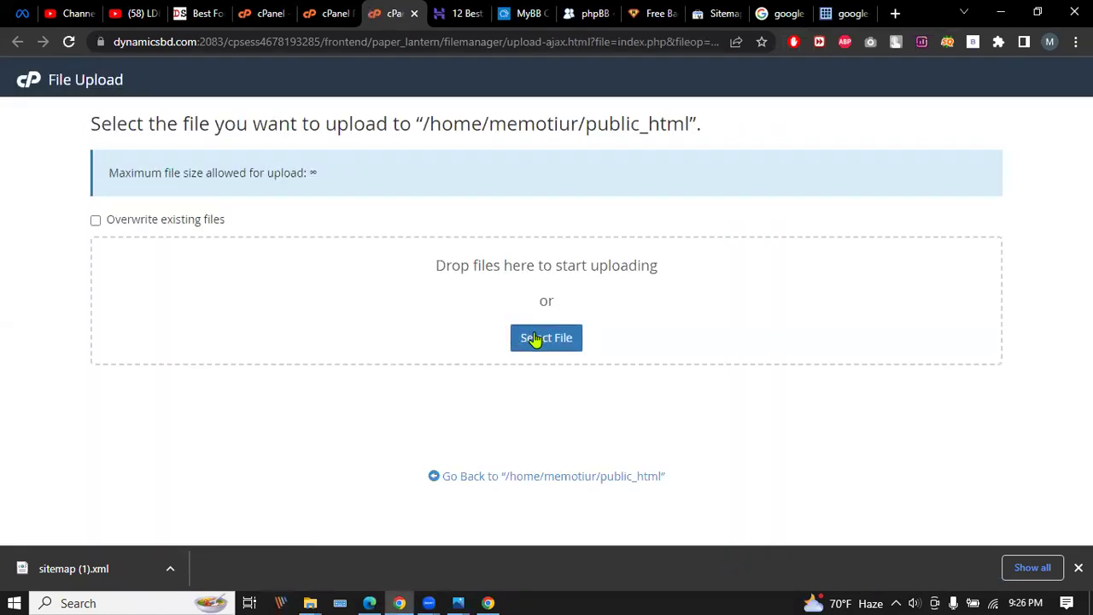
left_click(537, 337)
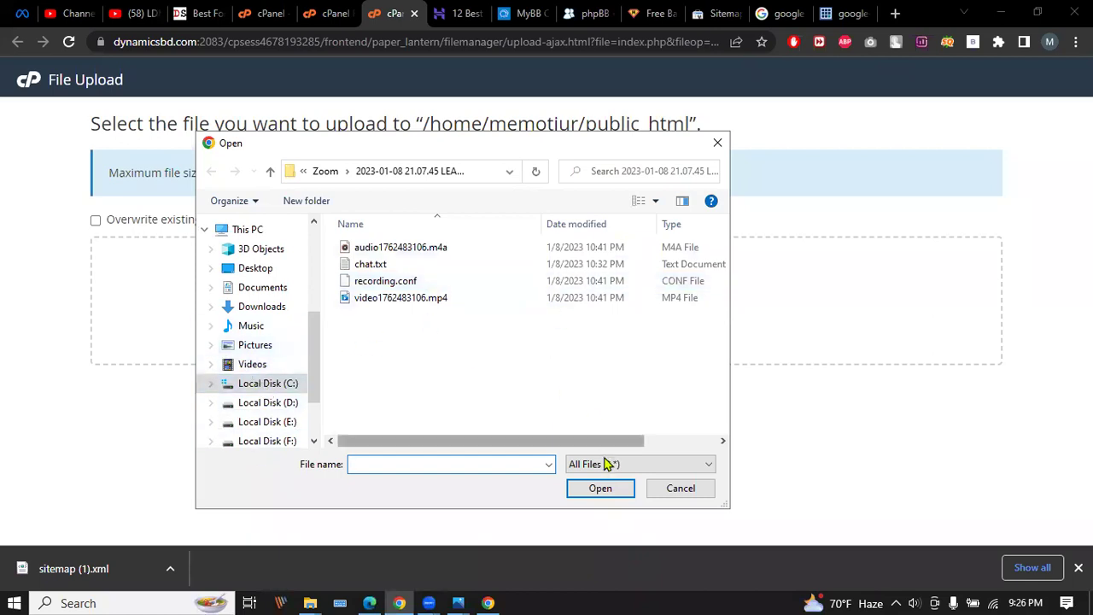
left_click(717, 143)
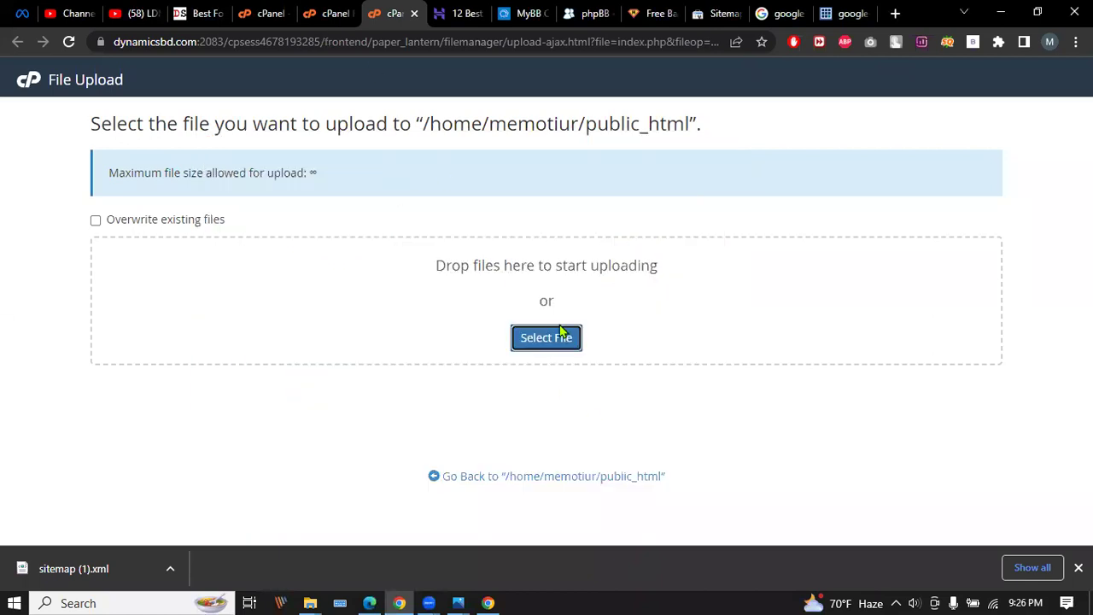
left_click(517, 476)
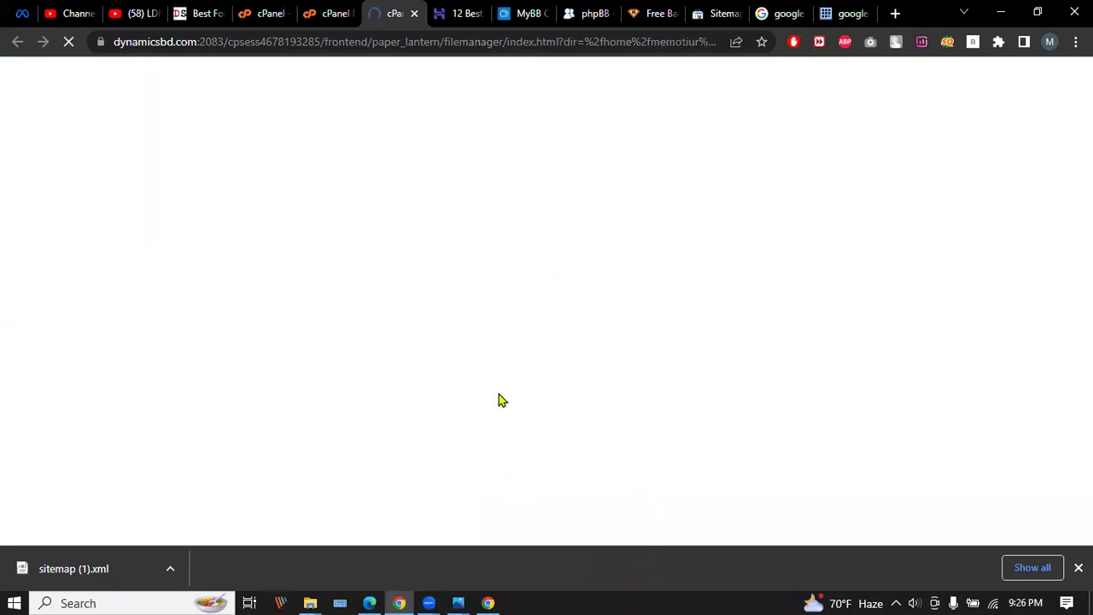
scroll(350, 461, "down", 1)
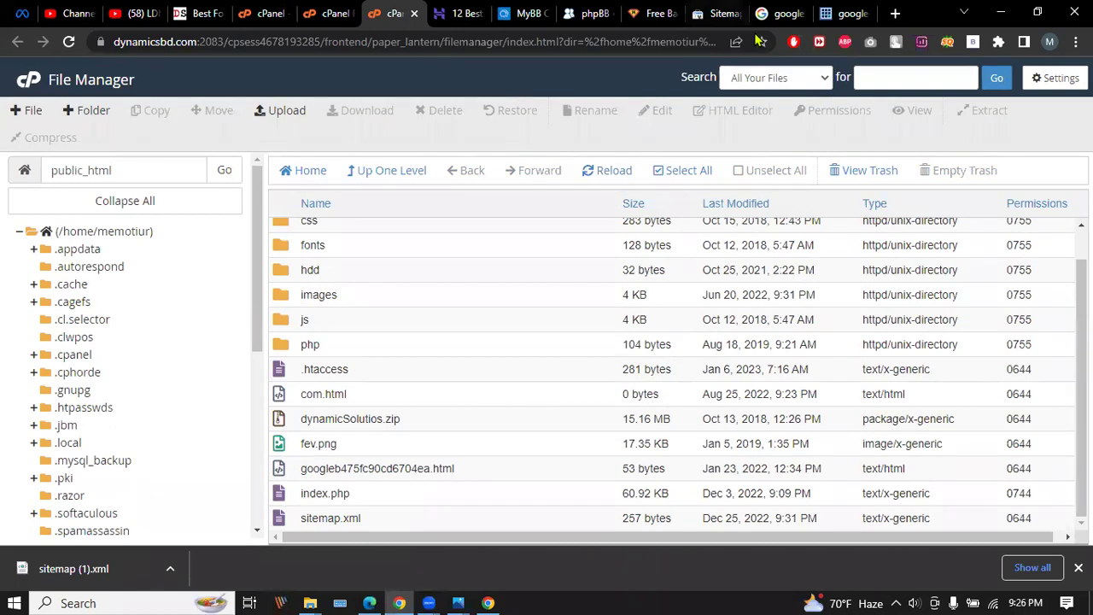
left_click(715, 13)
left_click(452, 250)
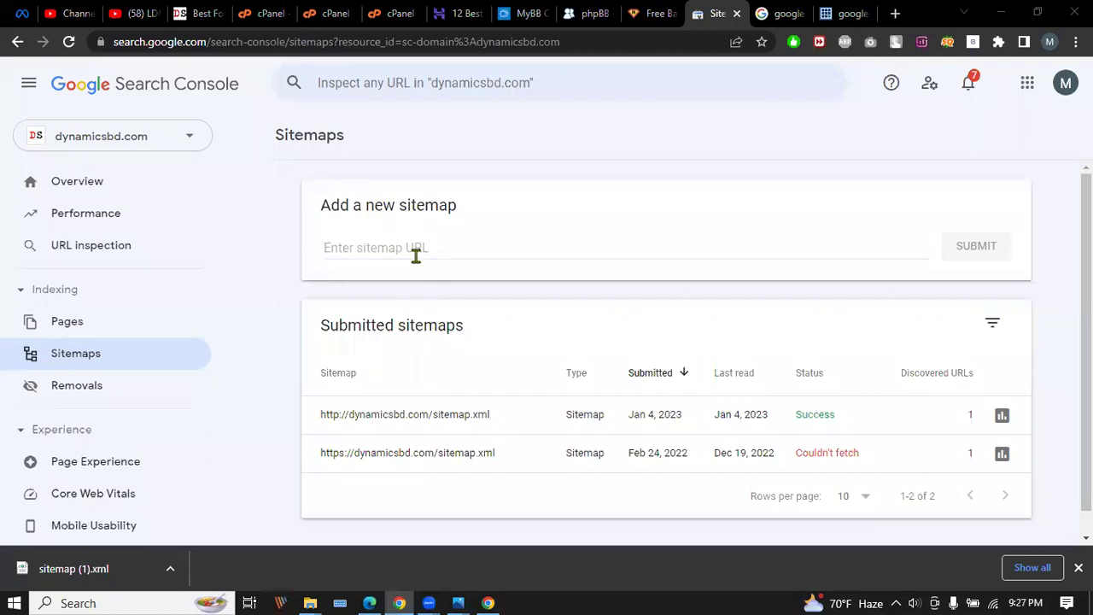
Load dynamicsbd.com/sitemap.xml on the website tab to check its two URLs, then return to Sitemaps.
left_click(204, 19)
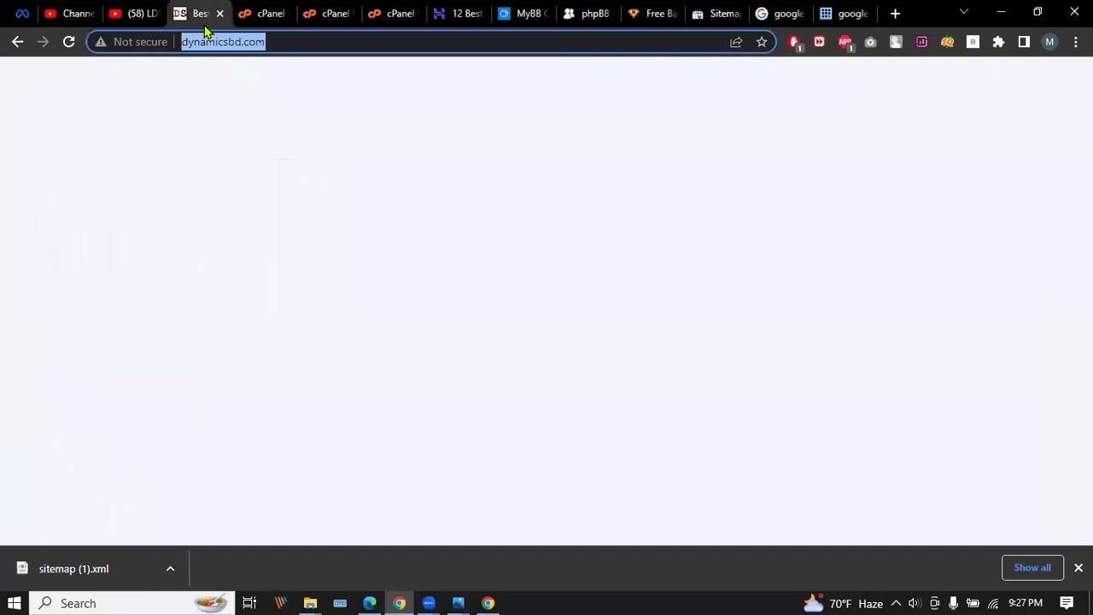
left_click(293, 42)
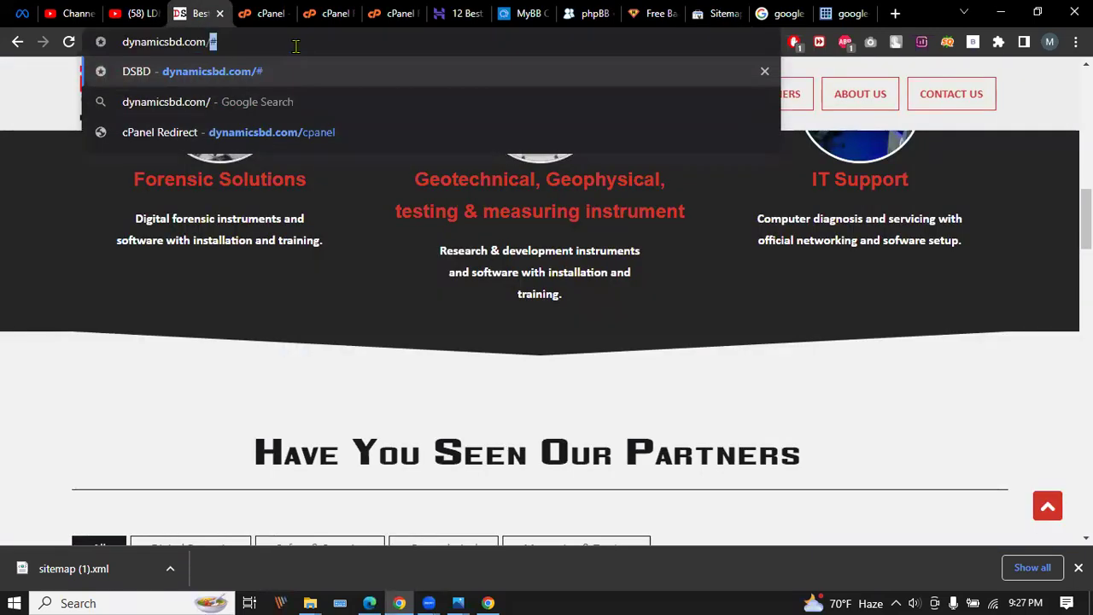
type("sitemap")
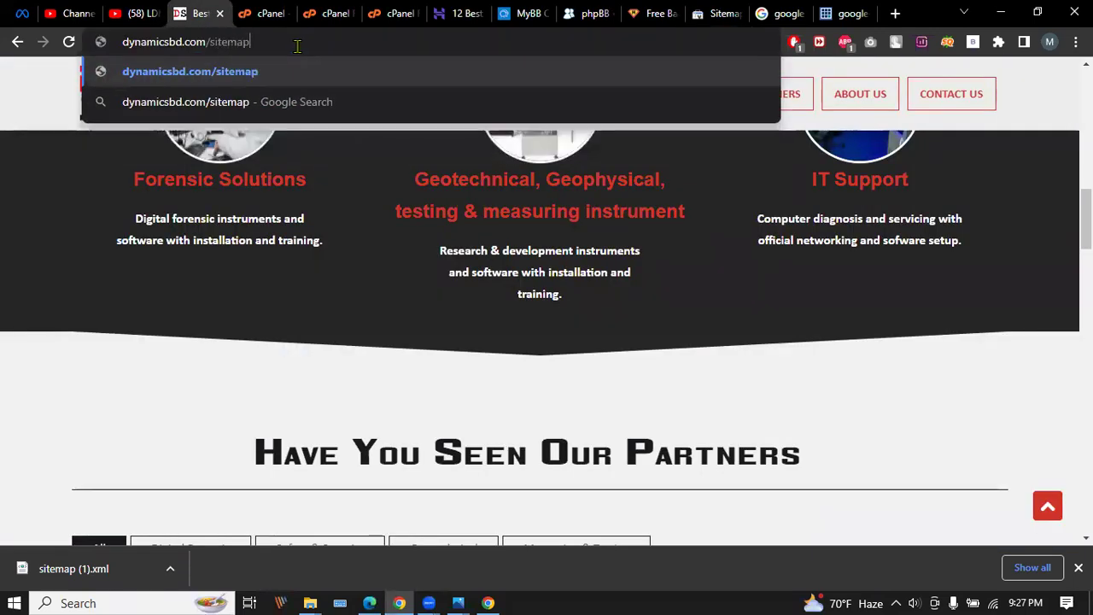
type(".")
type("xml")
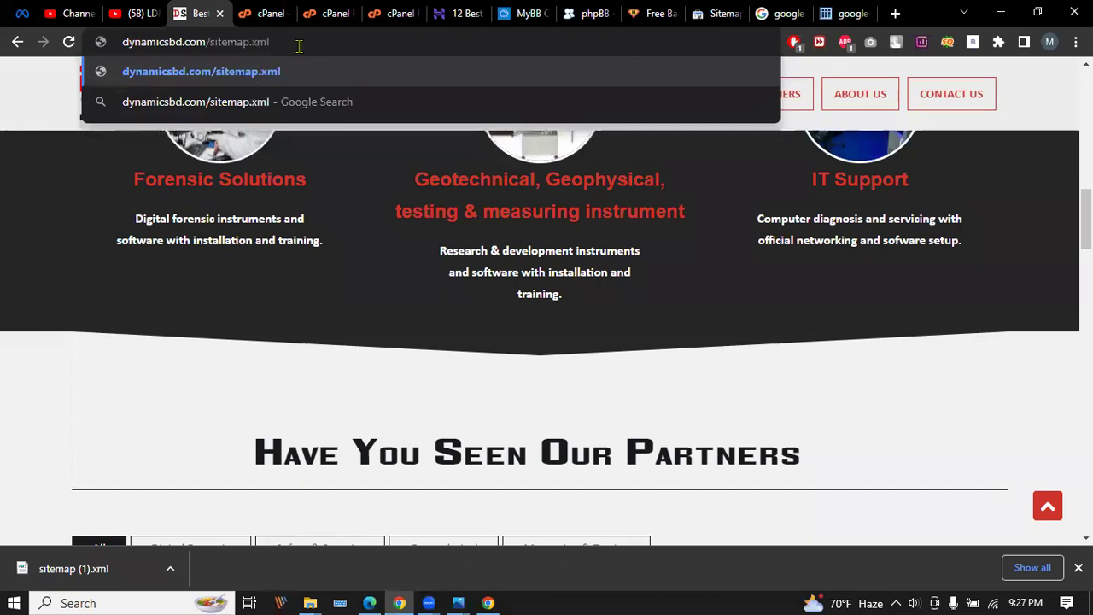
key("Return")
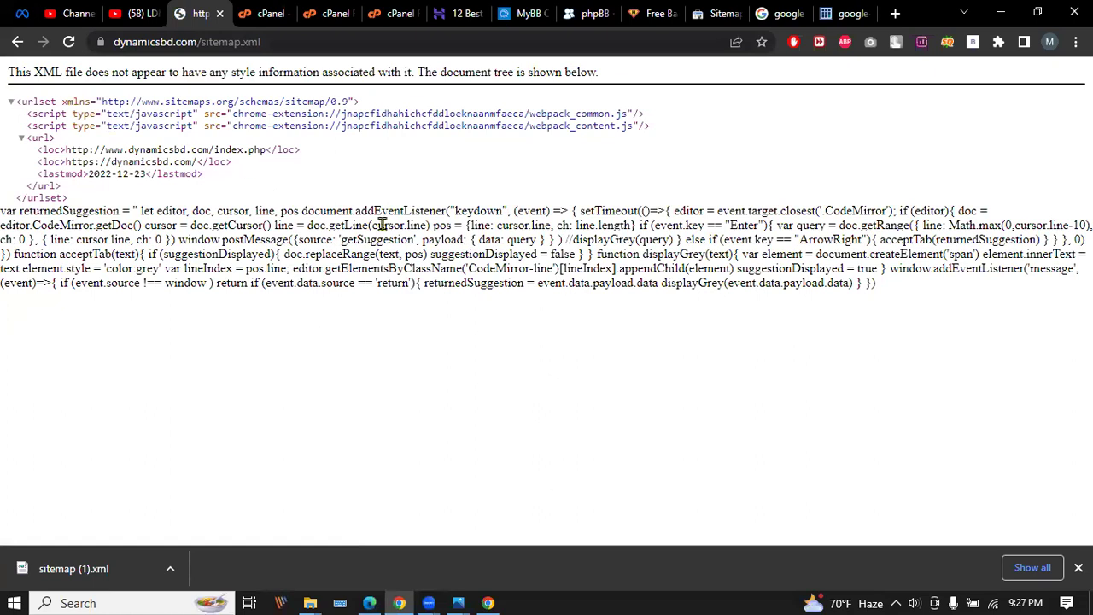
left_click(283, 40)
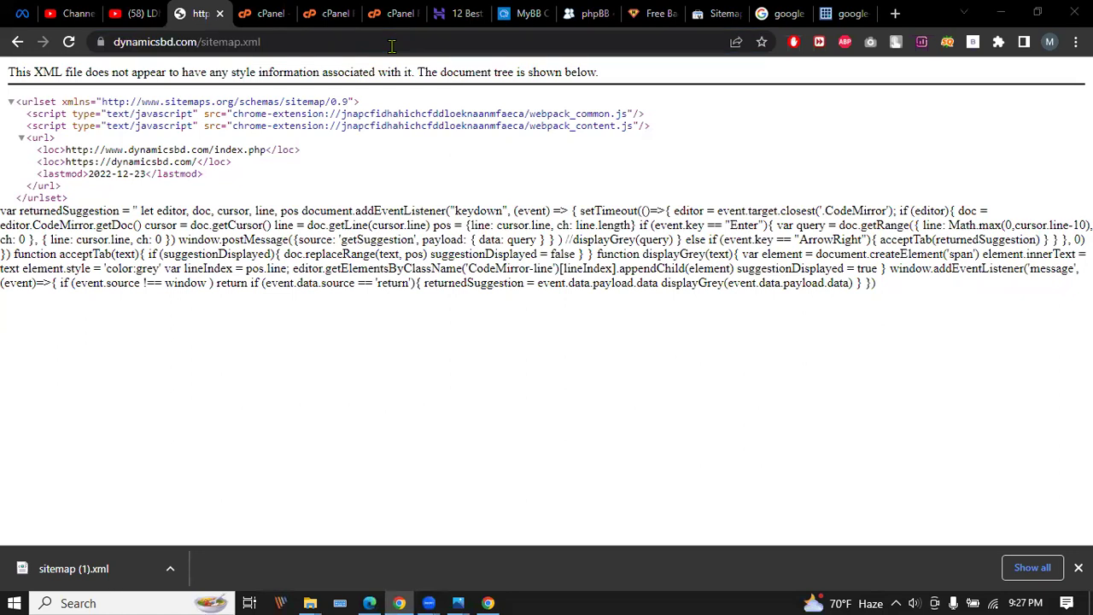
left_click(714, 14)
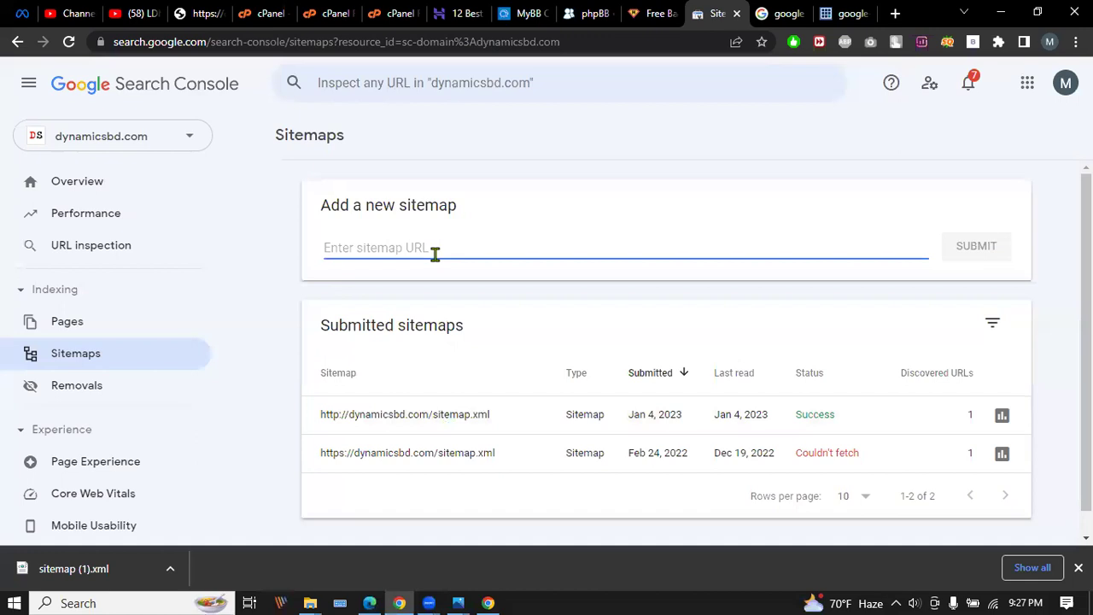
type("http://dynamicsbd")
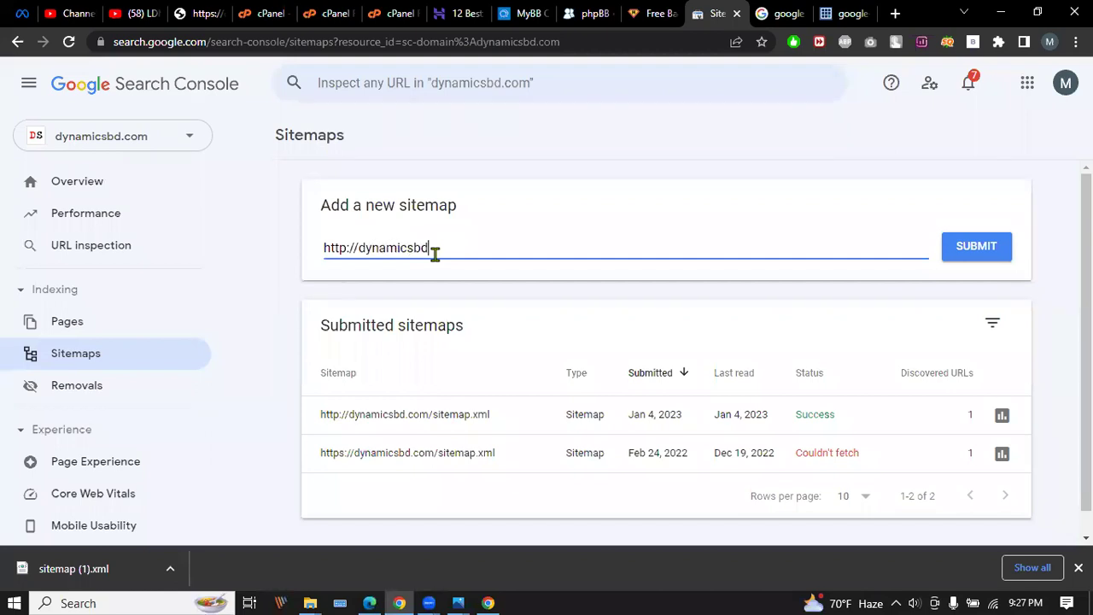
type("om/sitemap.xml")
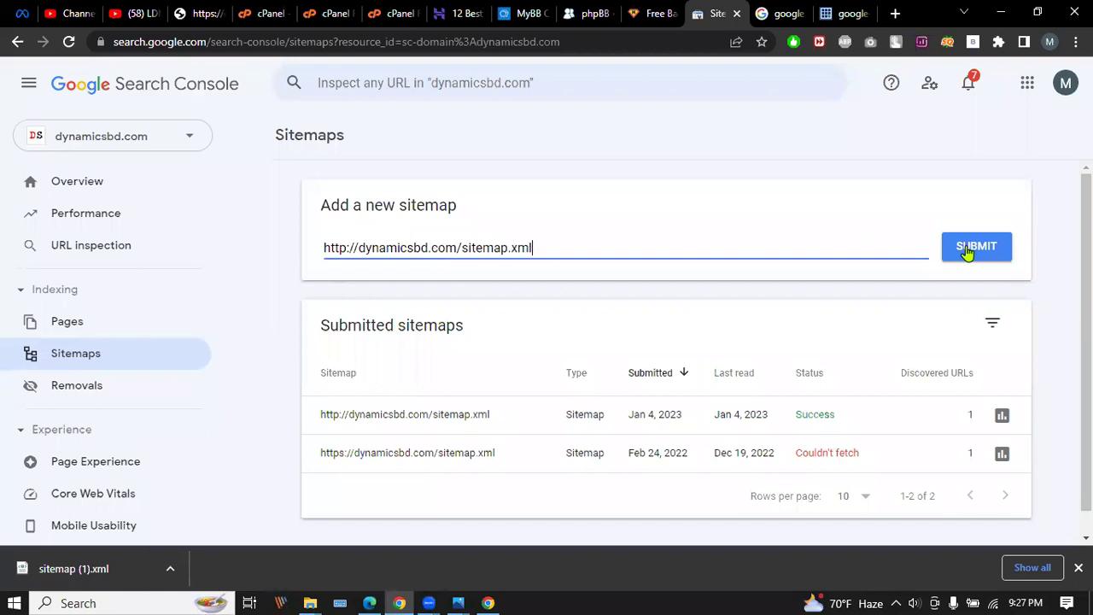
left_click(971, 252)
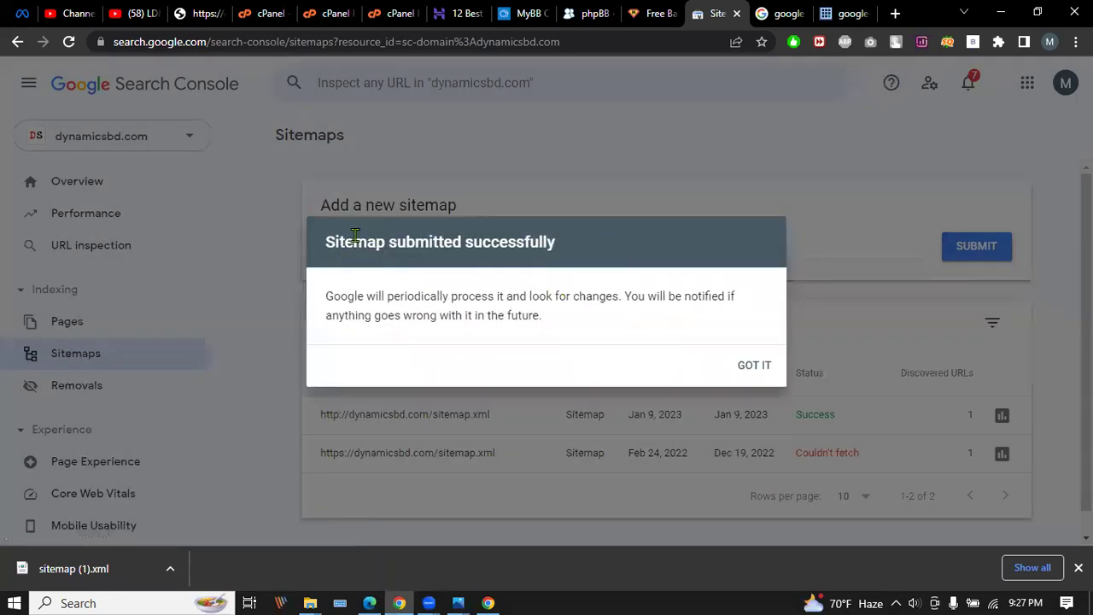
left_click(751, 365)
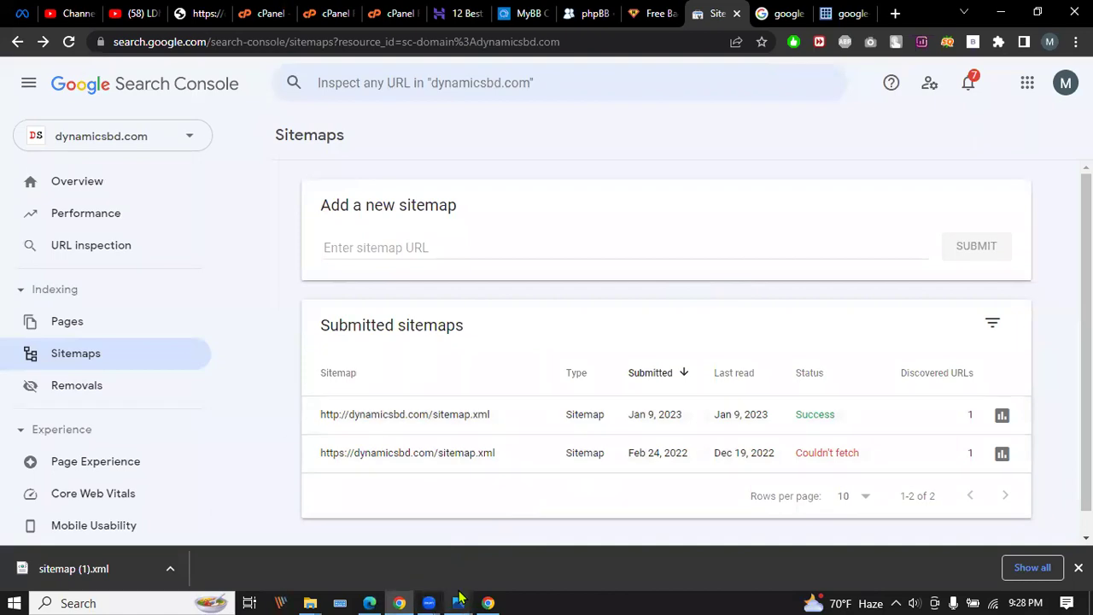
View the important-seo-types.jpg SEO diagram in Photos, then minimize it and dismiss Chrome's download bar.
mouse_move(458, 602)
left_click(537, 521)
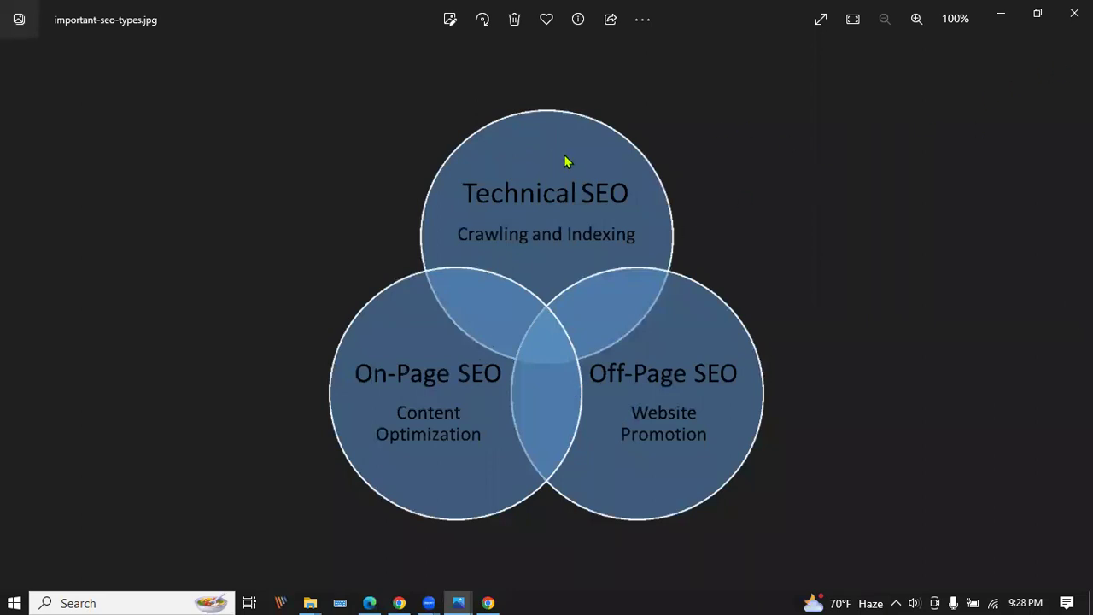
left_click(1000, 13)
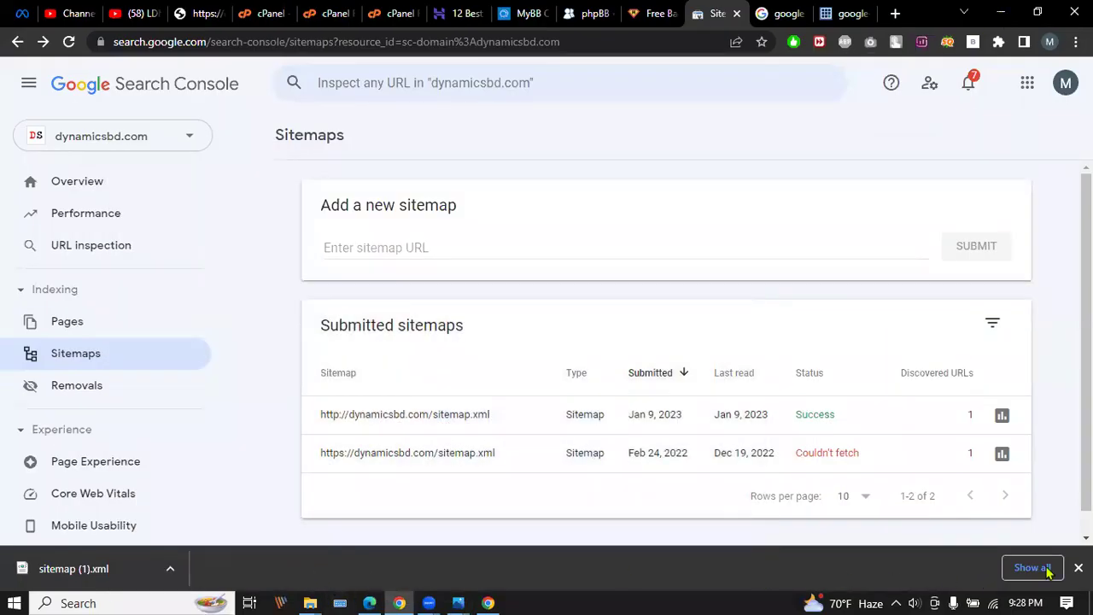
left_click(1078, 567)
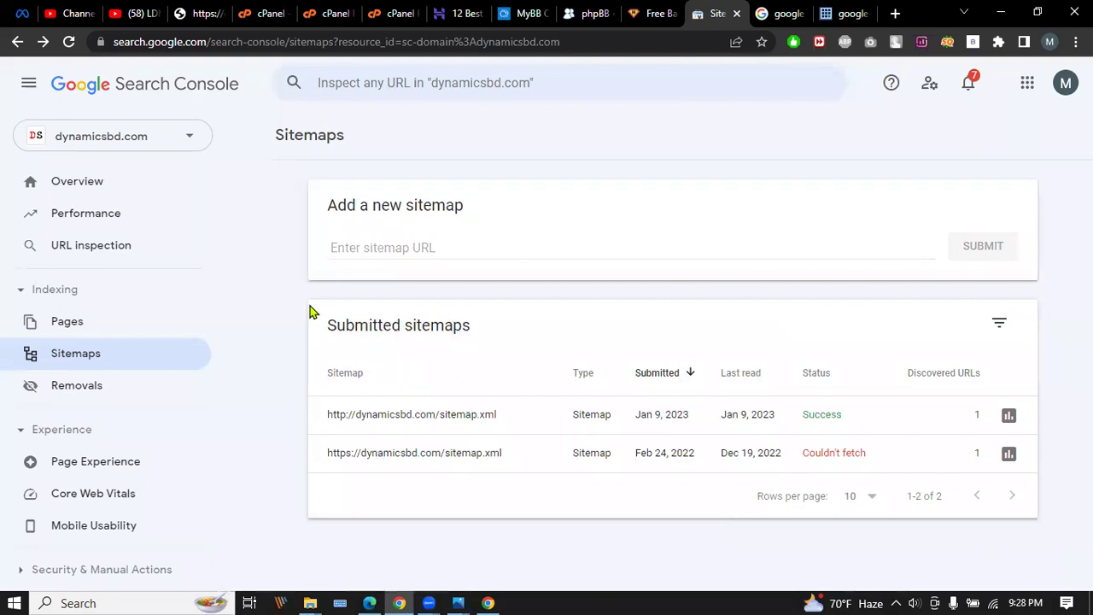
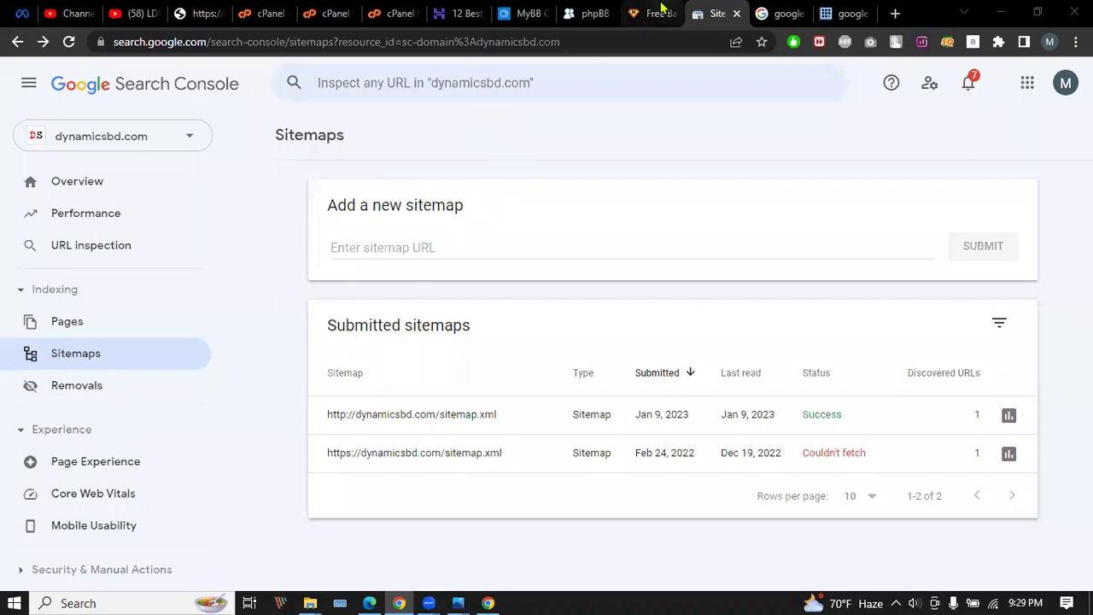
Strip sitemap.xml from the address to load and browse the dynamicsbd.com home page.
left_click(655, 13)
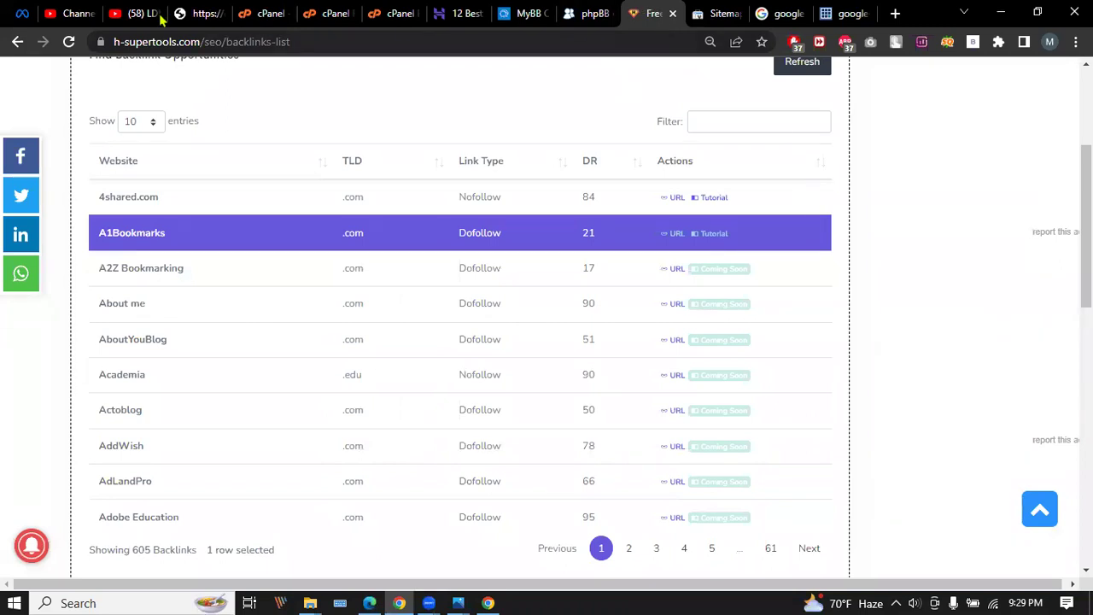
left_click(204, 12)
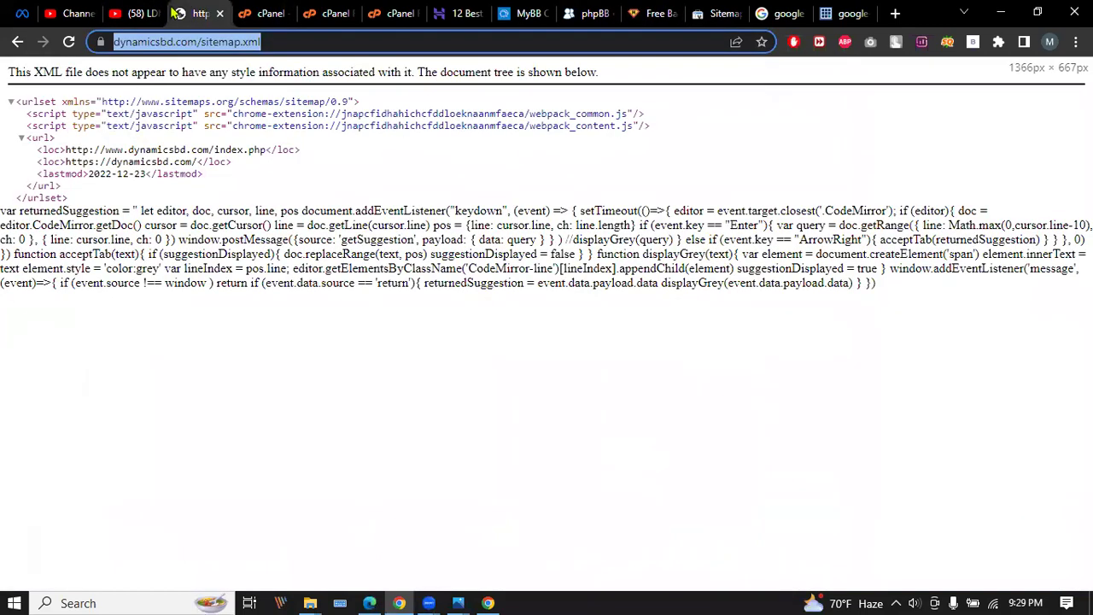
left_click_drag(297, 42, 239, 43)
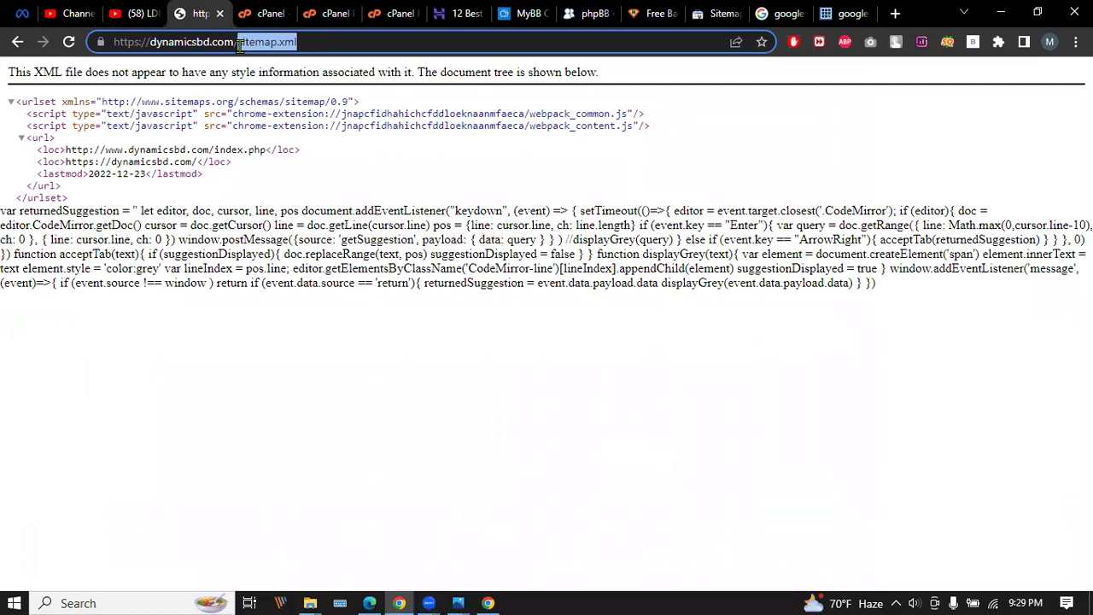
key("BackSpace")
key("Return")
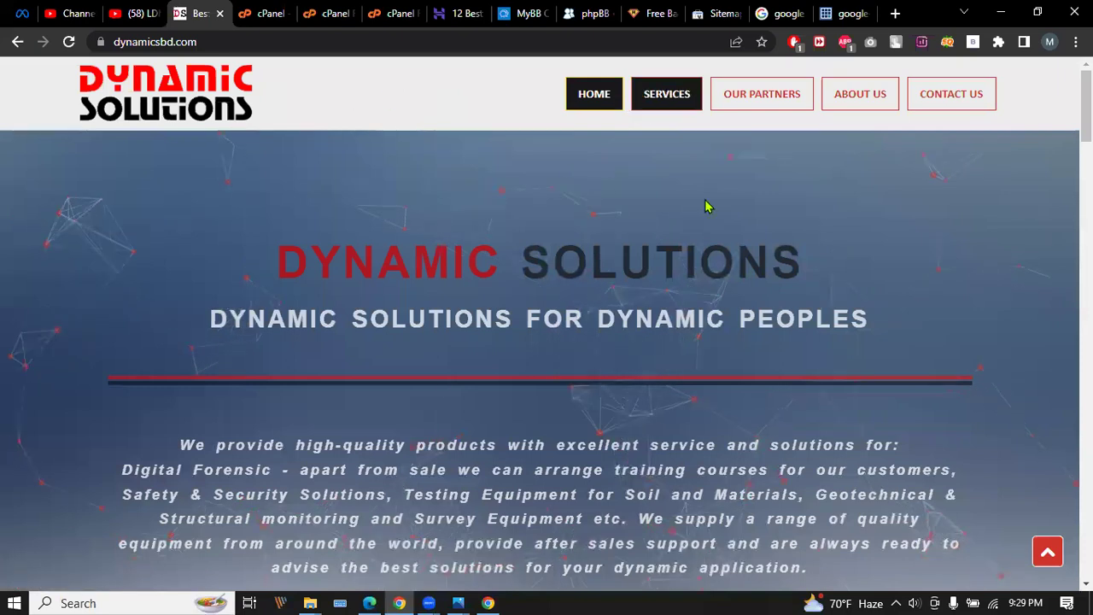
scroll(615, 349, "down", 8)
scroll(617, 343, "up", 10)
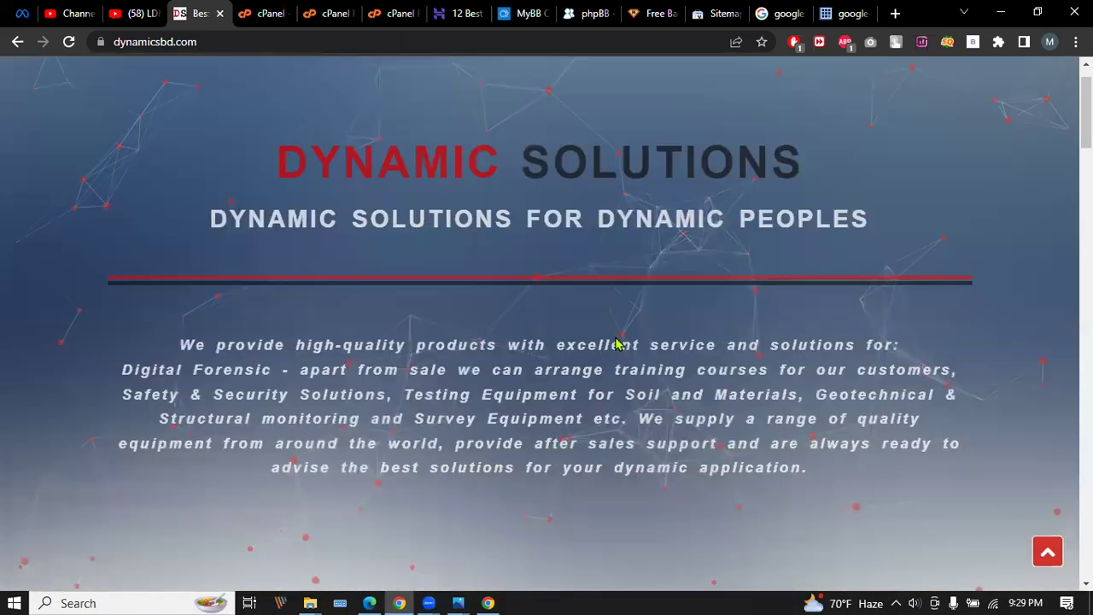
scroll(527, 231, "down", 1)
scroll(527, 230, "down", 1)
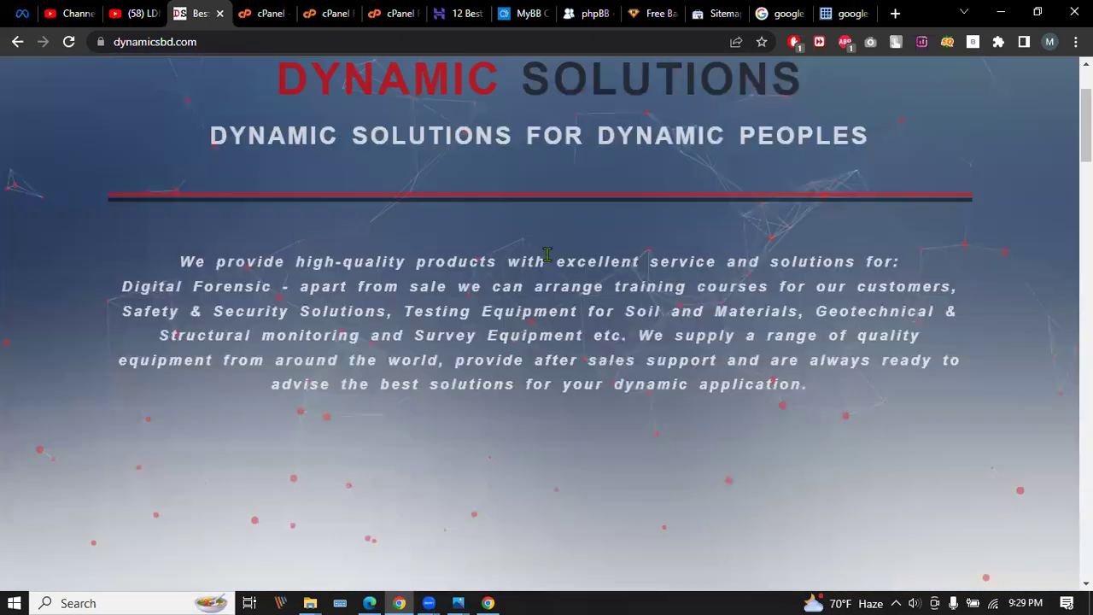
scroll(563, 324, "up", 3)
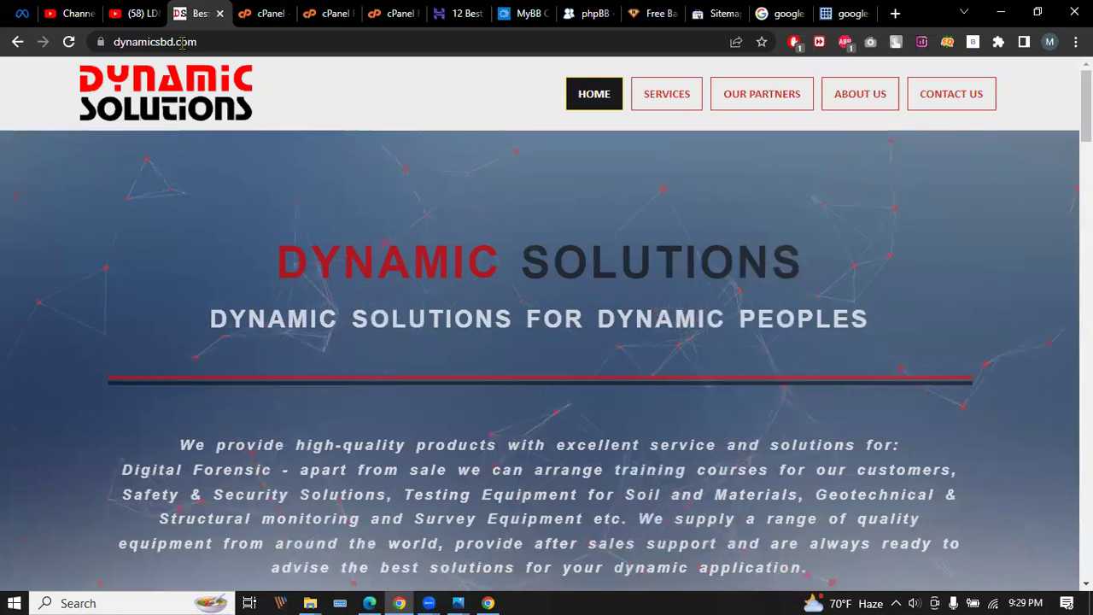
Minimize the Chrome, Facebook and DevTools windows, then open SEO Audit.xlsx from the seo folder.
left_click(1000, 13)
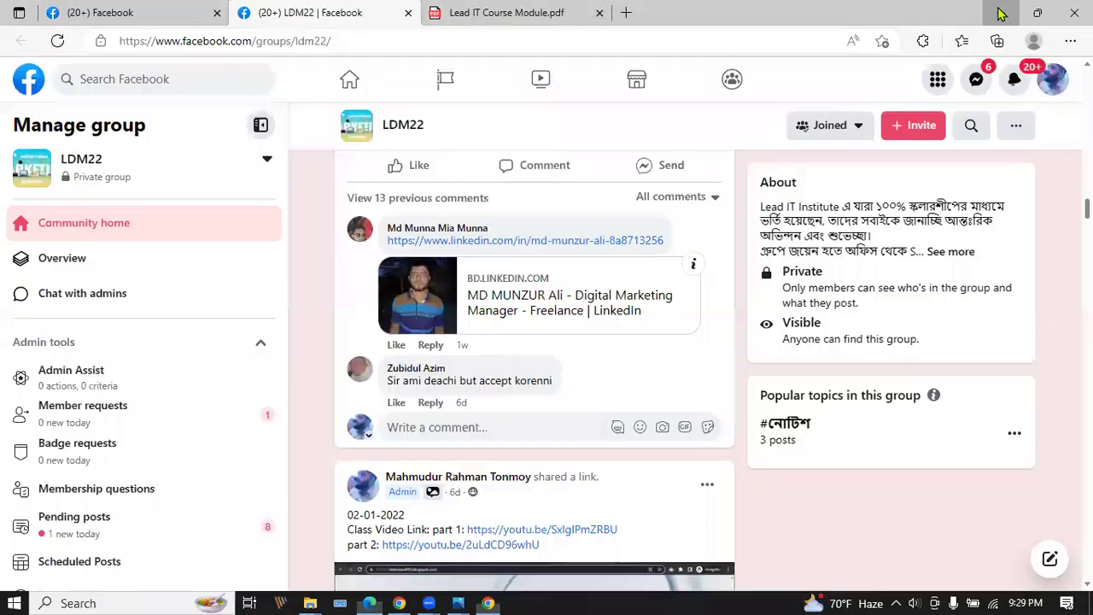
left_click(1001, 13)
left_click(1007, 69)
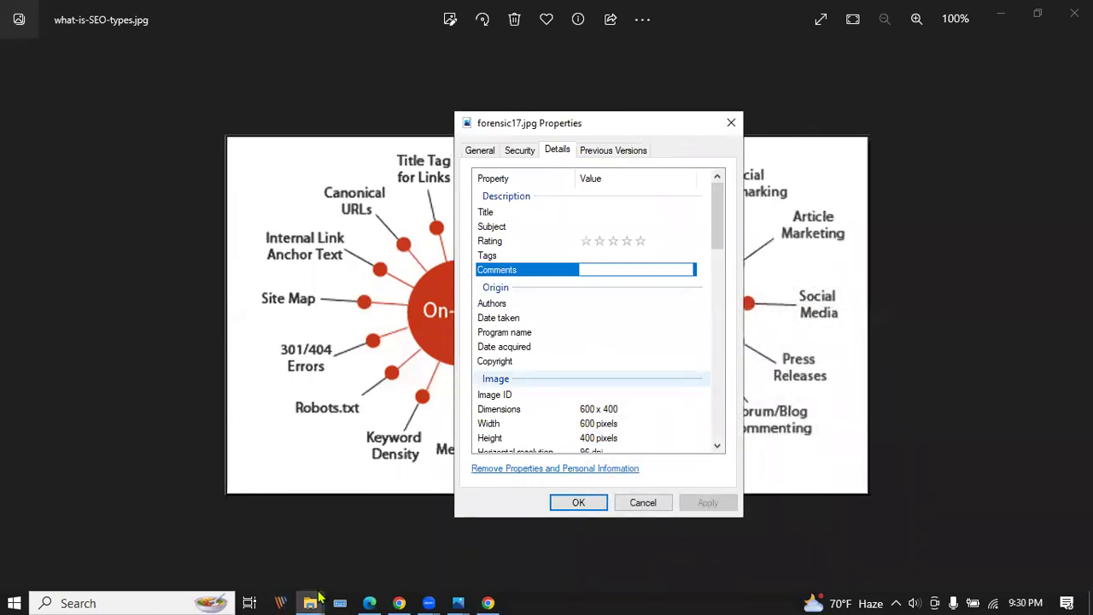
mouse_move(317, 598)
left_click(268, 524)
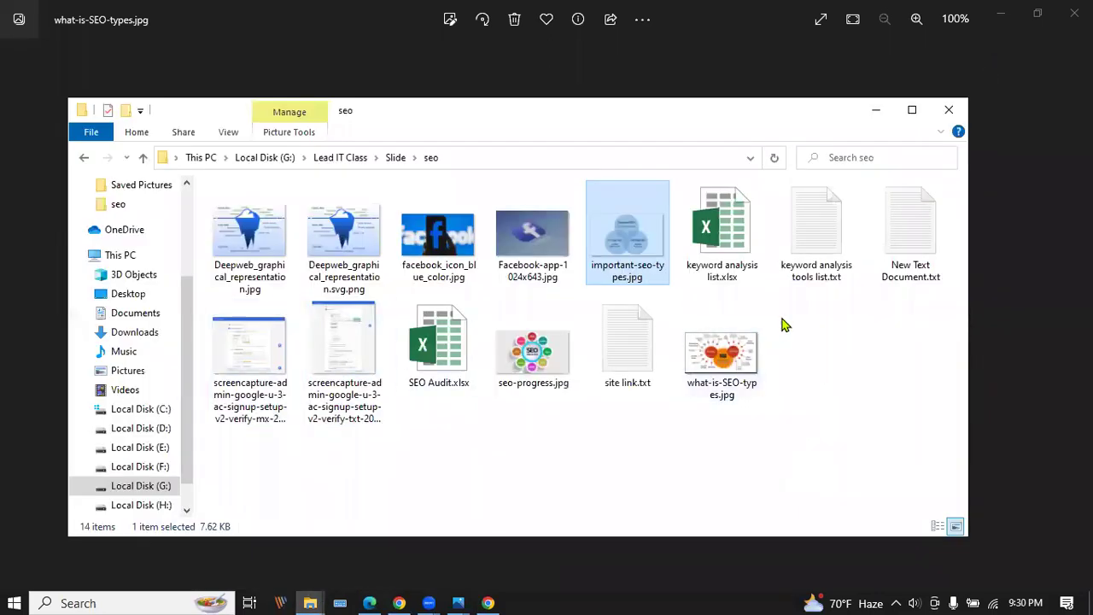
left_click(441, 353)
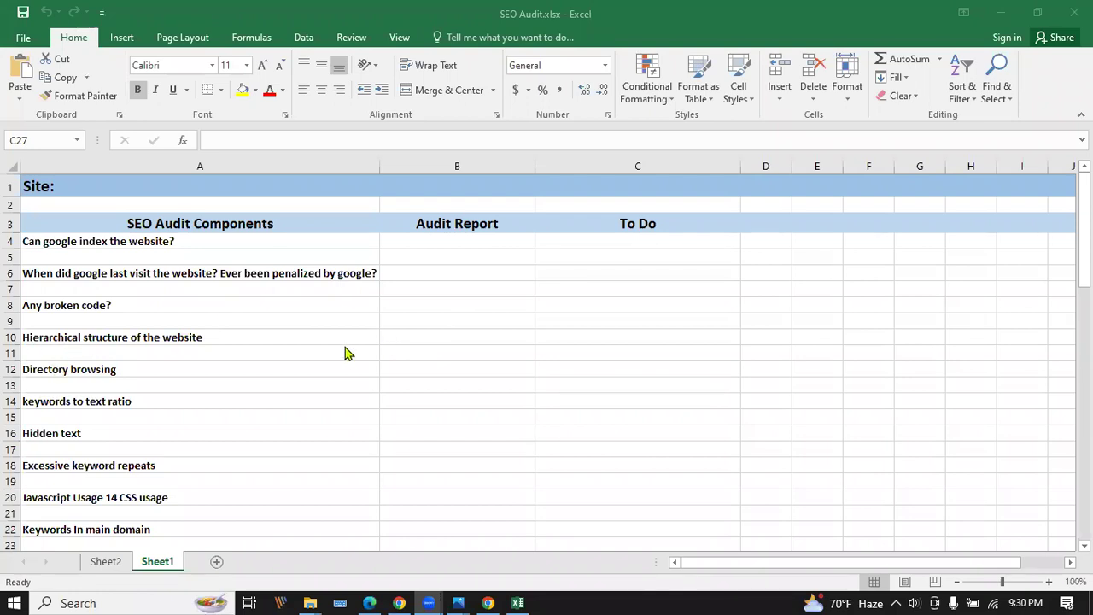
Scroll through the SEO Audit checklist on Sheet1 and back, then minimize Excel.
scroll(195, 282, "down", 9)
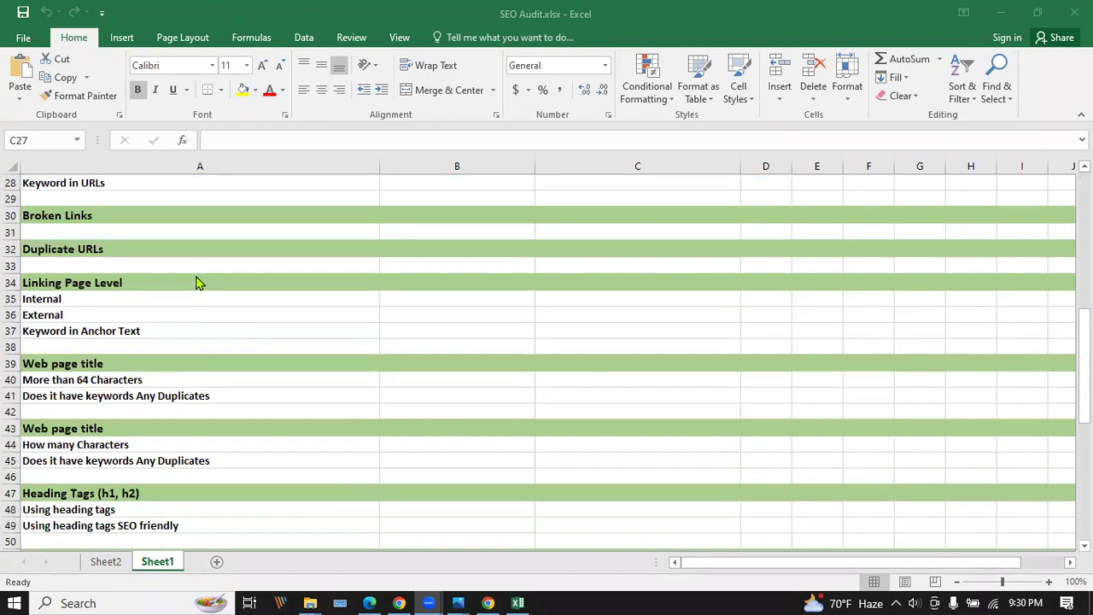
scroll(197, 282, "down", 10)
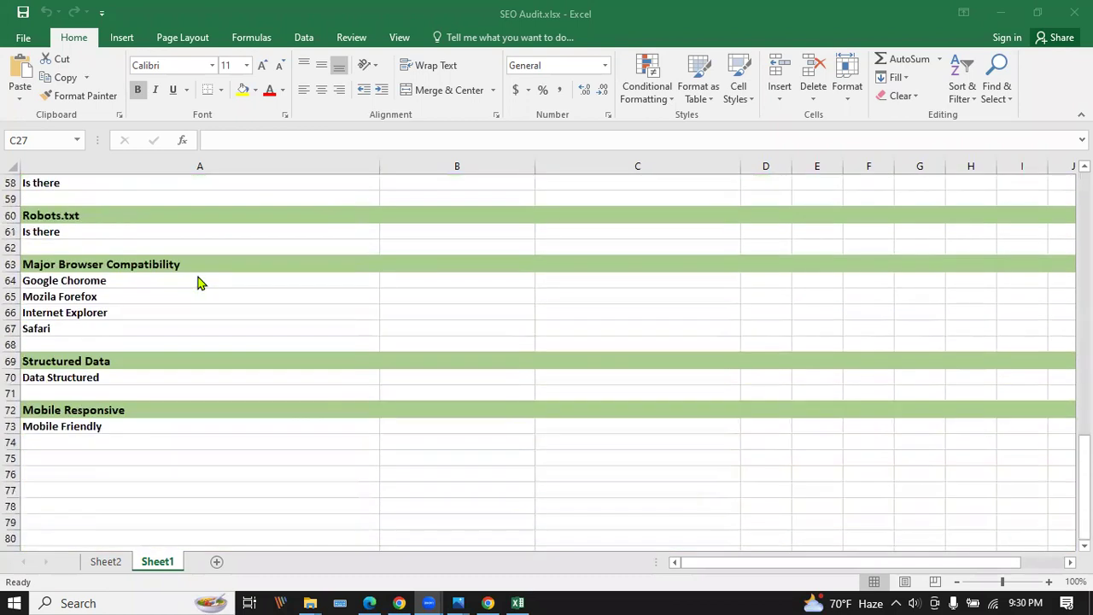
scroll(197, 283, "down", 2)
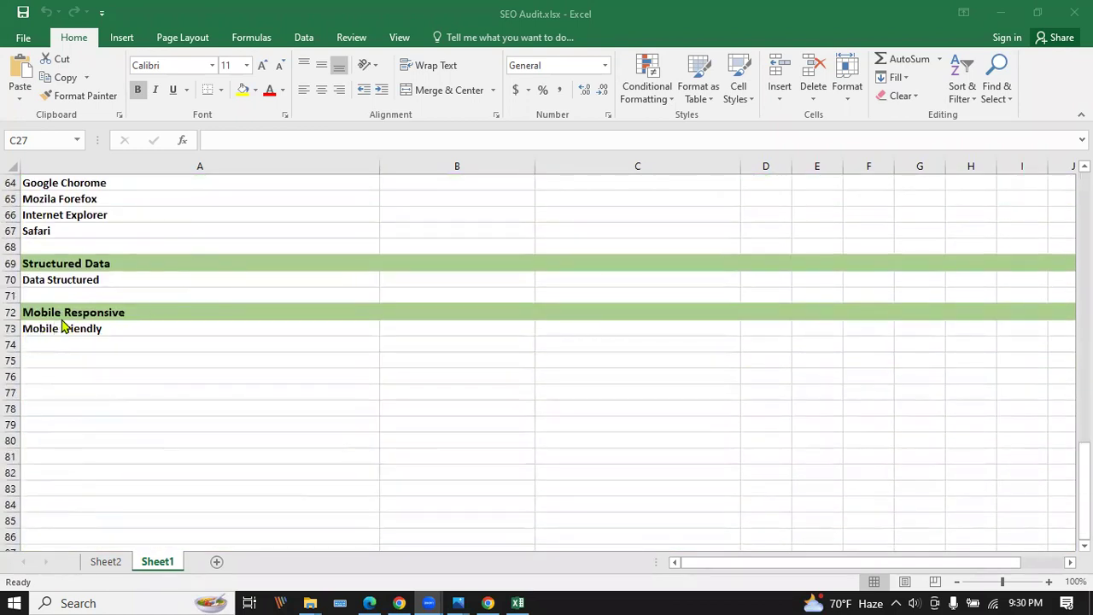
scroll(61, 331, "up", 4)
scroll(29, 329, "down", 5)
scroll(63, 330, "down", 4)
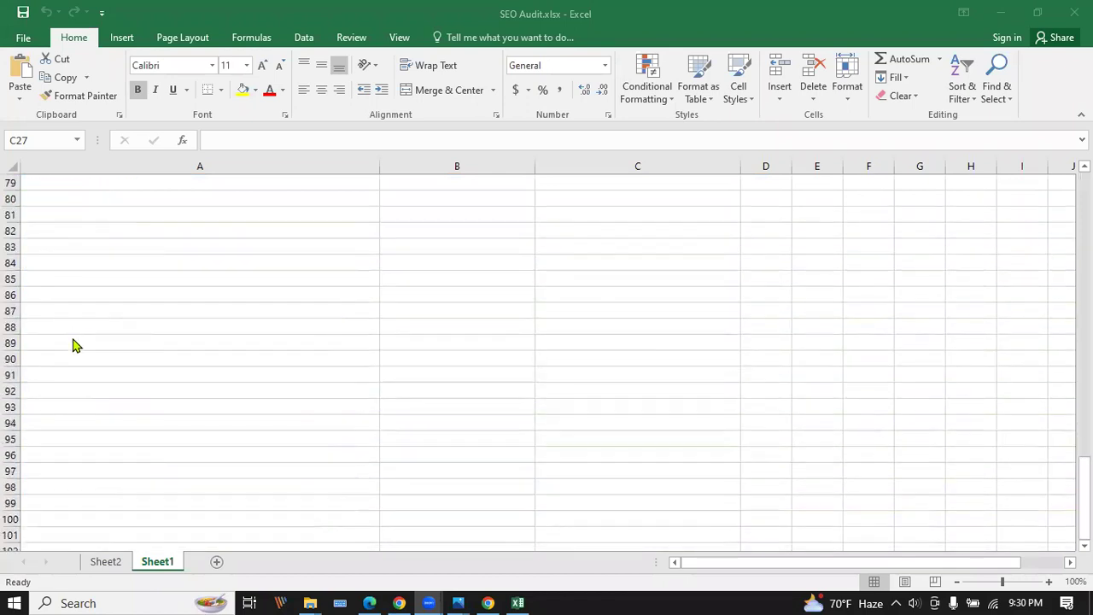
scroll(73, 344, "up", 10)
scroll(135, 398, "up", 3)
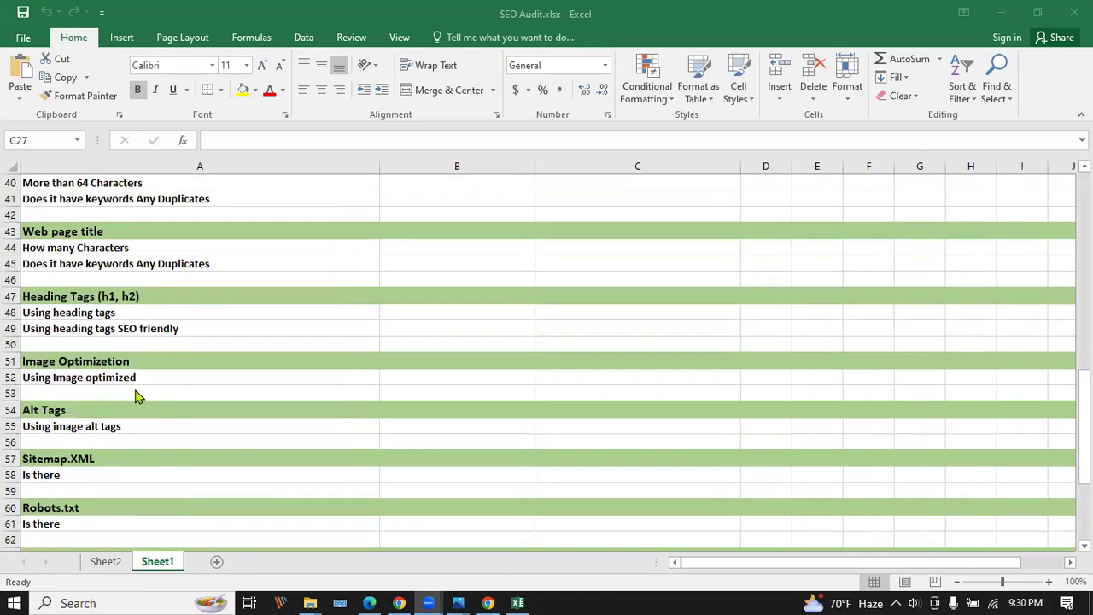
scroll(142, 395, "up", 13)
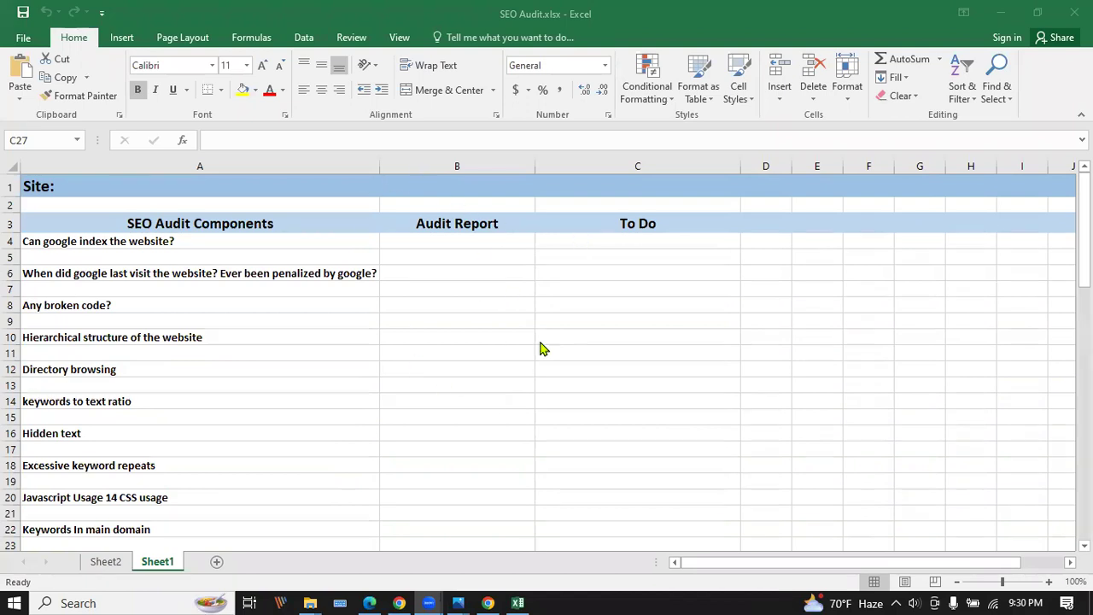
left_click(1003, 17)
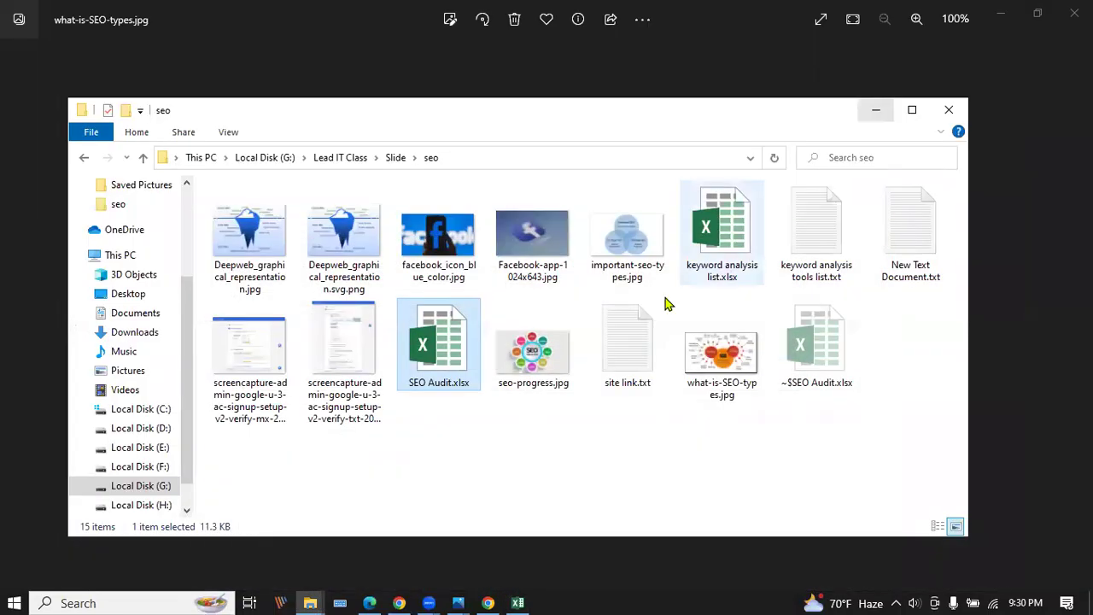
Return to the H-supertools Free Backlinks List tab and launch SEO Analyzer from the SEO menu.
left_click(398, 603)
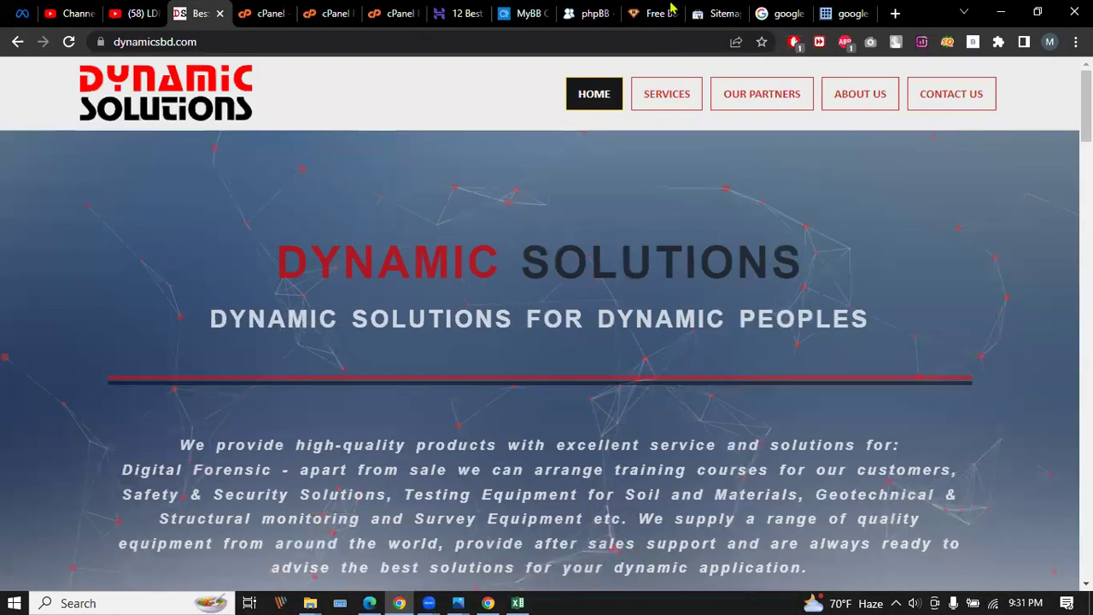
left_click(655, 13)
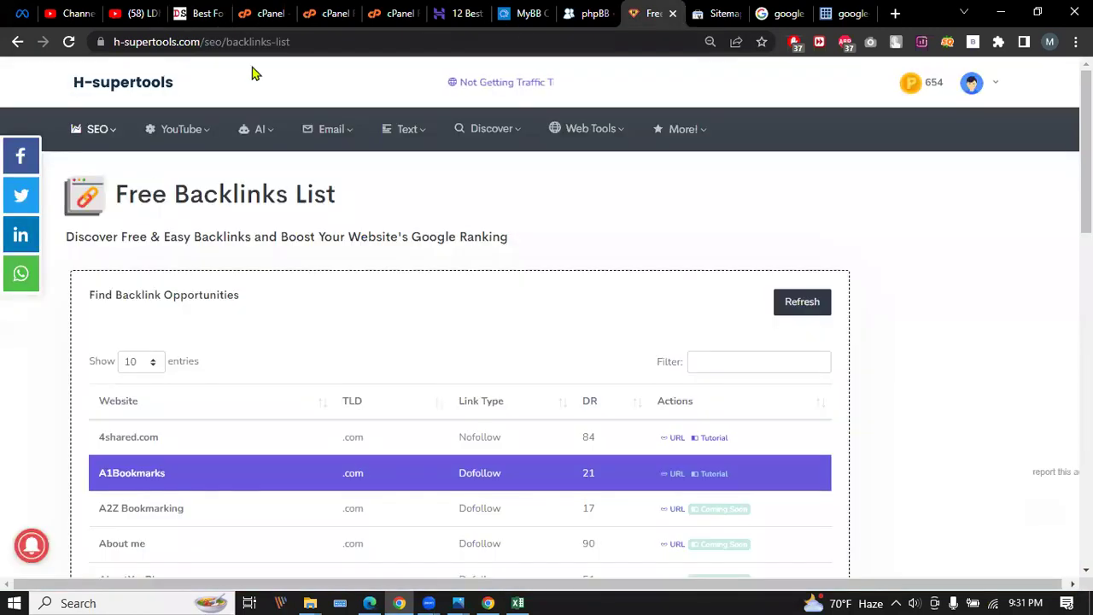
mouse_move(81, 128)
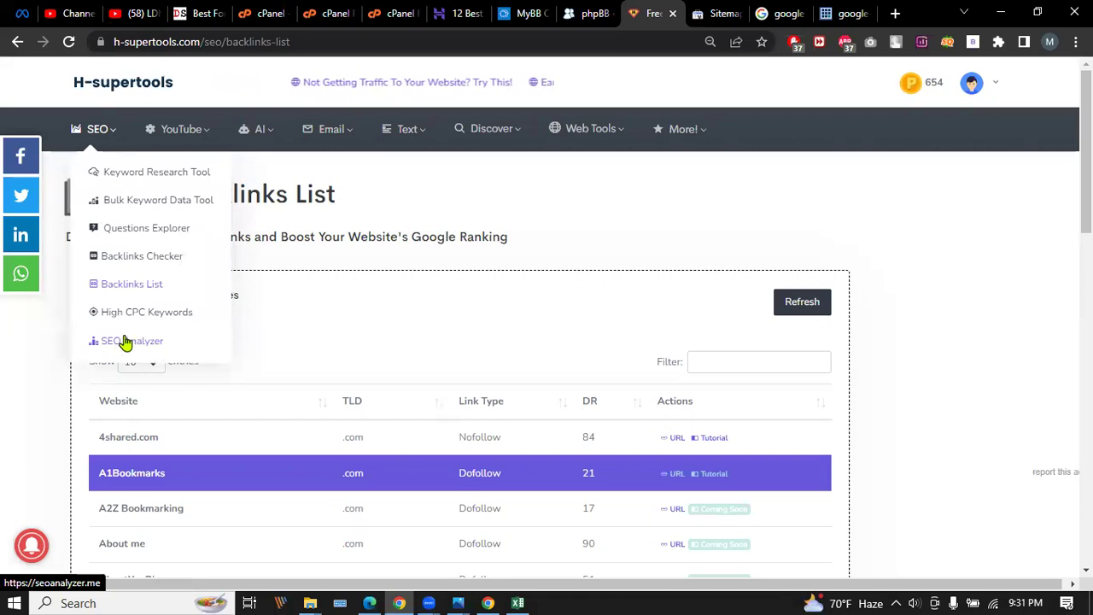
left_click(123, 342)
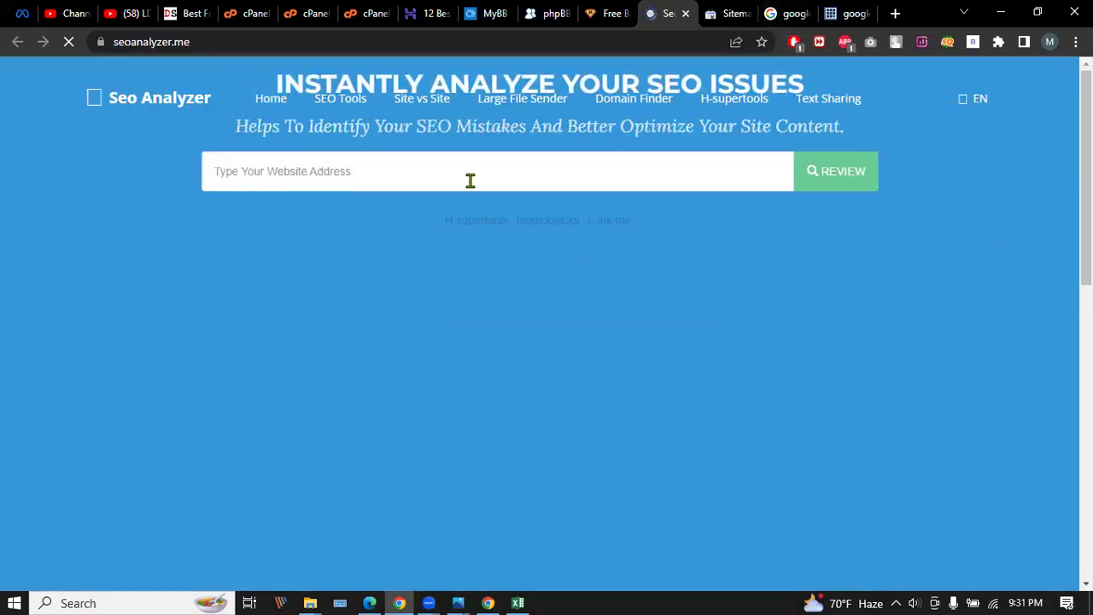
left_click(388, 167)
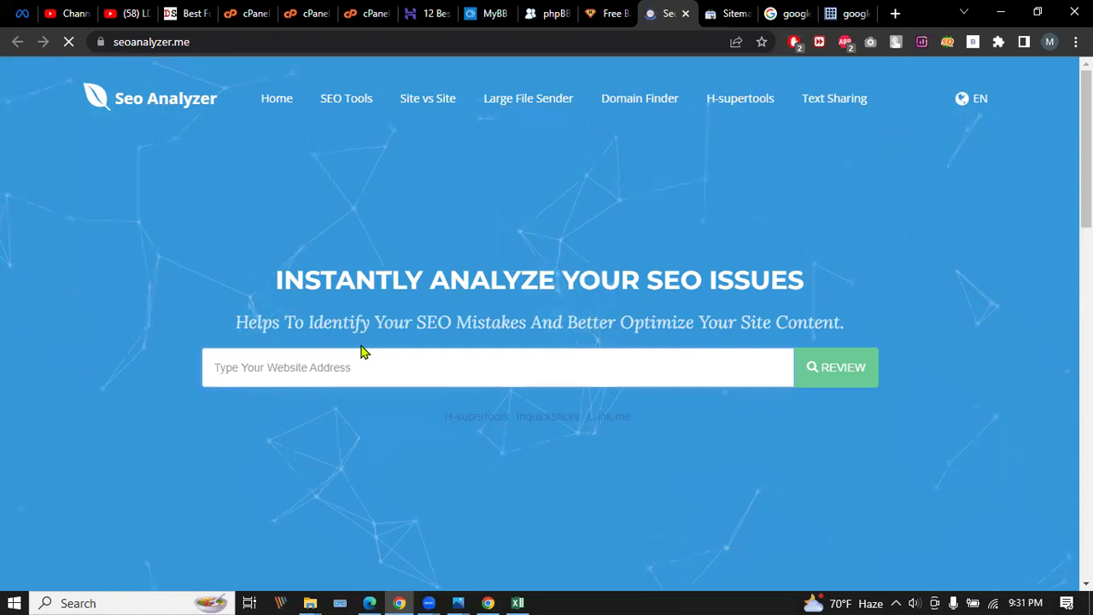
type("www.")
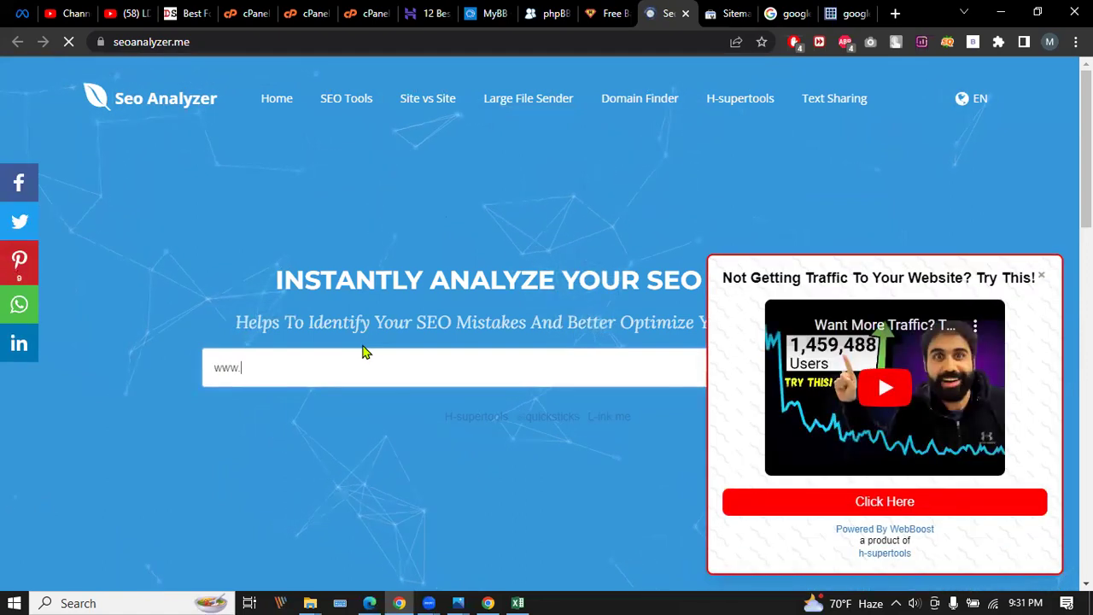
type("dynamics")
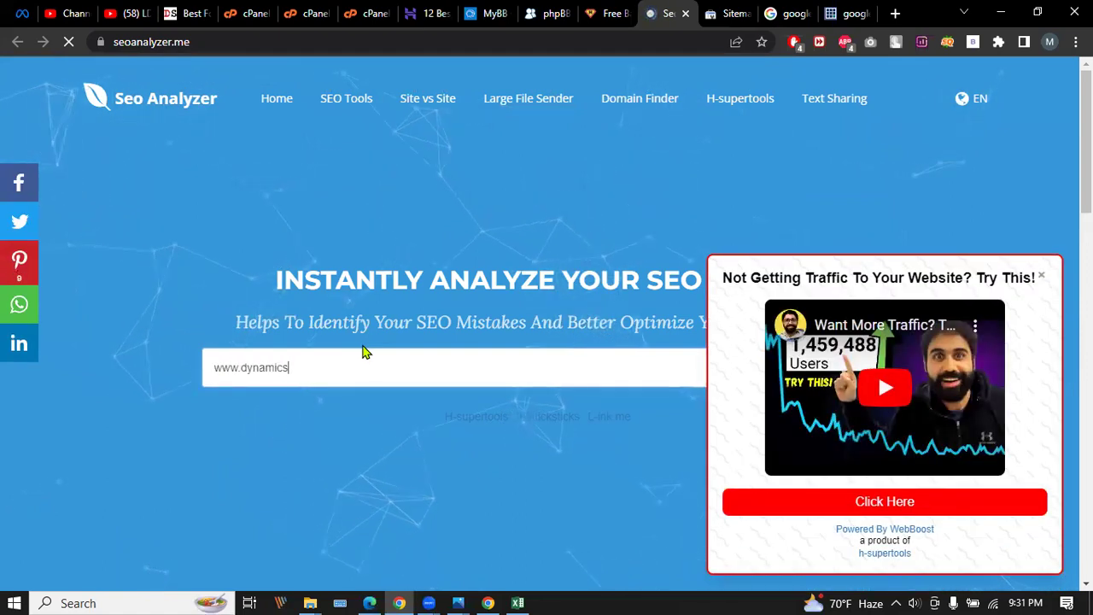
type("bd.com")
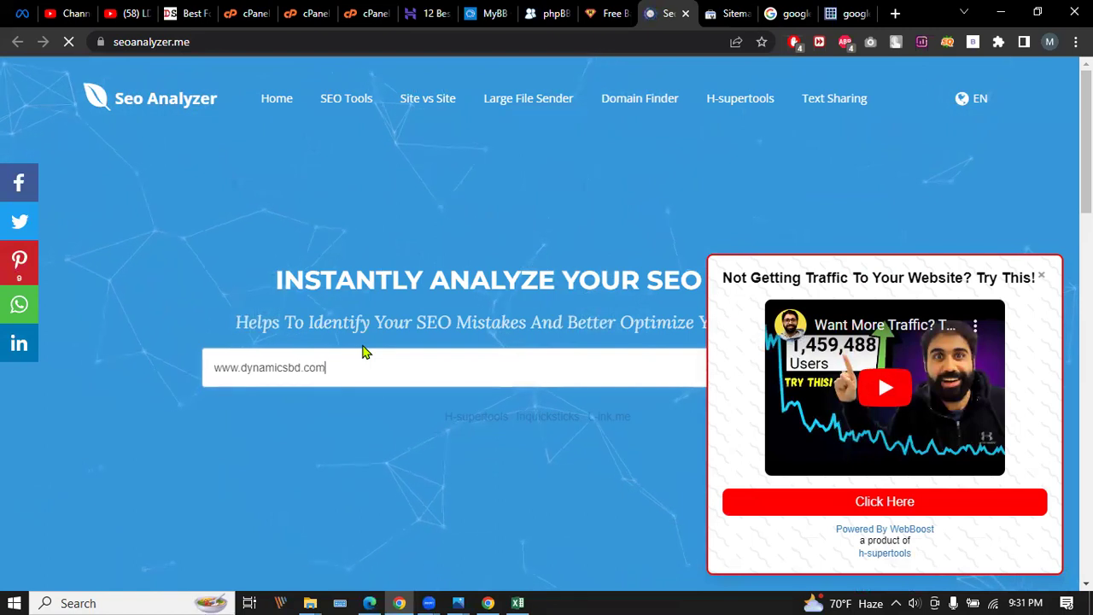
left_click(1041, 278)
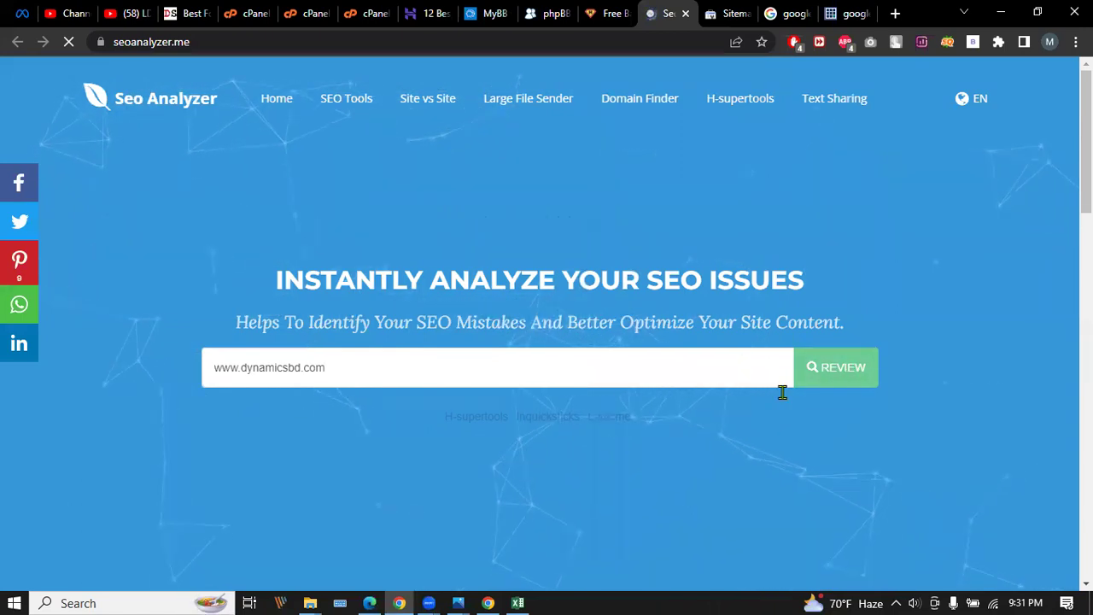
Browse the home page, dismiss the promo popup again and go to the SEO Tools page.
scroll(780, 373, "down", 4)
scroll(786, 377, "down", 3)
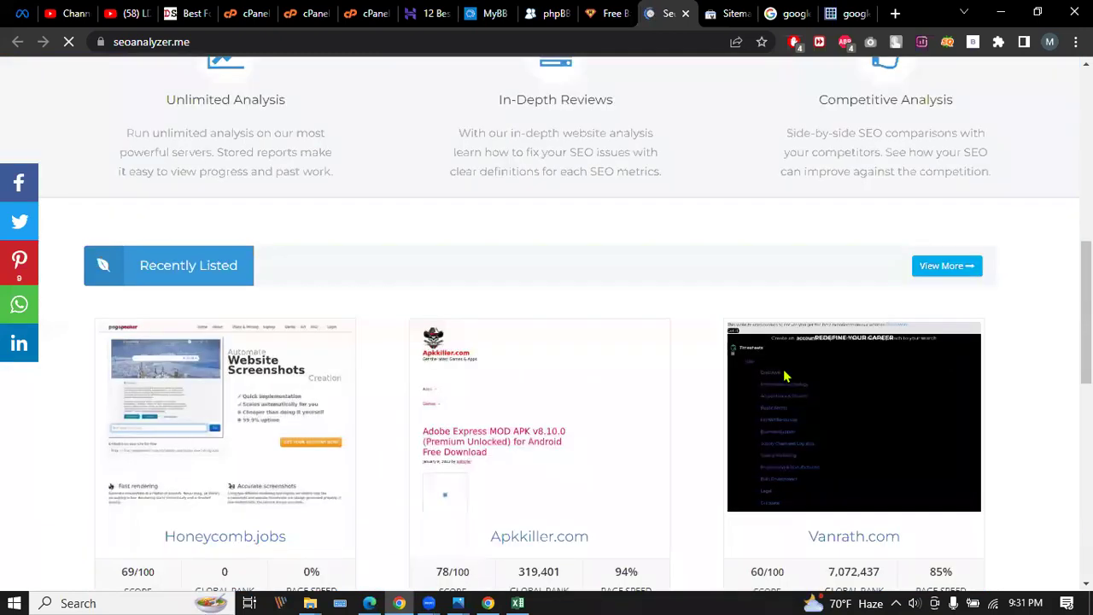
scroll(785, 374, "up", 7)
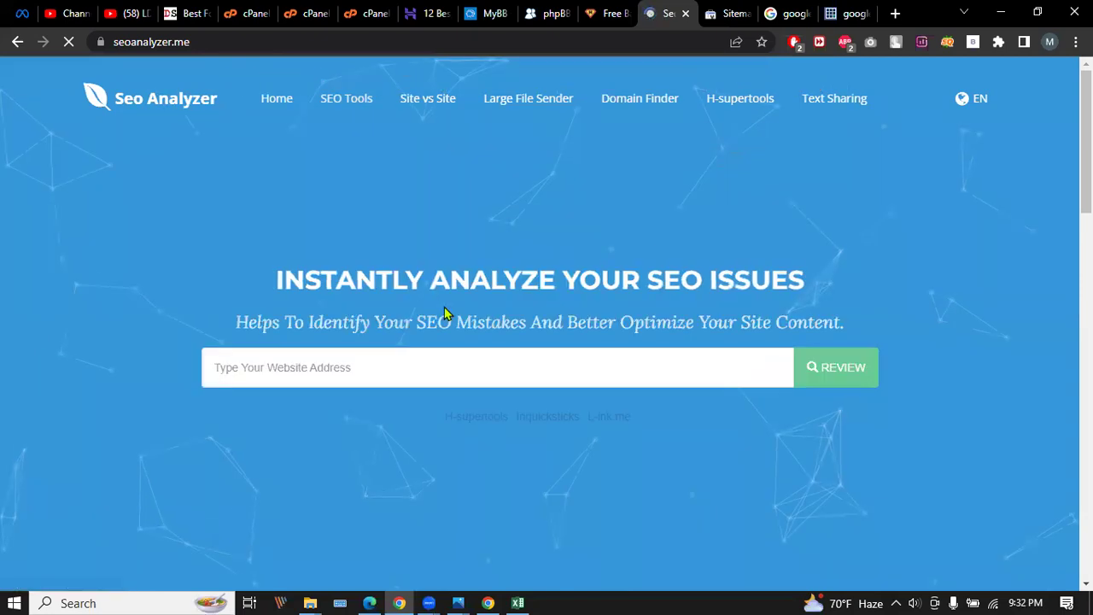
scroll(444, 313, "down", 7)
scroll(445, 305, "down", 10)
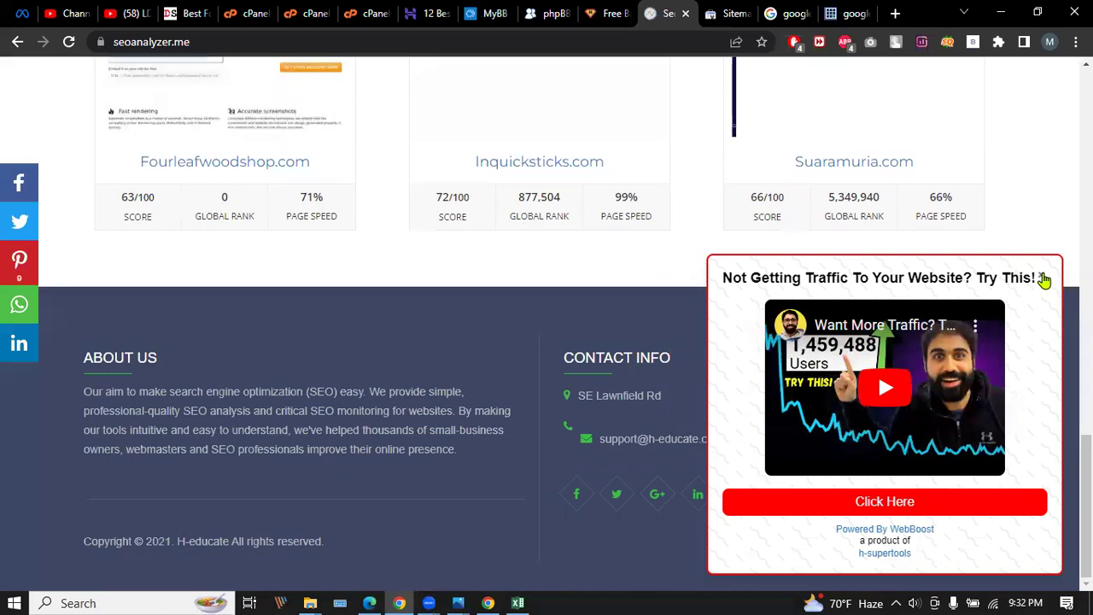
left_click(1043, 278)
scroll(405, 377, "up", 5)
scroll(403, 377, "up", 8)
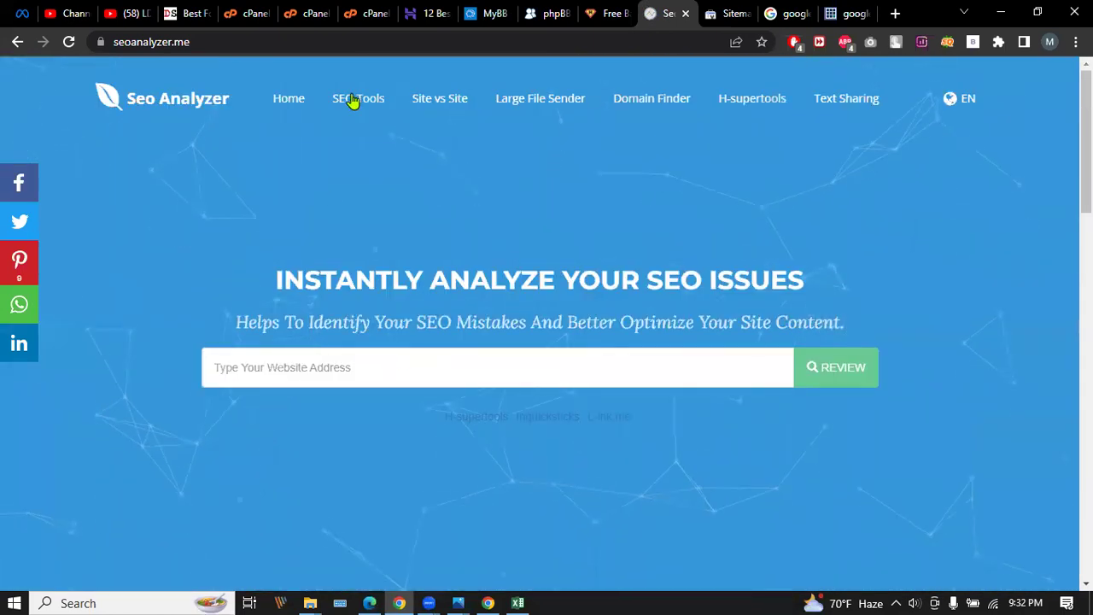
left_click(353, 101)
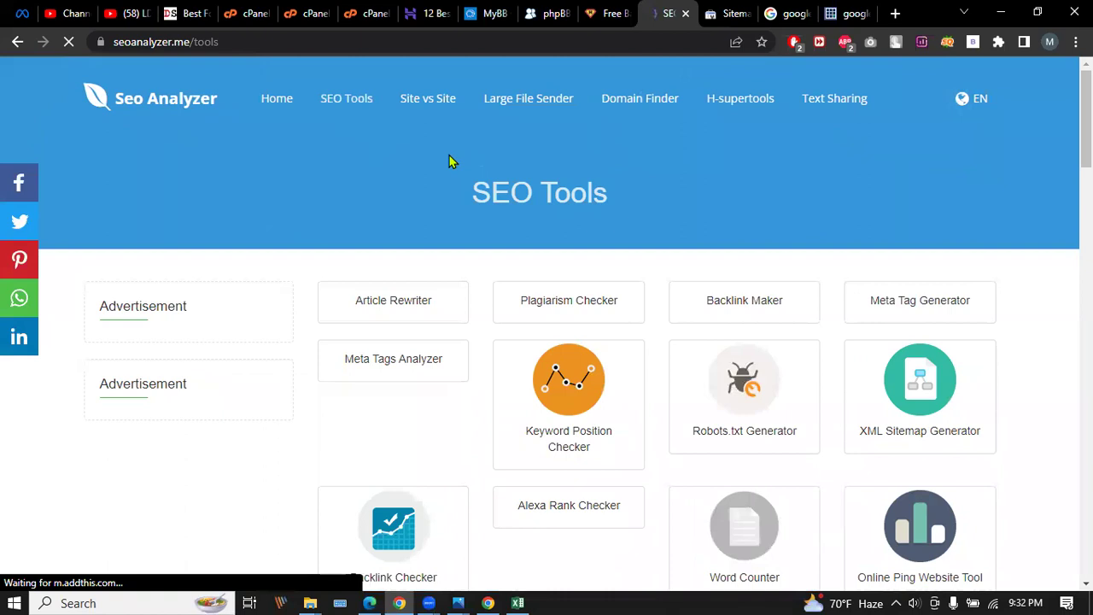
Scroll the SEO tools list past the promo popup and open the XML Sitemap Generator.
scroll(453, 162, "down", 1)
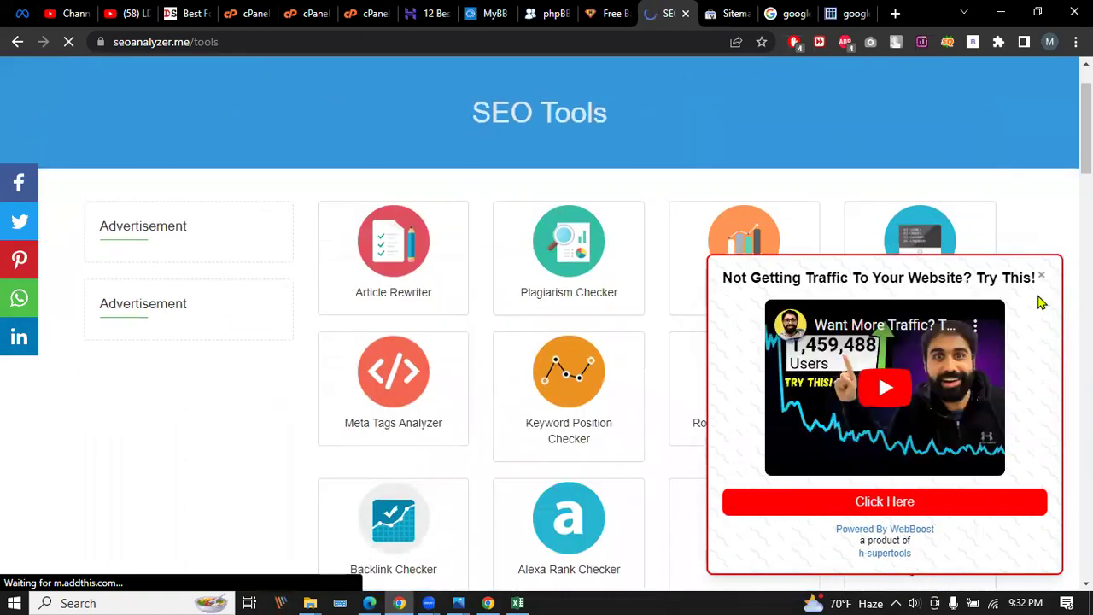
left_click(1041, 277)
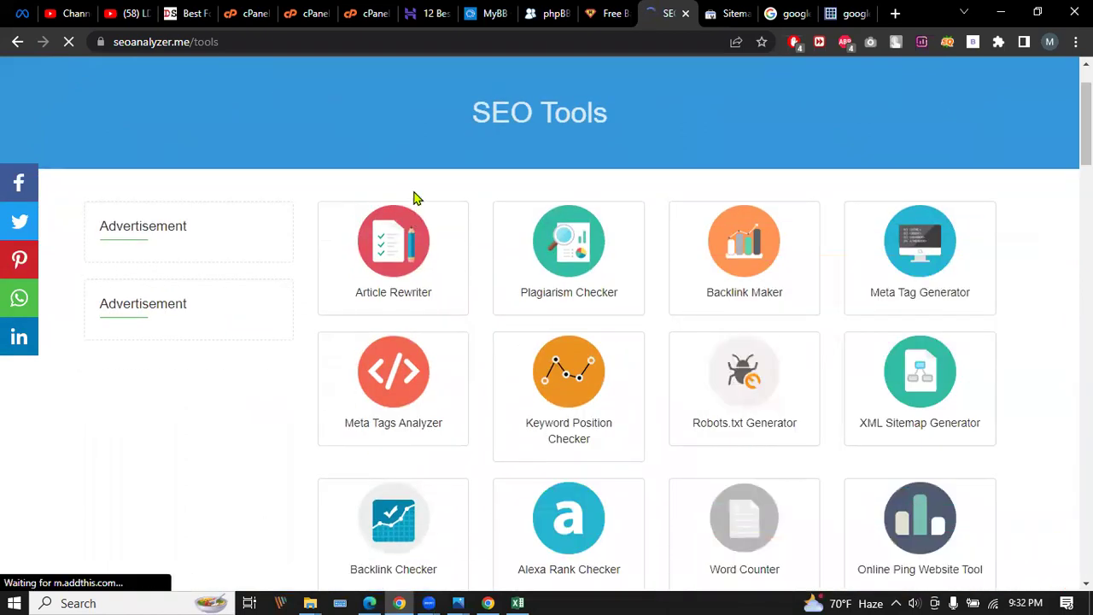
scroll(415, 209, "down", 2)
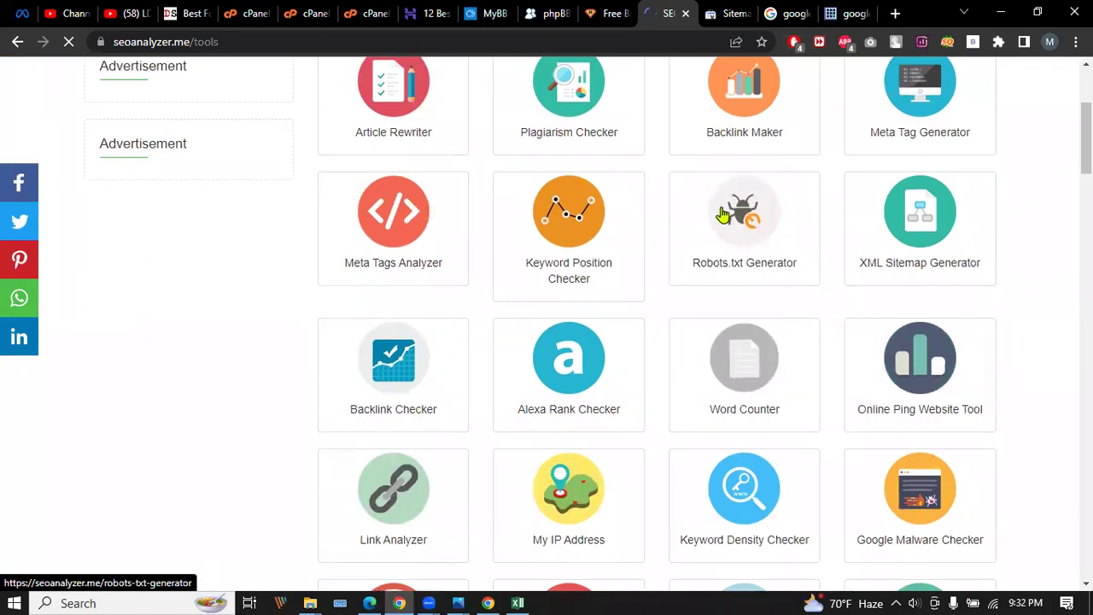
scroll(524, 211, "down", 3)
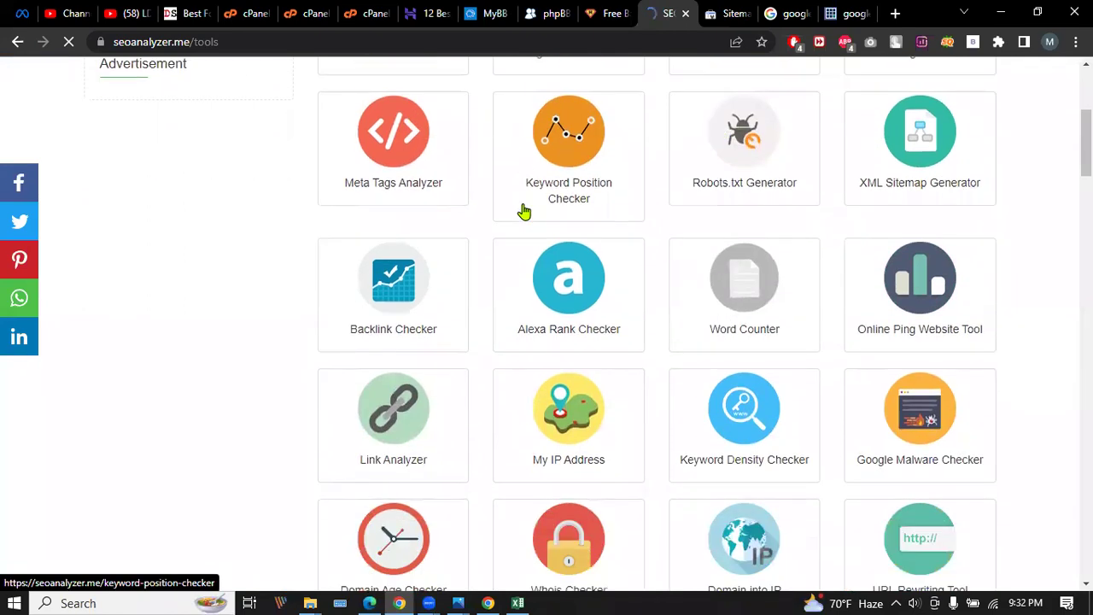
scroll(523, 211, "down", 2)
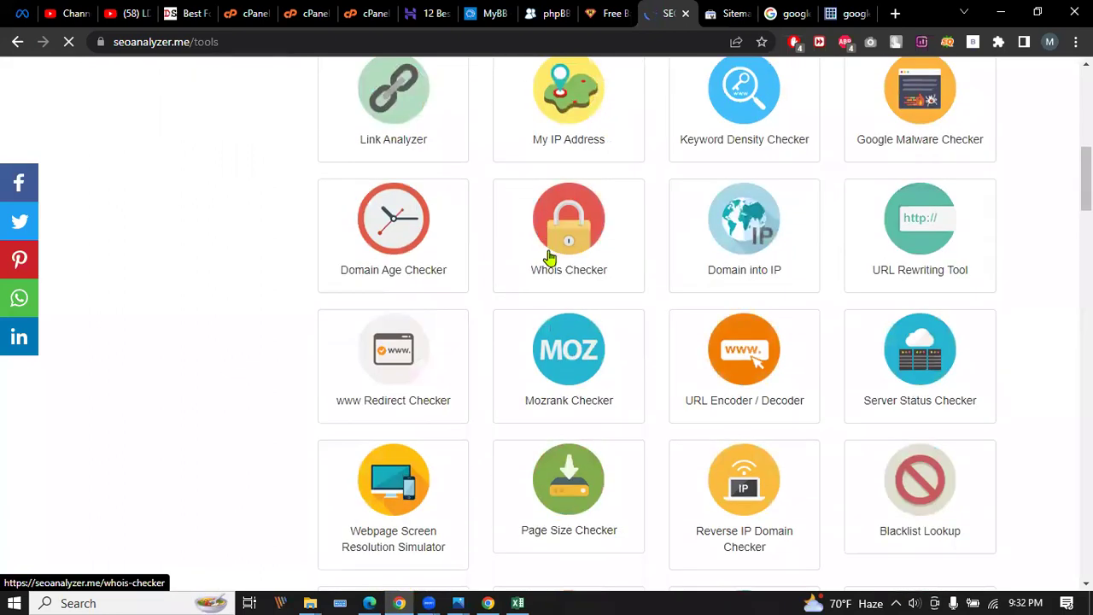
scroll(549, 266, "down", 4)
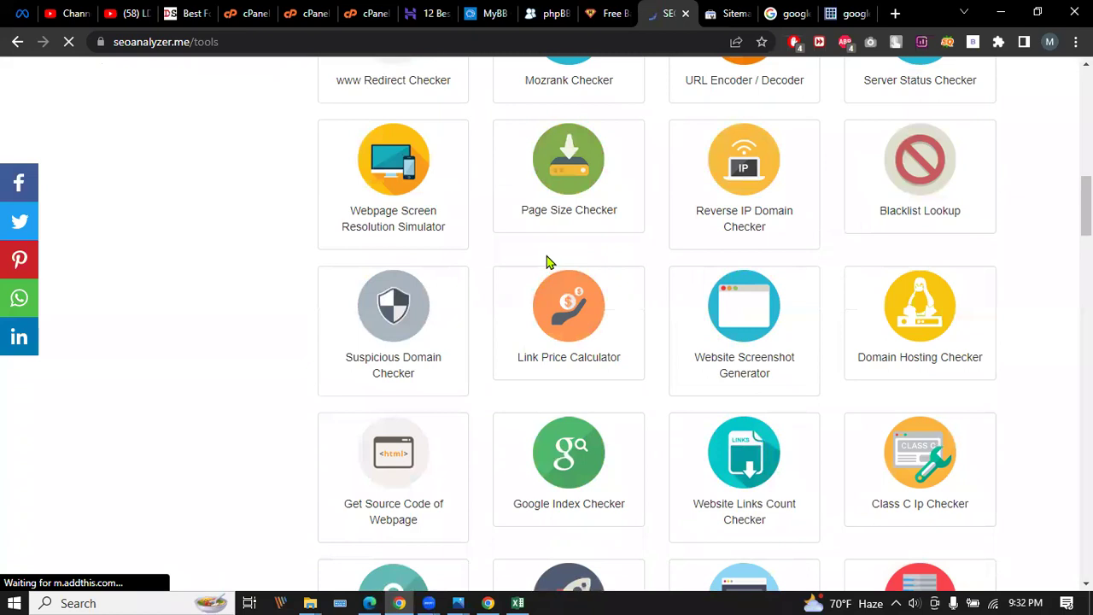
scroll(549, 263, "down", 2)
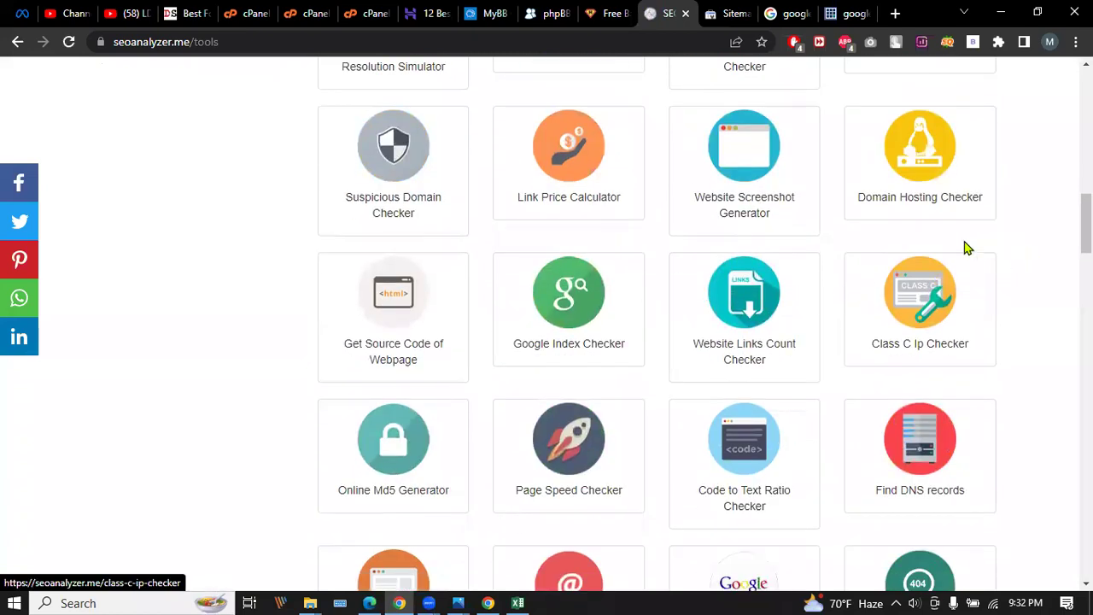
scroll(333, 282, "down", 6)
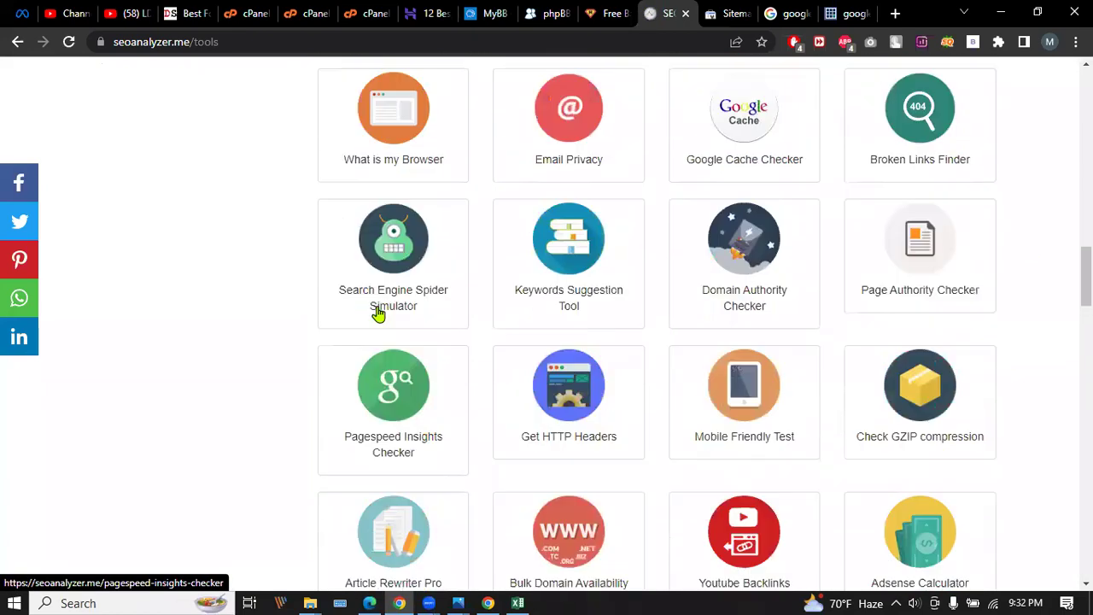
scroll(379, 312, "up", 14)
scroll(382, 302, "up", 4)
left_click(926, 292)
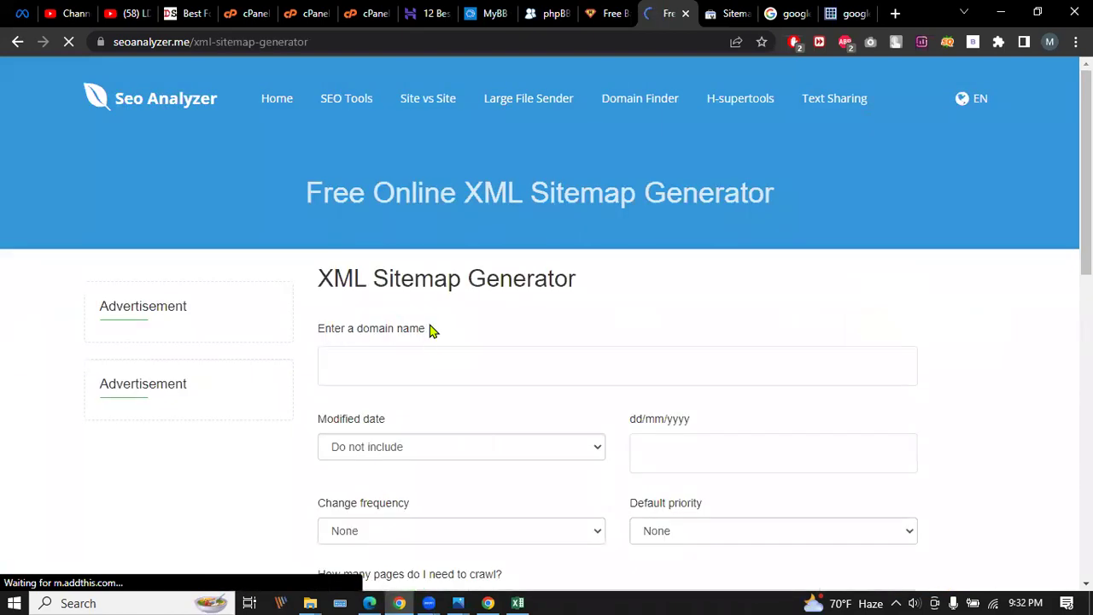
scroll(430, 302, "down", 2)
left_click(427, 203)
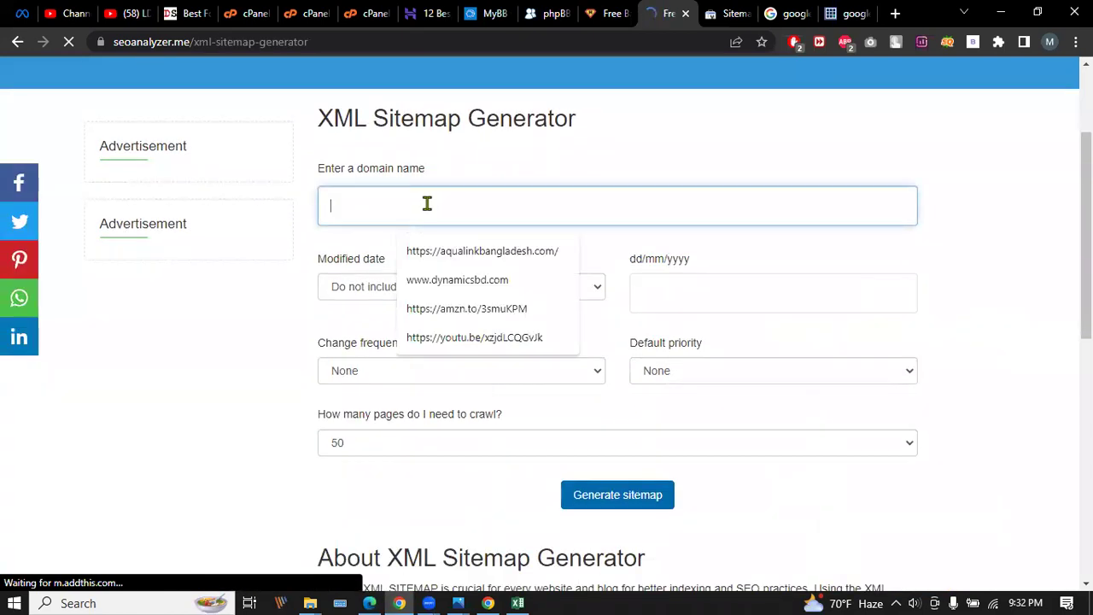
left_click(457, 279)
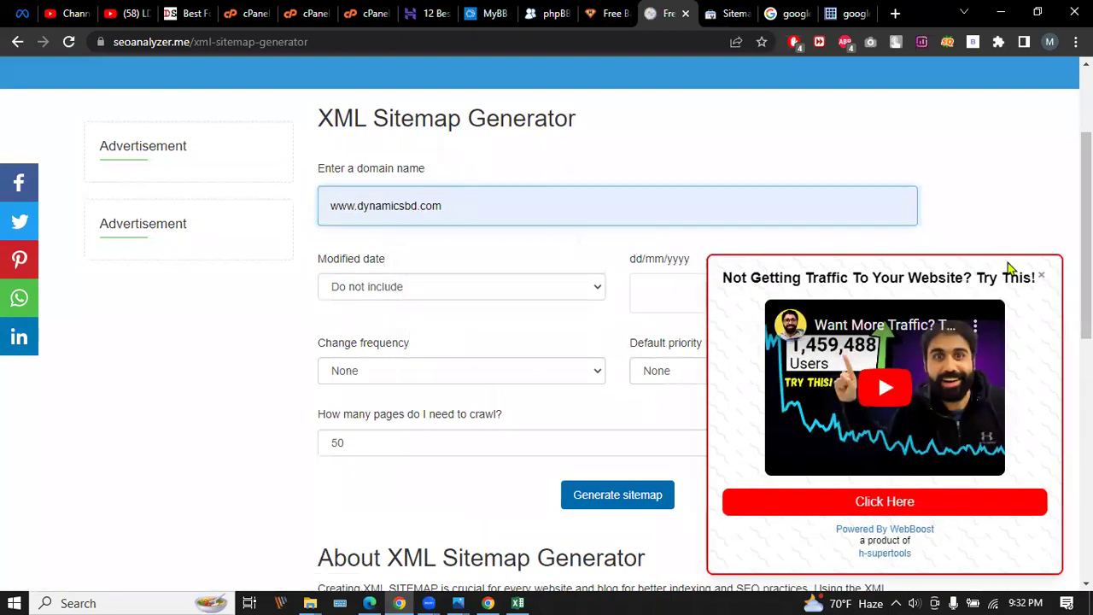
left_click(1042, 279)
left_click(595, 289)
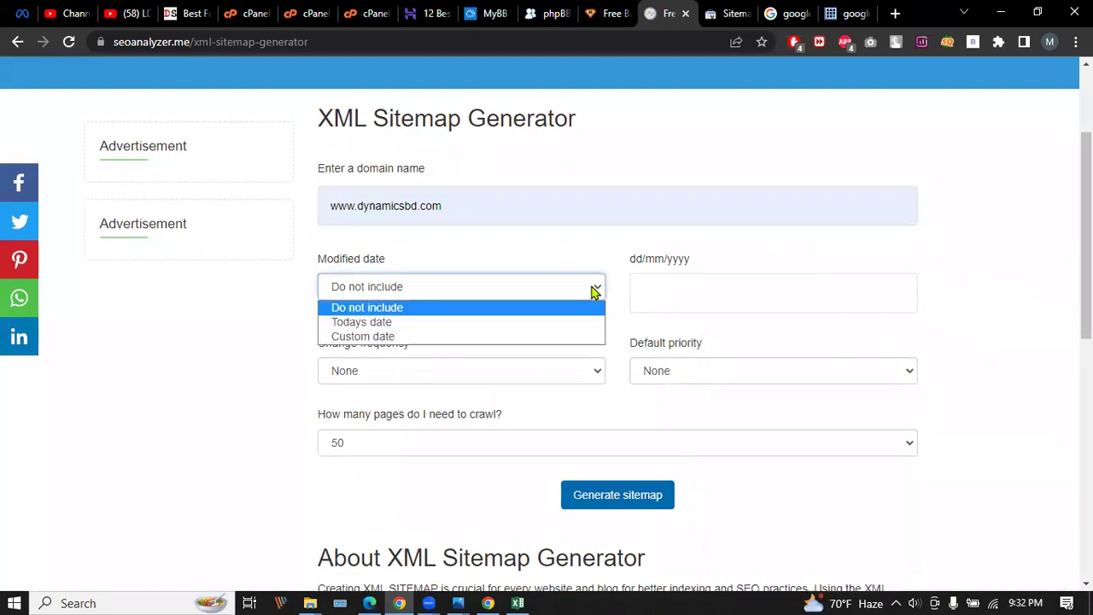
left_click(435, 324)
Set change frequency Always, keep 50 pages and priority None, then generate the sitemap.
scroll(506, 292, "down", 1)
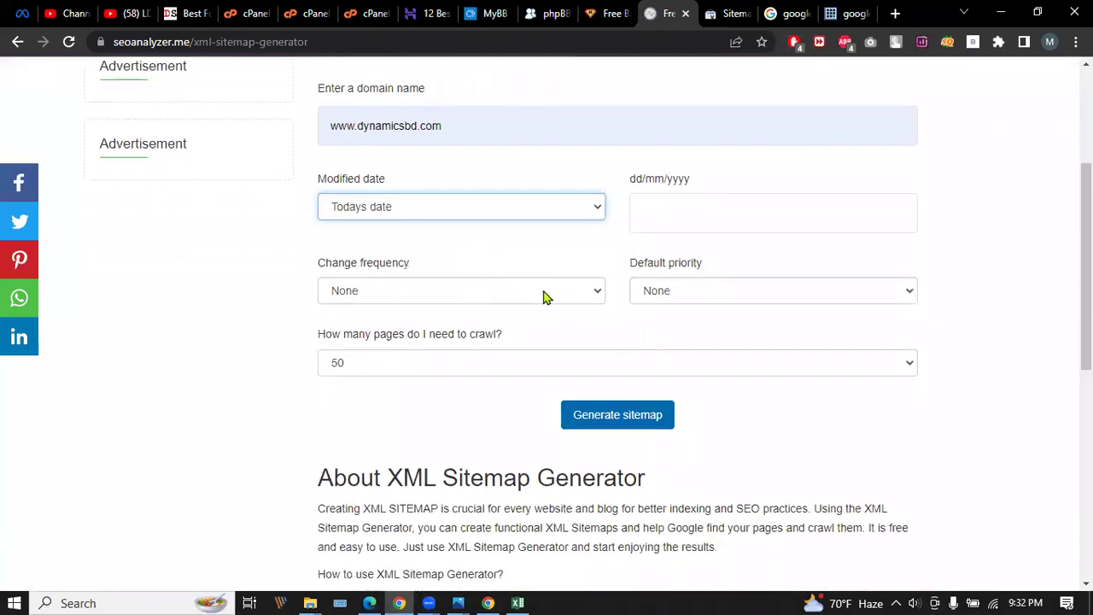
left_click(544, 295)
left_click(367, 326)
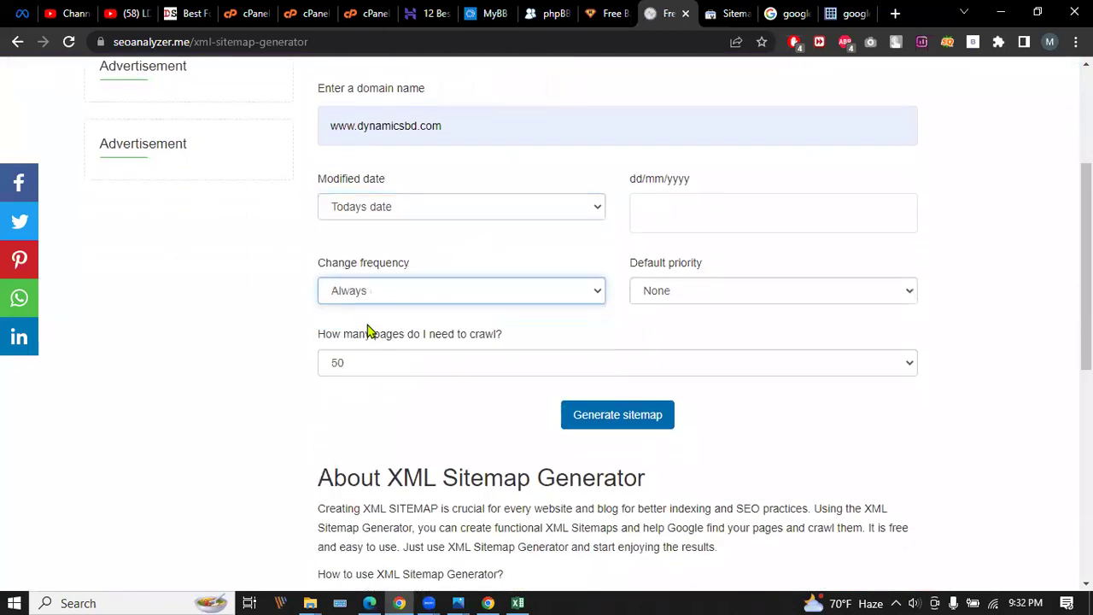
scroll(453, 284, "down", 1)
left_click(621, 282)
left_click(624, 283)
left_click(726, 210)
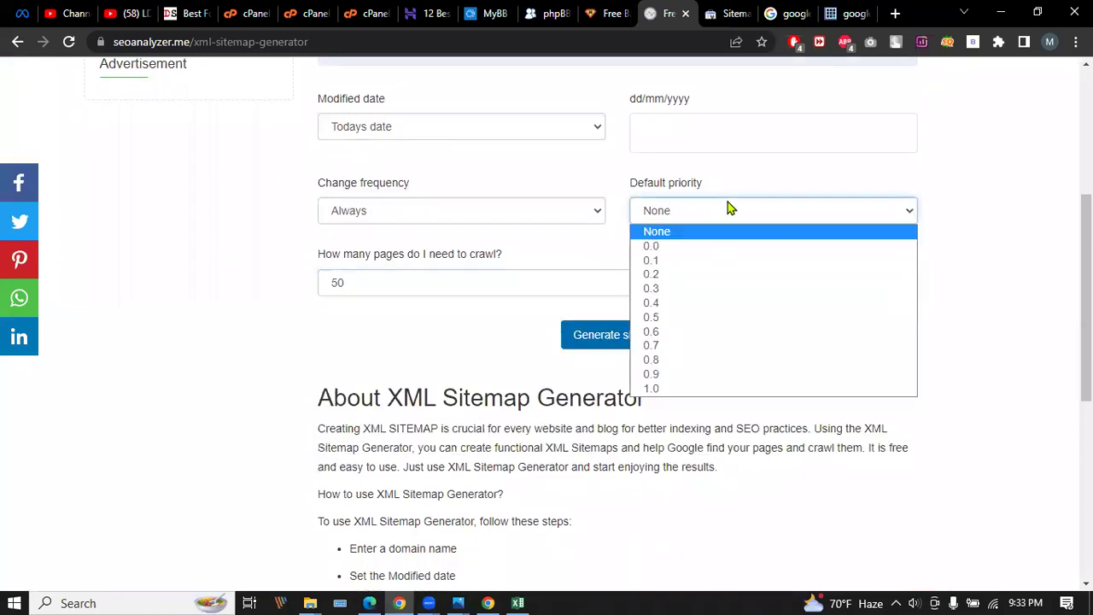
left_click(727, 205)
left_click(617, 336)
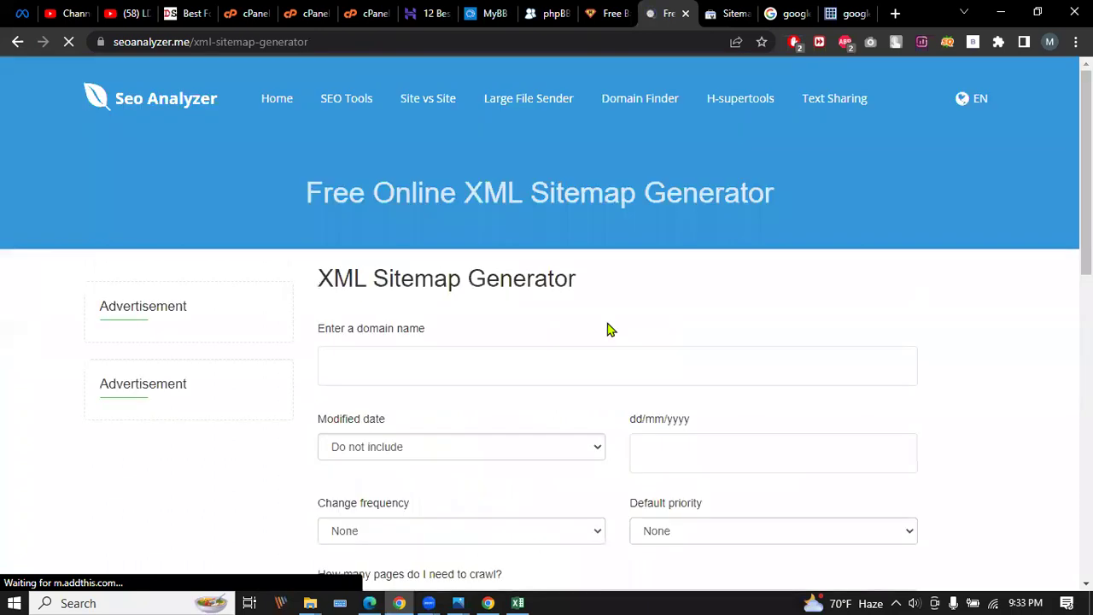
scroll(557, 310, "down", 3)
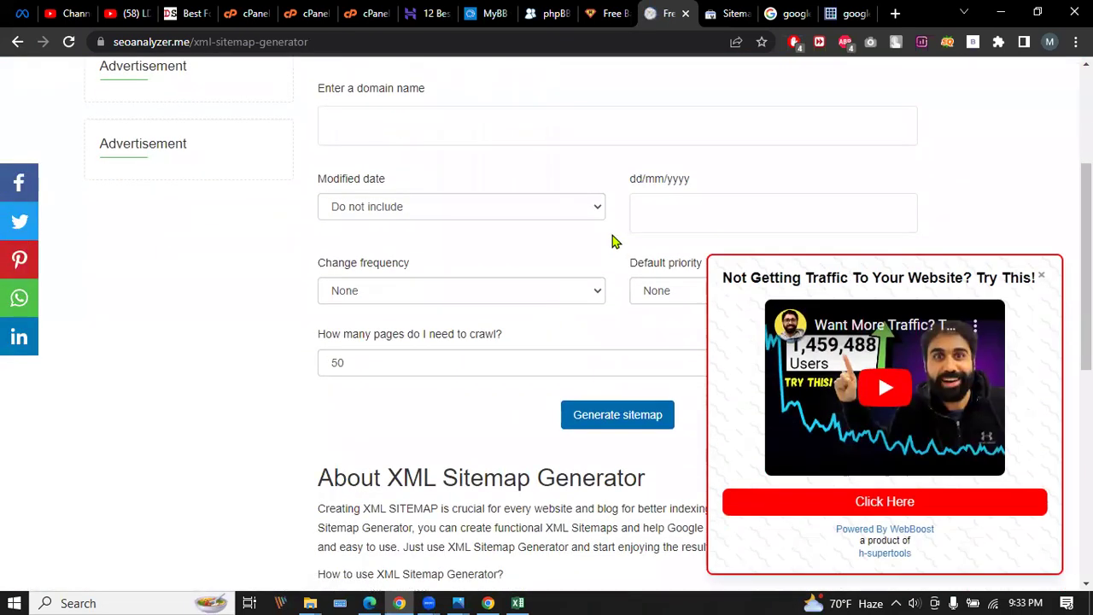
left_click(1042, 278)
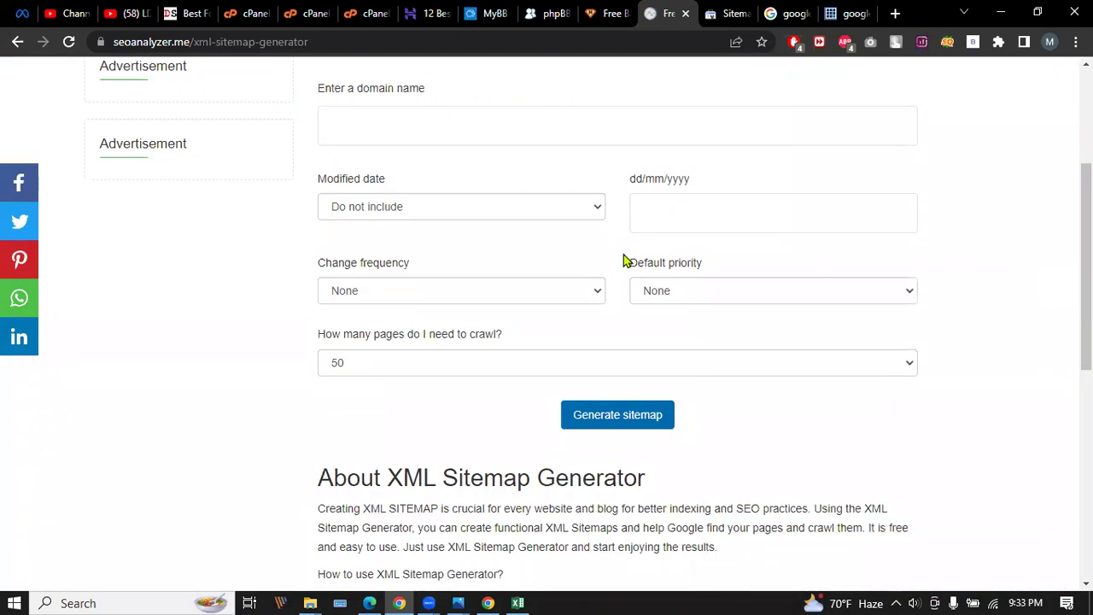
scroll(627, 262, "down", 4)
scroll(620, 261, "down", 3)
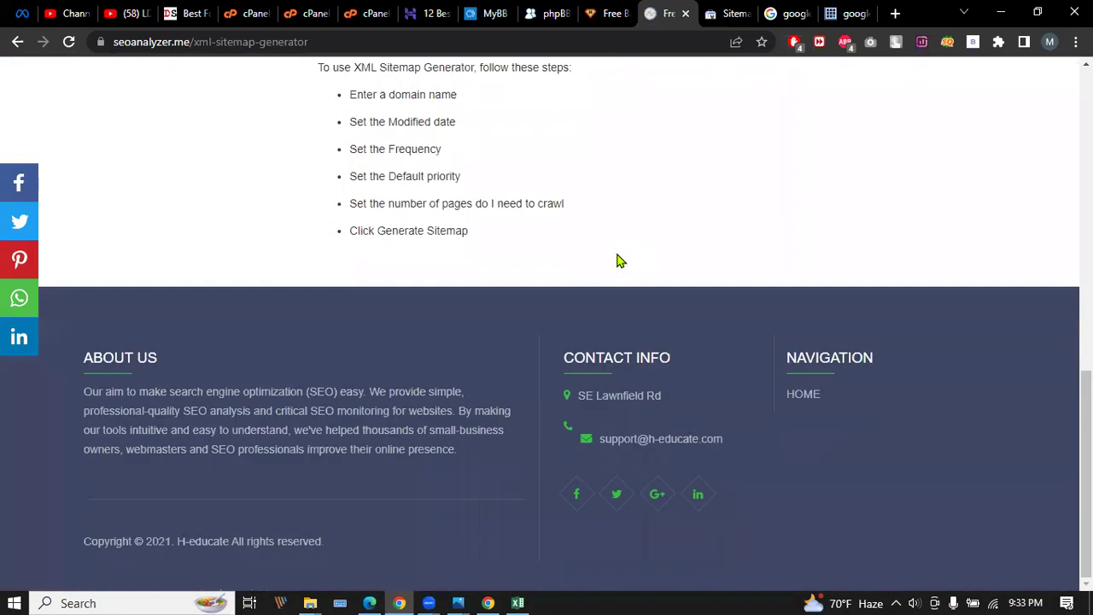
scroll(628, 296, "up", 7)
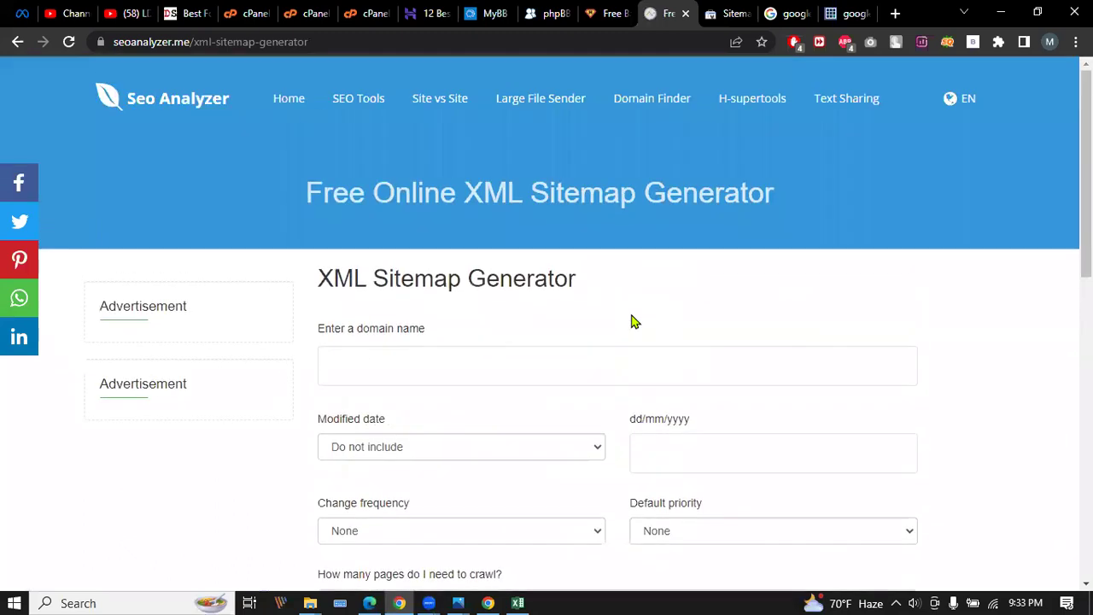
scroll(630, 312, "up", 1)
scroll(630, 312, "down", 1)
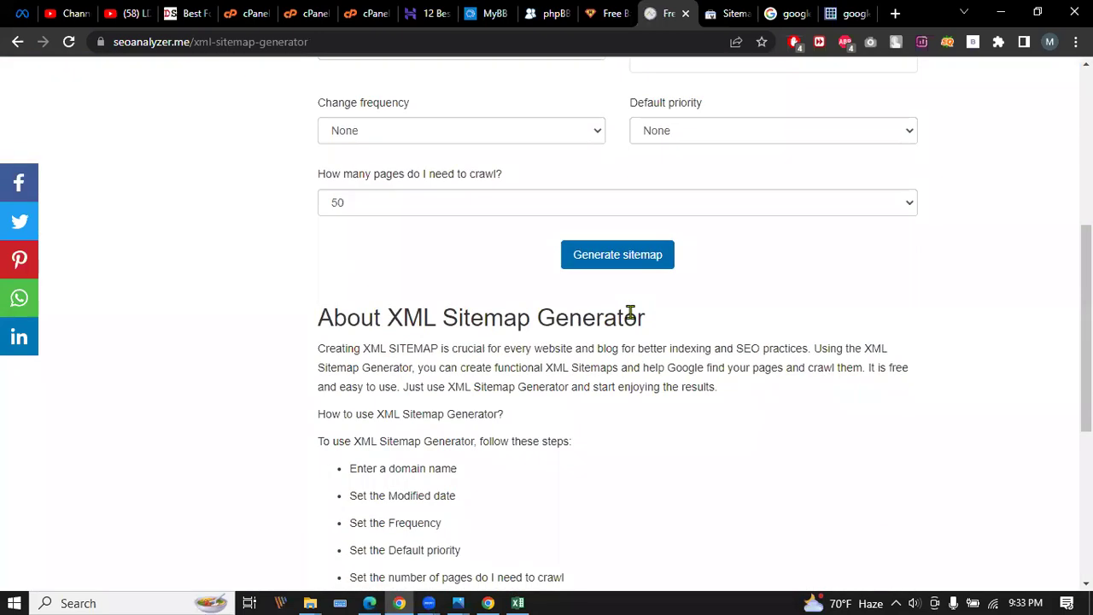
scroll(631, 312, "down", 2)
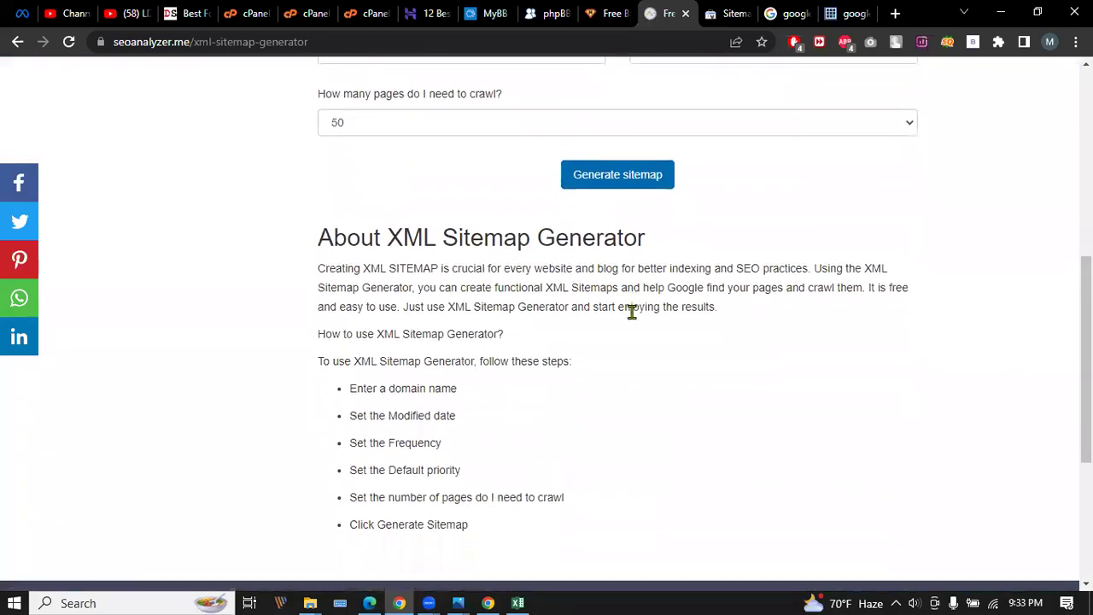
scroll(630, 313, "up", 5)
left_click(504, 205)
left_click(475, 247)
left_click(442, 287)
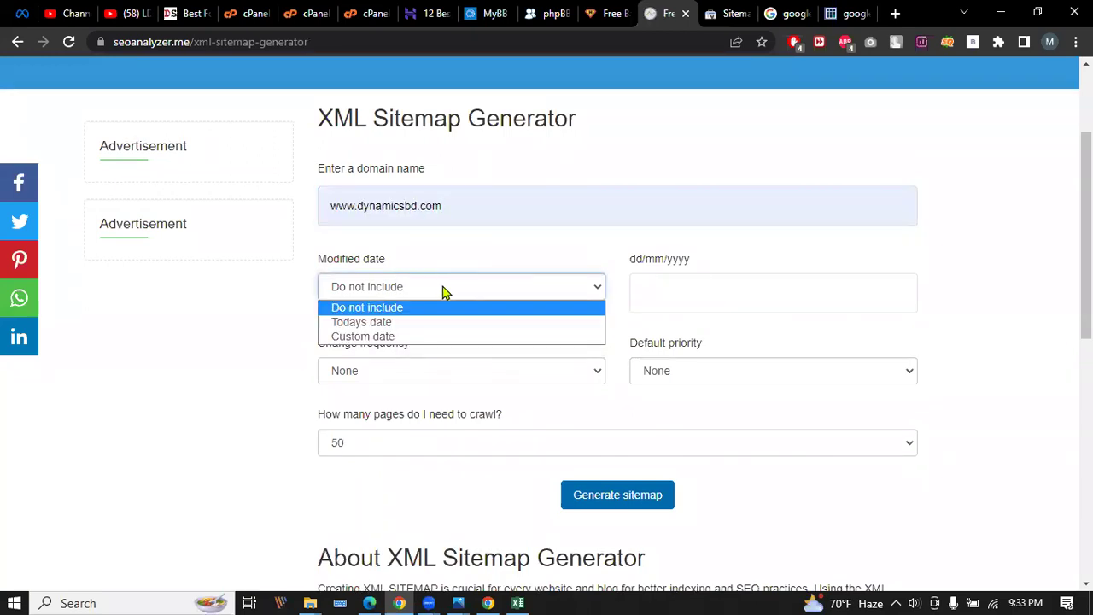
left_click(408, 321)
Set change frequency Always and default priority 1.0, then generate the sitemap.
left_click(660, 286)
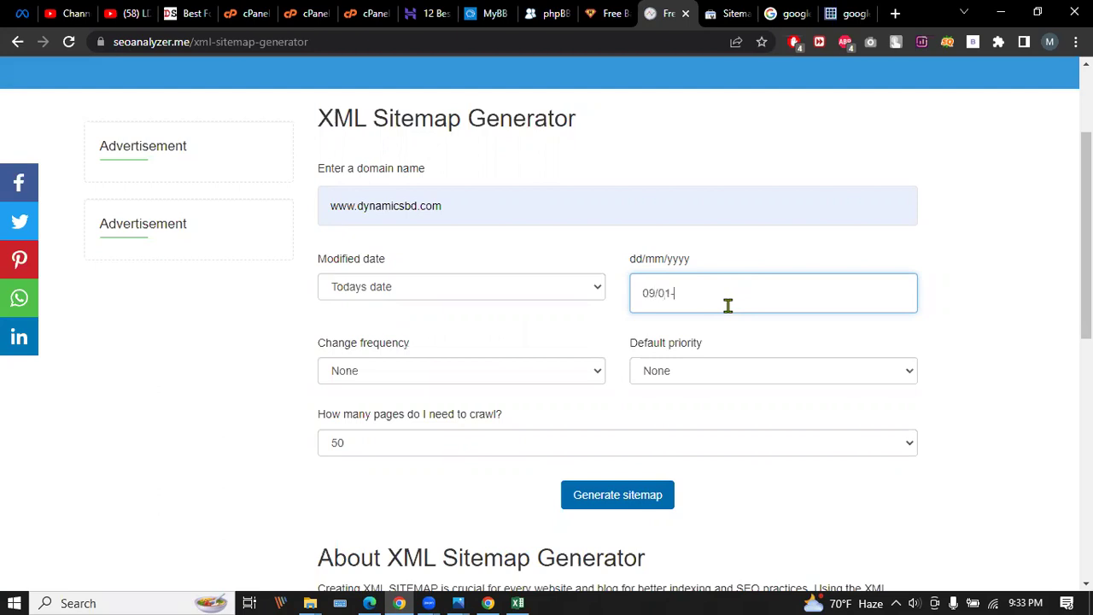
left_click(522, 375)
left_click(381, 406)
left_click(702, 379)
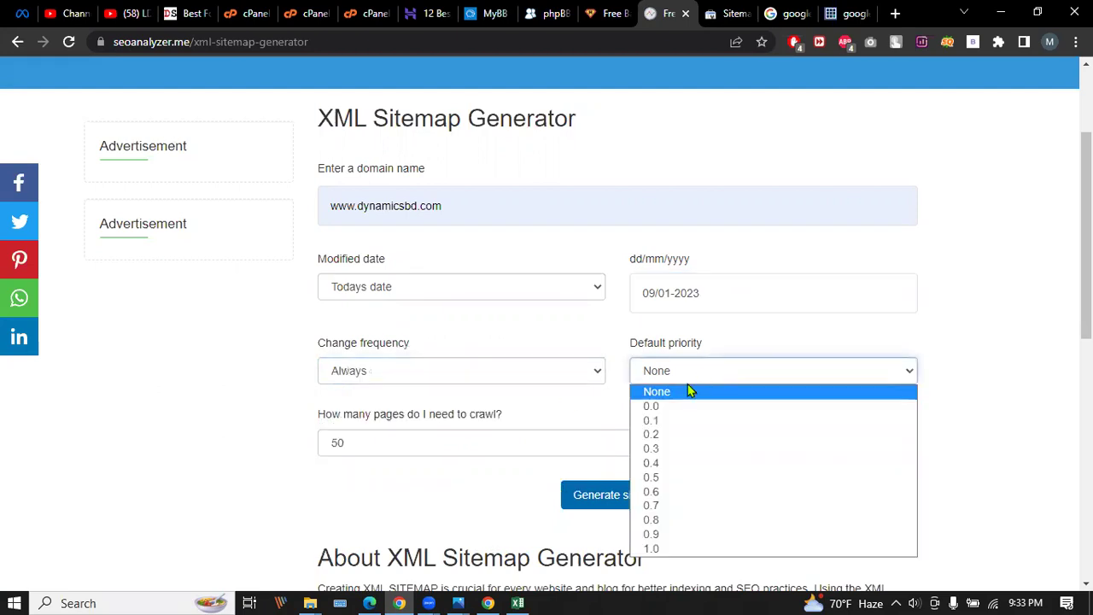
left_click(670, 548)
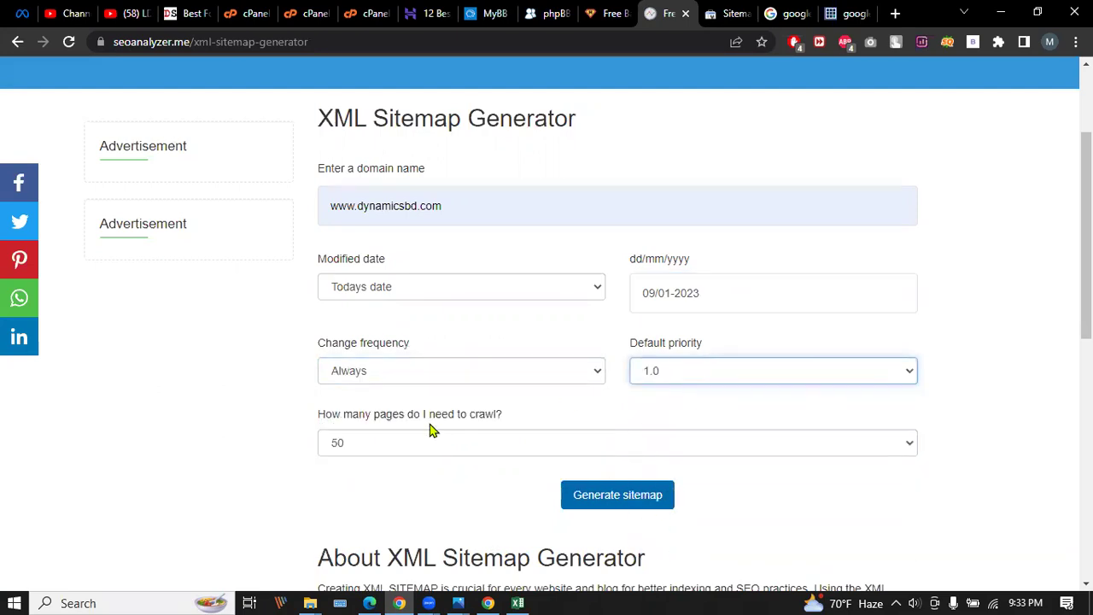
left_click(638, 489)
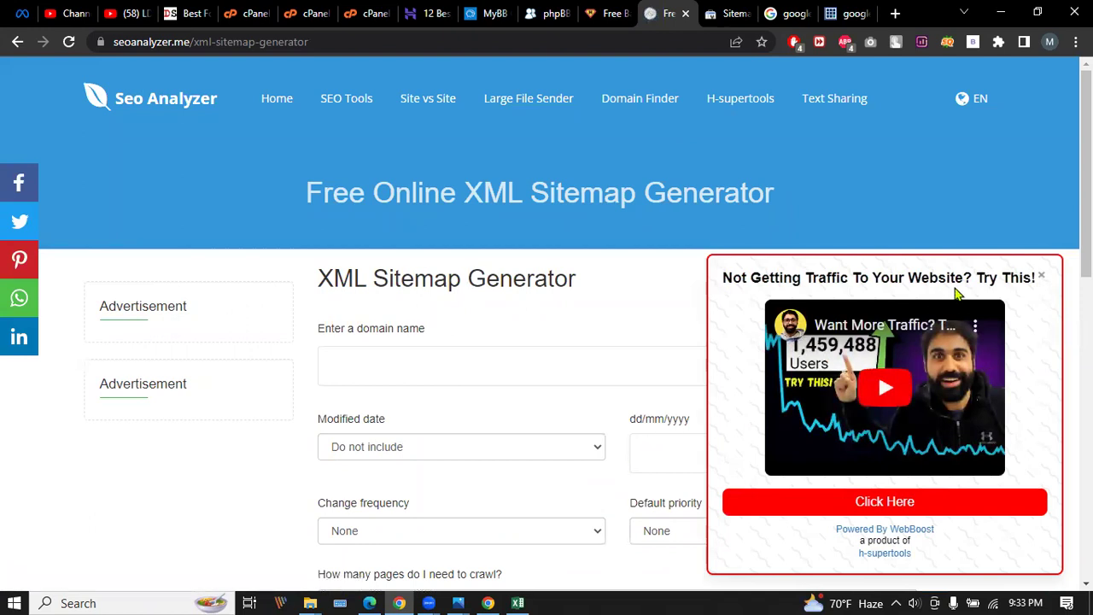
Dismiss the ad popup, view the SEO Tools list, then close the seoanalyzer.me tab.
left_click(1042, 278)
scroll(572, 376, "down", 5)
scroll(569, 378, "up", 6)
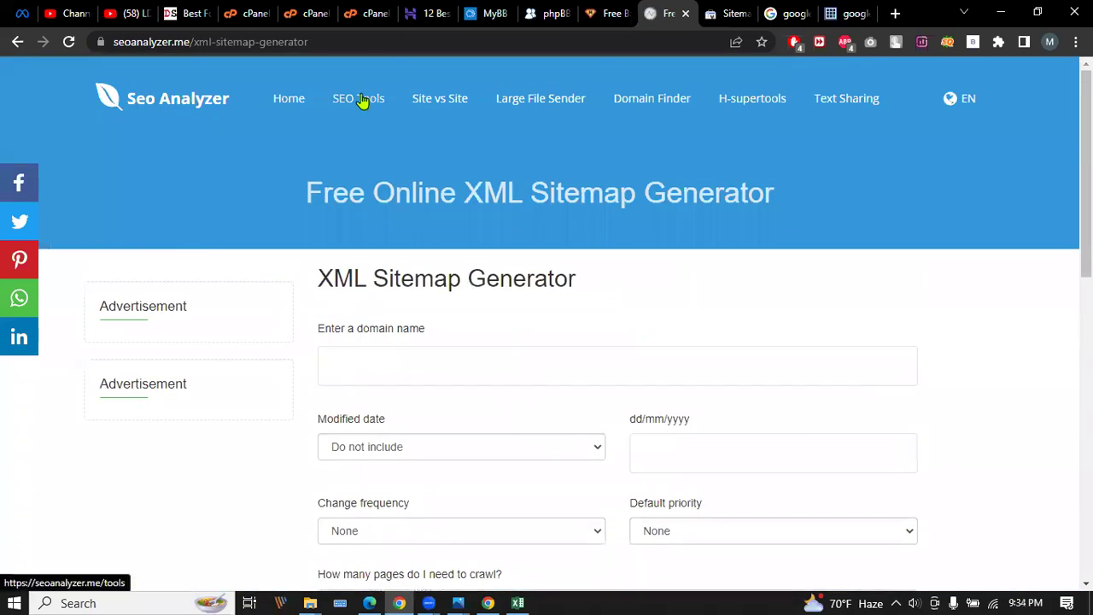
left_click(362, 101)
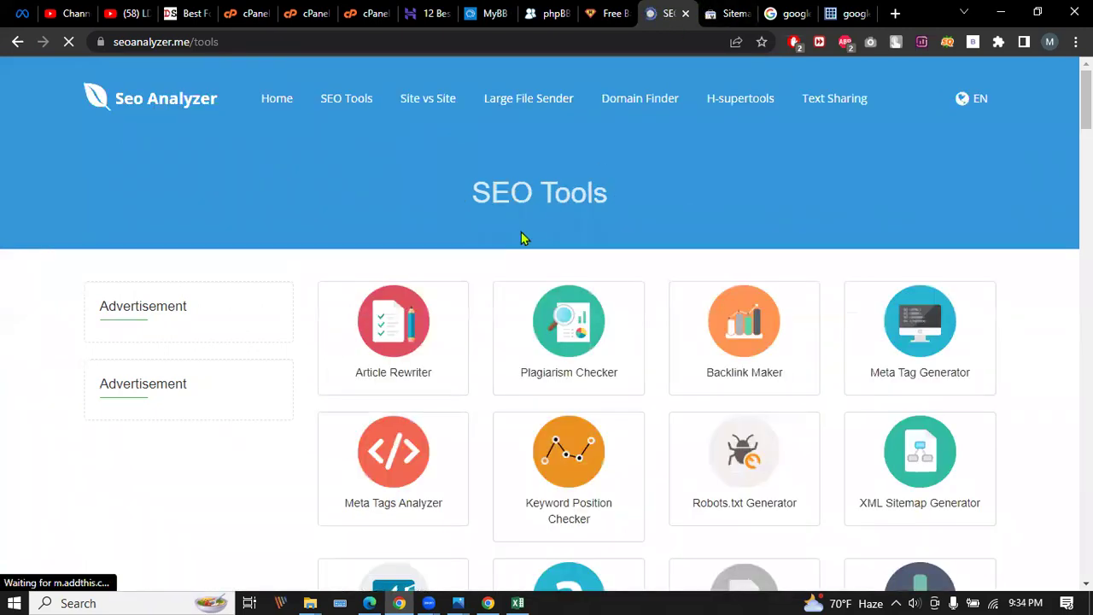
scroll(521, 235, "down", 1)
scroll(522, 228, "up", 1)
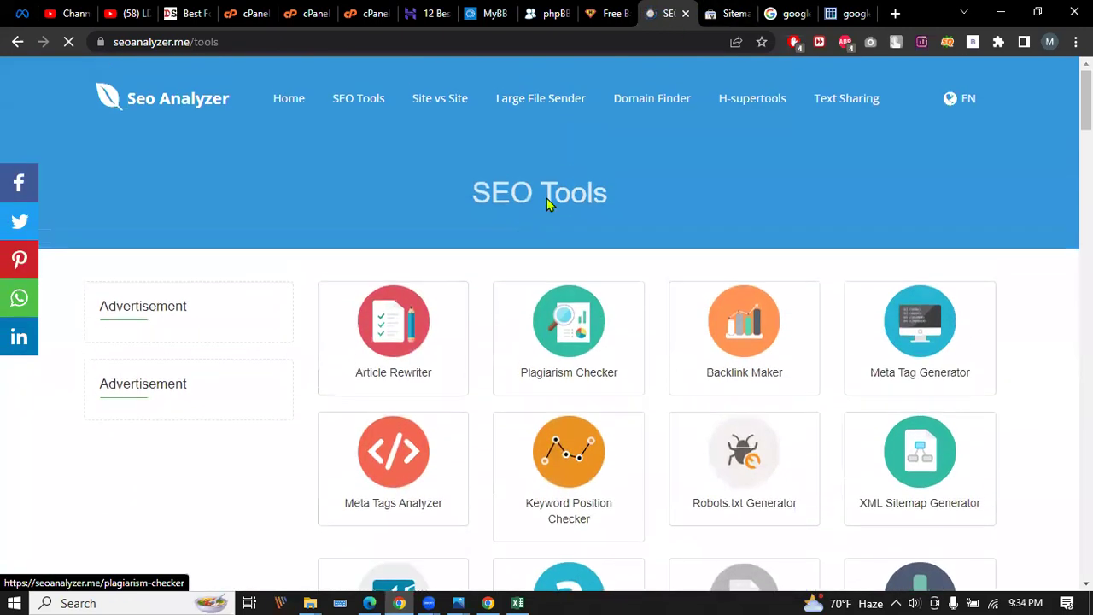
left_click(686, 14)
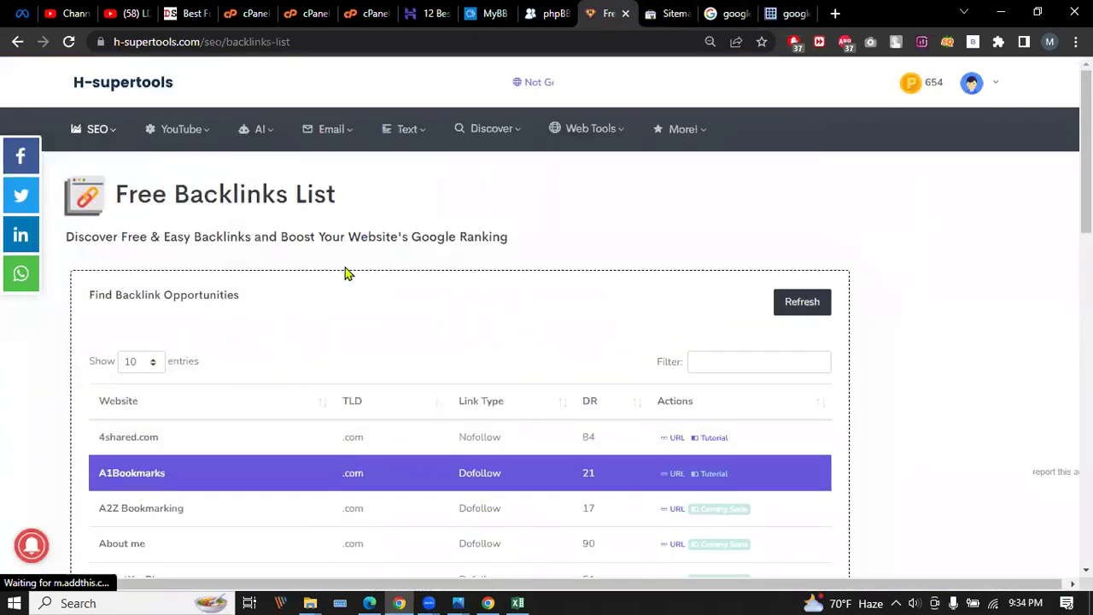
Launch SEO Analyzer again from H-supertools' SEO menu.
mouse_move(75, 132)
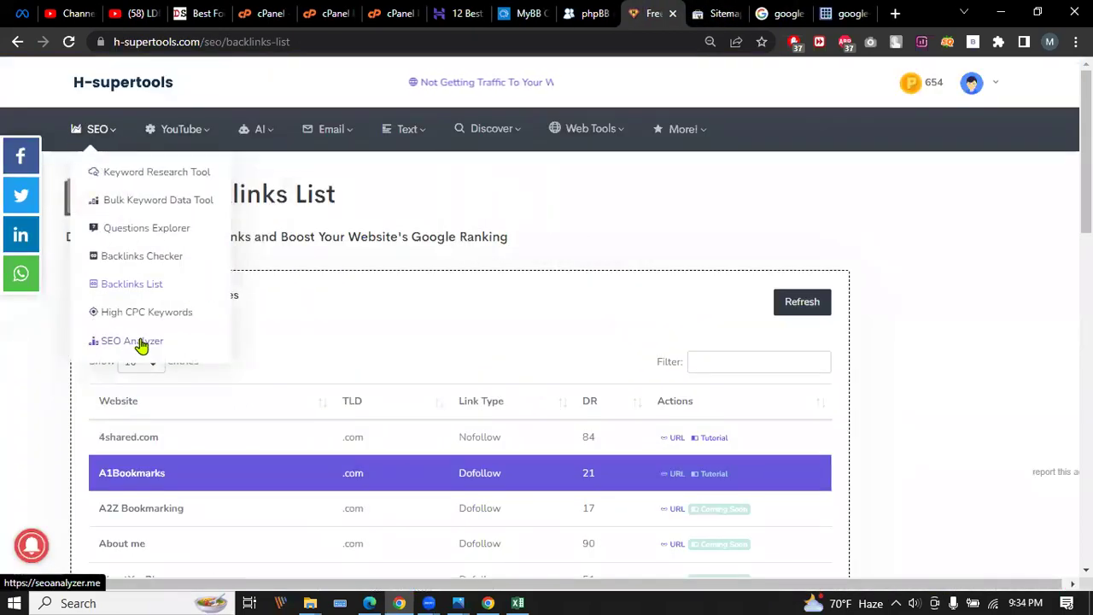
mouse_move(190, 129)
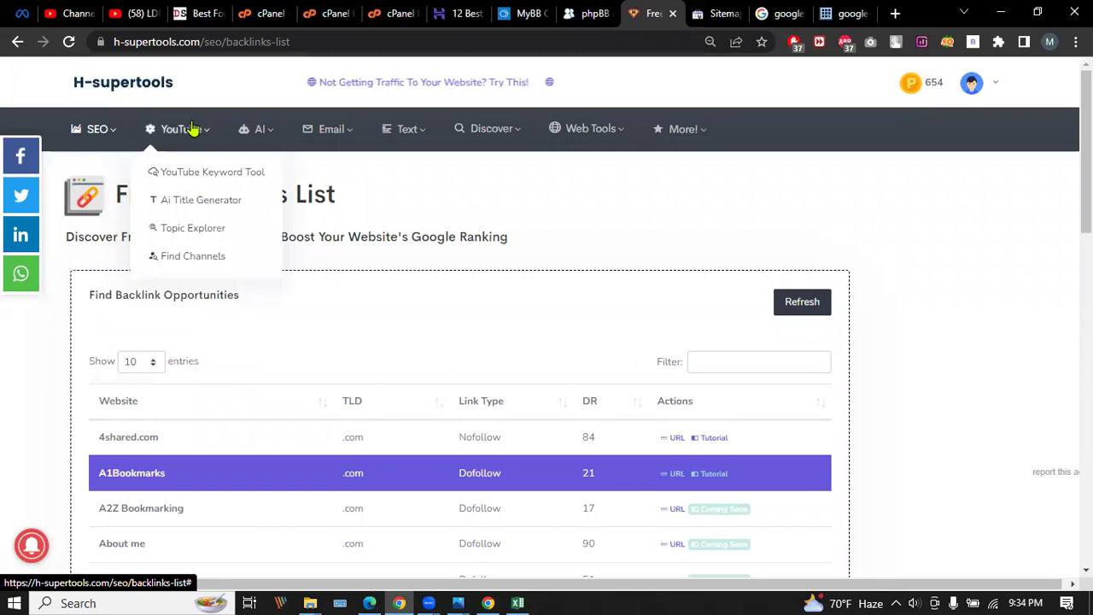
mouse_move(246, 127)
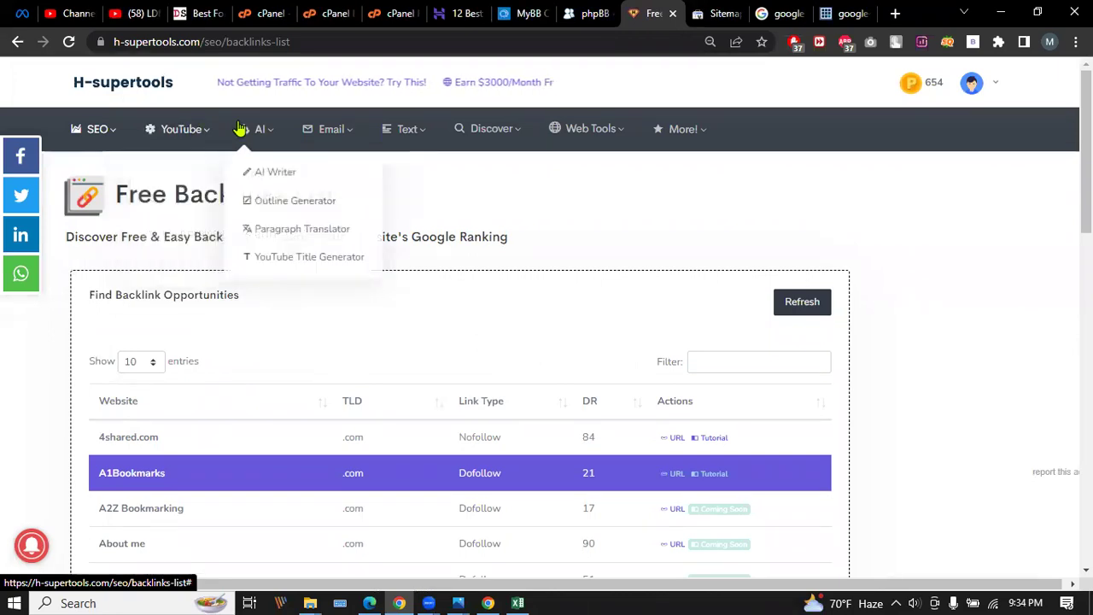
mouse_move(695, 127)
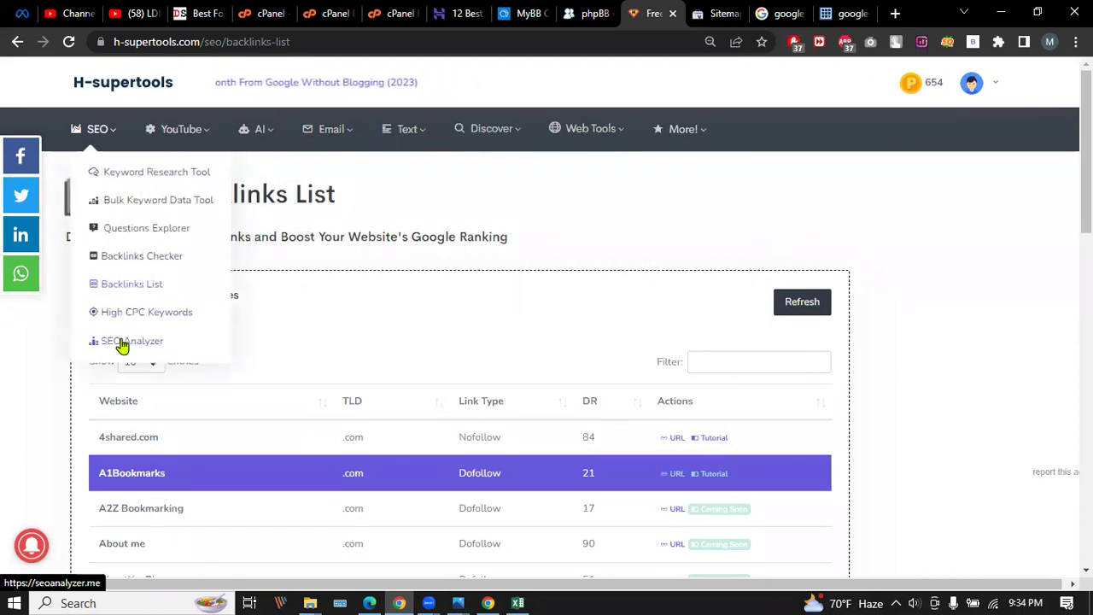
left_click(122, 345)
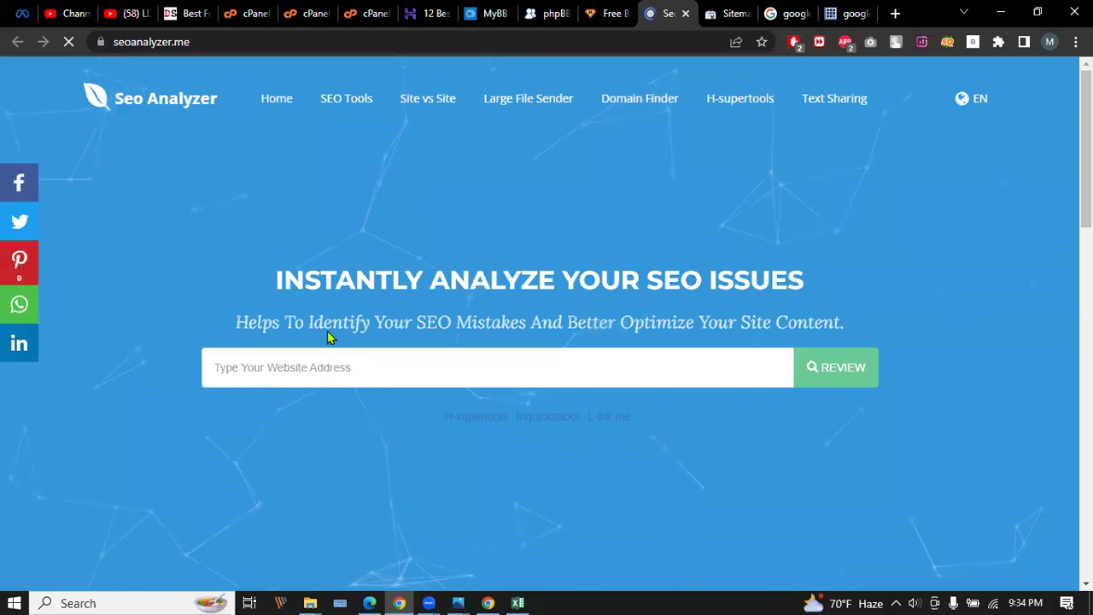
Copy the dynamicsbd.com address and paste it into SEO Analyzer's website field.
left_click(184, 11)
left_click(204, 43)
key("ctrl+c")
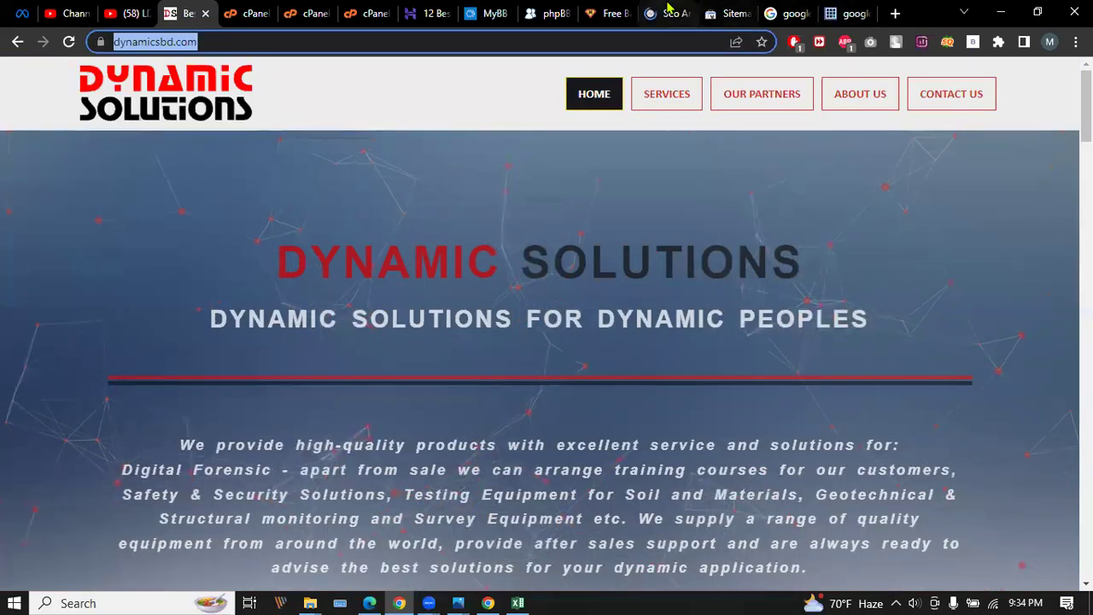
left_click(668, 11)
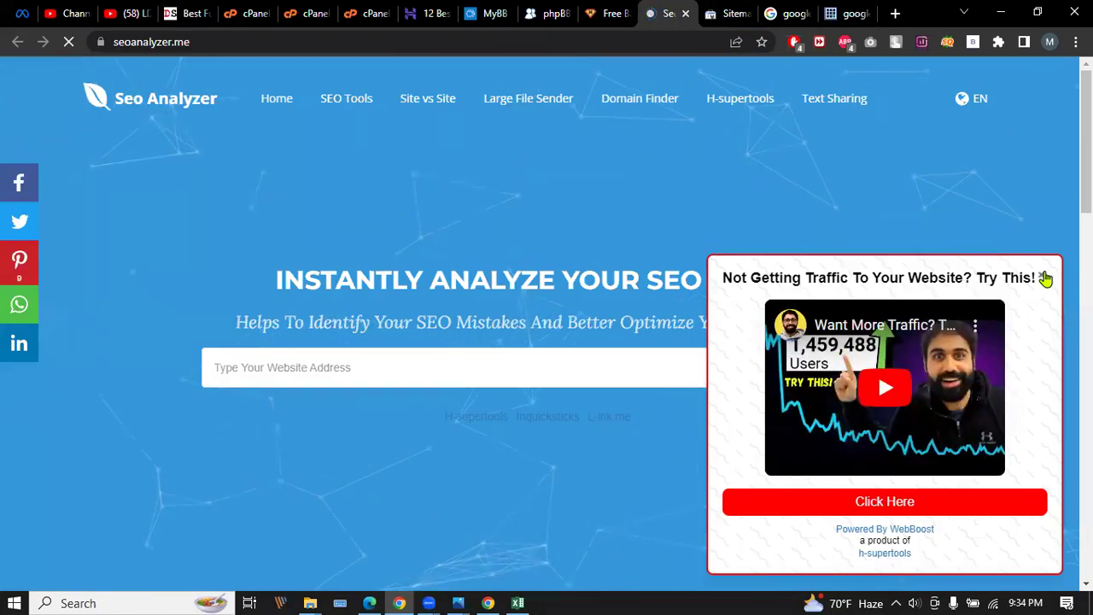
left_click(1040, 276)
left_click(471, 356)
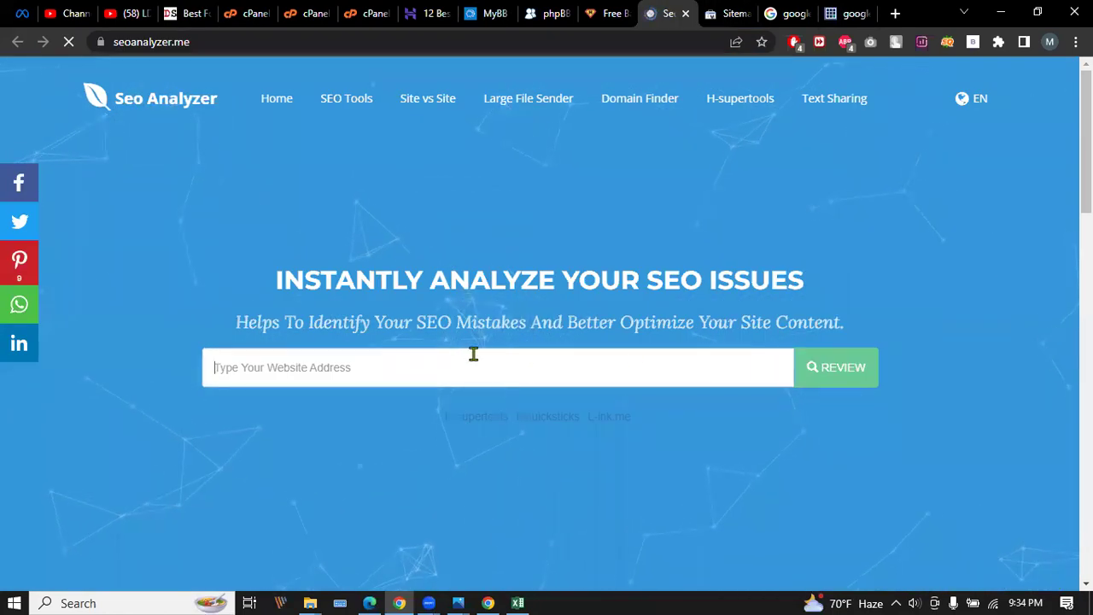
key("ctrl+v")
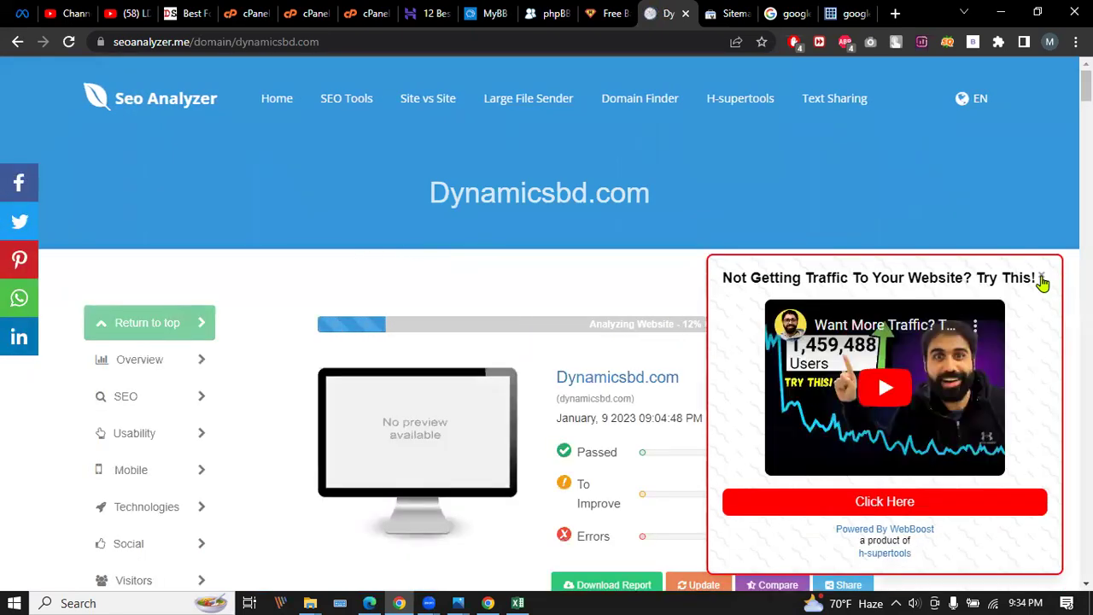
Close the ad popup and scroll through the dynamicsbd.com SEO report, scored 24.
left_click(1041, 278)
scroll(524, 249, "down", 2)
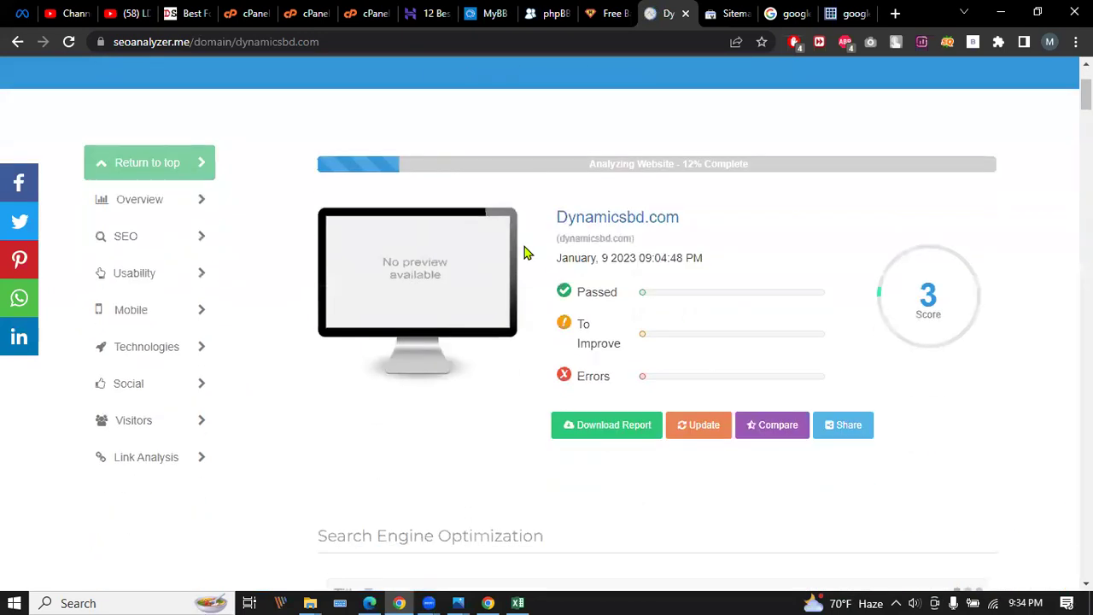
scroll(524, 253, "down", 2)
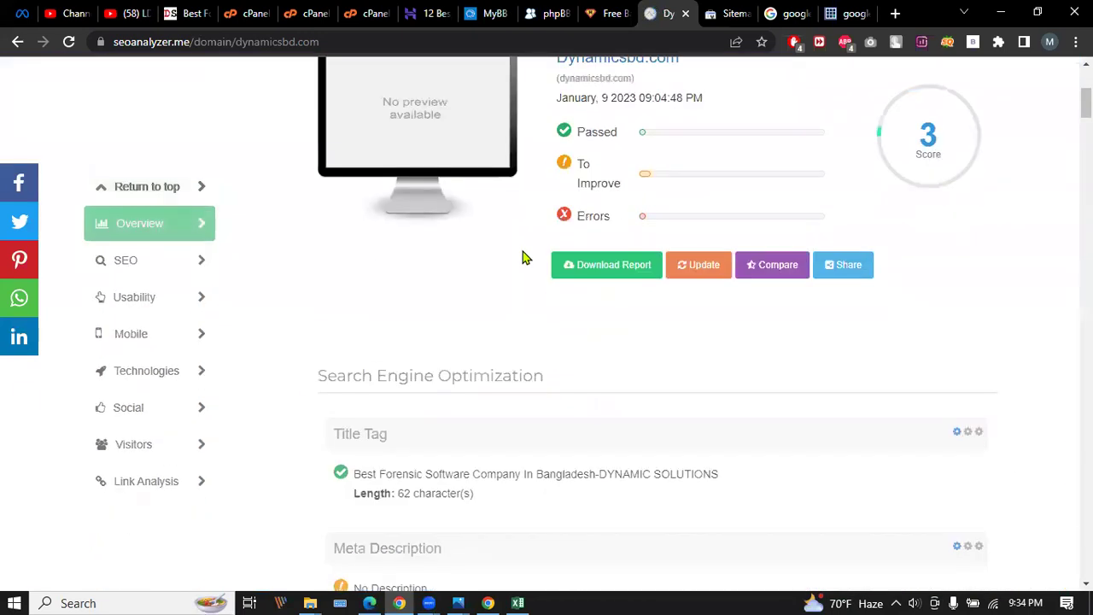
scroll(524, 258, "down", 1)
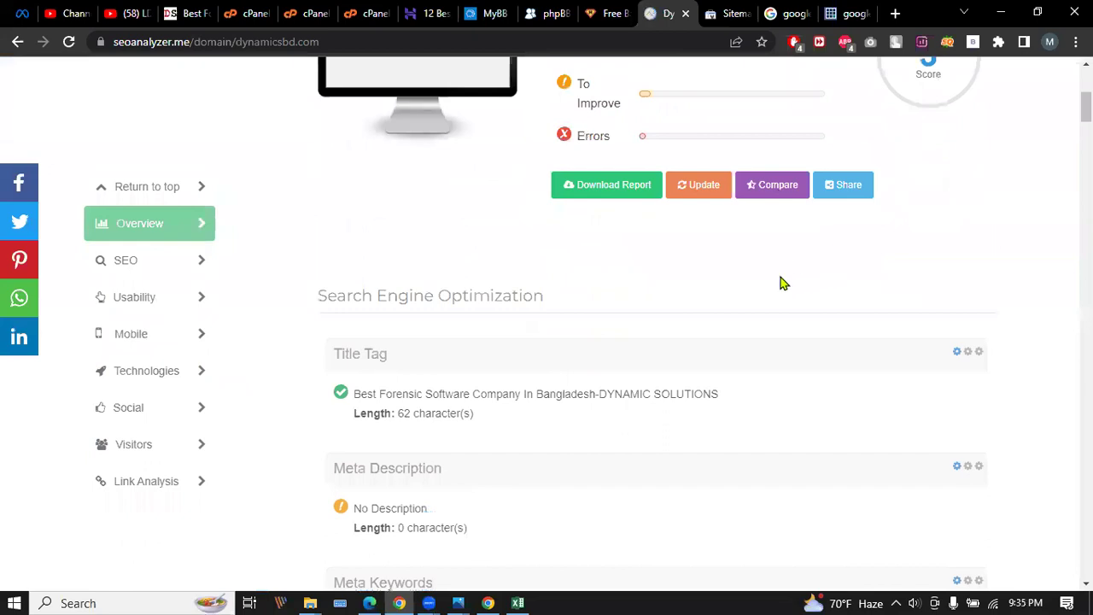
scroll(784, 283, "down", 9)
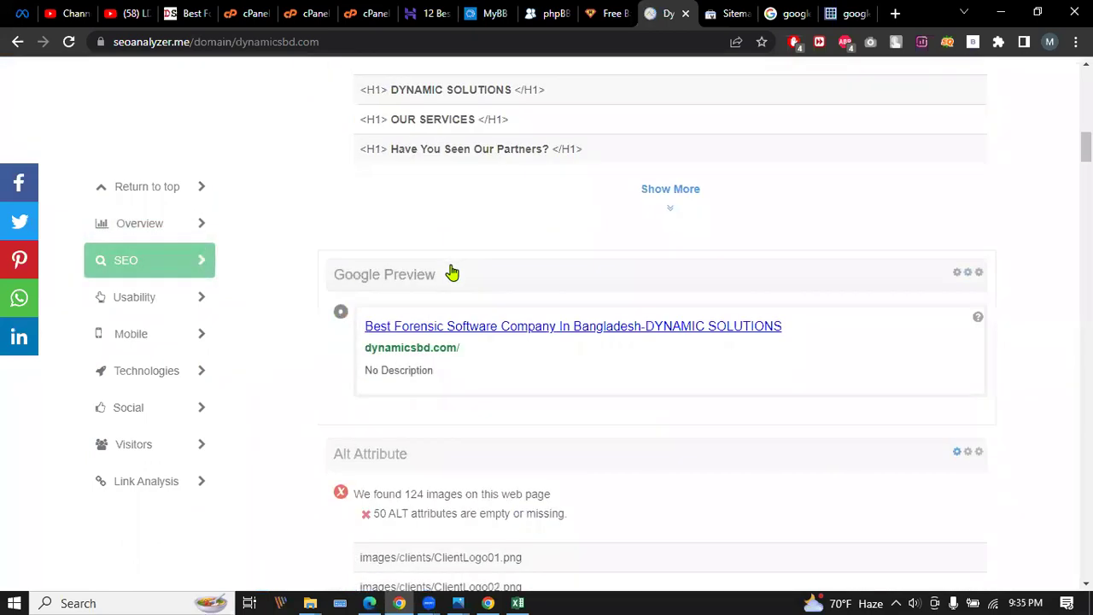
scroll(452, 274, "down", 4)
scroll(467, 280, "down", 8)
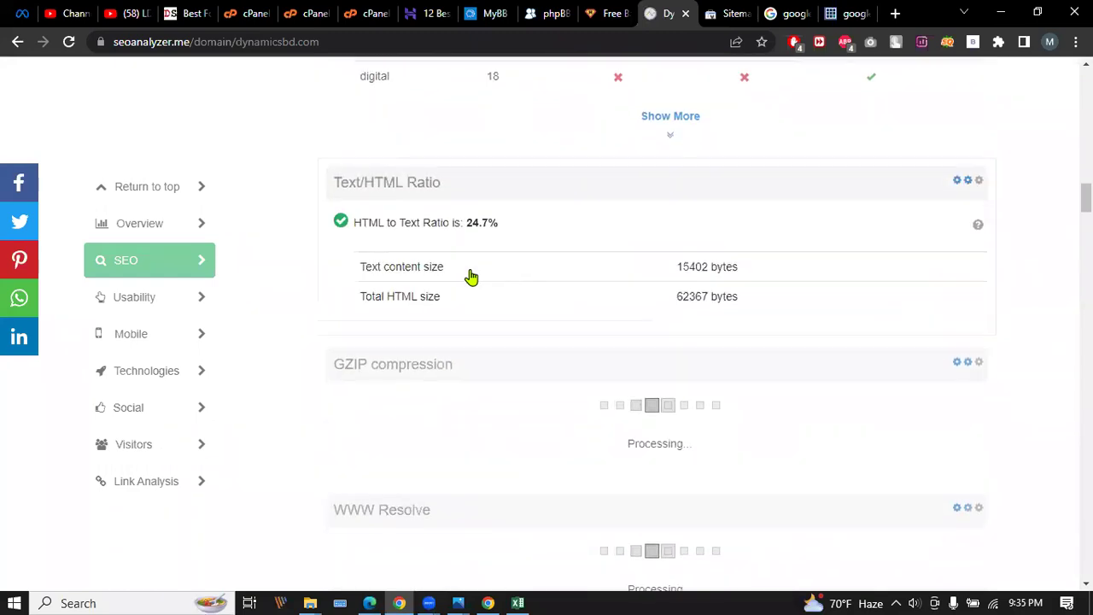
scroll(471, 276, "down", 4)
scroll(468, 273, "down", 9)
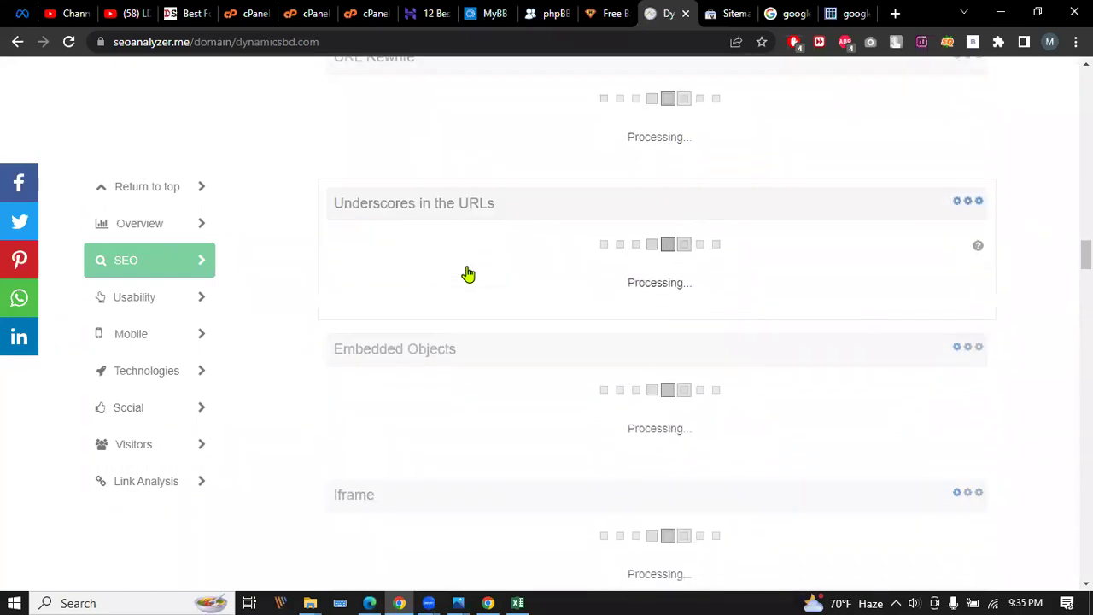
scroll(467, 273, "up", 5)
scroll(467, 271, "up", 4)
scroll(468, 270, "up", 12)
scroll(468, 265, "down", 9)
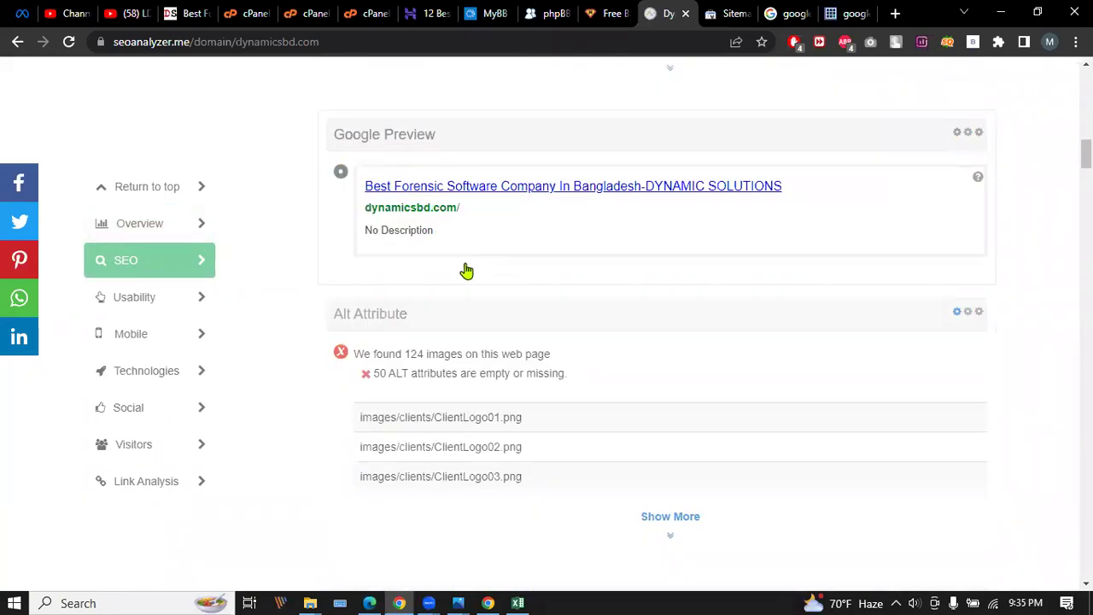
scroll(466, 271, "up", 10)
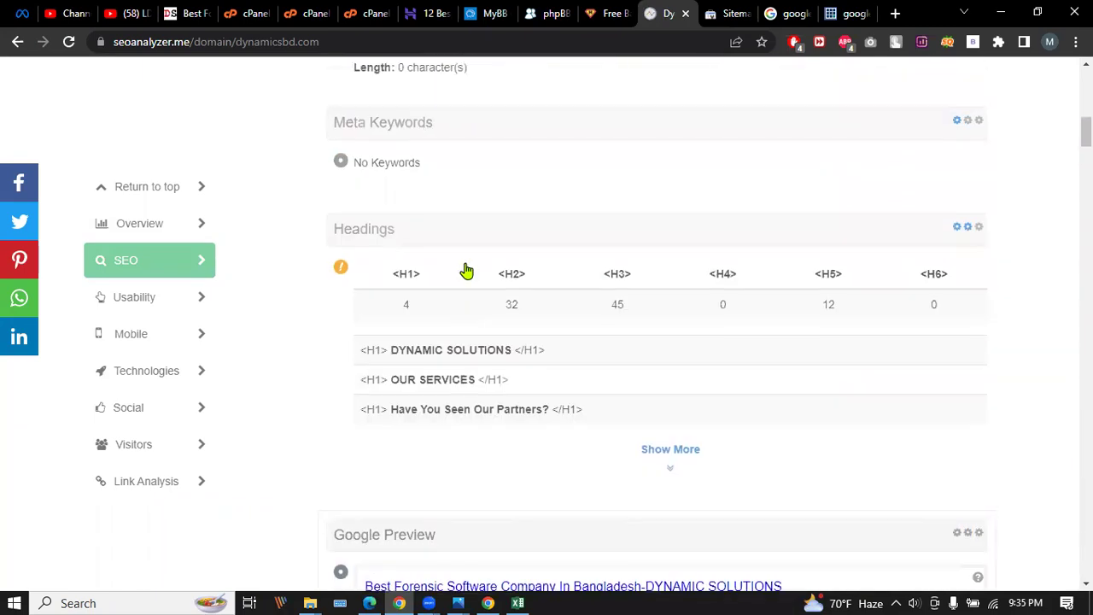
scroll(466, 271, "up", 5)
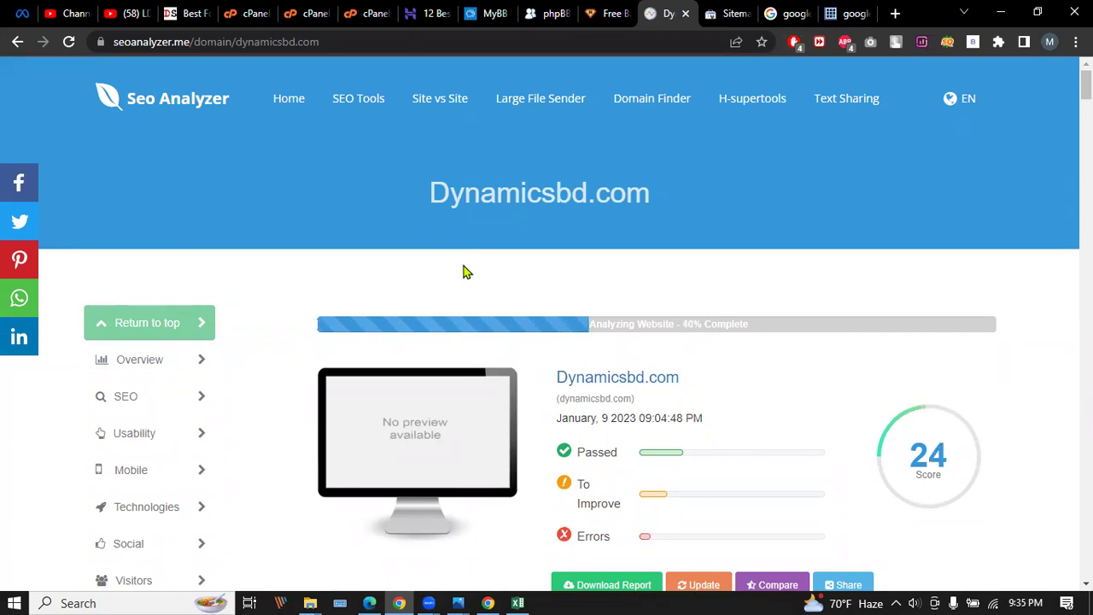
scroll(466, 272, "down", 4)
scroll(461, 275, "down", 8)
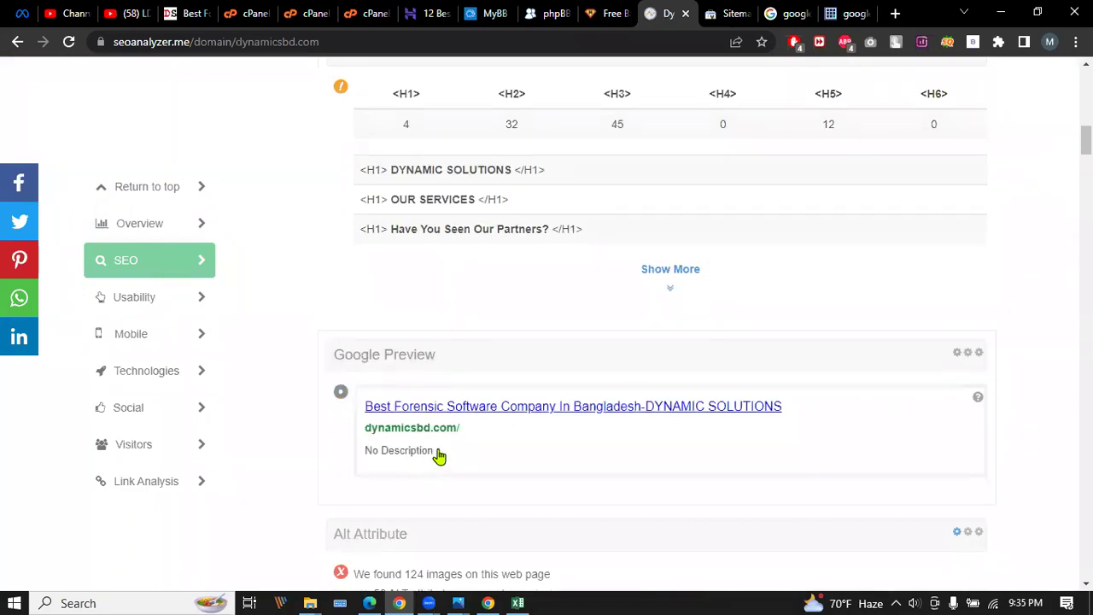
Copy the word 'Description' from the report's Google preview.
left_click_drag(439, 456, 386, 458)
key("ctrl+c")
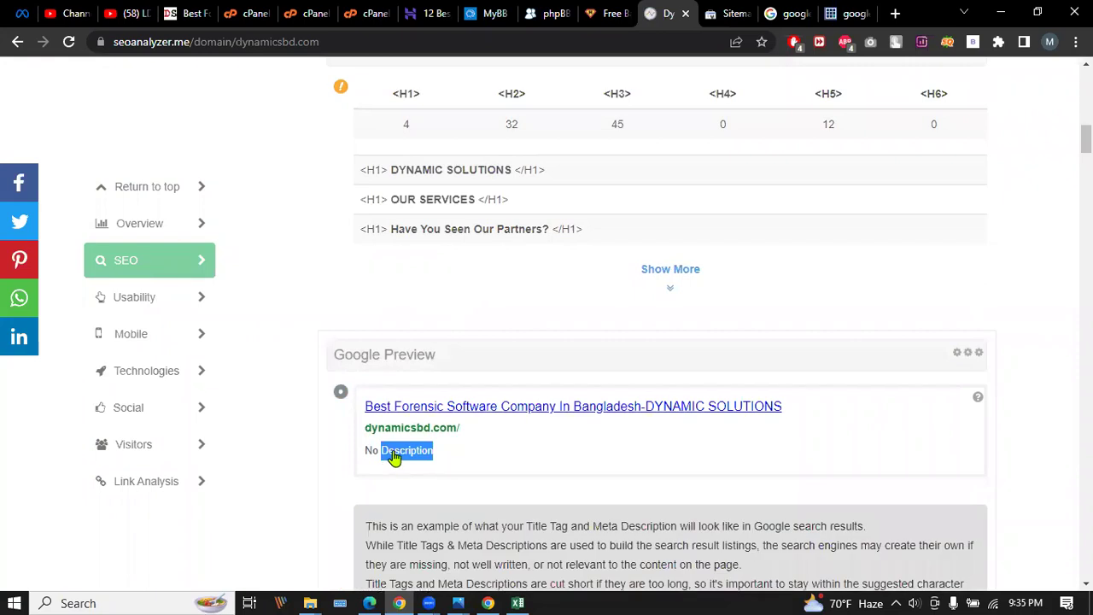
right_click(394, 458)
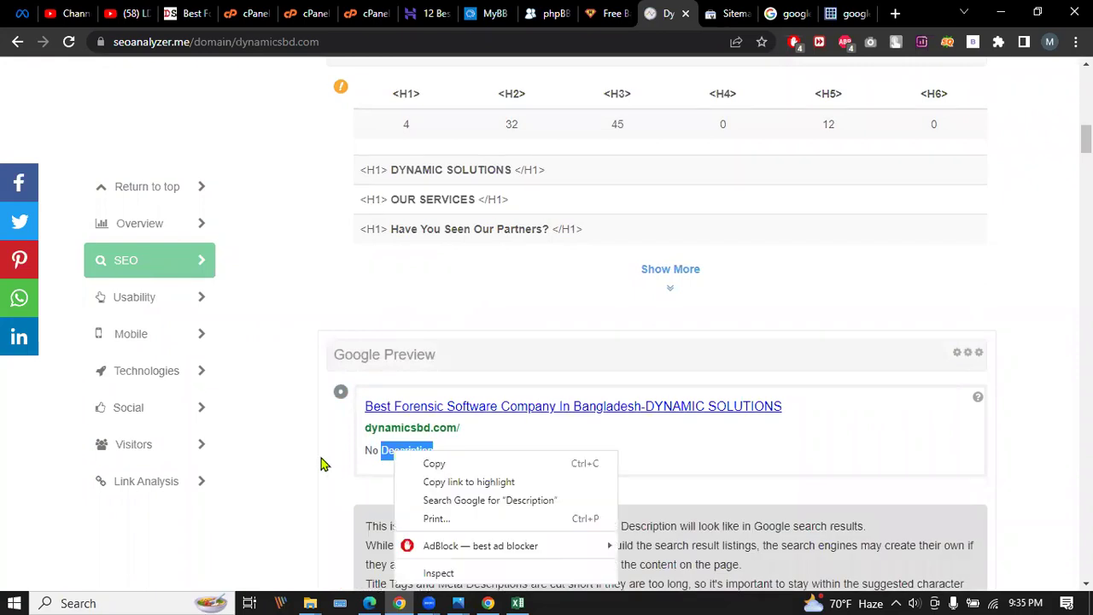
left_click(445, 465)
scroll(445, 389, "down", 2)
scroll(446, 385, "up", 3)
Move across the browser tabs to the dynamicsbd.com cPanel Zone Editor and File Manager.
left_click(195, 13)
left_click(246, 13)
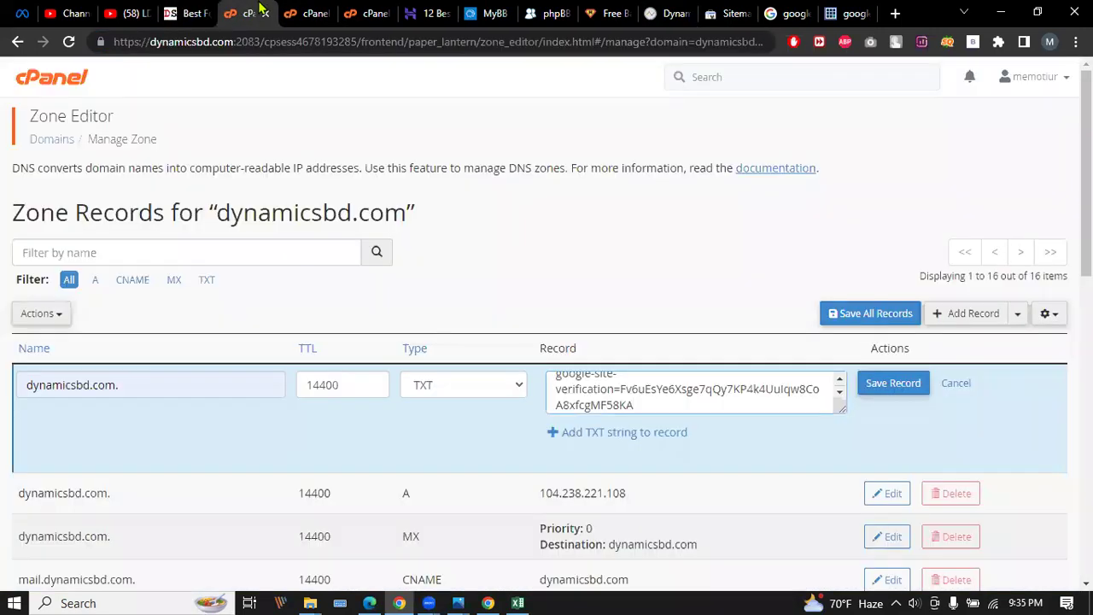
left_click(304, 13)
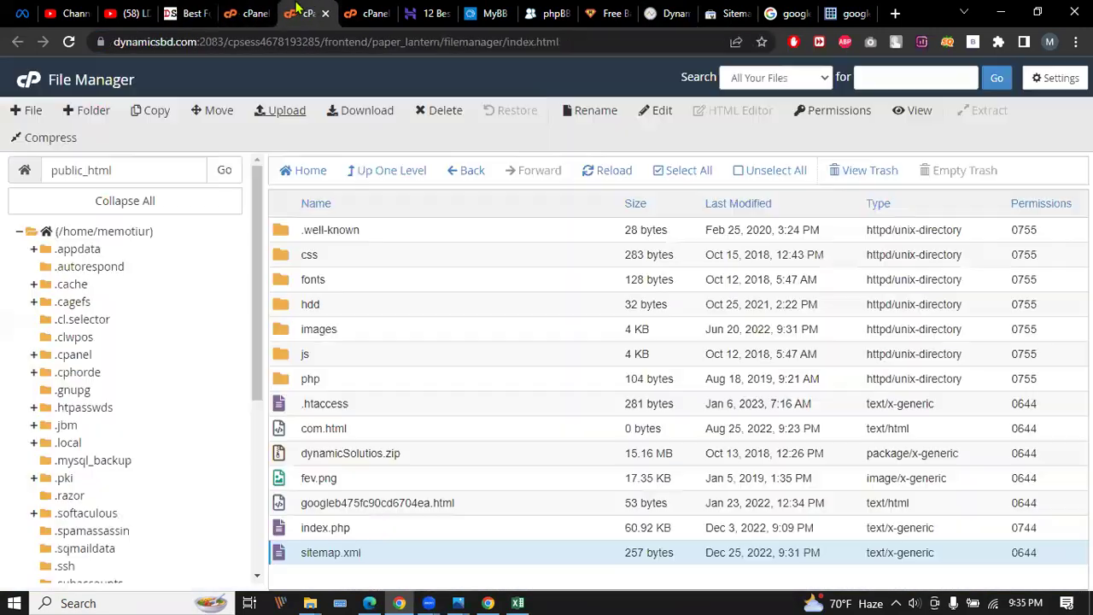
Open index.php in the cPanel File Manager code editor.
left_click(365, 530)
right_click(365, 529)
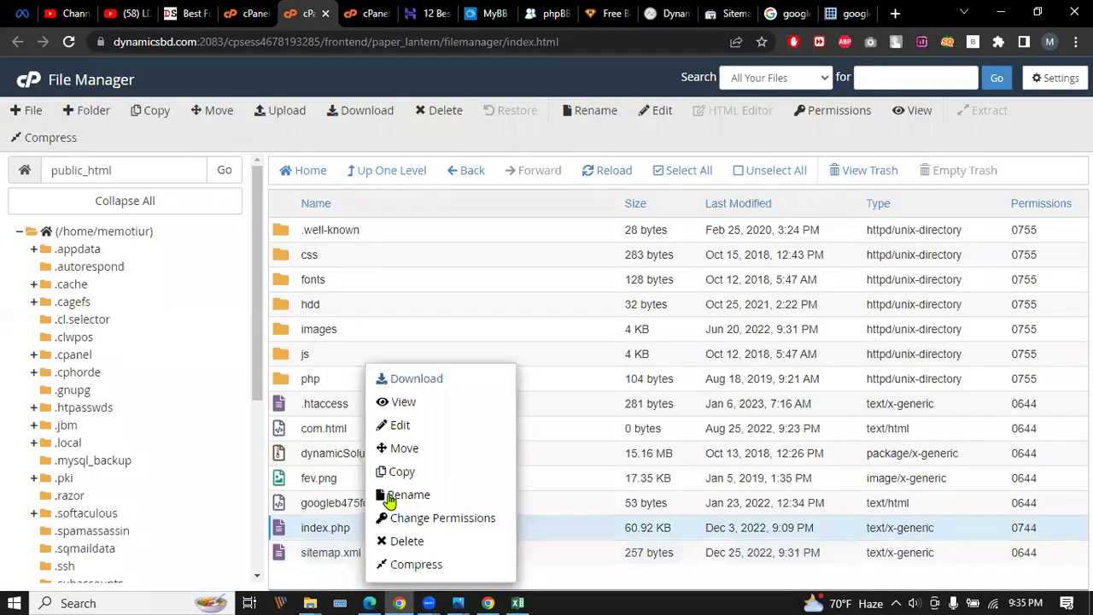
left_click(423, 424)
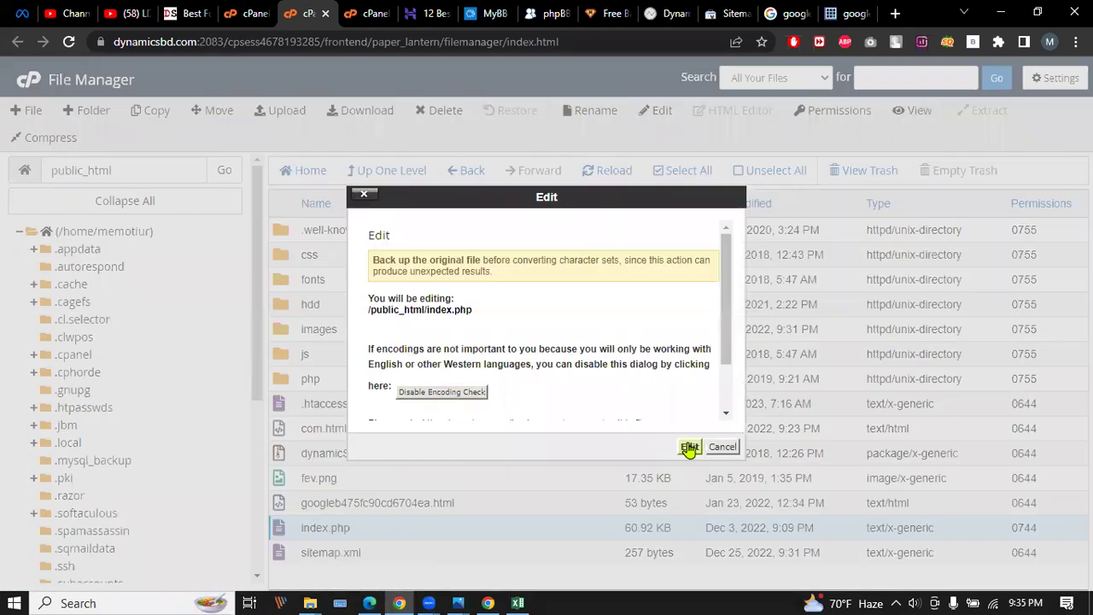
left_click(689, 448)
left_click(397, 14)
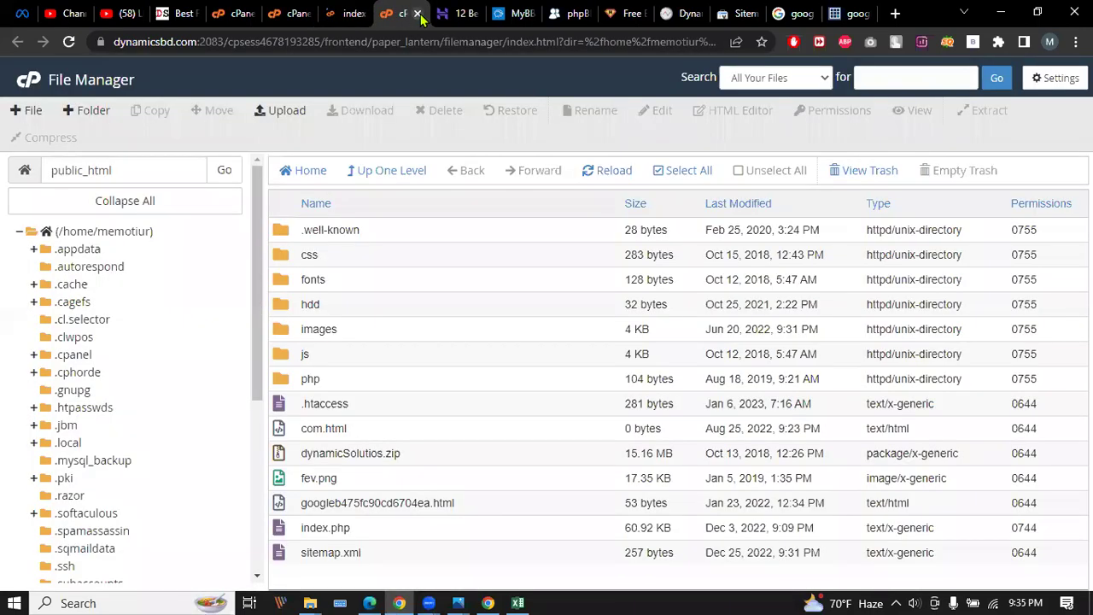
left_click(417, 14)
left_click(345, 14)
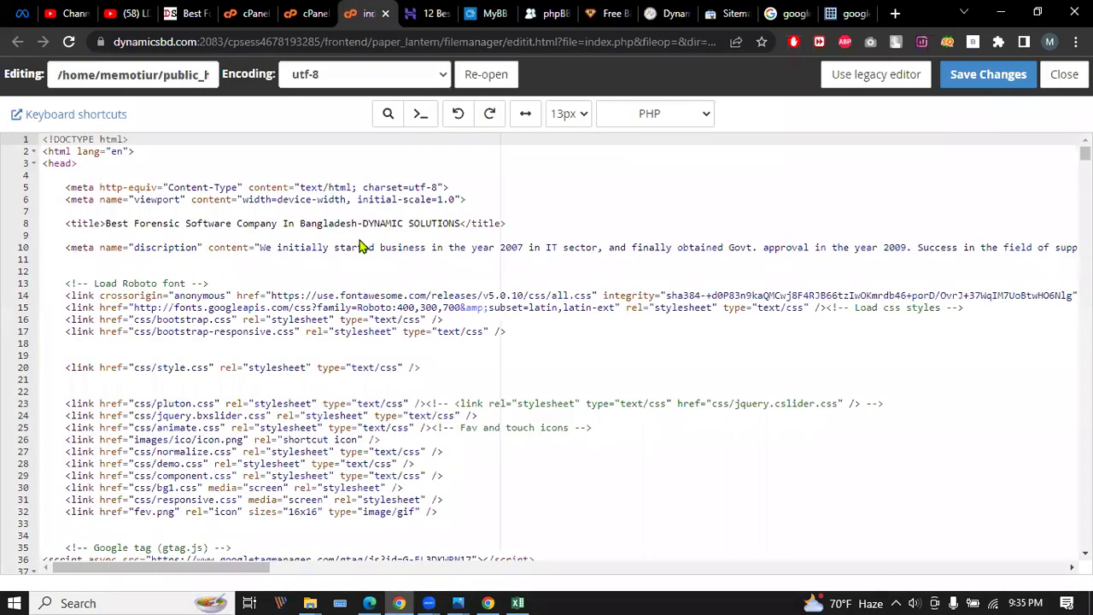
Correct 'discription' to 'description' on line 10 and save index.php.
left_click_drag(197, 247, 137, 248)
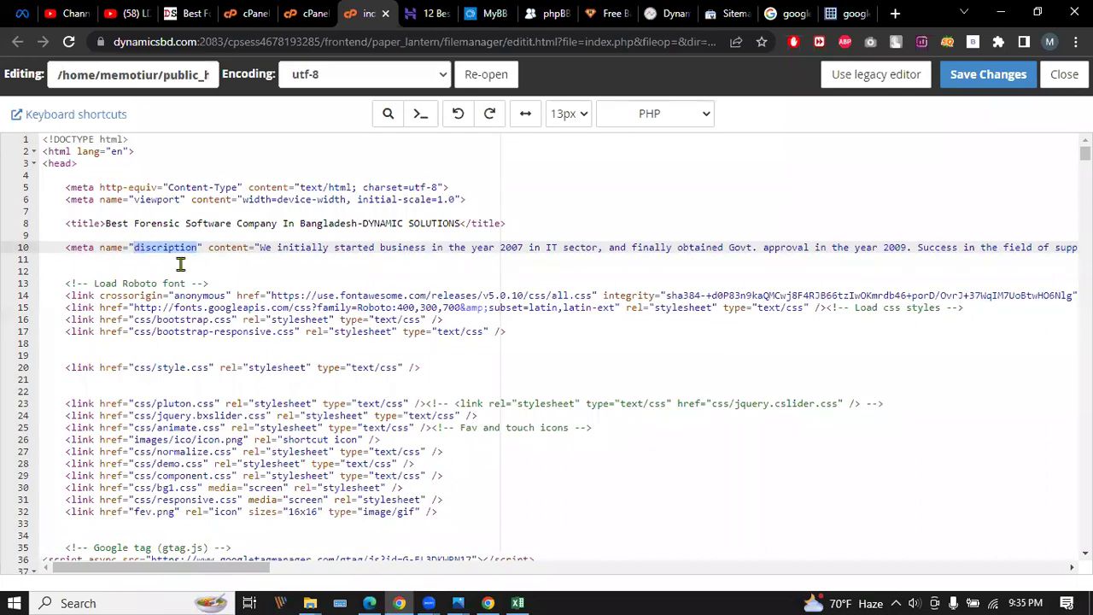
key("ctrl+v")
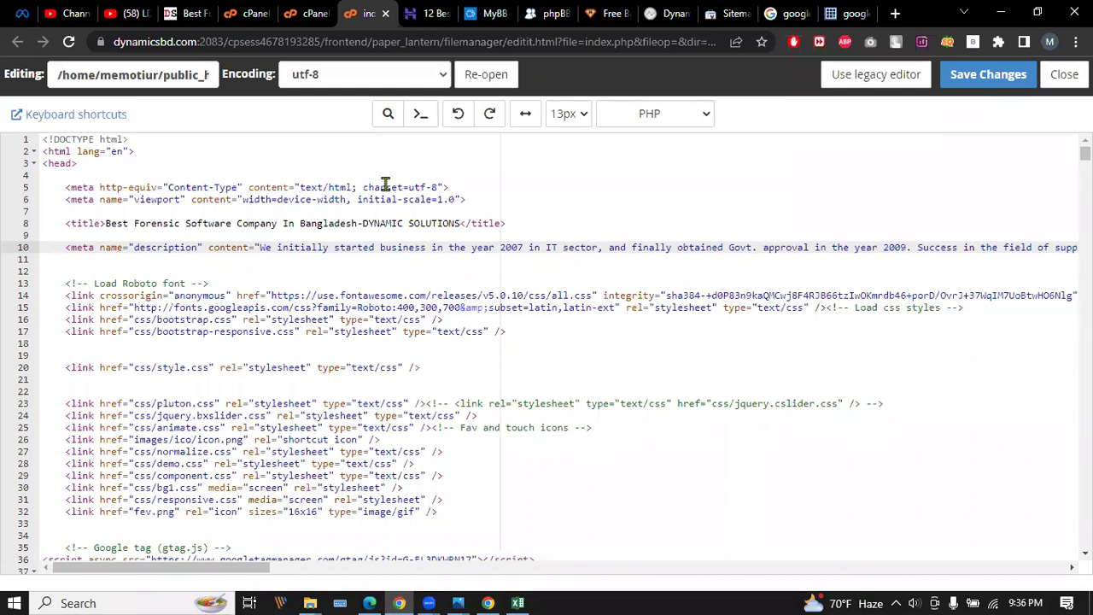
left_click(961, 81)
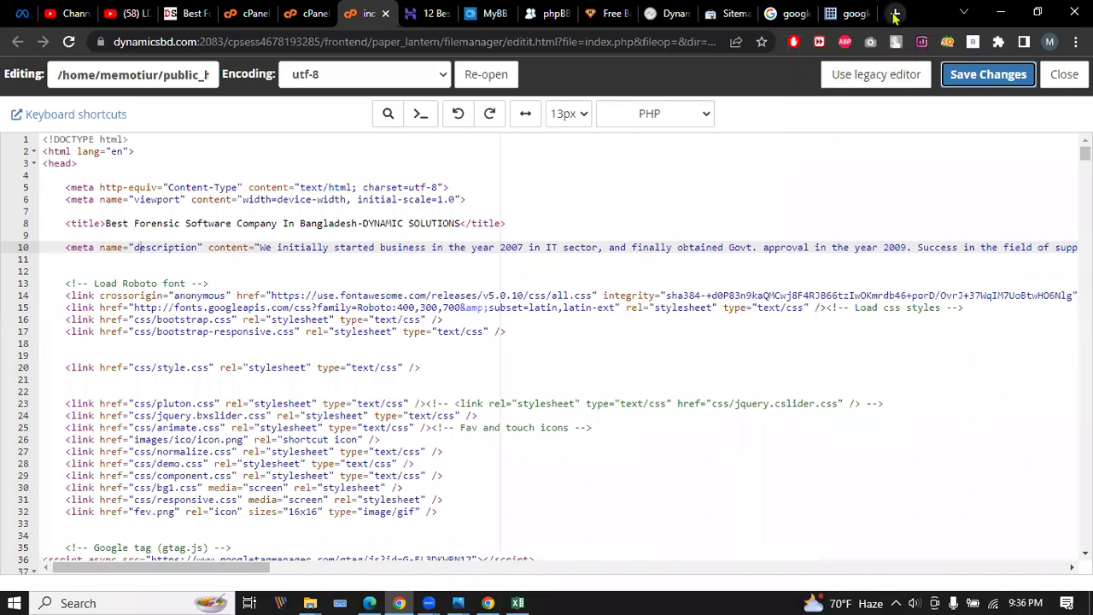
left_click(730, 14)
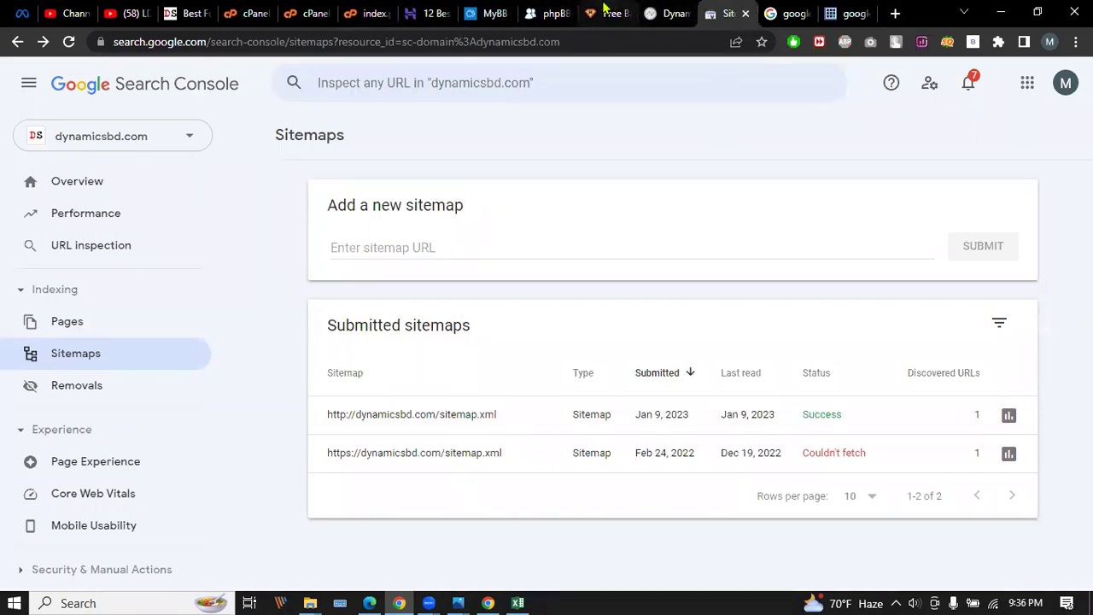
Return to the seoanalyzer.me report for dynamicsbd.com and scroll up to its 51-score summary.
left_click(670, 13)
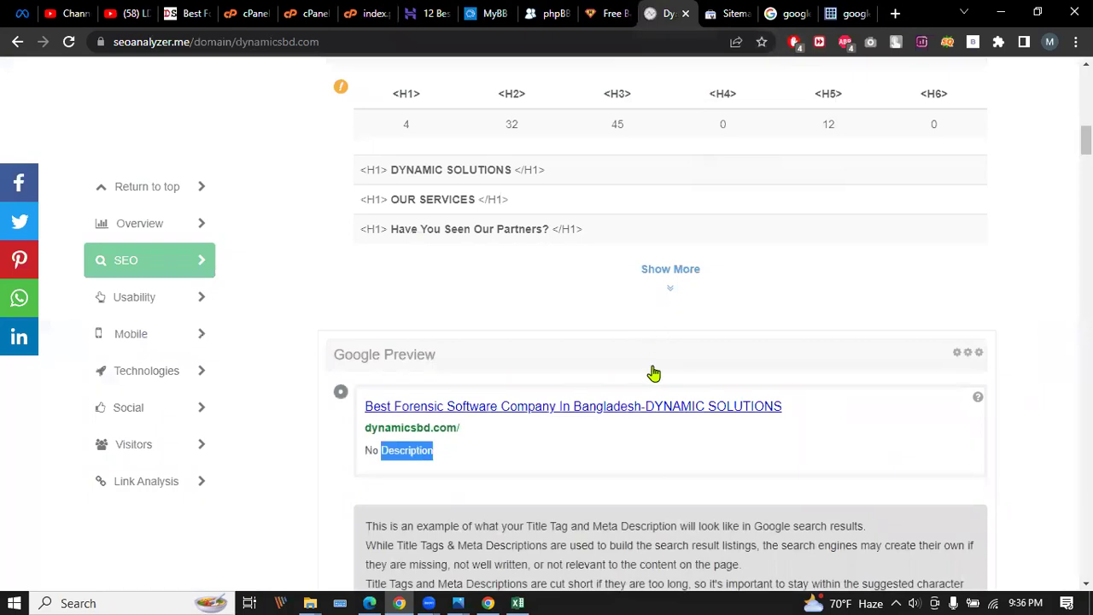
scroll(653, 373, "up", 15)
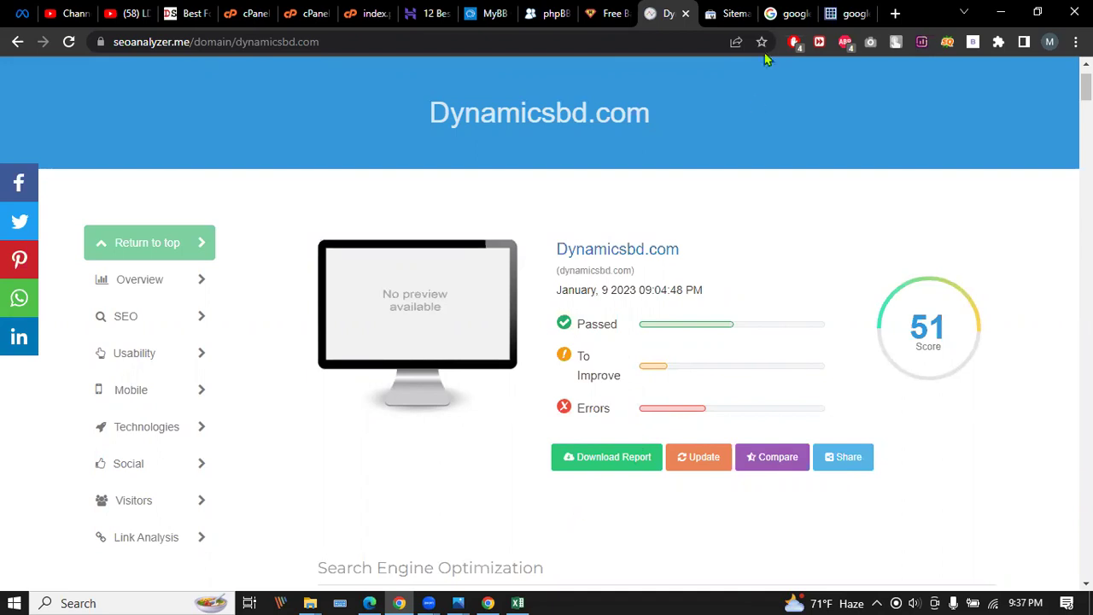
Download the dynamicsbd.com PDF report, then go back to the Search Console and backlinks tabs.
left_click(579, 465)
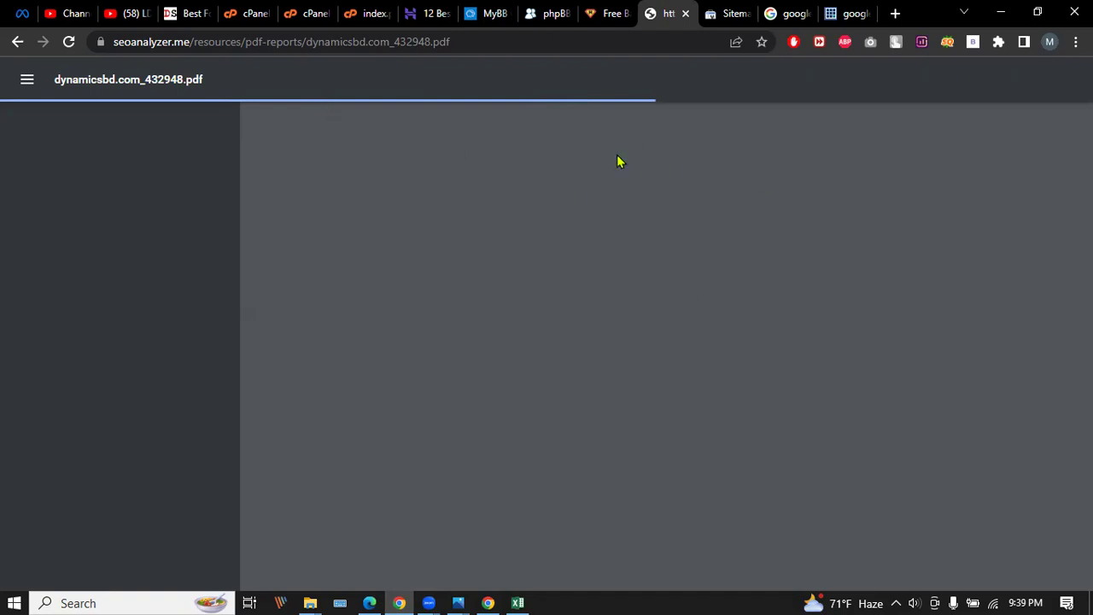
left_click(738, 10)
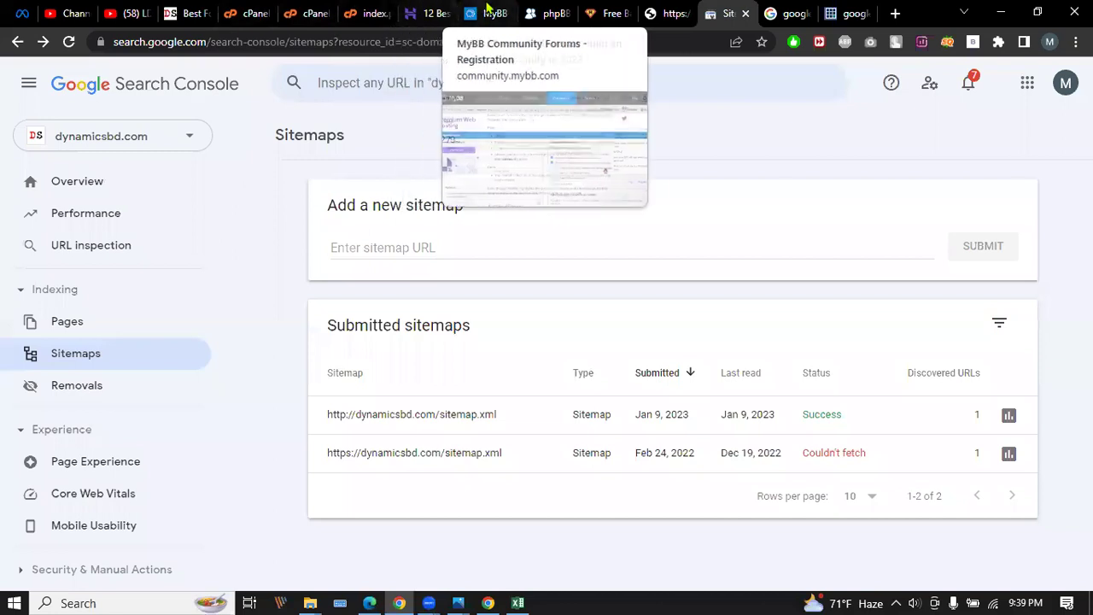
left_click(608, 13)
Select Dofollow in the A1Bookmarks backlink row, then scroll through the live dynamicsbd.com homepage.
scroll(444, 235, "down", 4)
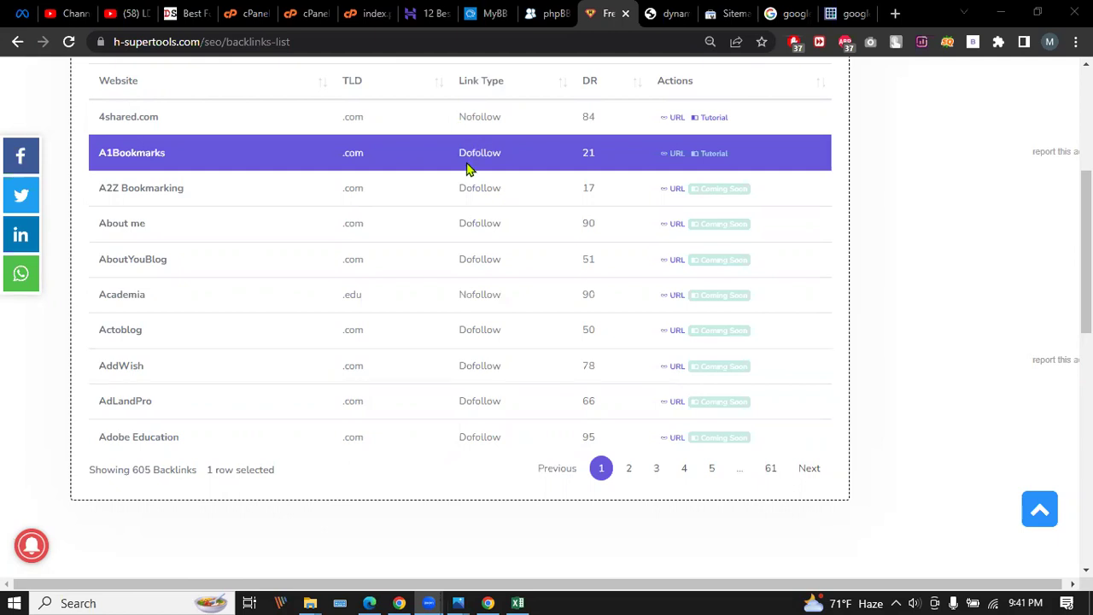
left_click_drag(457, 153, 526, 162)
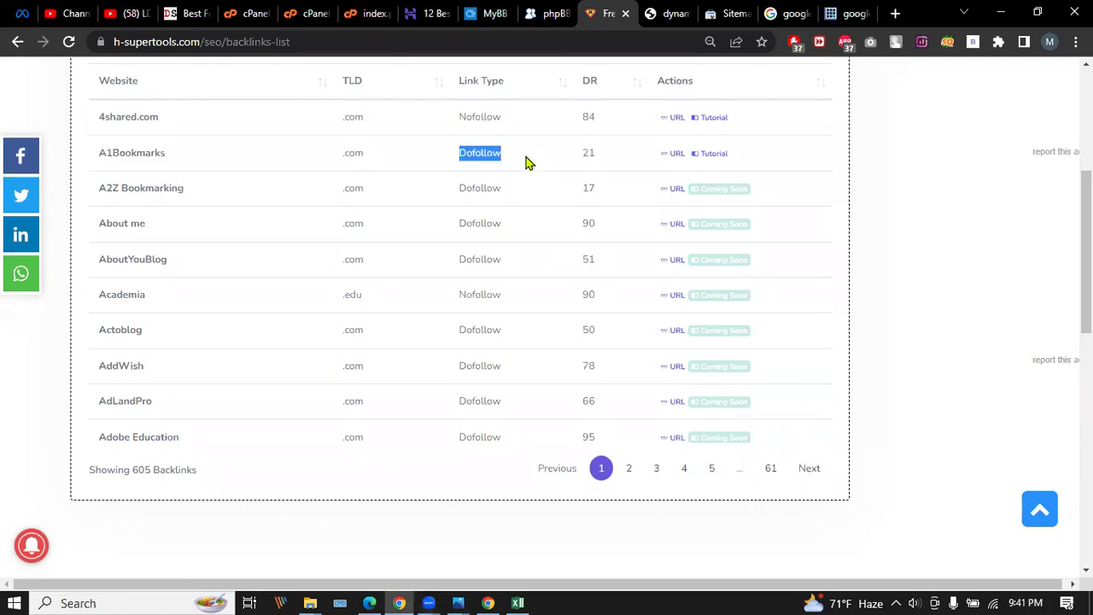
left_click(183, 13)
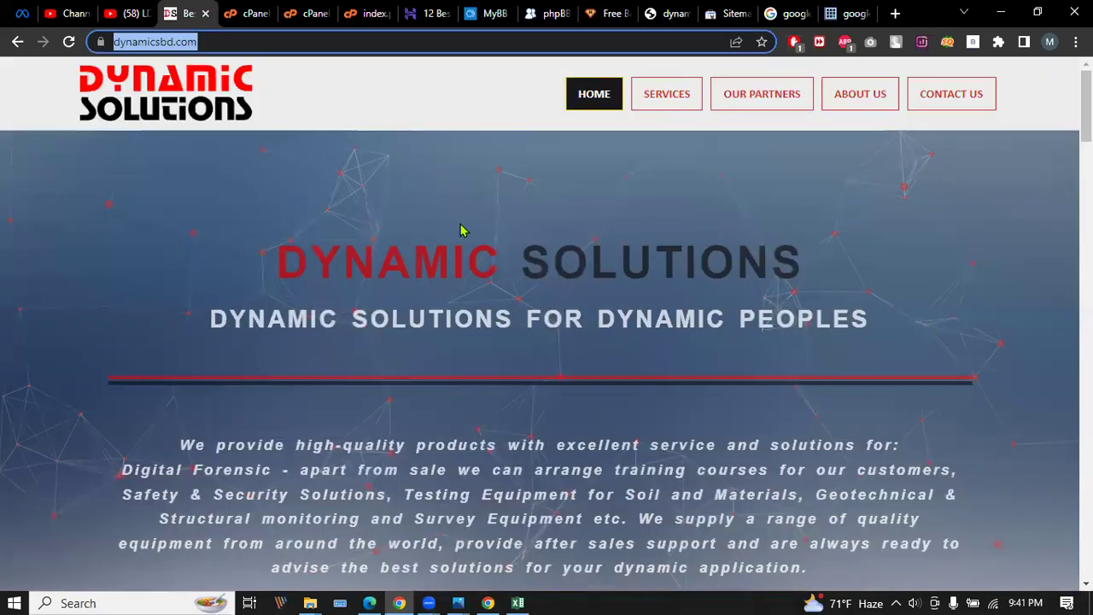
scroll(644, 253, "down", 6)
scroll(395, 199, "up", 4)
scroll(394, 199, "up", 3)
left_click(309, 13)
Scroll index.php to line 241 and inspect the Amped Software link and its ampedsoftware.com URL.
left_click(366, 13)
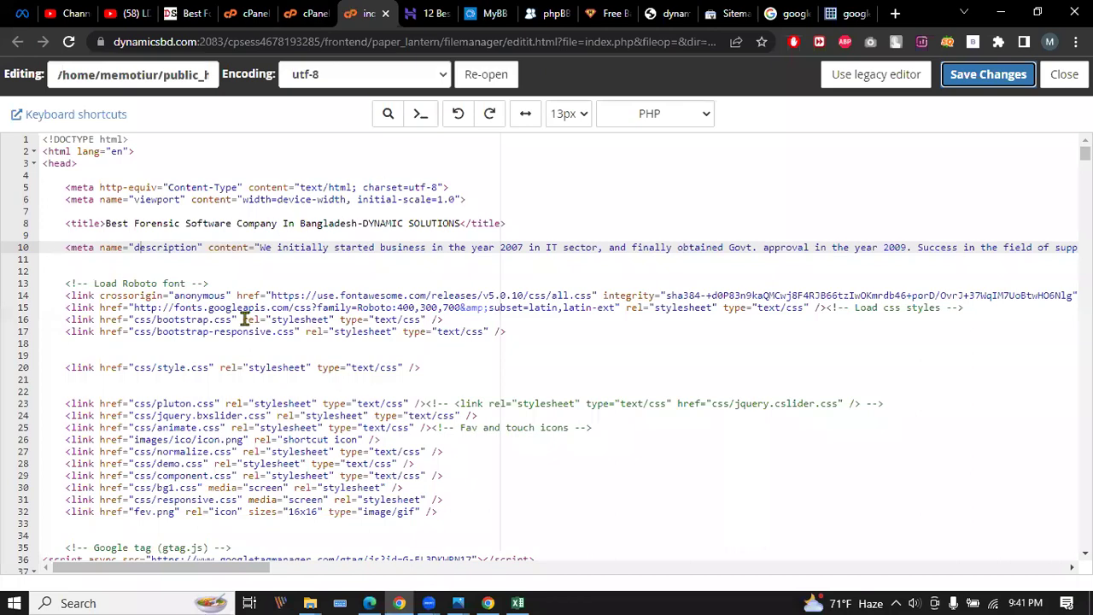
scroll(243, 318, "down", 15)
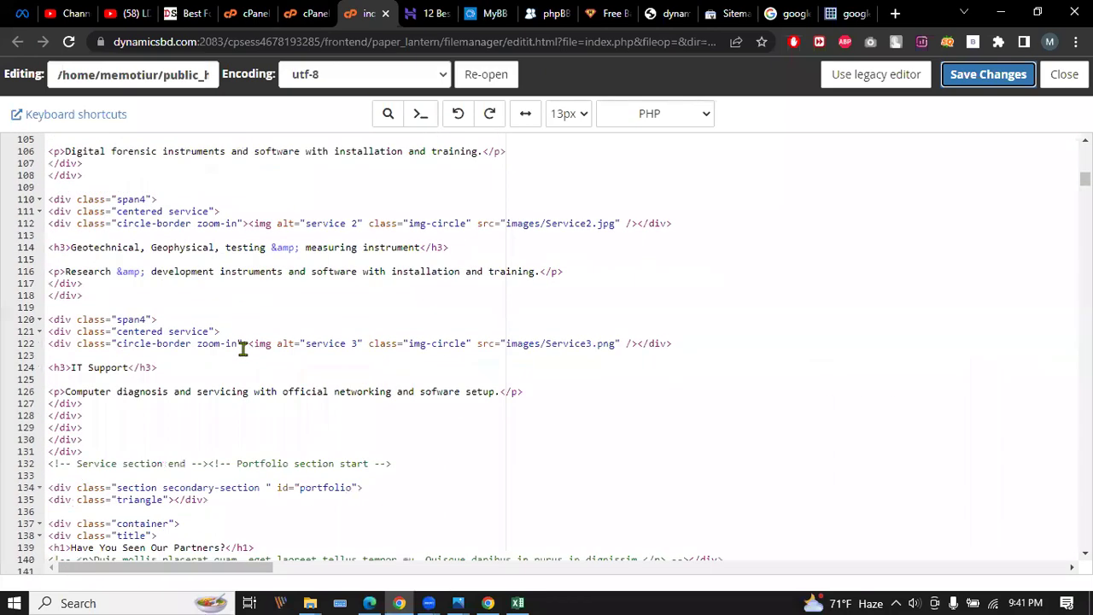
scroll(378, 303, "down", 4)
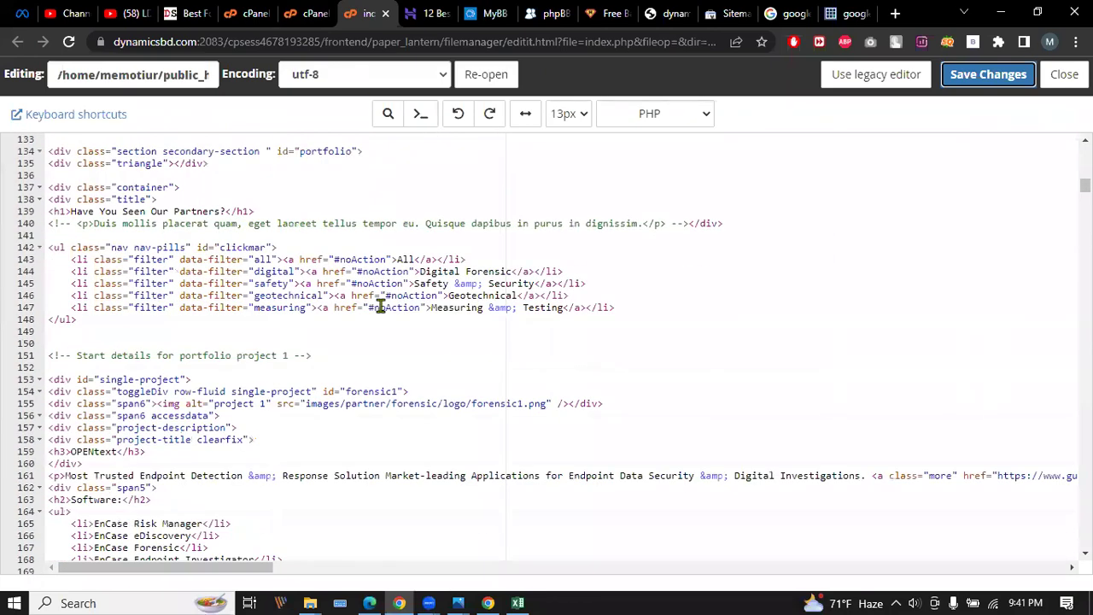
scroll(378, 305, "down", 11)
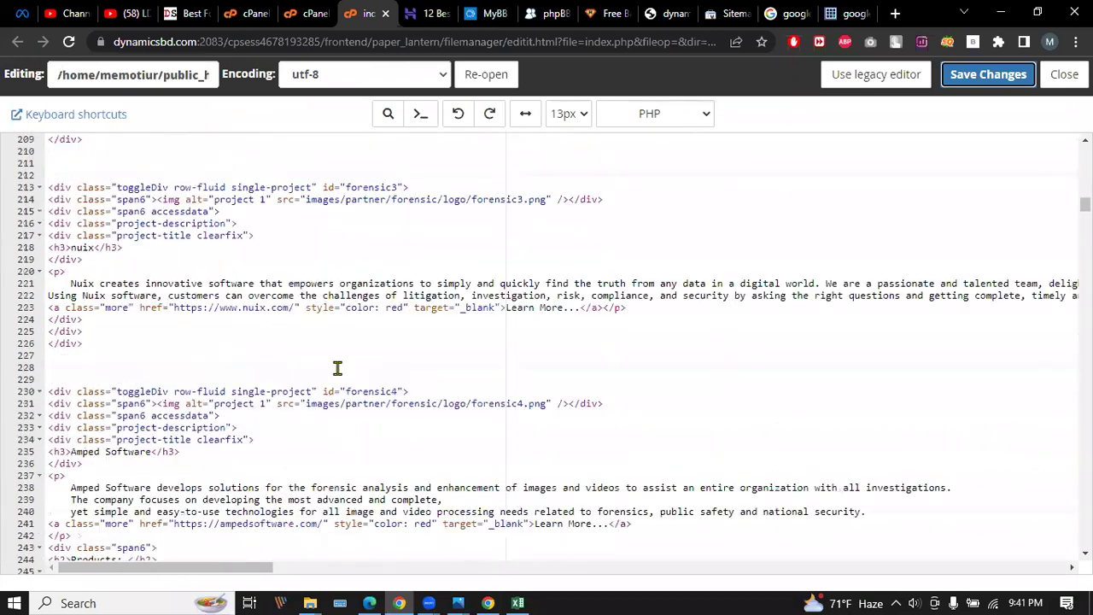
scroll(337, 368, "down", 3)
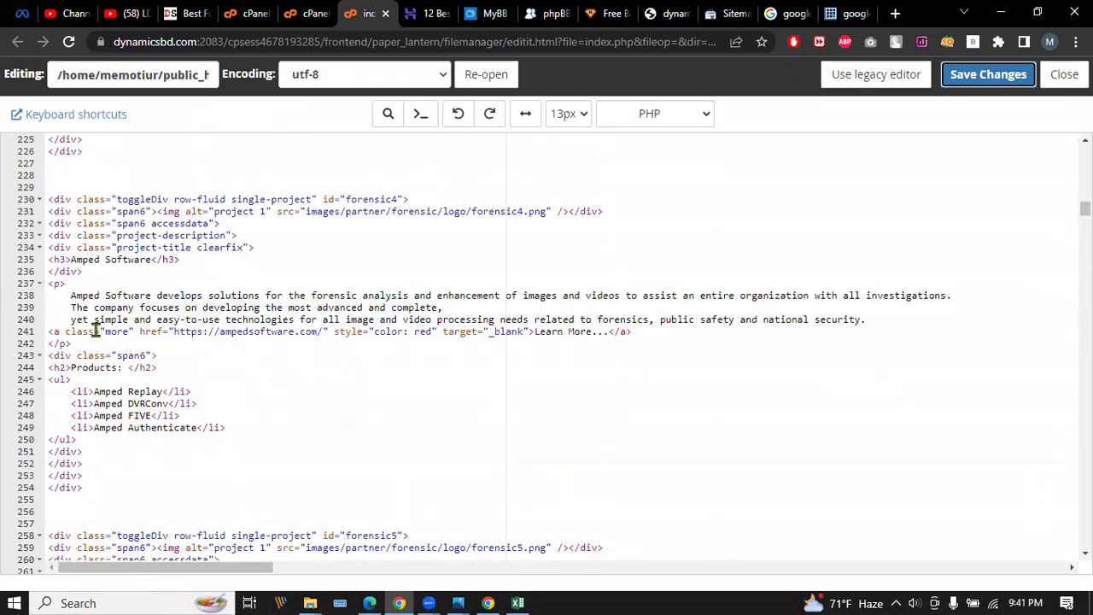
left_click_drag(48, 332, 636, 332)
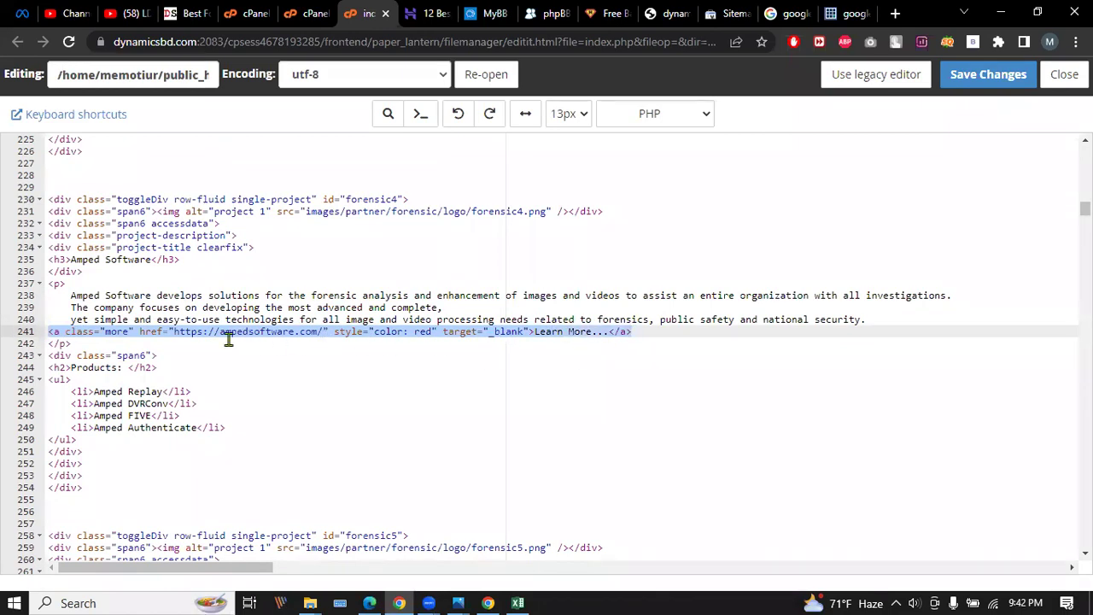
left_click(332, 332)
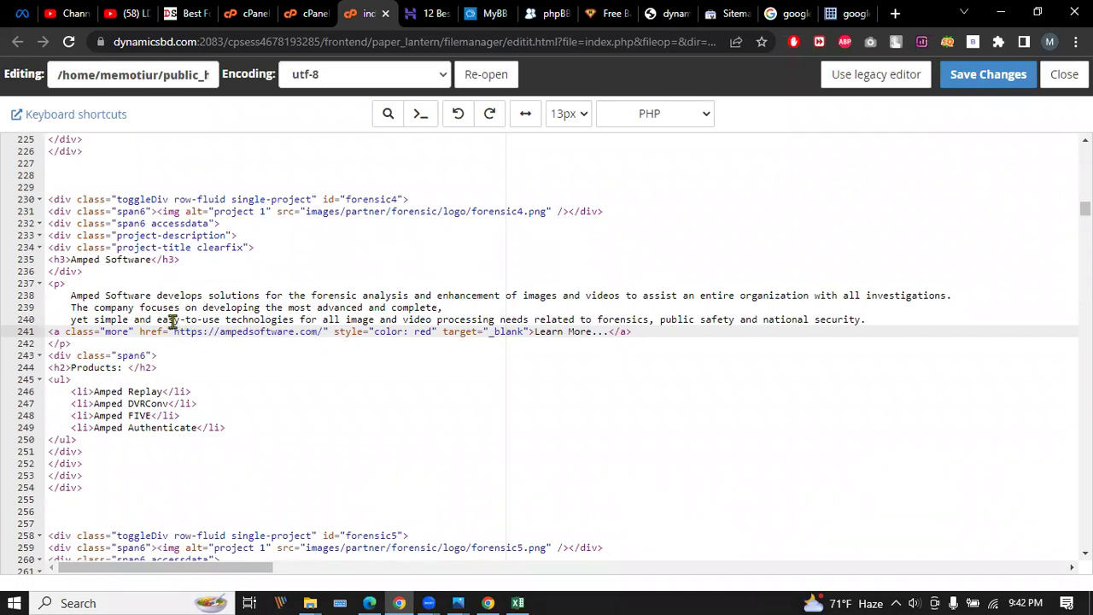
left_click_drag(175, 331, 327, 331)
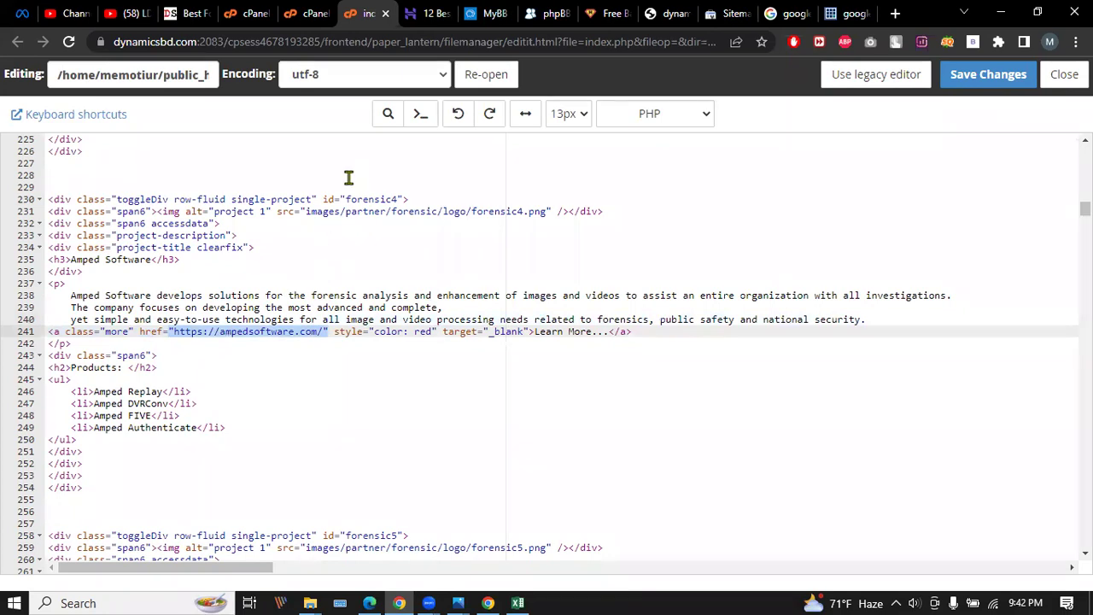
left_click(234, 333)
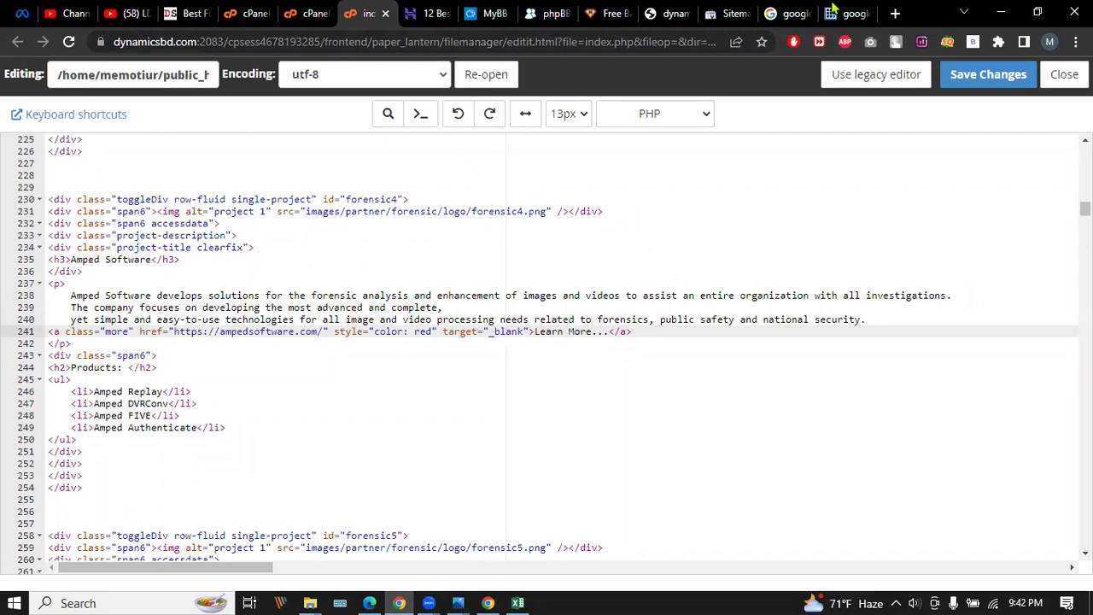
left_click(604, 12)
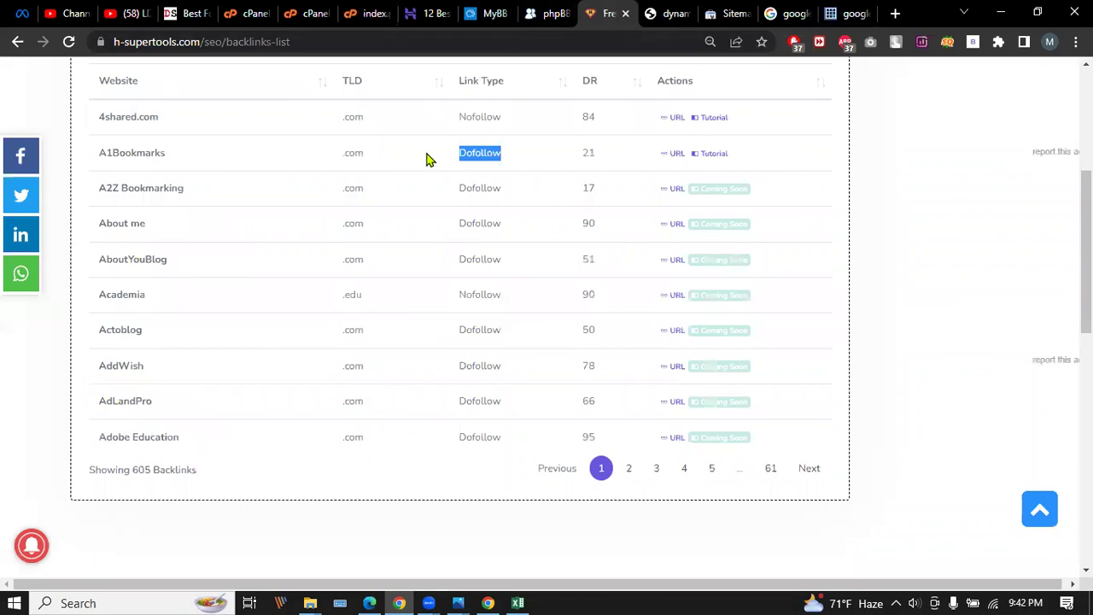
Search Google for 'do follow vs no follow' from a new tab's address bar.
left_click(895, 13)
type("do")
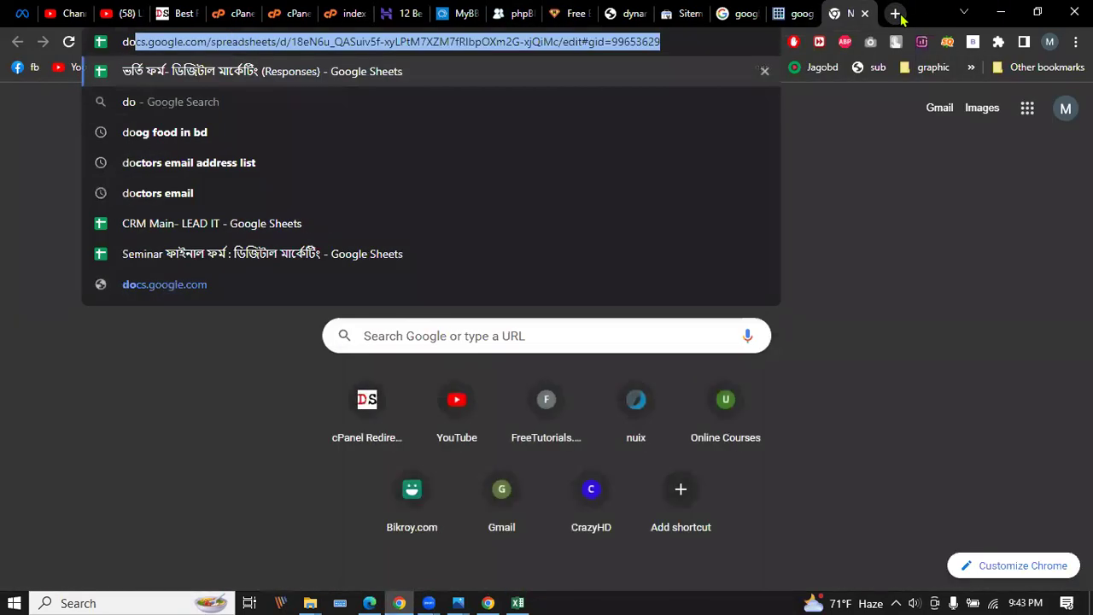
type(" foll")
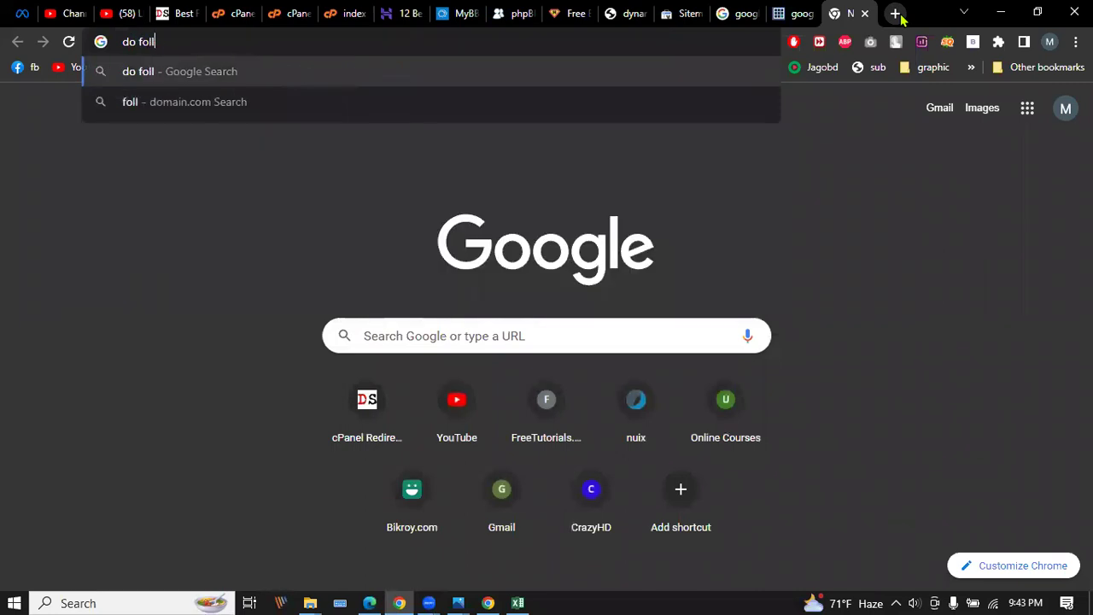
type("ow no")
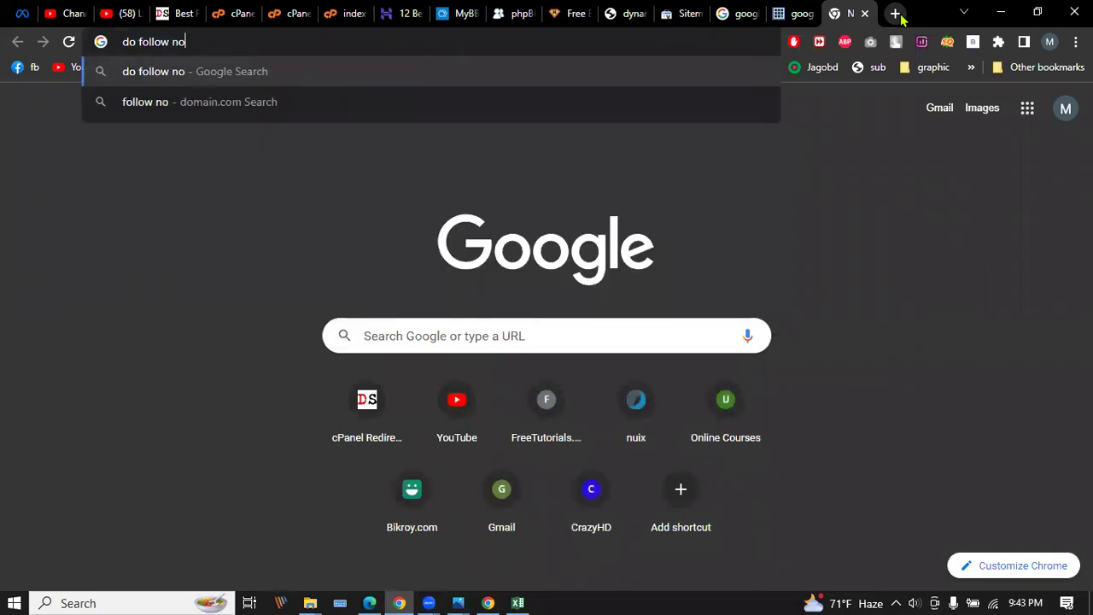
type(" follo")
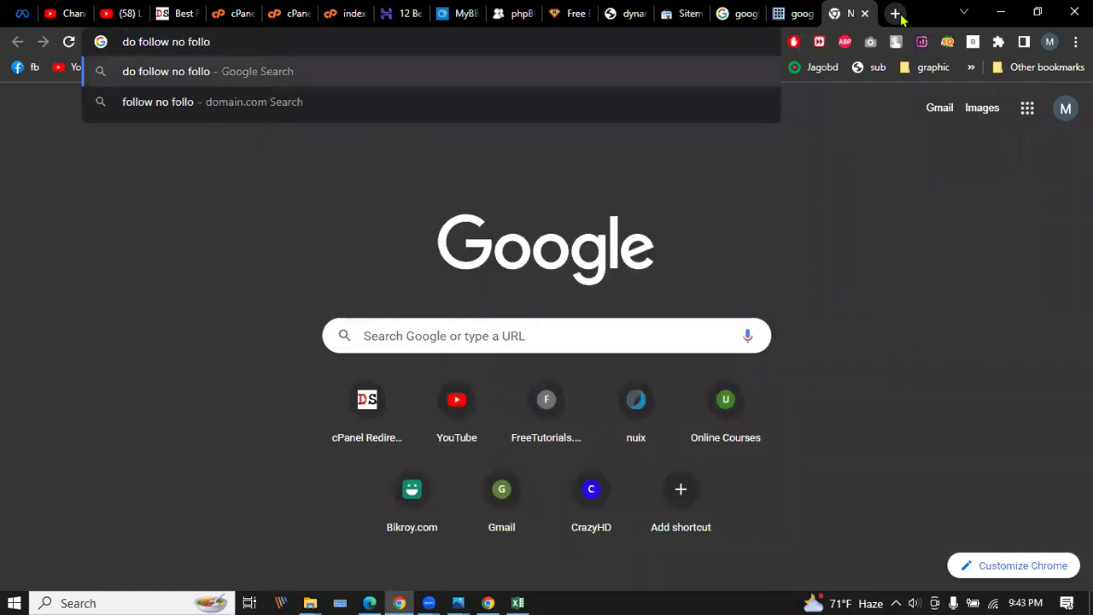
type("w")
key("Left")
key("Left")
key("Left")
key("Left")
key("Left")
key("Left")
key("Left")
key("Left")
key("Left")
type("vs")
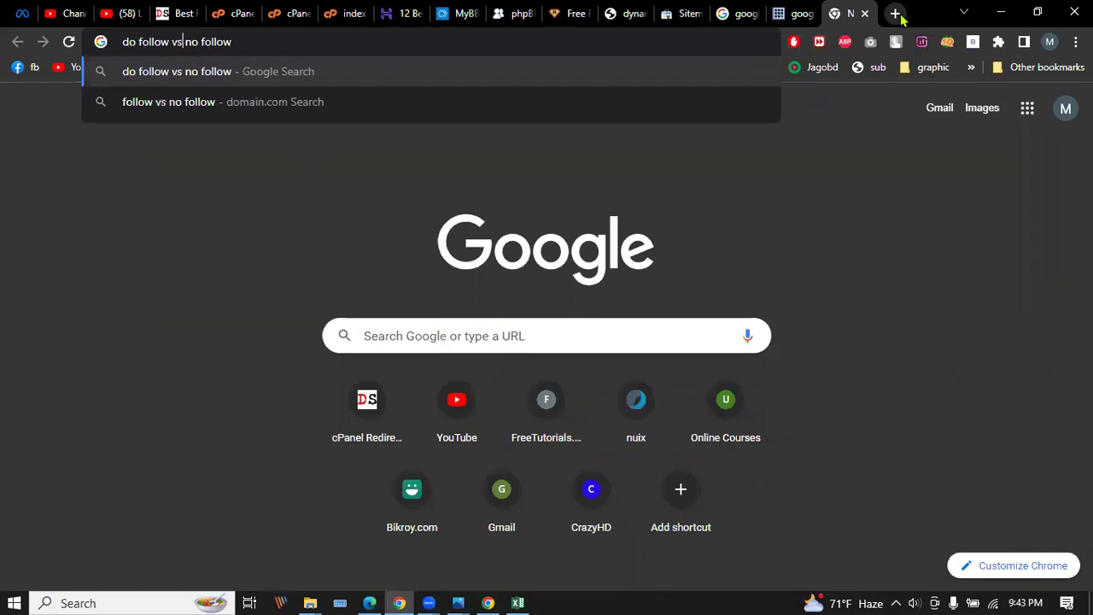
key("Return")
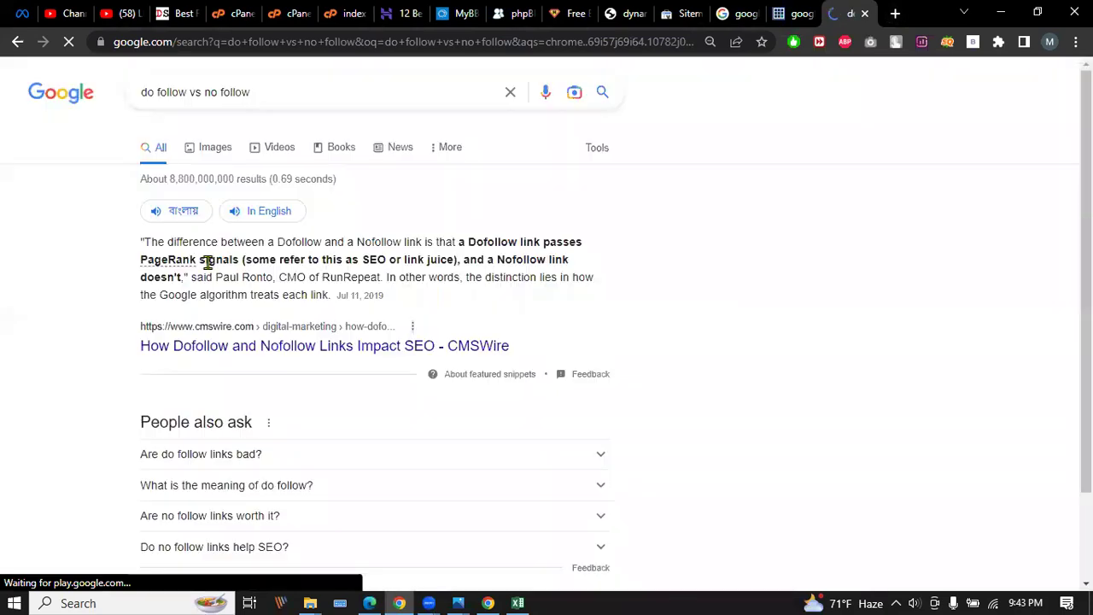
Preview image results from G Web Pro, SEO Buddy, Boosted Lab and CuriousCheck, ending on SEO Buddy.
left_click(217, 148)
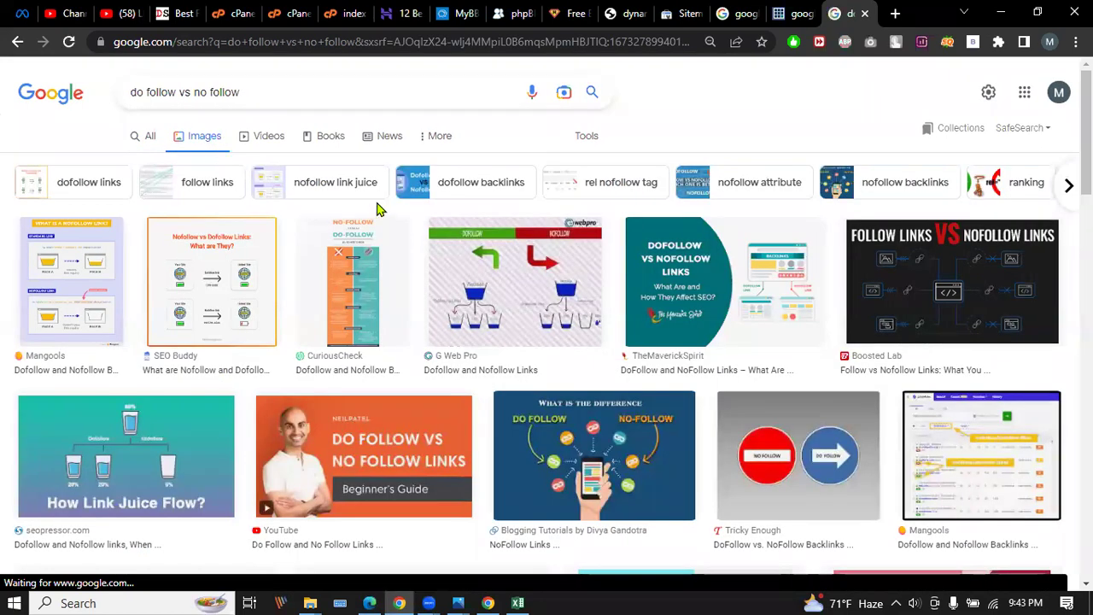
left_click(520, 293)
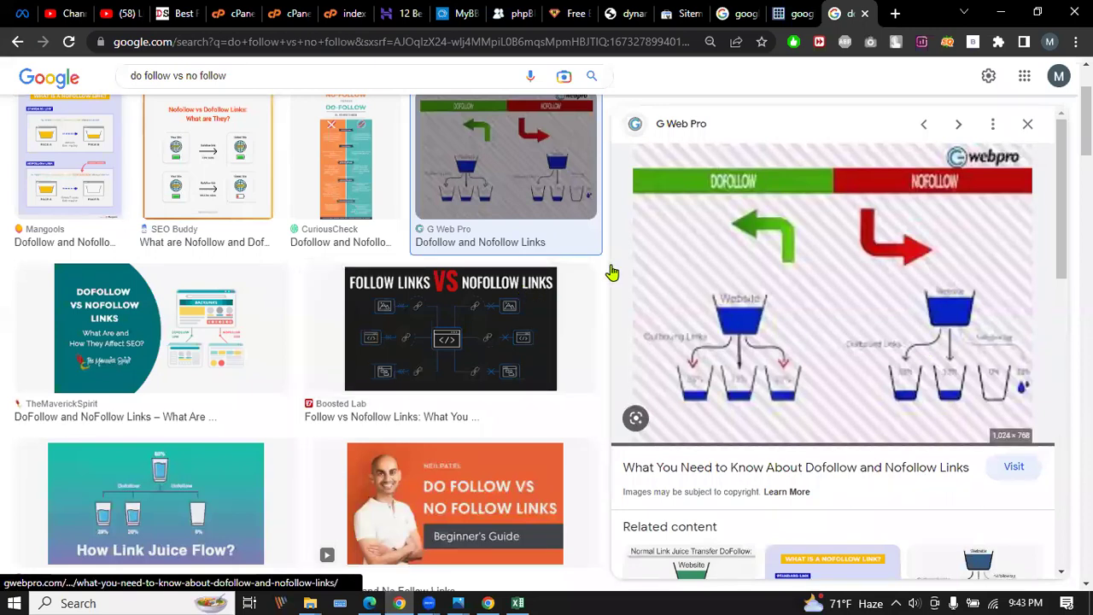
left_click(237, 195)
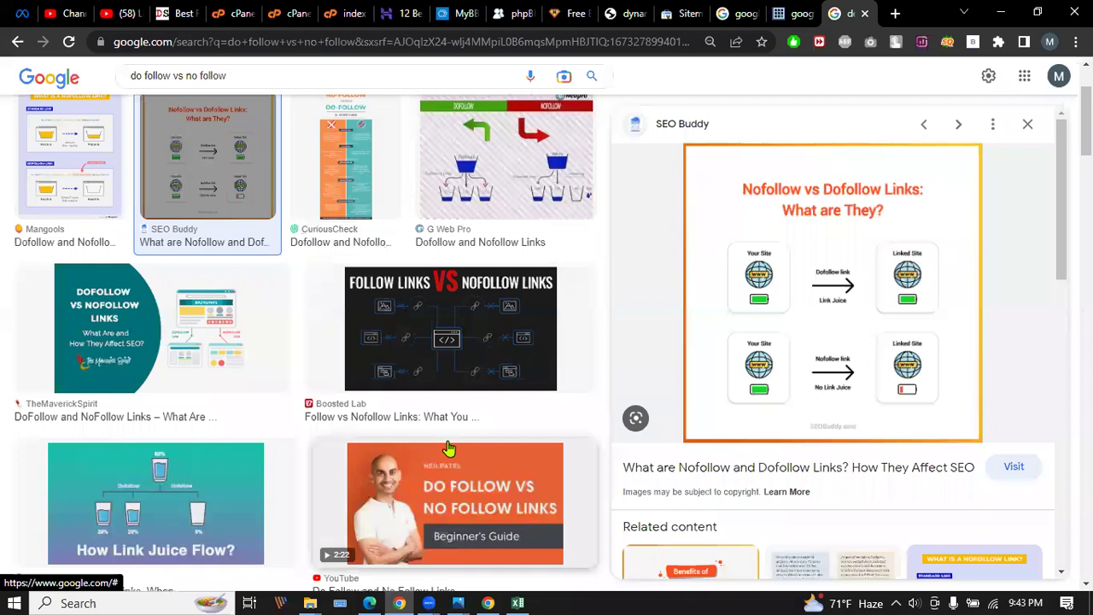
left_click(468, 335)
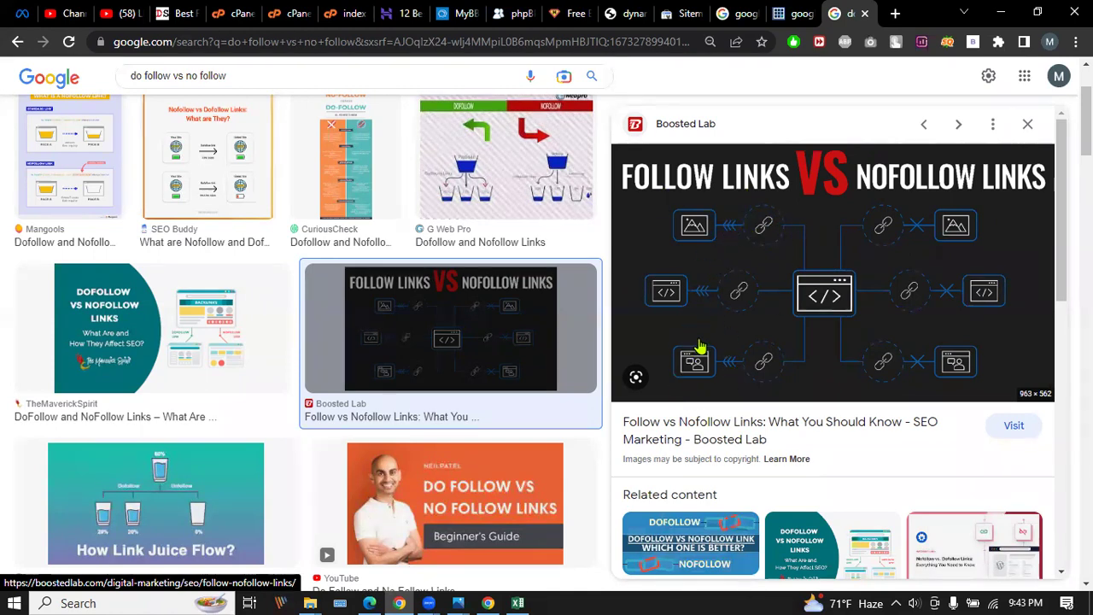
scroll(695, 276, "down", 3)
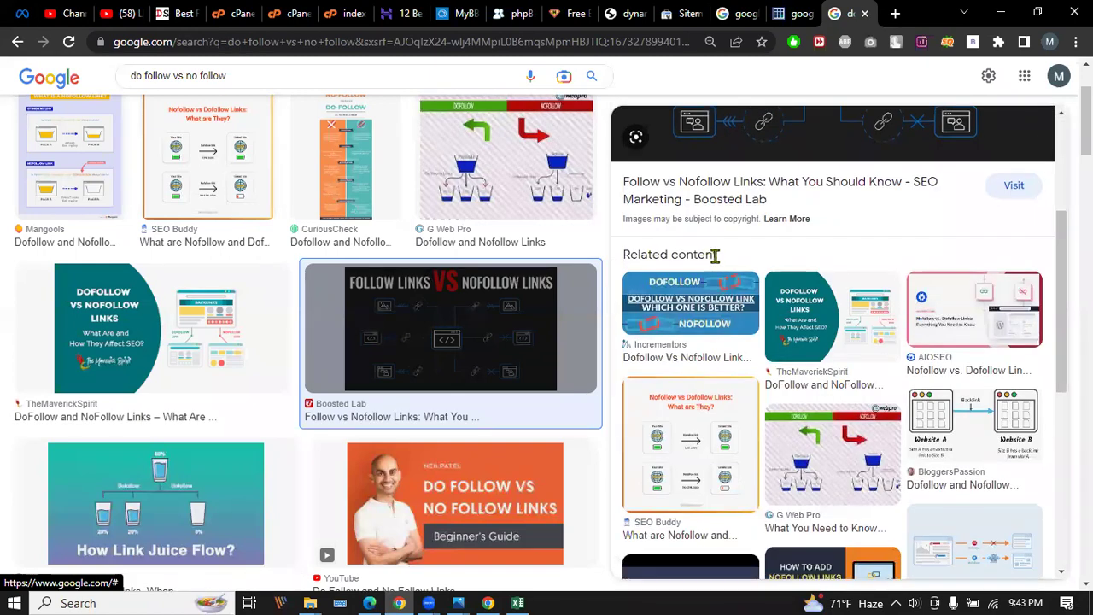
scroll(712, 254, "up", 3)
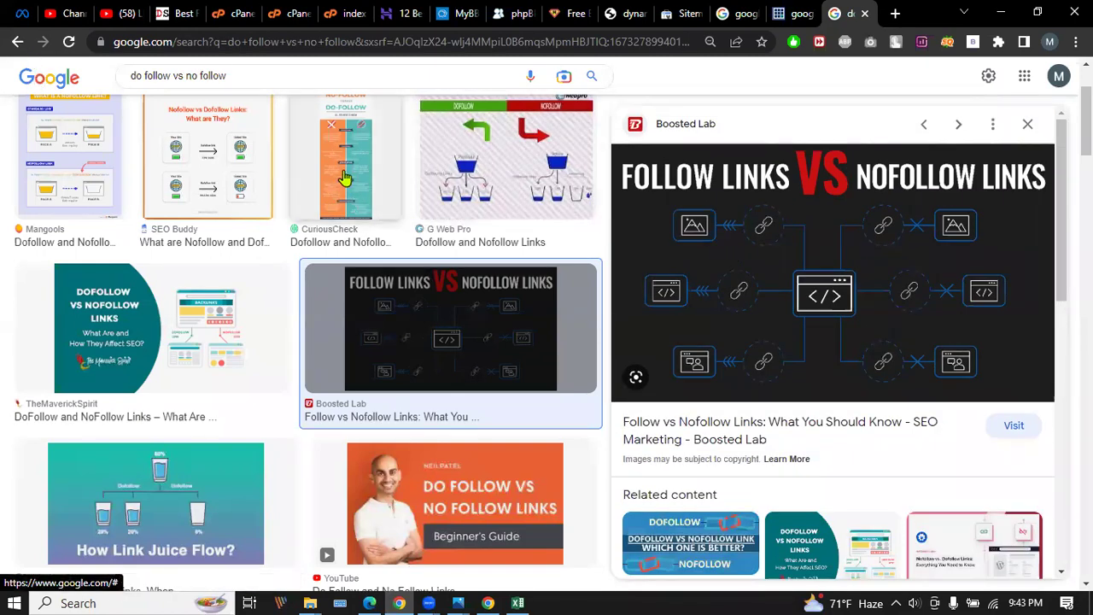
left_click(338, 172)
left_click(17, 41)
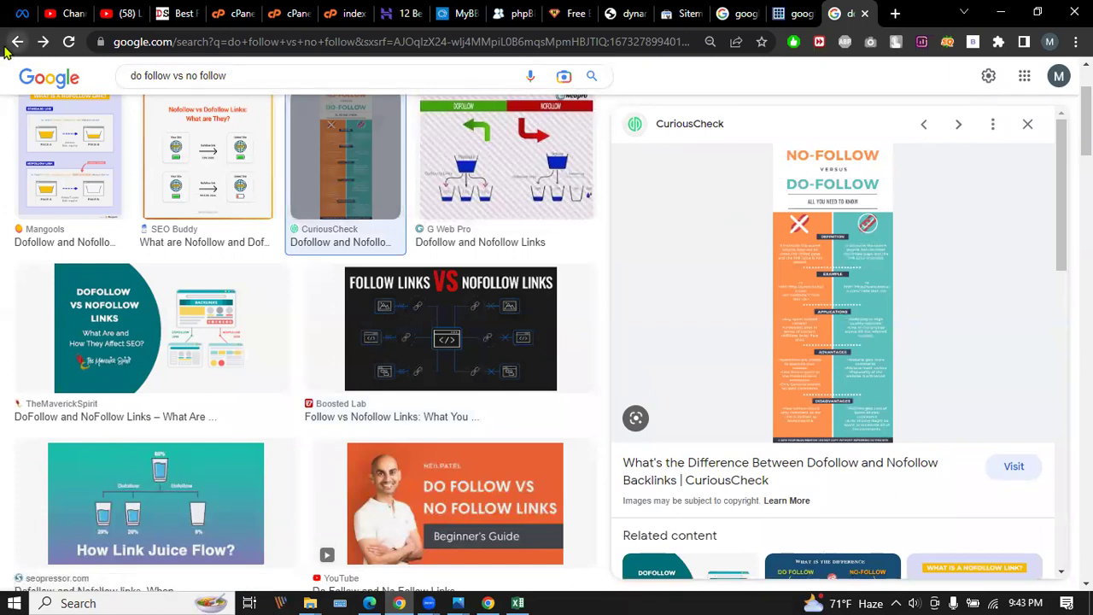
left_click(17, 41)
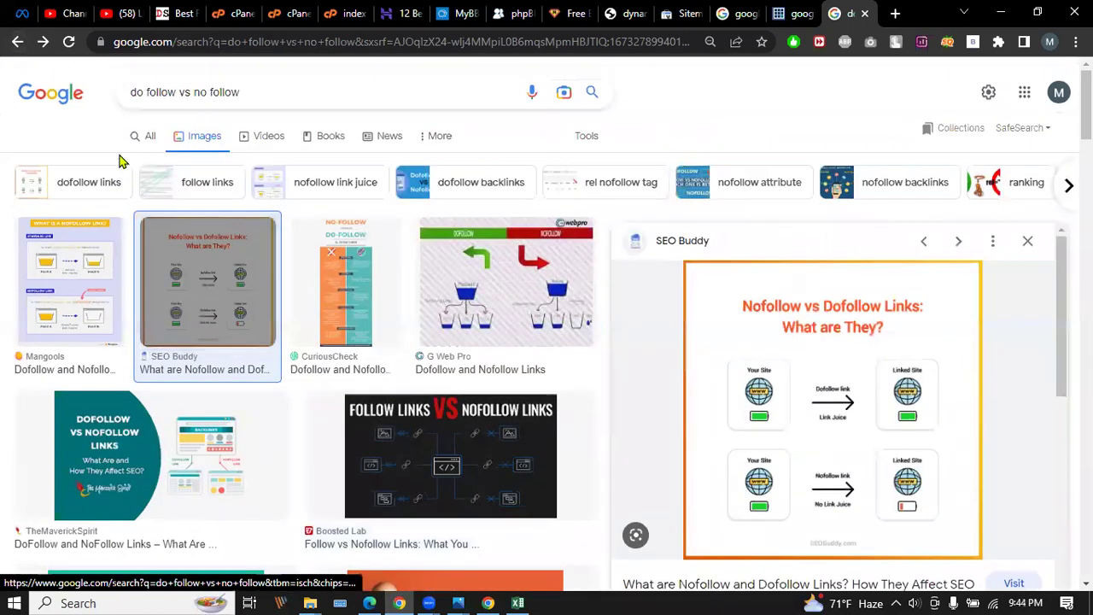
Scroll through the All web results and select 'do follow vs' in the search box.
left_click(145, 143)
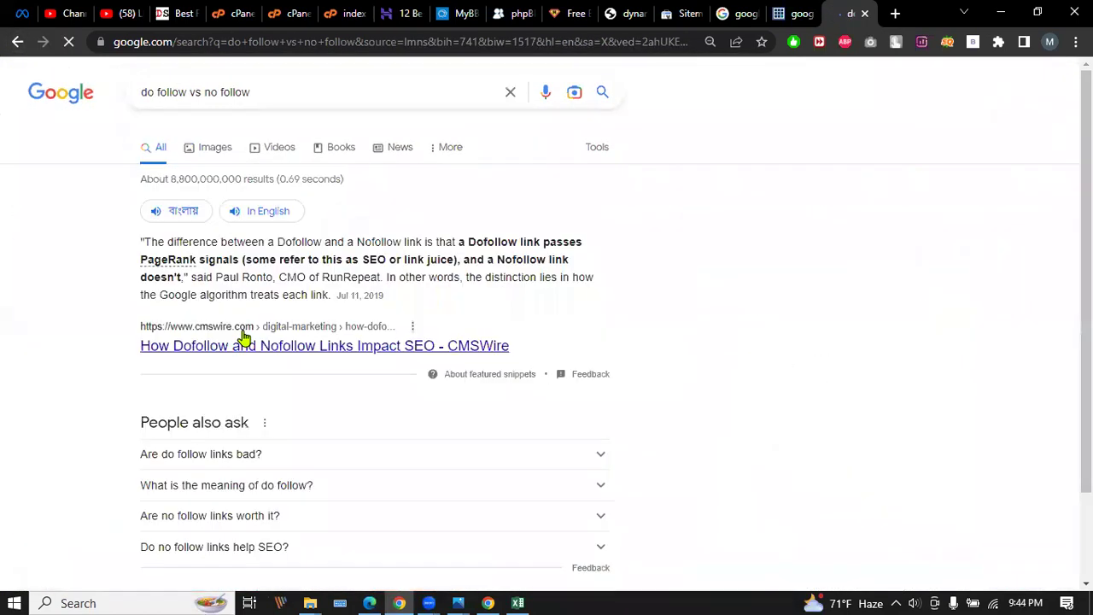
scroll(256, 321, "down", 5)
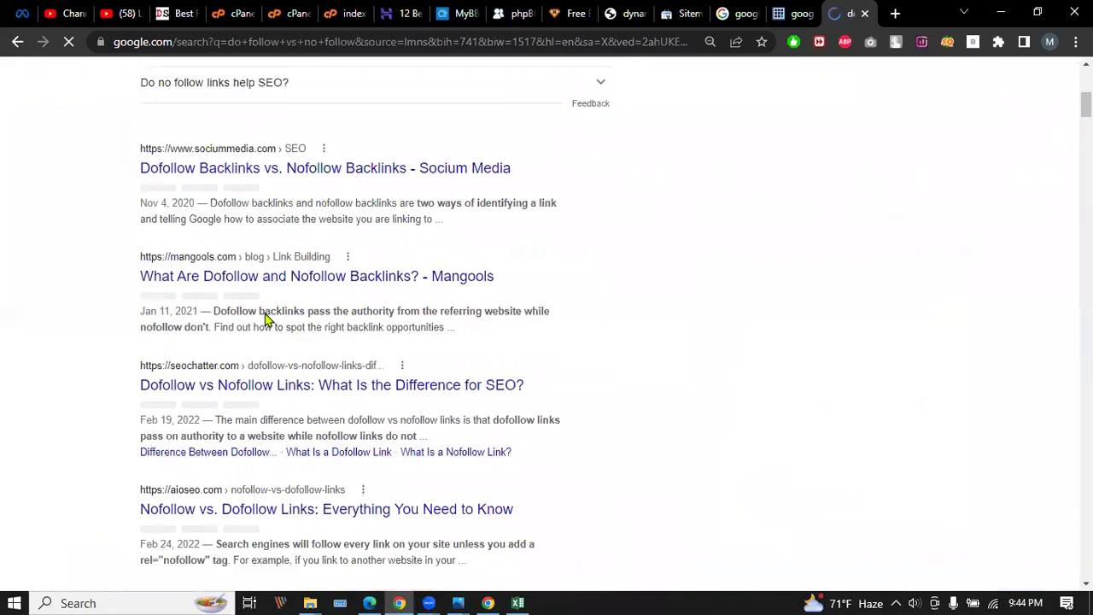
scroll(264, 320, "down", 5)
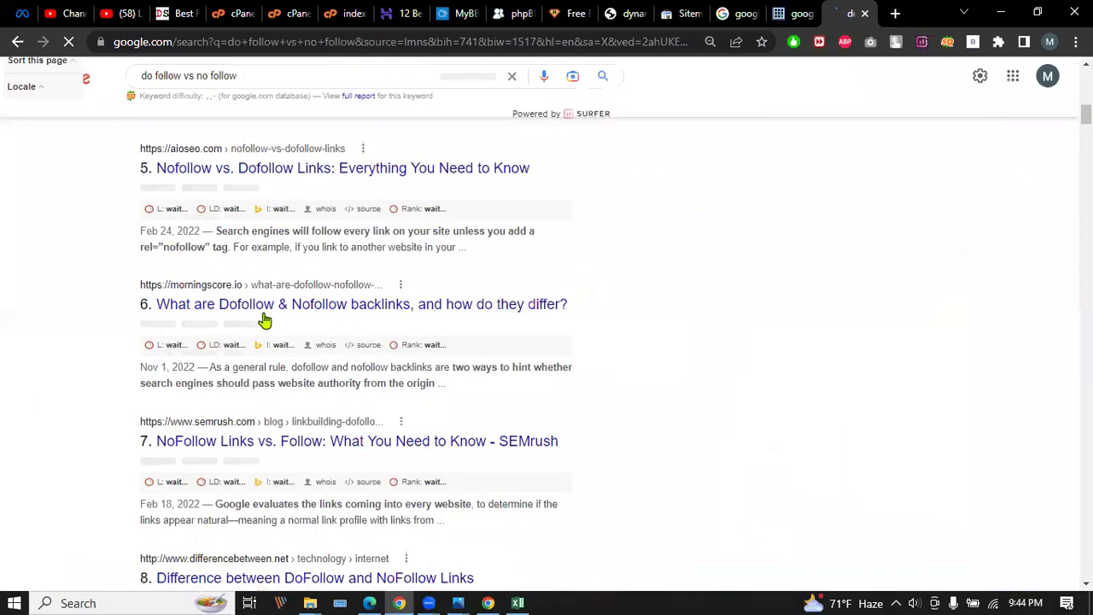
scroll(268, 317, "down", 3)
scroll(268, 317, "up", 10)
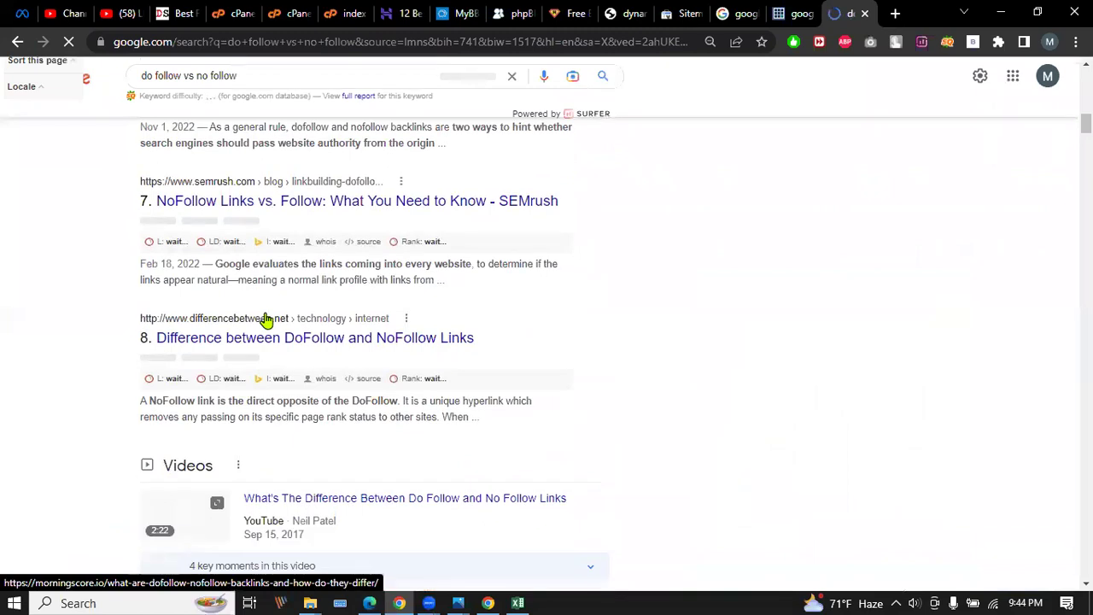
scroll(290, 311, "up", 1)
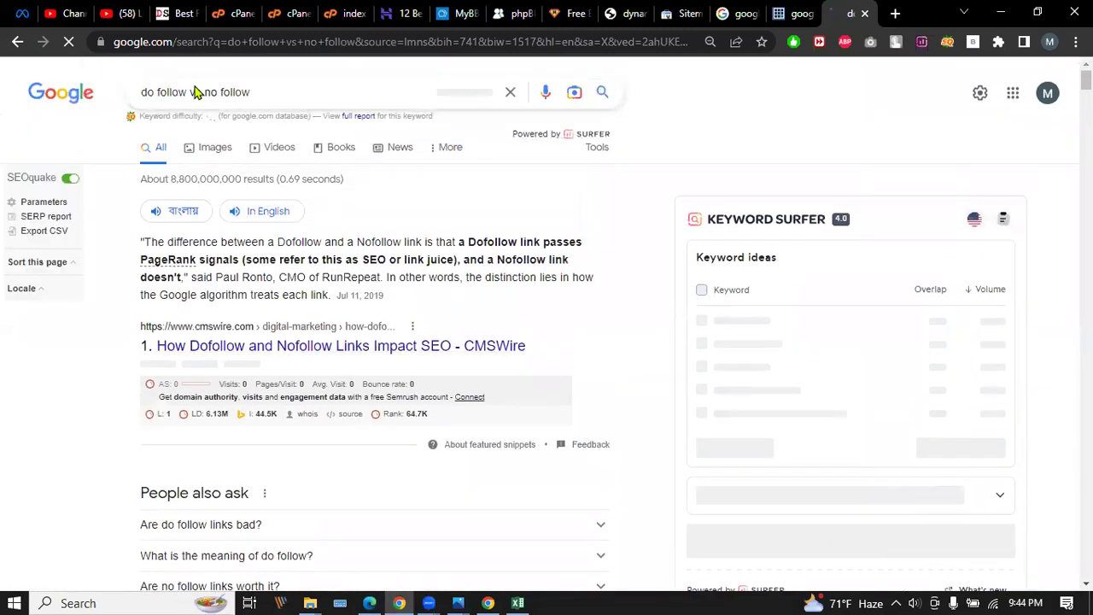
left_click_drag(200, 92, 141, 91)
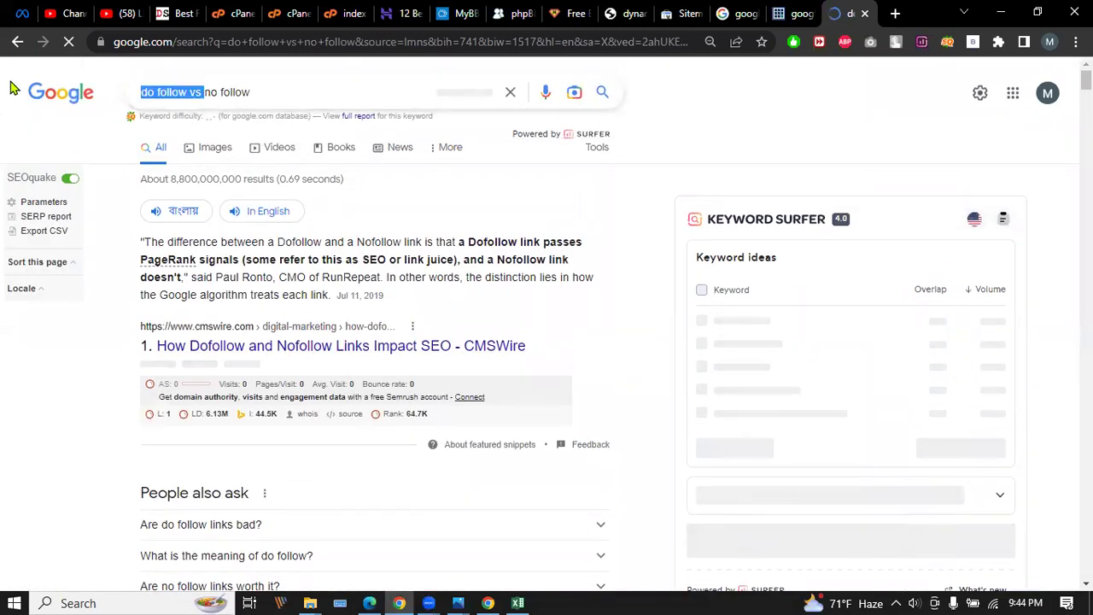
Search for 'dofollow vs nofollow' and scroll through the results.
left_click(155, 92)
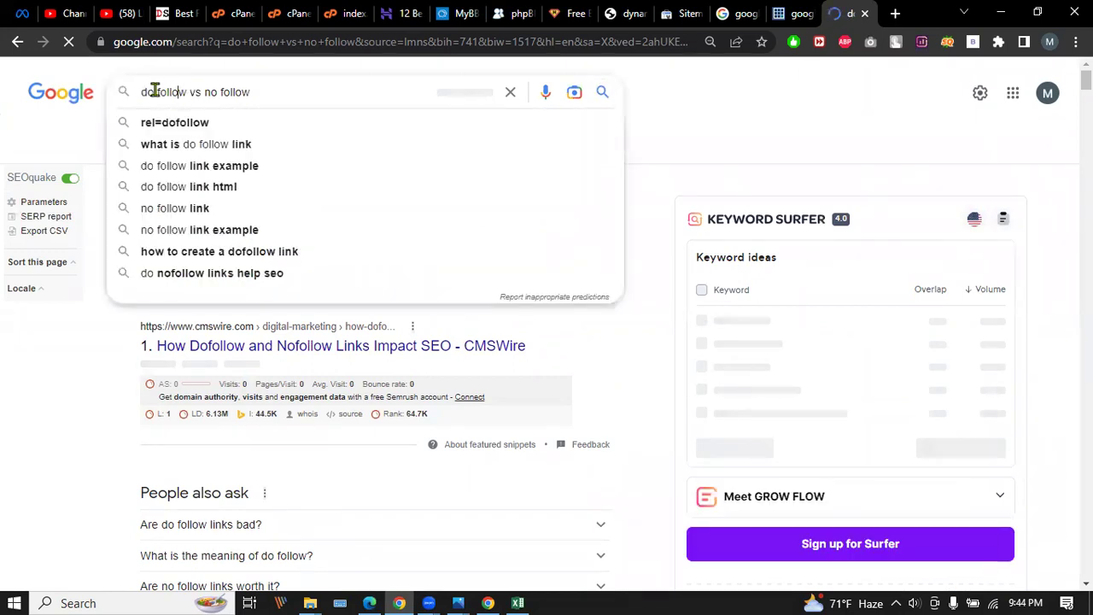
key("BackSpace")
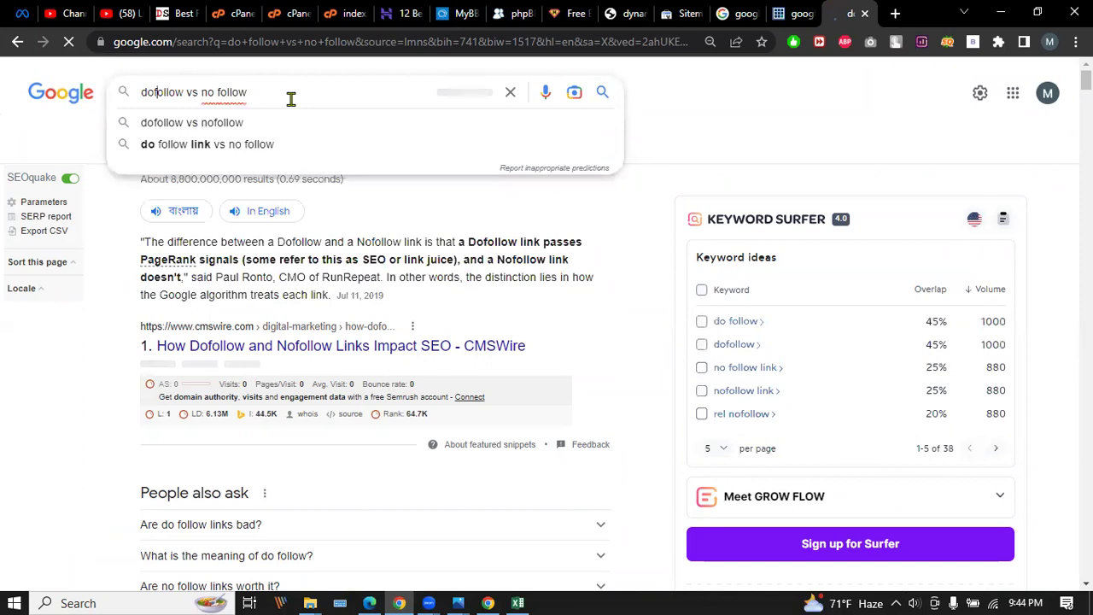
key("BackSpace")
key("Return")
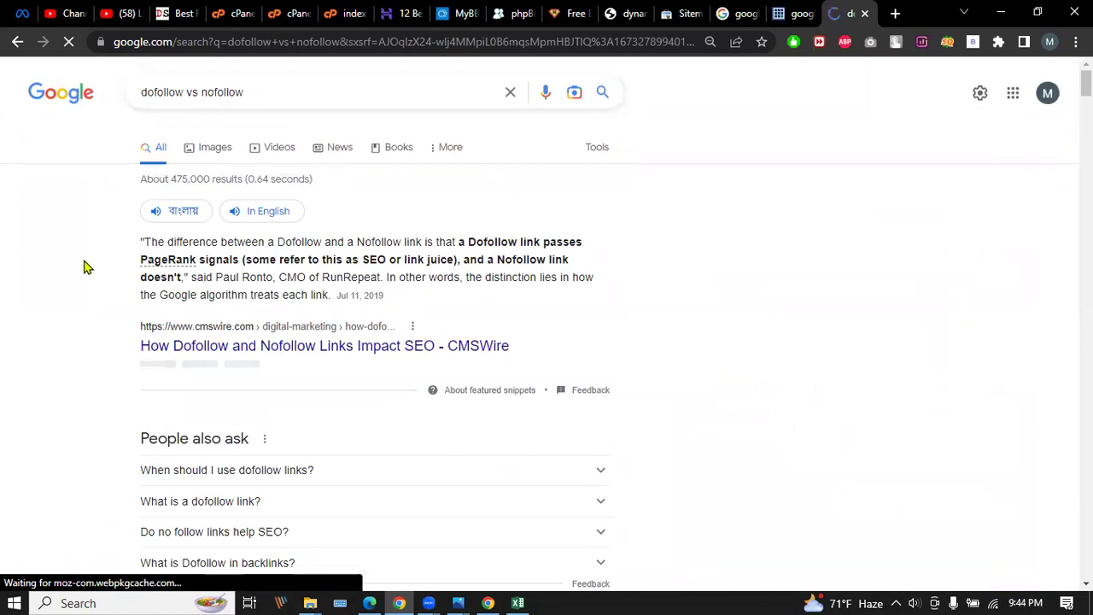
scroll(84, 268, "down", 4)
scroll(88, 265, "down", 2)
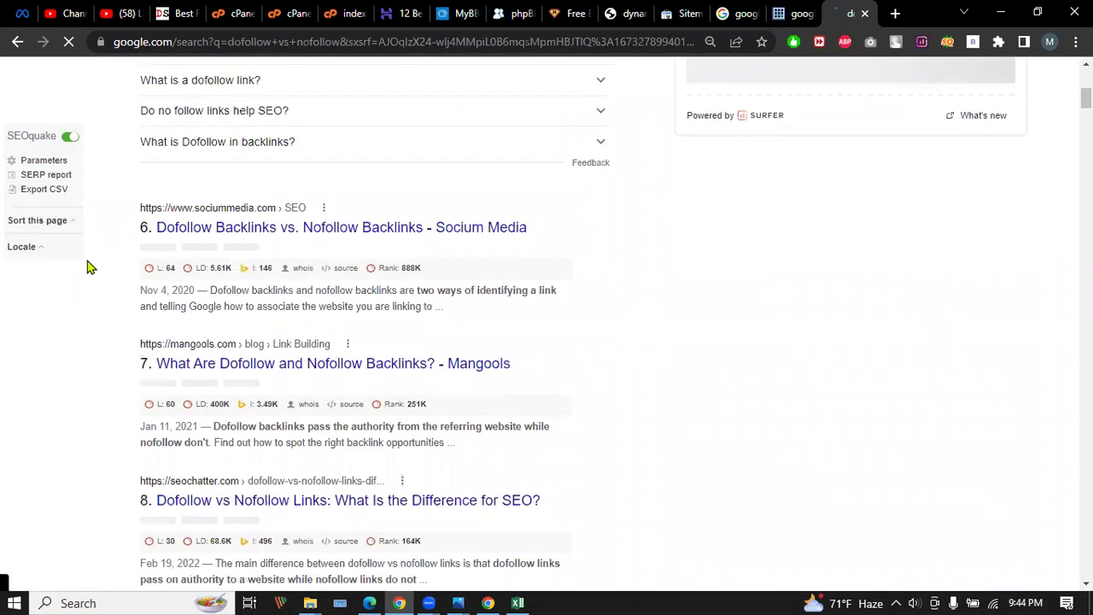
scroll(87, 267, "down", 6)
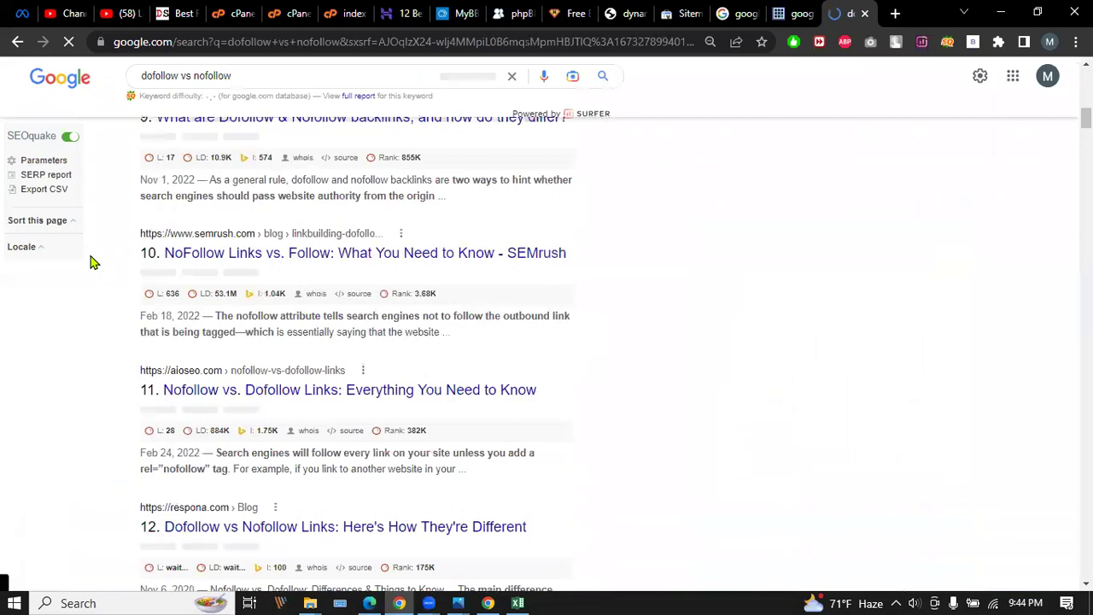
scroll(94, 263, "down", 2)
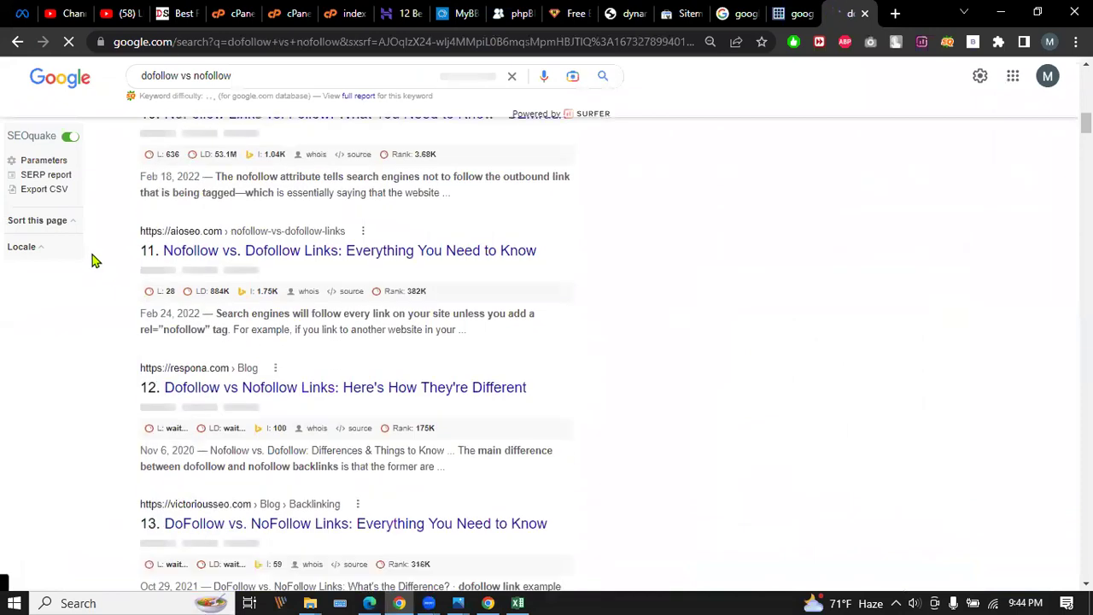
Add 'seo' to search 'dofollow vs nofollow seo' and scroll the new results.
left_click(255, 76)
type("seo")
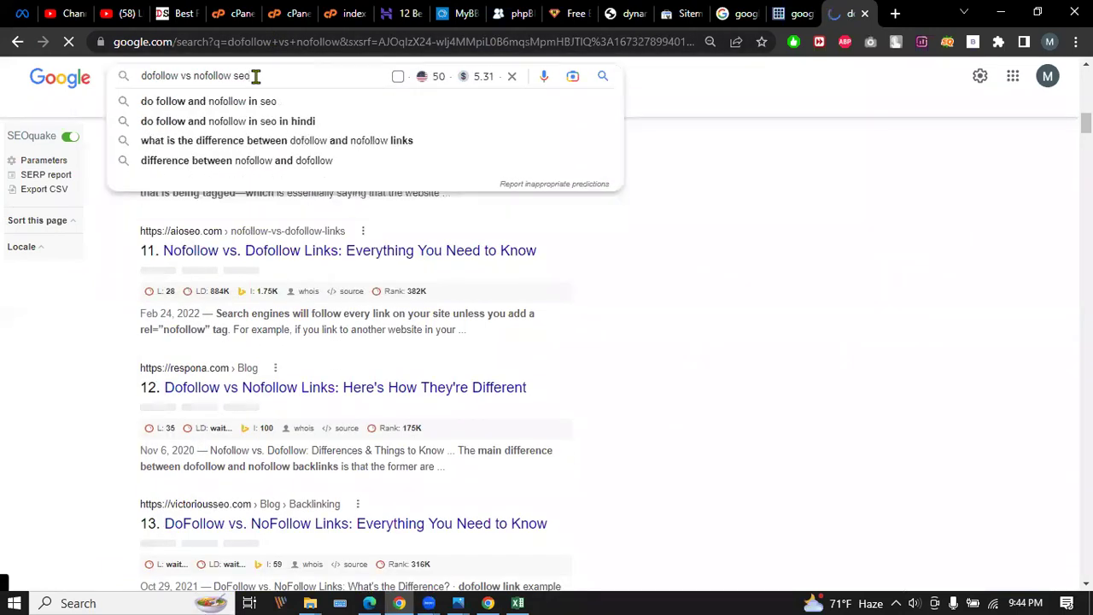
key("Return")
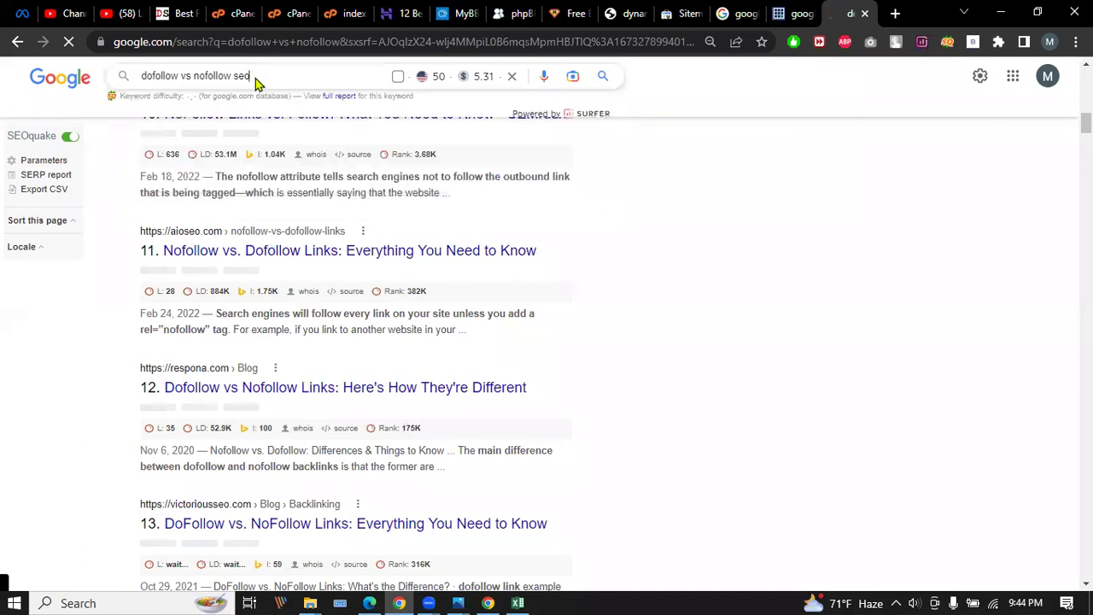
scroll(93, 251, "down", 3)
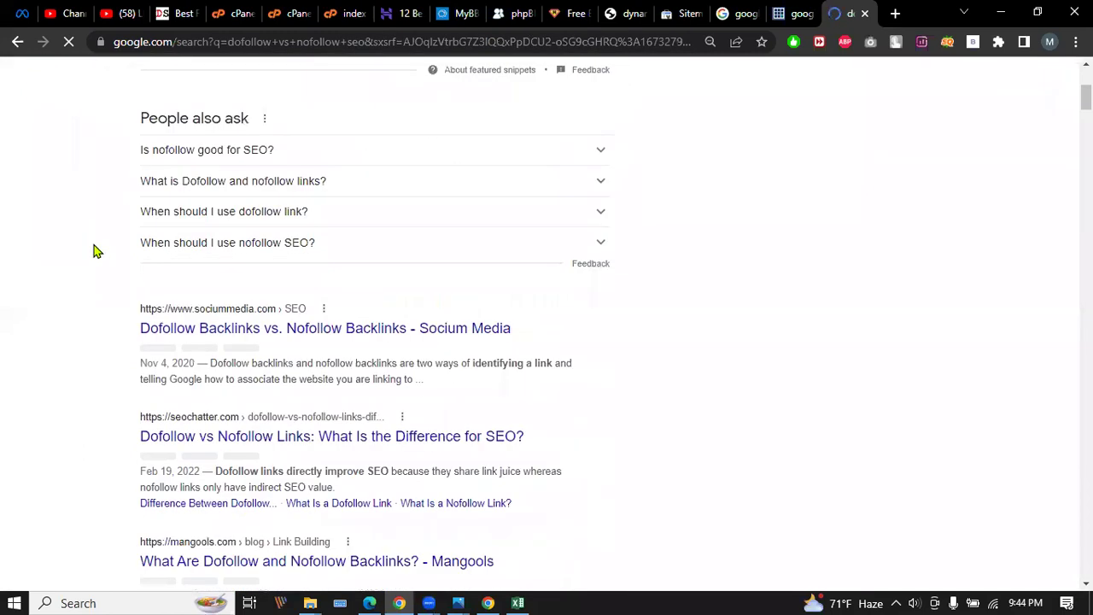
scroll(97, 249, "down", 5)
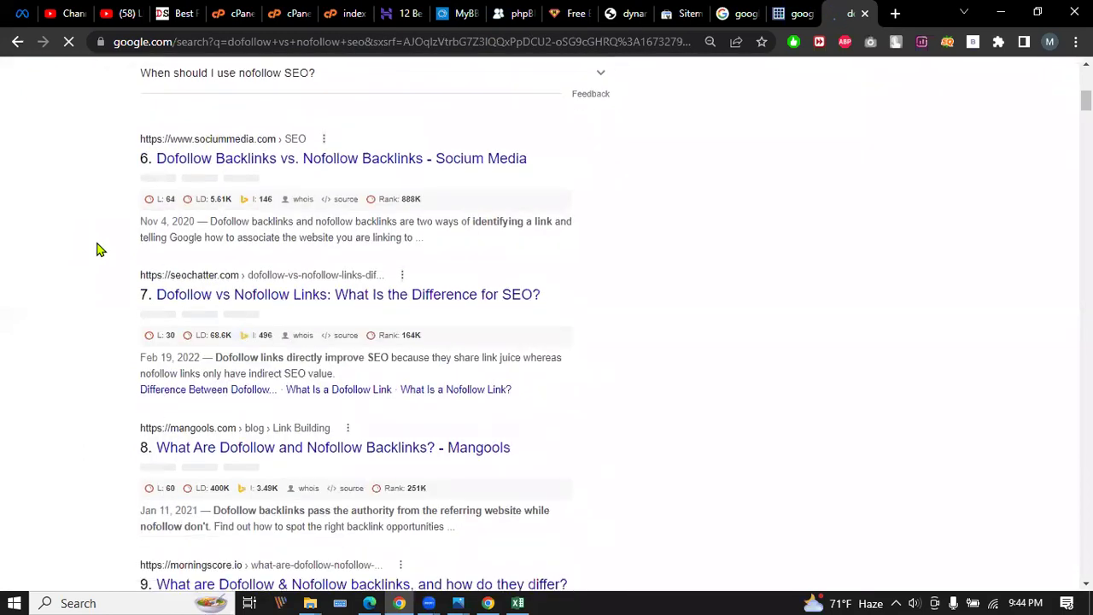
scroll(97, 249, "down", 4)
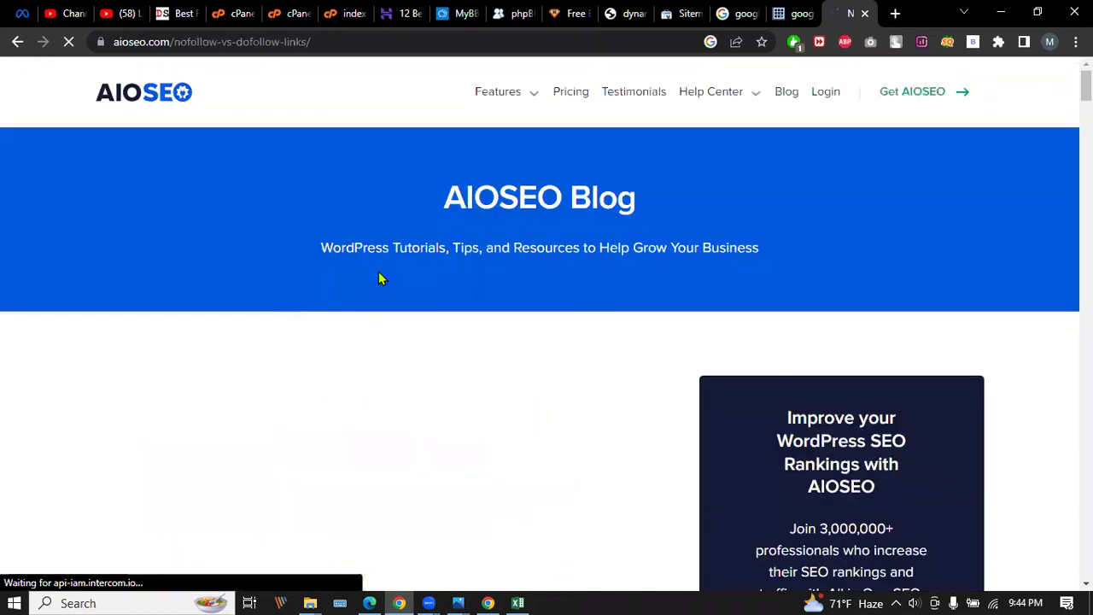
Scroll the AIOSEO Nofollow vs. Dofollow article and dismiss the aioseo.com notifications popup.
scroll(381, 279, "down", 3)
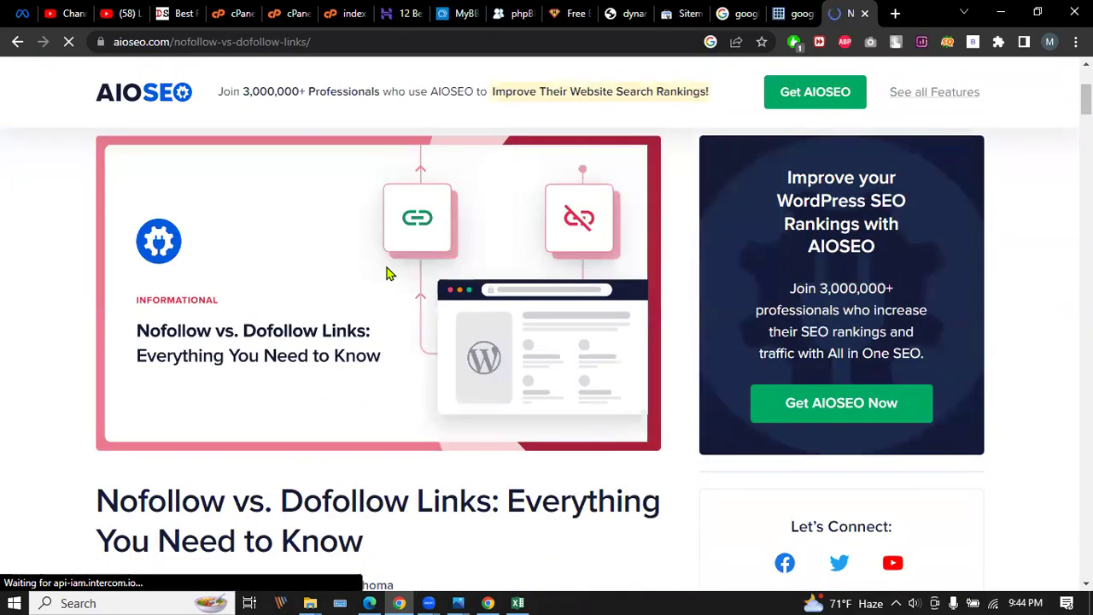
scroll(386, 270, "down", 3)
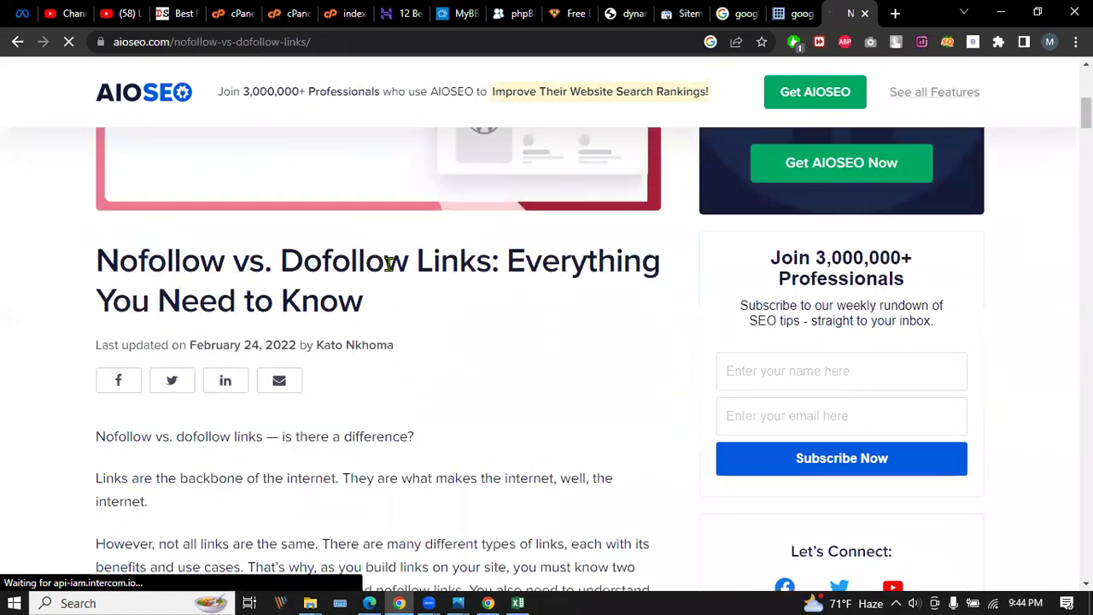
scroll(385, 264, "up", 3)
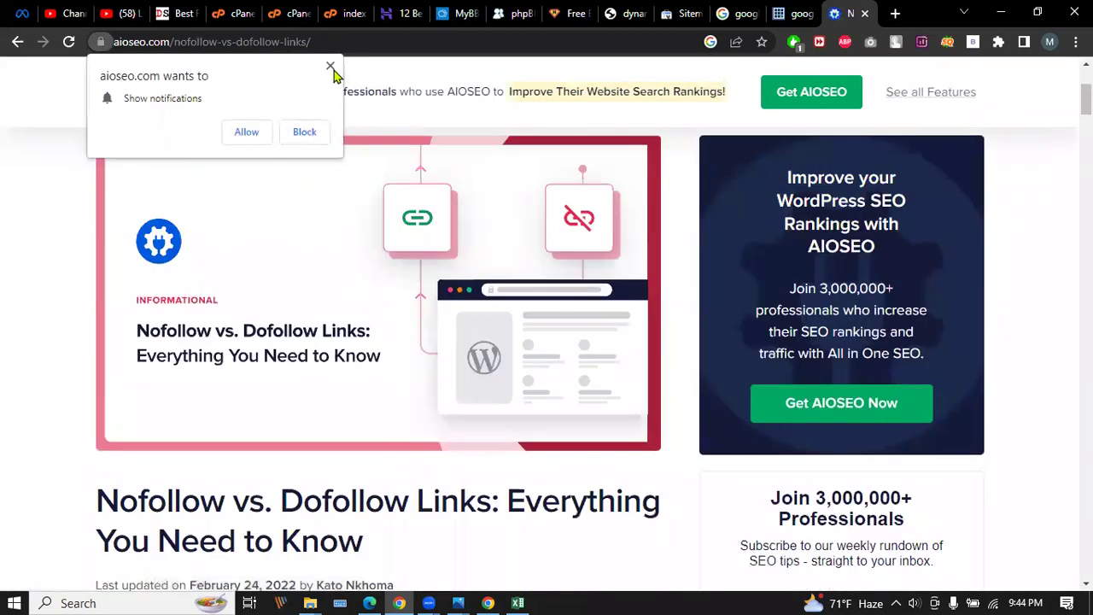
left_click(330, 66)
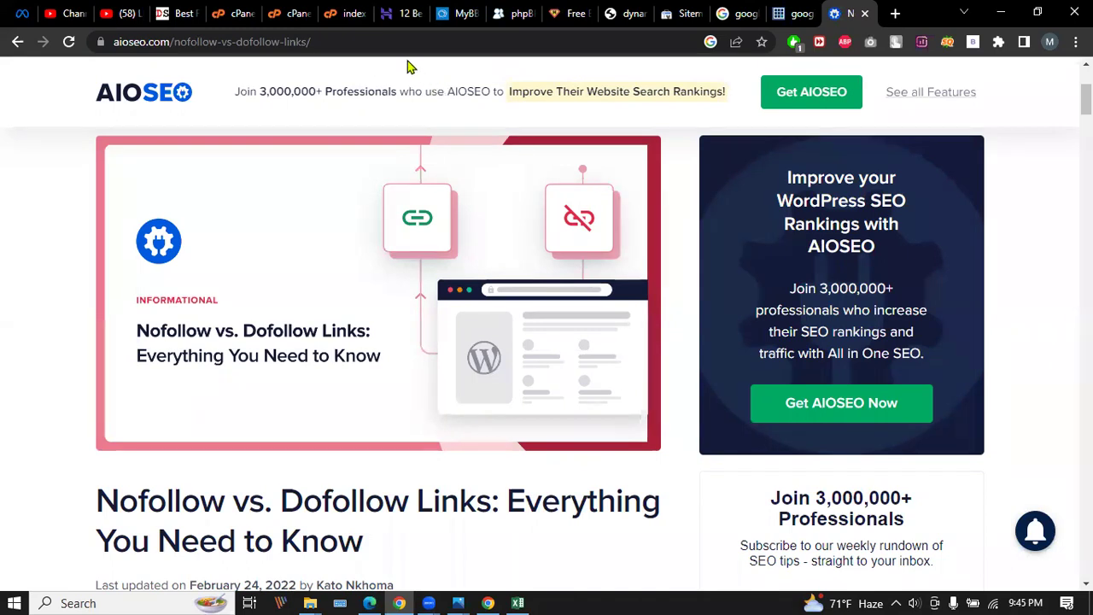
Cycle through the index.php, Search Console, PDF report, backlinks and YouTube tabs, ending on dynamicsbd.com.
left_click(360, 11)
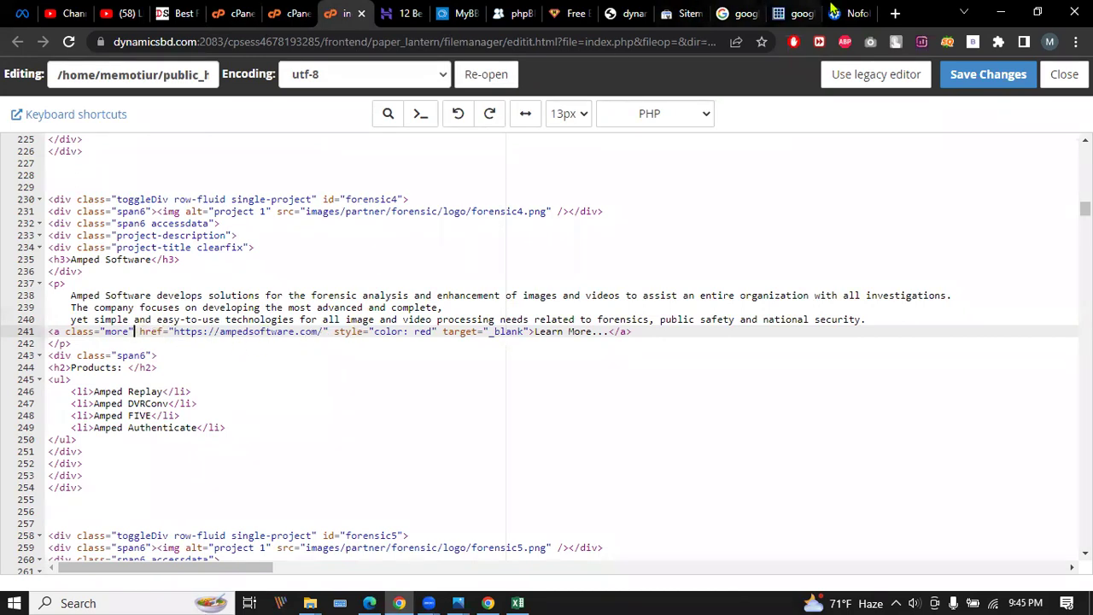
left_click(683, 14)
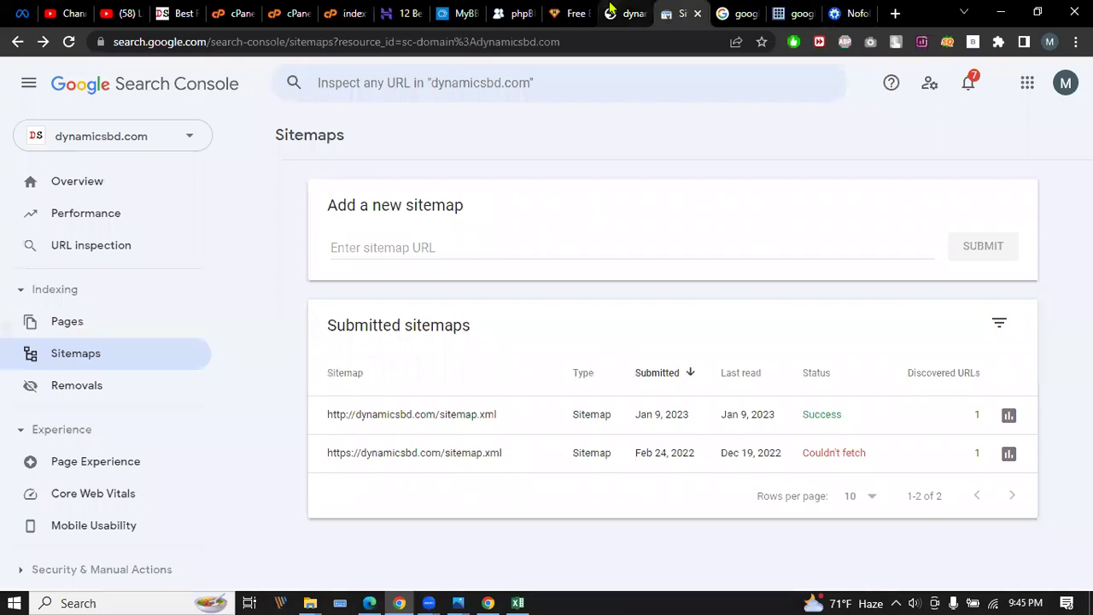
left_click(615, 12)
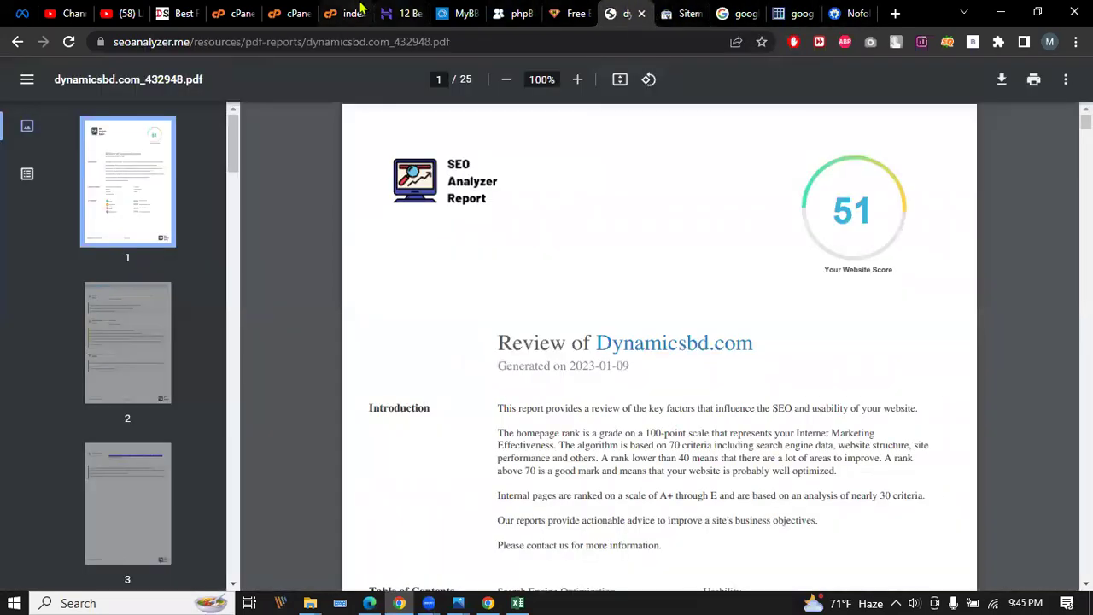
left_click(576, 10)
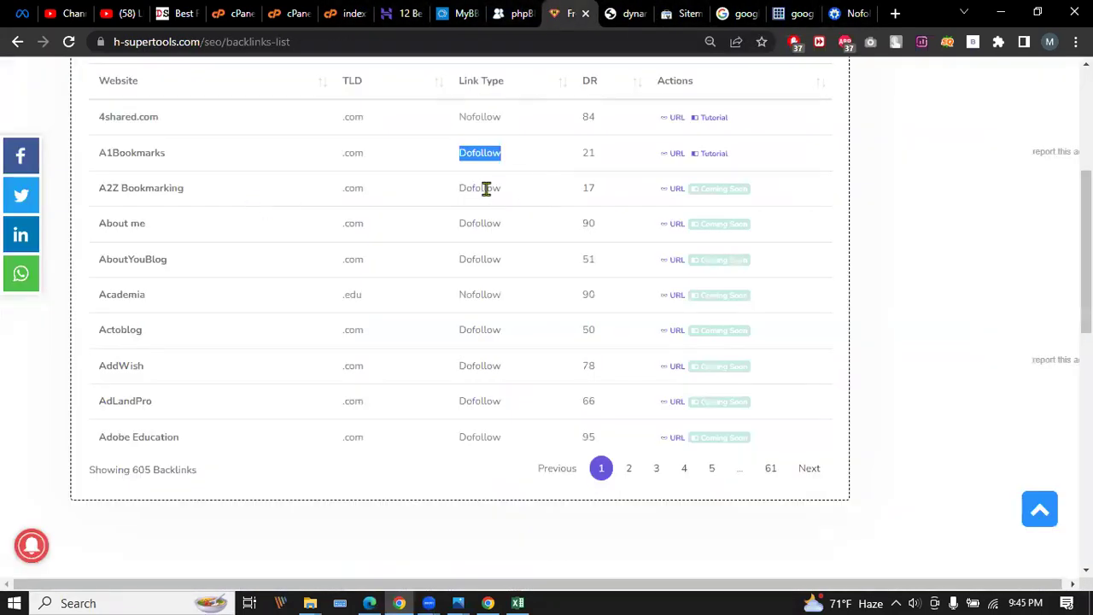
scroll(170, 390, "up", 2)
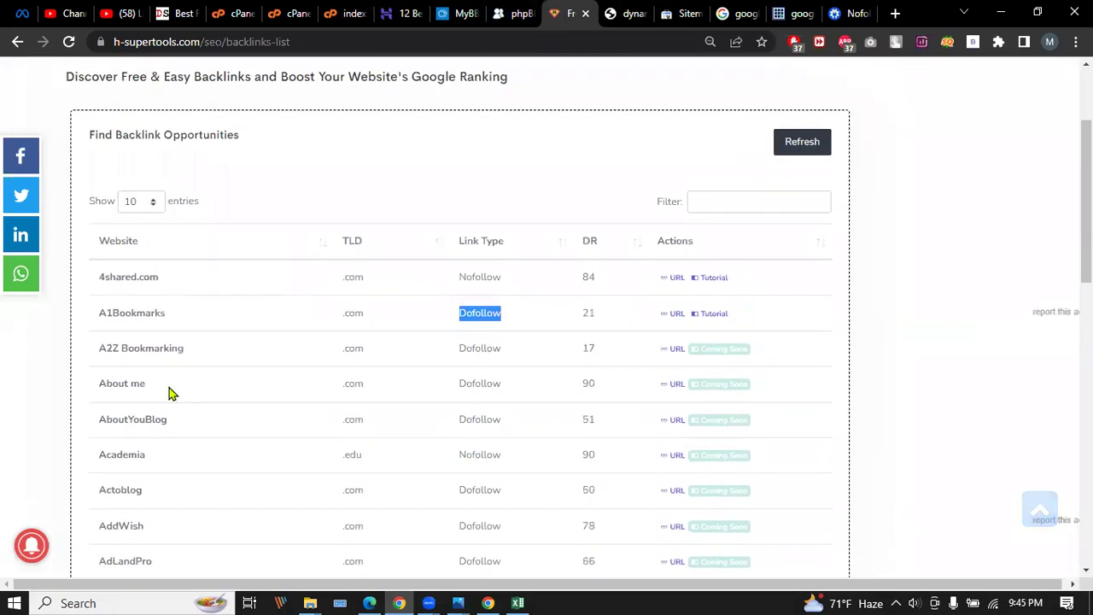
scroll(166, 417, "down", 1)
left_click_drag(100, 268, 185, 270)
left_click(128, 13)
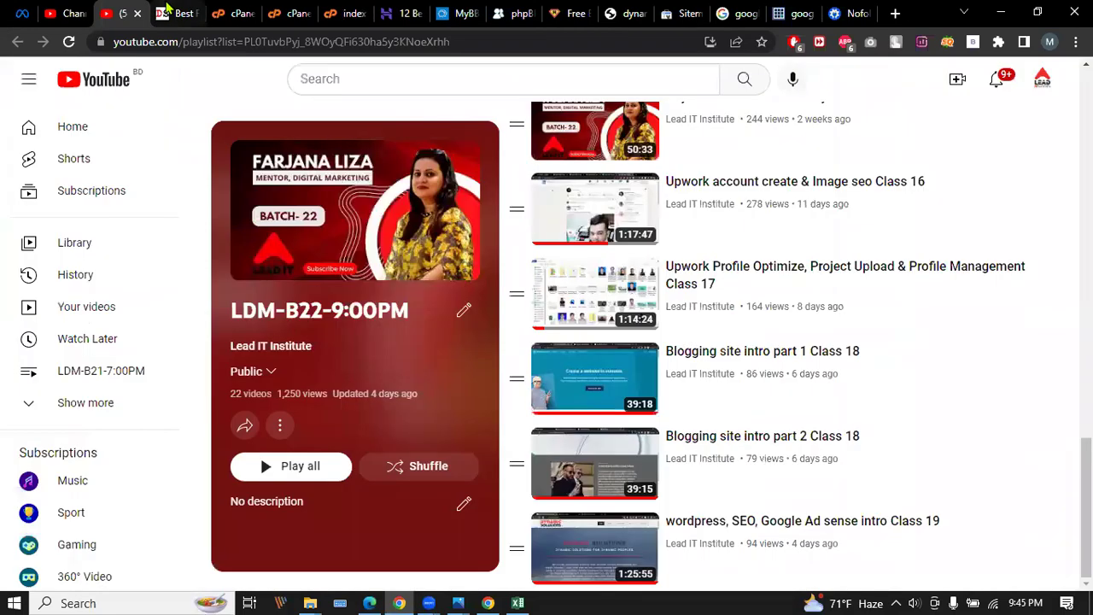
left_click(169, 10)
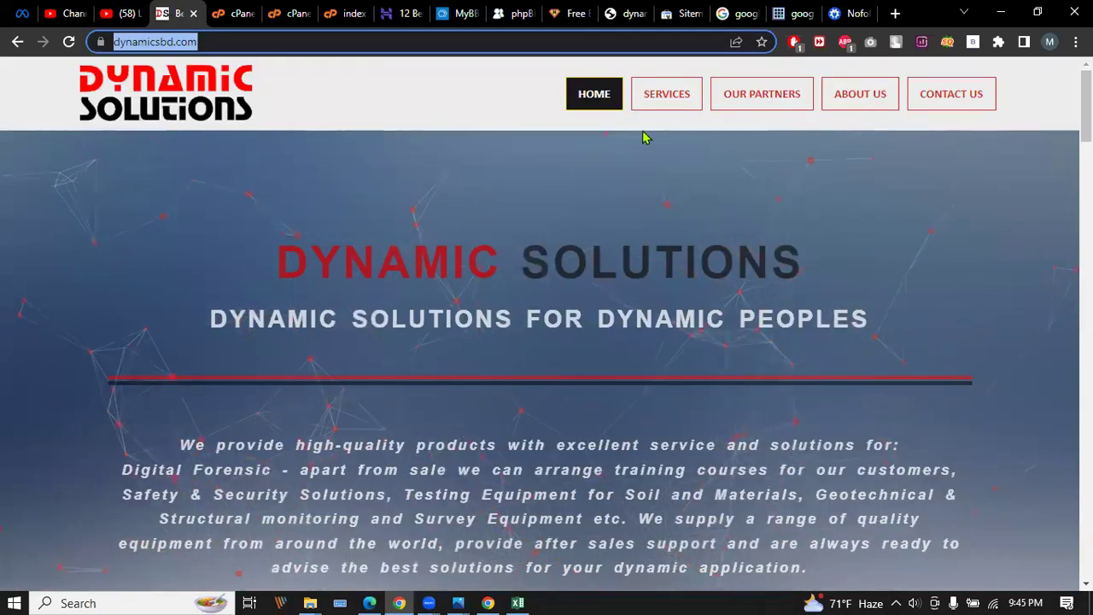
Return to the 605-backlink list, select the A2Z Bookmarking row (Dofollow, DR 17) and scroll the table.
left_click(570, 13)
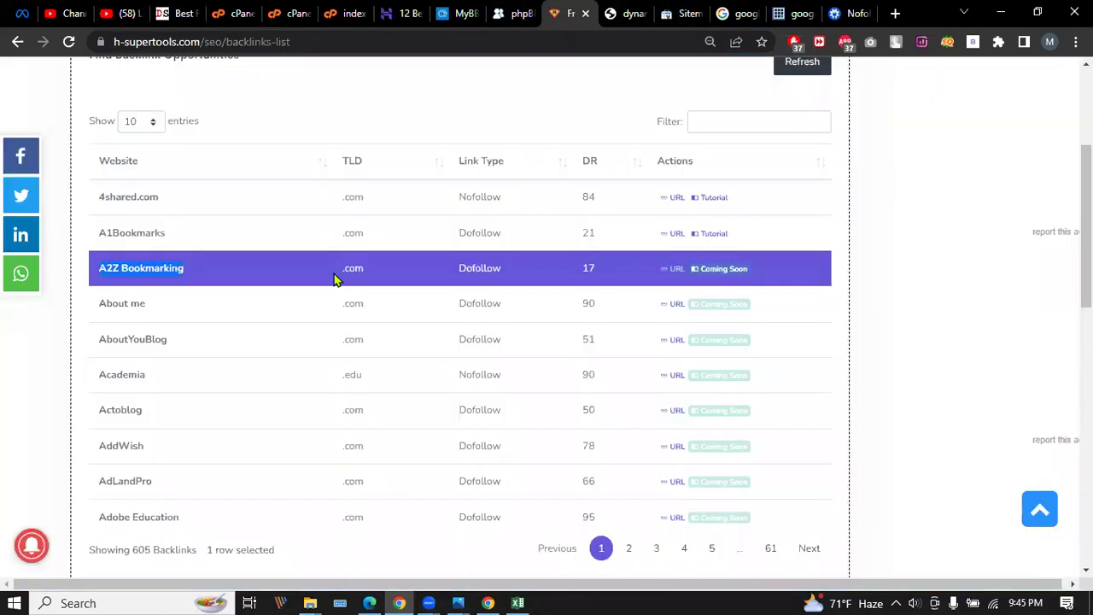
left_click(213, 265)
left_click(216, 270)
scroll(459, 247, "down", 1)
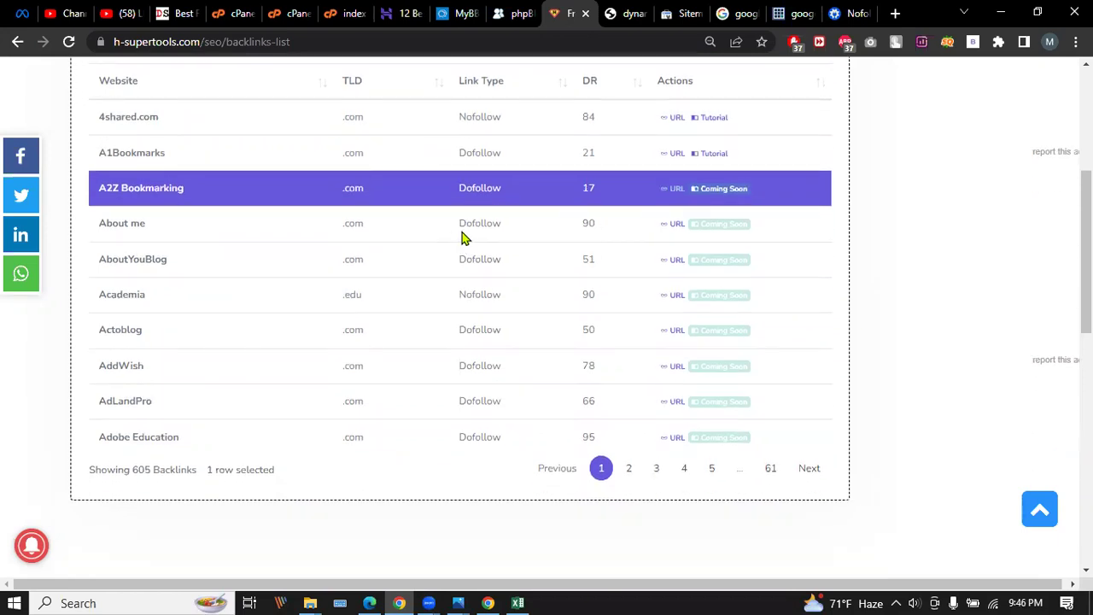
scroll(461, 238, "up", 1)
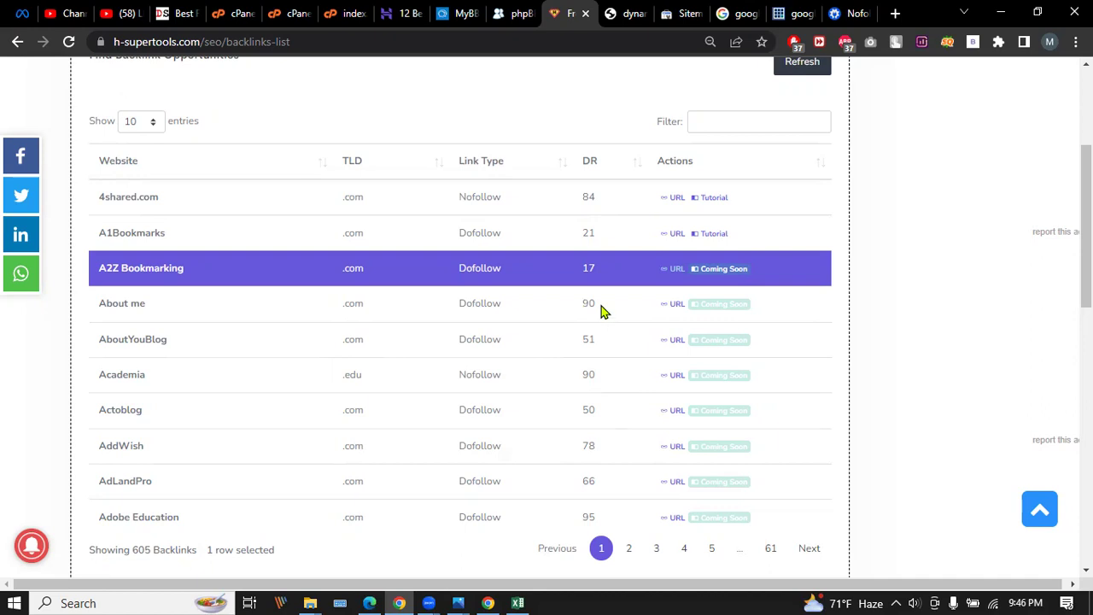
scroll(599, 305, "down", 1)
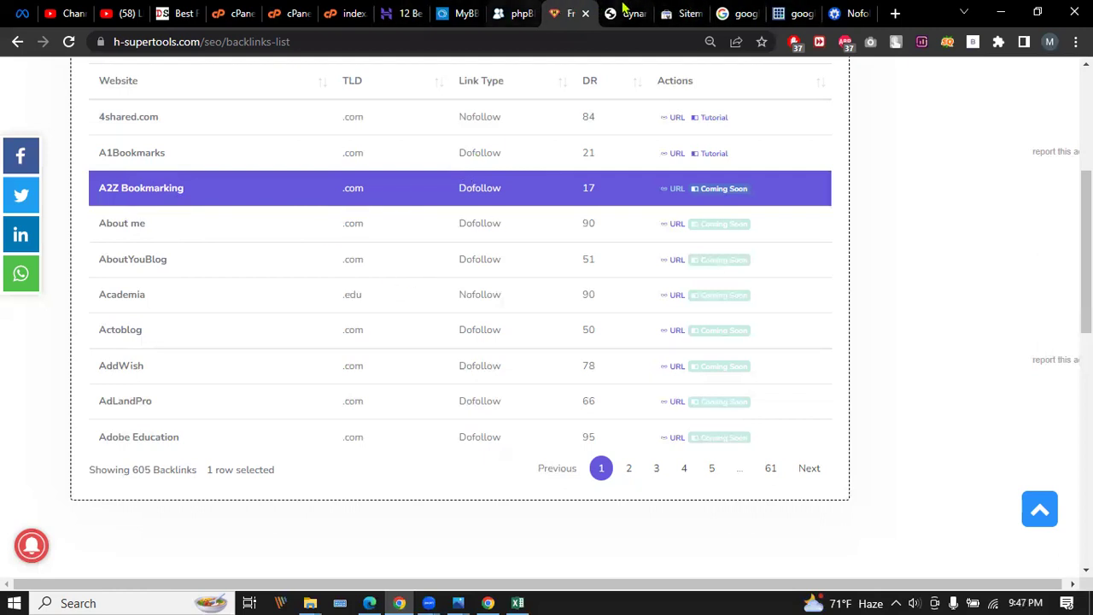
Scroll through the dynamicsbd.com SEO analyzer PDF report up to page 10.
left_click(631, 10)
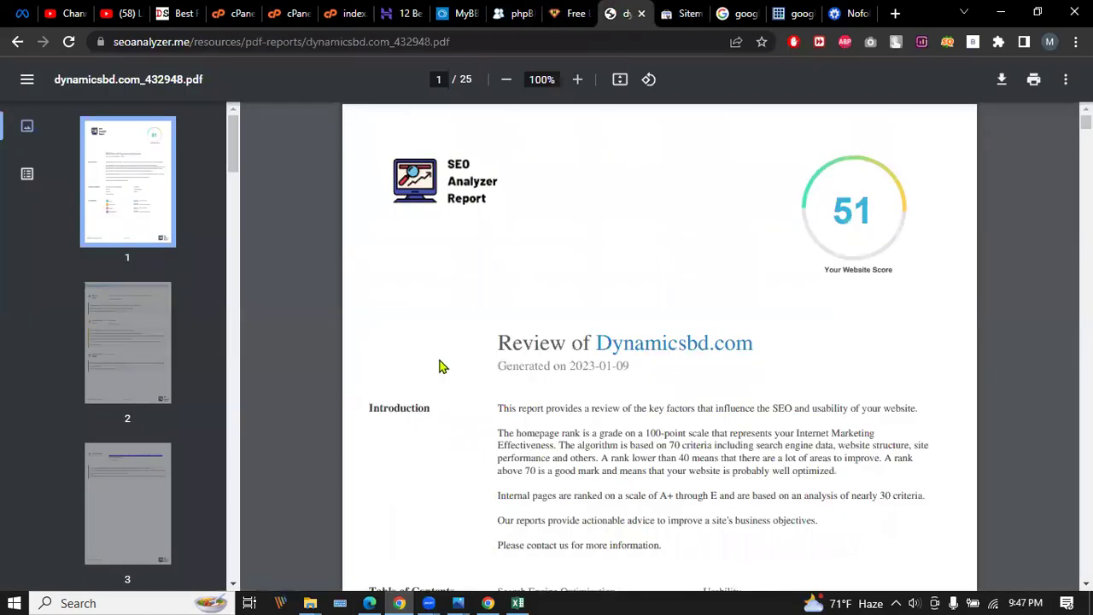
scroll(466, 188, "down", 15)
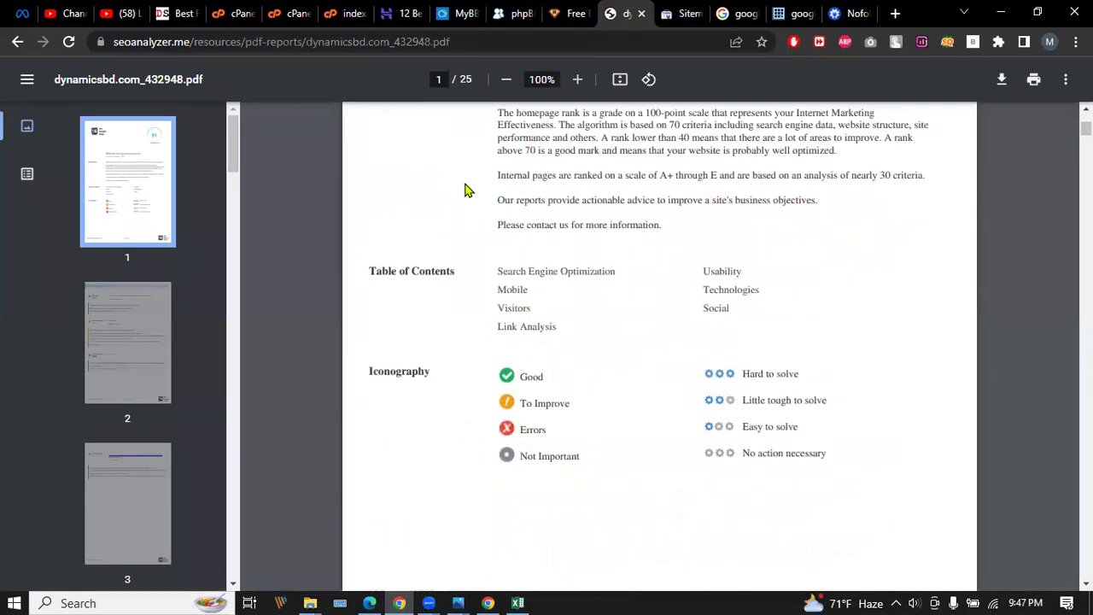
scroll(663, 276, "down", 6)
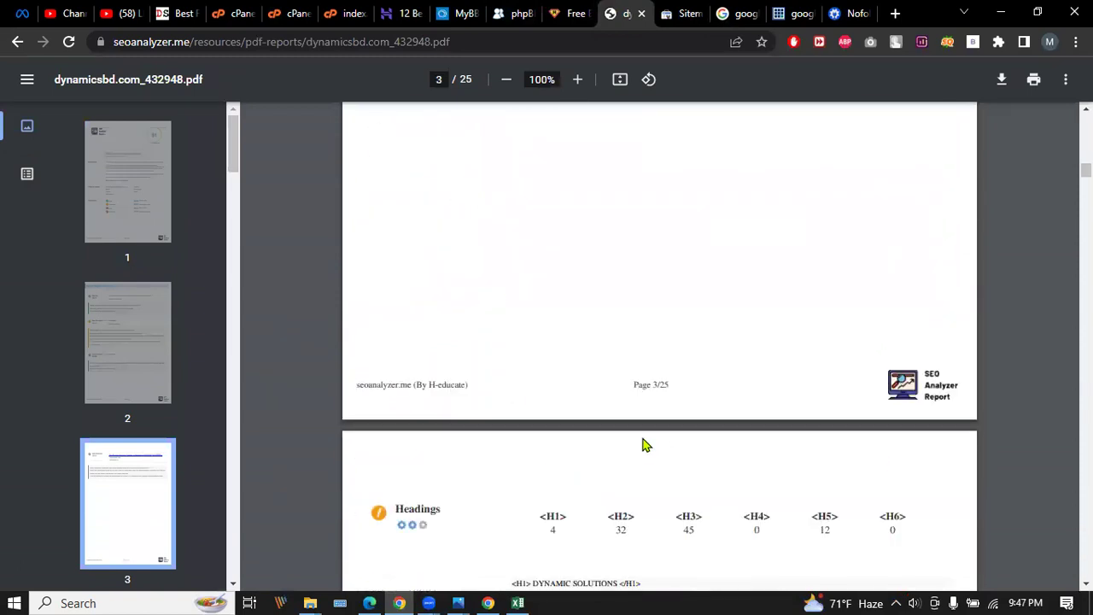
scroll(662, 276, "down", 10)
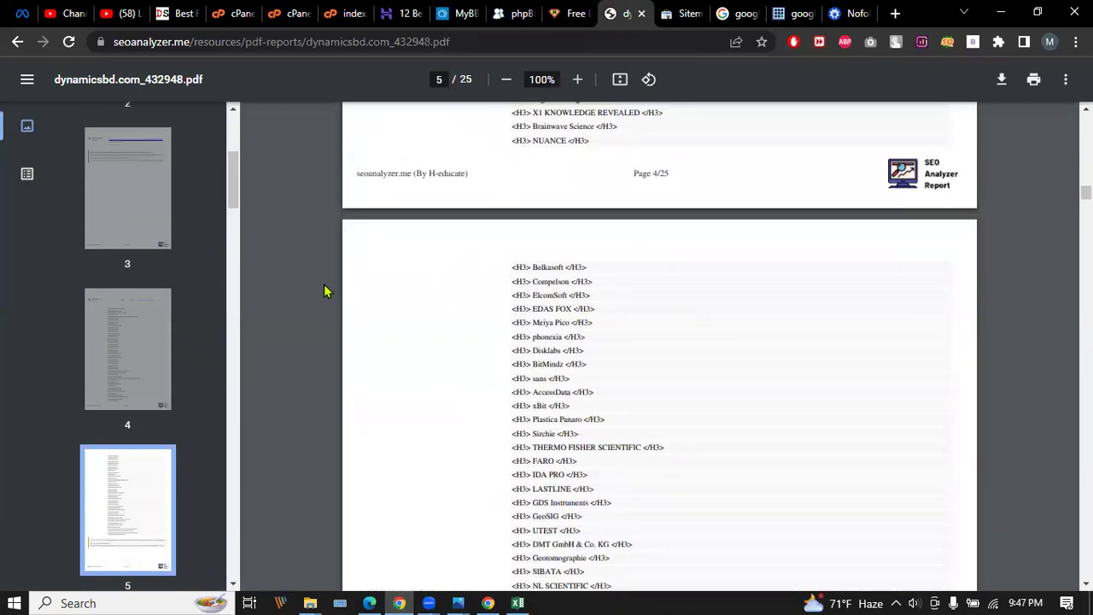
scroll(490, 289, "down", 10)
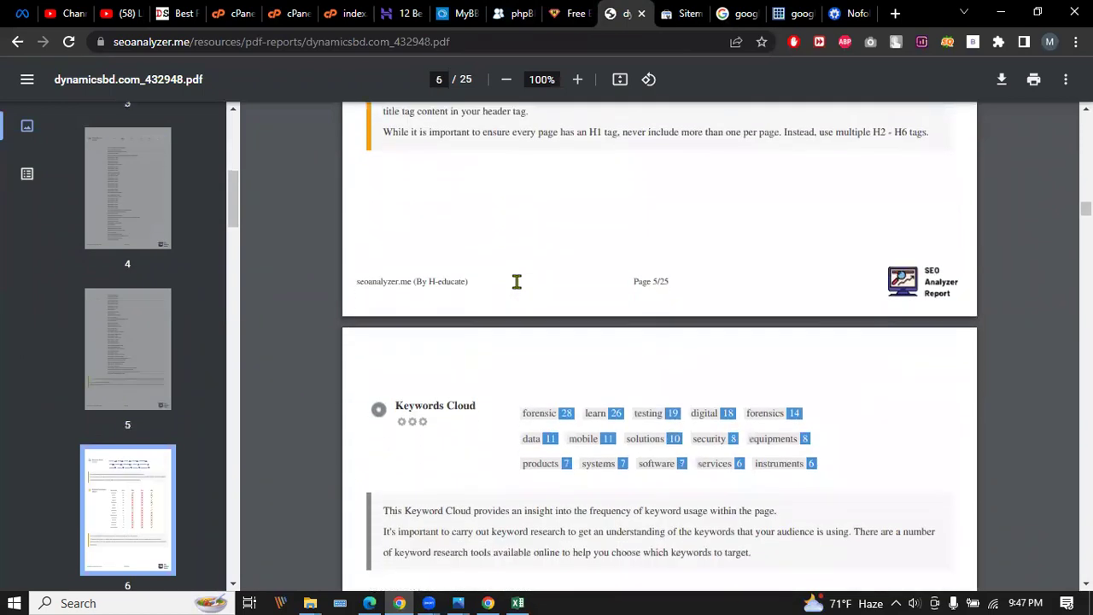
scroll(517, 283, "down", 4)
scroll(516, 283, "down", 3)
scroll(517, 283, "up", 1)
scroll(516, 282, "up", 2)
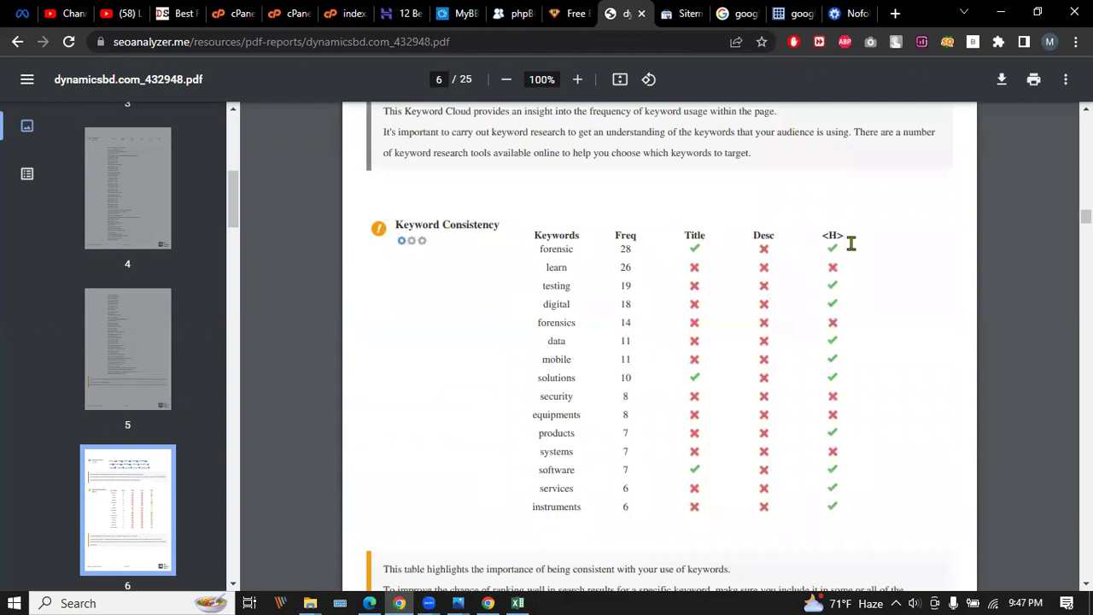
scroll(680, 275, "down", 1)
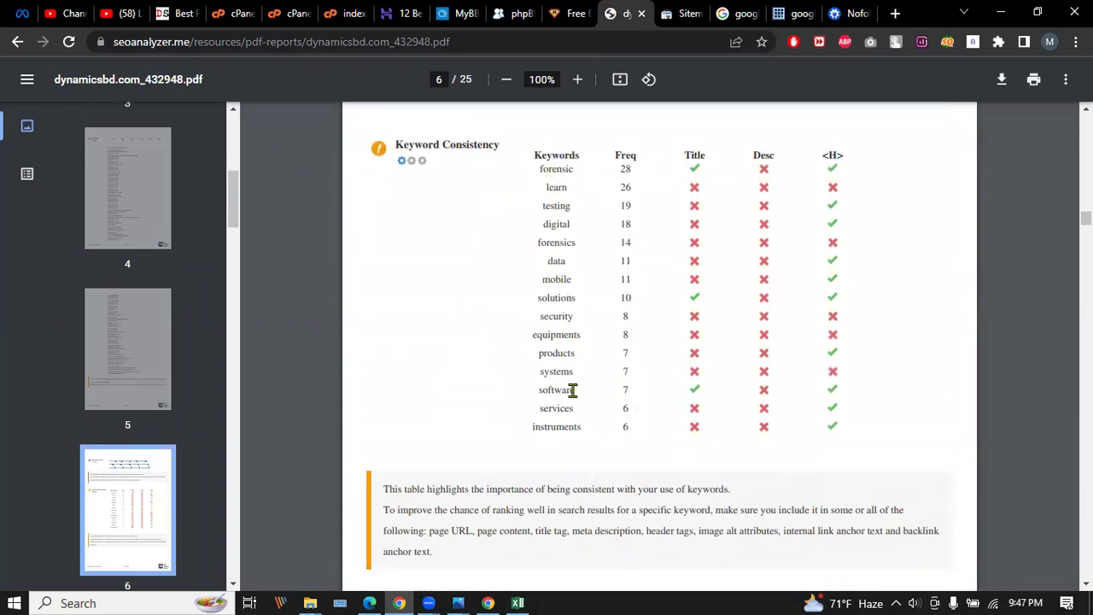
scroll(568, 376, "down", 2)
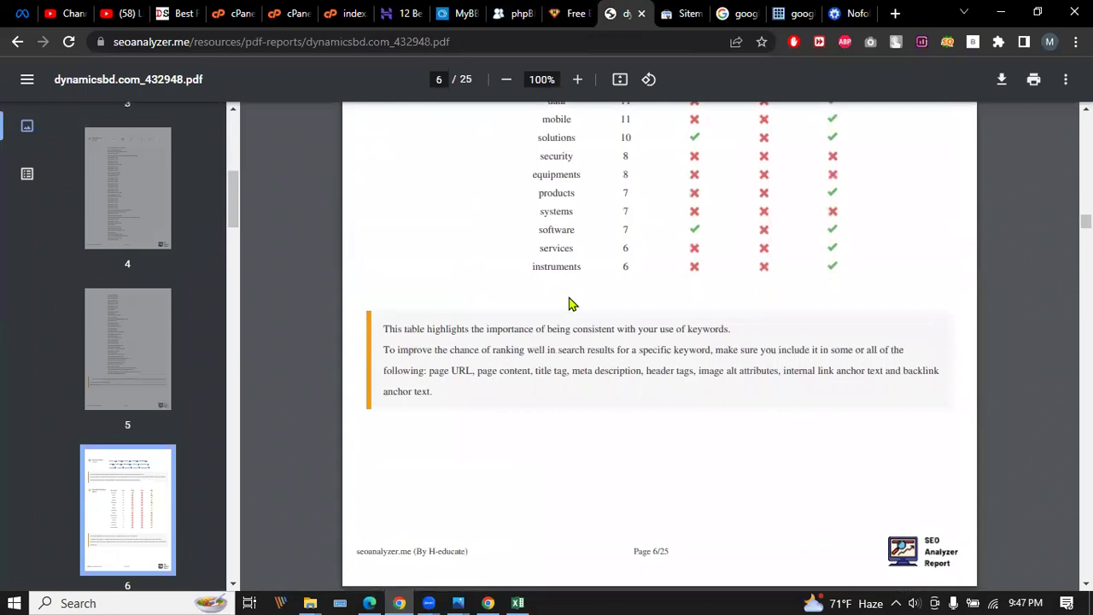
scroll(570, 303, "down", 5)
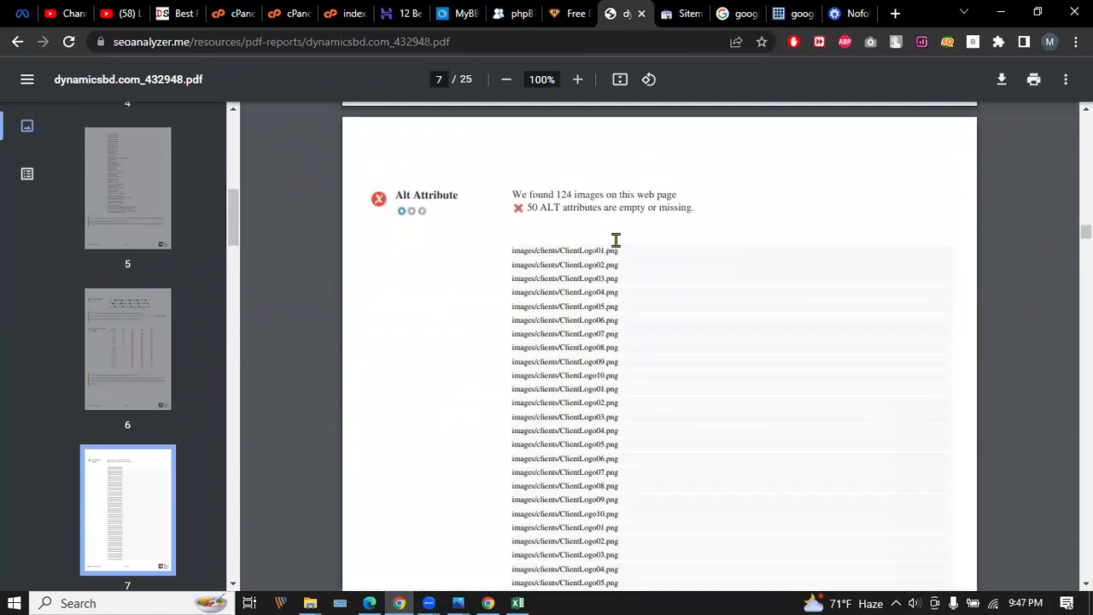
scroll(606, 240, "down", 18)
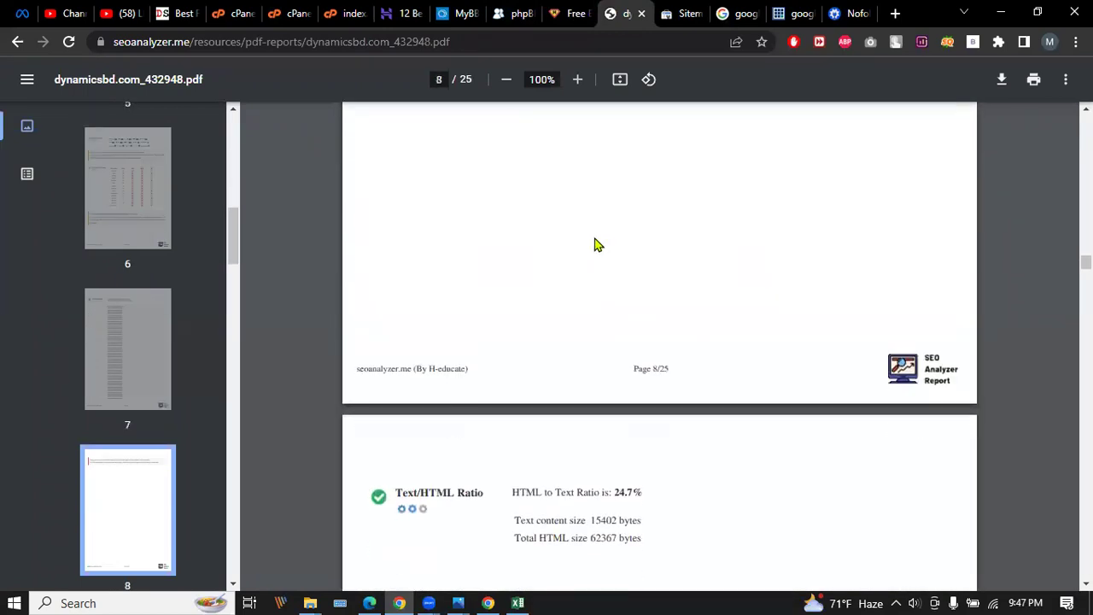
scroll(598, 245, "down", 18)
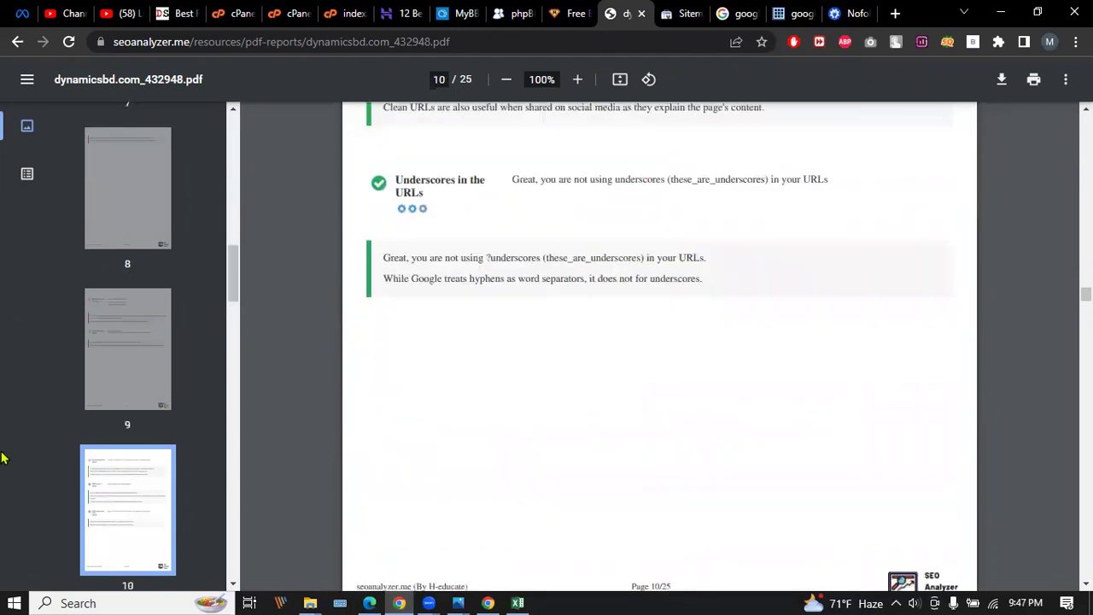
left_click_drag(229, 286, 236, 128)
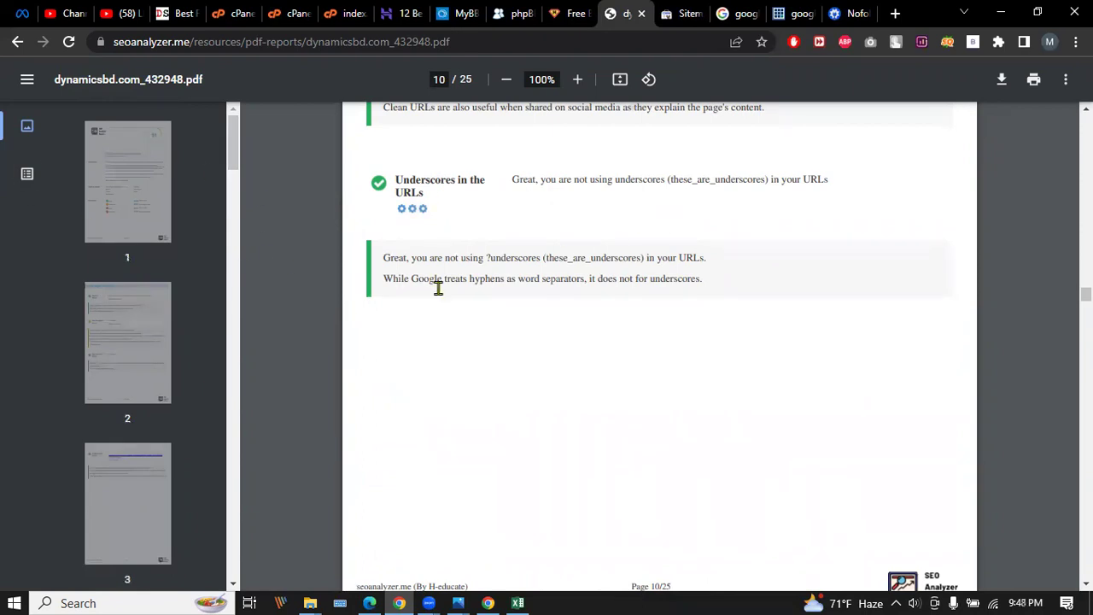
scroll(491, 290, "up", 3)
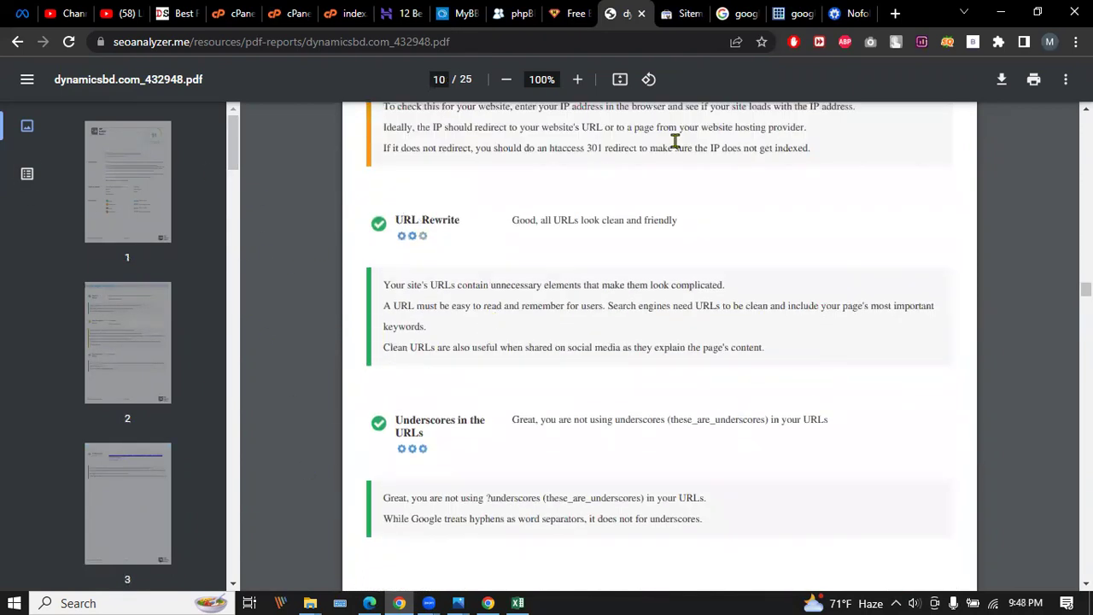
Load fiverr.com in a new Edge tab.
left_click(369, 602)
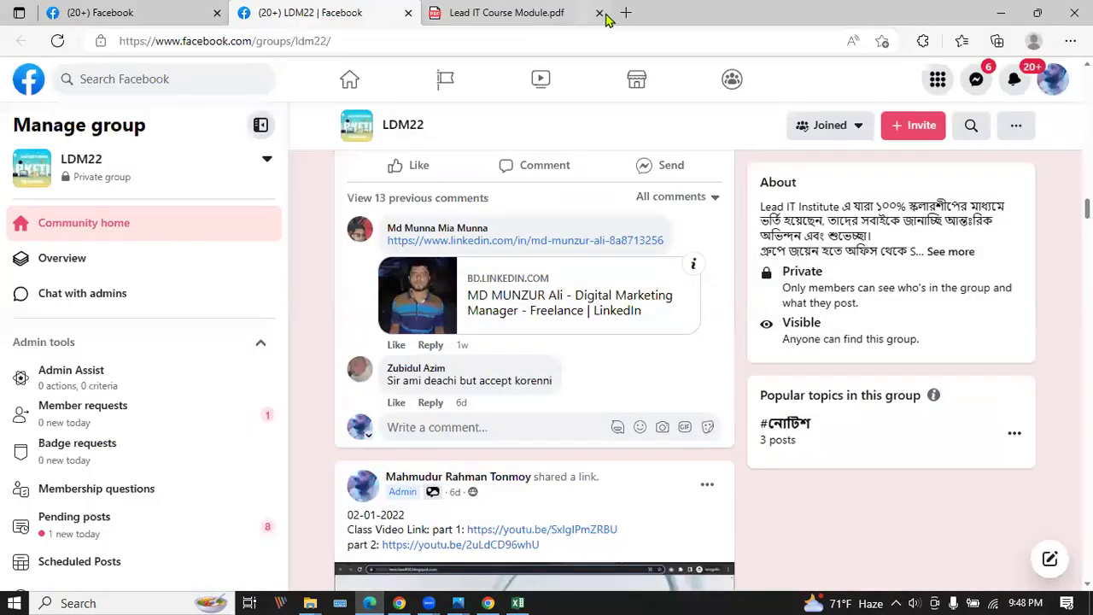
left_click(623, 16)
type("fi")
key("Return")
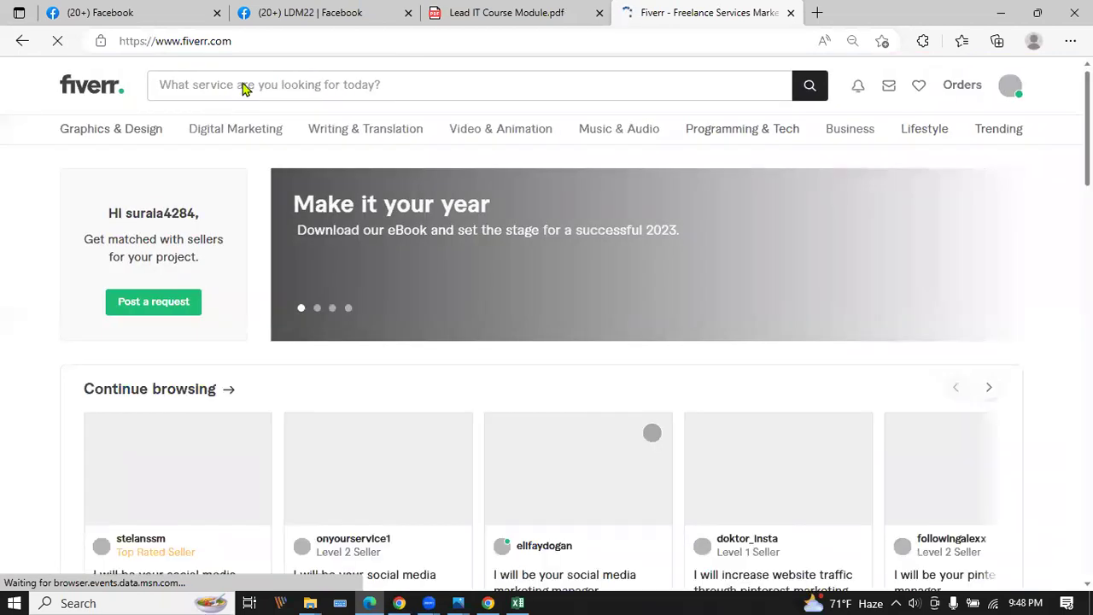
Search Fiverr for 'website seo audit report' gigs and scroll the $5 to $125 offers.
left_click(292, 87)
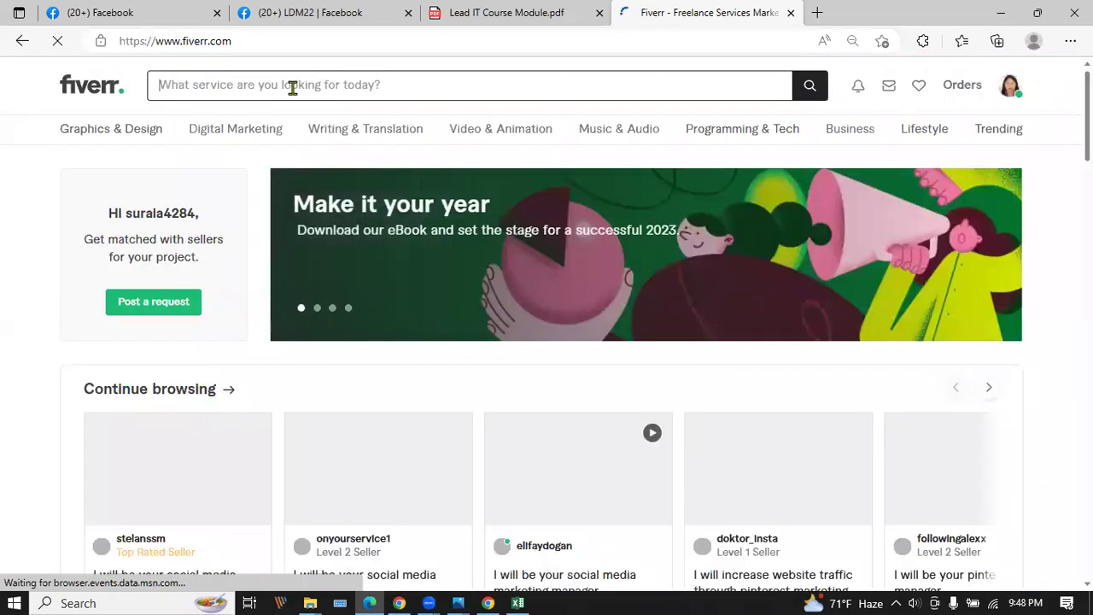
type("seo")
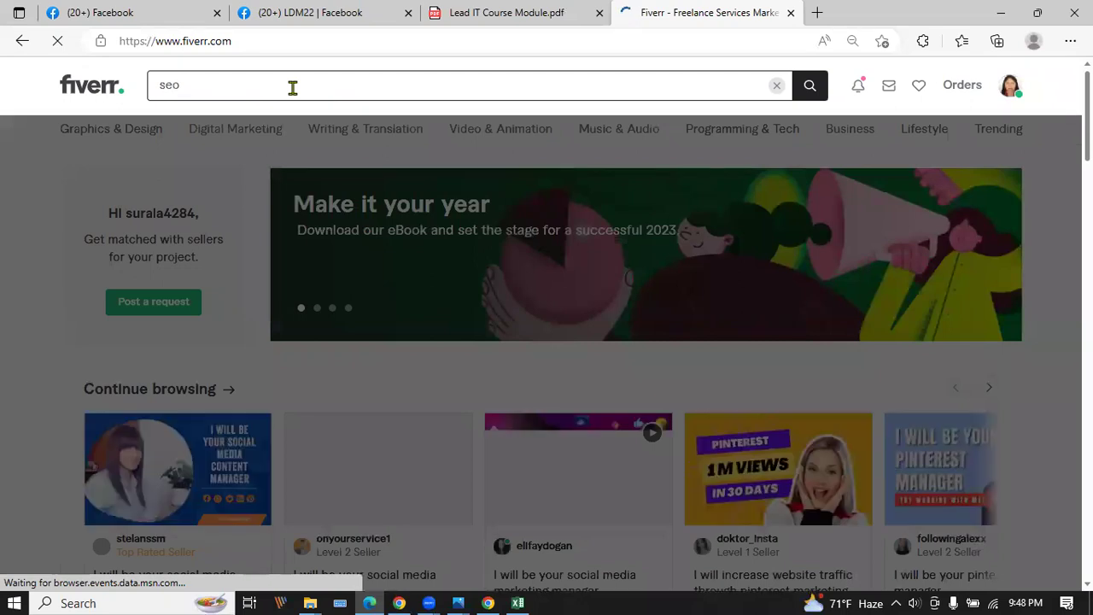
type(" au")
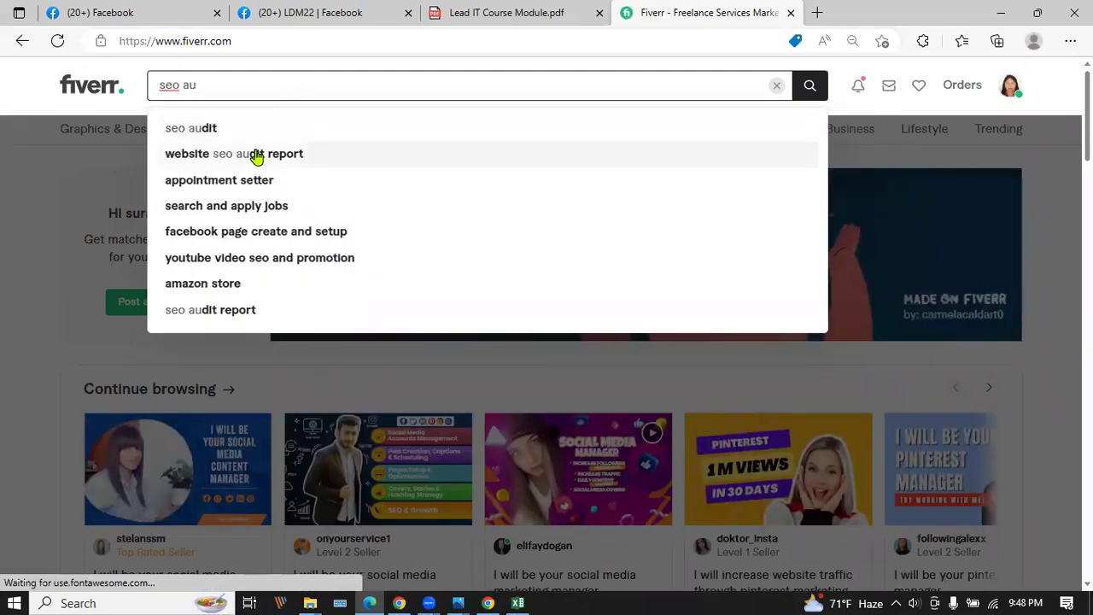
left_click(256, 154)
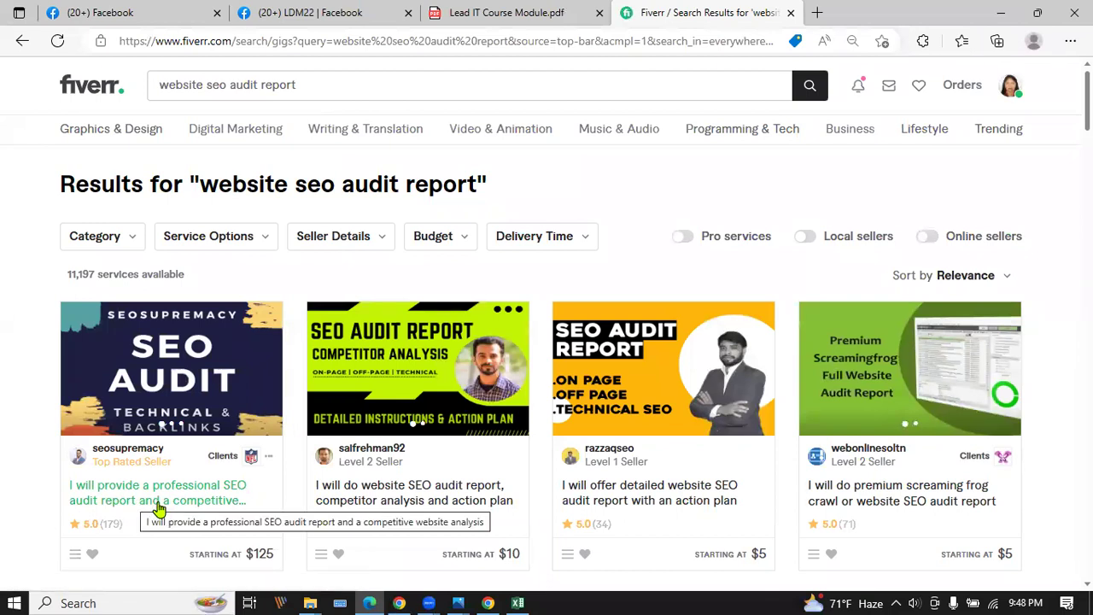
scroll(159, 507, "down", 2)
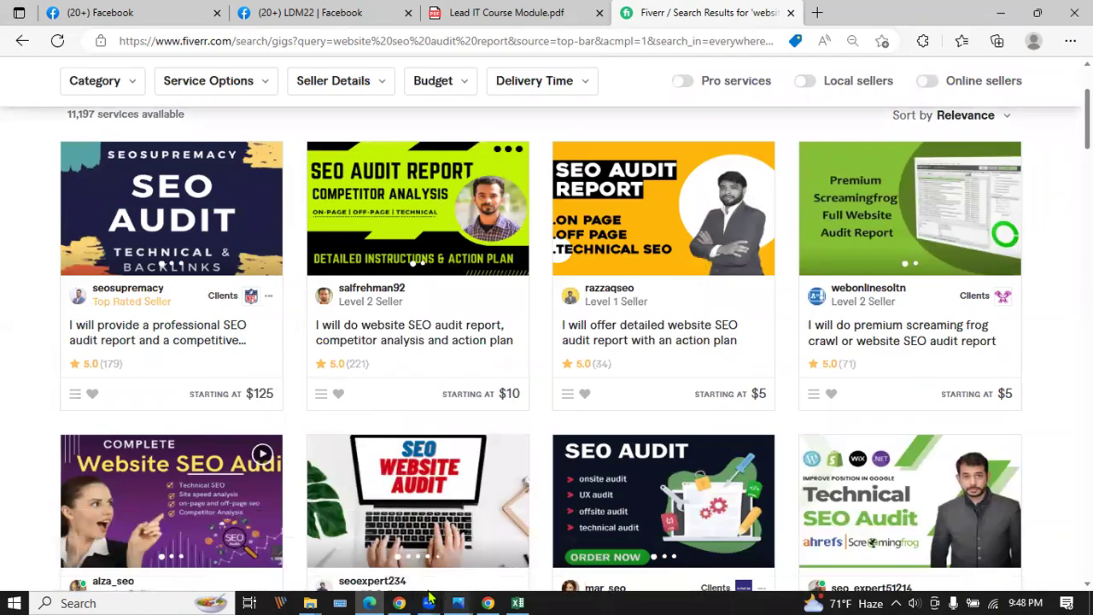
Switch between the Fiverr results and the Chrome SEO report PDF, ending on the report.
left_click(400, 599)
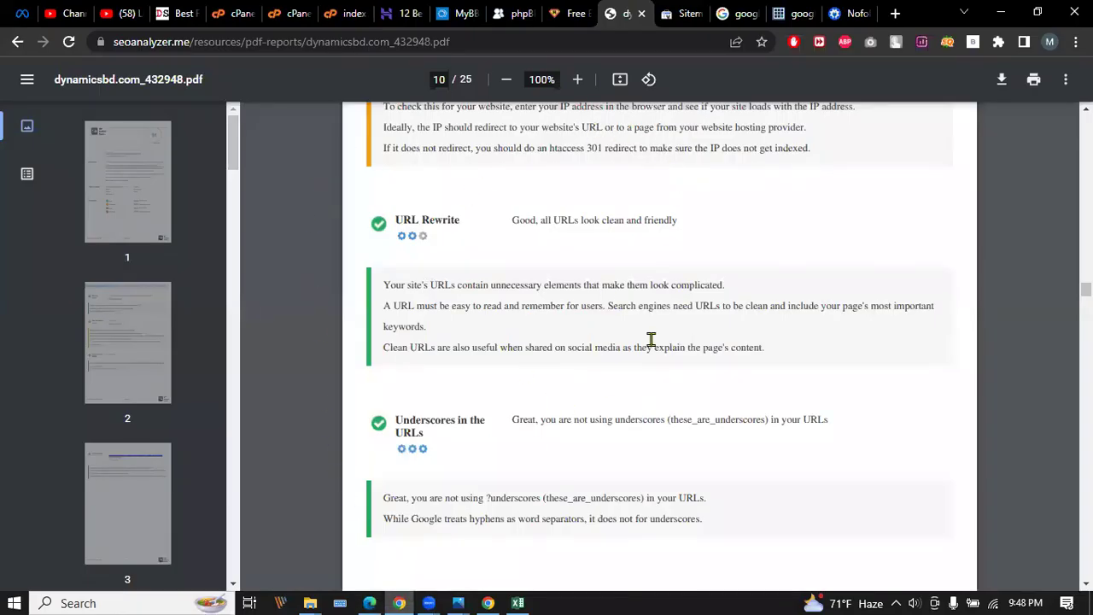
left_click(371, 601)
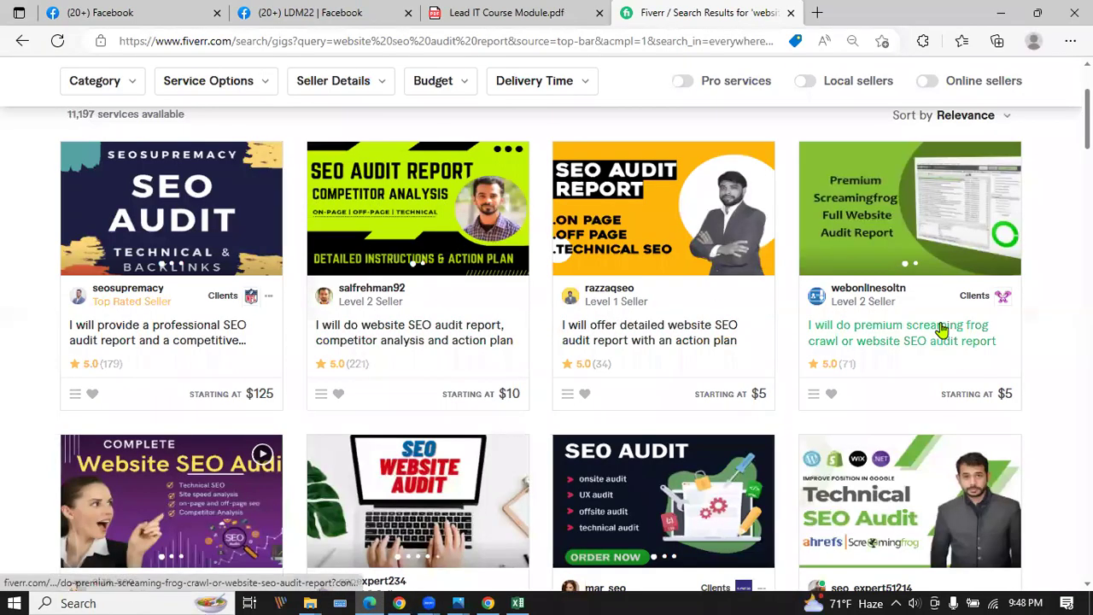
left_click(399, 603)
scroll(316, 321, "up", 20)
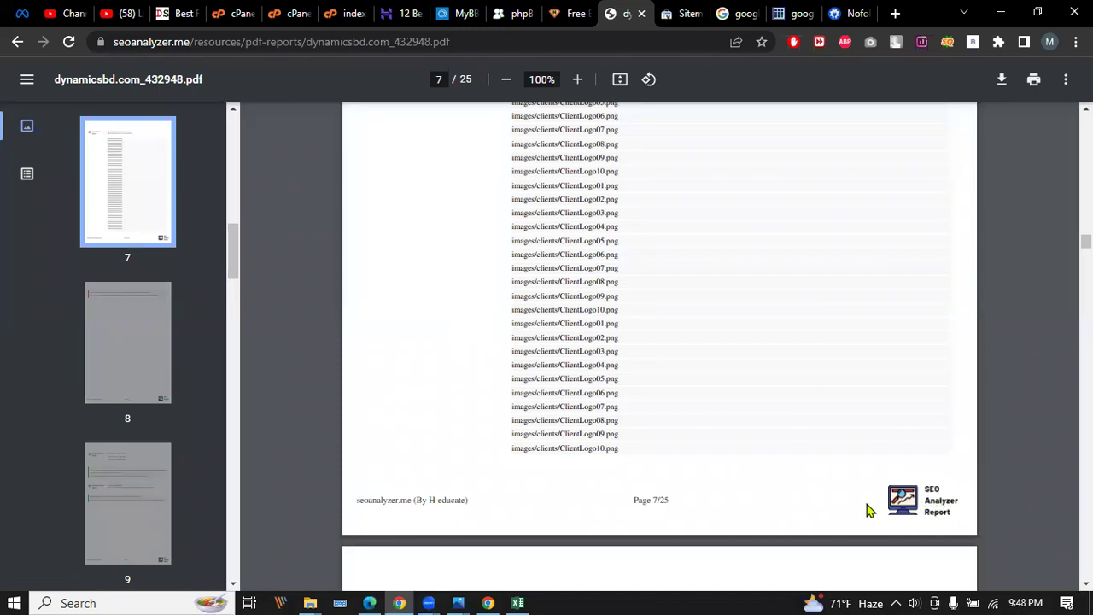
Select the 'seoanalyzer.me (By H-educate)' footer text, ending on page 6's footer.
left_click_drag(403, 505, 473, 504)
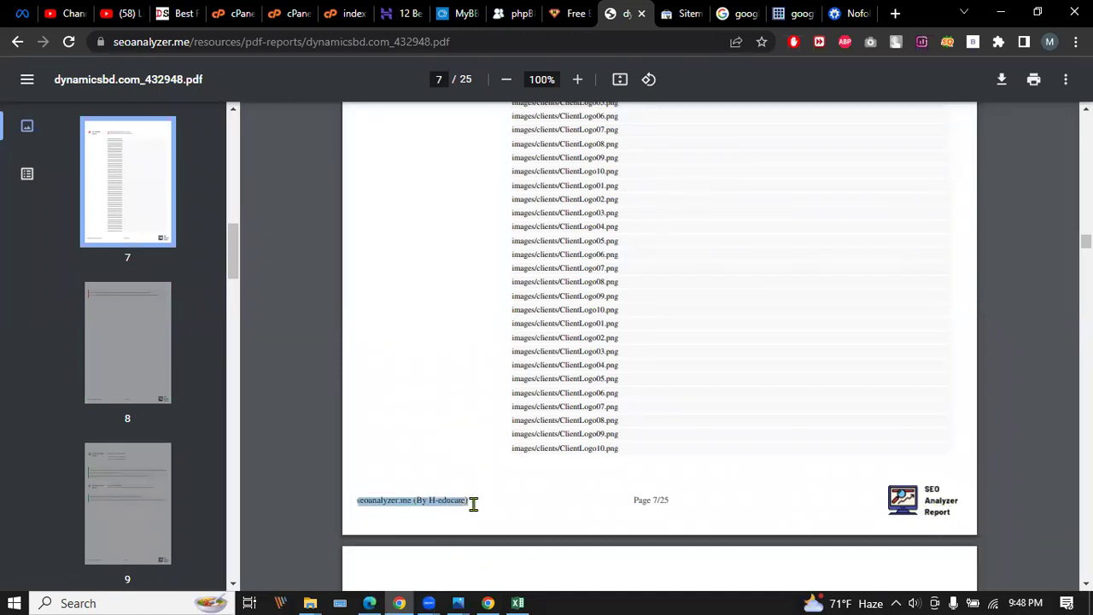
left_click(907, 505)
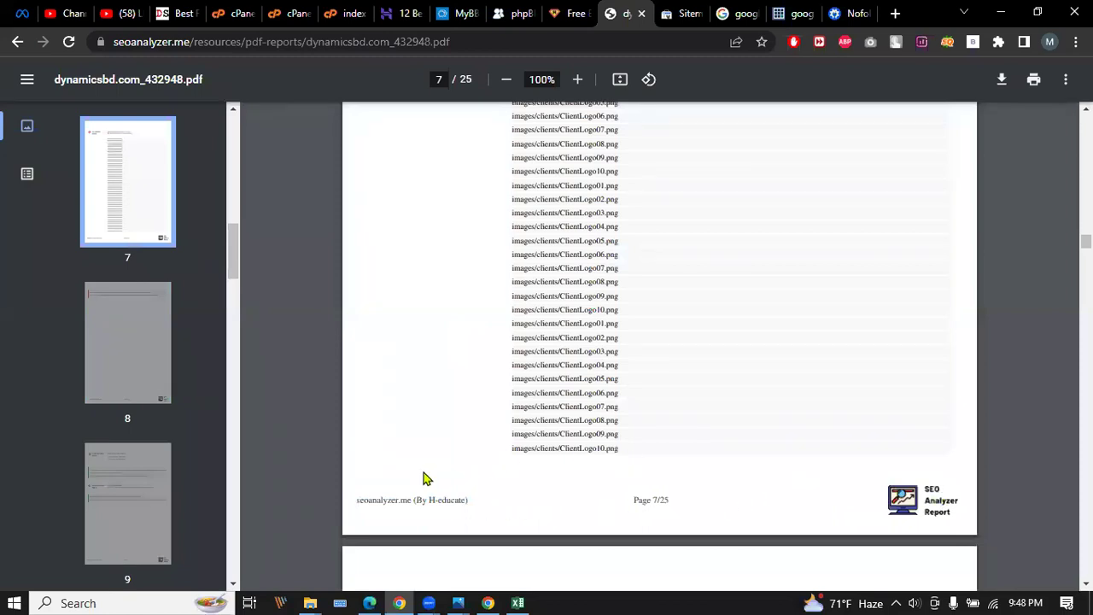
left_click_drag(356, 500, 854, 500)
left_click(926, 501)
scroll(730, 419, "up", 10)
scroll(589, 320, "down", 1)
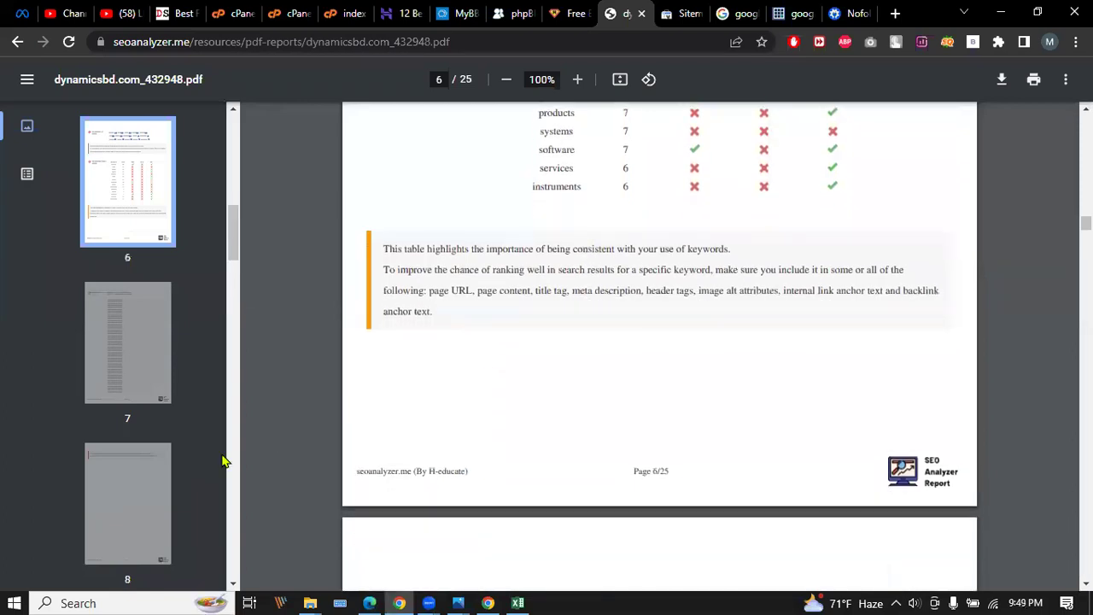
left_click_drag(356, 472, 475, 471)
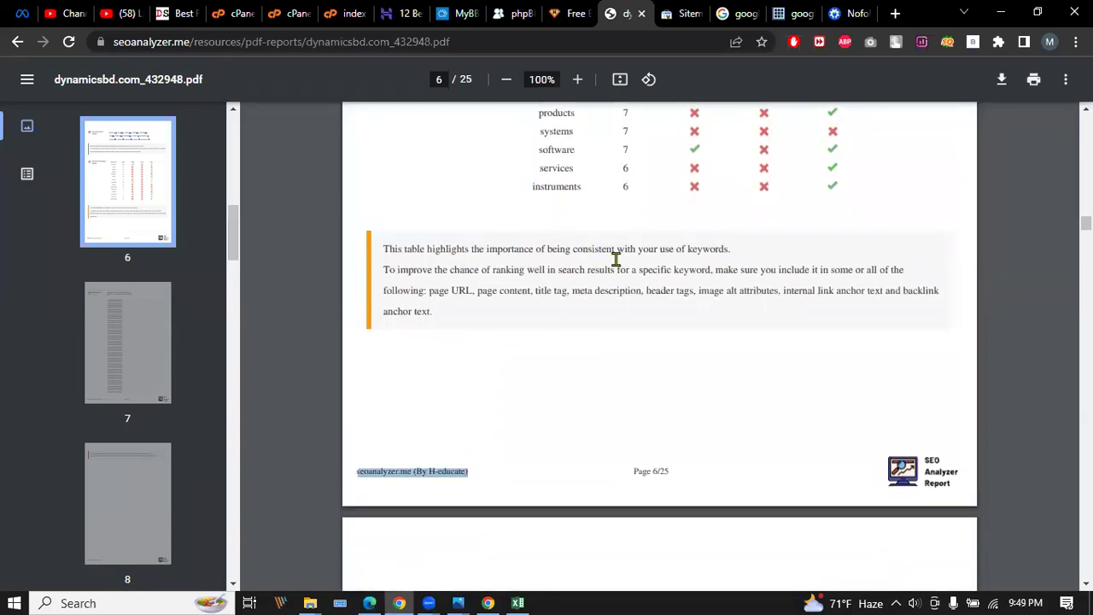
Try loading sajda.com in a new tab, correcting the address when it fails.
left_click(895, 14)
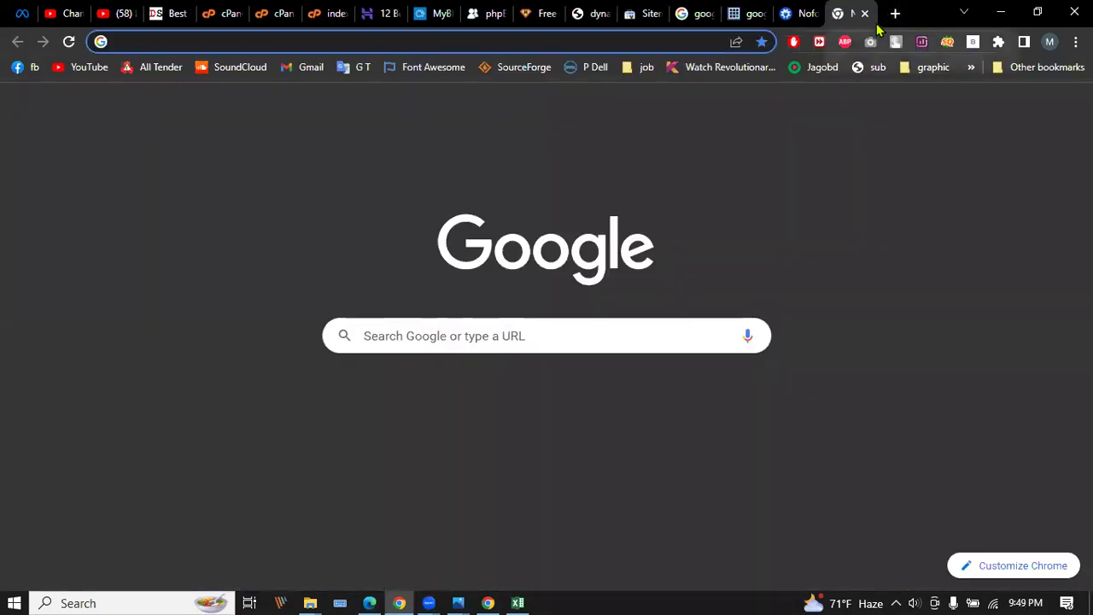
type("sajda")
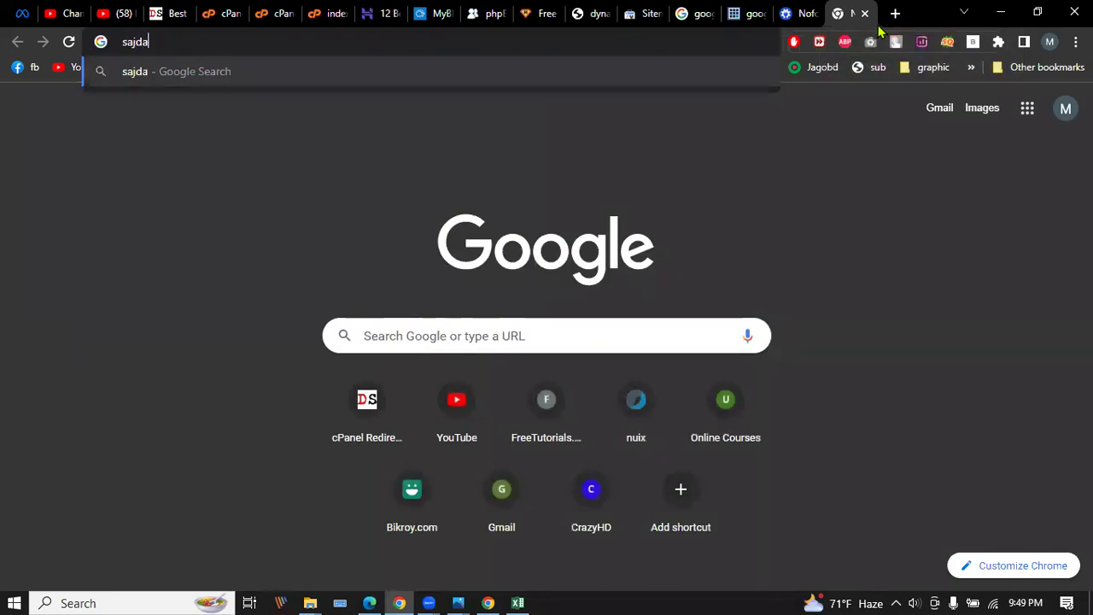
type(".com\\")
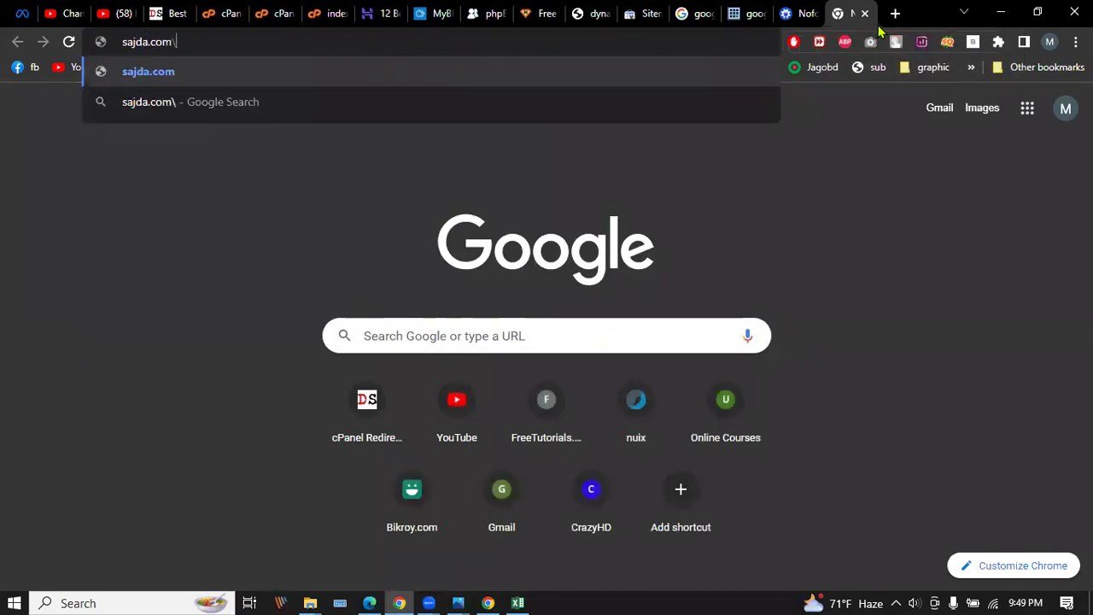
key("BackSpace")
key("Return")
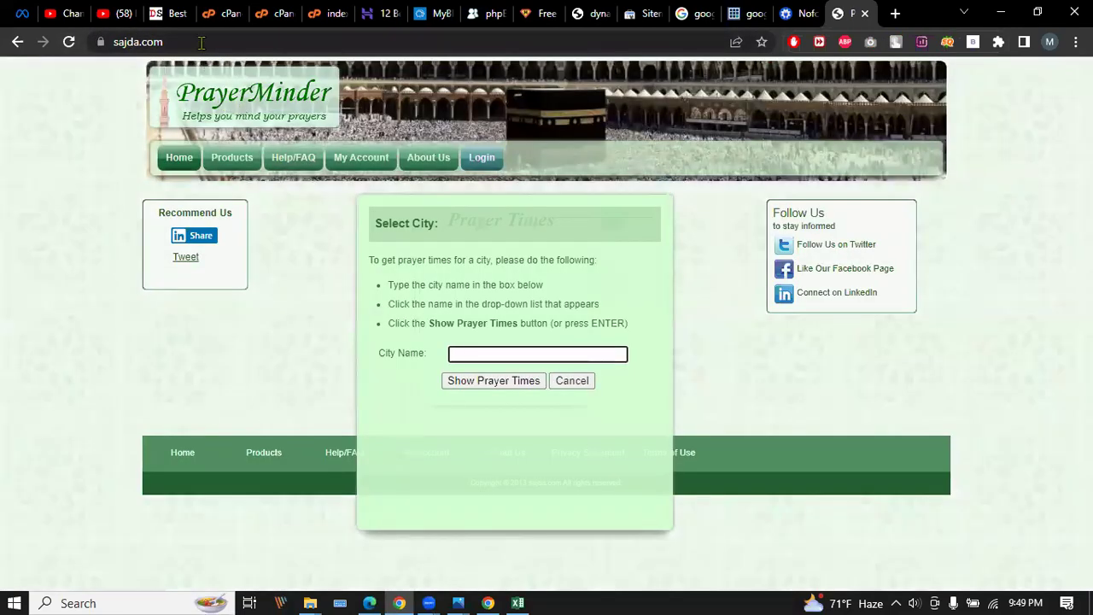
left_click(201, 42)
left_click(200, 42)
key("BackSpace")
key("BackSpace")
key("BackSpace")
key("BackSpace")
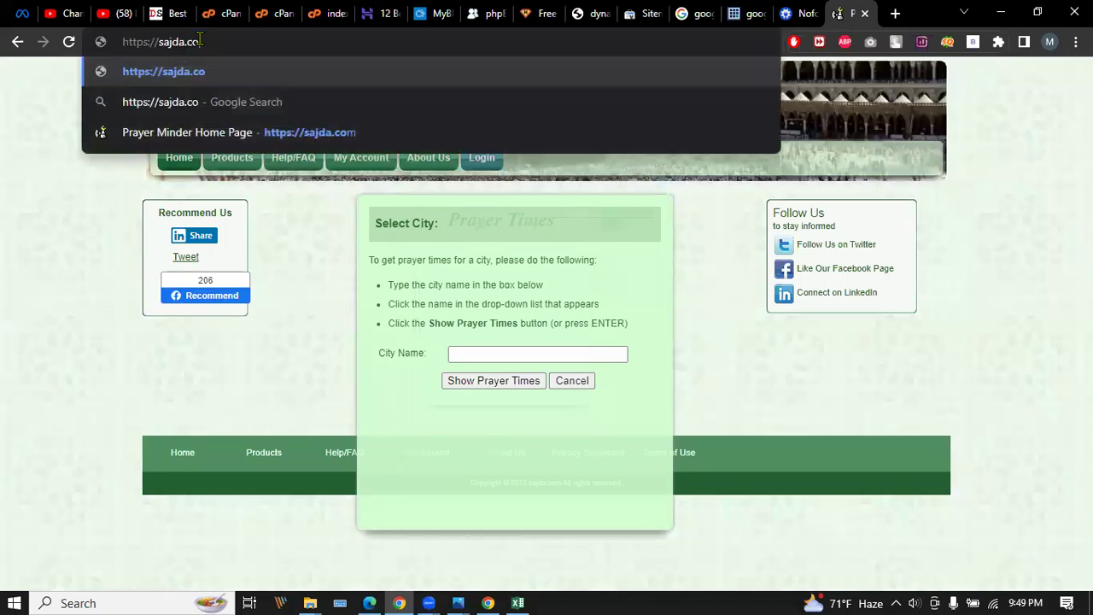
key("Return")
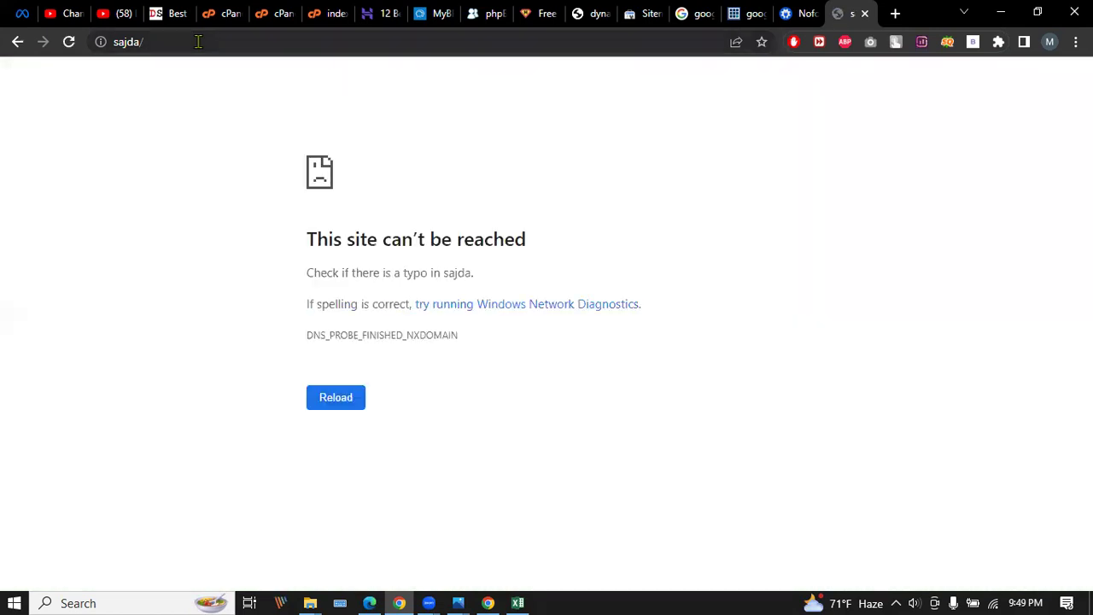
Search Google for 'shajda' and open the 'Sejda helps with your PDF tasks' result.
left_click(198, 41)
key("BackSpace")
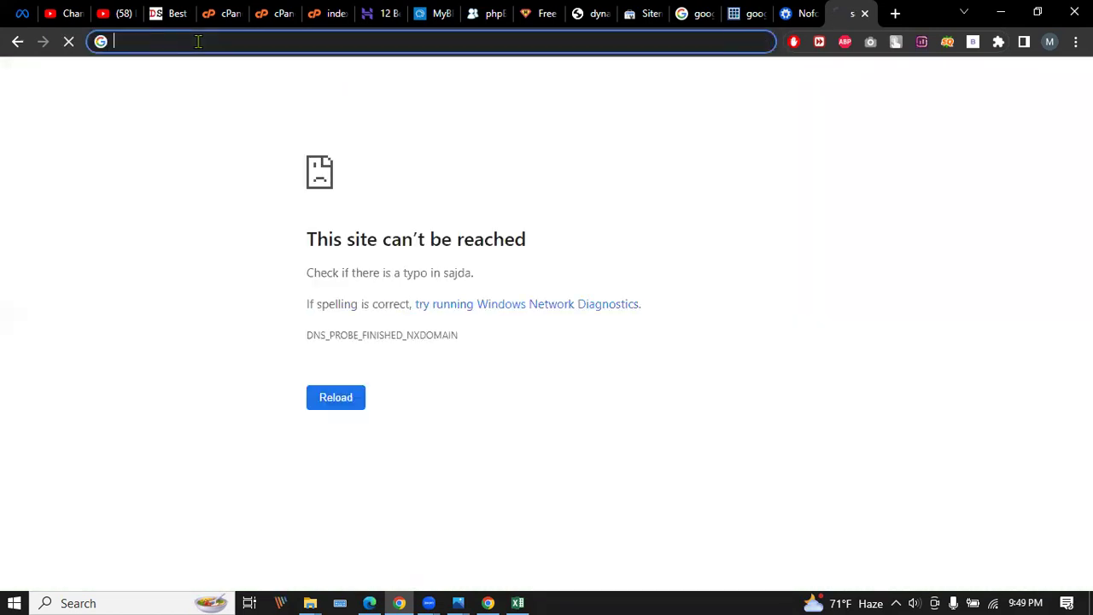
type("sha")
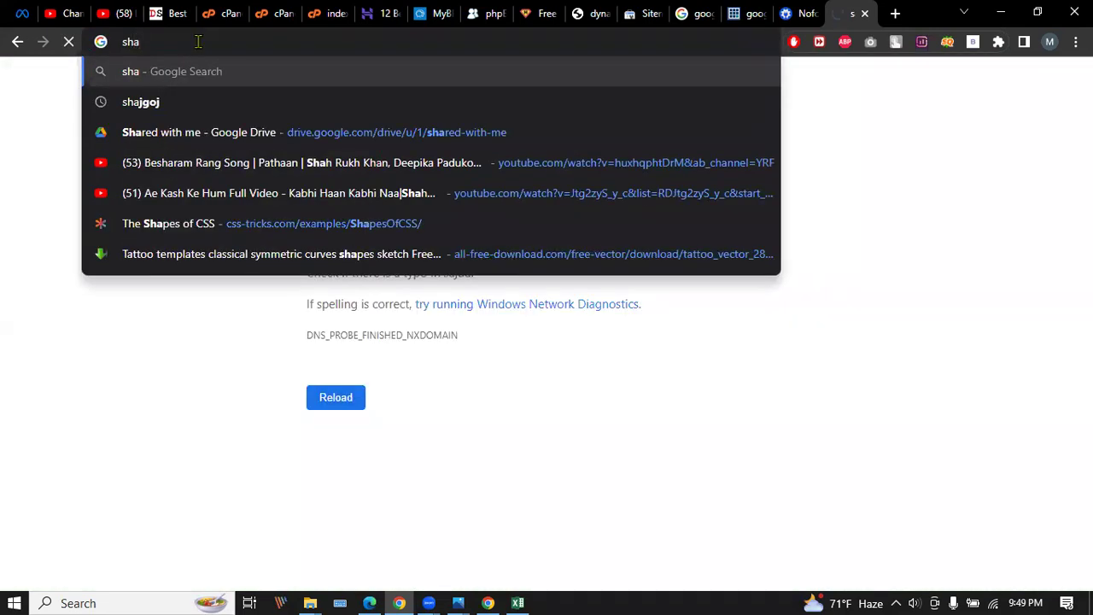
type("jda")
key("Return")
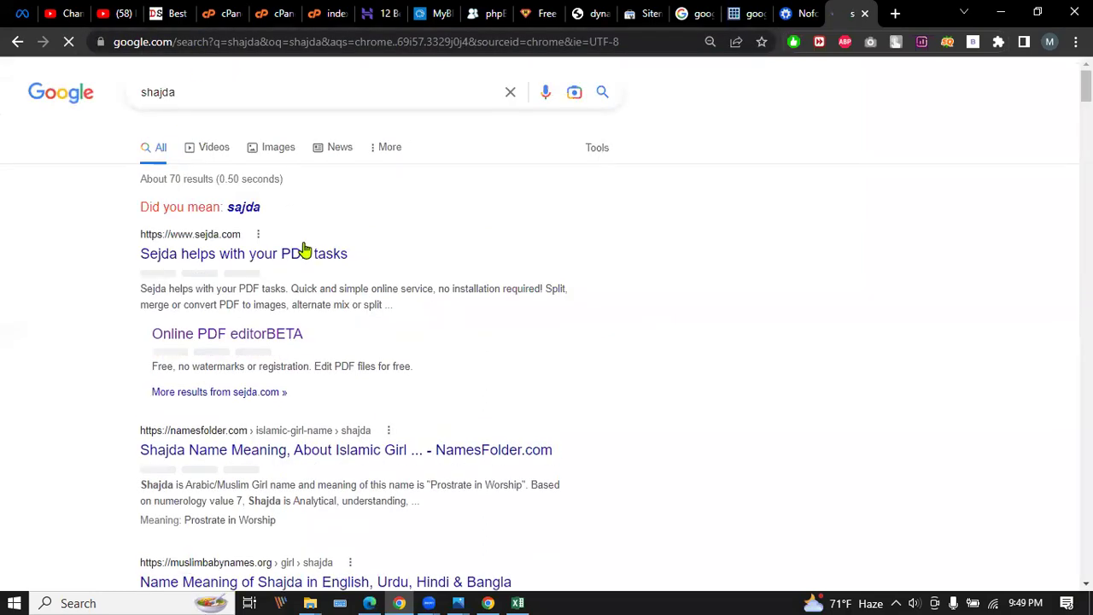
left_click(212, 253)
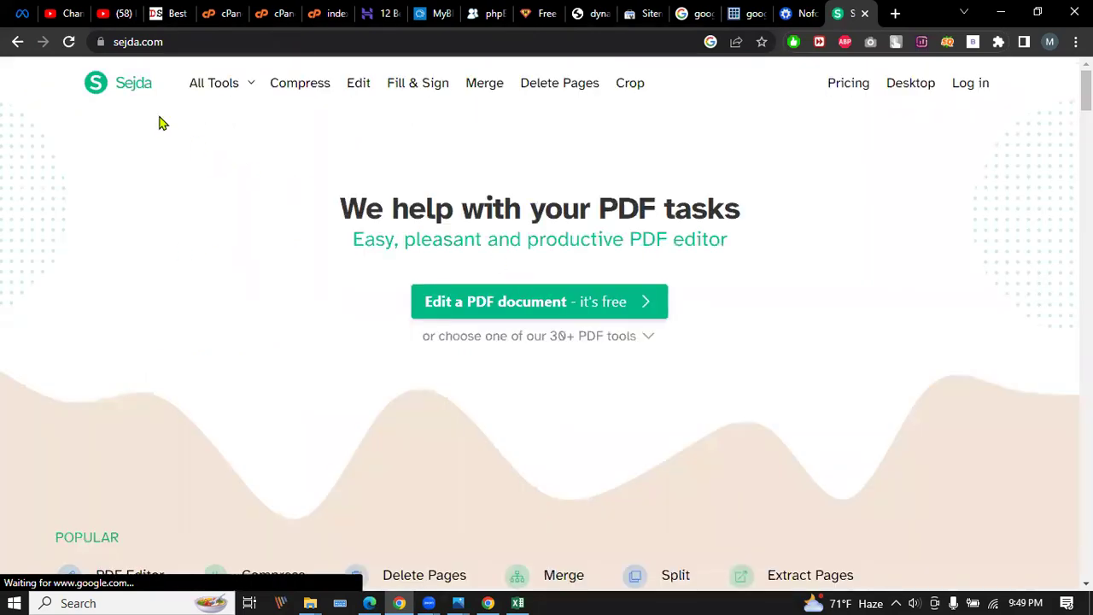
Open Sejda's Edit a PDF document tool, then cancel the file picker.
left_click(488, 305)
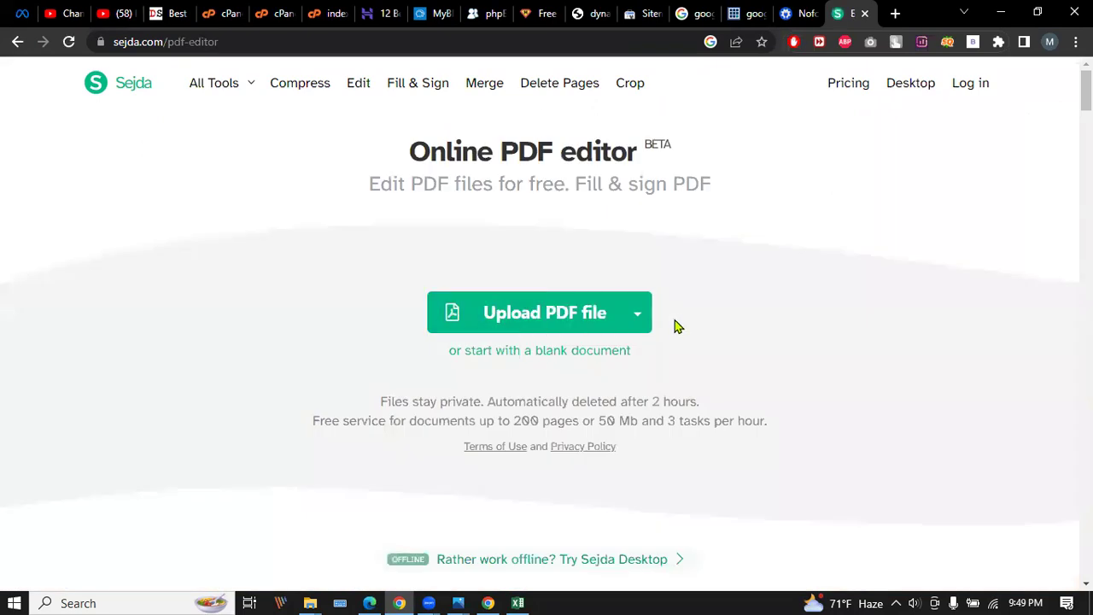
left_click(558, 313)
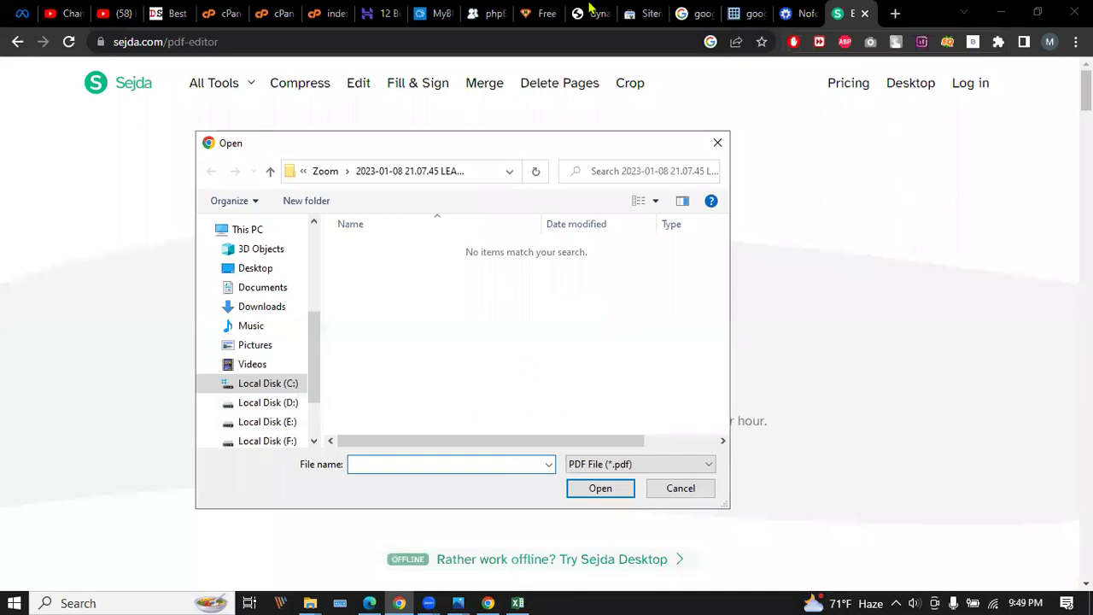
left_click(717, 143)
Download the SEO report PDF from Chrome's viewer into the Pictures folder.
left_click(602, 12)
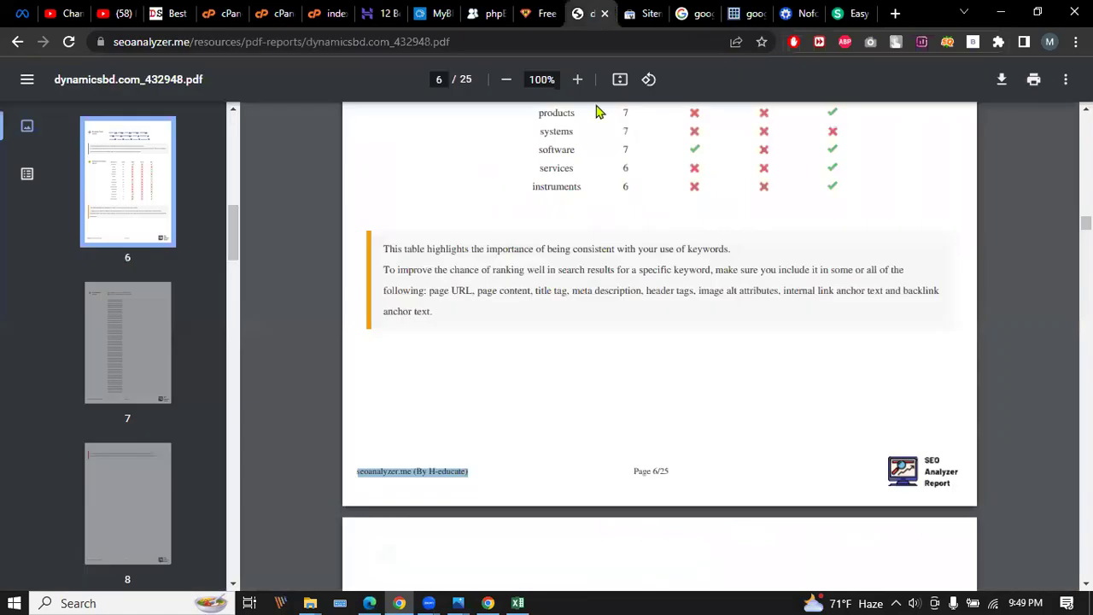
left_click(1000, 79)
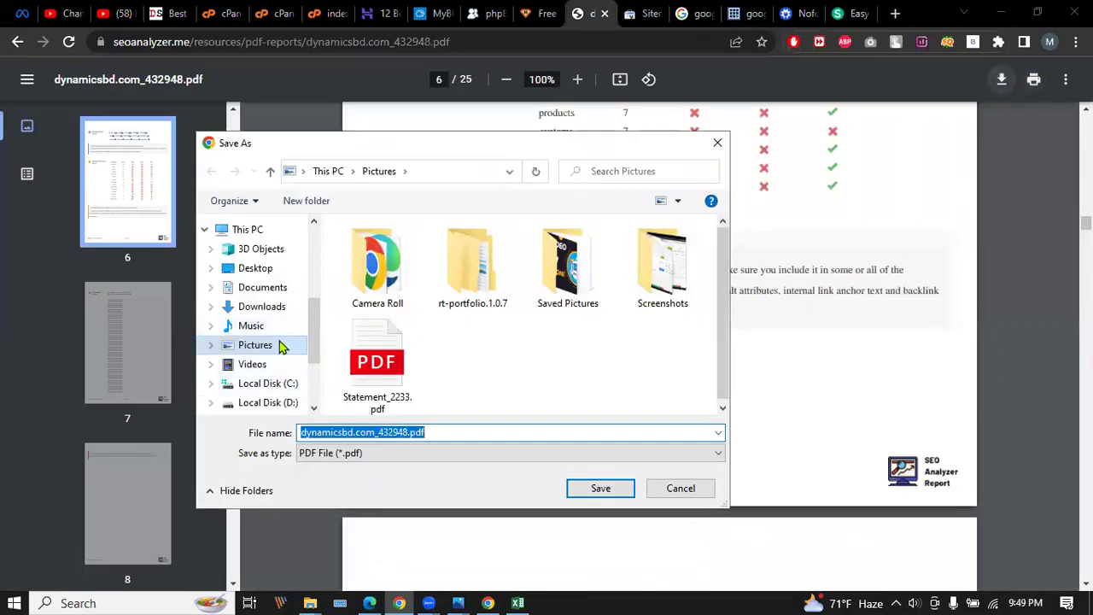
left_click(281, 344)
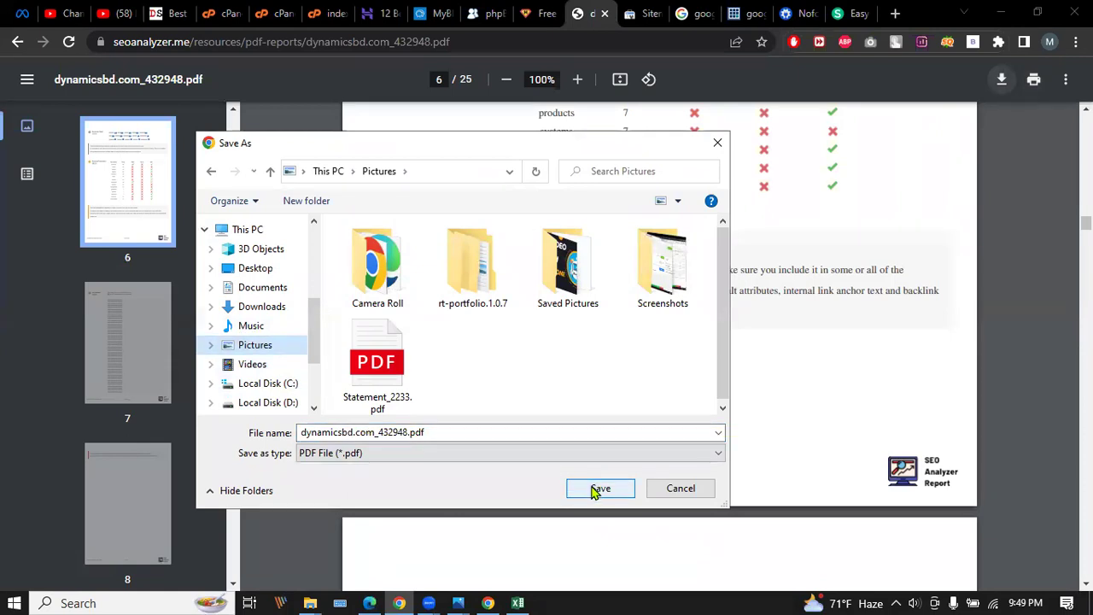
left_click(598, 488)
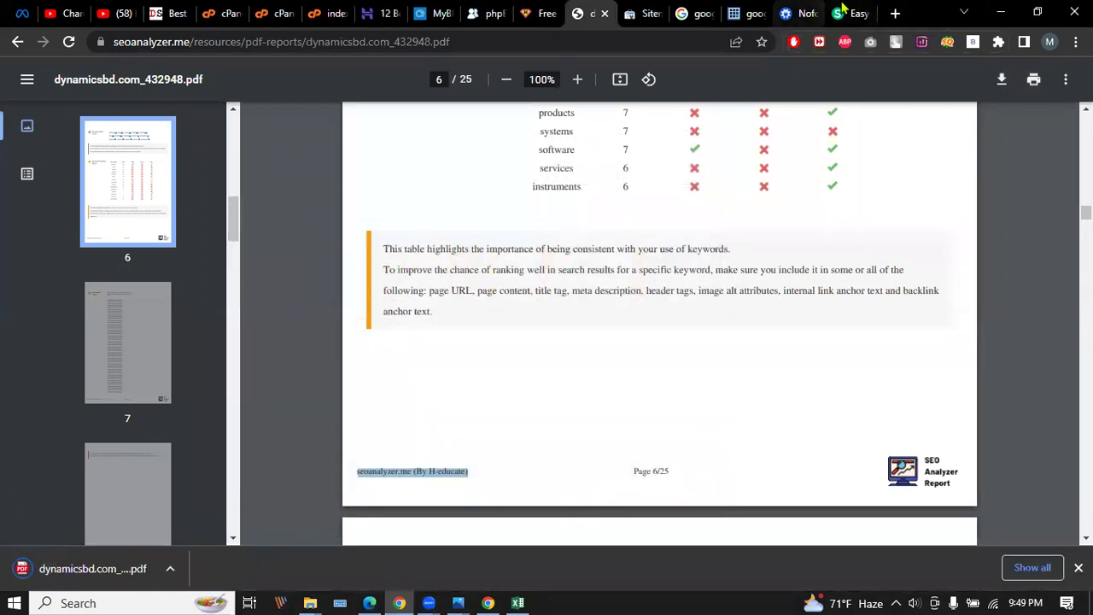
Upload dynamicsbd.com_432948.pdf from Pictures into Sejda's online PDF editor.
left_click(843, 12)
left_click(546, 311)
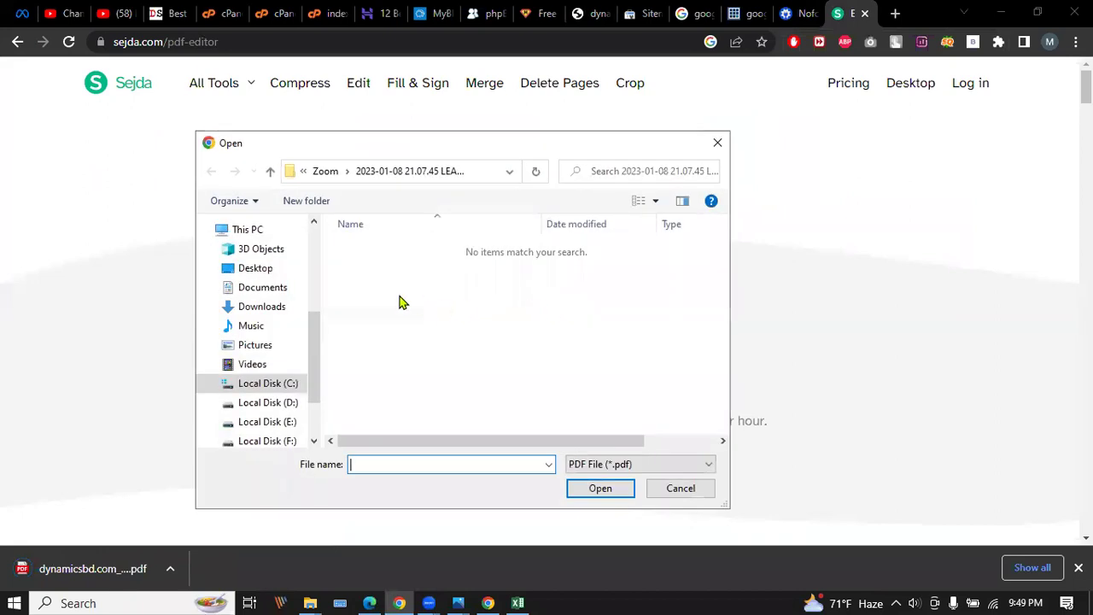
left_click(258, 345)
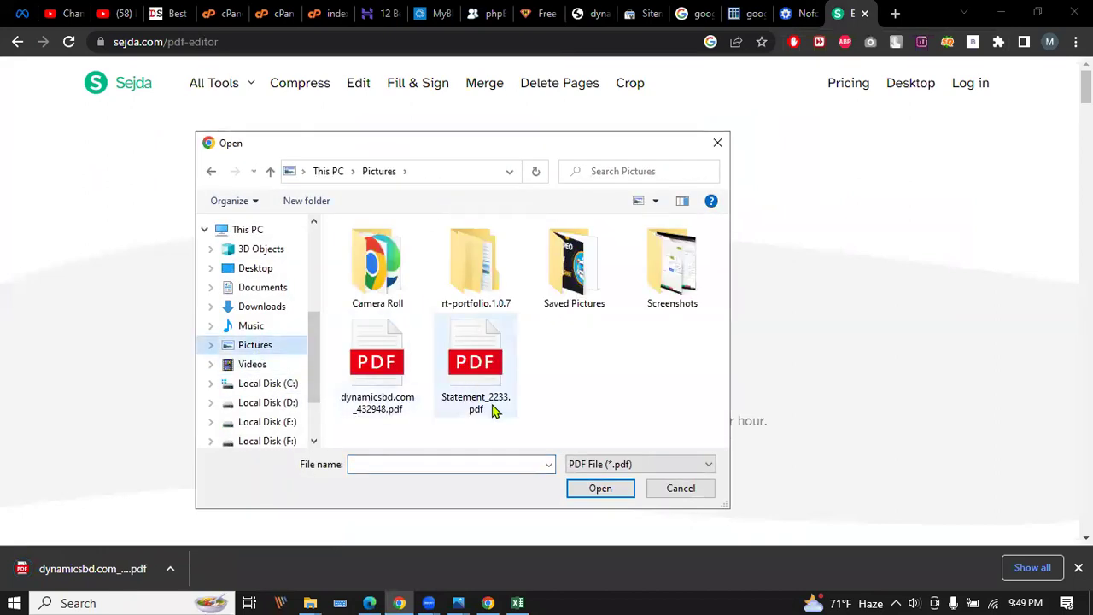
left_click(598, 488)
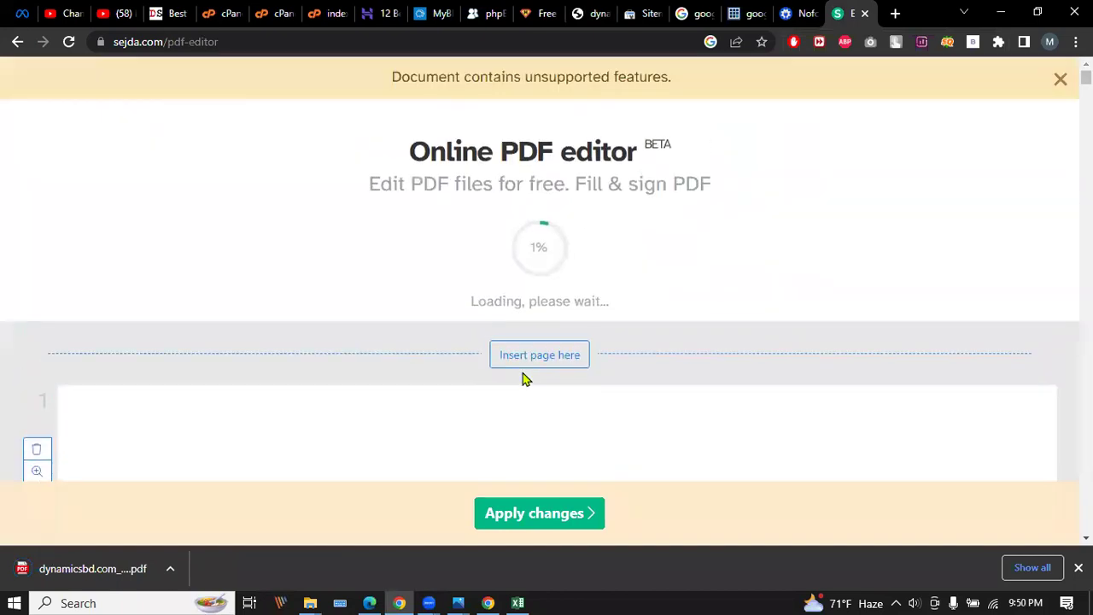
Remove the stray text boxes accidentally added over the report's first-page title.
scroll(626, 347, "down", 3)
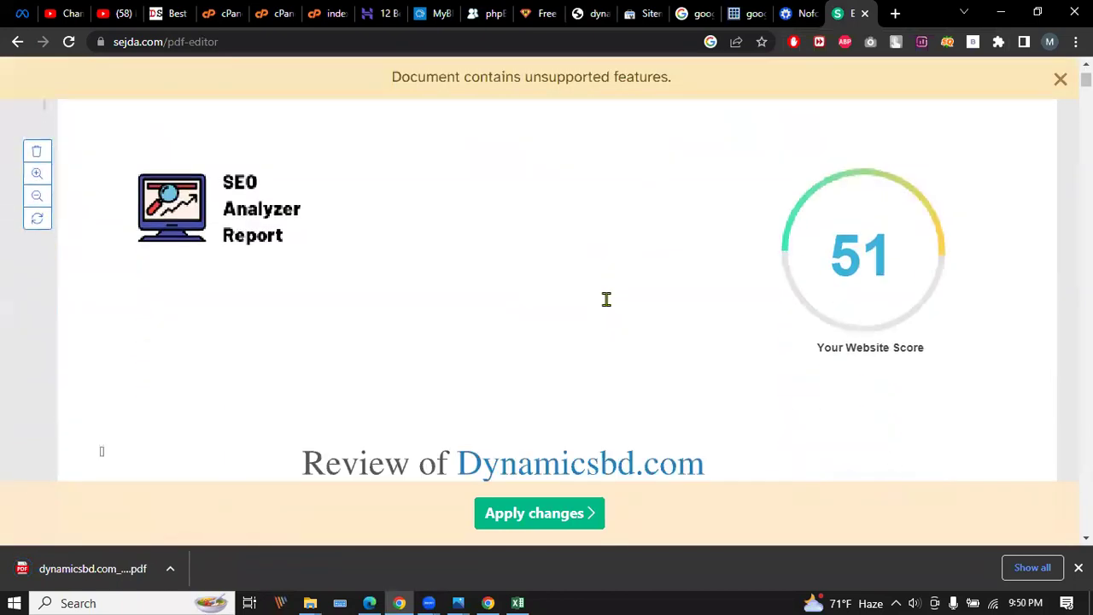
left_click(265, 194)
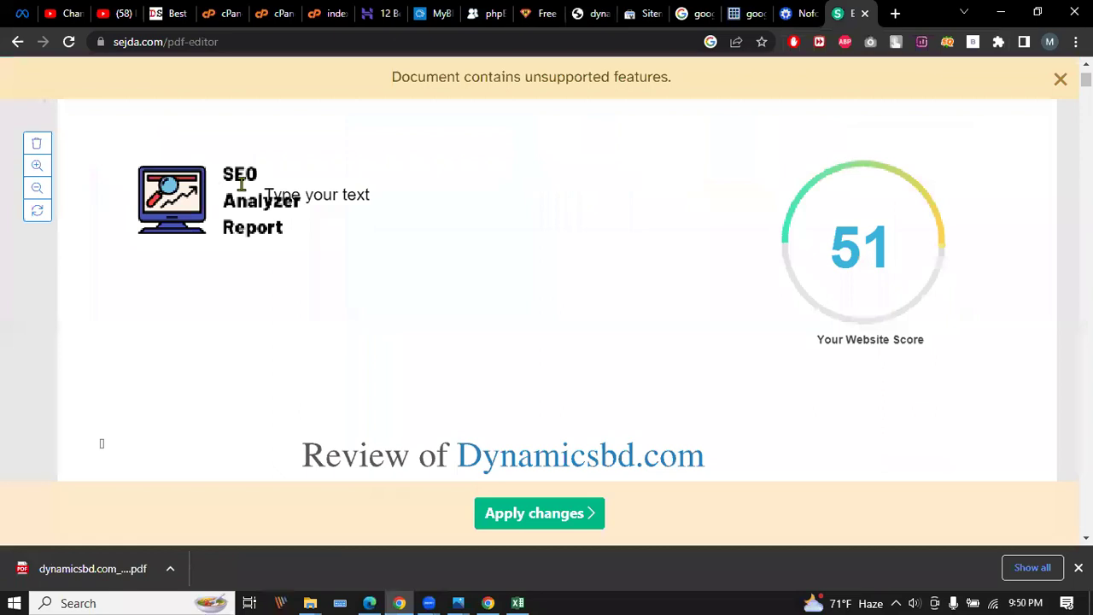
left_click(233, 174)
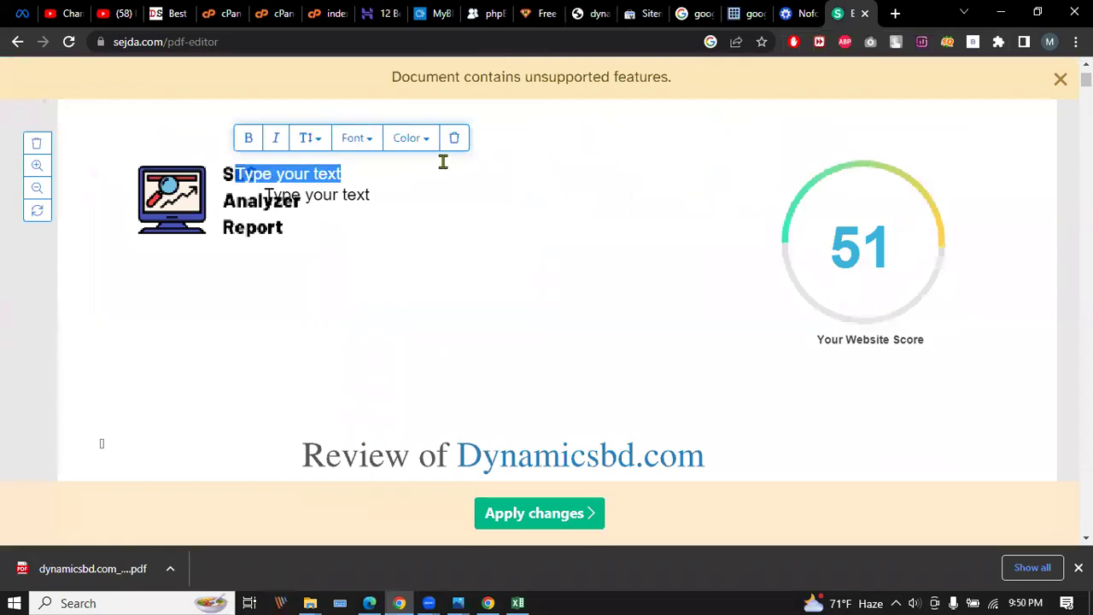
left_click(451, 138)
left_click(330, 198)
key("Delete")
scroll(391, 214, "up", 3)
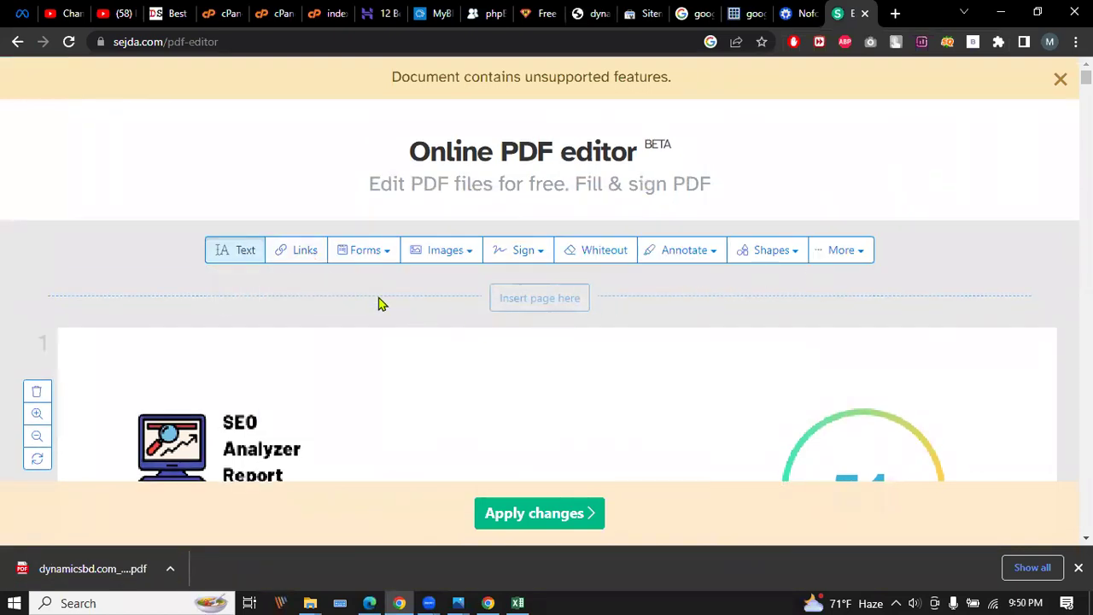
scroll(381, 302, "down", 2)
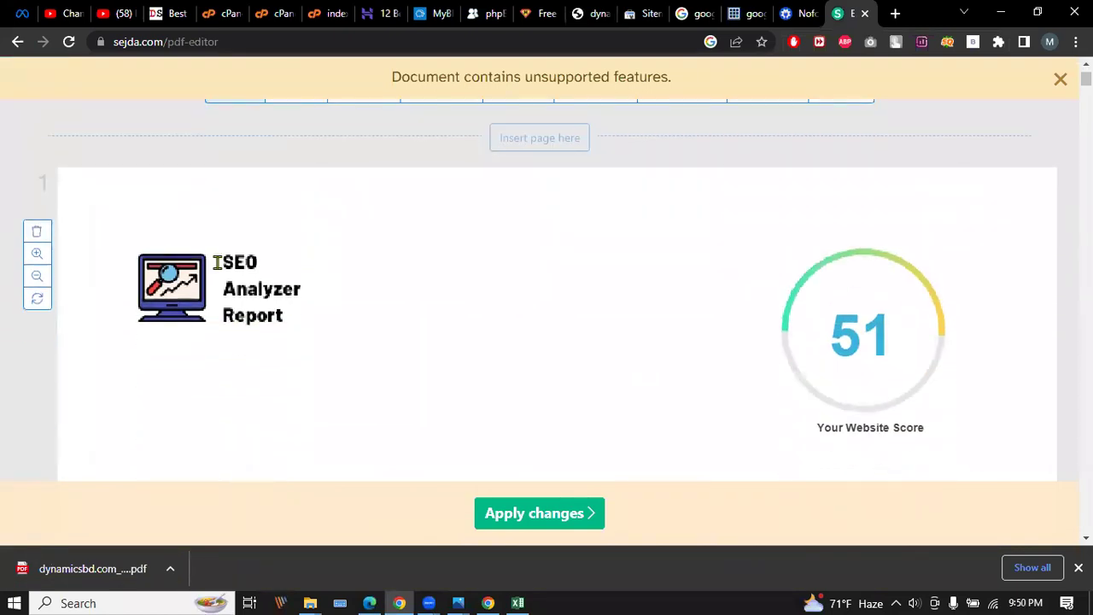
left_click(37, 232)
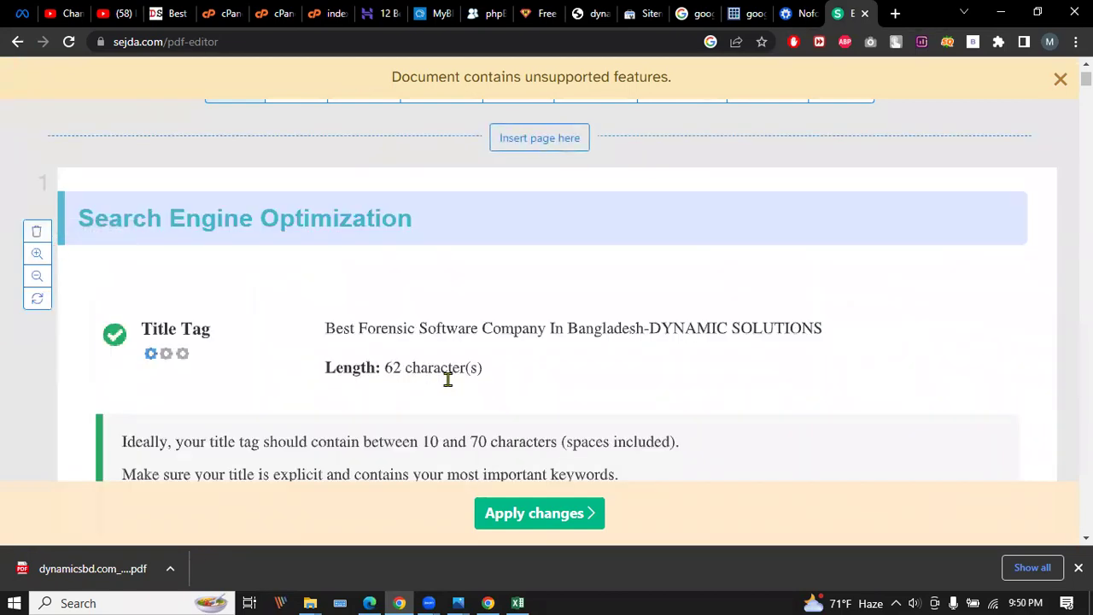
scroll(513, 281, "up", 2)
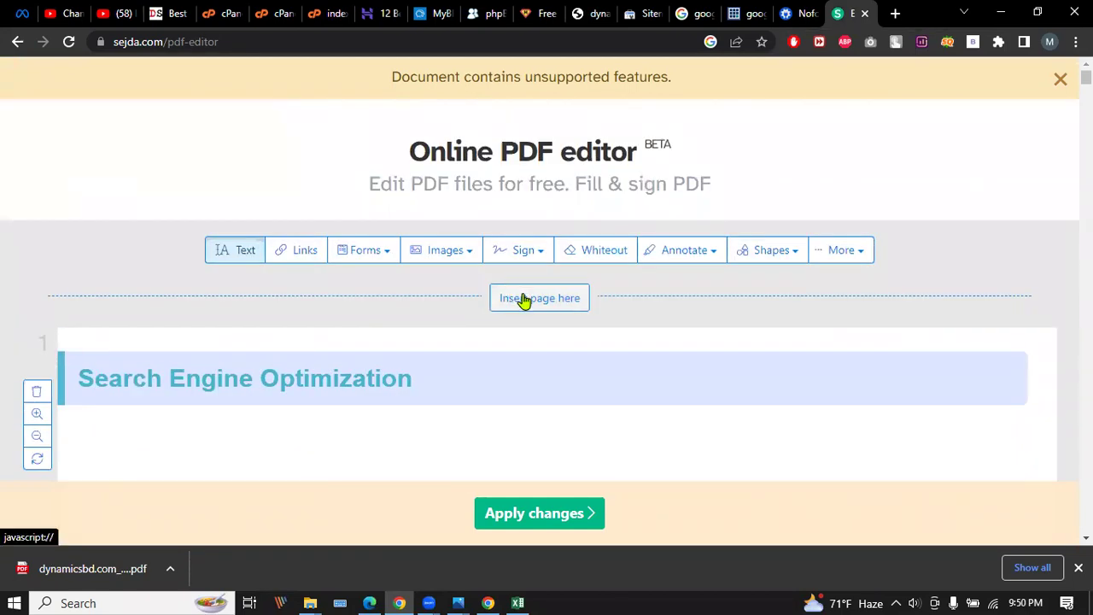
scroll(495, 300, "down", 3)
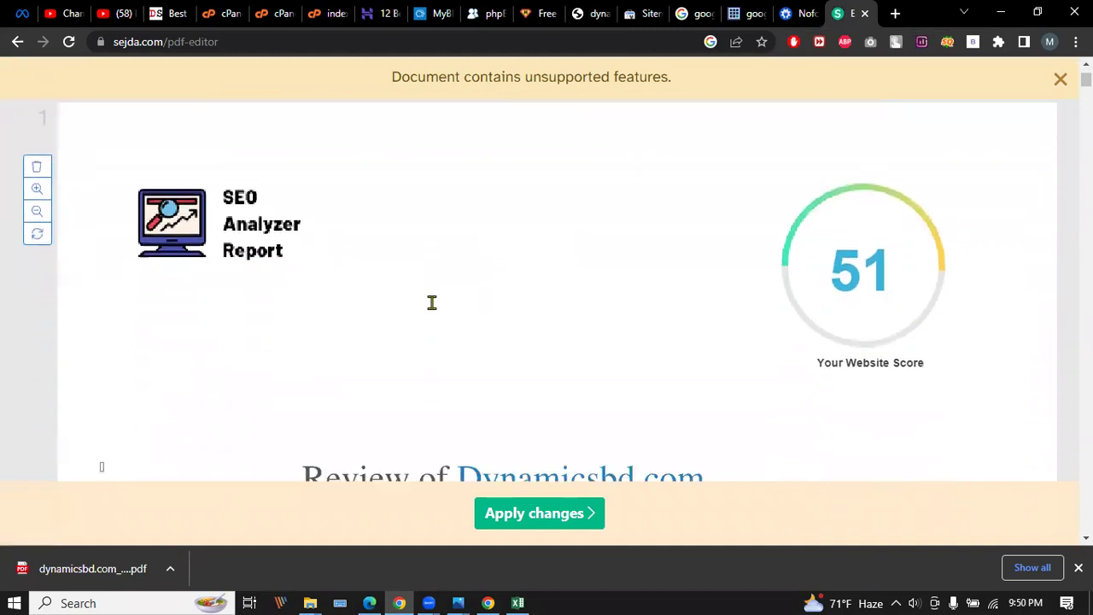
scroll(129, 239, "up", 3)
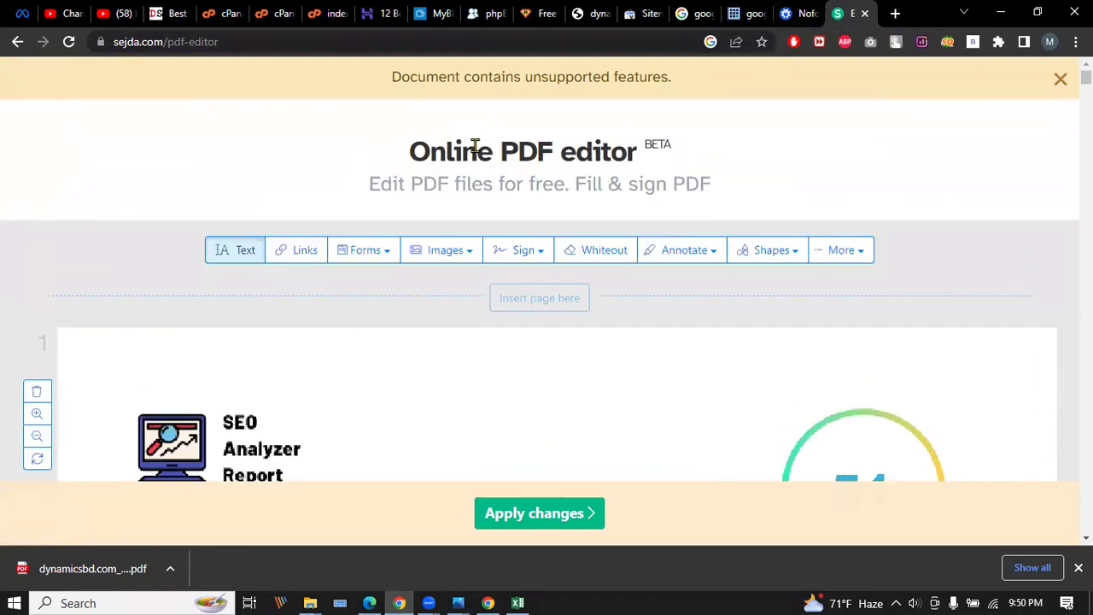
scroll(398, 390, "down", 14)
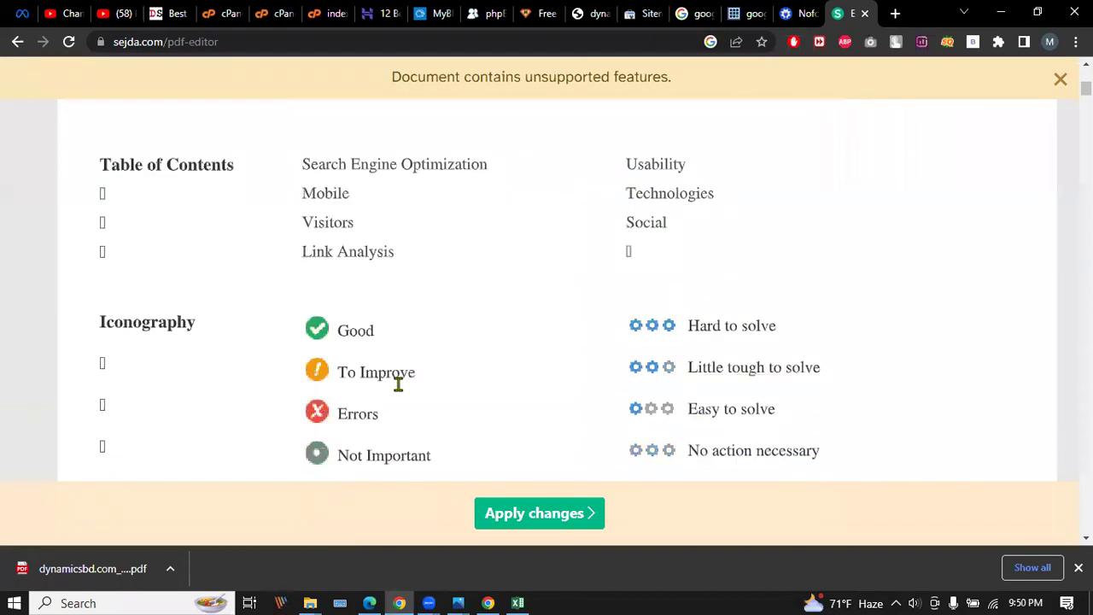
scroll(298, 351, "down", 2)
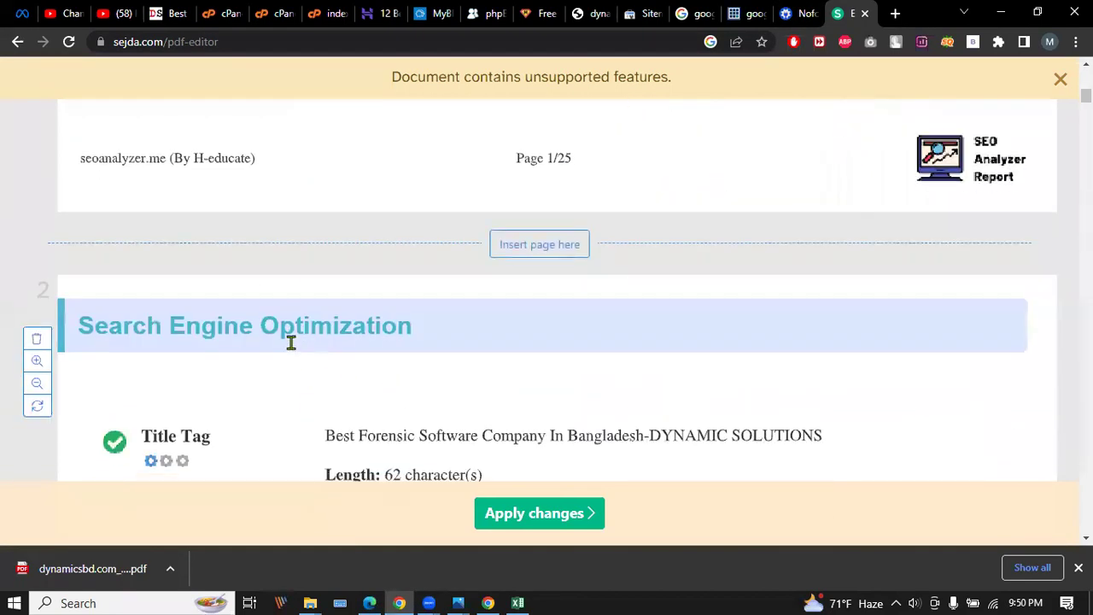
Erase the 'seoanalyzer.me (By H-educate)' footer credit on page 1.
left_click(211, 154)
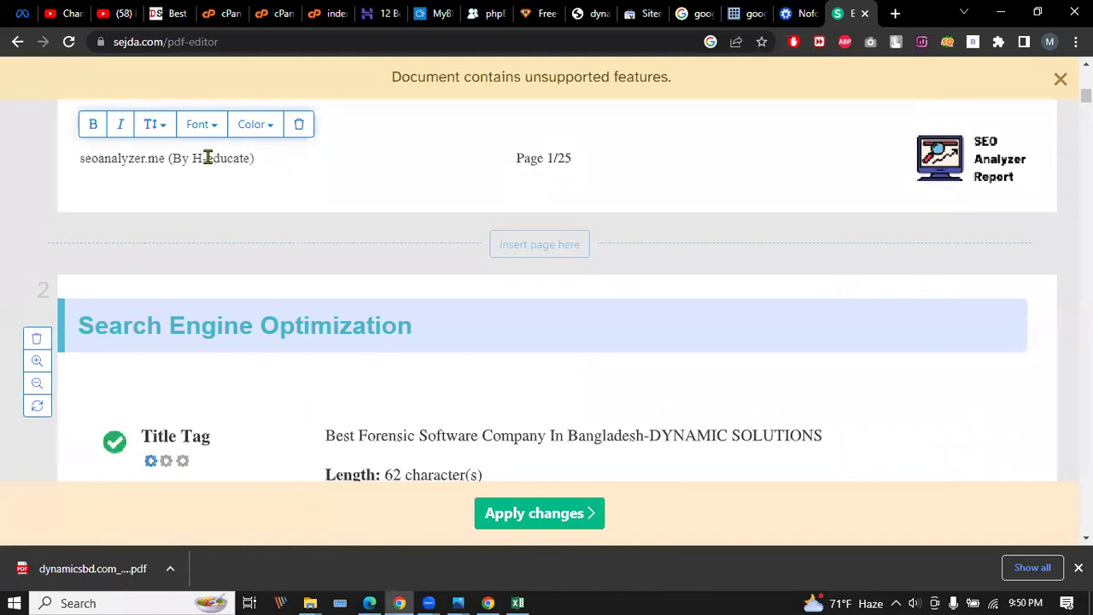
left_click_drag(251, 158, 59, 156)
left_click(59, 156)
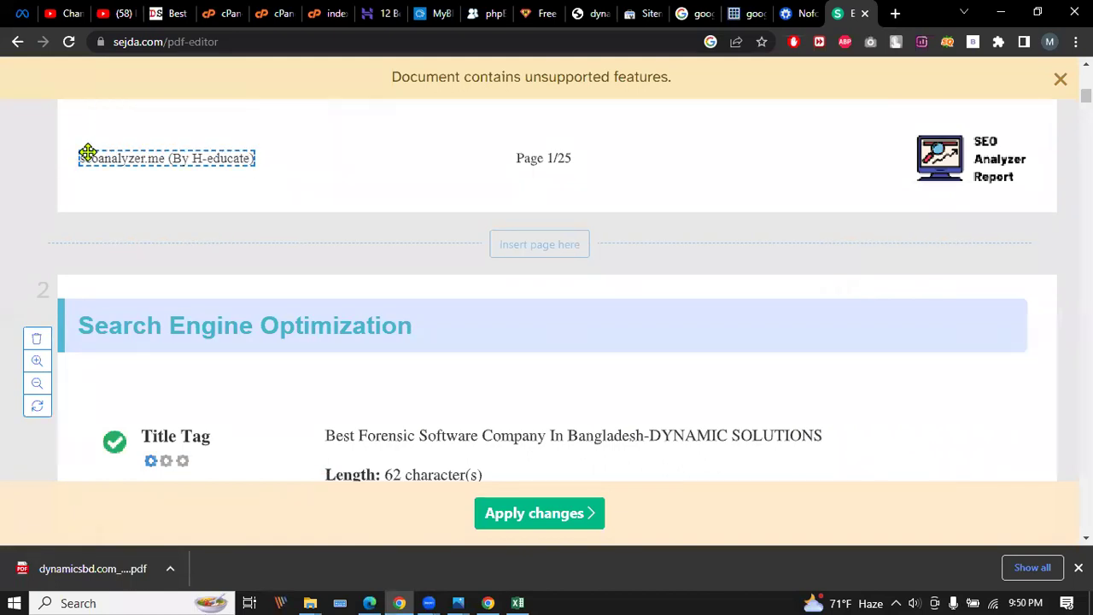
left_click(194, 152)
left_click(222, 150)
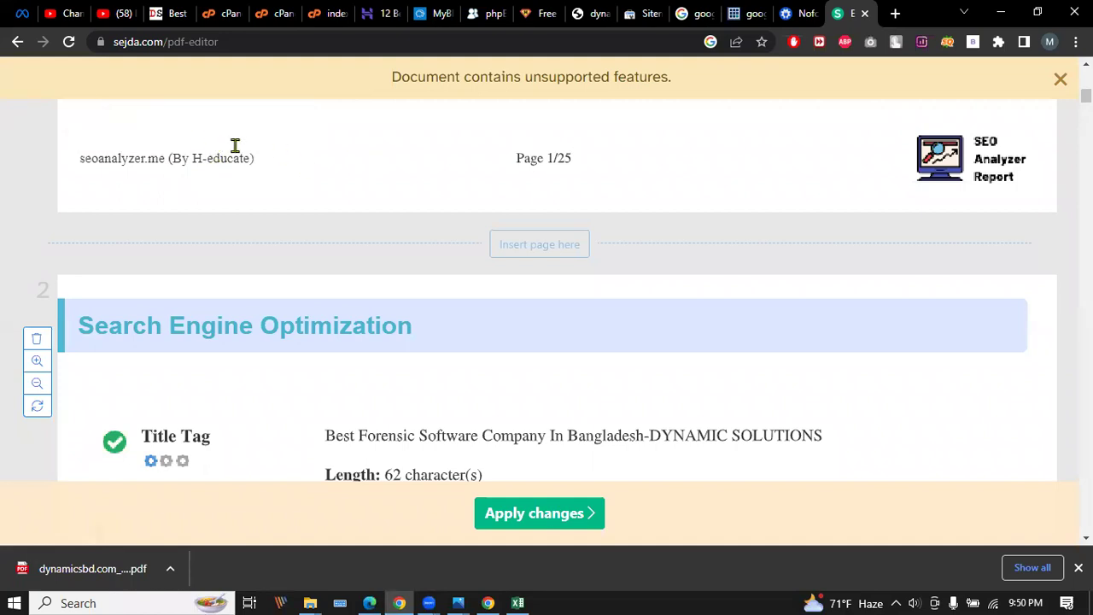
left_click(202, 150)
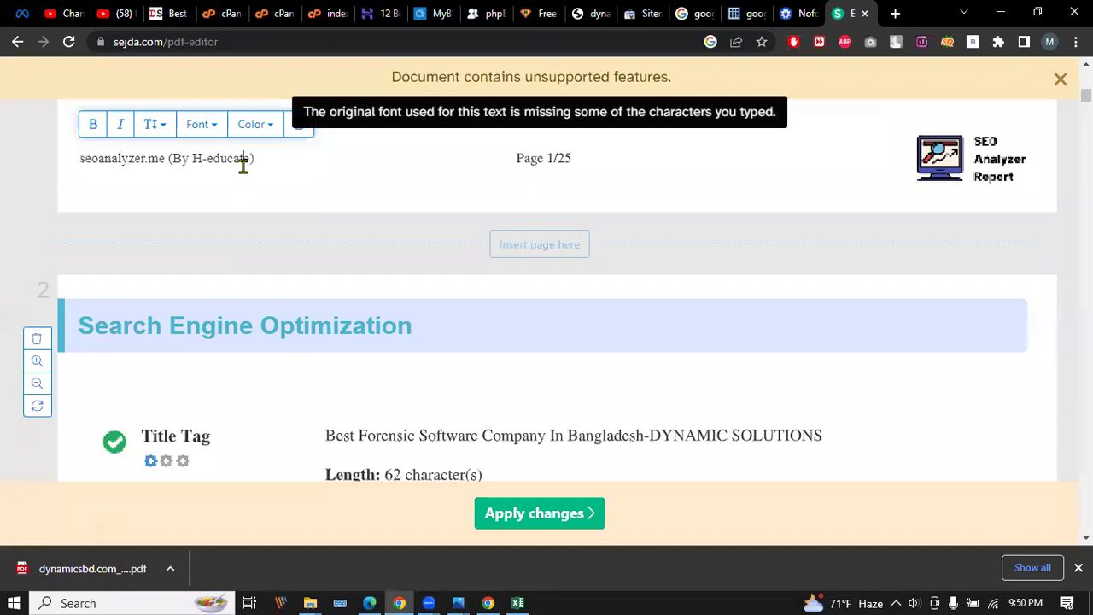
left_click(299, 168)
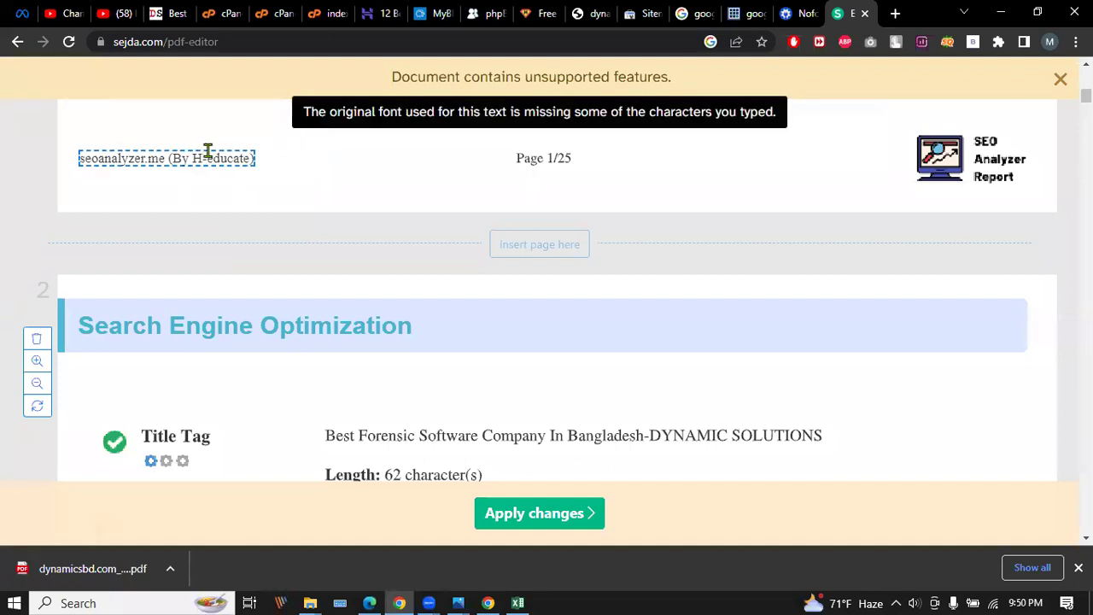
left_click(207, 150)
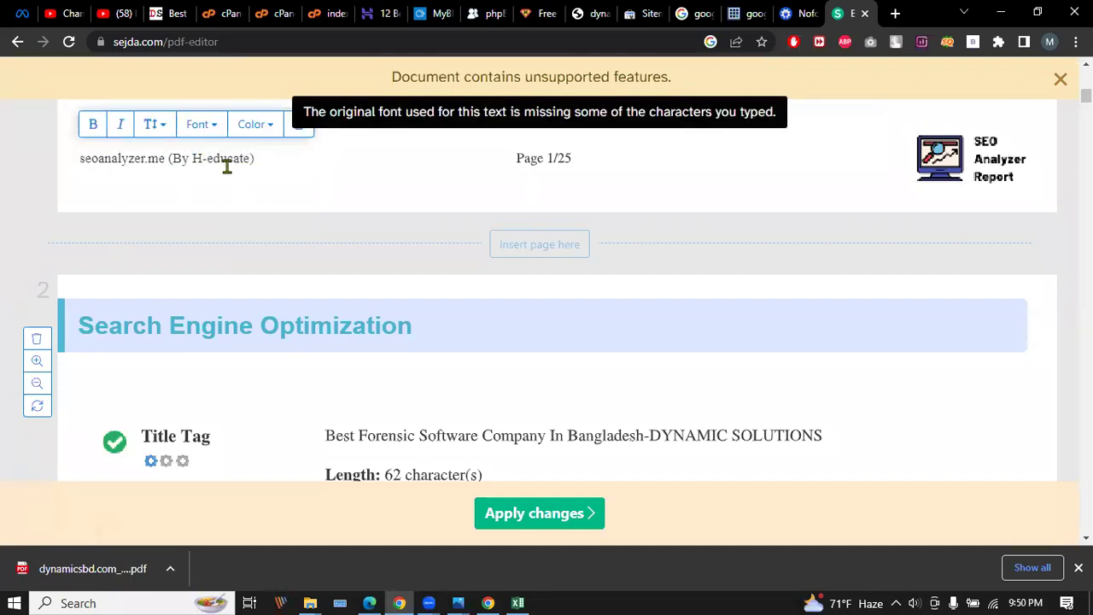
left_click_drag(83, 160, 261, 157)
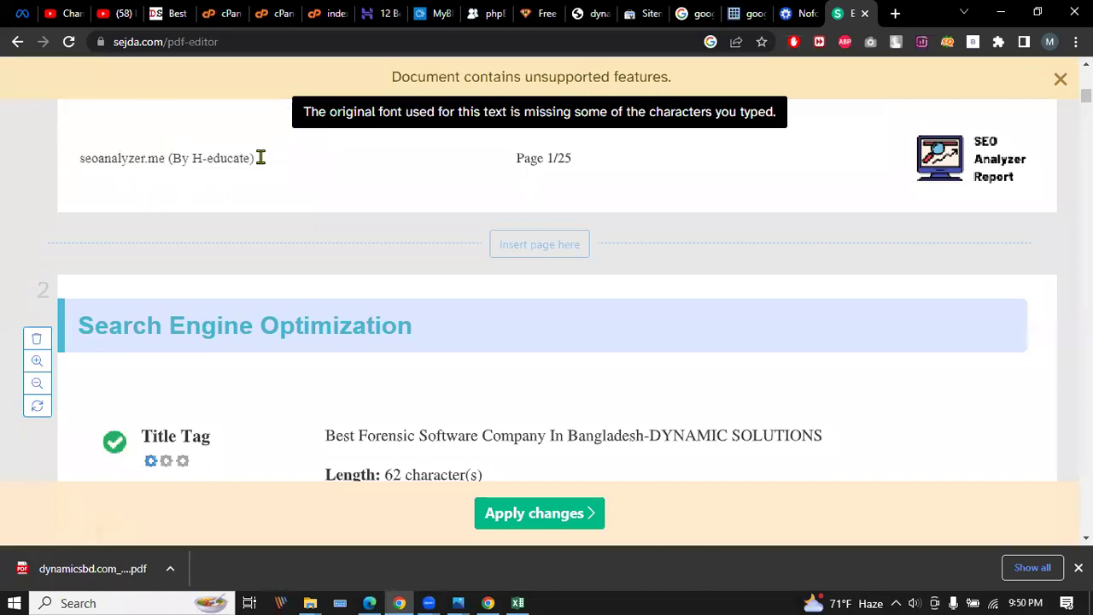
left_click(260, 158)
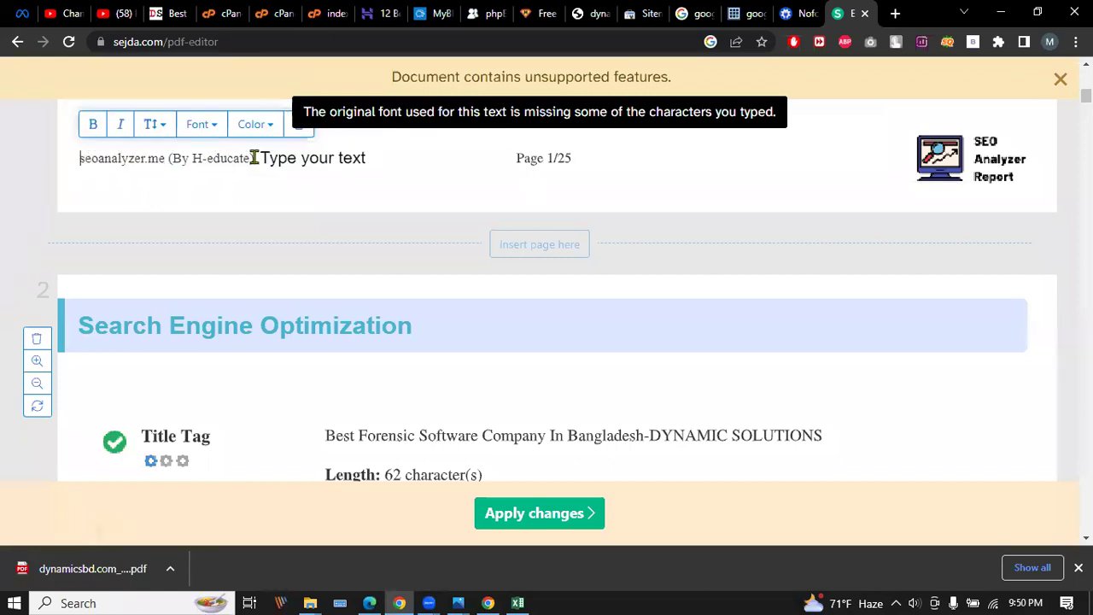
key("BackSpace")
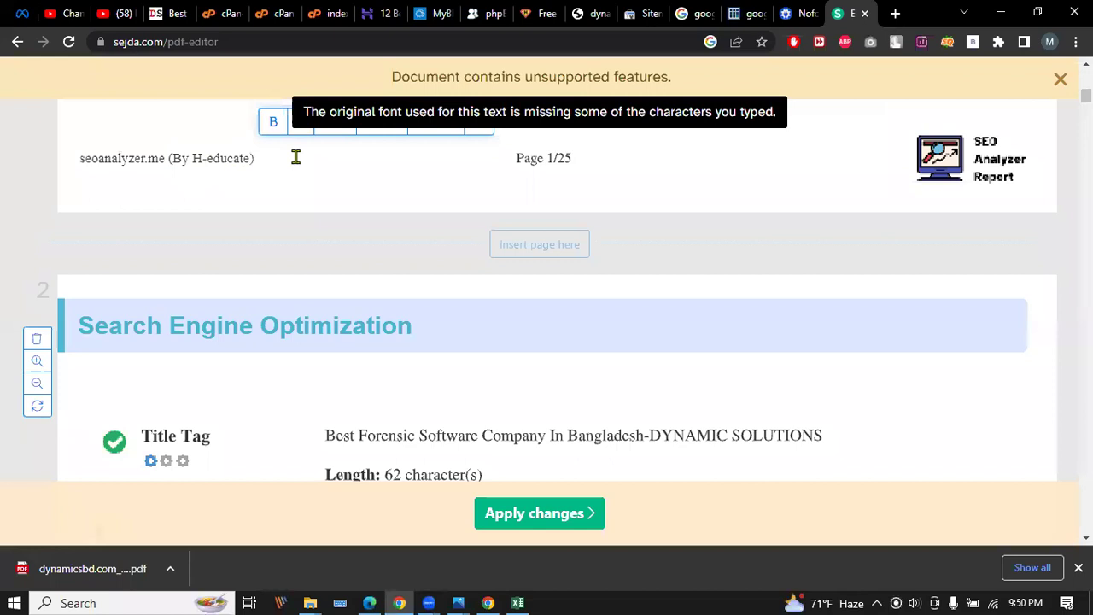
left_click(234, 156)
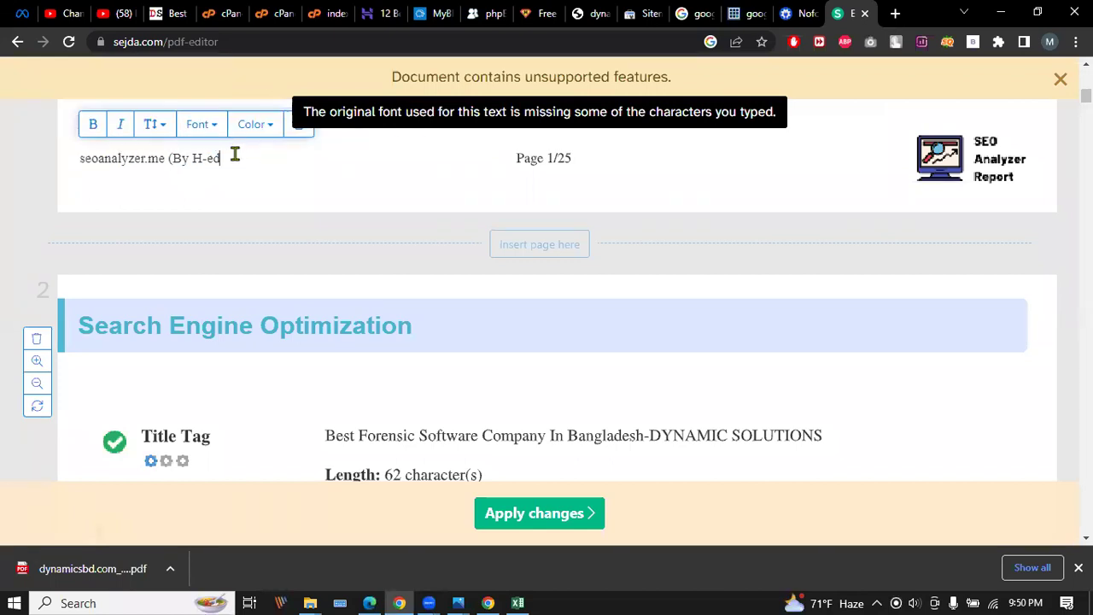
key("BackSpace")
key("BackSpace")
key("BackSpace")
key("BackSpace")
key("BackSpace")
key("BackSpace")
key("BackSpace")
key("BackSpace")
key("BackSpace")
key("BackSpace")
key("BackSpace")
key("BackSpace")
key("BackSpace")
key("BackSpace")
key("BackSpace")
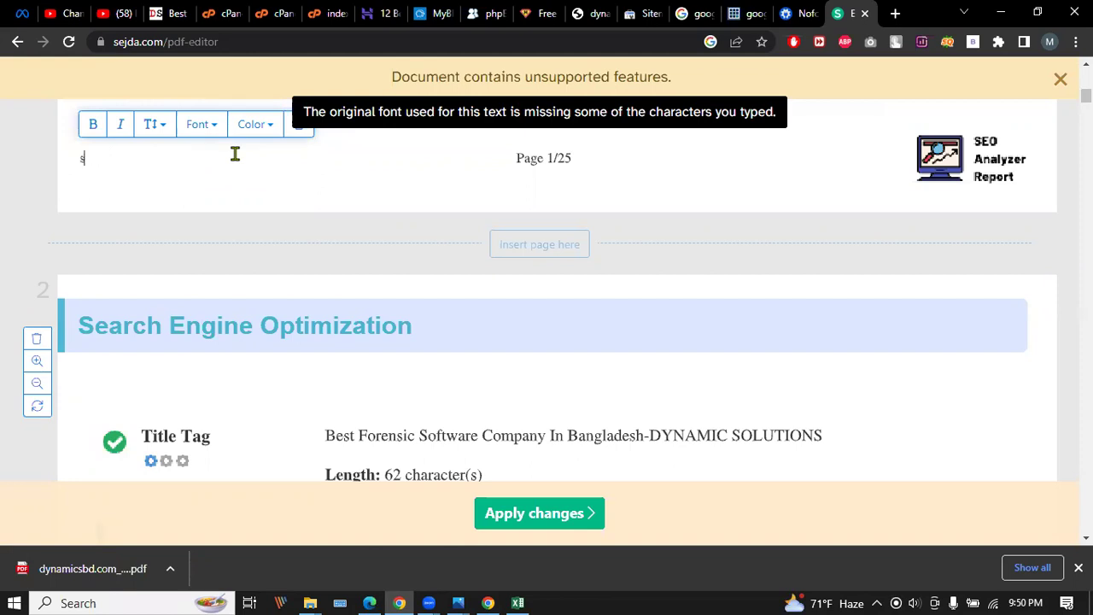
Delete the same footer credit text on page 2.
scroll(165, 199, "down", 7)
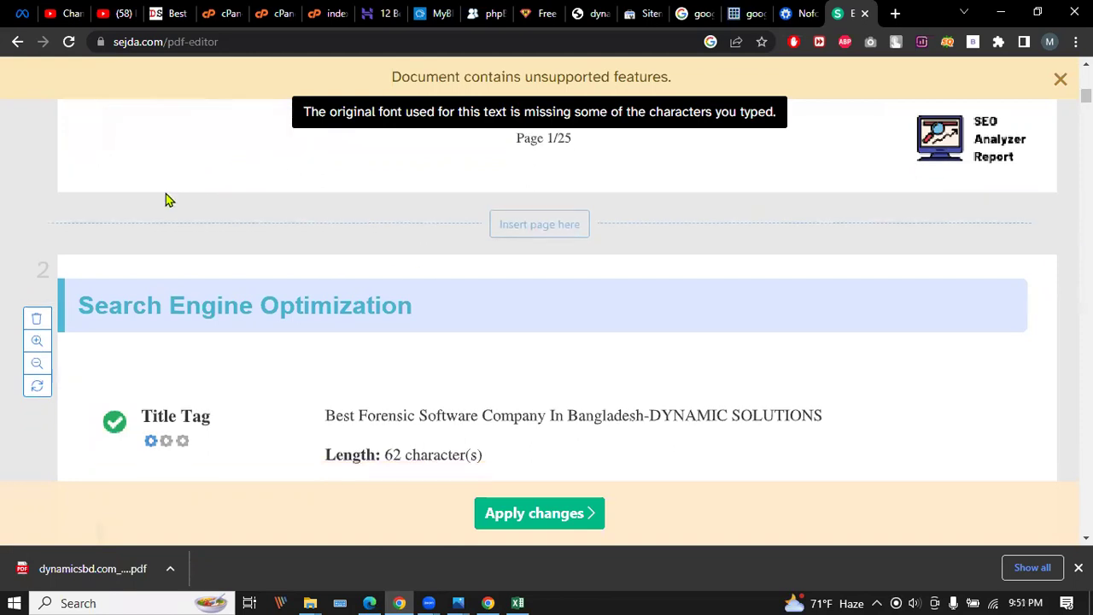
scroll(166, 193, "down", 6)
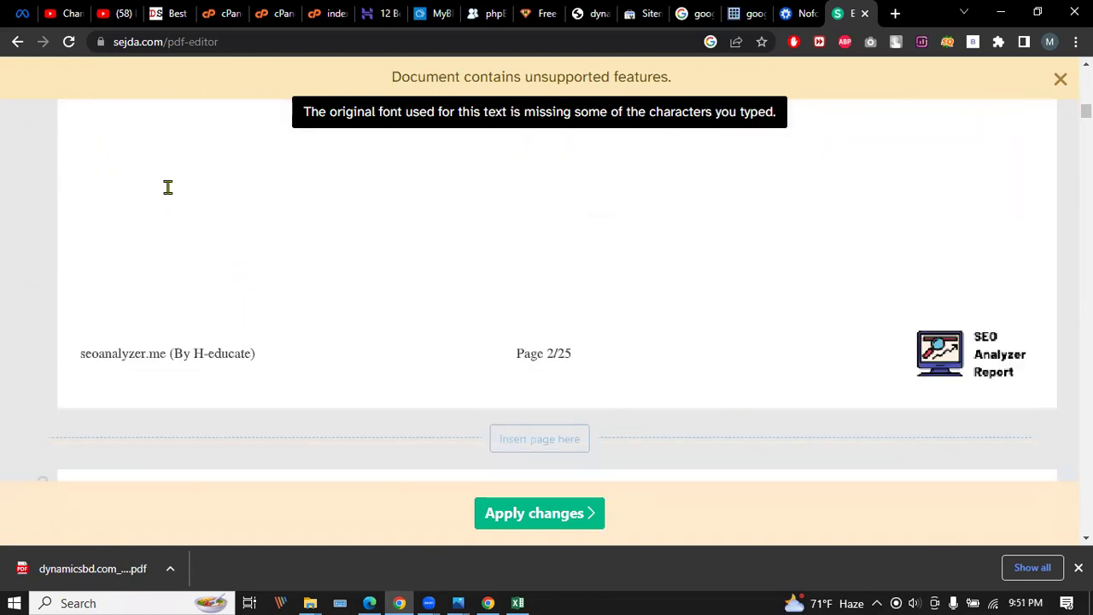
left_click(202, 271)
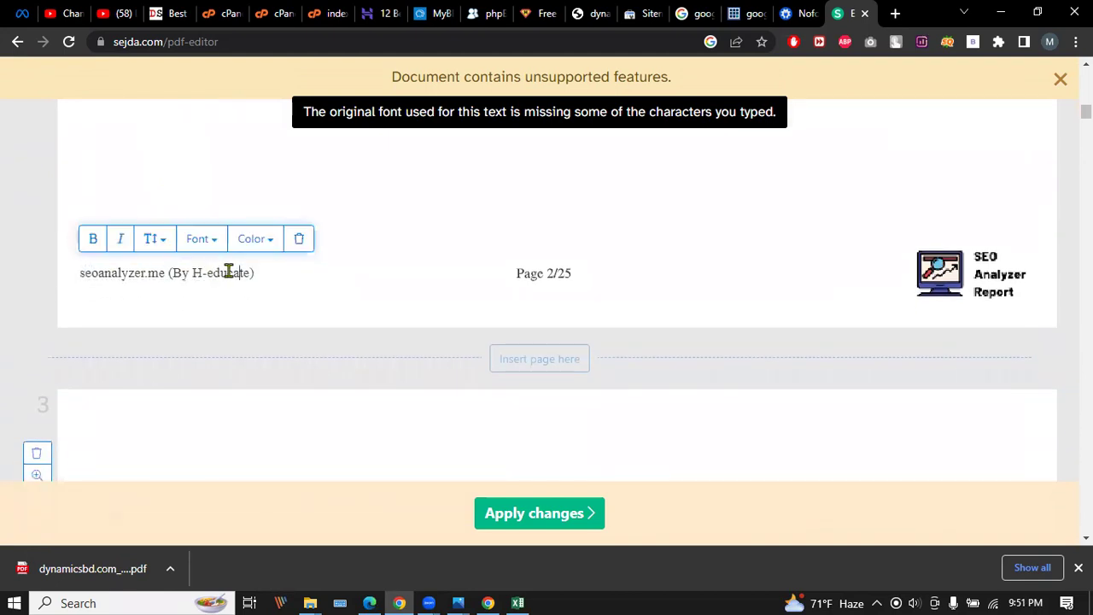
key("BackSpace")
key("BackSpace")
key("BackSpace")
key("BackSpace")
key("BackSpace")
key("BackSpace")
key("BackSpace")
key("BackSpace")
key("BackSpace")
key("BackSpace")
key("BackSpace")
key("BackSpace")
key("BackSpace")
key("BackSpace")
key("BackSpace")
key("BackSpace")
key("BackSpace")
key("BackSpace")
key("BackSpace")
key("BackSpace")
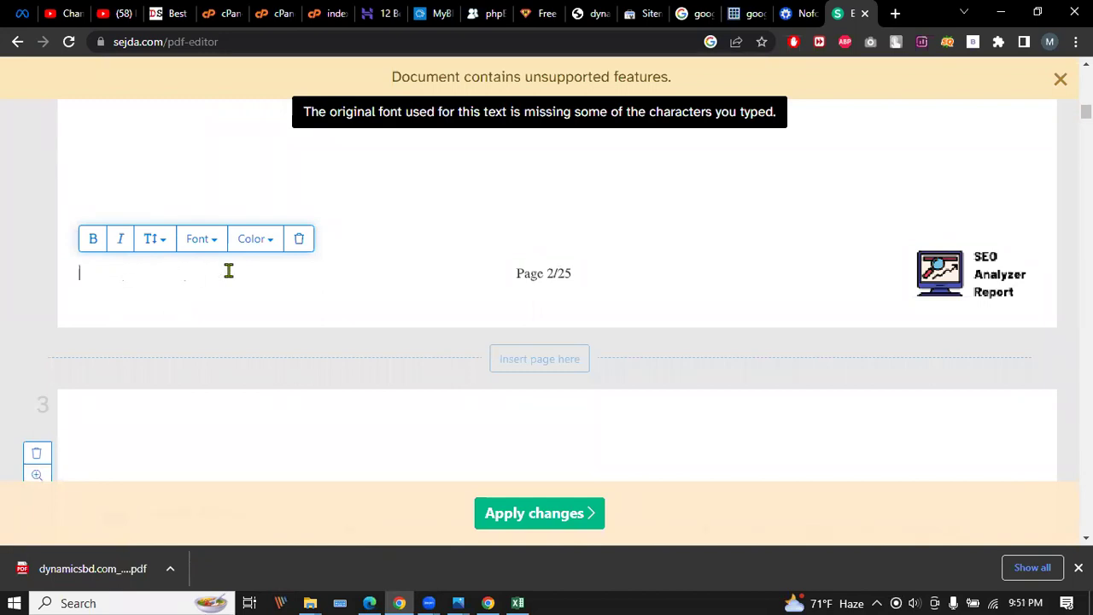
Erase the page 3 footer branding and clear the leftover placeholder text.
scroll(229, 271, "down", 6)
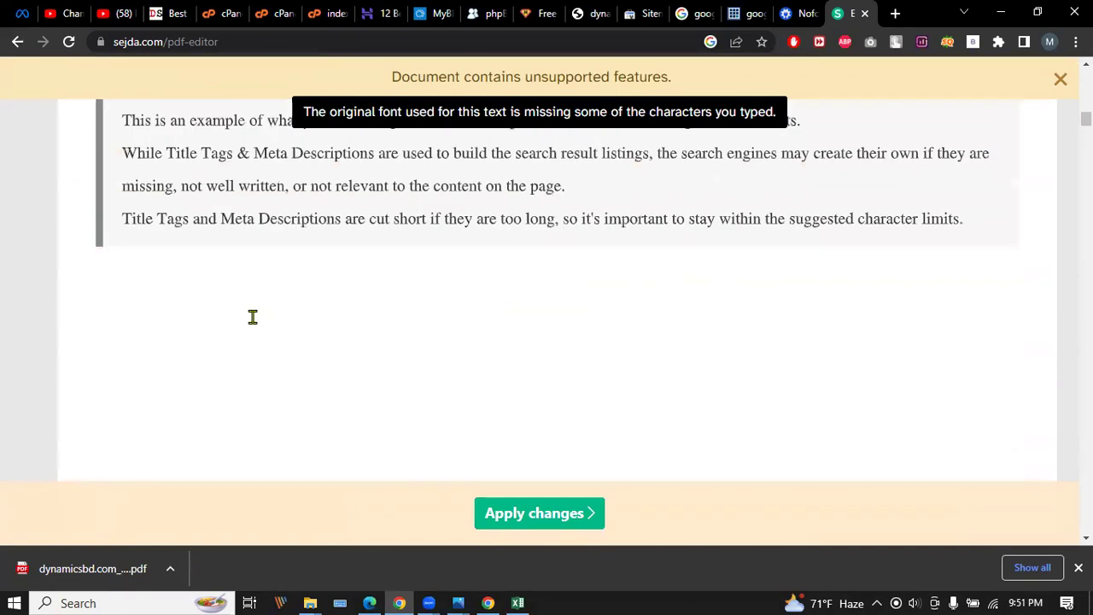
scroll(246, 317, "down", 3)
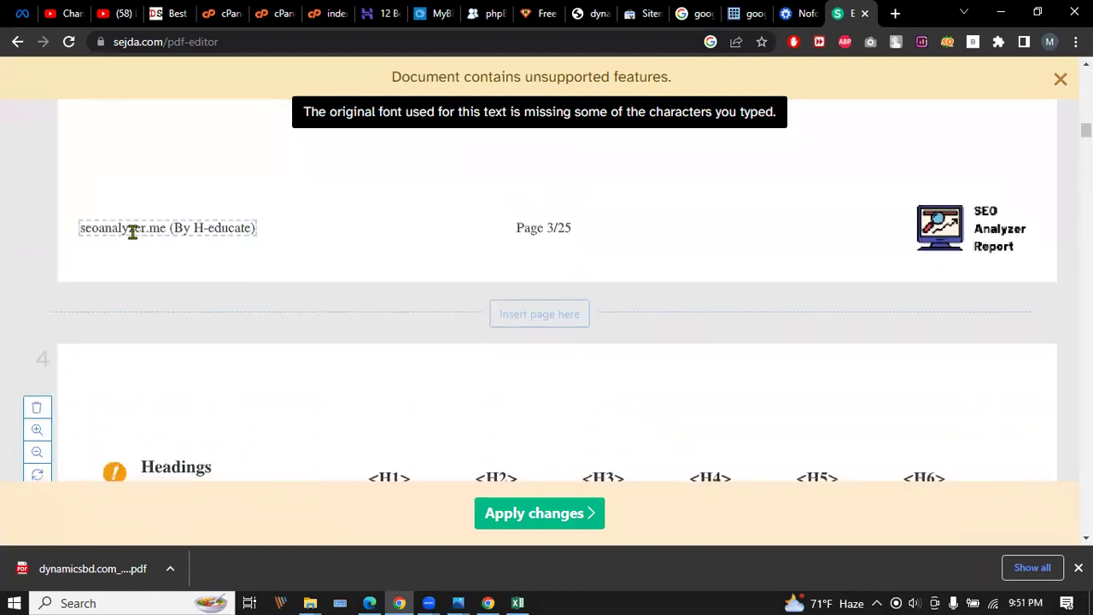
left_click(248, 227)
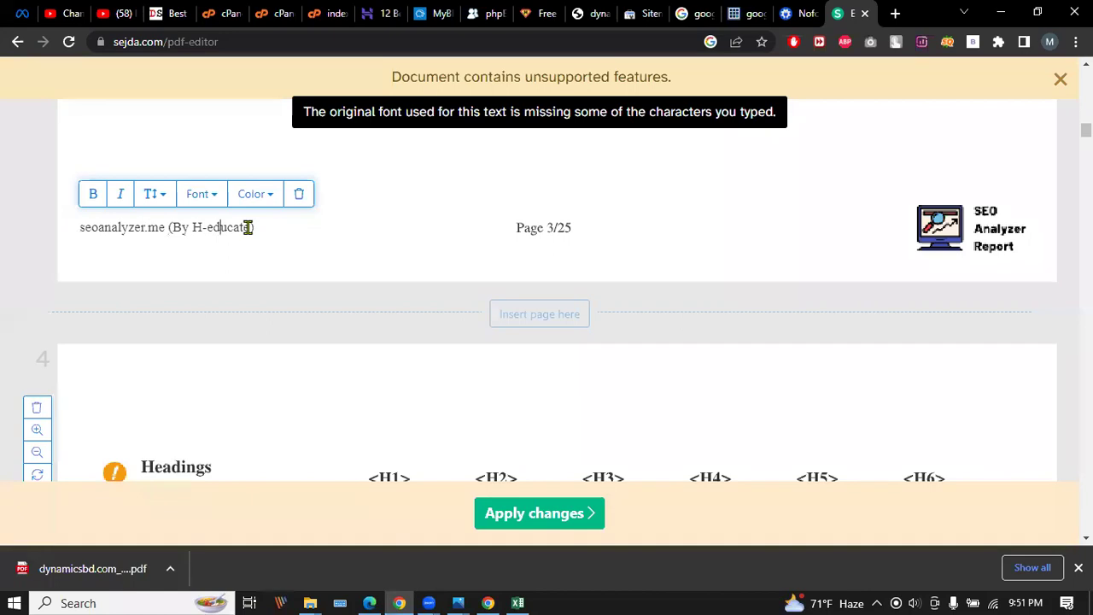
key("BackSpace")
key("BackSpace")
key("BackSpace")
key("BackSpace")
key("BackSpace")
key("BackSpace")
key("BackSpace")
key("BackSpace")
key("BackSpace")
key("BackSpace")
key("BackSpace")
key("BackSpace")
key("BackSpace")
key("BackSpace")
key("BackSpace")
key("BackSpace")
key("BackSpace")
key("BackSpace")
key("BackSpace")
key("BackSpace")
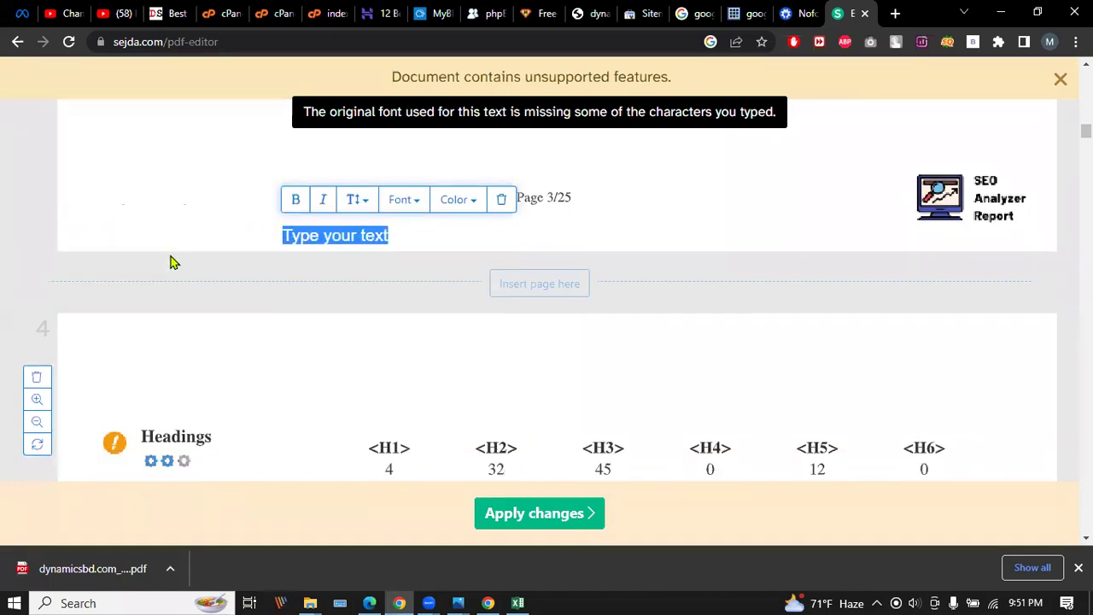
scroll(170, 262, "down", 1)
left_click(322, 181)
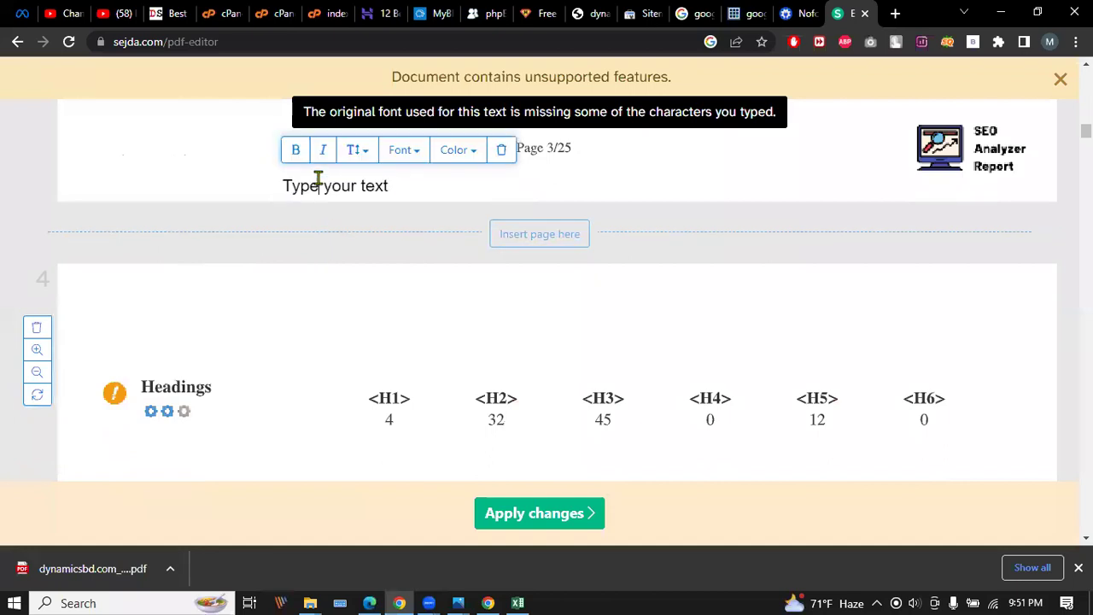
key("BackSpace")
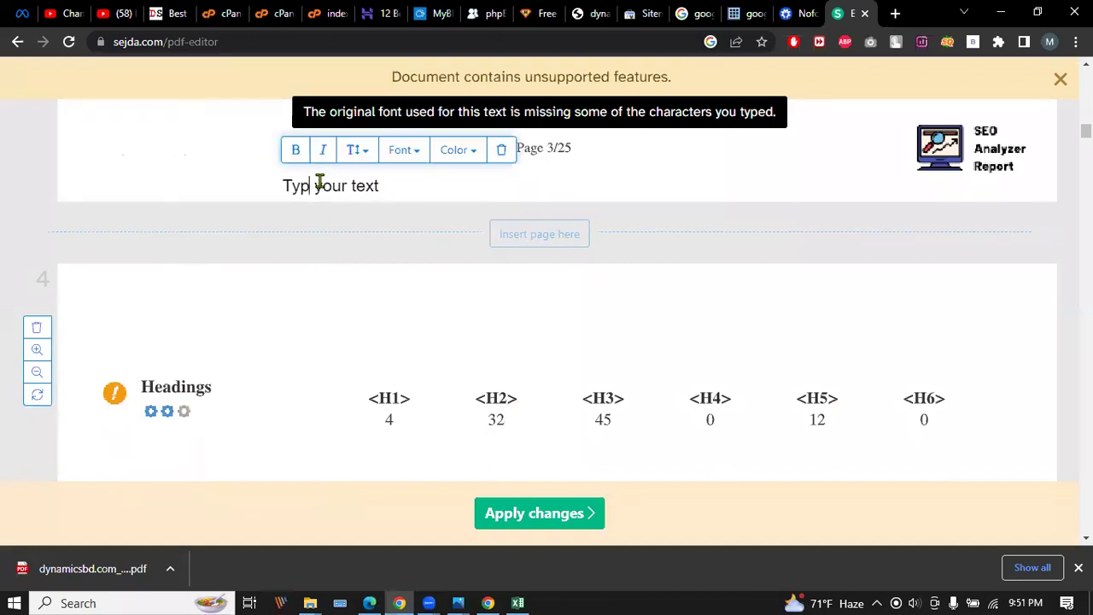
key("ctrl+a")
left_click(345, 217)
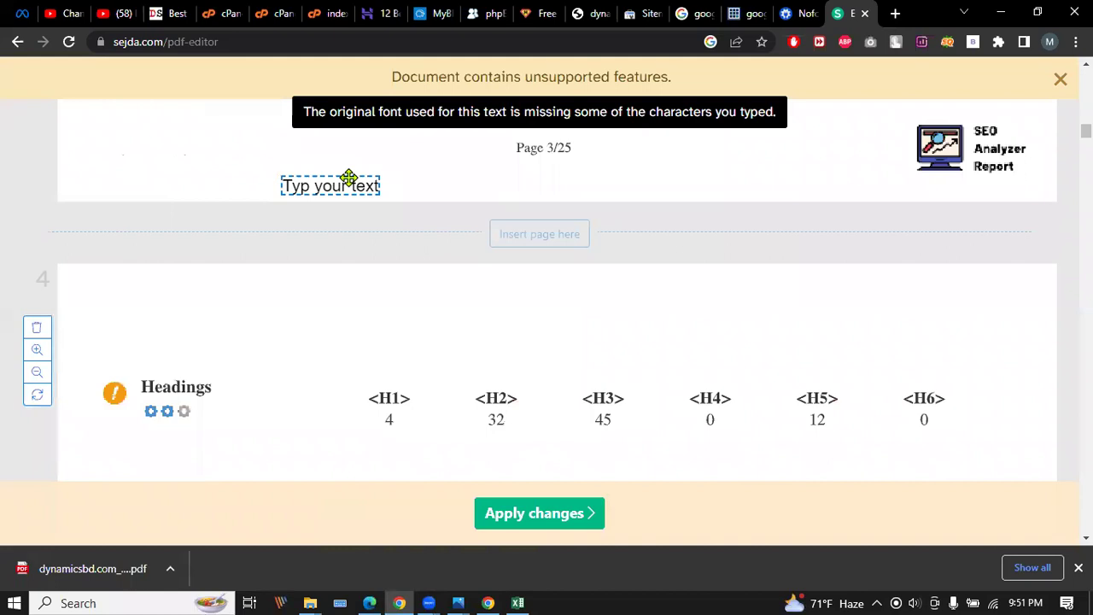
left_click(349, 178)
left_click(402, 271)
left_click(377, 186)
left_click(372, 200)
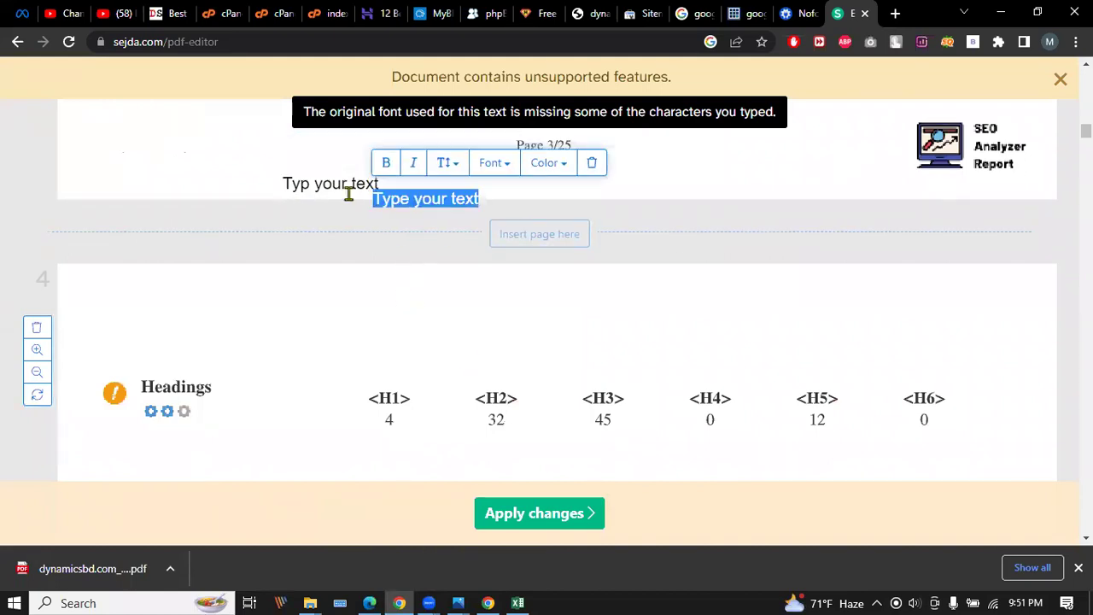
left_click(348, 195)
left_click(348, 181)
key("ctrl+a")
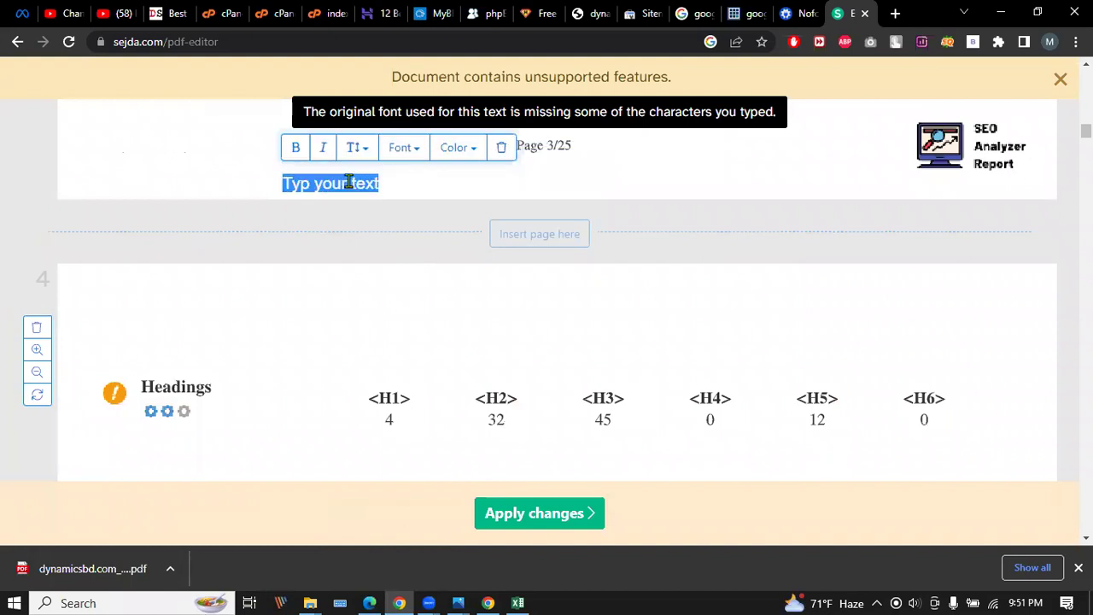
key("BackSpace")
Delete the footer branding on pages 4 and 5 with Ctrl+A and Backspace.
scroll(205, 242, "down", 10)
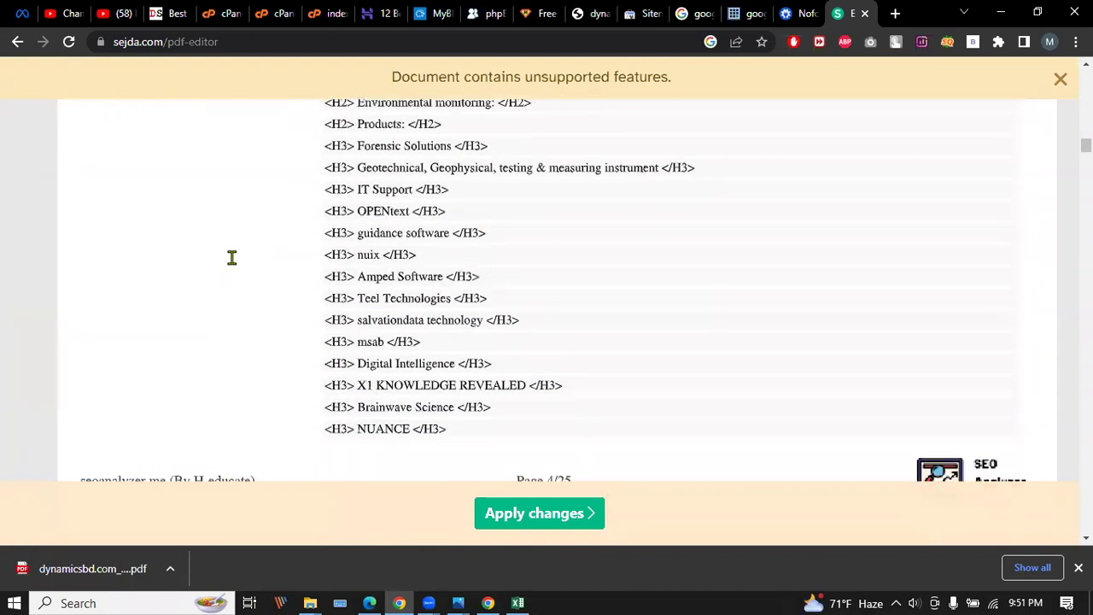
scroll(205, 239, "down", 4)
left_click(173, 103)
scroll(196, 227, "up", 2)
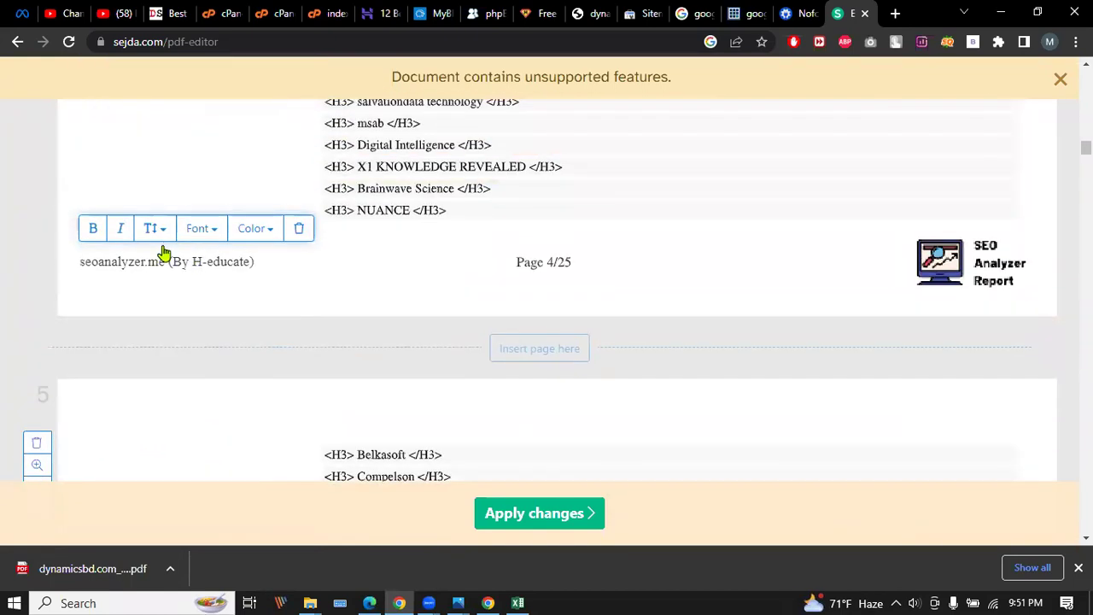
key("ctrl+a")
key("BackSpace")
left_click(175, 276)
scroll(175, 278, "down", 13)
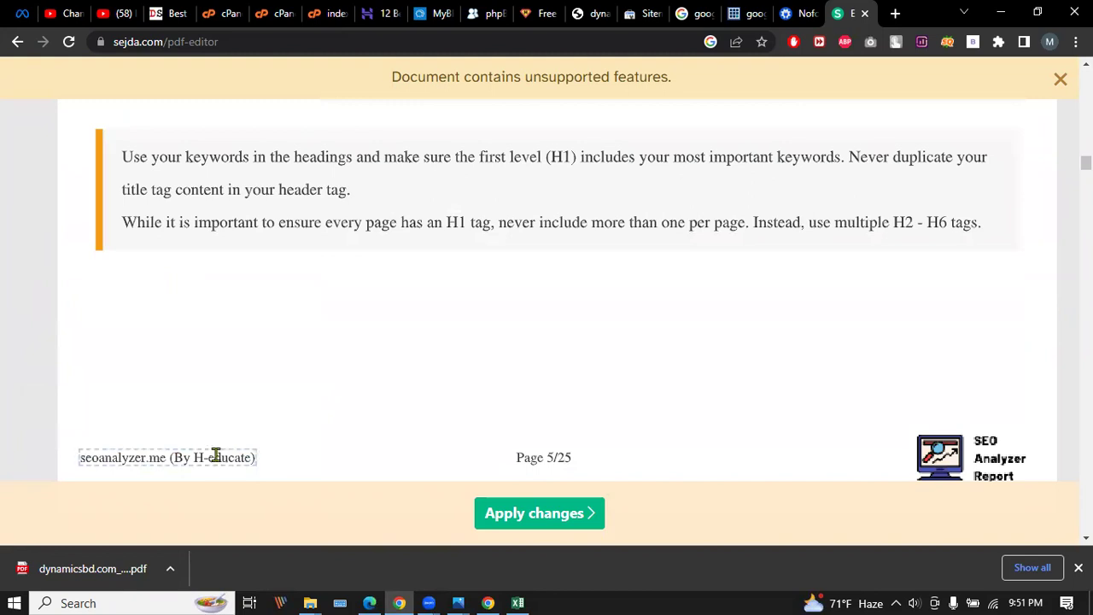
left_click(214, 453)
key("ctrl+a")
key("BackSpace")
Apply the edits and save the edited dynamicsbd.com_432948.pdf into Pictures.
left_click(534, 519)
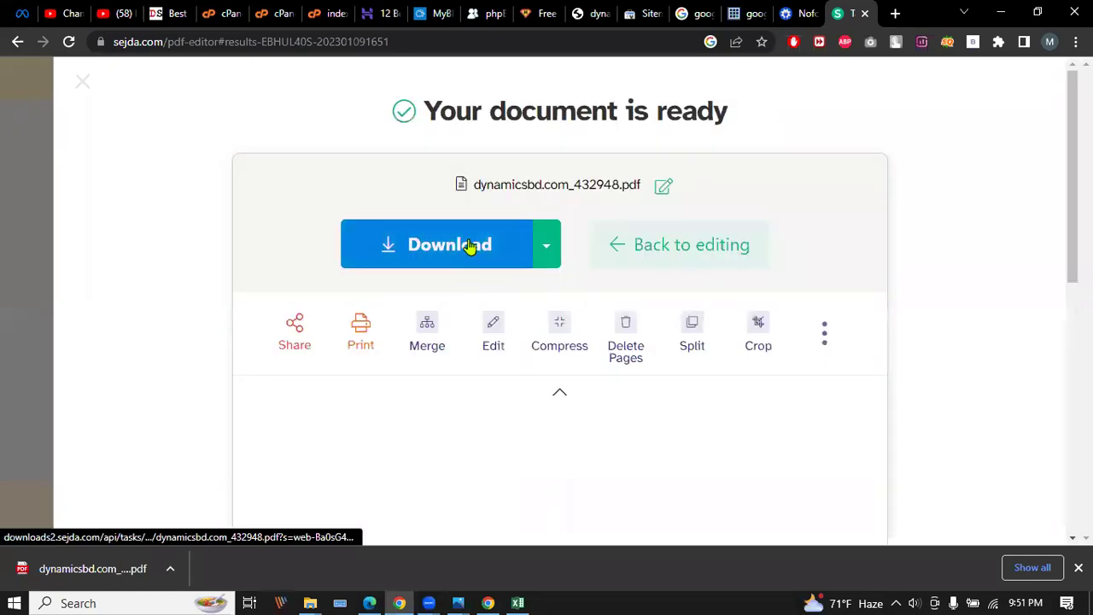
left_click(469, 245)
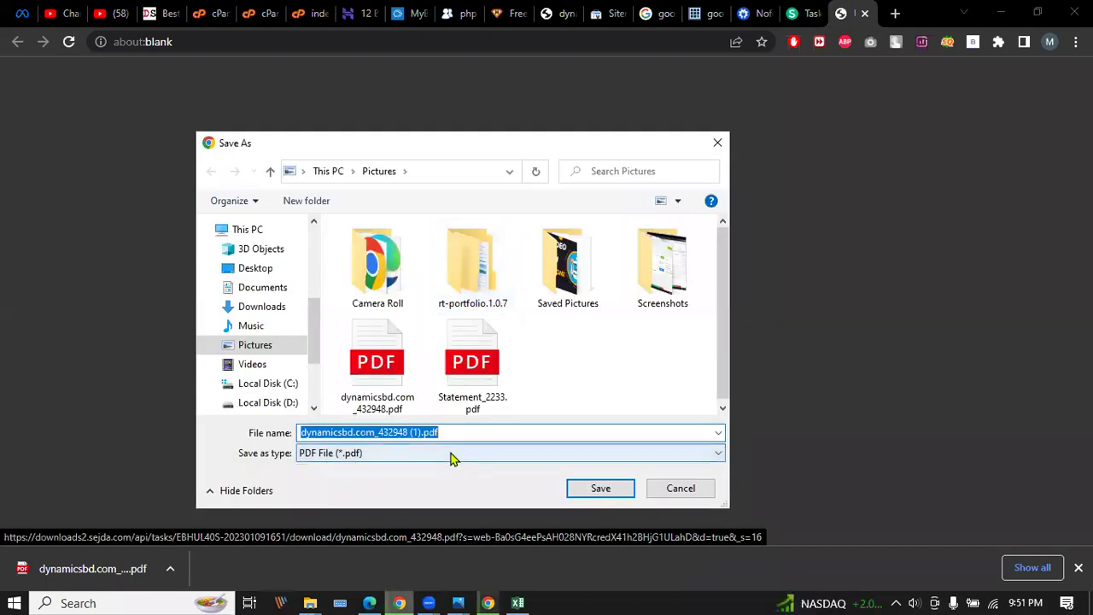
left_click(601, 487)
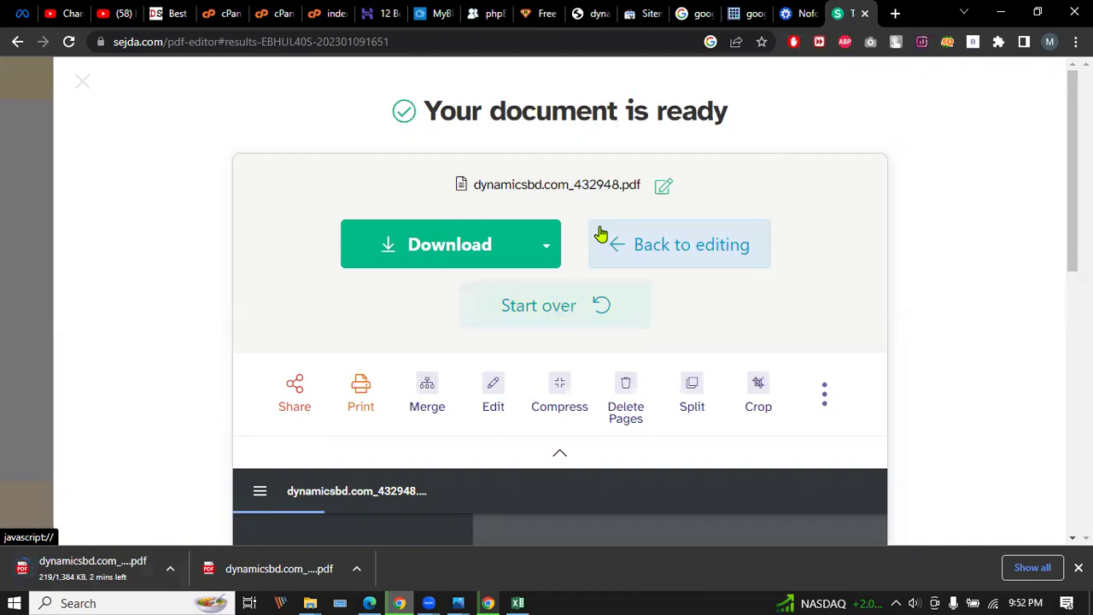
left_click(370, 601)
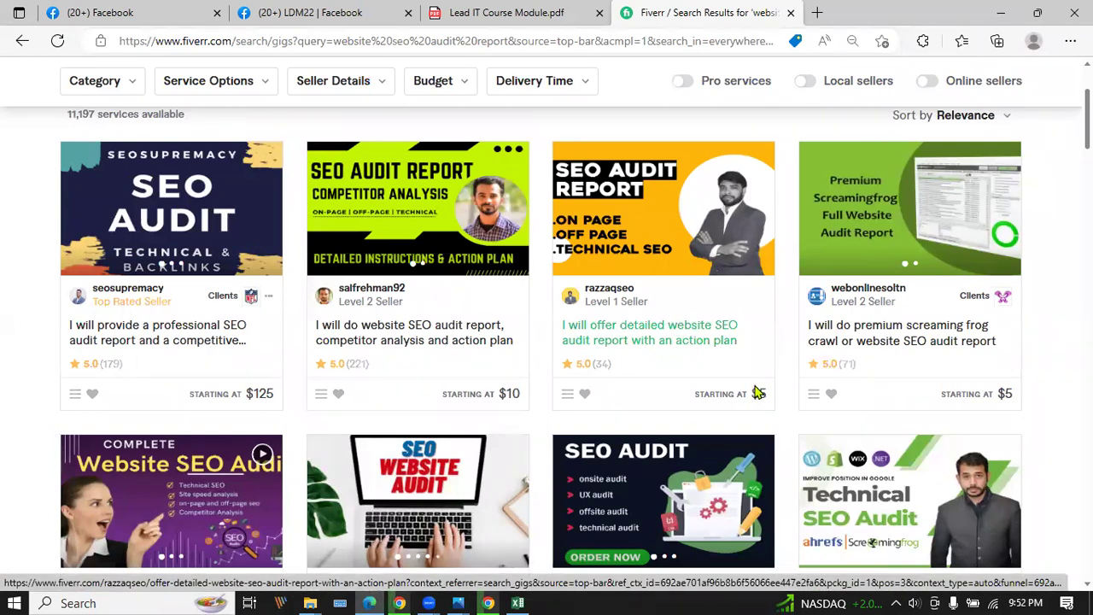
Compare the Fiverr SEO audit gig's $600, $900 and $1,300 packages, then go back to Sejda.
scroll(658, 312, "down", 1)
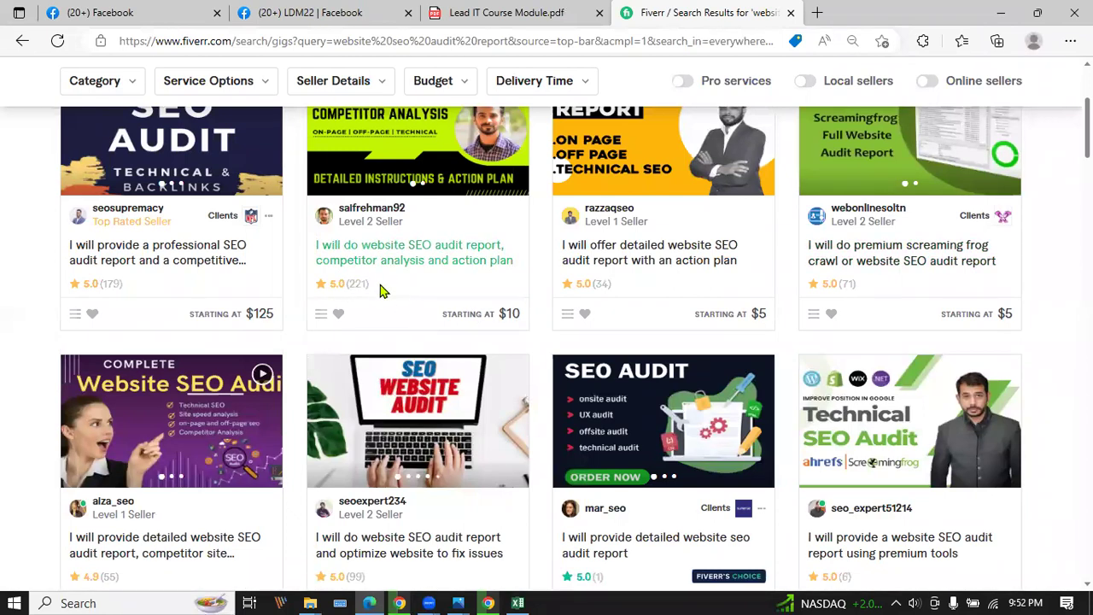
scroll(382, 291, "down", 3)
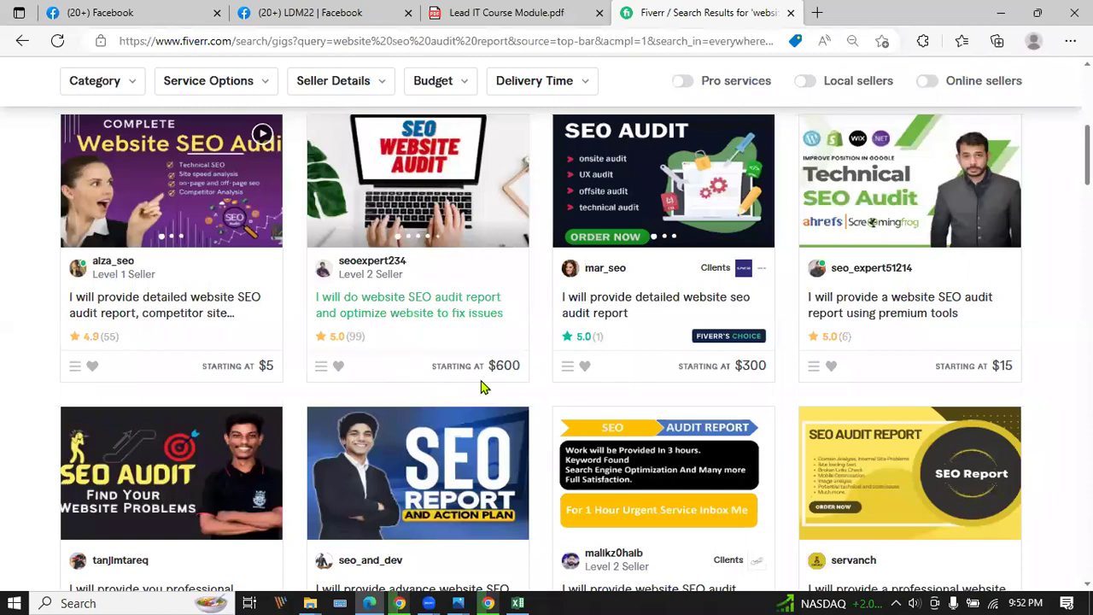
left_click(363, 311)
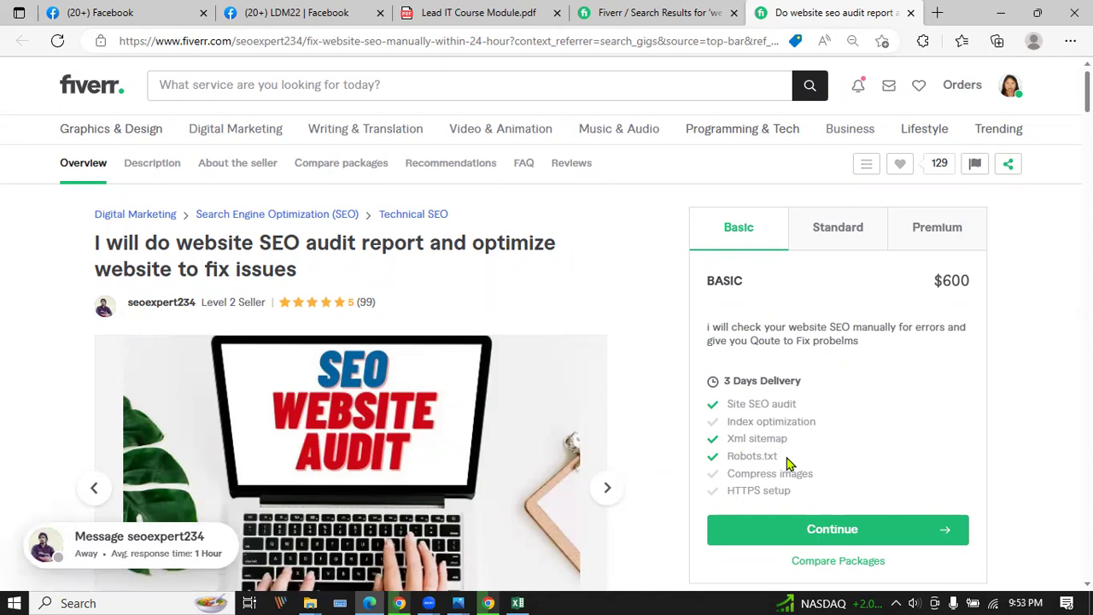
left_click(825, 223)
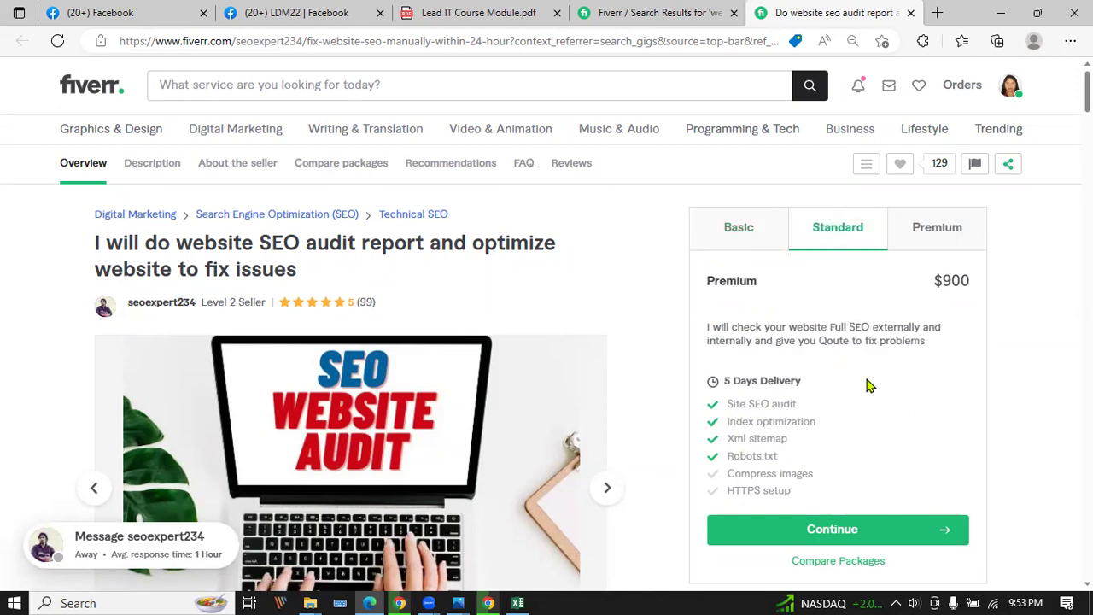
left_click(922, 232)
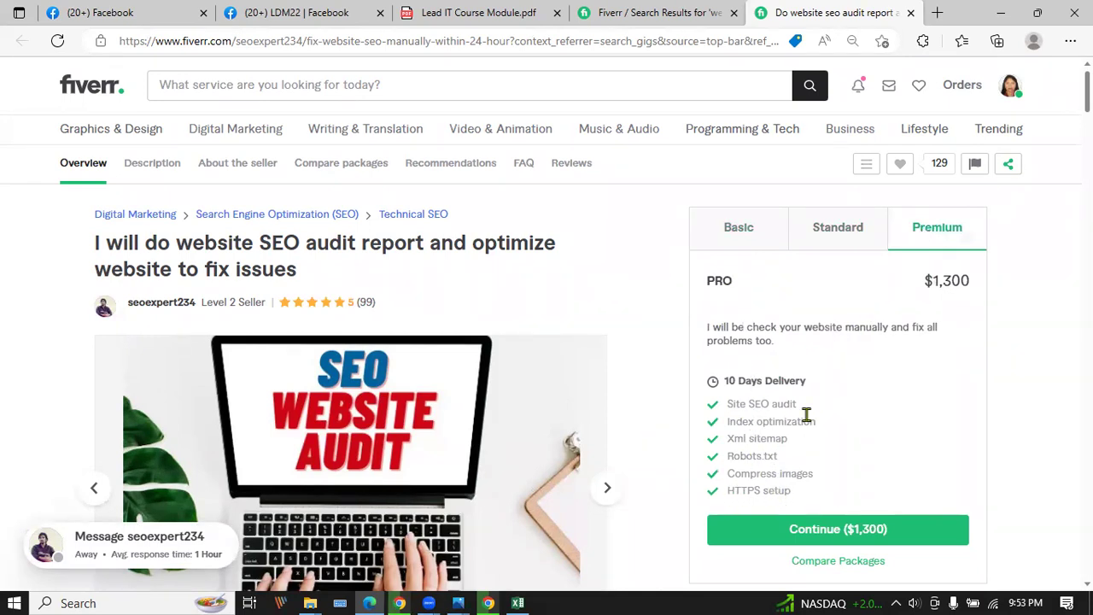
left_click(399, 602)
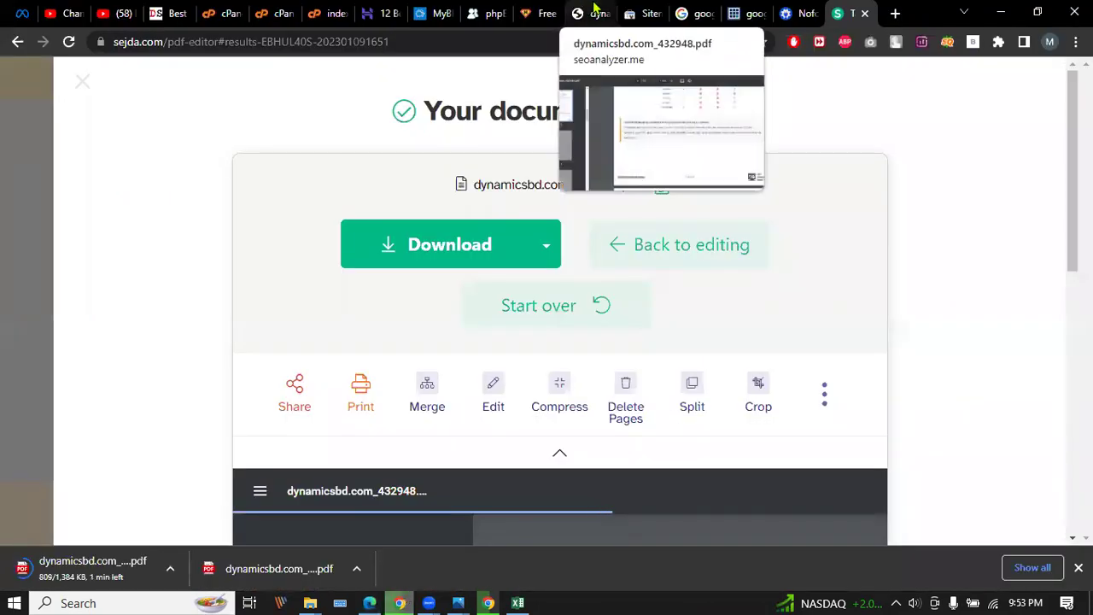
Launch seoanalyzer.me from H-supertools' SEO menu in a new tab and close its traffic popup.
left_click(592, 12)
left_click(554, 13)
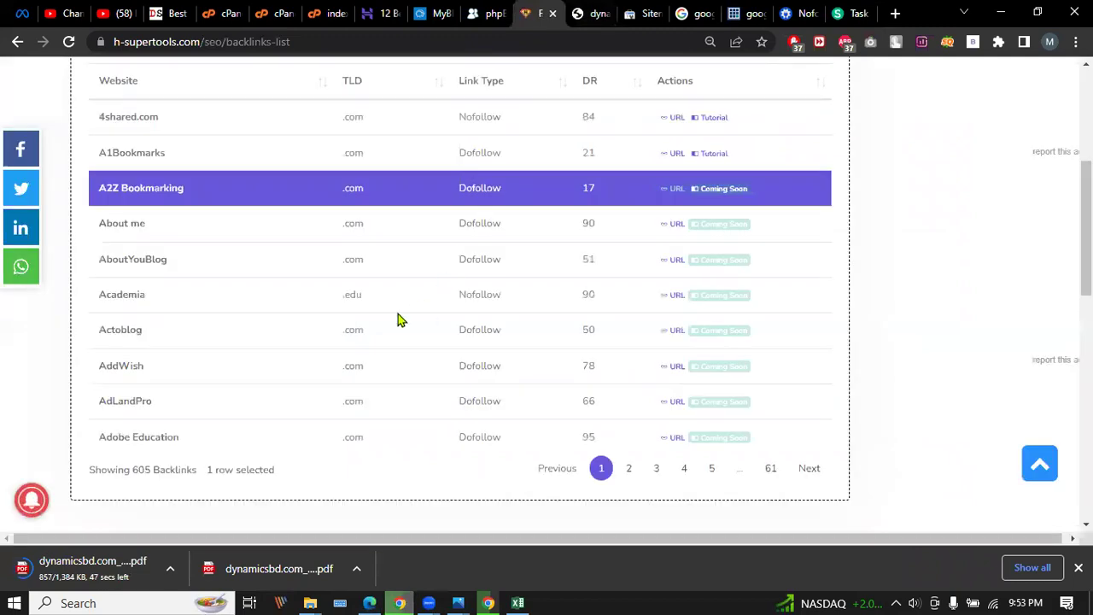
left_click(894, 13)
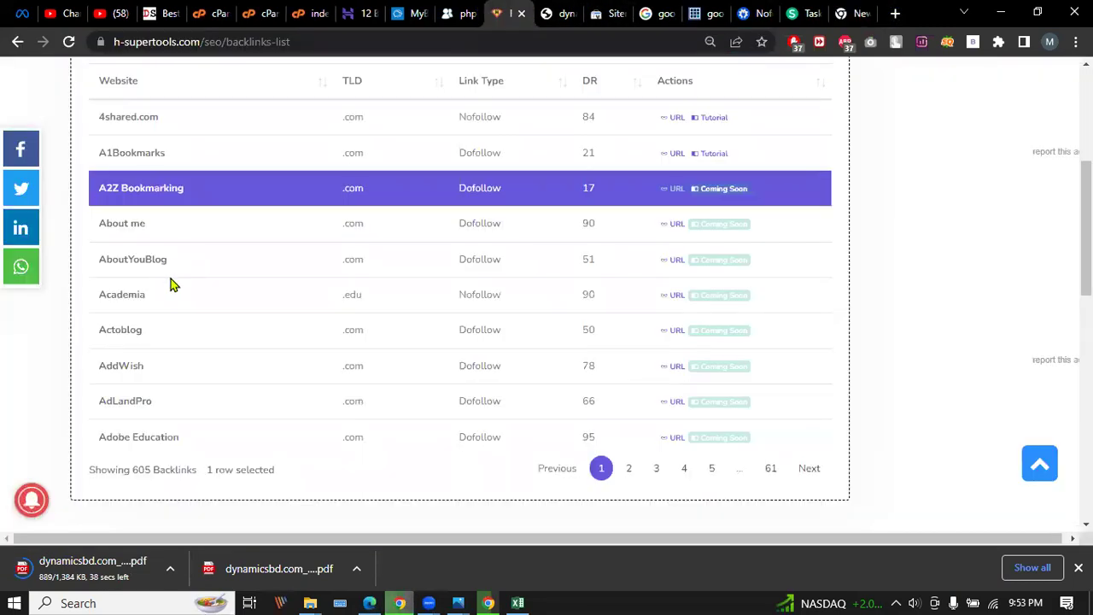
scroll(171, 282, "up", 4)
left_click(97, 129)
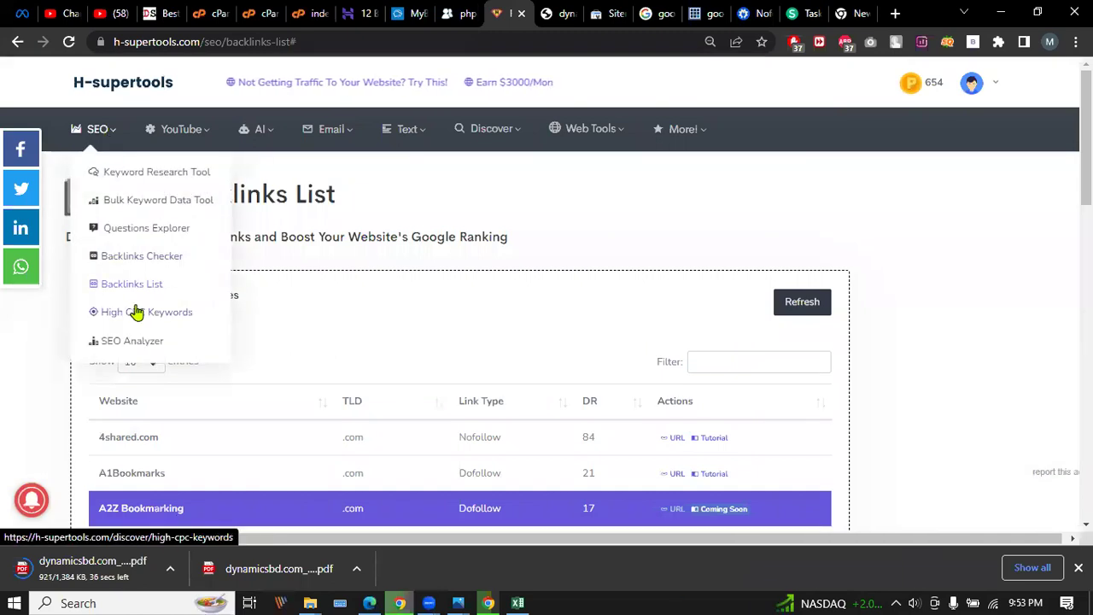
left_click(137, 341)
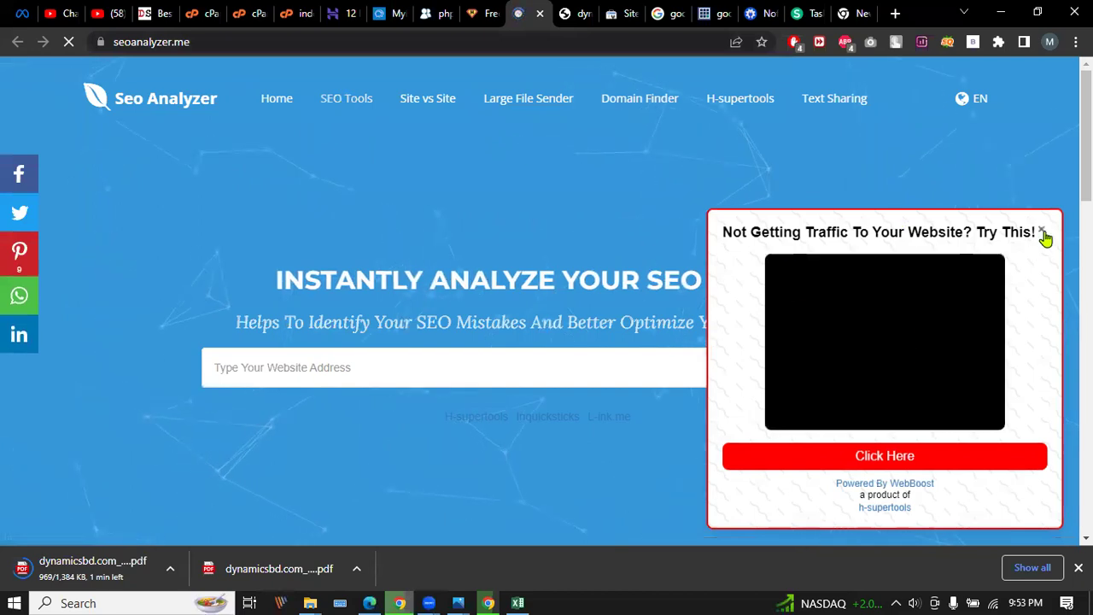
left_click(1042, 233)
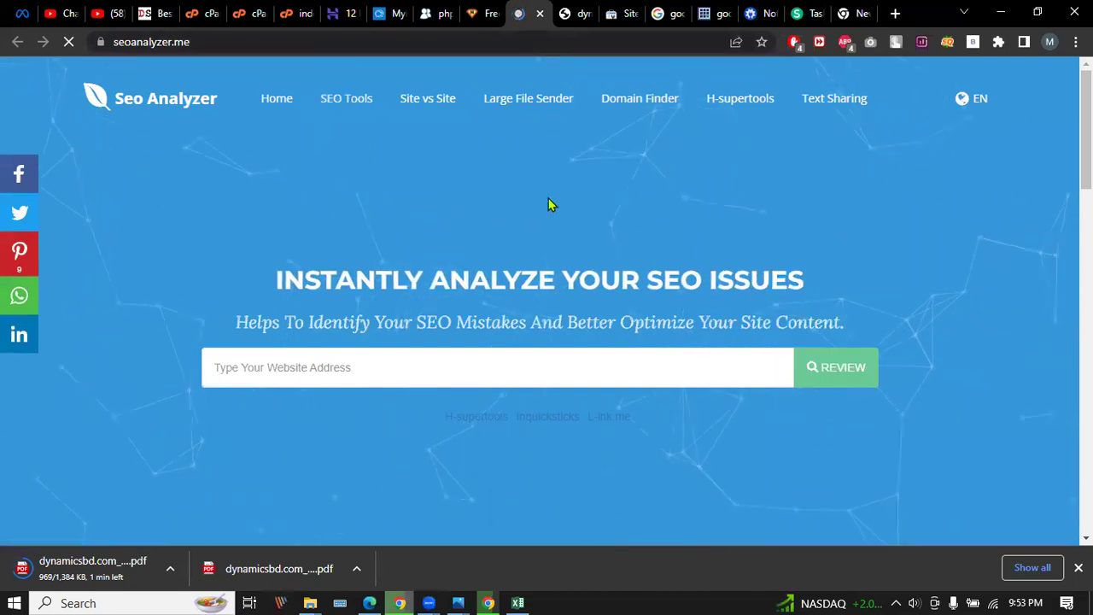
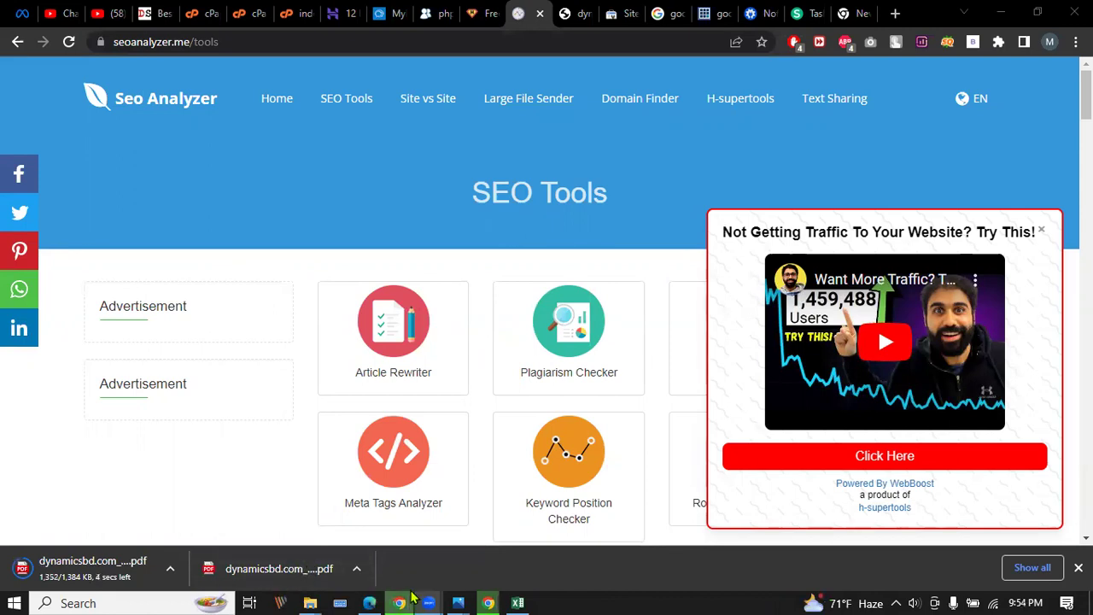
Read the downloaded dynamicsbd.com SEO report PDF to page 6's keyword consistency table, then close it.
mouse_move(413, 600)
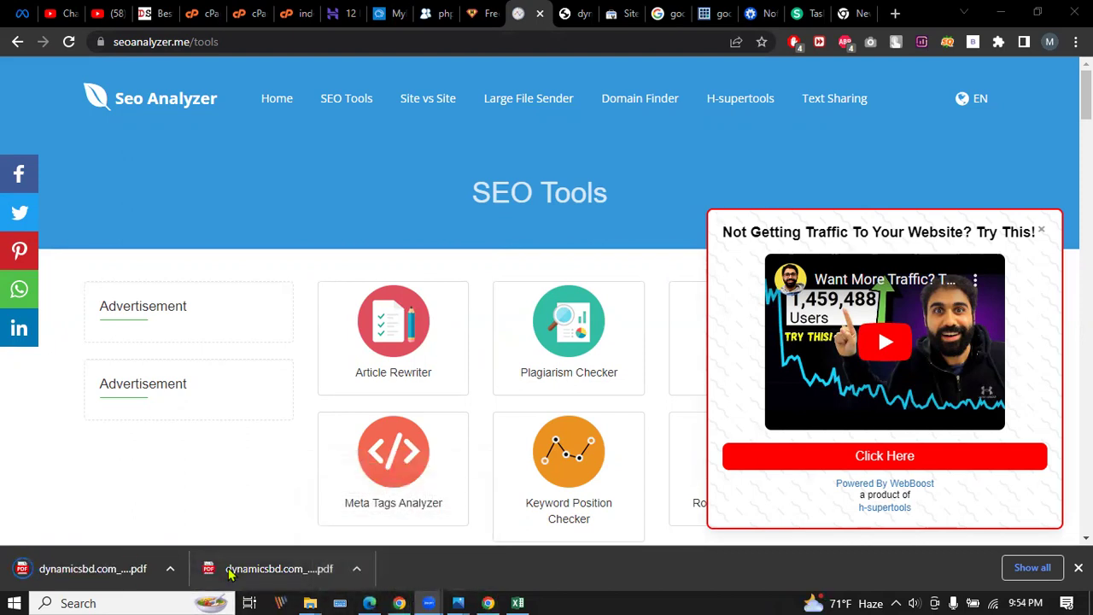
left_click(92, 569)
scroll(436, 350, "down", 8)
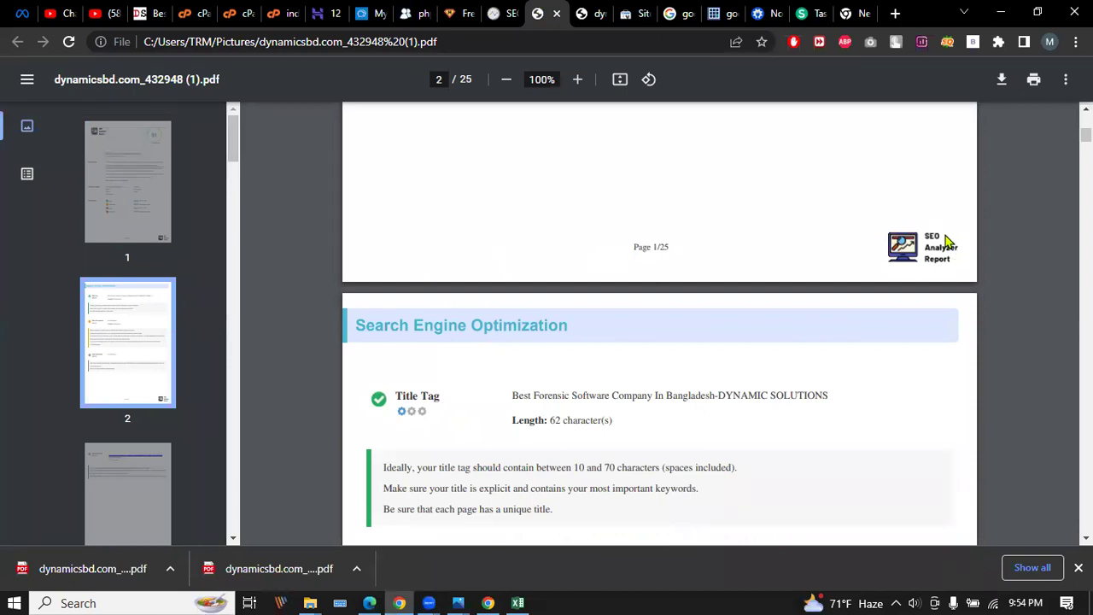
scroll(845, 290, "up", 2)
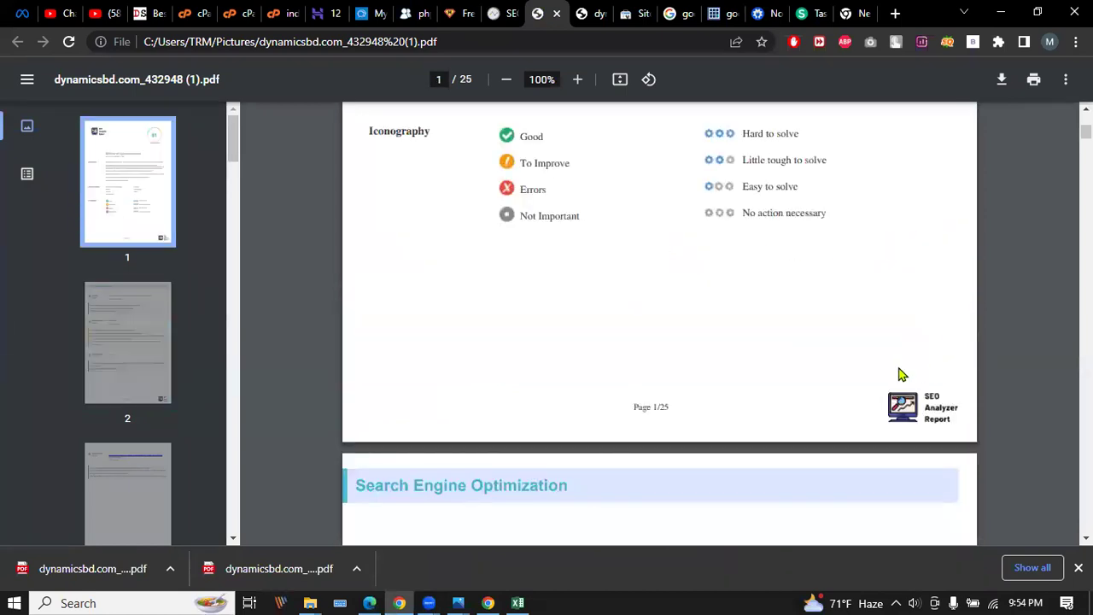
scroll(507, 406, "down", 5)
scroll(507, 401, "down", 5)
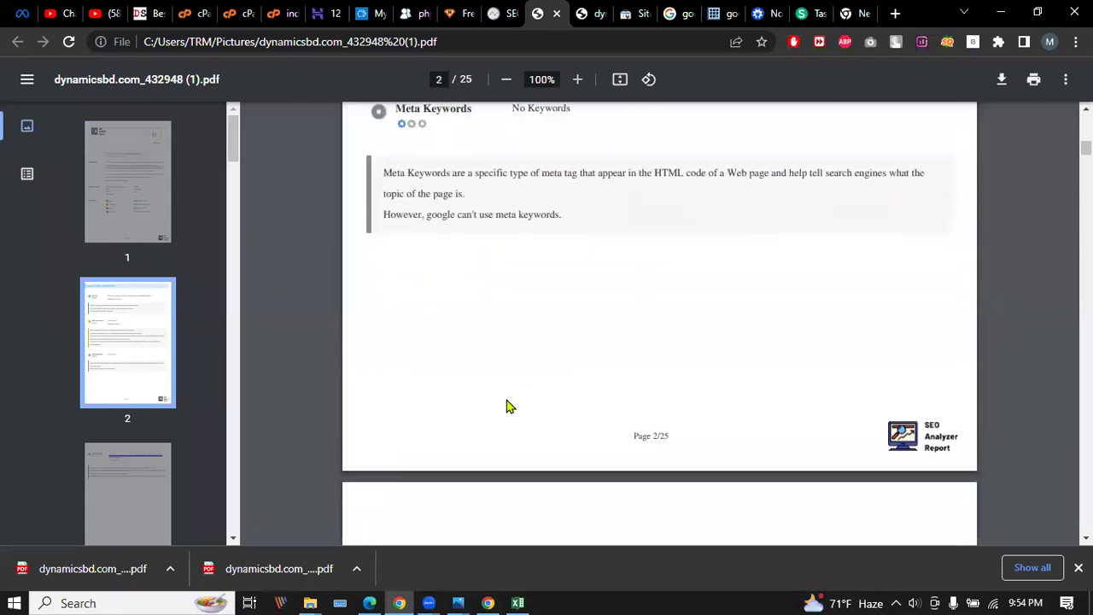
scroll(486, 373, "up", 2)
scroll(532, 364, "up", 2)
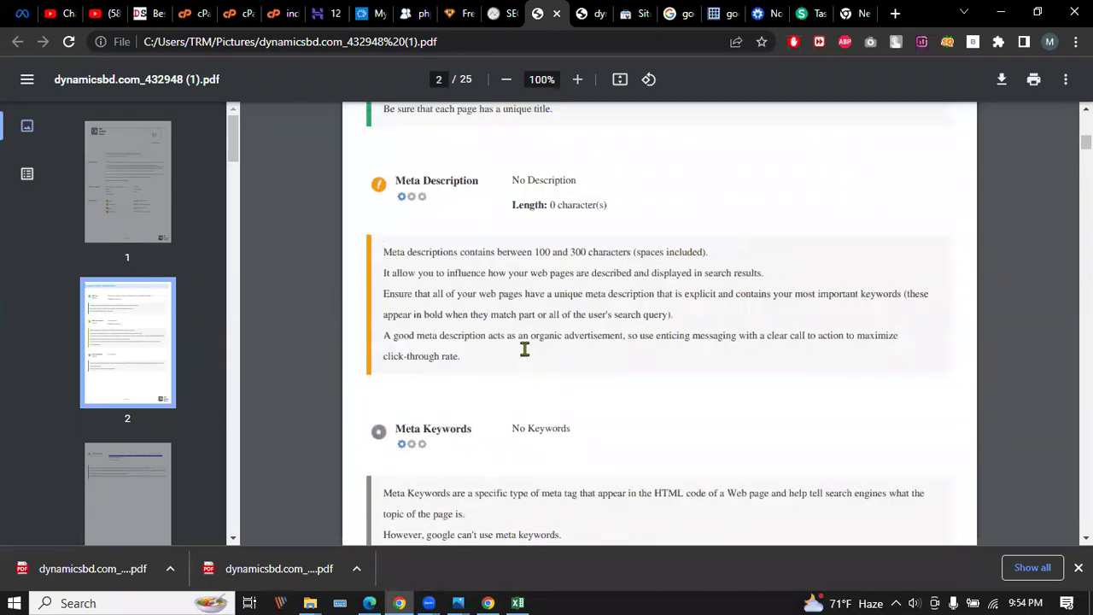
scroll(524, 349, "up", 3)
scroll(514, 348, "down", 18)
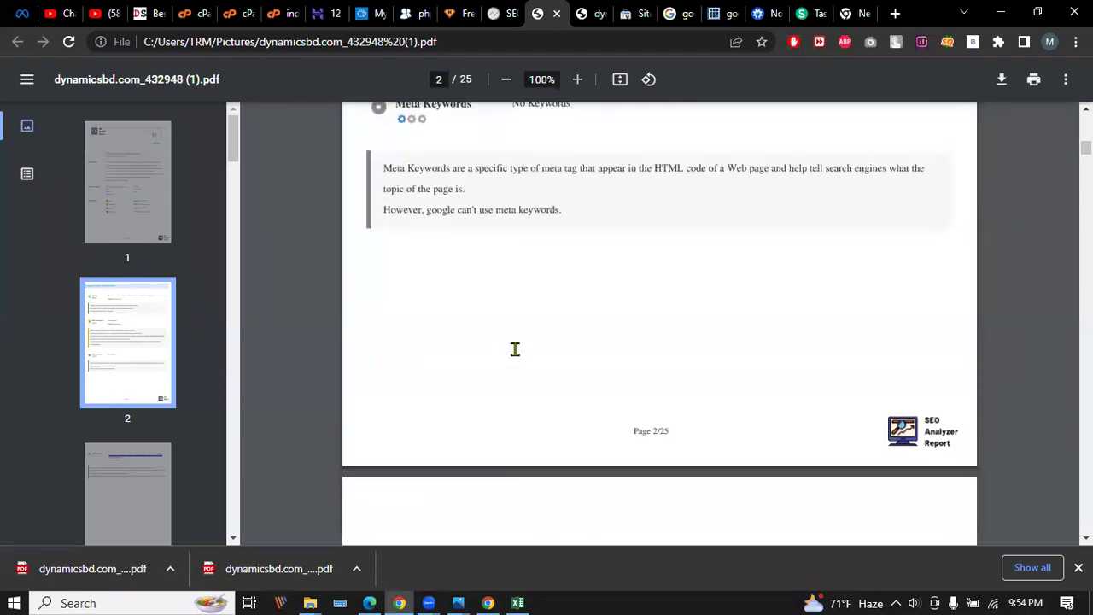
scroll(515, 348, "down", 20)
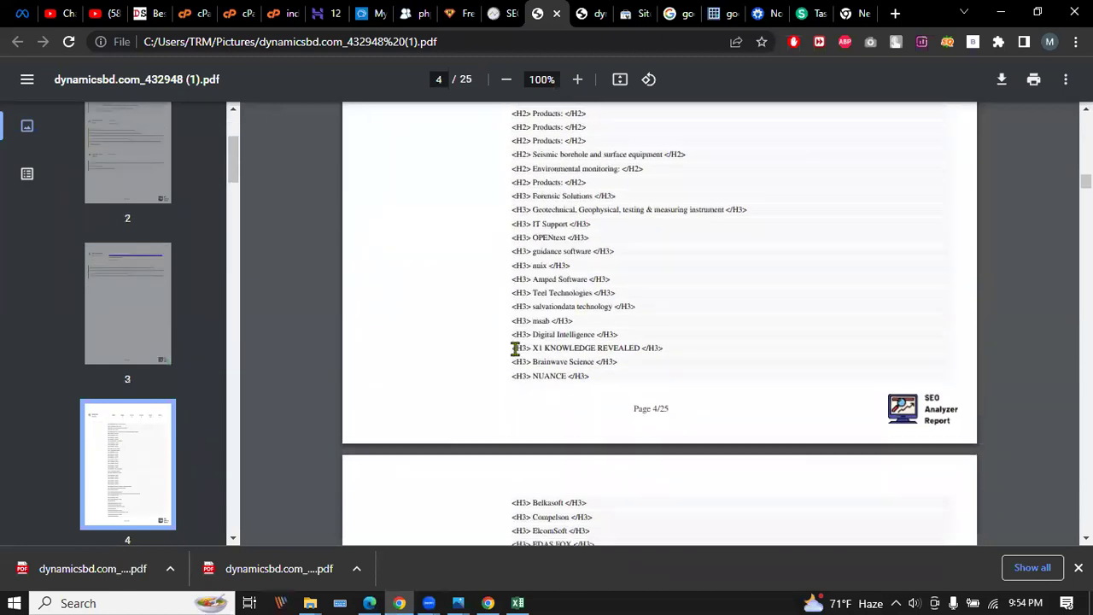
left_click(557, 15)
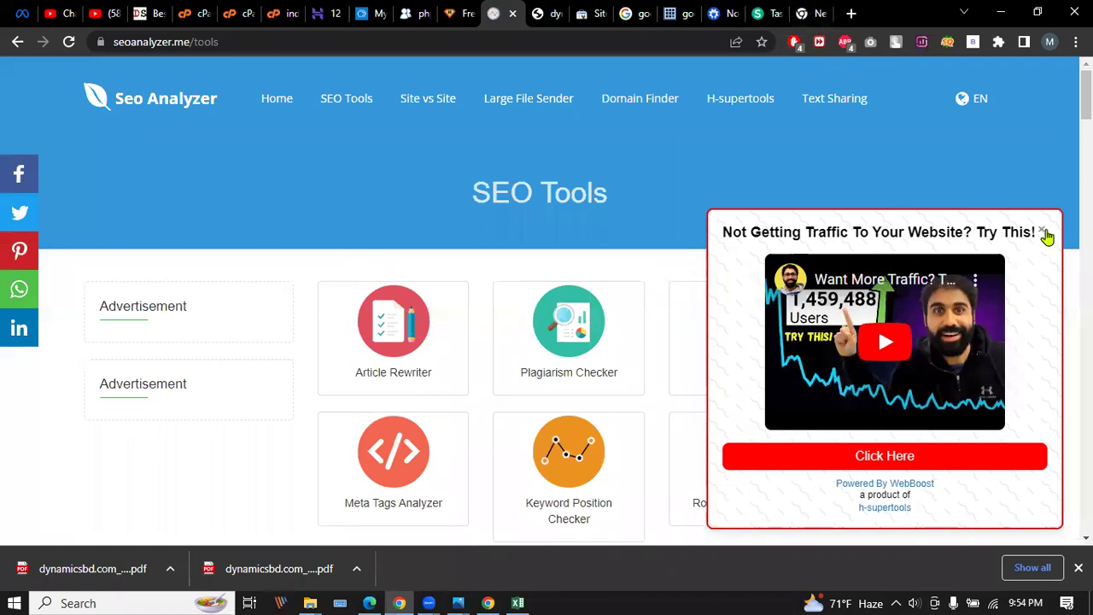
Dismiss the traffic ad popups and bring up the Article Rewriter with its empty article box.
left_click(1042, 231)
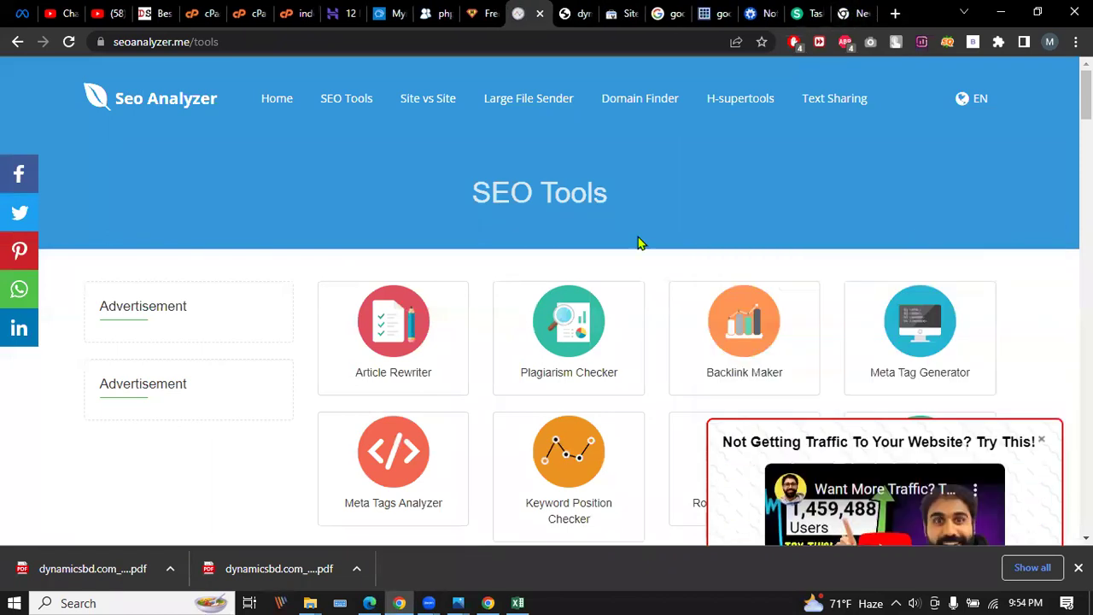
left_click(405, 337)
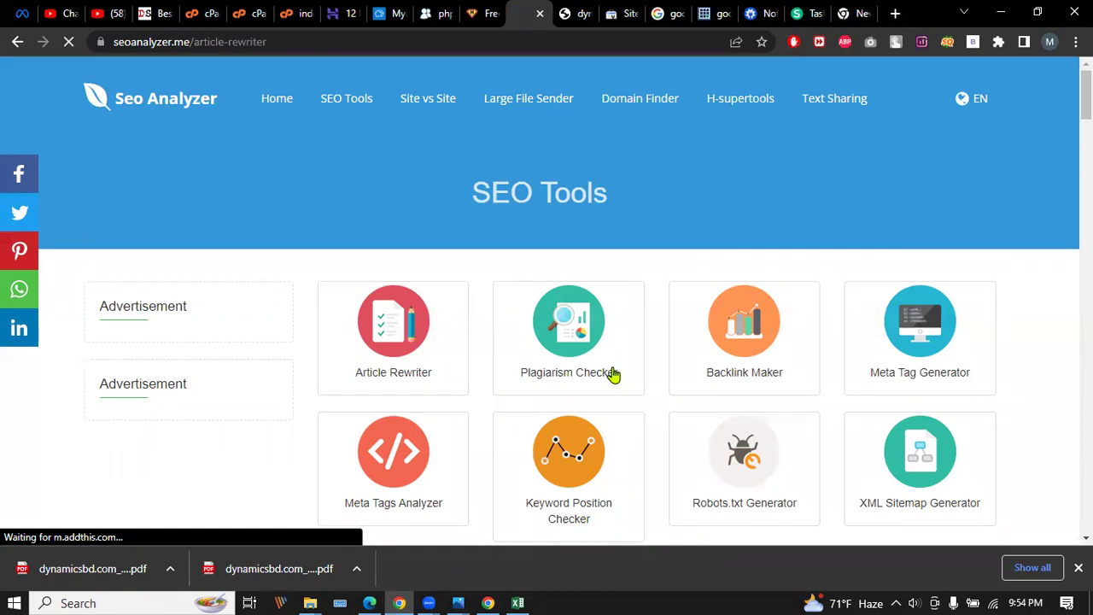
scroll(344, 281, "down", 2)
left_click(409, 211)
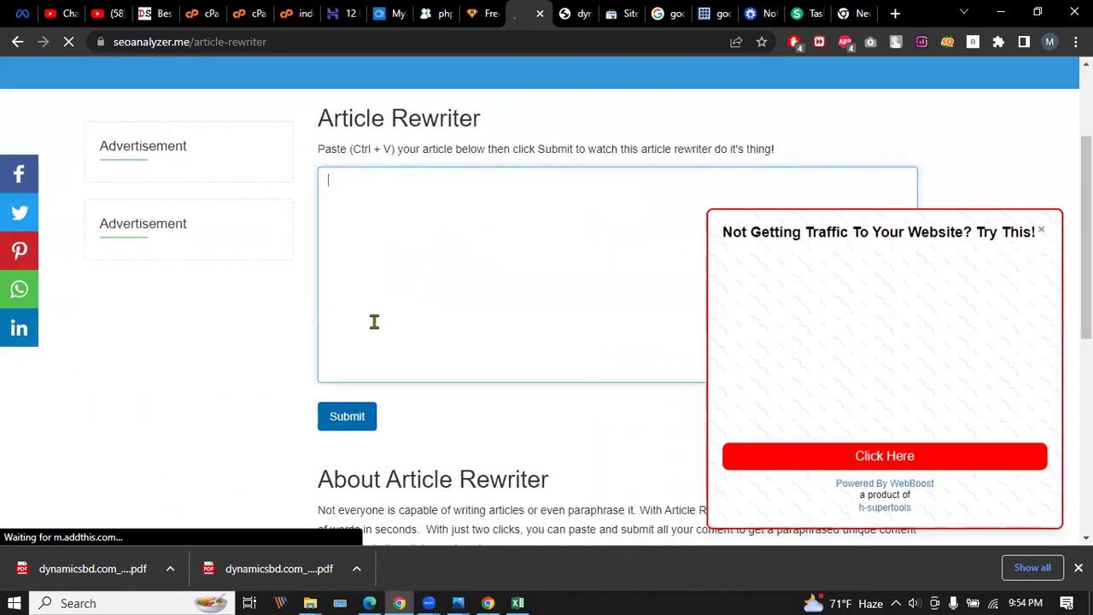
left_click(1043, 231)
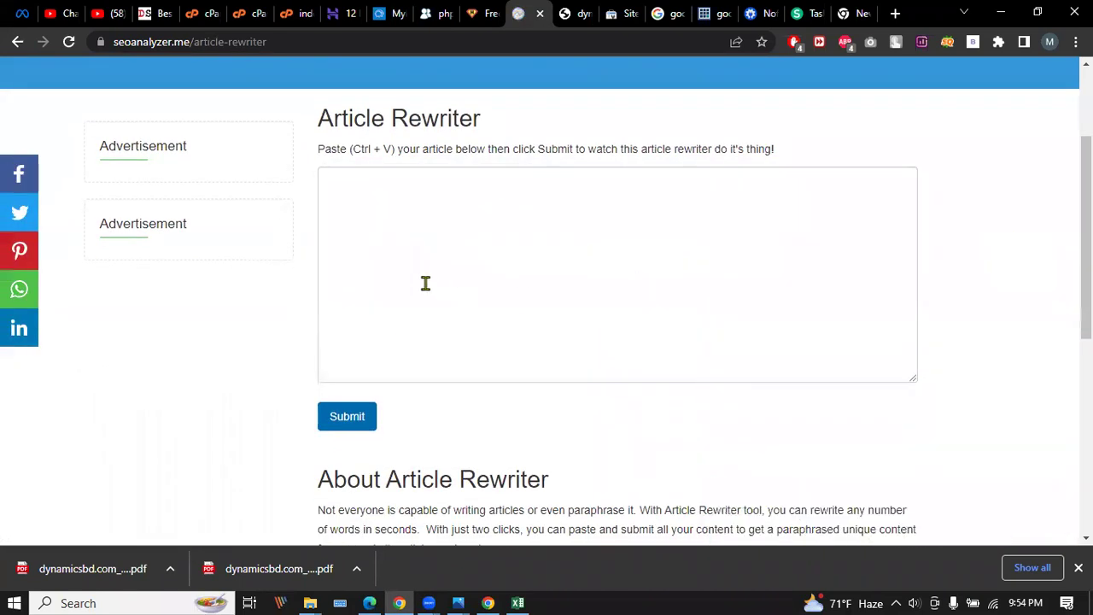
scroll(424, 282, "down", 3)
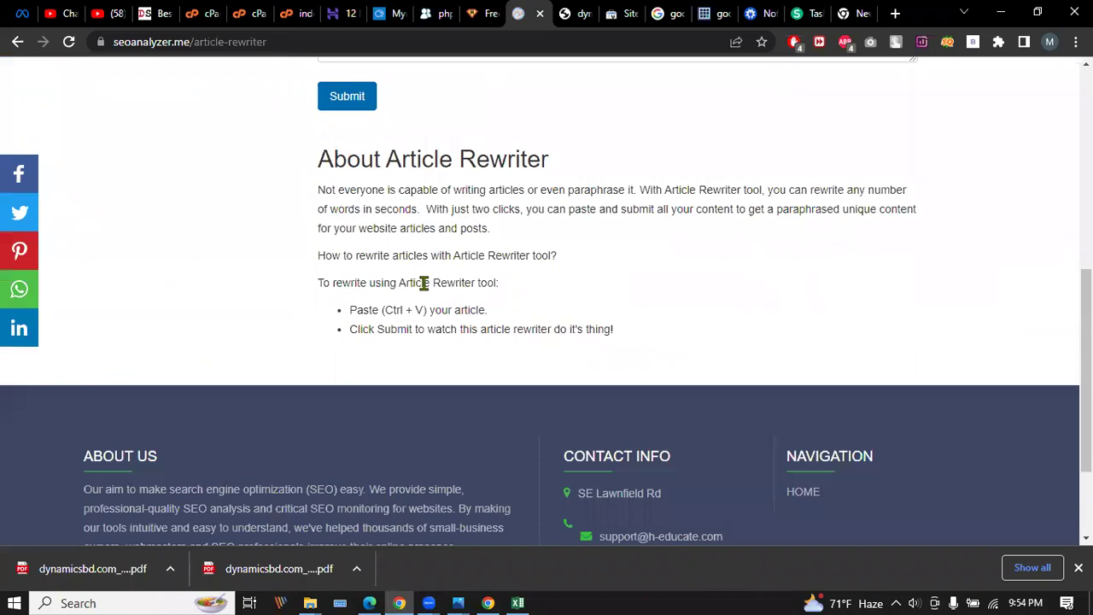
scroll(424, 282, "up", 2)
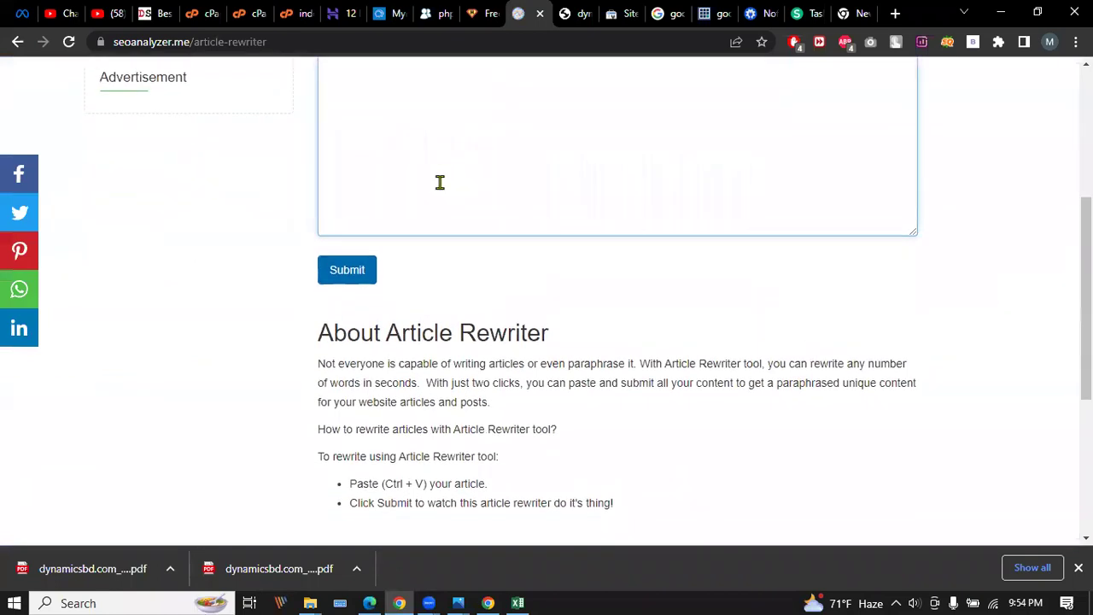
scroll(439, 182, "up", 3)
left_click_drag(325, 281, 495, 280)
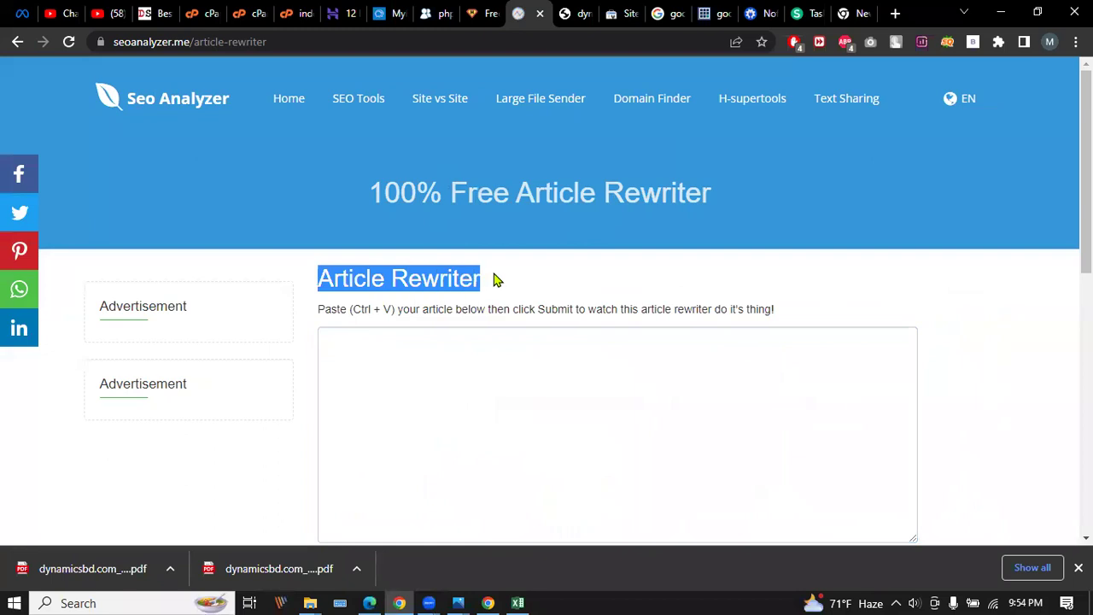
Copy the intro paragraph from the dynamicsbd.com homepage.
left_click(150, 14)
scroll(260, 278, "down", 5)
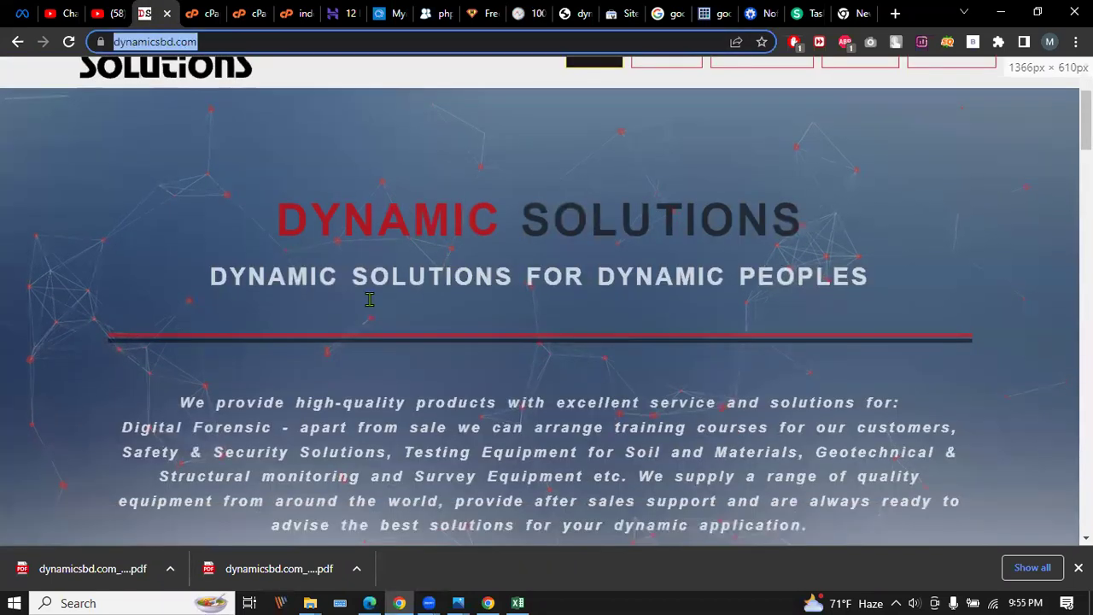
scroll(261, 277, "up", 2)
left_click_drag(179, 210, 813, 341)
key("ctrl+c")
right_click(677, 270)
left_click(687, 280)
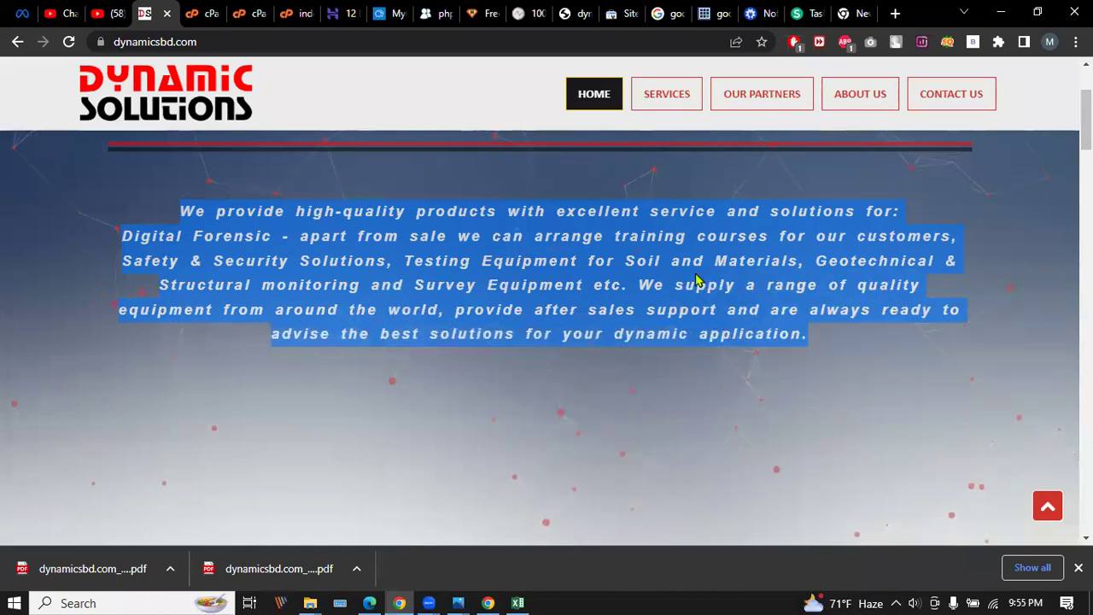
Close the cPanel Zone Editor, File Manager, file editor, Hostinger, MyBB and phpBB tabs.
left_click(214, 14)
left_click(215, 13)
left_click(215, 14)
left_click(215, 14)
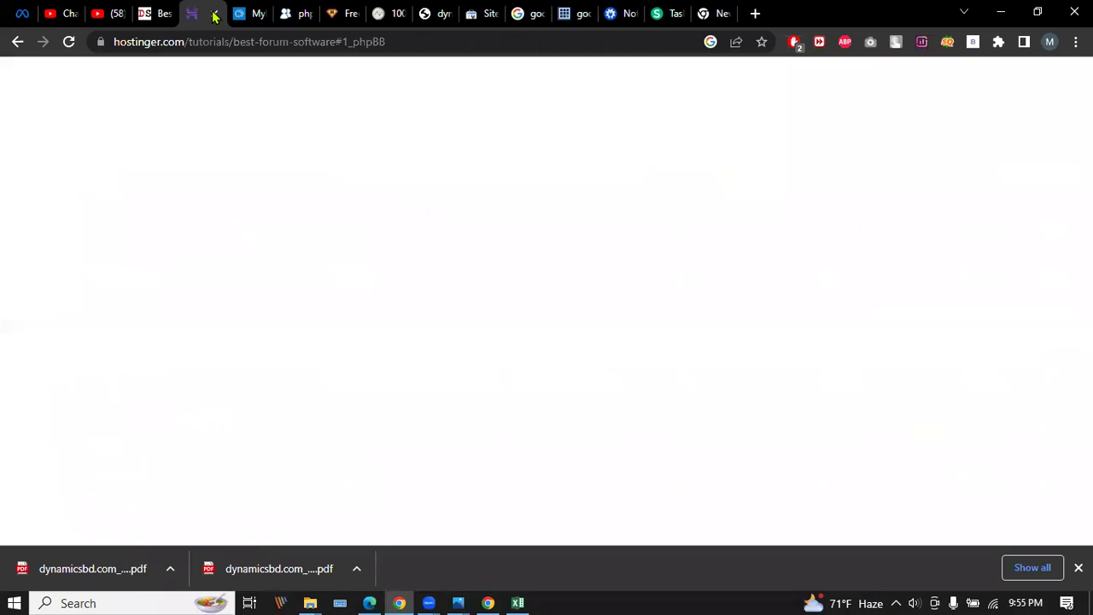
left_click(215, 14)
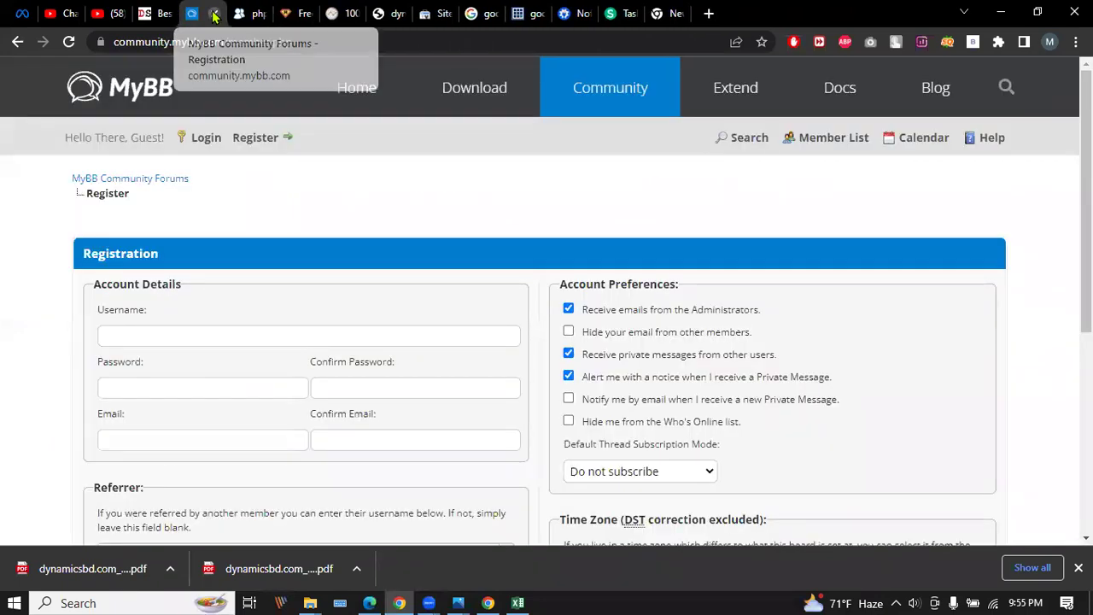
left_click(215, 14)
left_click(215, 14)
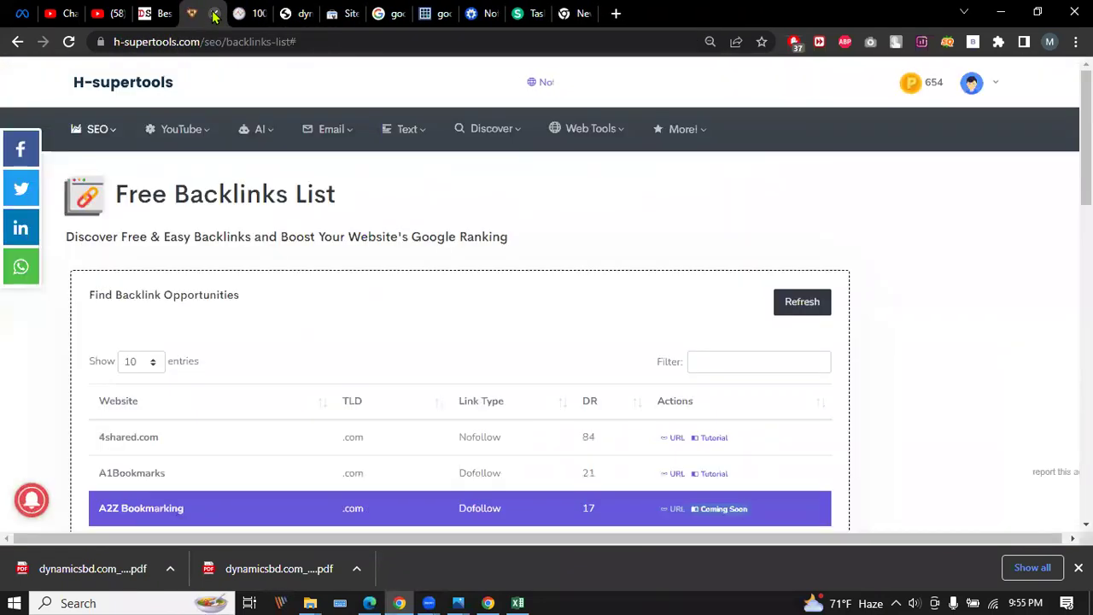
Close the Google crawler image results, GrowthBar crawler page and nofollow vs dofollow article tabs.
left_click(246, 13)
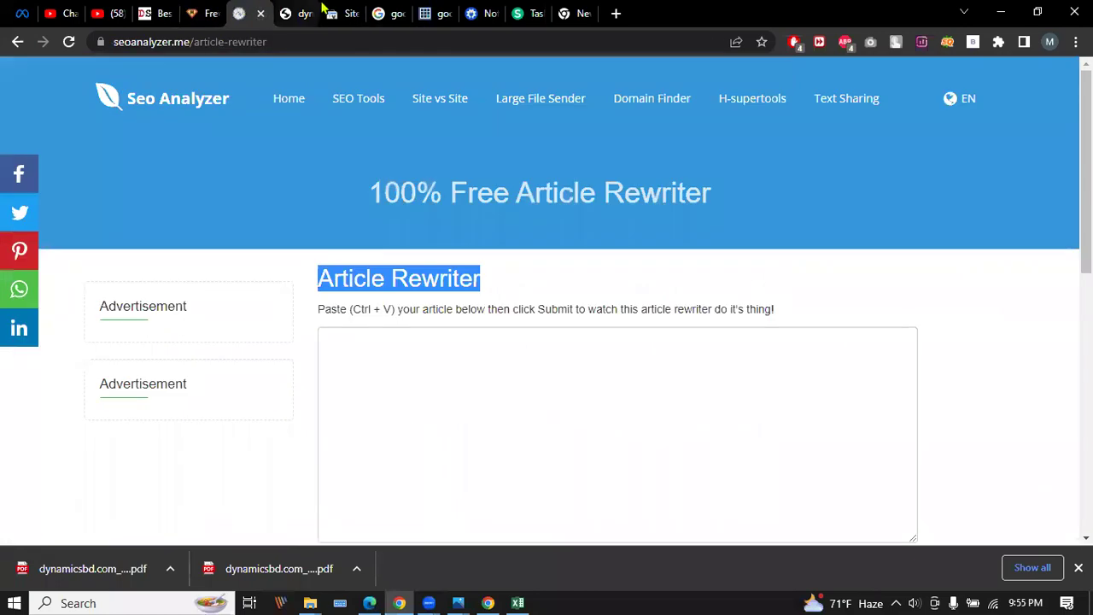
left_click(328, 13)
left_click(299, 8)
left_click(335, 11)
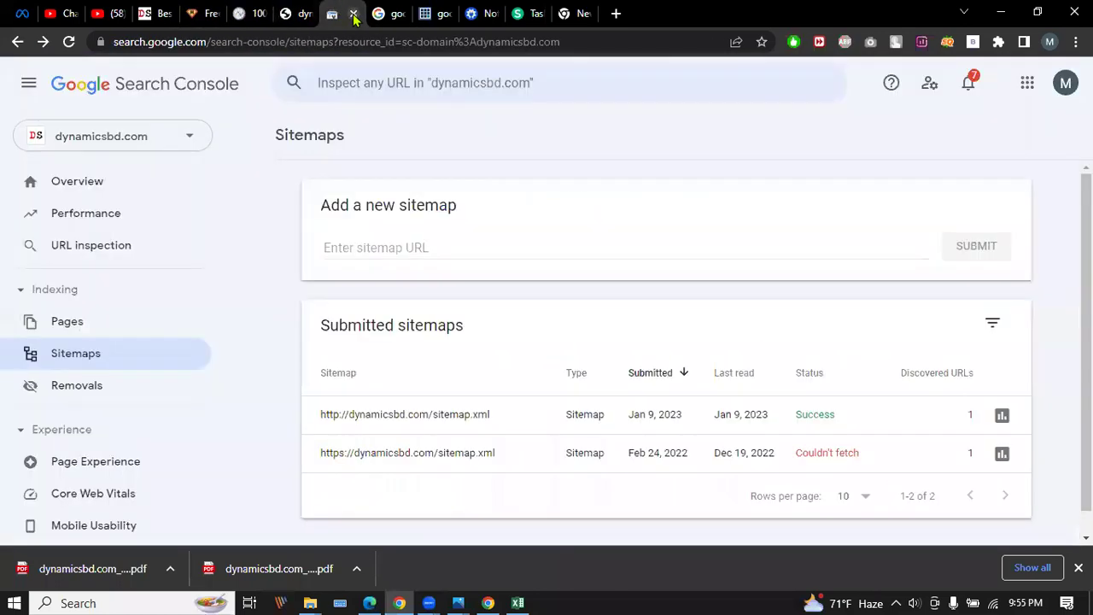
left_click(385, 12)
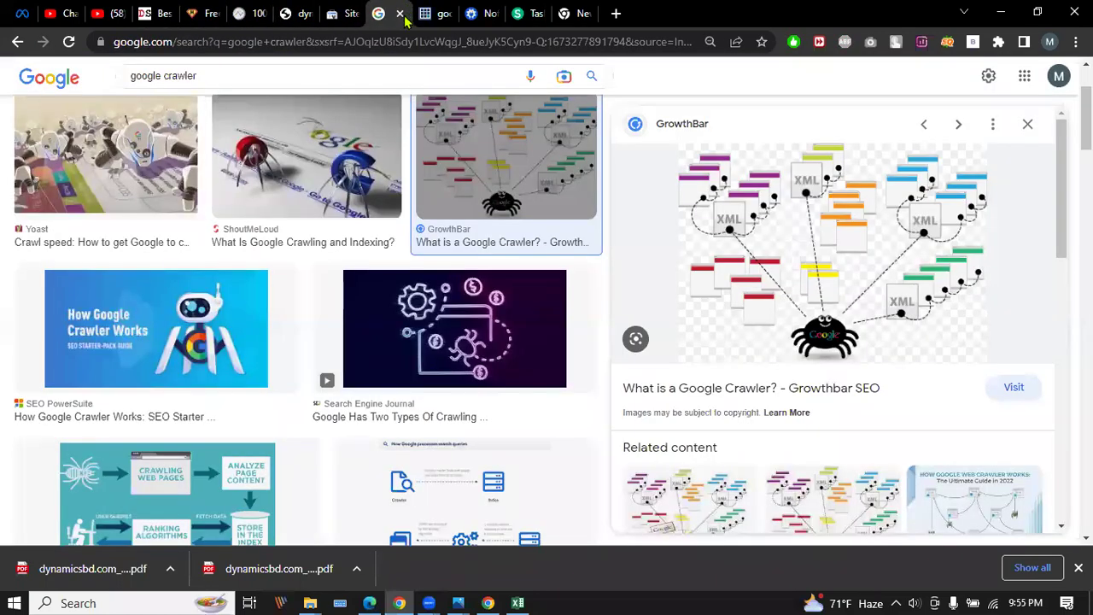
left_click(400, 14)
left_click(399, 14)
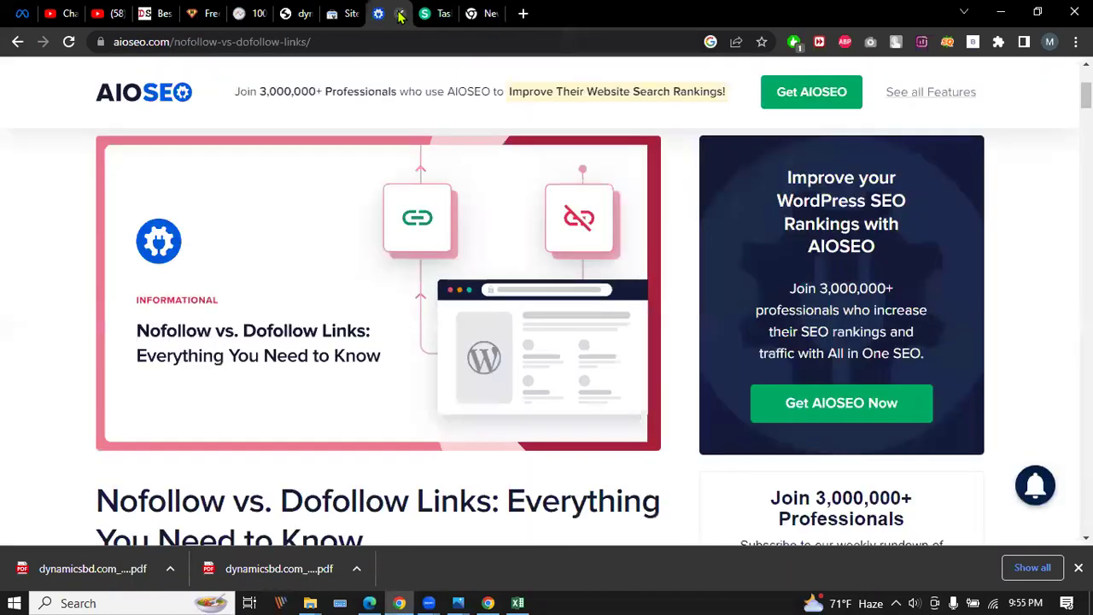
left_click(399, 14)
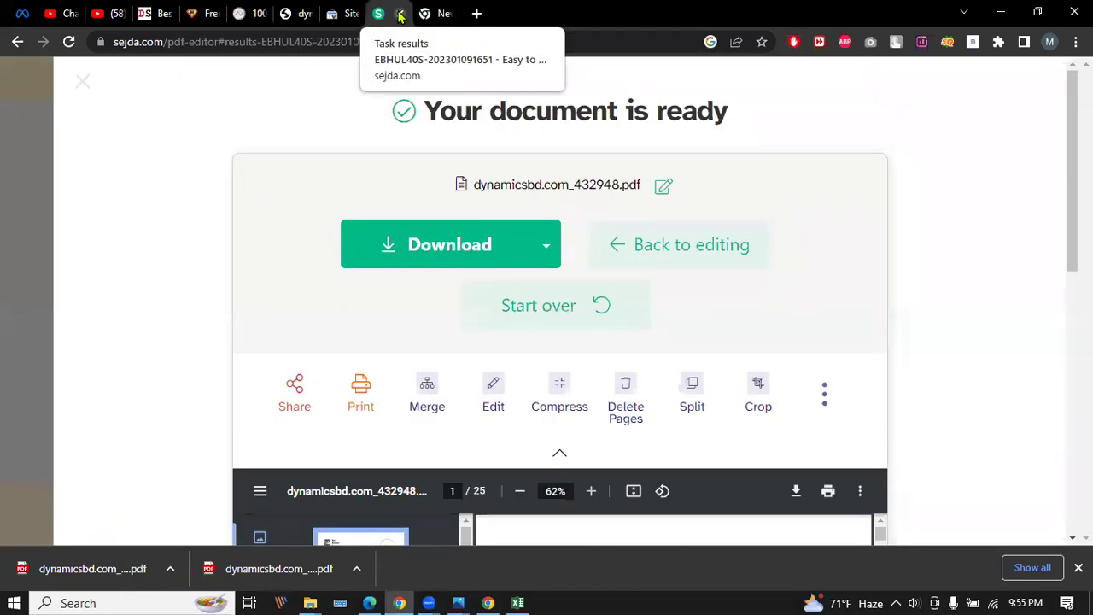
Close the empty new tab and return to the Article Rewriter's article box.
left_click(437, 14)
left_click(446, 14)
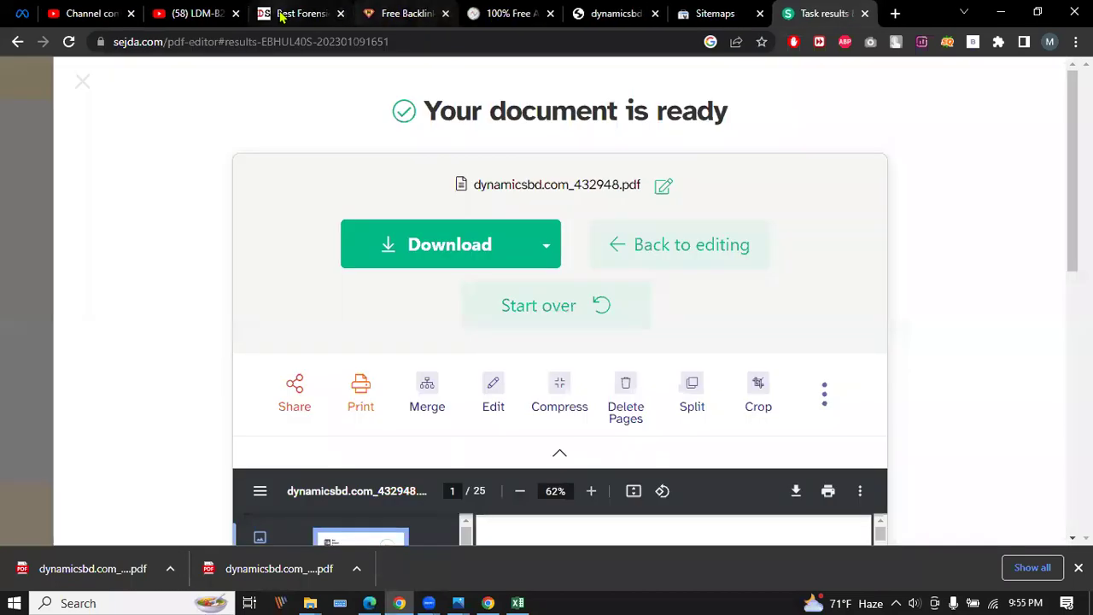
left_click(503, 13)
left_click(323, 352)
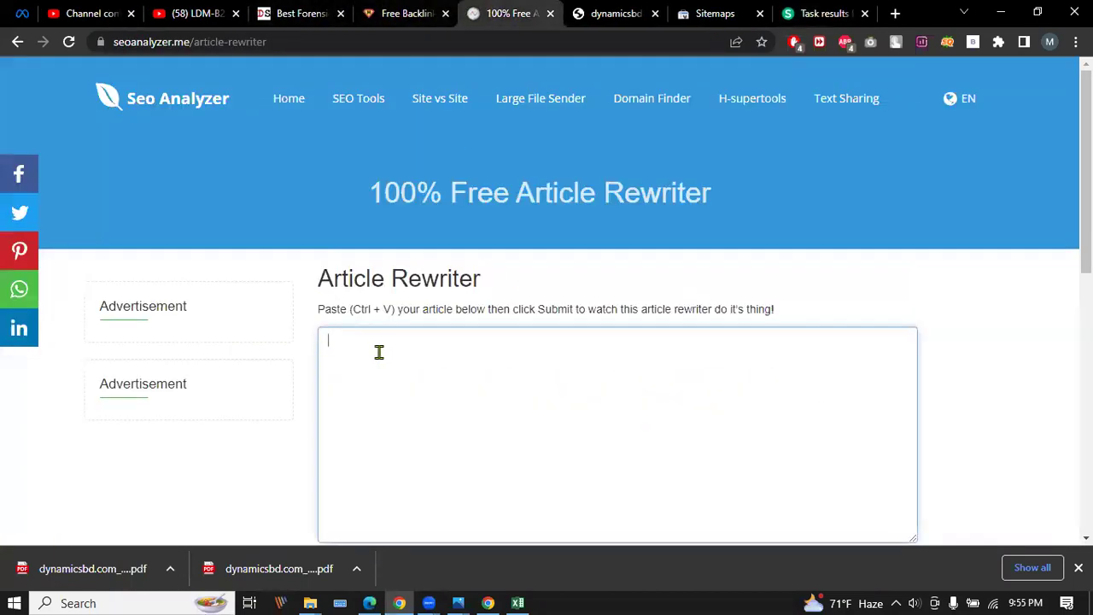
Paste the copied dynamicsbd.com paragraph into the article box and submit it for rewriting.
right_click(379, 351)
left_click(424, 202)
scroll(397, 344, "down", 5)
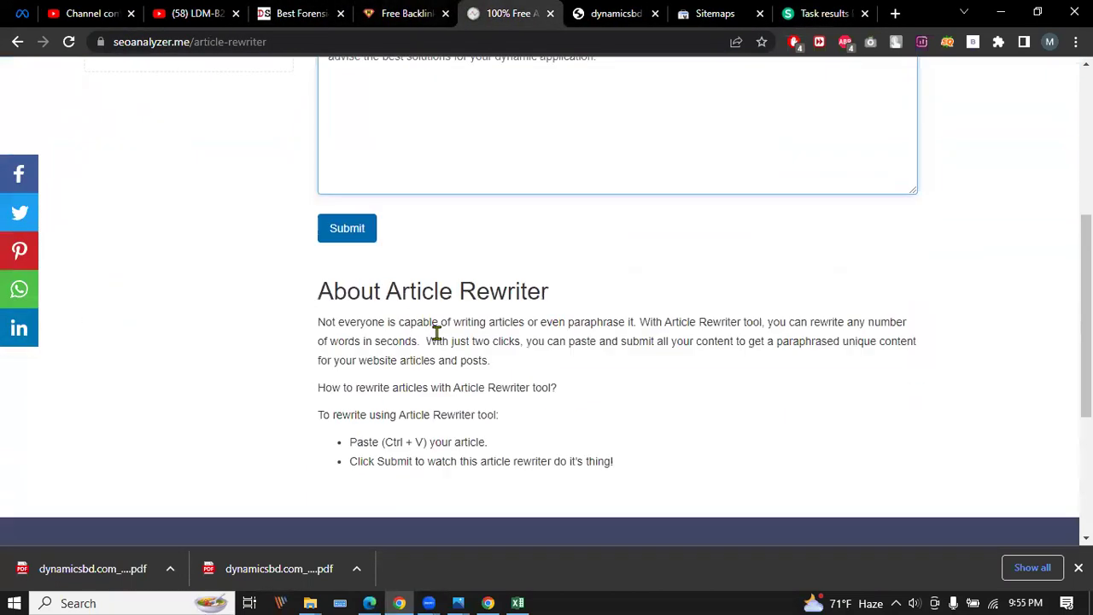
left_click(349, 178)
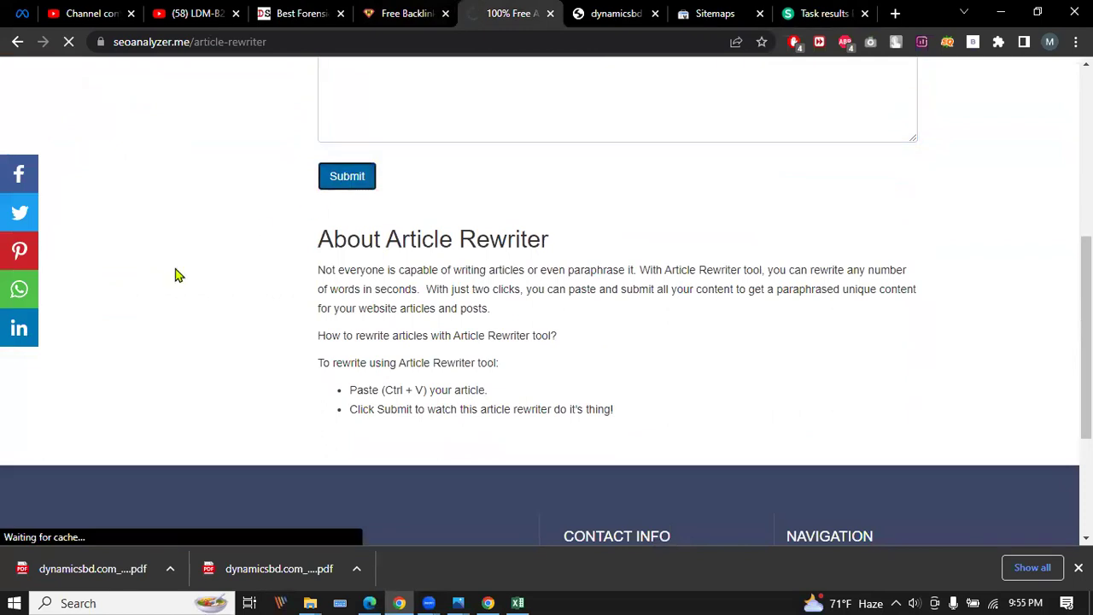
scroll(177, 273, "up", 3)
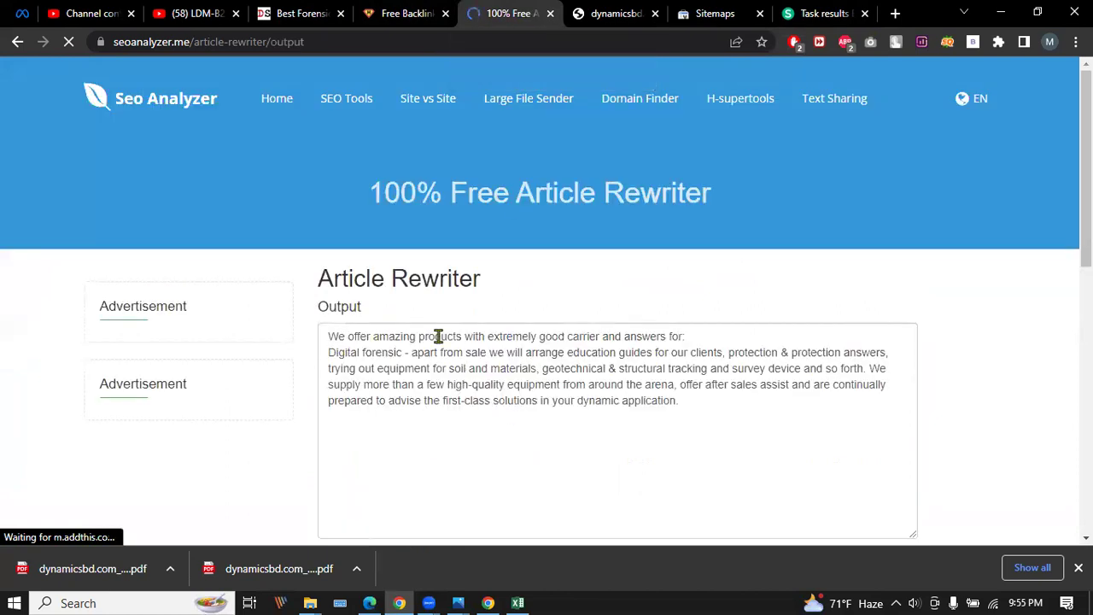
scroll(395, 269, "down", 3)
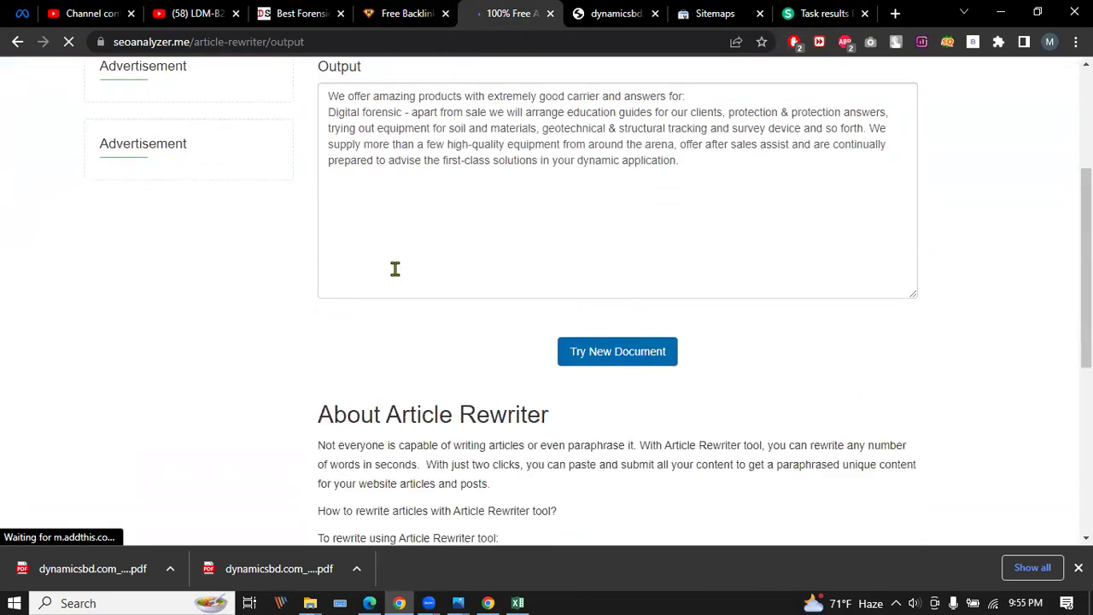
scroll(394, 269, "down", 1)
scroll(395, 269, "down", 3)
scroll(394, 269, "up", 1)
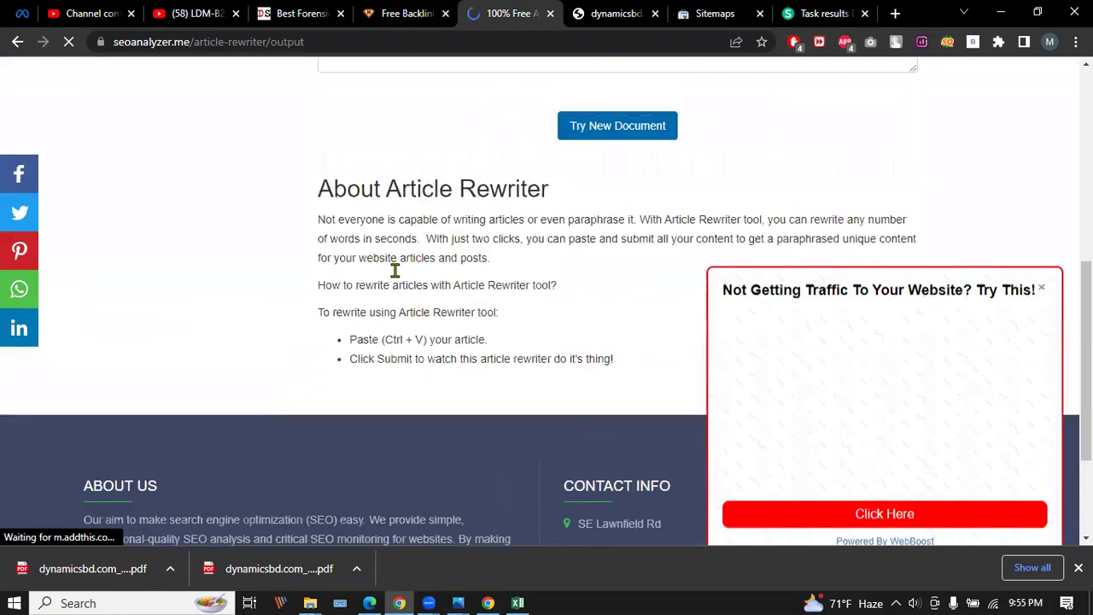
scroll(405, 273, "up", 2)
Dismiss the ad popup, then select and copy the full rewritten output text.
left_click(1042, 232)
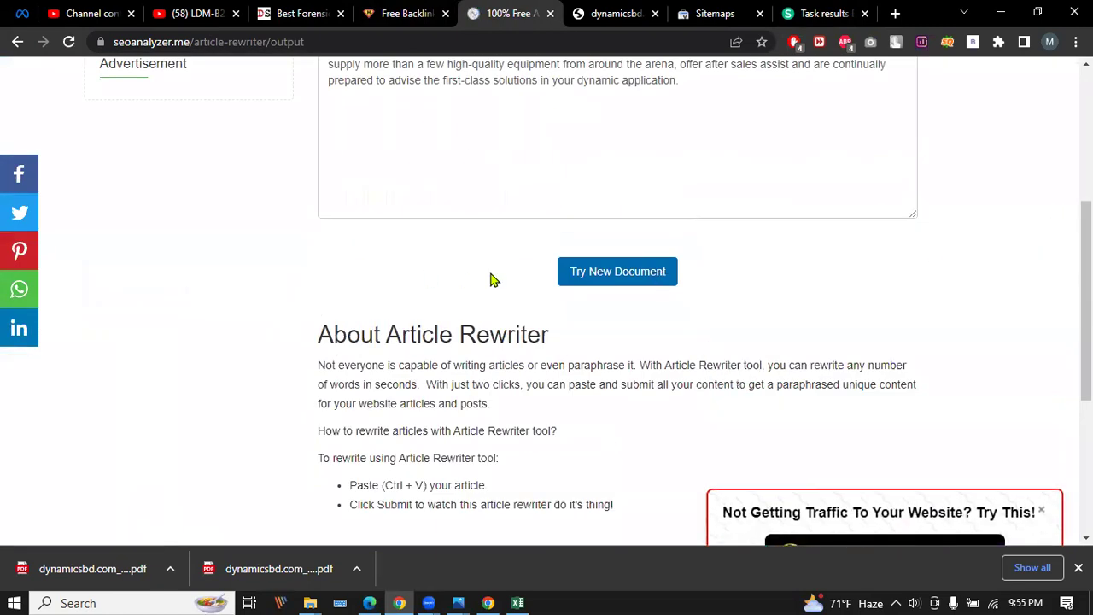
scroll(491, 280, "up", 2)
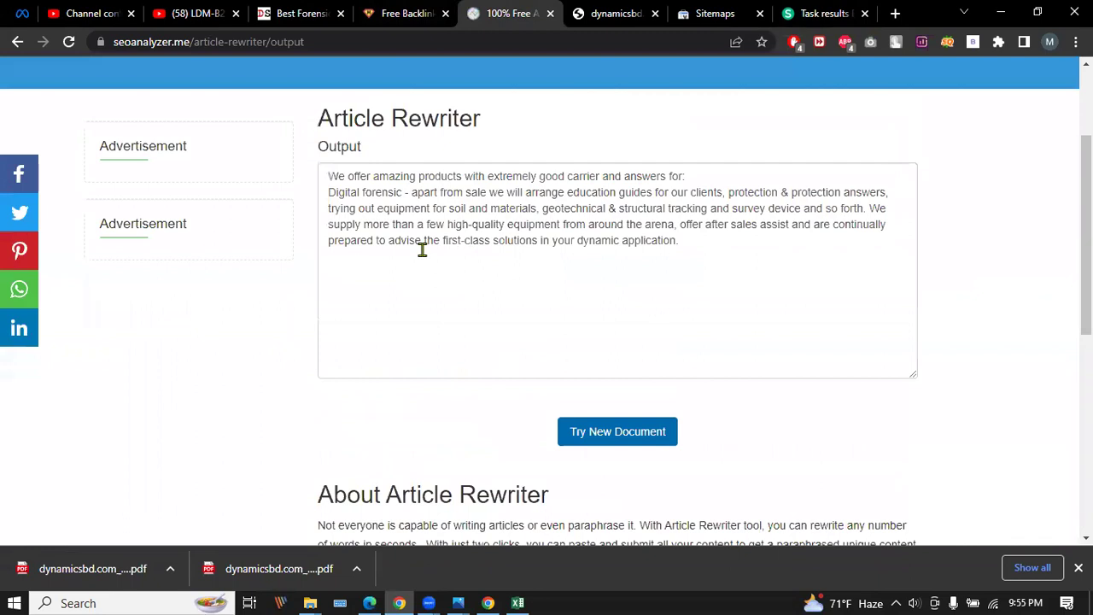
left_click_drag(322, 145, 378, 151)
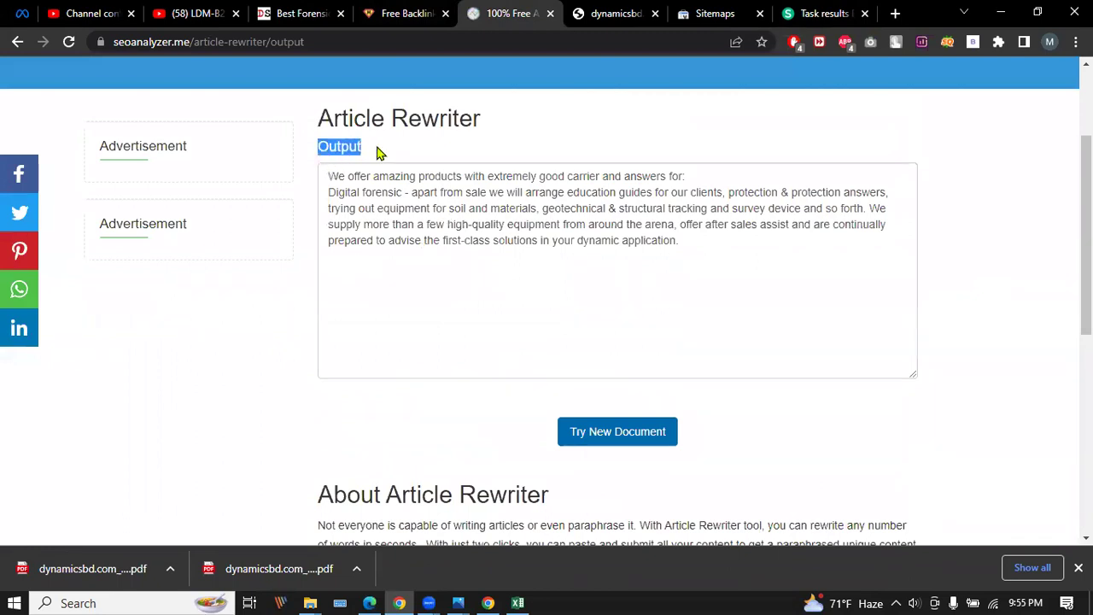
left_click_drag(329, 178, 715, 258)
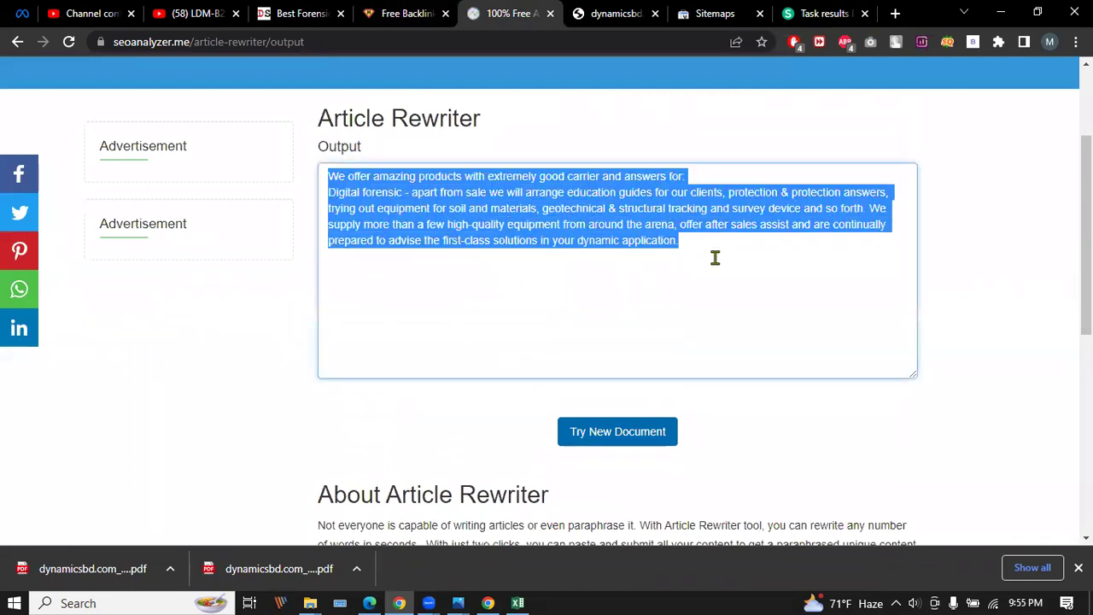
right_click(595, 209)
left_click(649, 271)
scroll(456, 208, "up", 2)
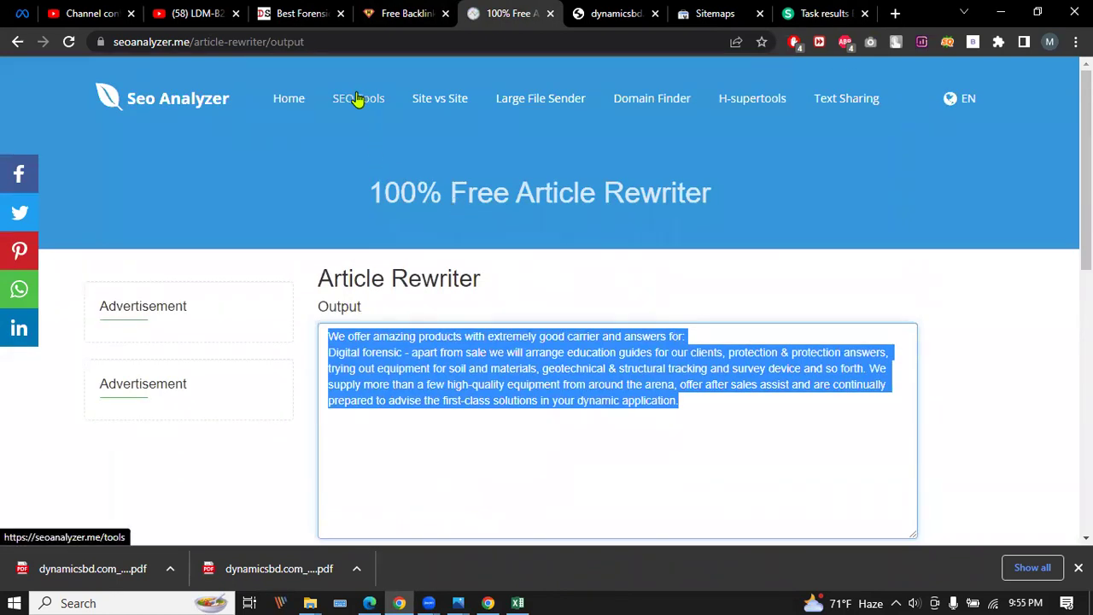
Open the Plagiarism Checker from the SEO Tools list in a new tab, then close the ad popup.
left_click(357, 101)
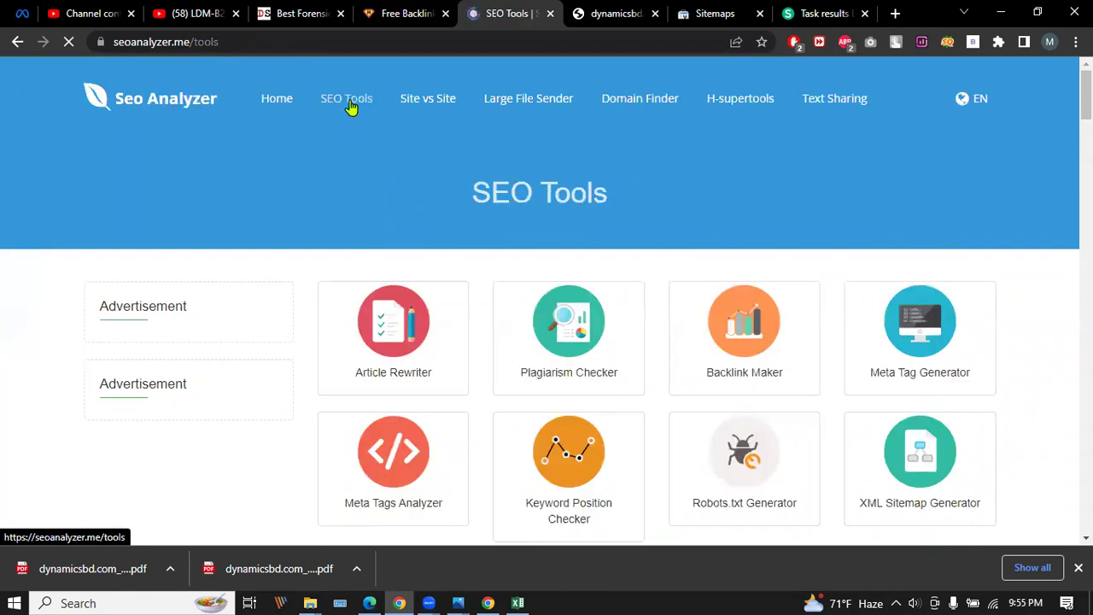
right_click(543, 335)
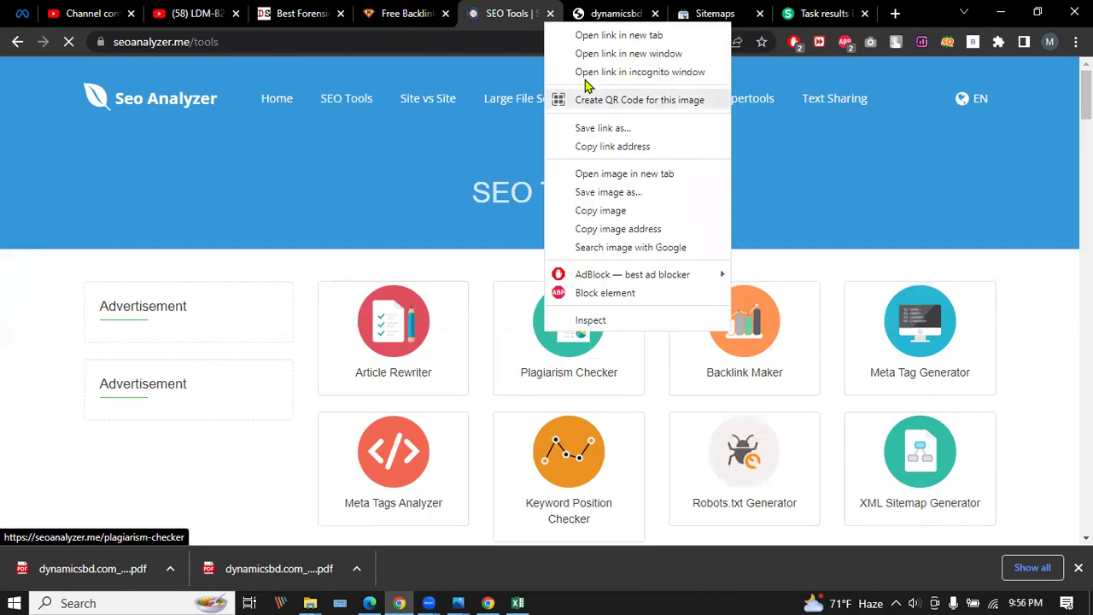
left_click(591, 35)
left_click(554, 12)
left_click(457, 12)
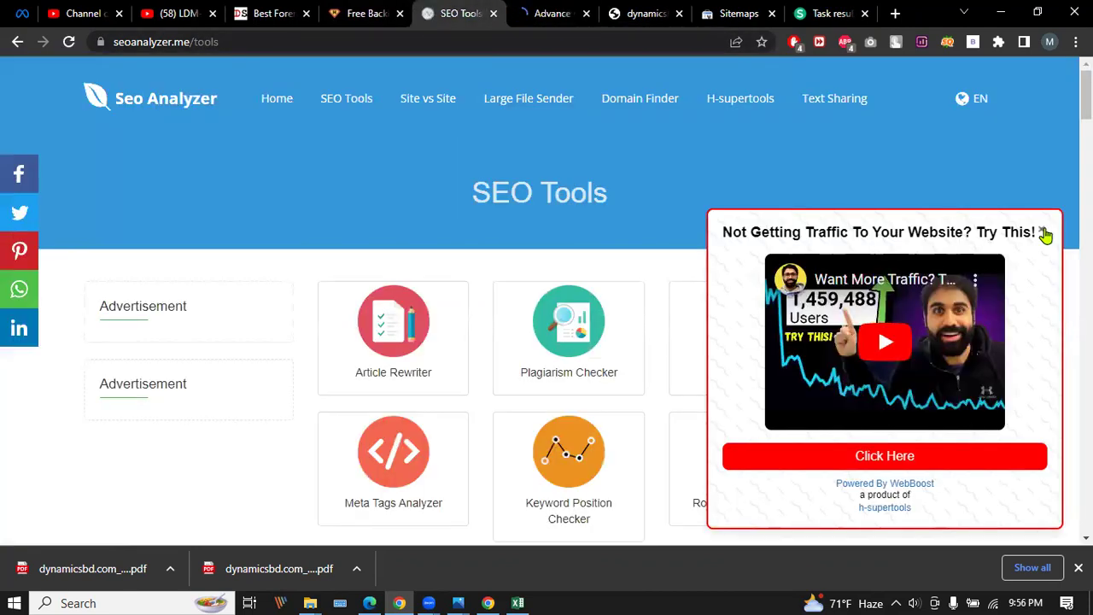
left_click(1043, 232)
Paste the rewritten digital forensic paragraph into the Plagiarism Checker's article box.
left_click(551, 13)
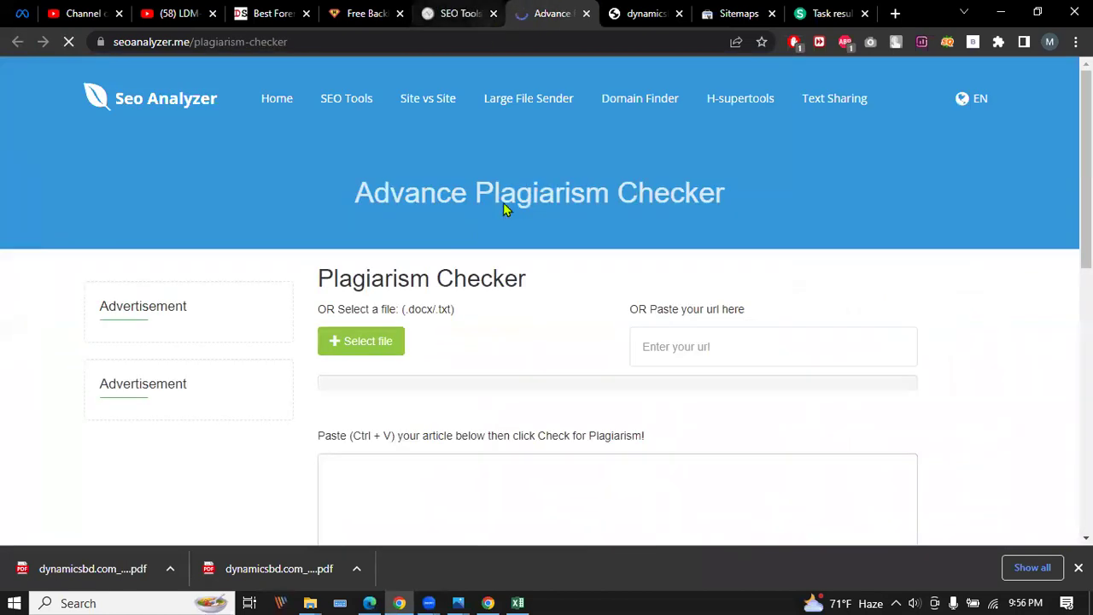
scroll(571, 304, "down", 2)
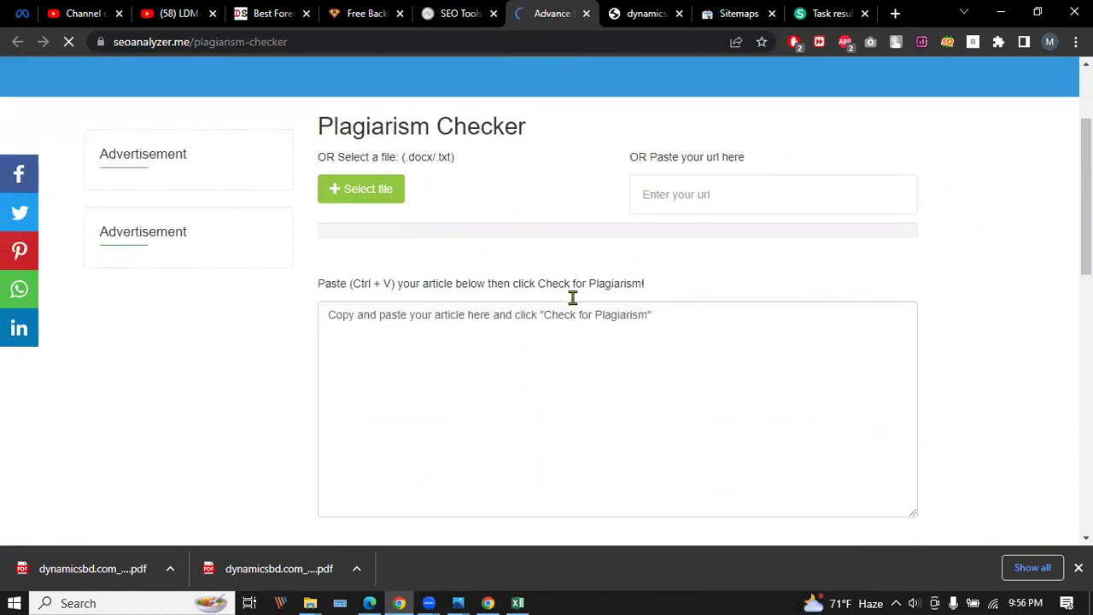
left_click(358, 318)
right_click(360, 321)
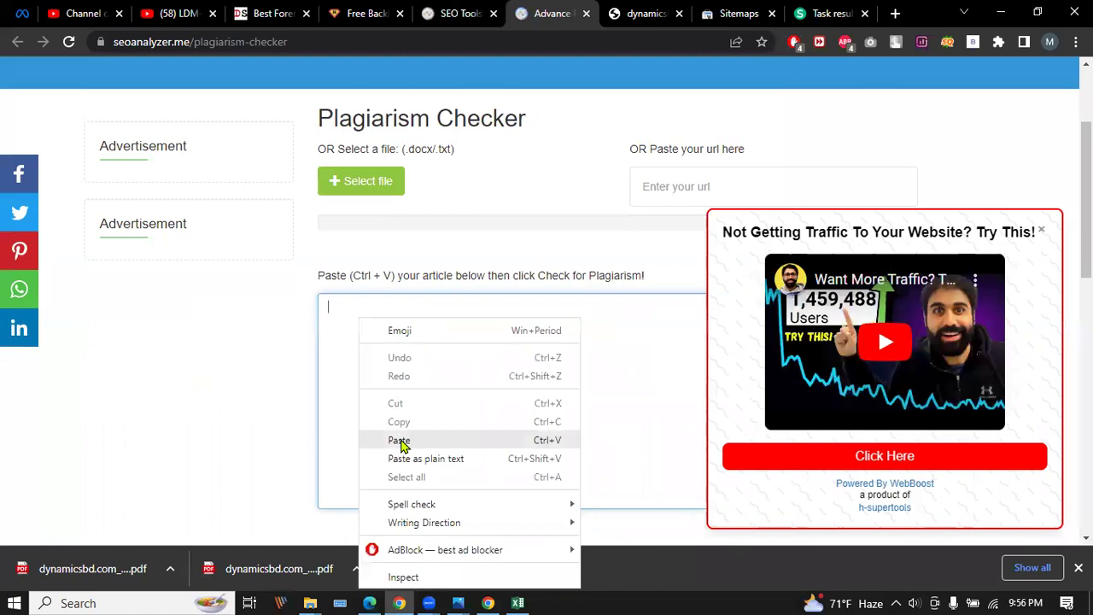
left_click(399, 441)
left_click(1042, 230)
scroll(805, 225, "down", 3)
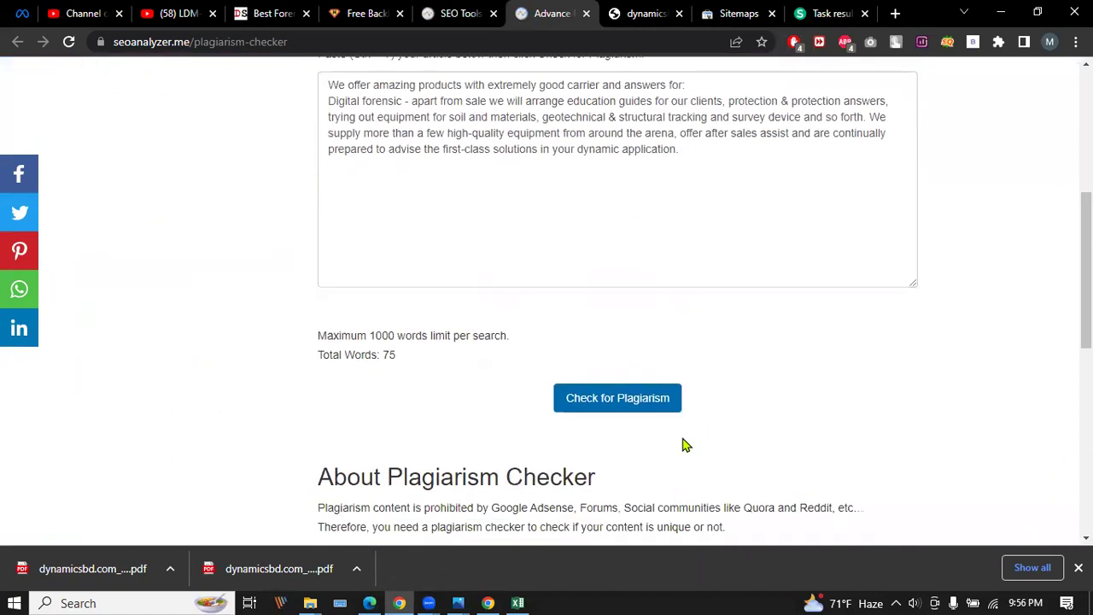
scroll(649, 452, "up", 1)
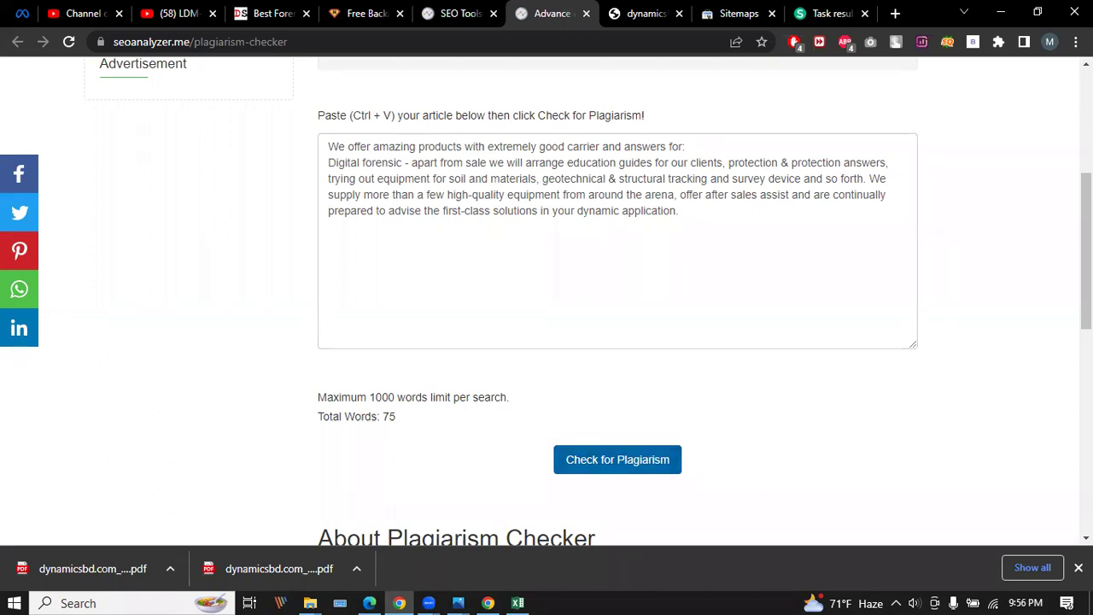
Hide the downloads bar and run the plagiarism check on the 75-word article.
left_click(1078, 567)
scroll(368, 359, "down", 2)
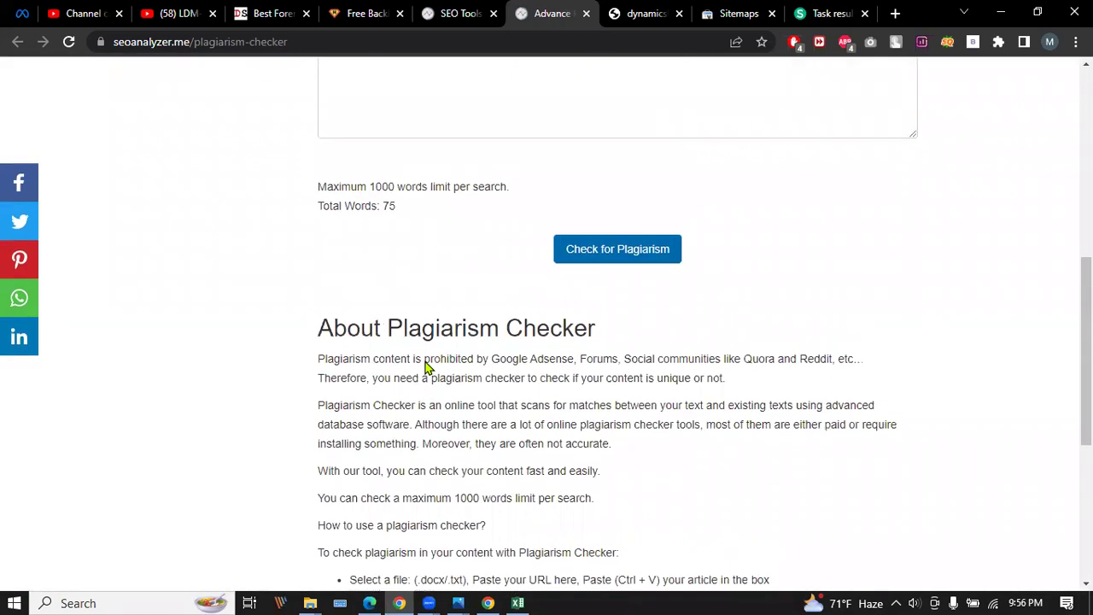
scroll(478, 338, "up", 3)
left_click(699, 320)
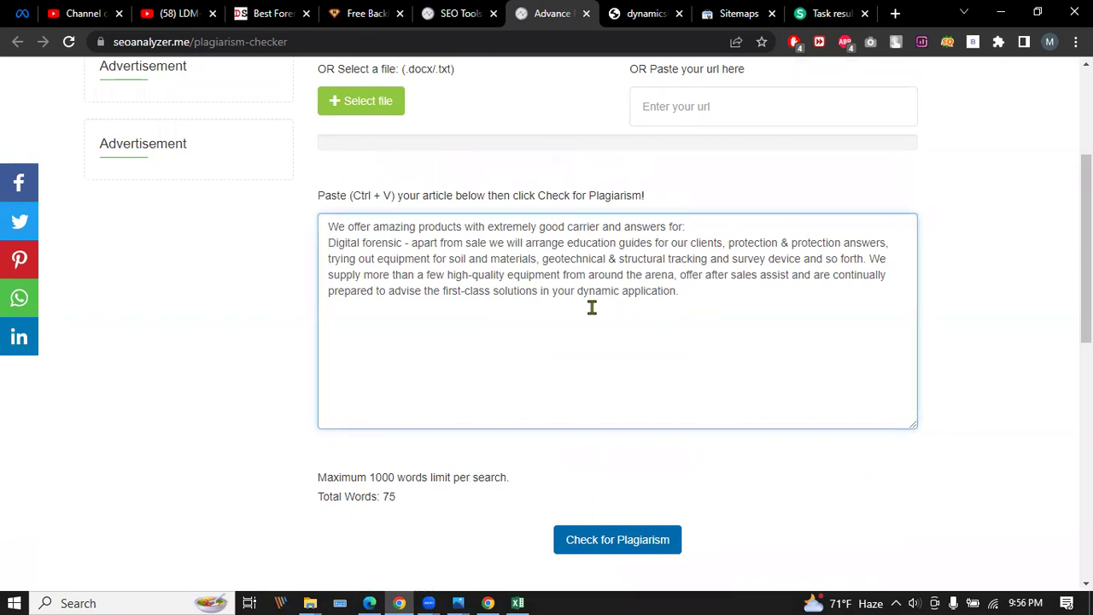
scroll(591, 307, "down", 2)
left_click(595, 379)
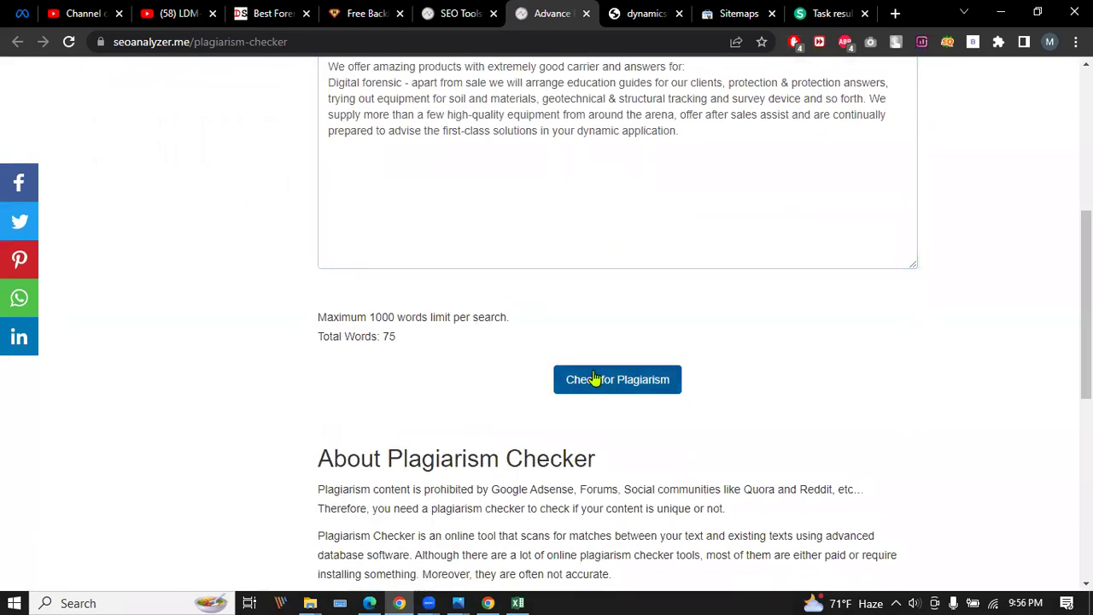
scroll(551, 353, "up", 2)
scroll(547, 346, "up", 1)
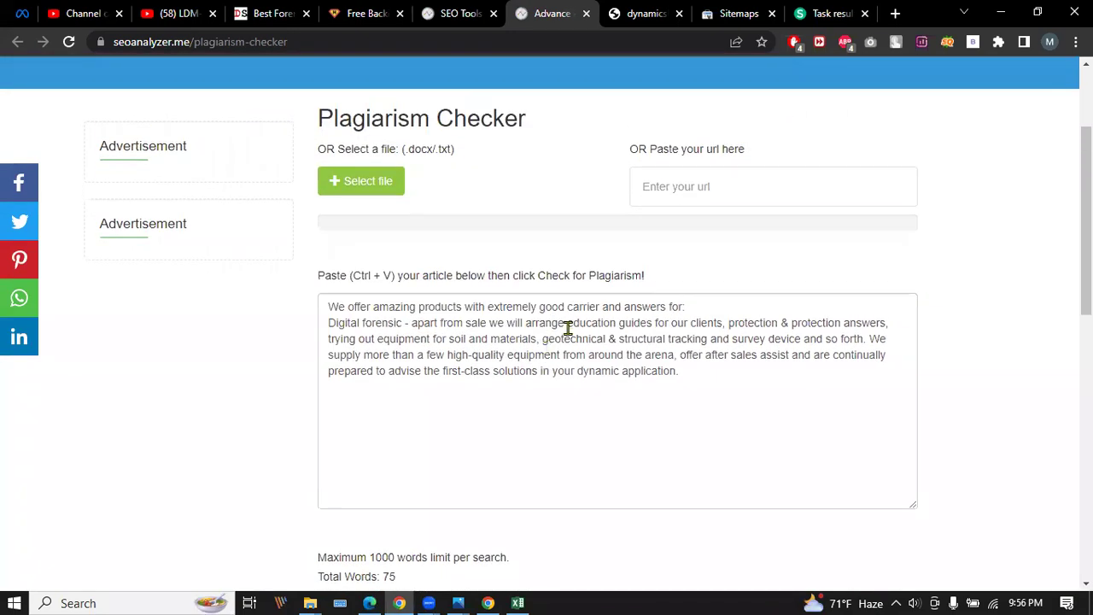
left_click(533, 338)
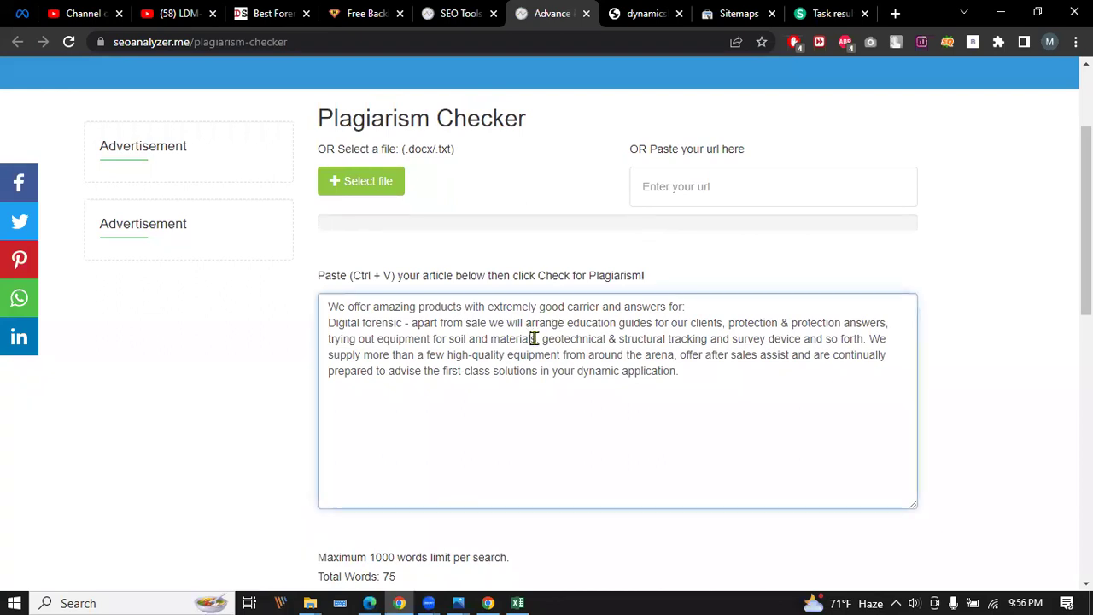
scroll(546, 312, "up", 2)
scroll(554, 309, "down", 7)
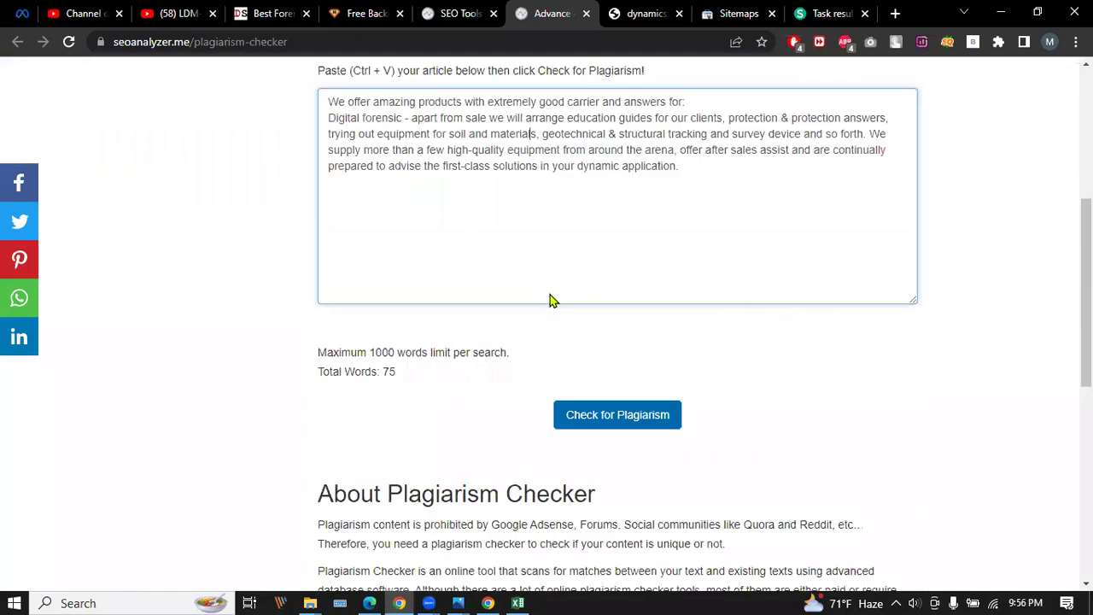
scroll(561, 293, "down", 4)
scroll(561, 301, "up", 5)
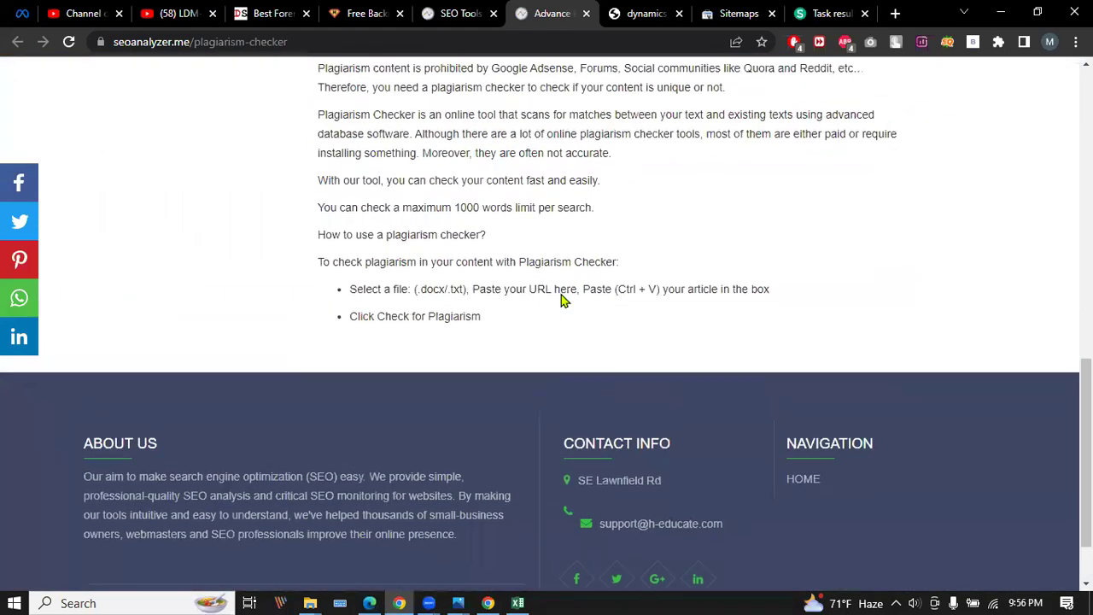
left_click(605, 280)
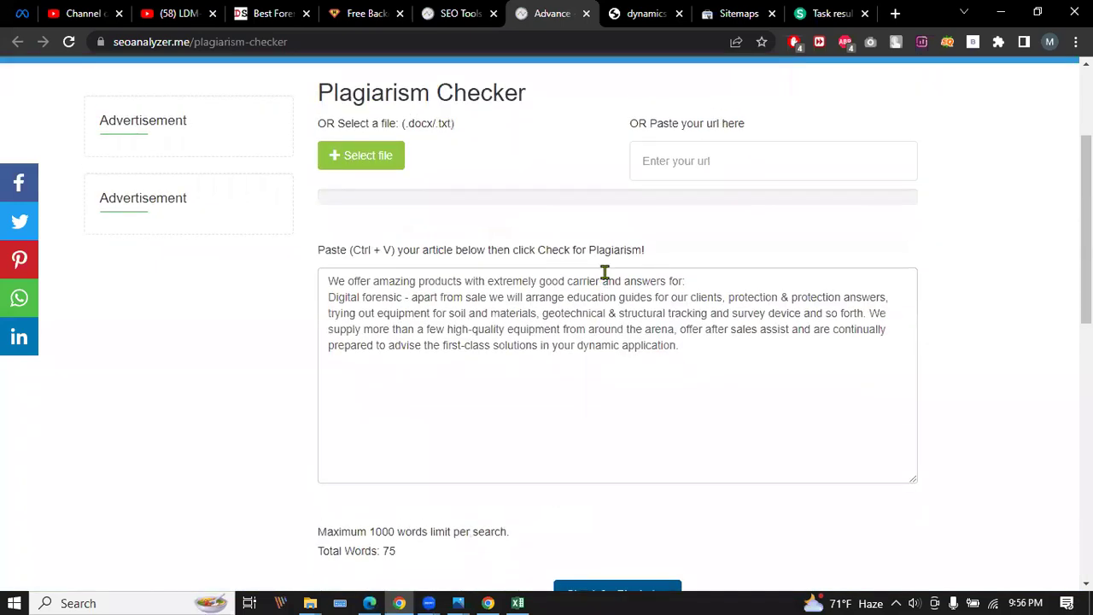
left_click(68, 41)
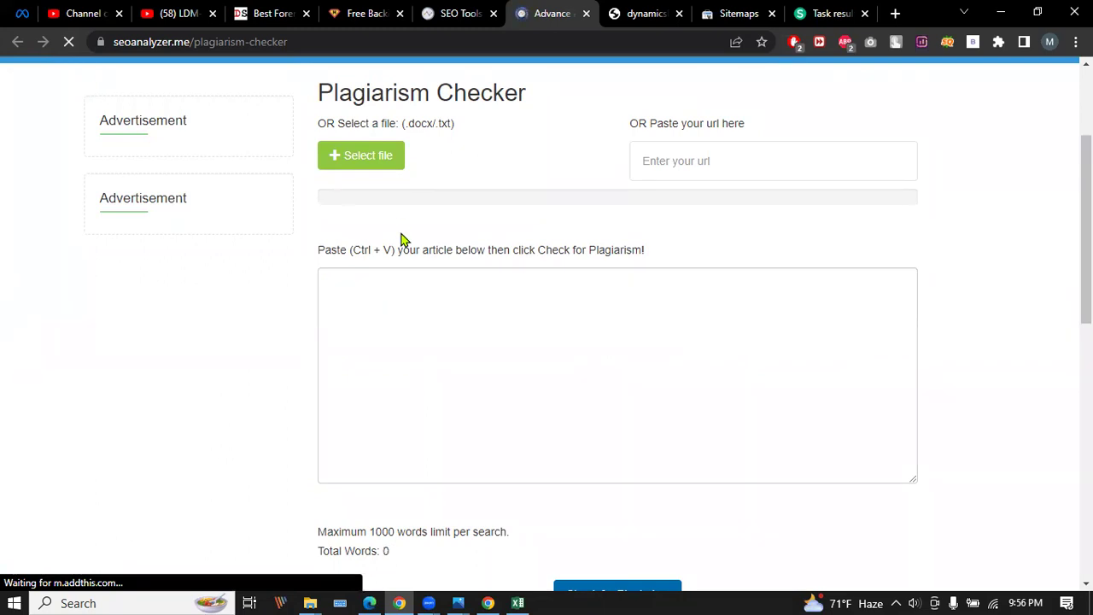
left_click(355, 282)
key("ctrl+v")
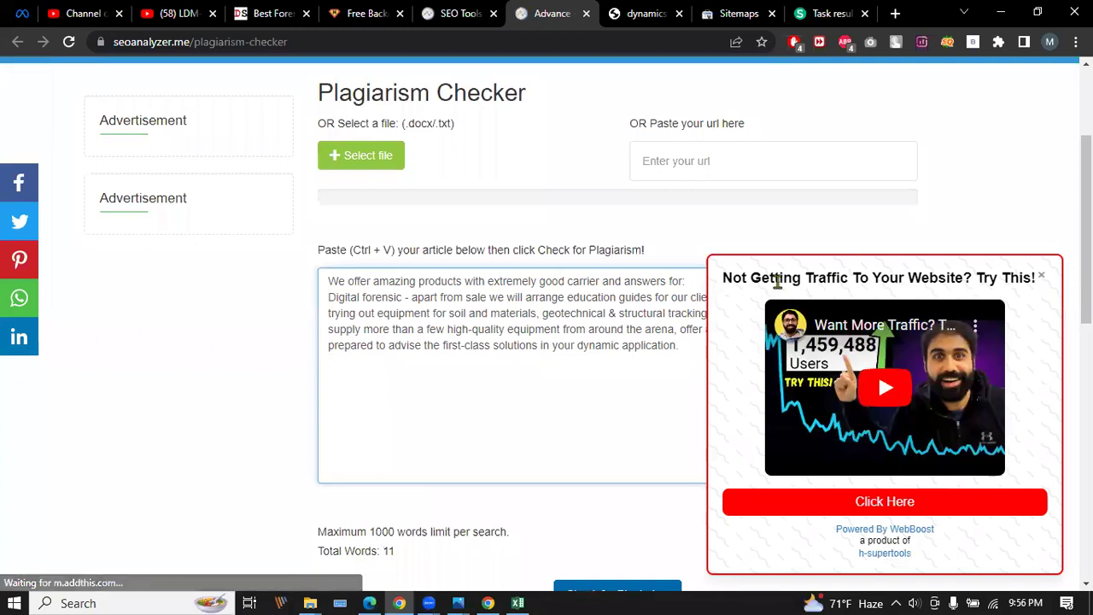
left_click(1041, 276)
scroll(429, 361, "down", 4)
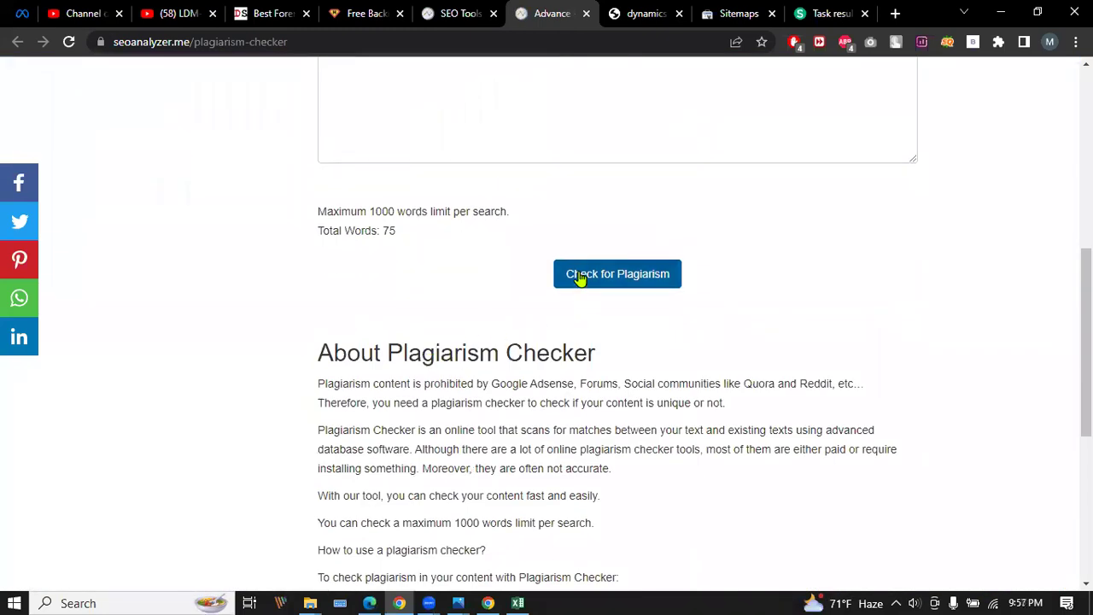
scroll(580, 278, "up", 3)
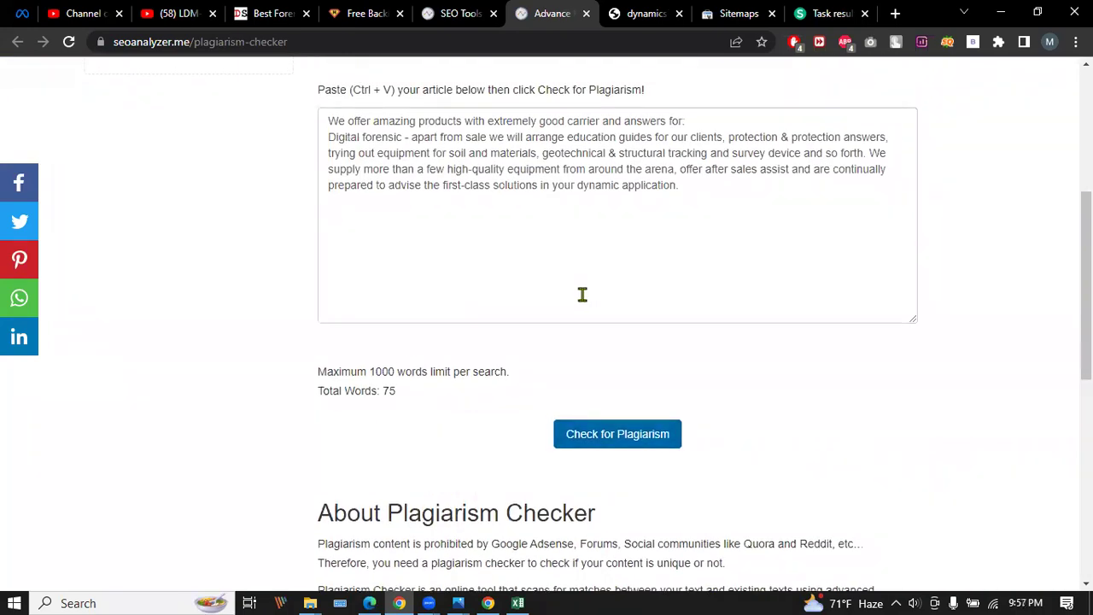
scroll(581, 295, "up", 1)
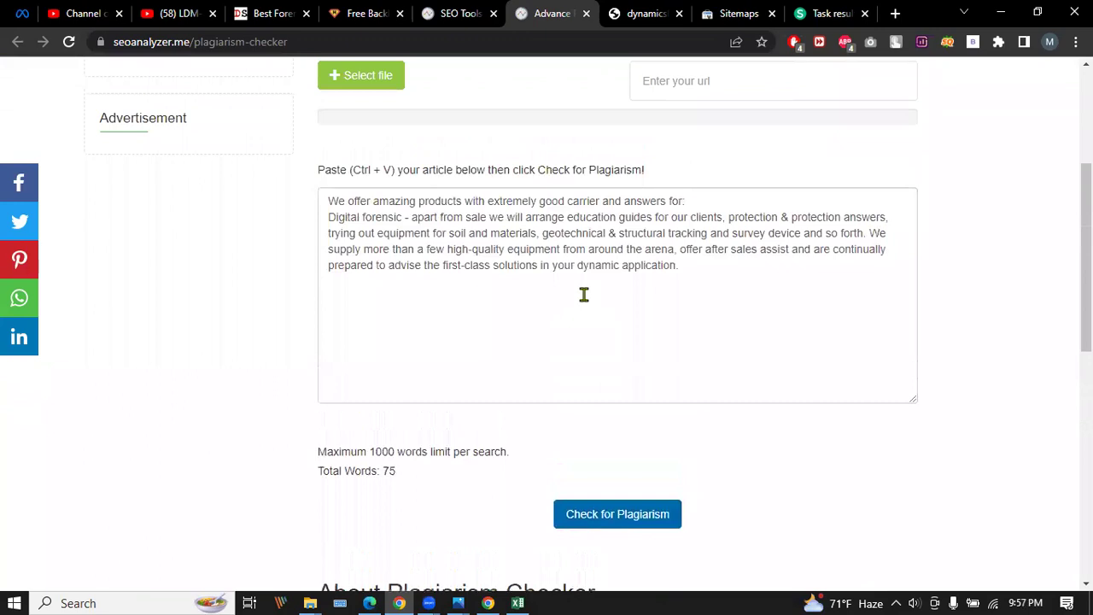
scroll(584, 294, "up", 1)
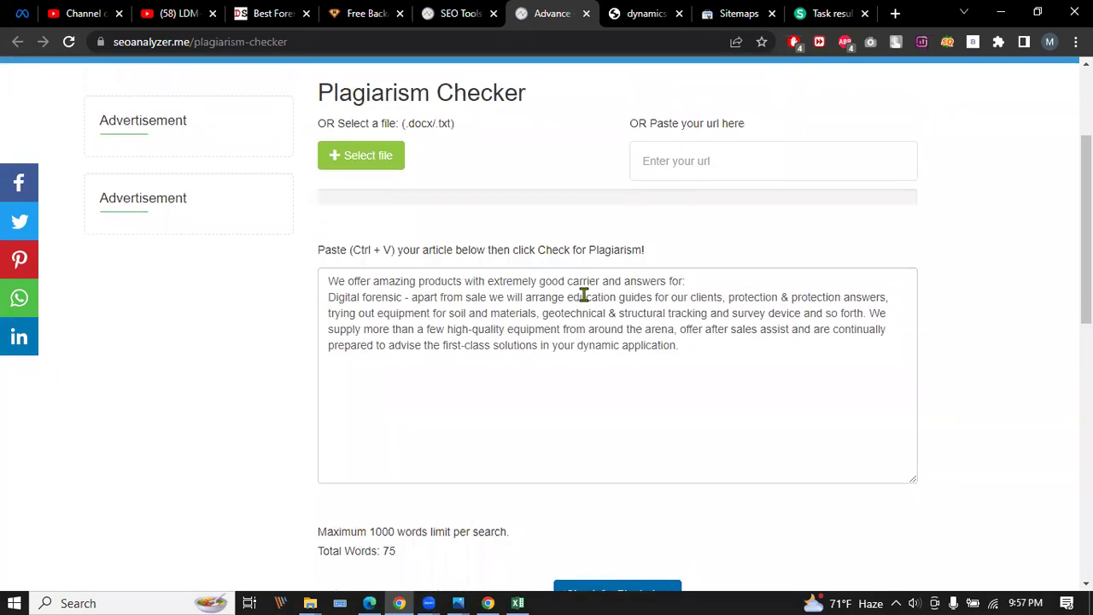
Cancel the file chooser and run Check for Plagiarism on the pasted 75-word paragraph.
left_click(387, 158)
left_click(717, 144)
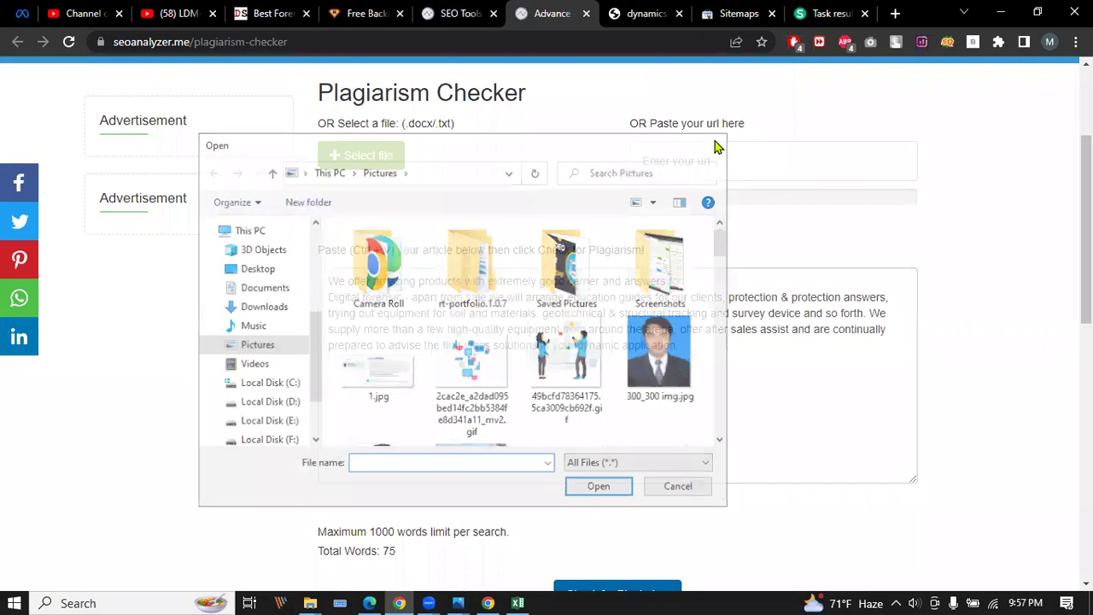
scroll(495, 354, "down", 2)
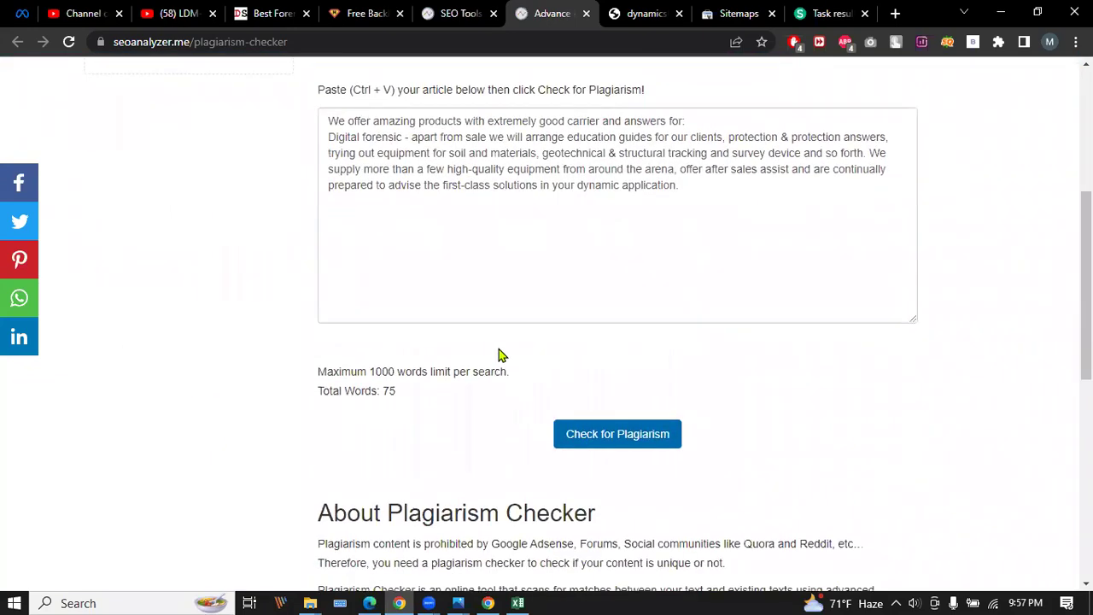
scroll(641, 190, "down", 4)
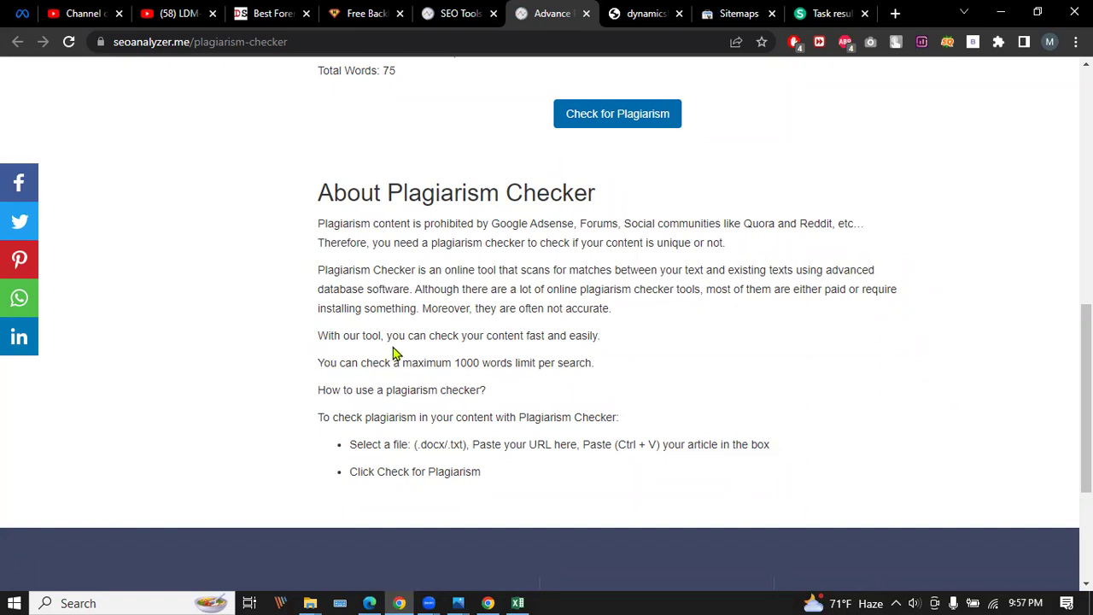
scroll(511, 421, "up", 3)
scroll(510, 421, "up", 2)
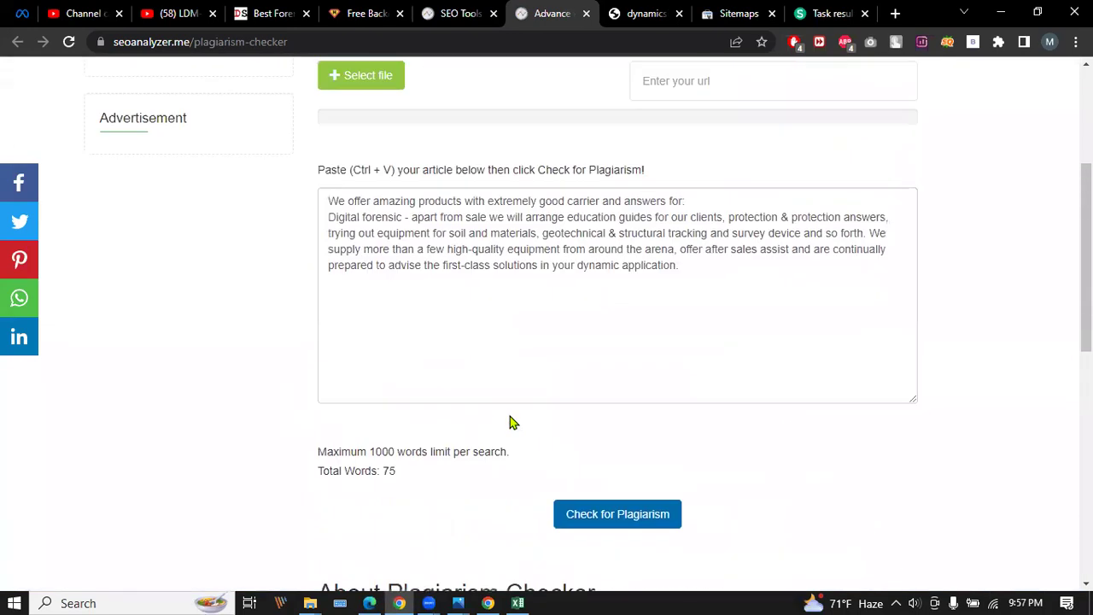
scroll(510, 416, "up", 2)
scroll(508, 410, "down", 2)
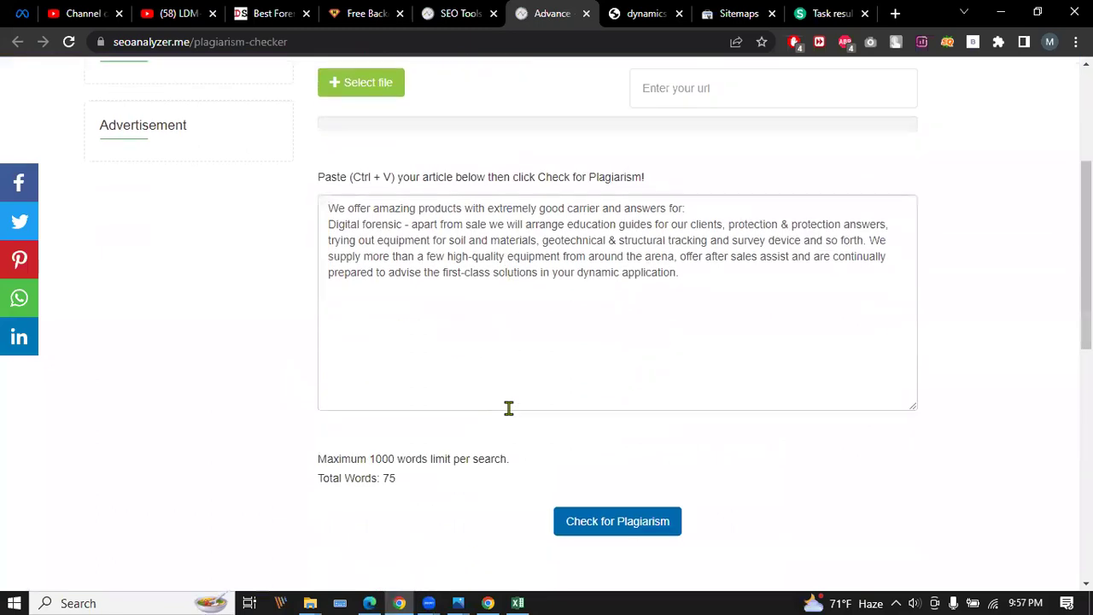
scroll(508, 407, "up", 1)
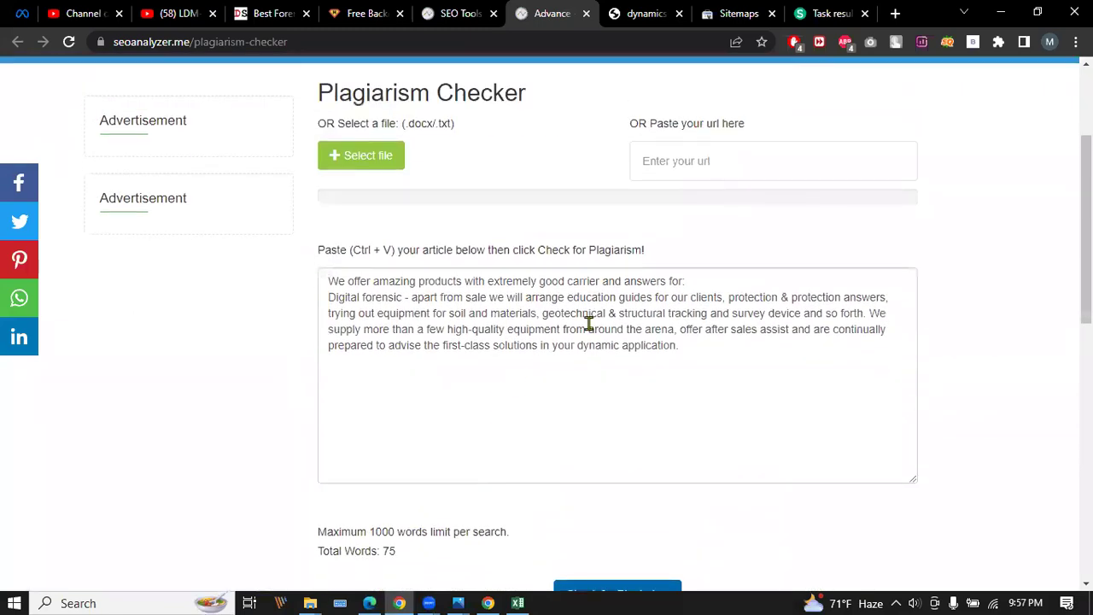
left_click(704, 162)
scroll(526, 296, "down", 3)
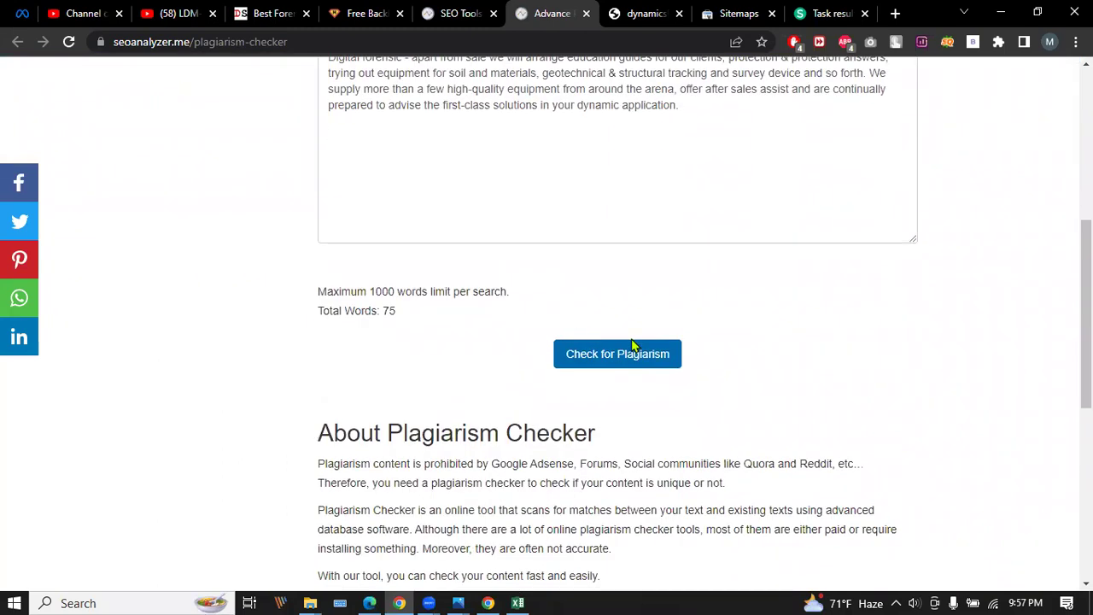
left_click(634, 352)
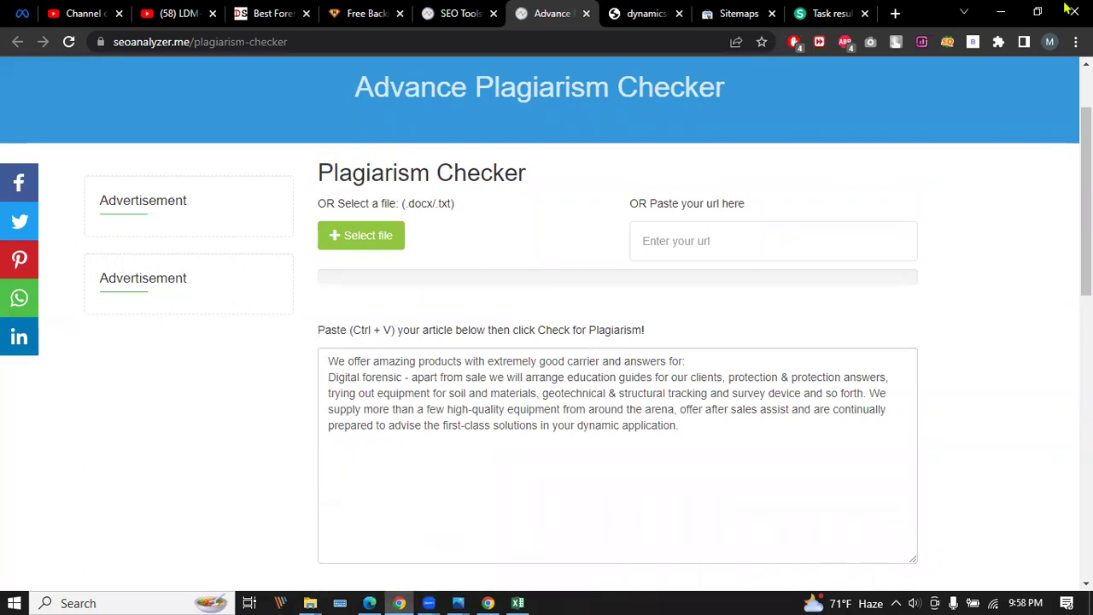
Minimize the browser and file windows and close the image properties dialog and photo viewer.
left_click(1000, 12)
left_click(1001, 12)
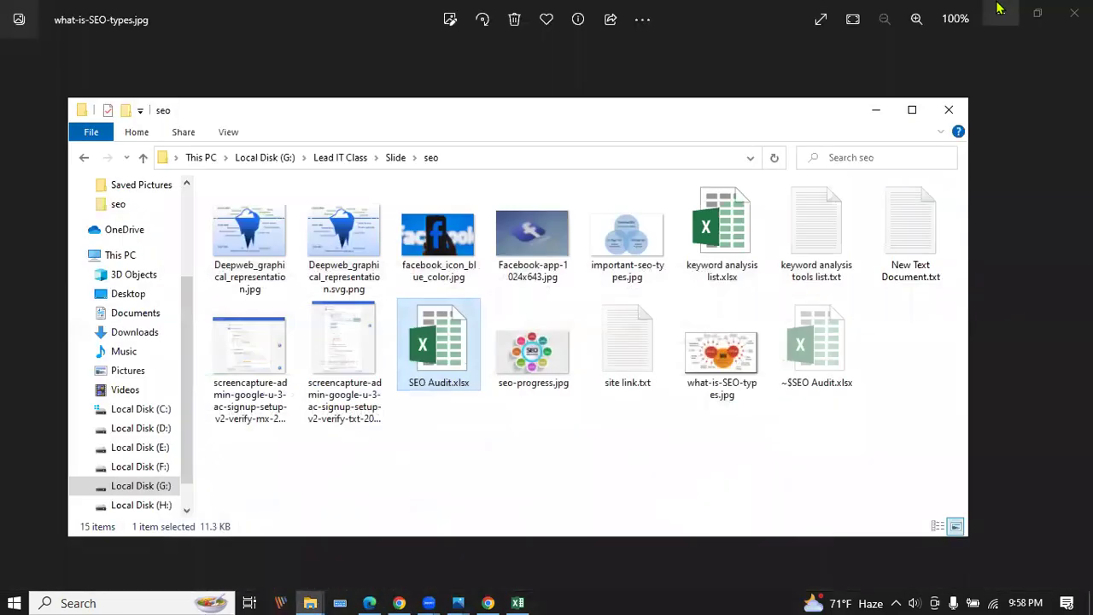
left_click(875, 110)
left_click(728, 120)
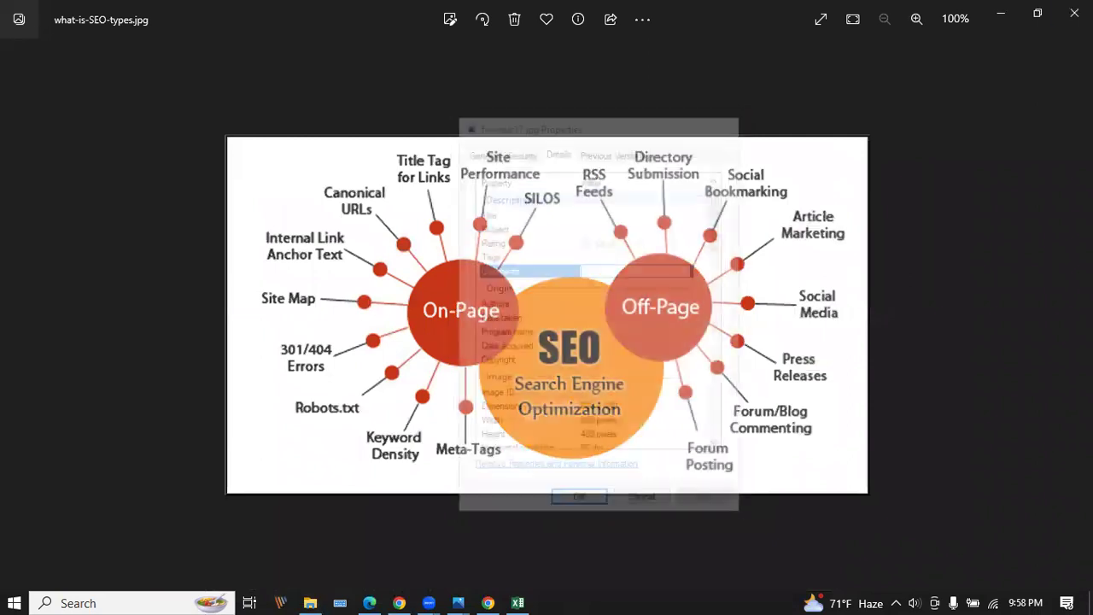
left_click(1037, 13)
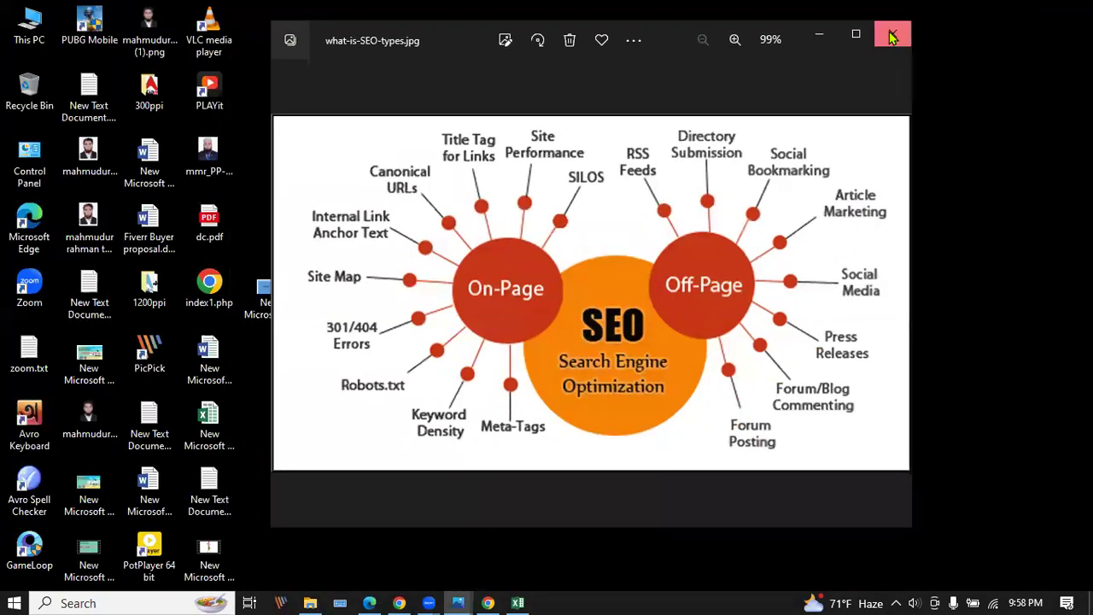
left_click(892, 36)
Create a new text document on the desktop with the default name.
right_click(266, 346)
mouse_move(310, 495)
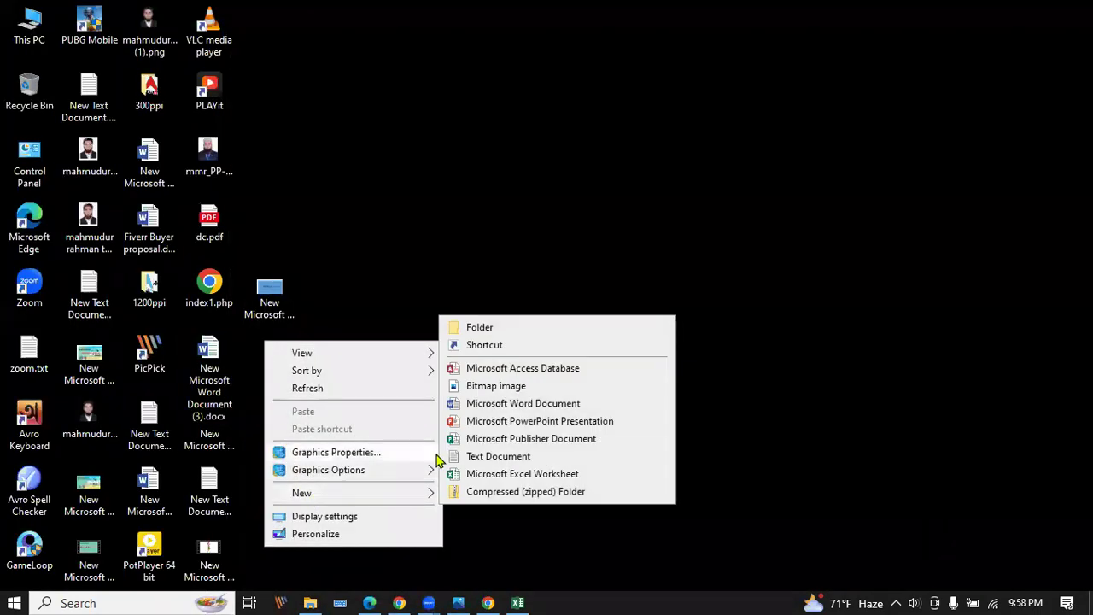
left_click(490, 455)
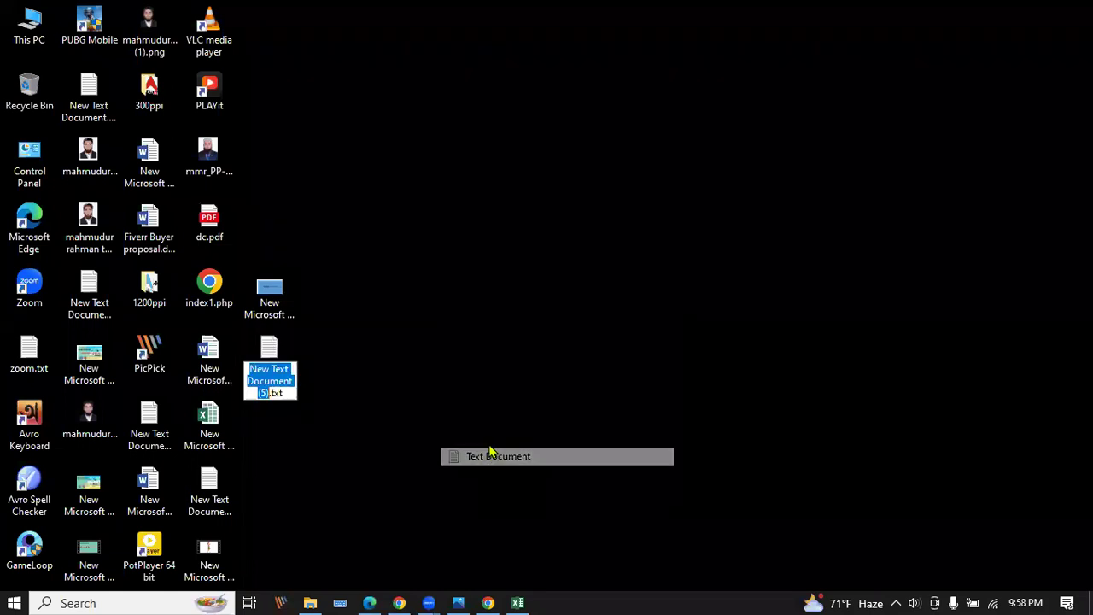
key("Return")
Paste the article into New Text Document (5).txt, save it, and return to the checker's file picker.
double_click(275, 355)
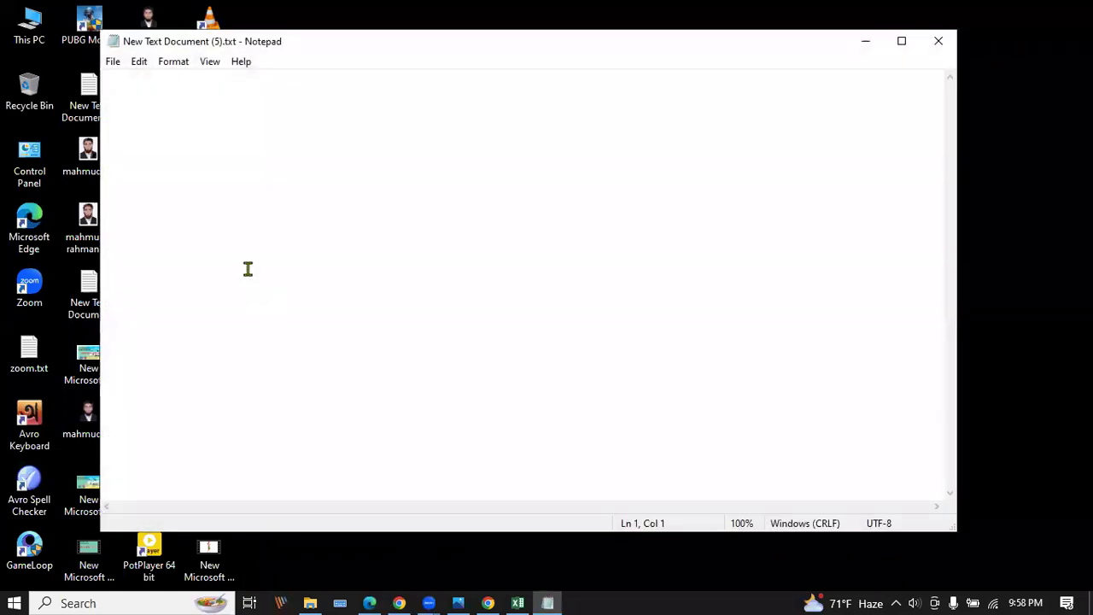
key("ctrl+v")
left_click(112, 62)
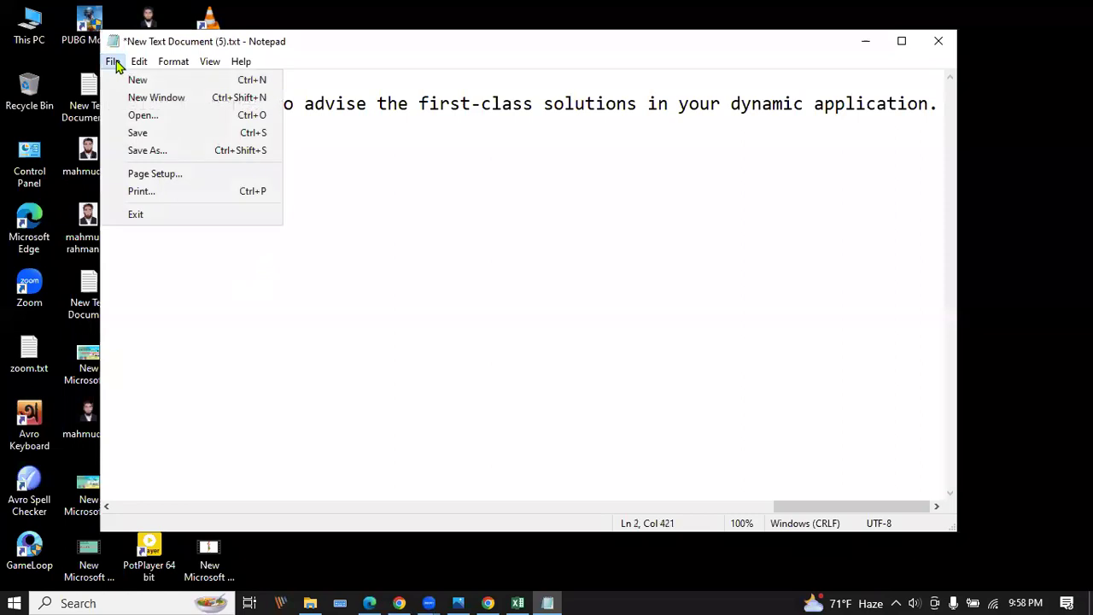
left_click(145, 134)
left_click(939, 42)
left_click(399, 603)
left_click(378, 236)
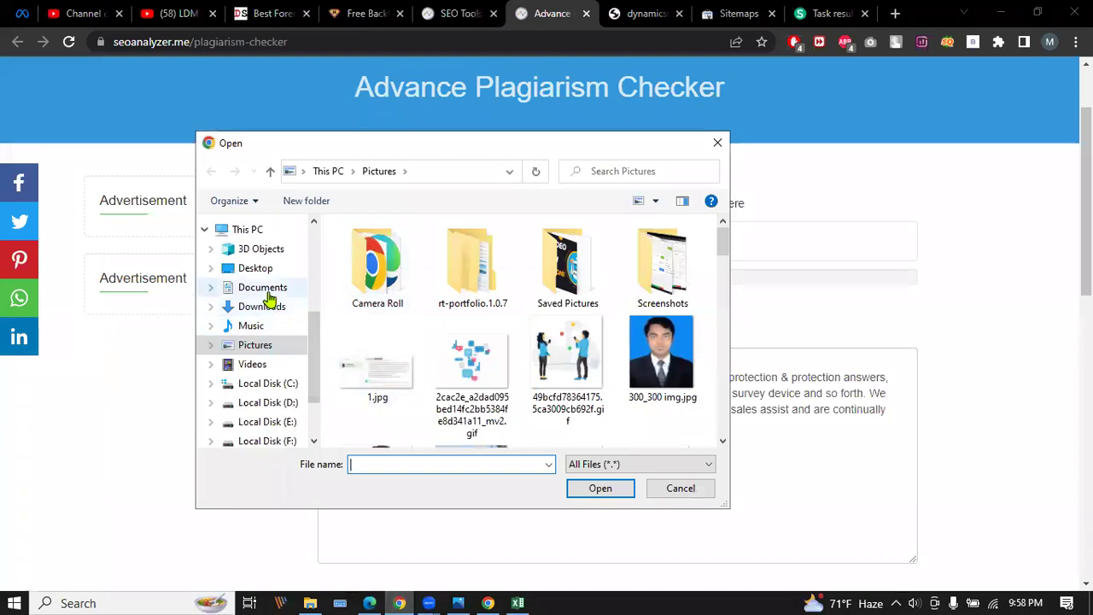
Choose New Text Document (5).txt from the Desktop folder as the file to upload.
left_click(268, 305)
scroll(465, 339, "down", 10)
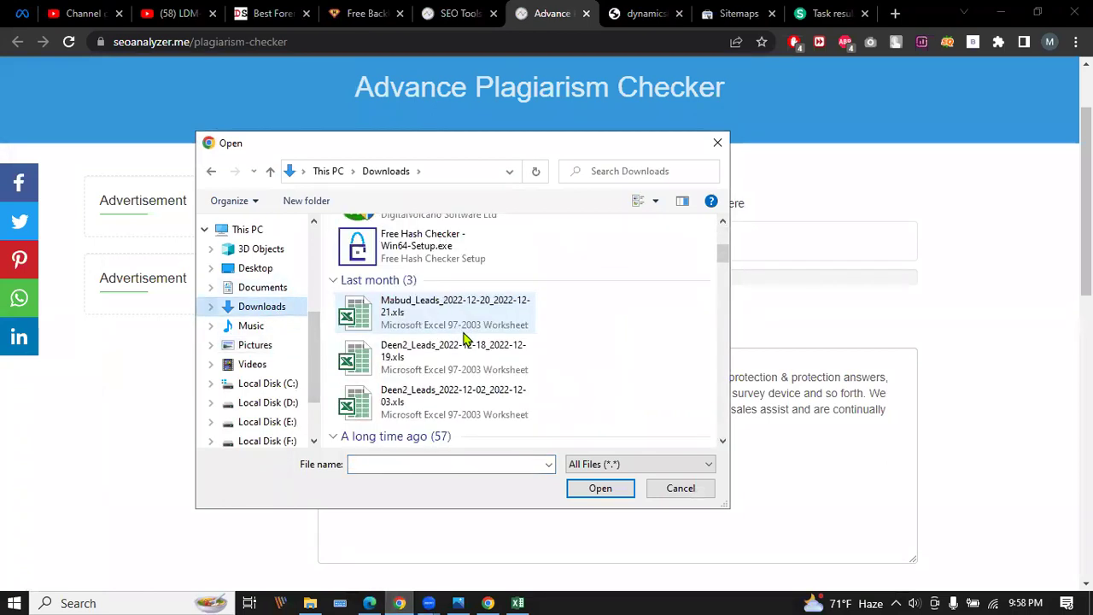
scroll(466, 339, "down", 5)
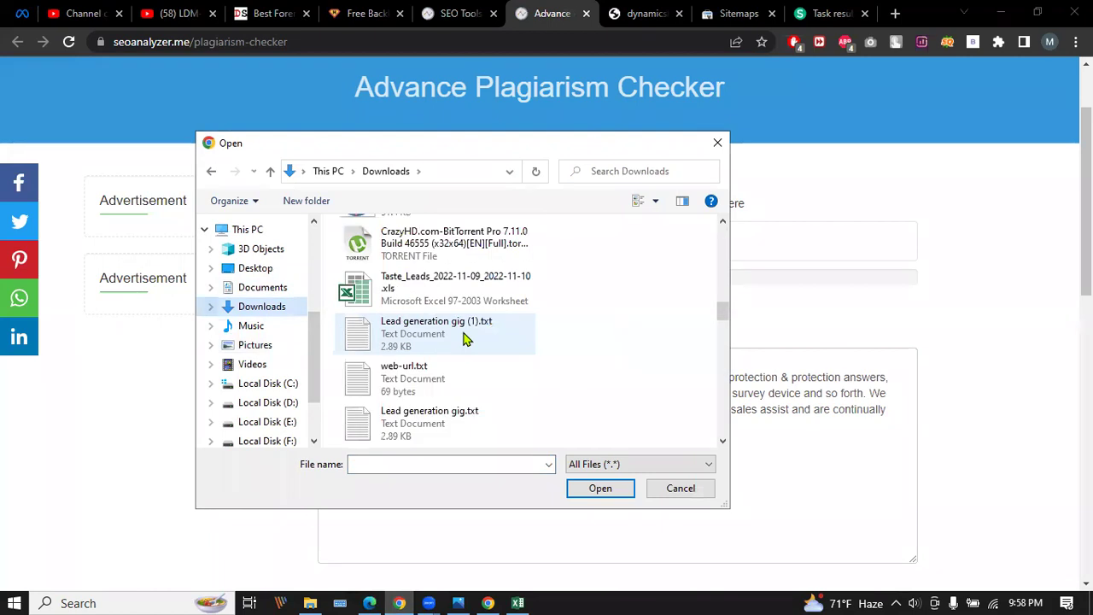
scroll(465, 339, "down", 8)
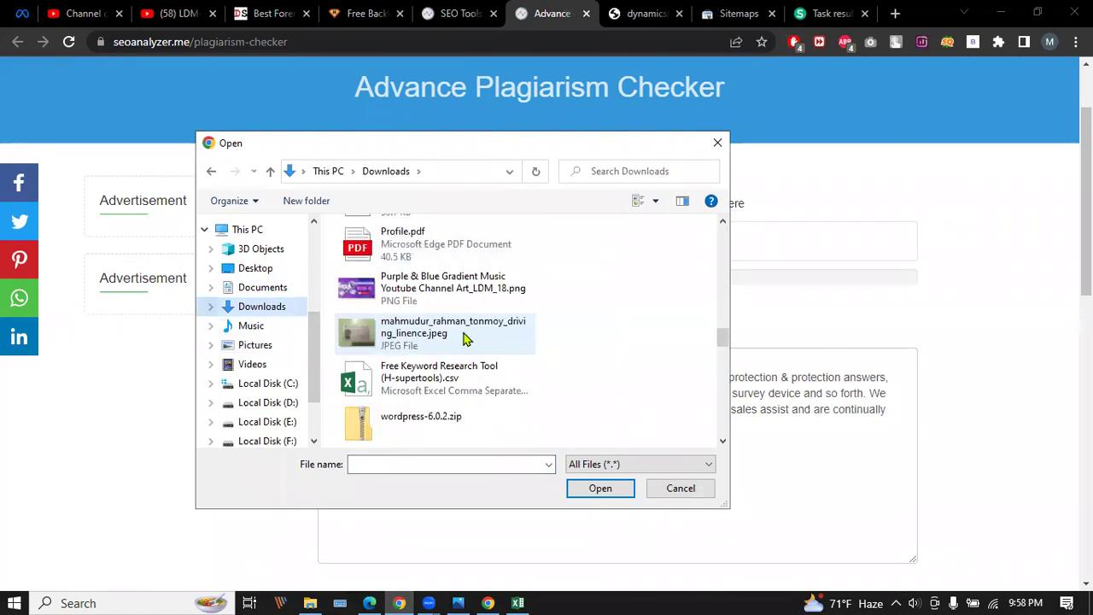
scroll(465, 339, "down", 3)
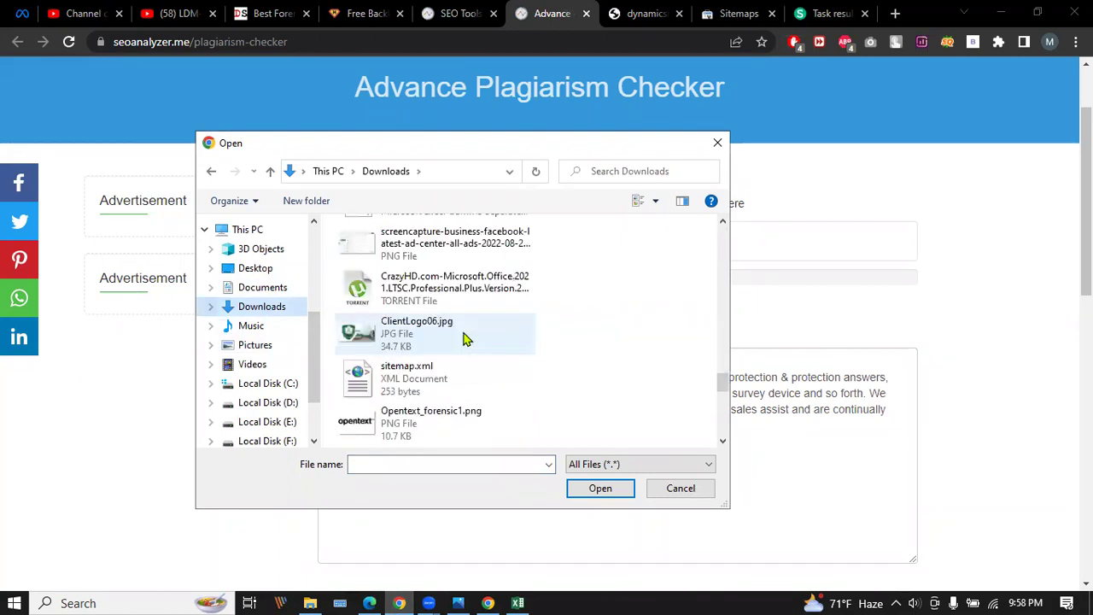
scroll(465, 339, "down", 6)
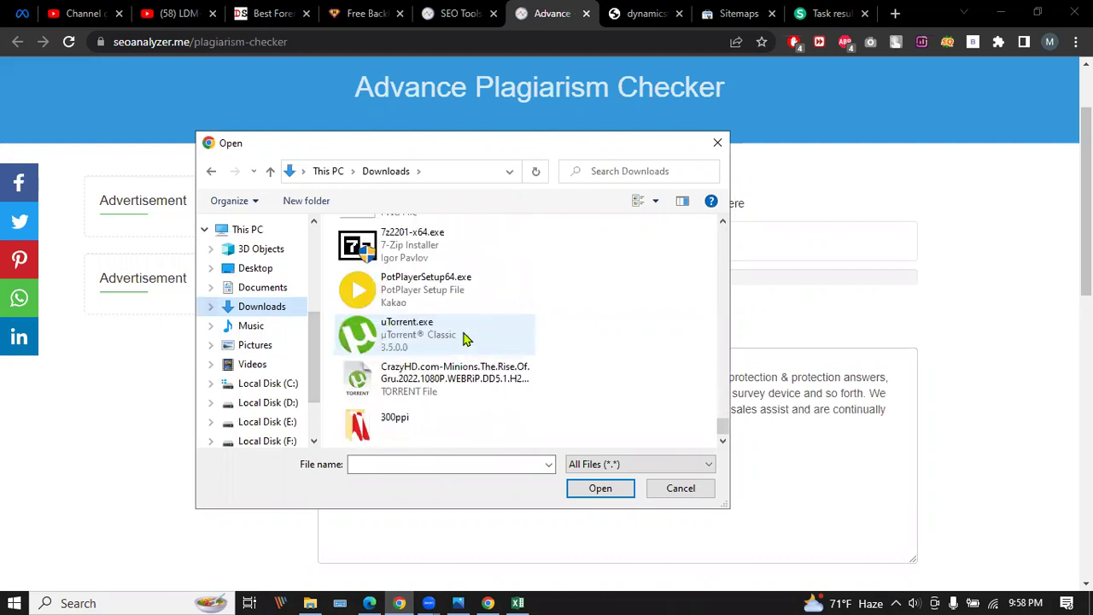
scroll(466, 339, "up", 5)
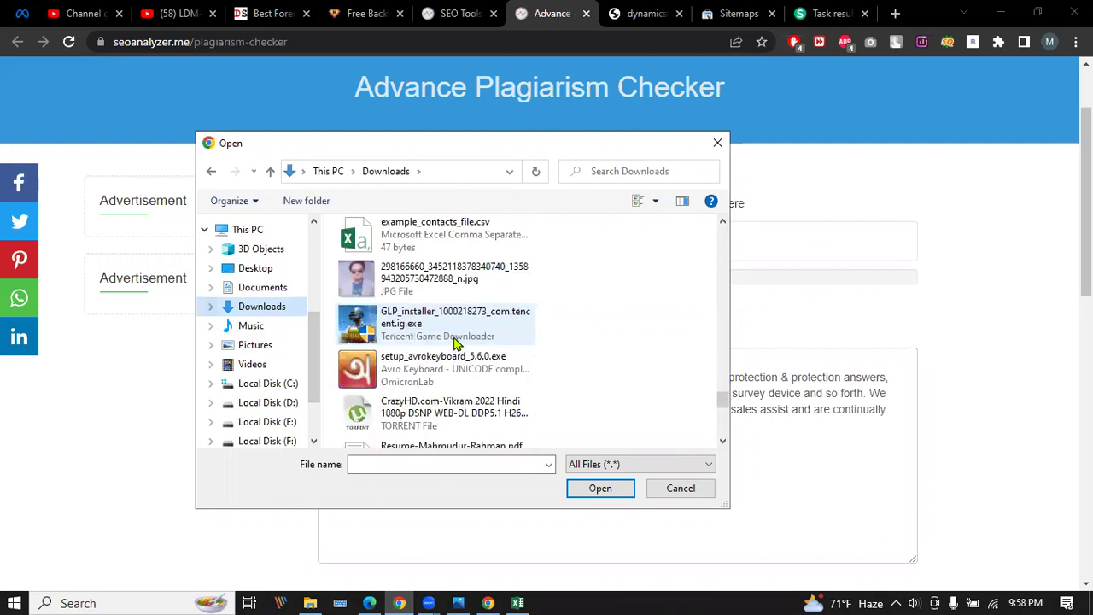
left_click(256, 269)
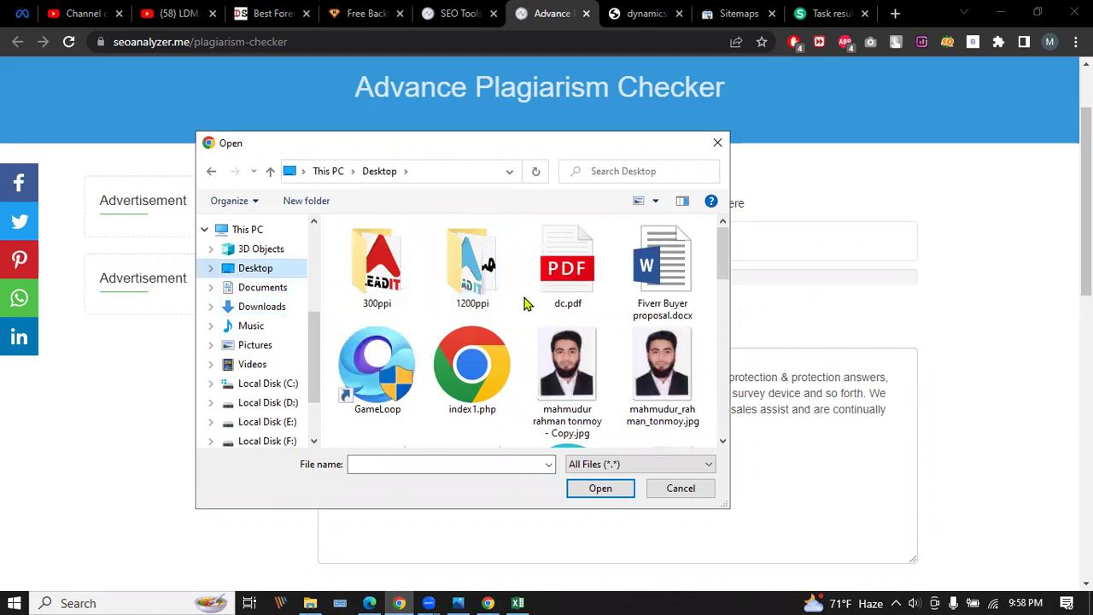
scroll(609, 287, "down", 5)
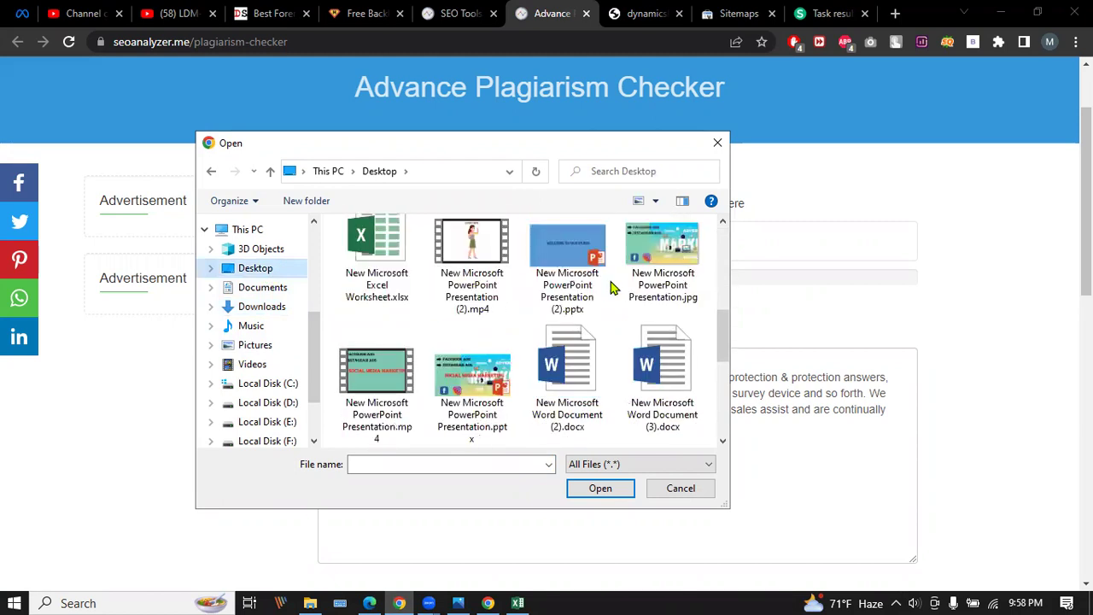
scroll(611, 288, "down", 2)
scroll(610, 287, "down", 2)
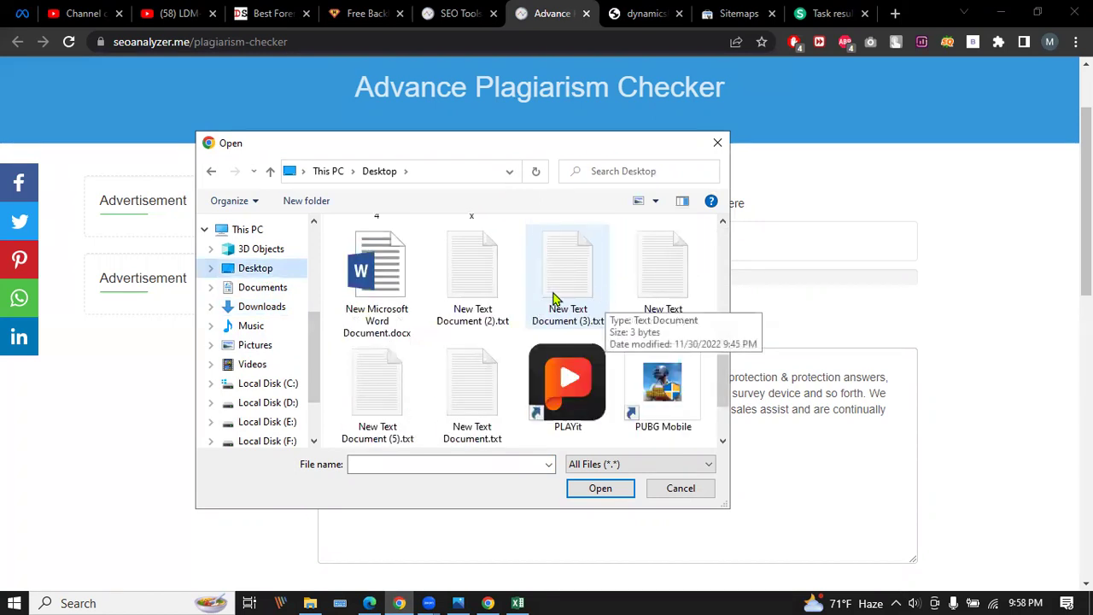
left_click(395, 403)
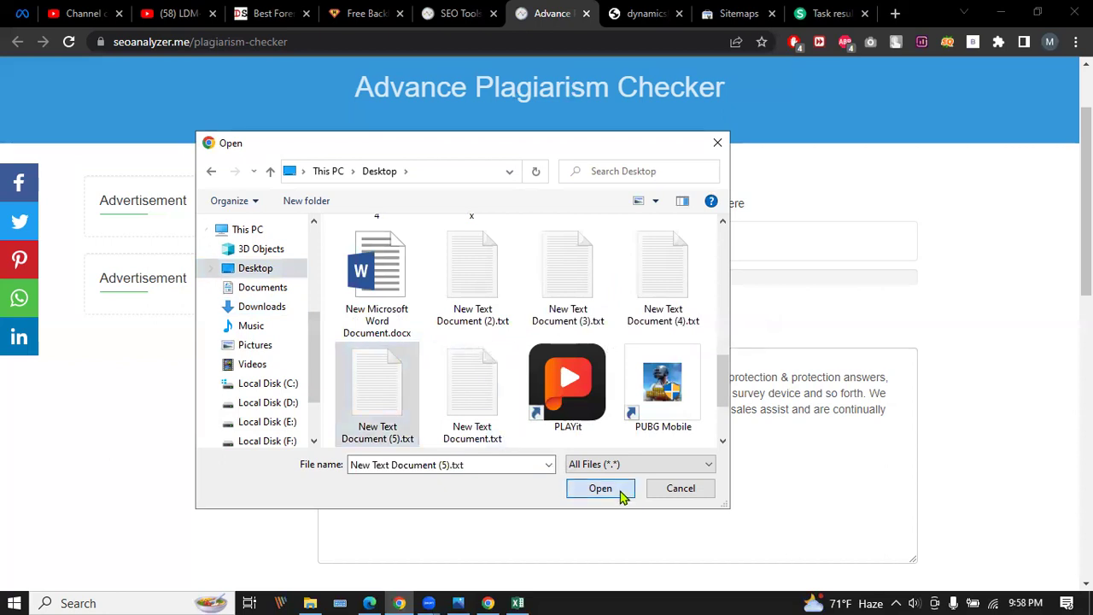
left_click(623, 494)
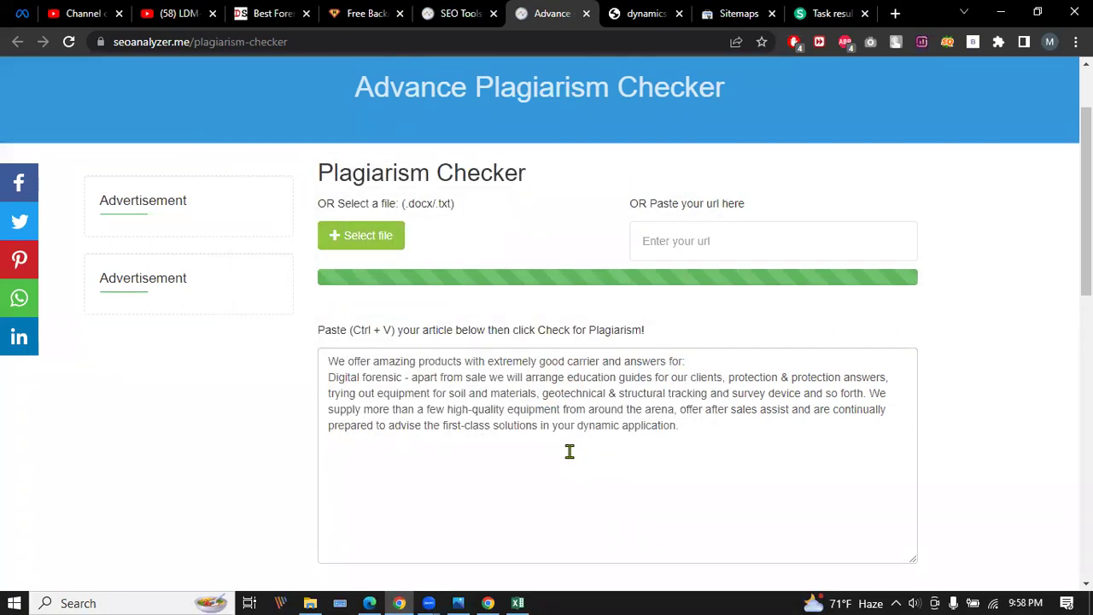
Run the plagiarism check on the 75-word digital forensic paragraph and look over the result page.
scroll(536, 388, "down", 2)
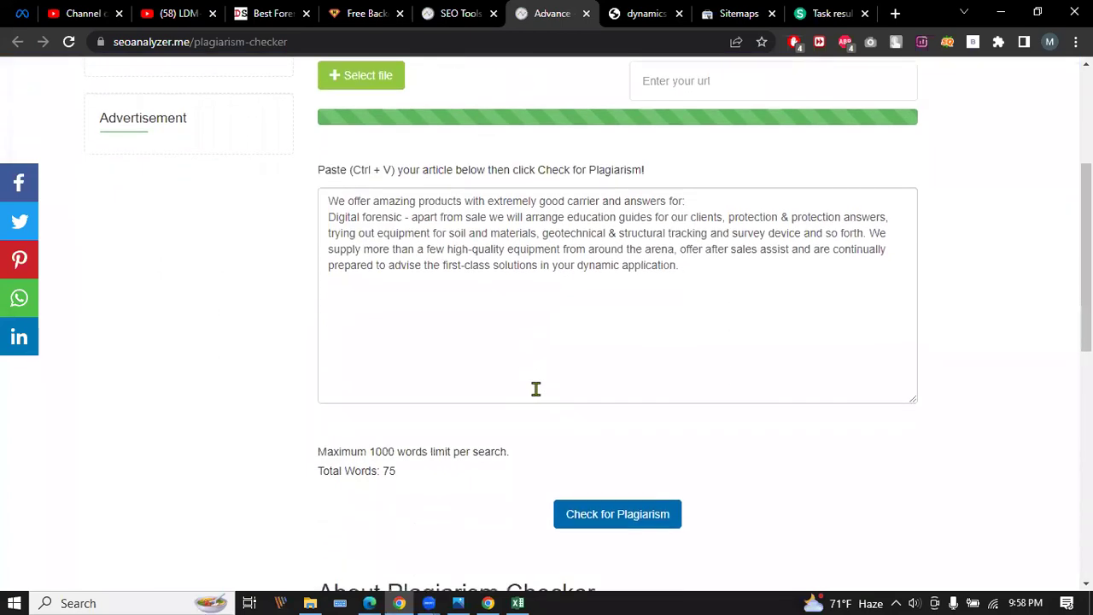
scroll(536, 388, "up", 1)
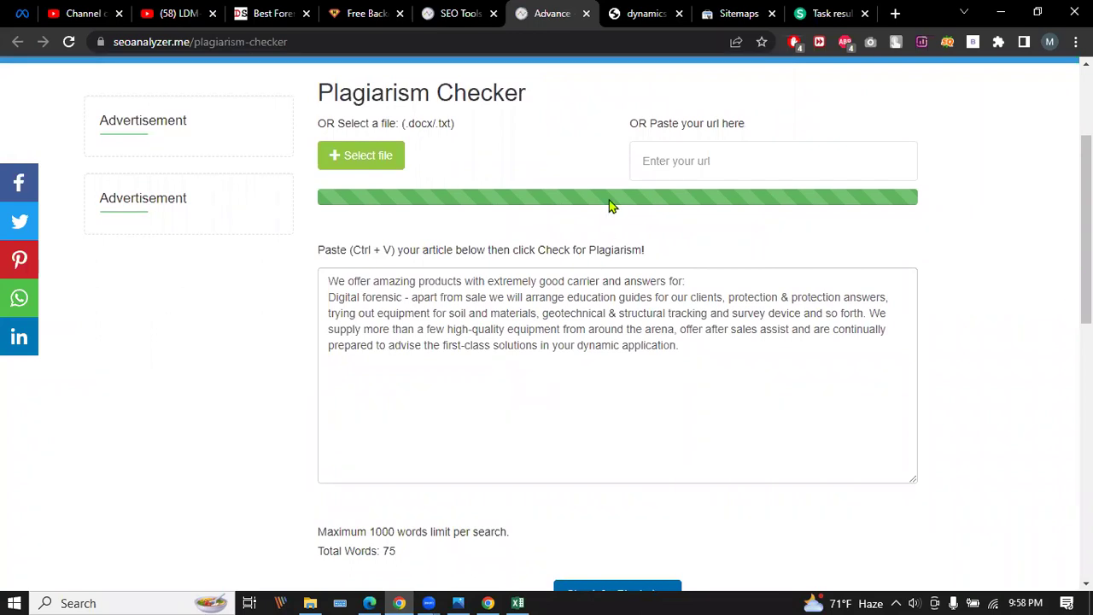
scroll(649, 259, "down", 2)
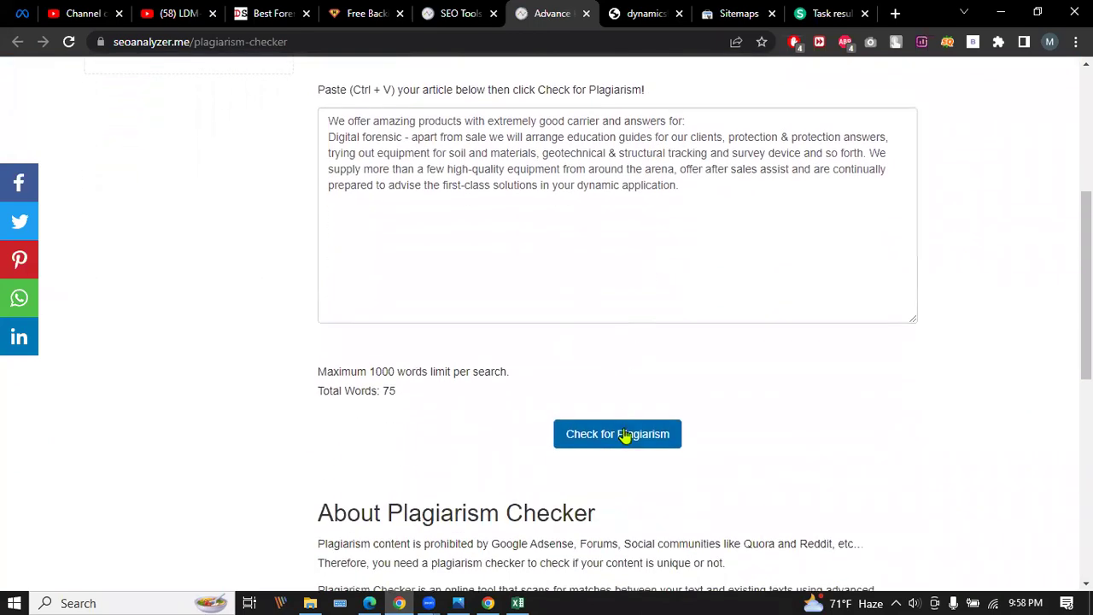
left_click(624, 435)
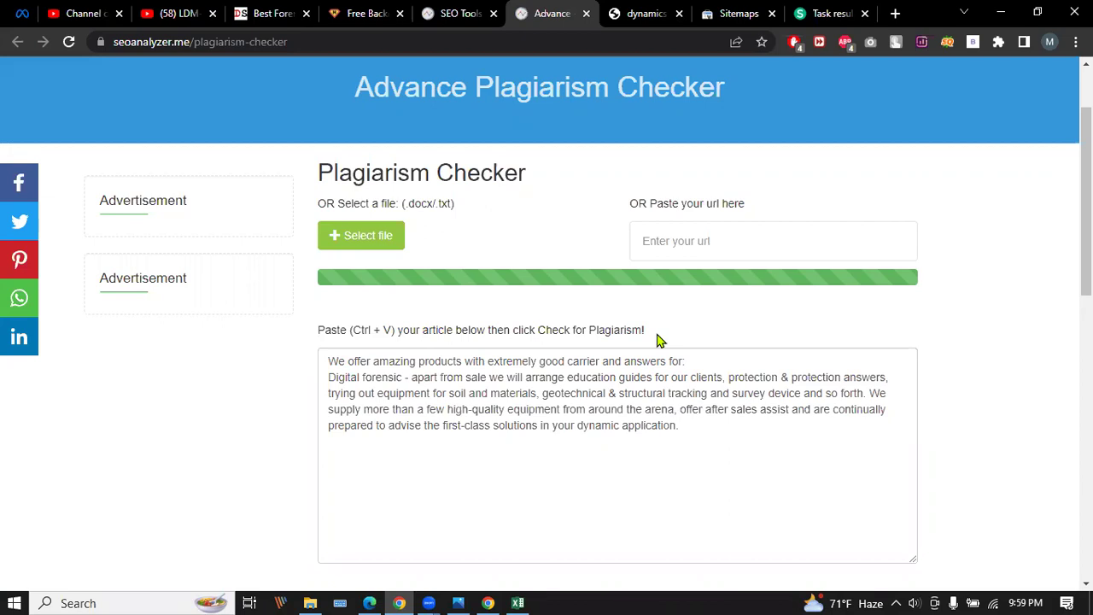
scroll(656, 341, "up", 1)
scroll(657, 341, "down", 4)
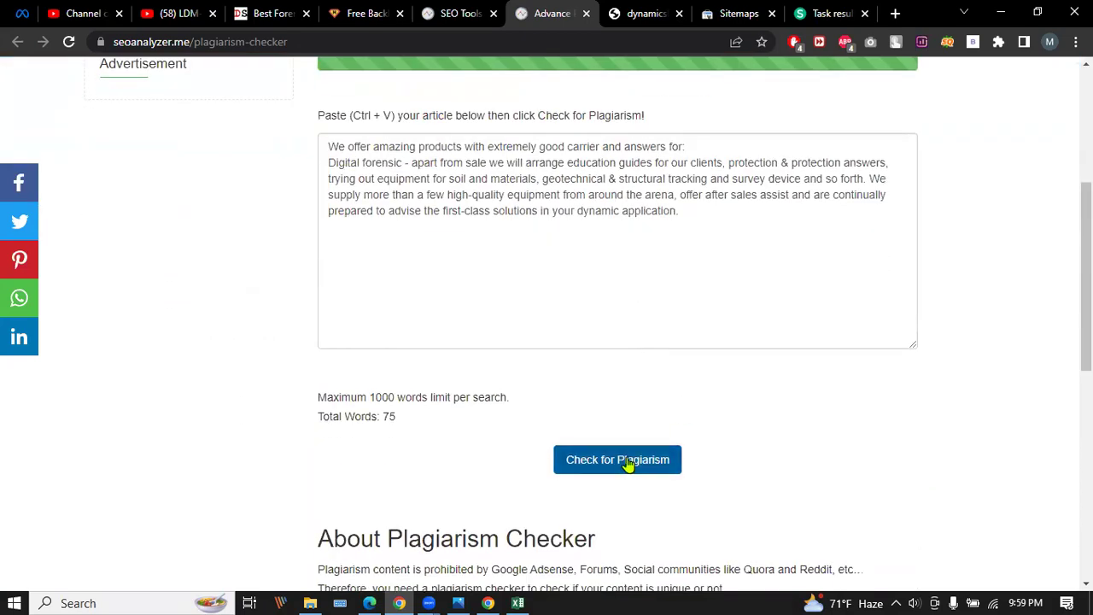
scroll(580, 390, "down", 5)
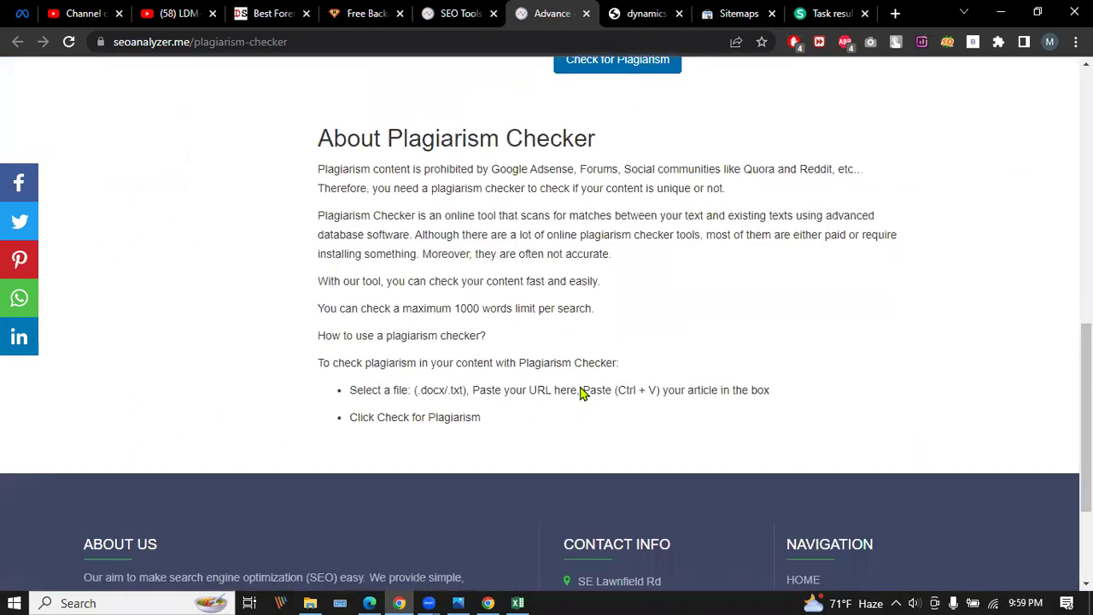
scroll(580, 390, "up", 5)
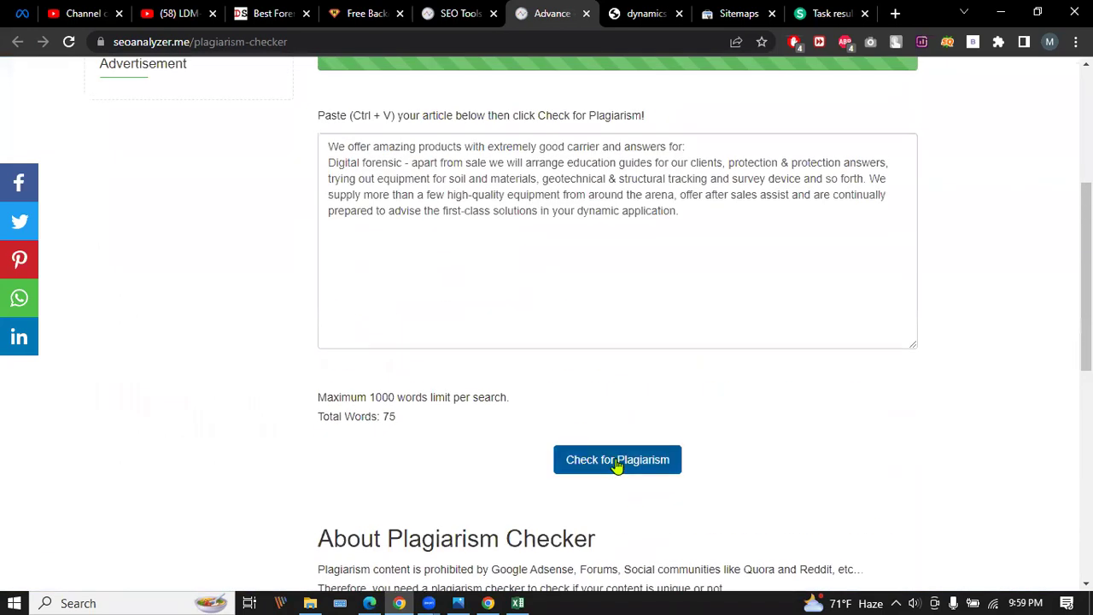
scroll(615, 427, "up", 1)
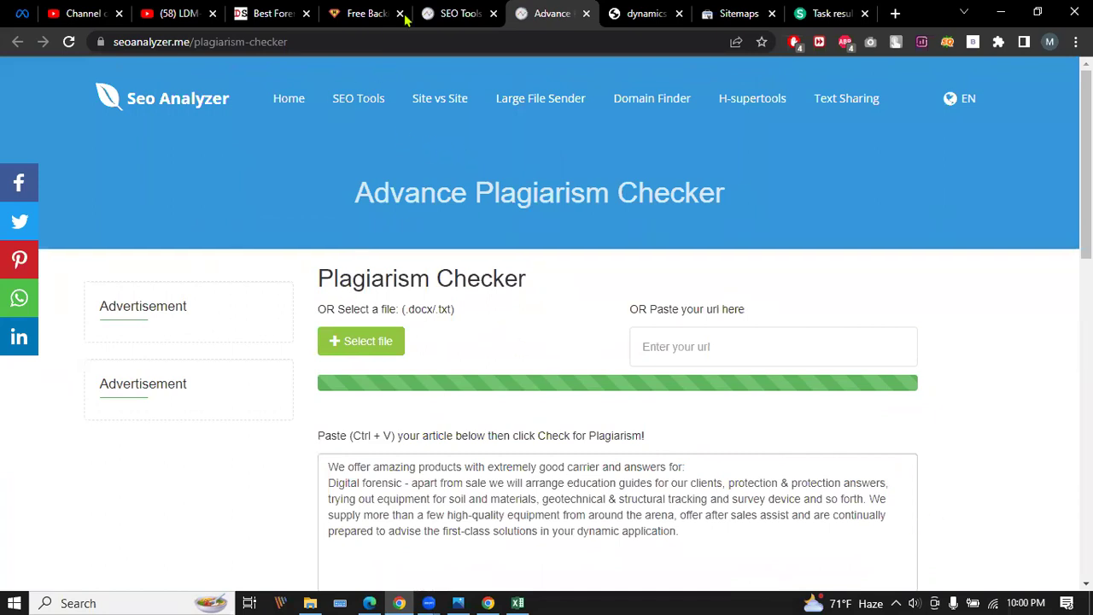
Open the Robots.txt Generator, keep all robots allowed, and set Crawl-Delay to 10 seconds.
left_click(459, 10)
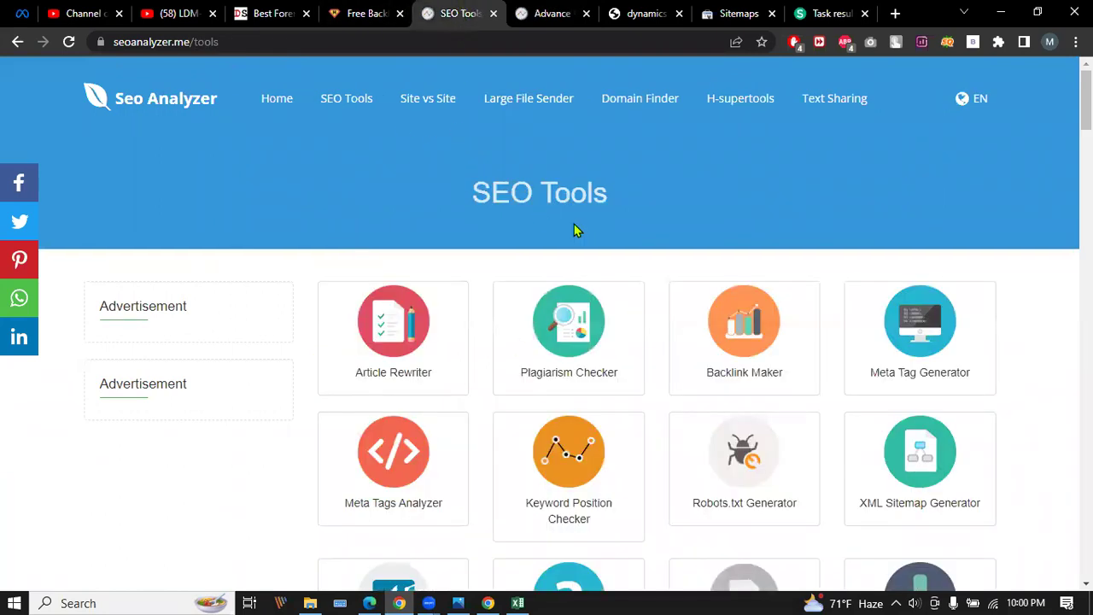
scroll(574, 225, "down", 1)
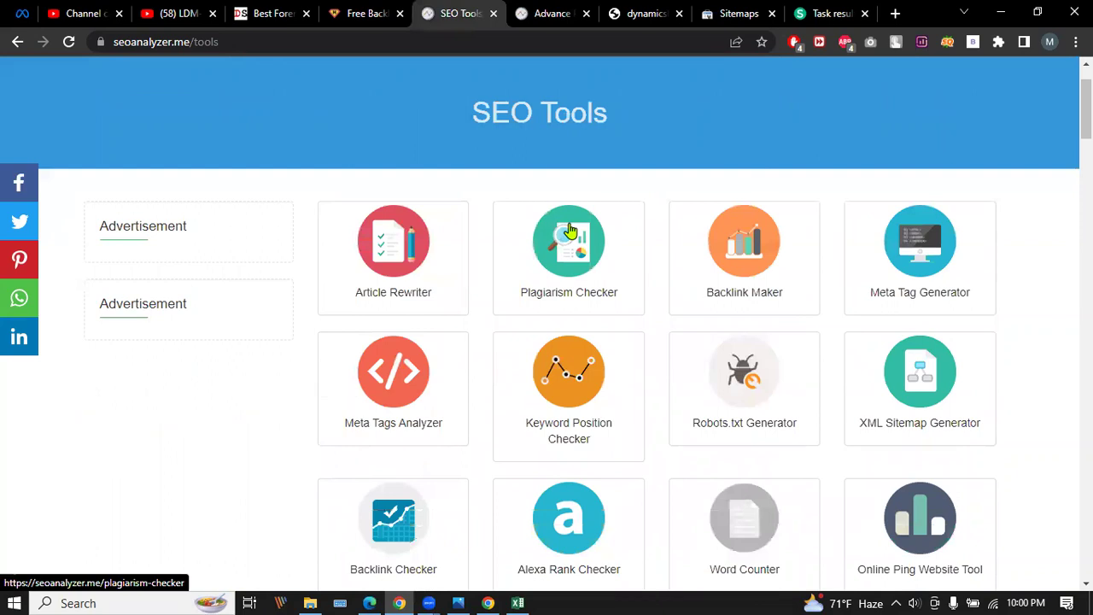
left_click(751, 372)
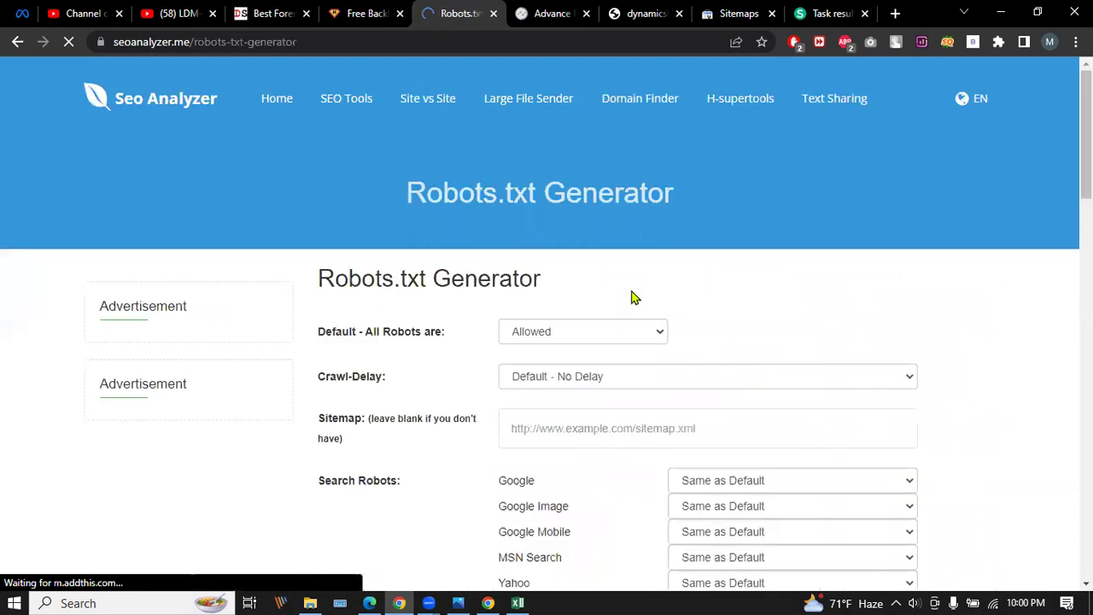
scroll(634, 297, "down", 2)
left_click(646, 174)
left_click(646, 174)
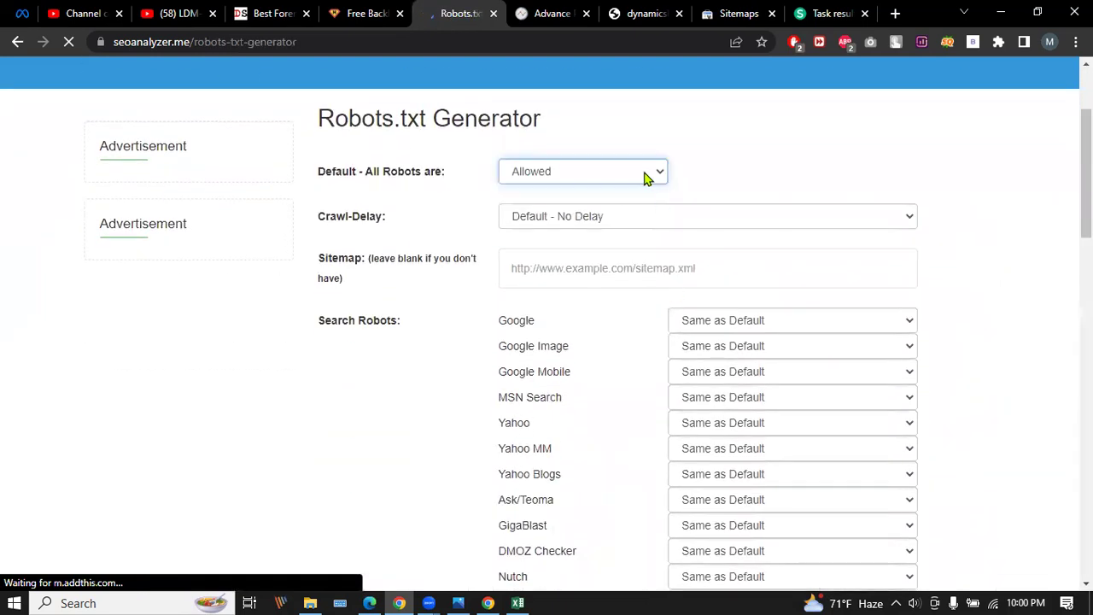
left_click(683, 220)
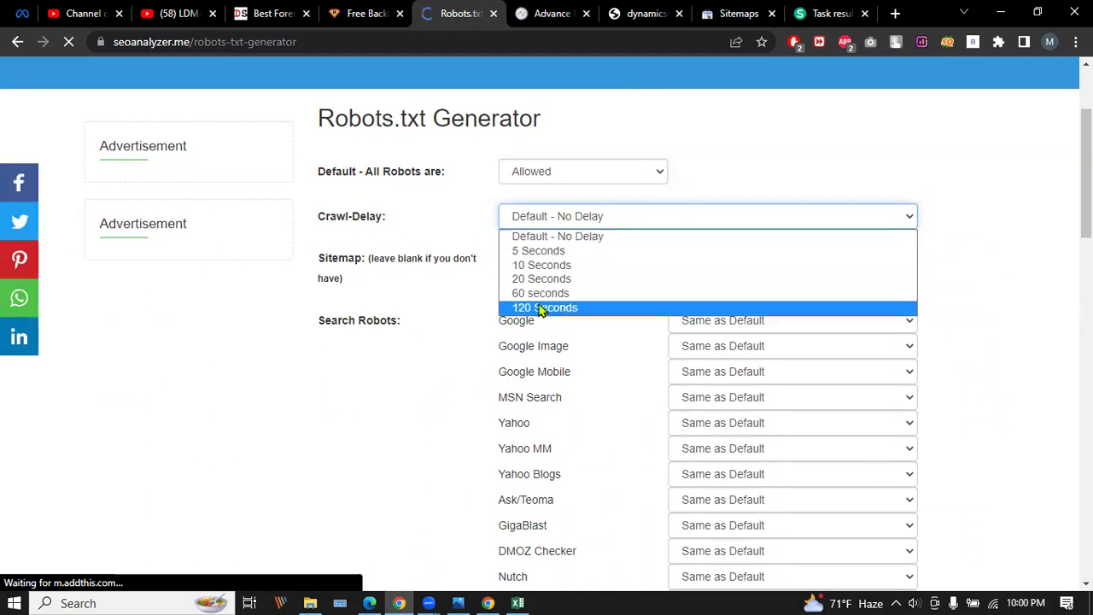
left_click(546, 265)
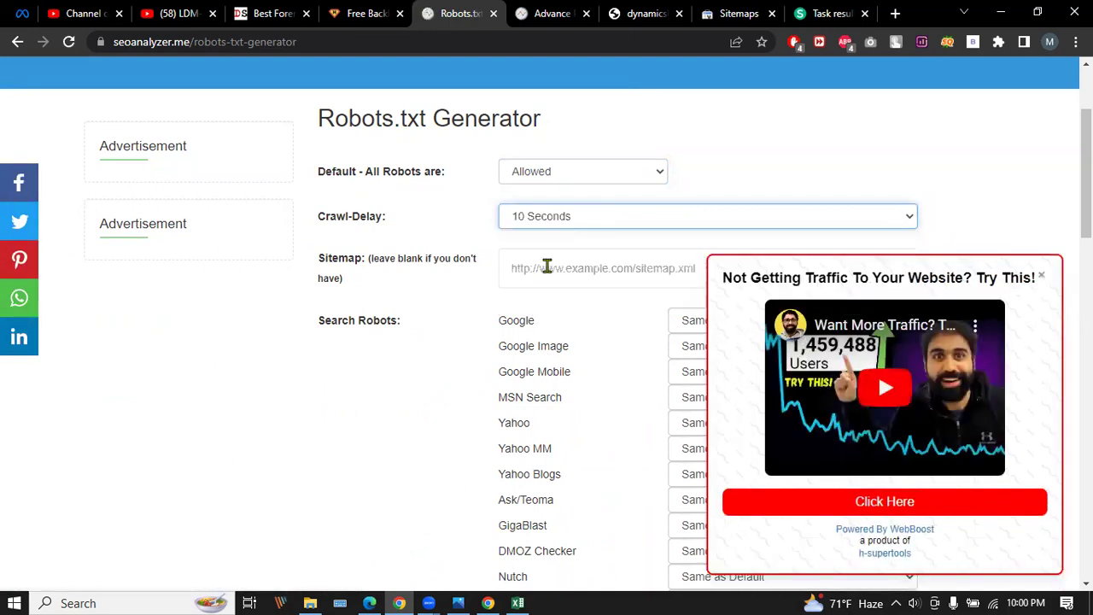
left_click(1040, 276)
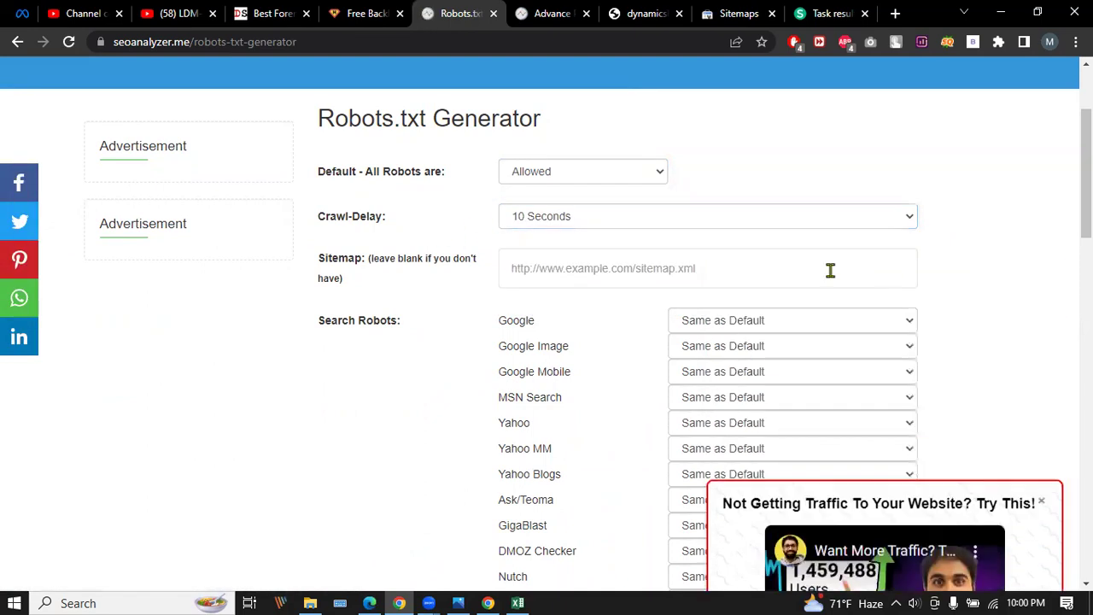
left_click(267, 10)
left_click(247, 41)
right_click(252, 41)
left_click(300, 155)
left_click(457, 13)
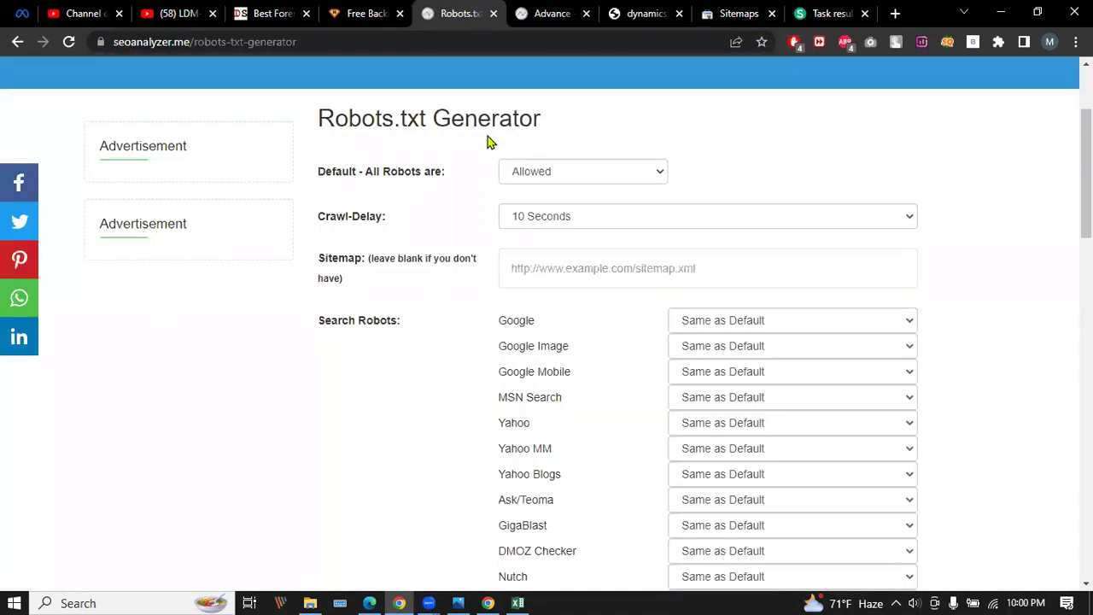
left_click(575, 264)
right_click(576, 264)
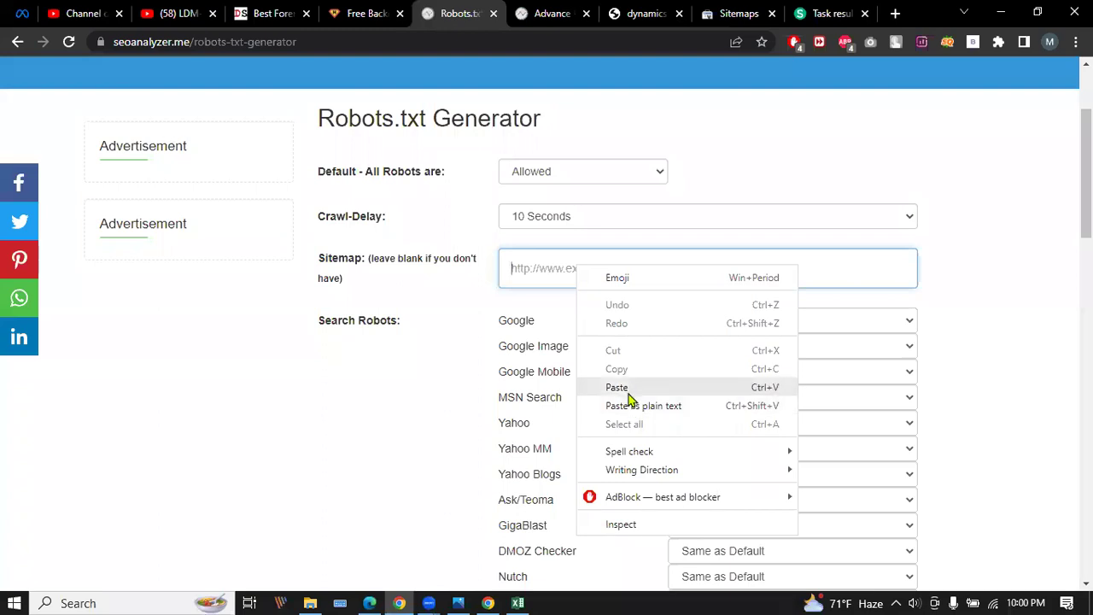
left_click(628, 386)
scroll(939, 281, "down", 4)
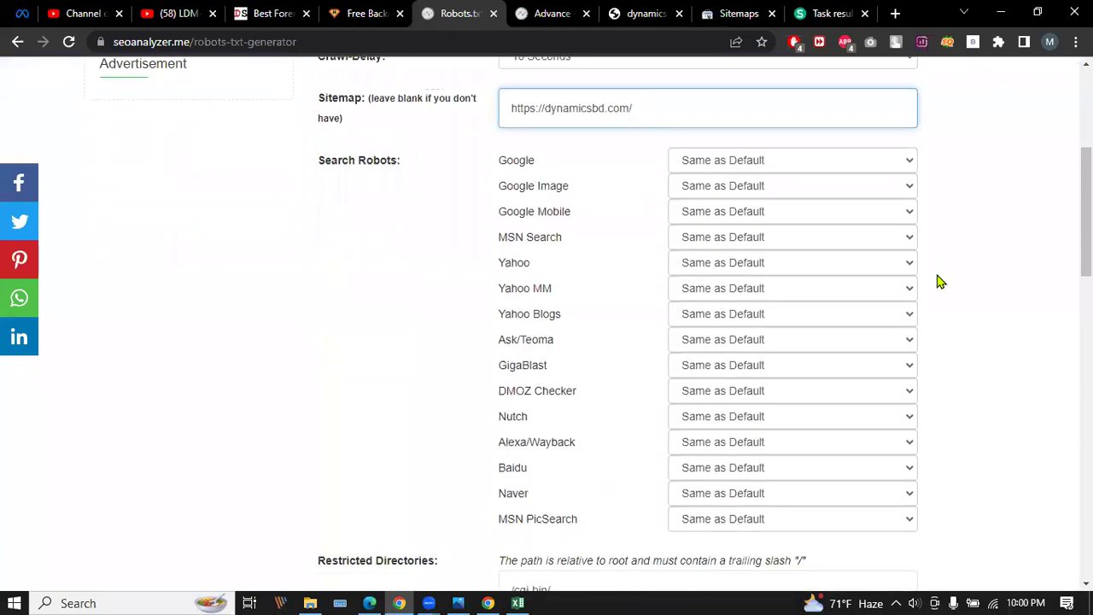
scroll(934, 283, "down", 2)
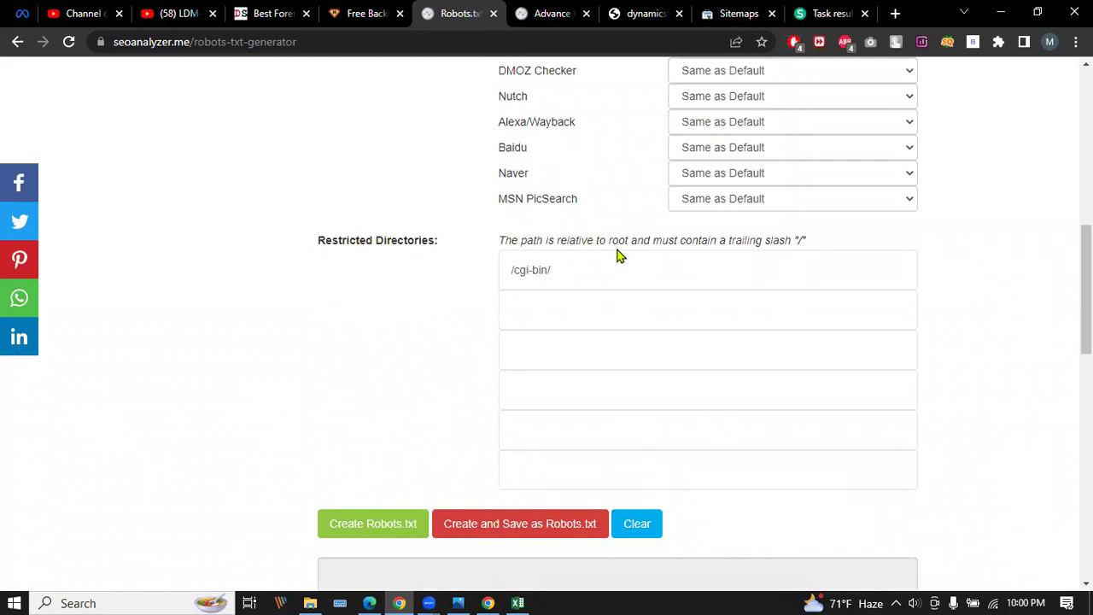
scroll(619, 256, "down", 1)
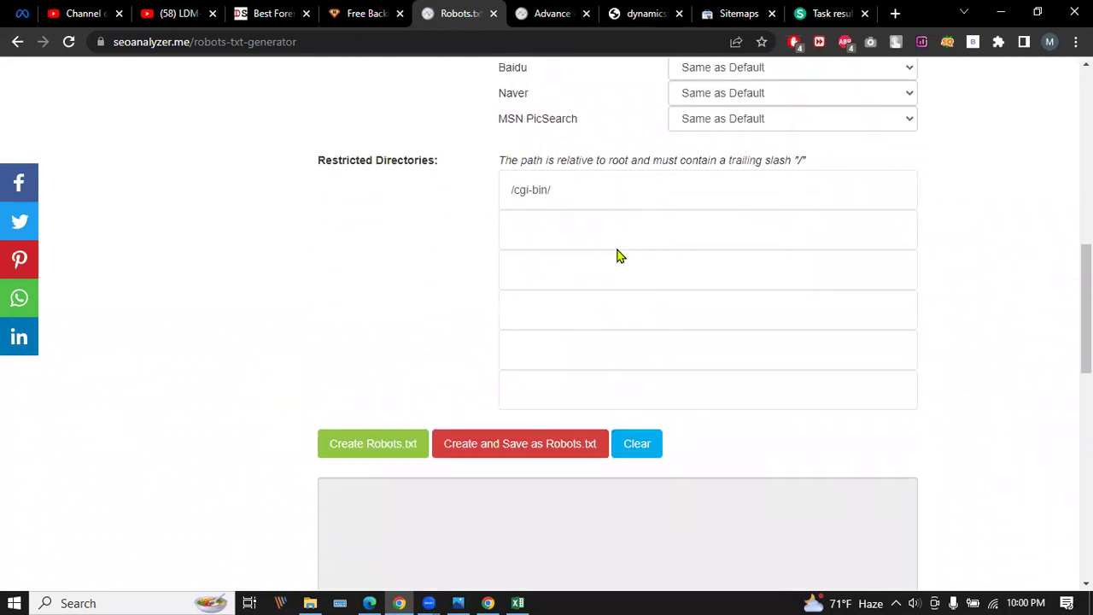
Generate the robots.txt text and review its /cgi-bin/ disallow rule.
left_click(375, 442)
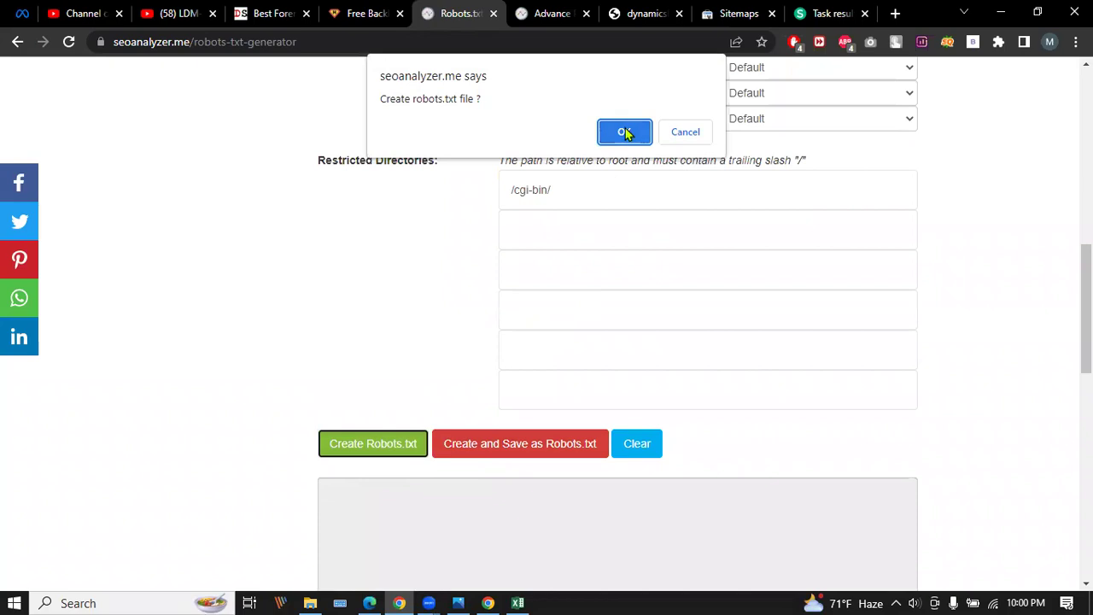
left_click(625, 133)
scroll(547, 268, "down", 2)
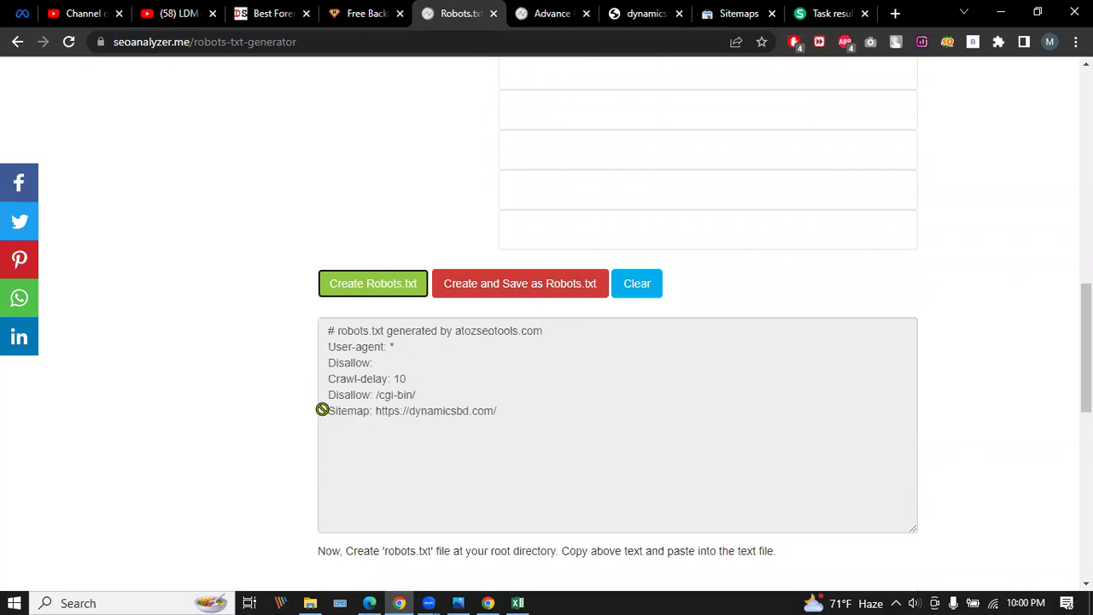
scroll(484, 401, "up", 3)
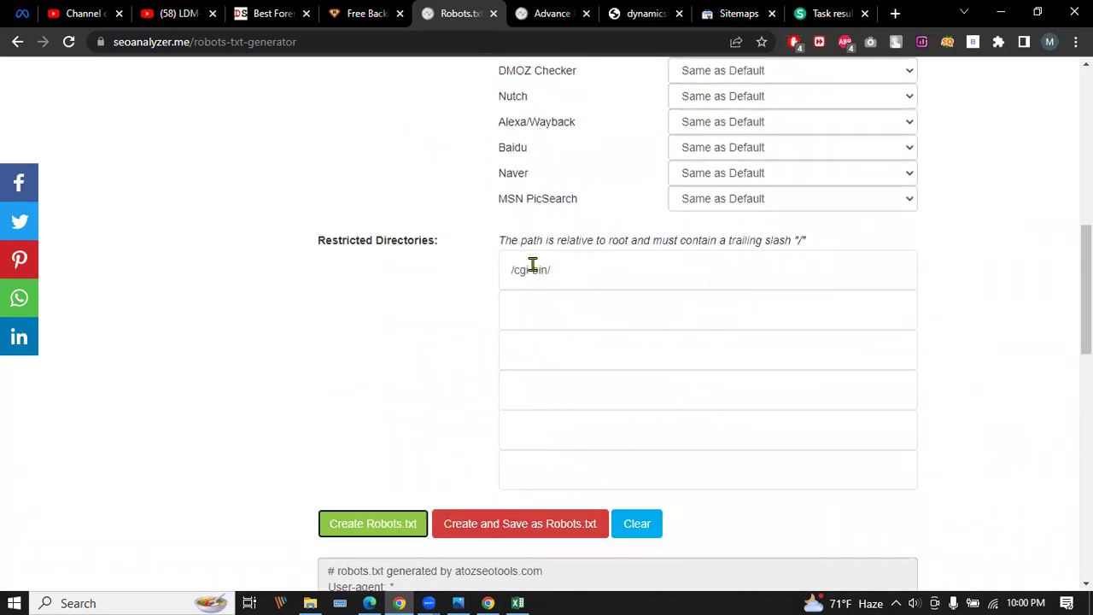
scroll(512, 269, "down", 3)
Create and save the file as robots.txt in the Pictures folder.
left_click(517, 292)
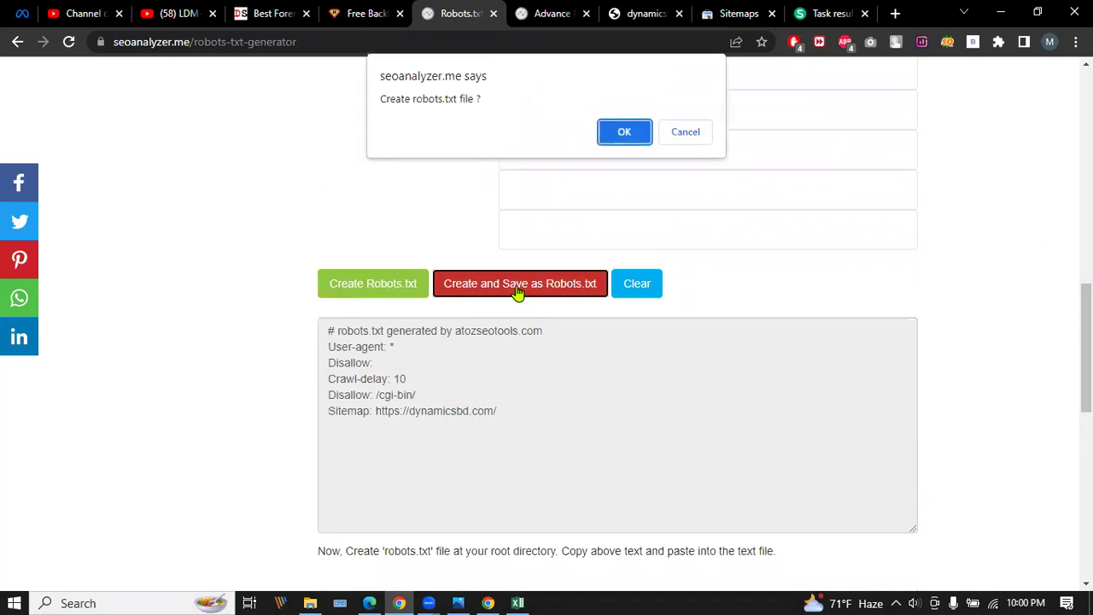
left_click(615, 126)
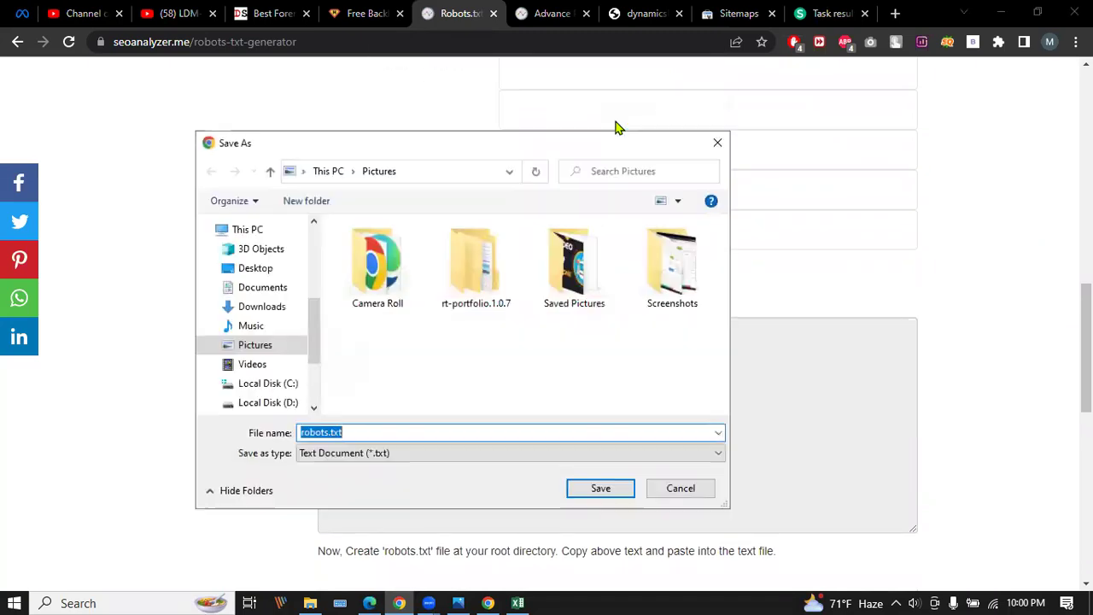
left_click(601, 489)
scroll(114, 408, "down", 2)
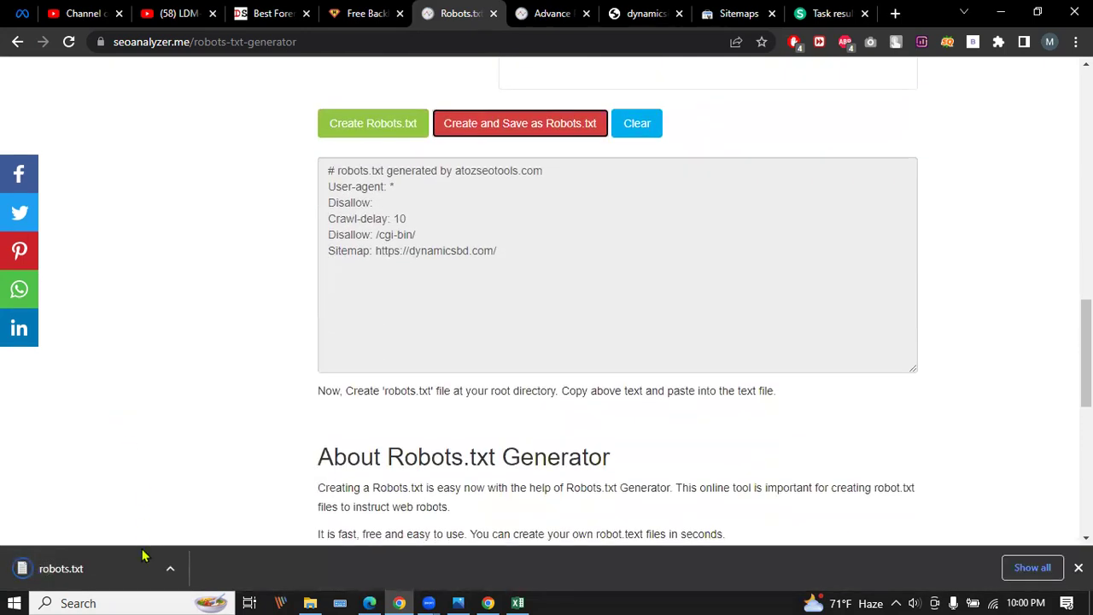
right_click(105, 566)
Show the downloaded robots.txt in the Pictures folder and open it in Notepad.
left_click(158, 519)
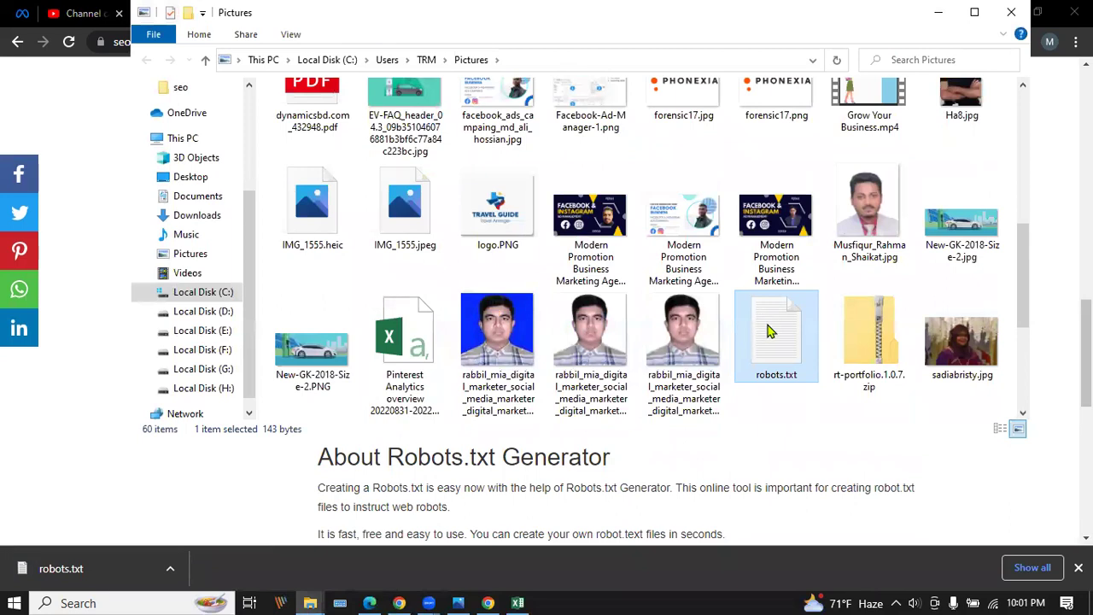
right_click(766, 333)
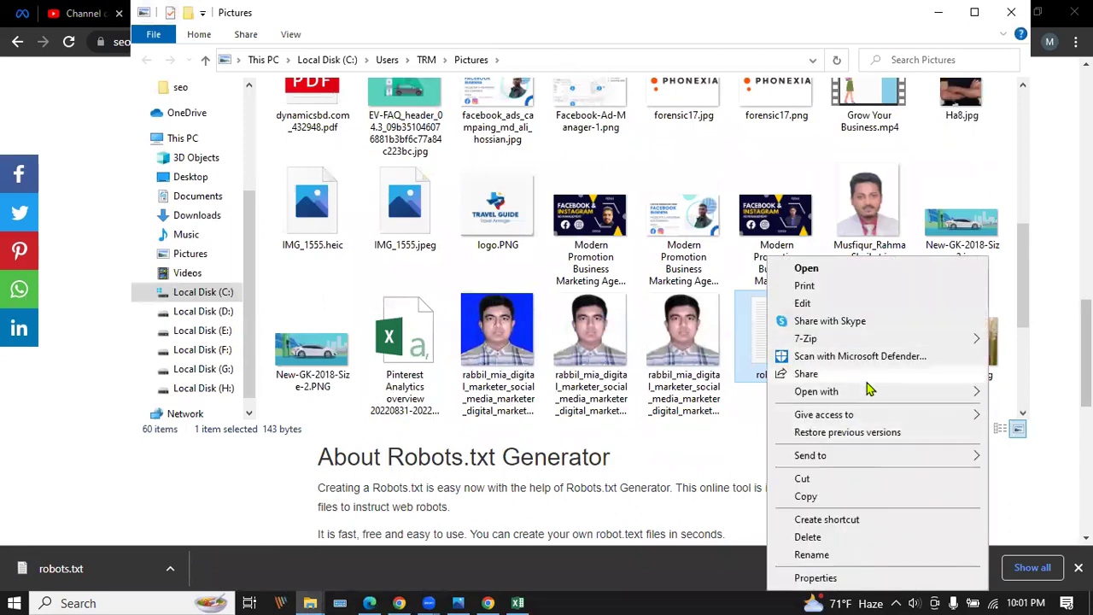
mouse_move(871, 394)
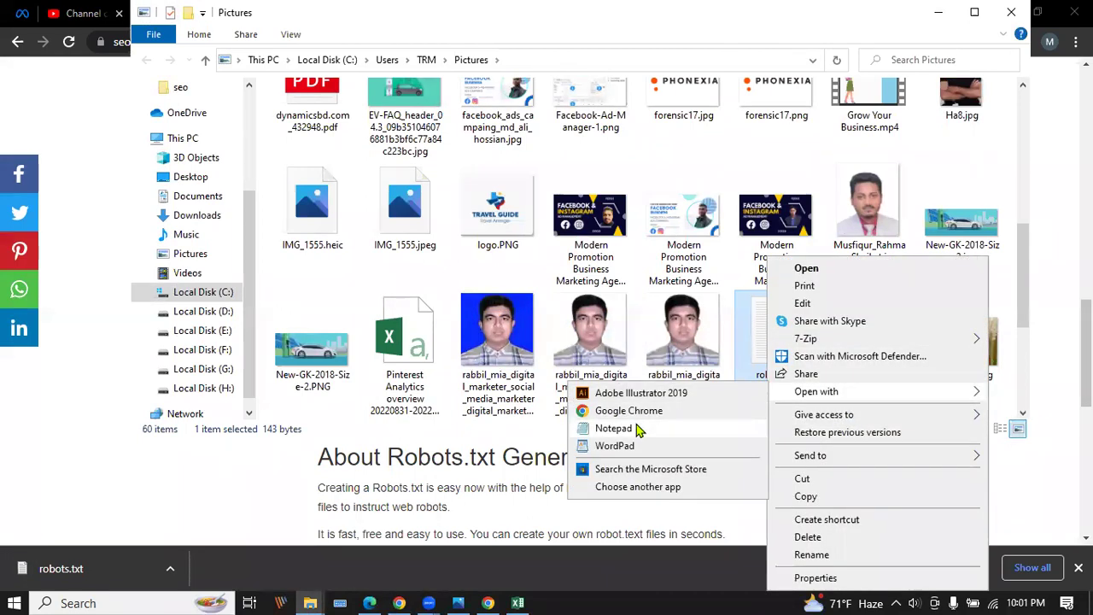
left_click(614, 428)
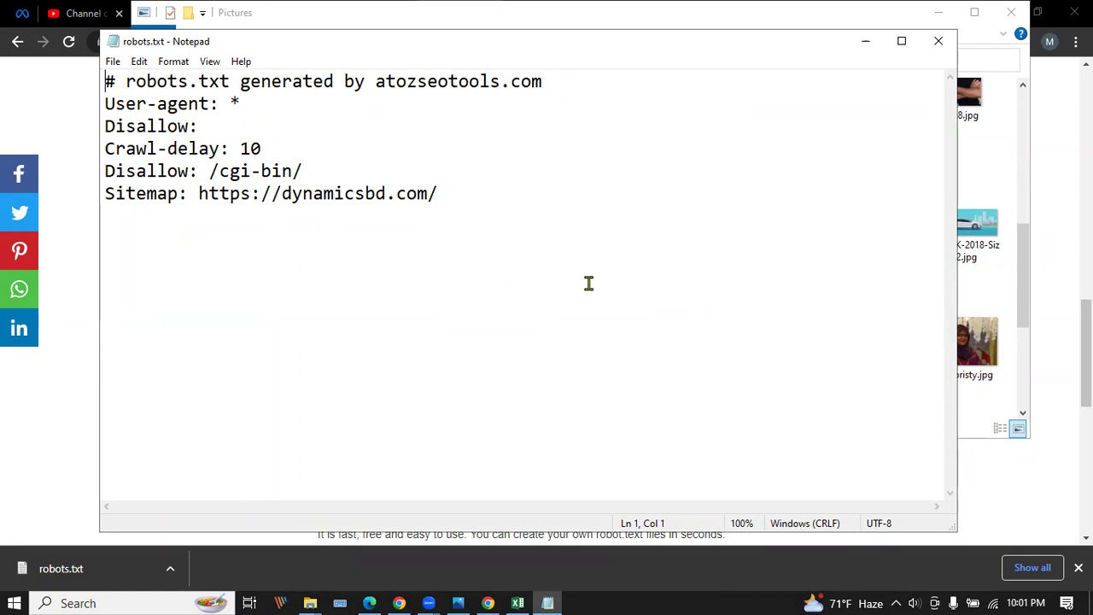
Close Notepad and minimize the Pictures window, returning to the Robots.txt Generator.
left_click(938, 41)
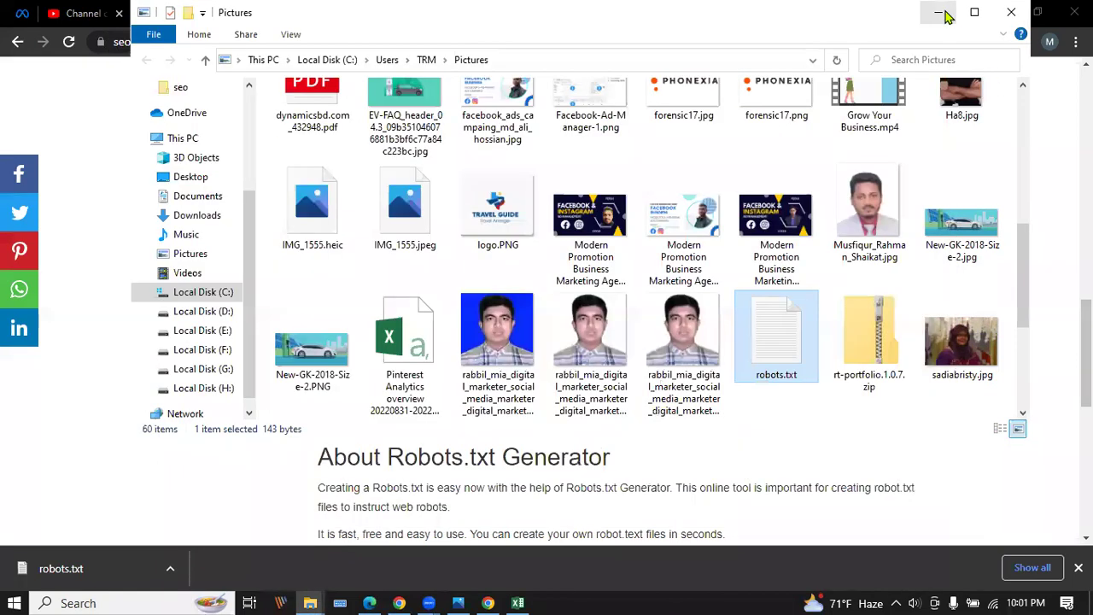
left_click(938, 12)
scroll(218, 302, "up", 12)
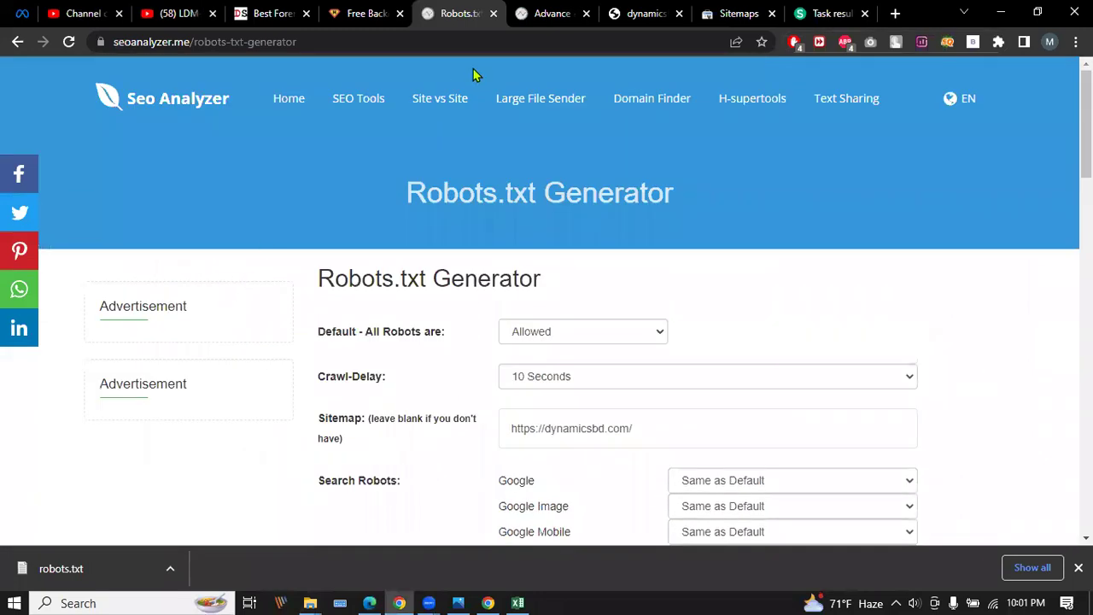
Open the SEO Tools page, scroll its tool grid, and dismiss the traffic popup.
left_click(361, 102)
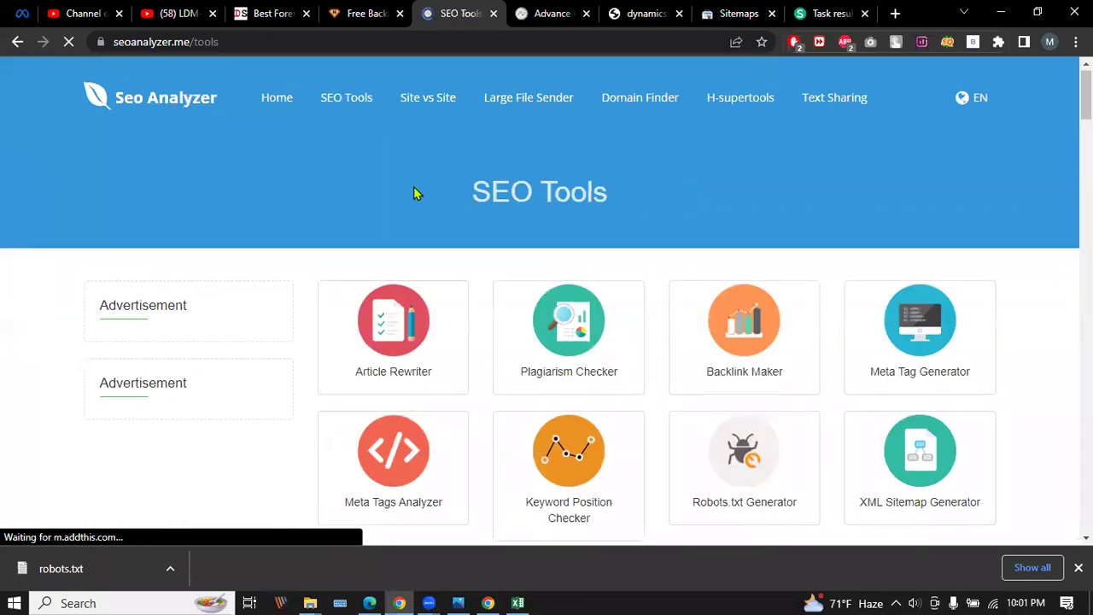
scroll(415, 193, "down", 4)
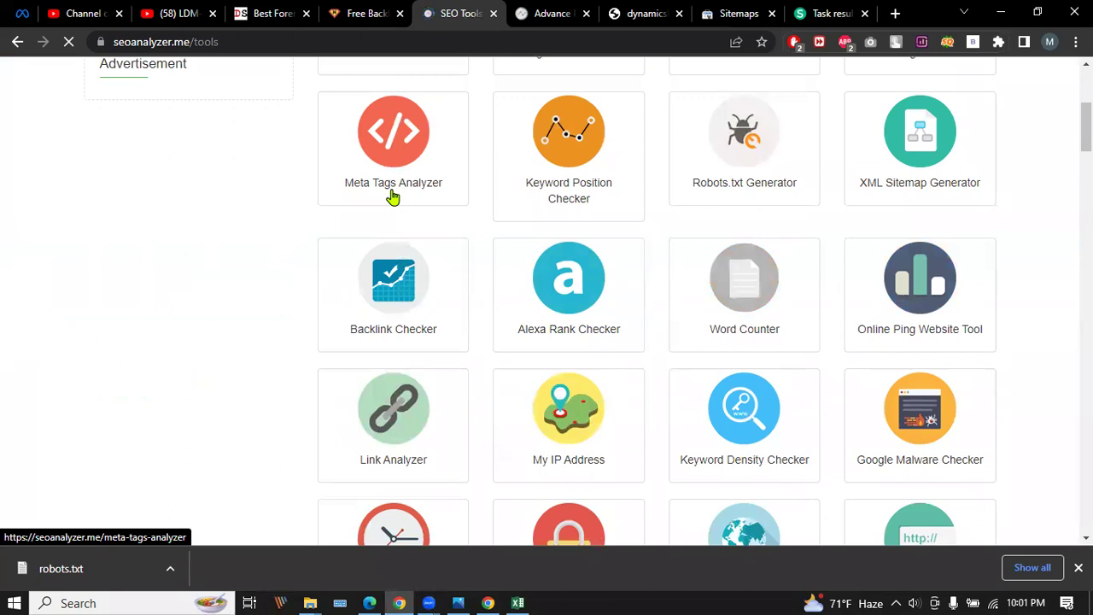
scroll(309, 275, "down", 2)
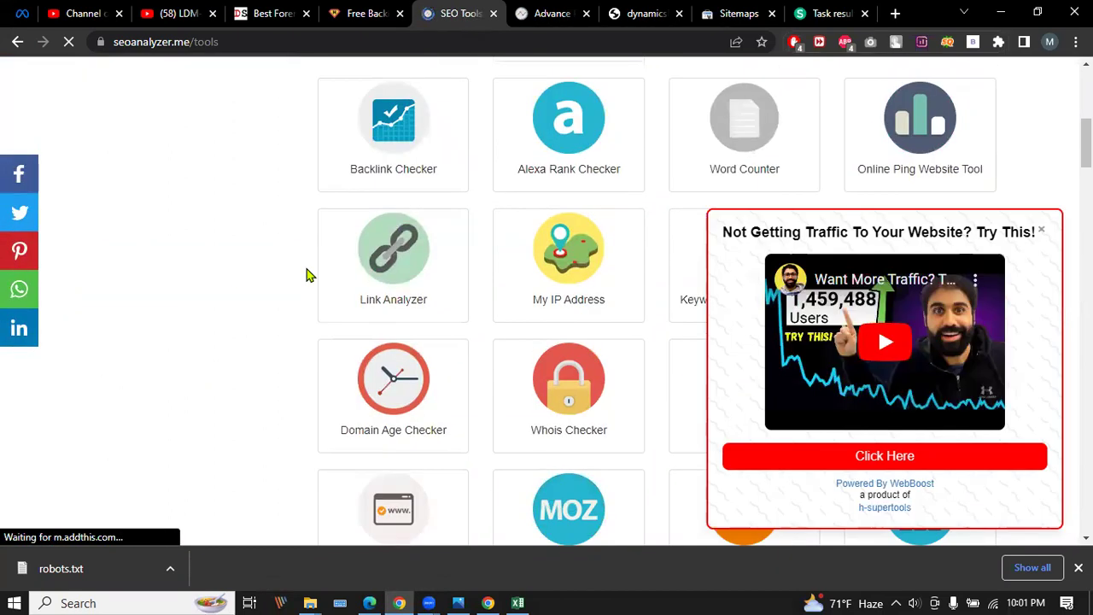
left_click(1041, 231)
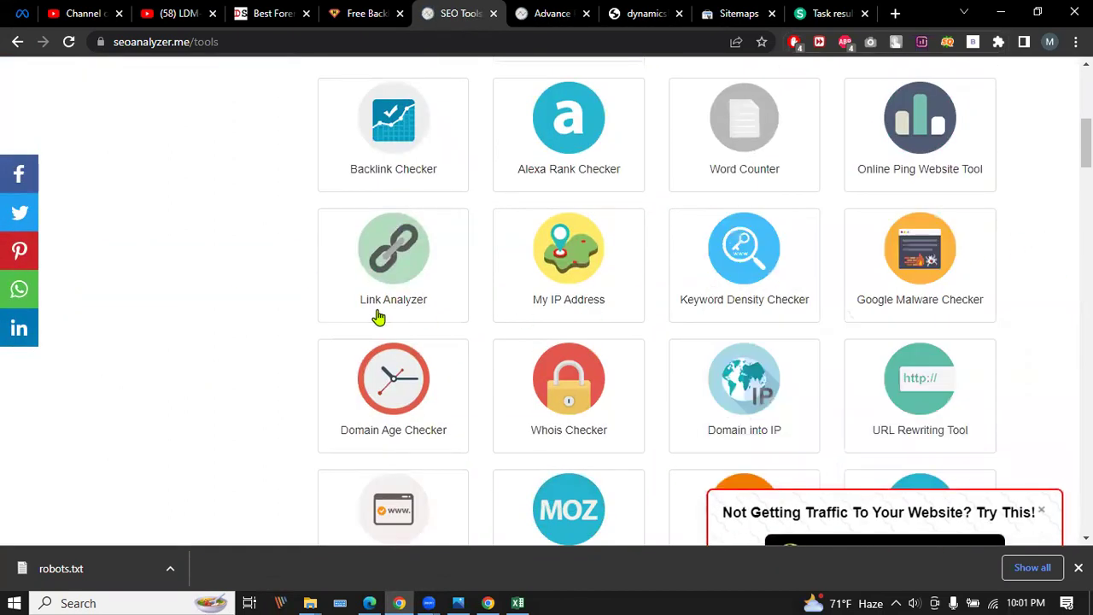
scroll(378, 318, "up", 6)
Pass through the Free Backlinks List and High CPC Keywords pages to the $1,300 Fiverr gig.
left_click(363, 13)
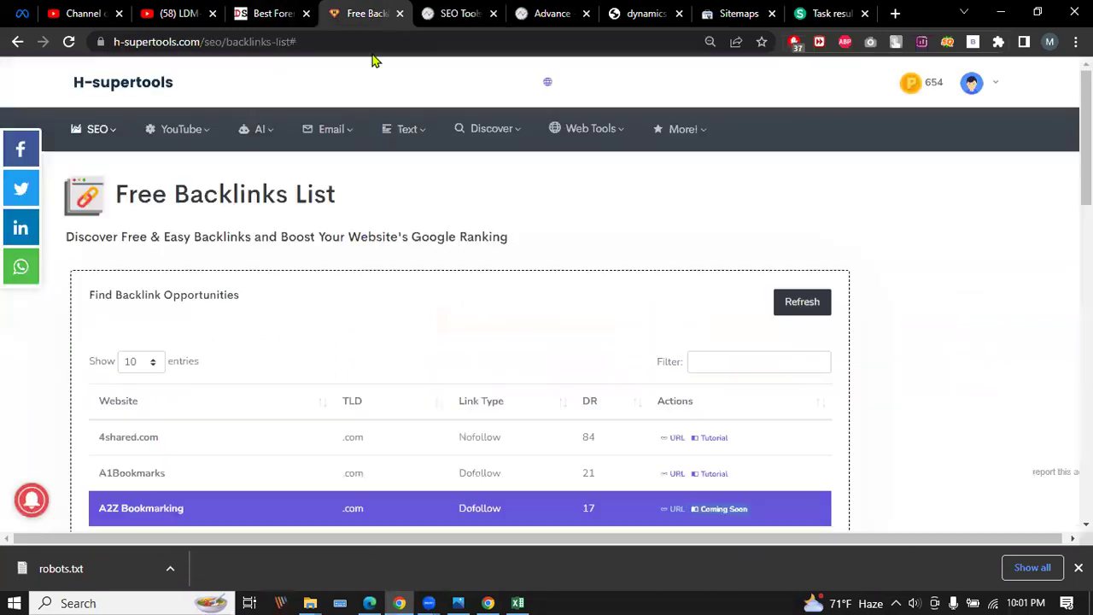
left_click(80, 129)
left_click(139, 314)
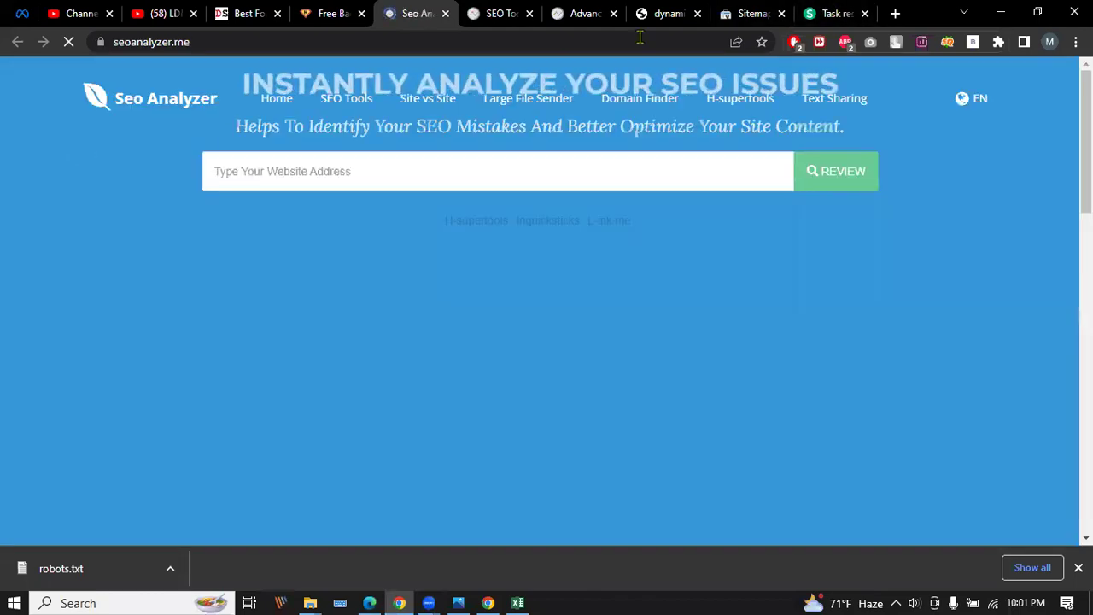
left_click(840, 13)
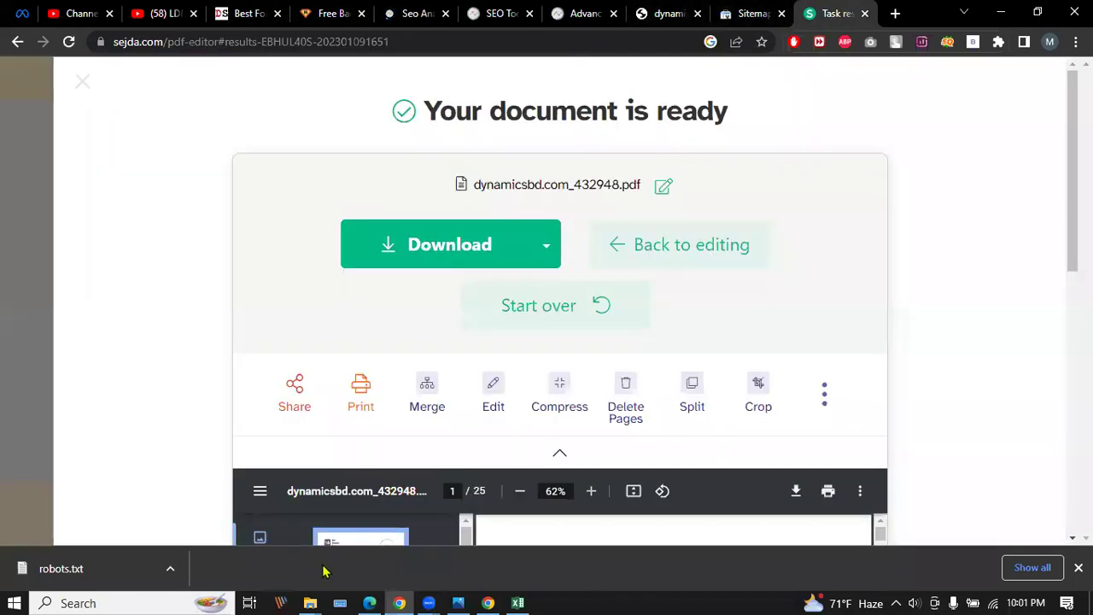
left_click(368, 603)
scroll(355, 330, "down", 3)
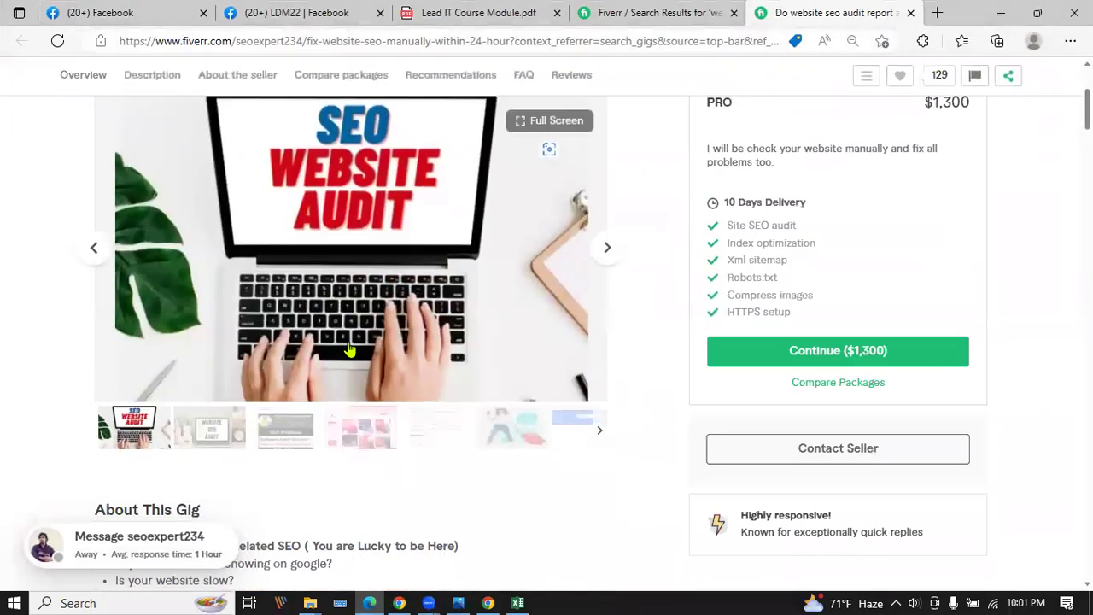
Highlight the Premium package's Site SEO audit, Index optimization, Xml sitemap and Robots.txt features.
left_click_drag(734, 225, 841, 230)
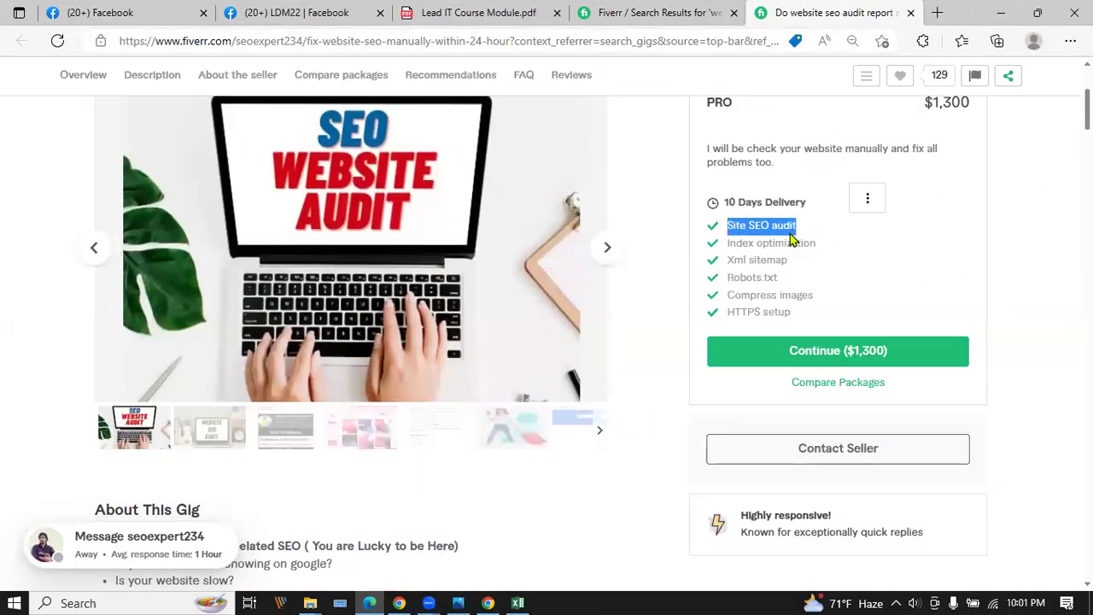
left_click_drag(727, 245, 837, 247)
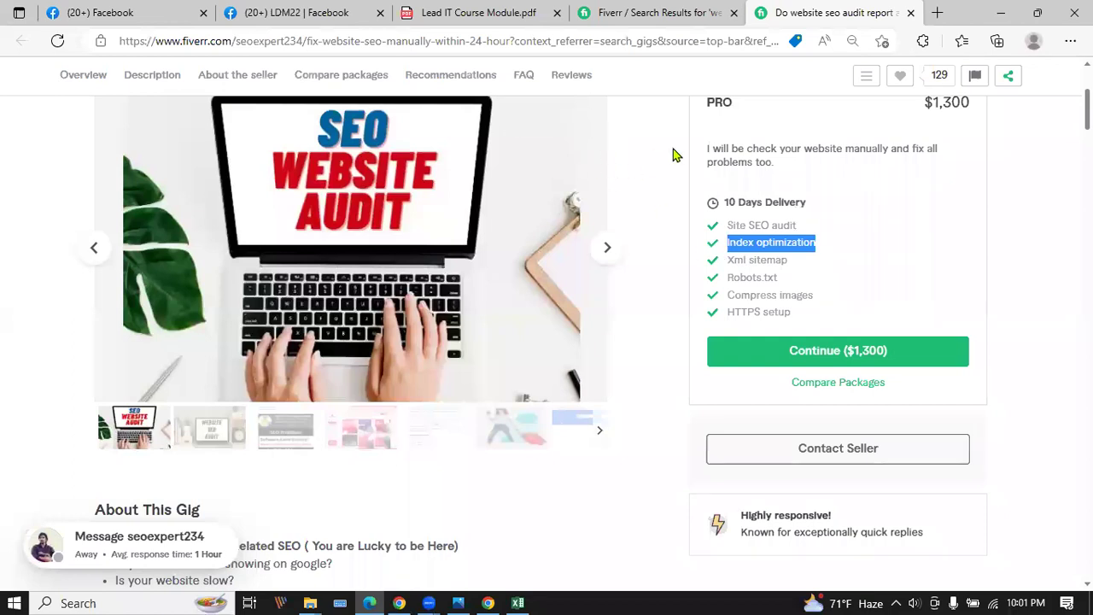
left_click_drag(725, 261, 791, 268)
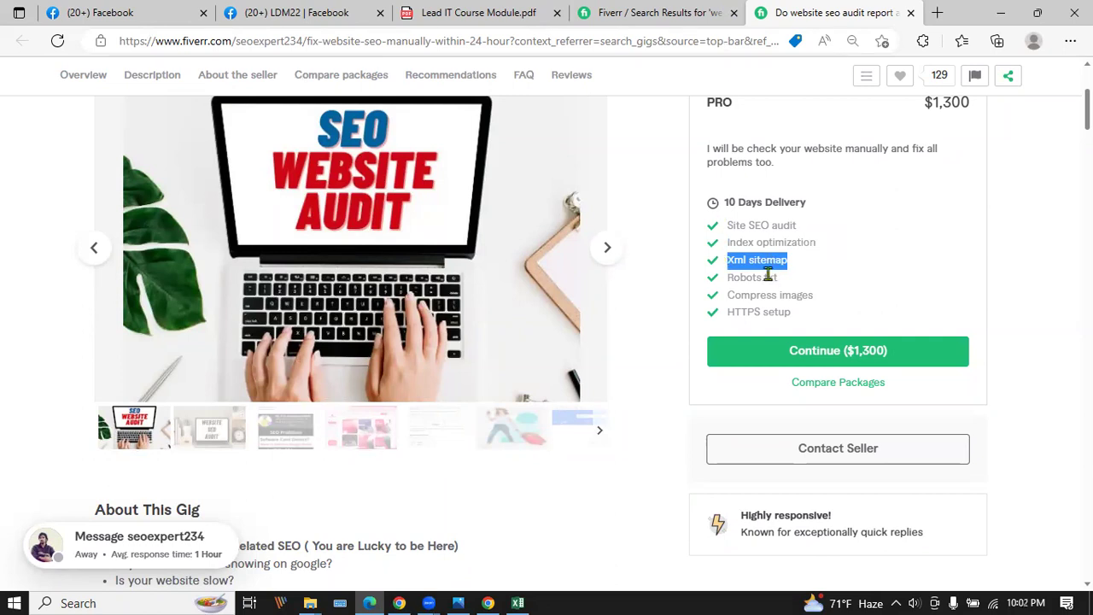
left_click_drag(730, 276, 818, 282)
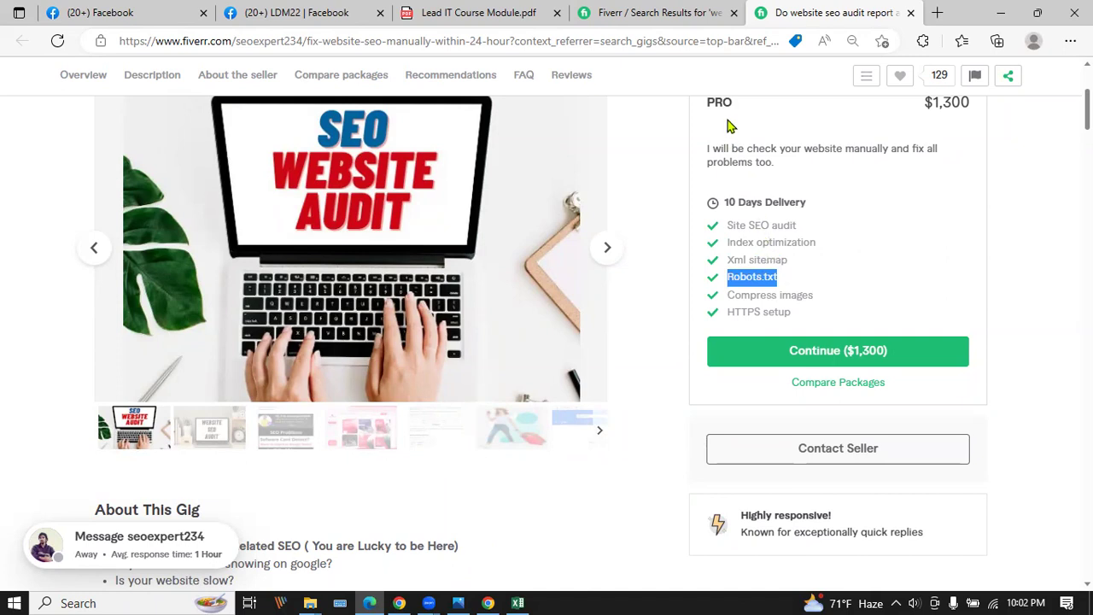
scroll(734, 171, "up", 2)
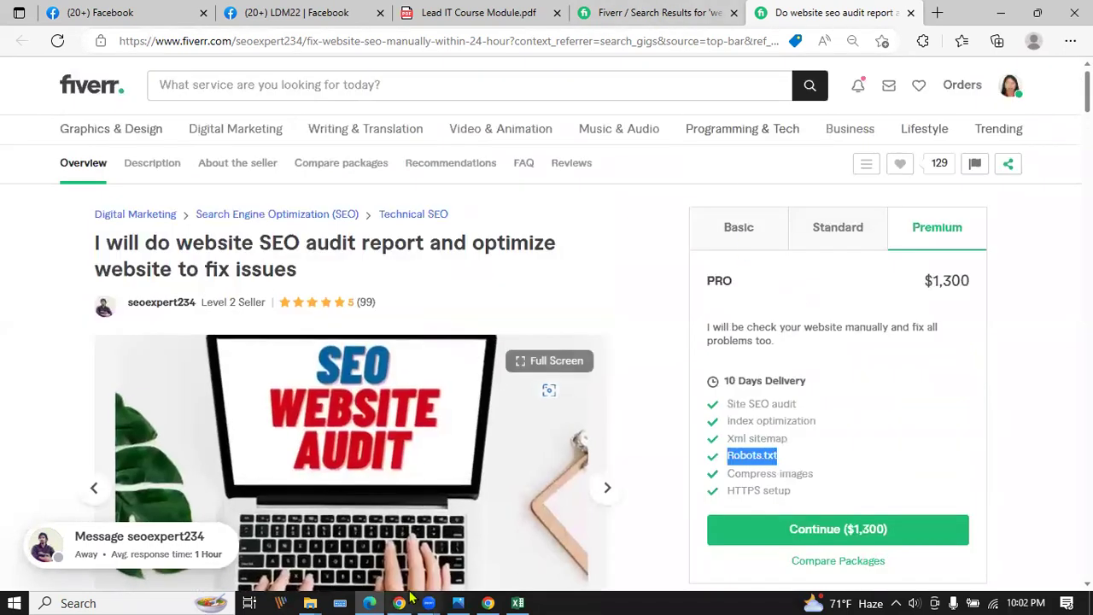
Compare the Basic package's Site SEO audit and Xml sitemap features, then return to search results.
left_click(401, 601)
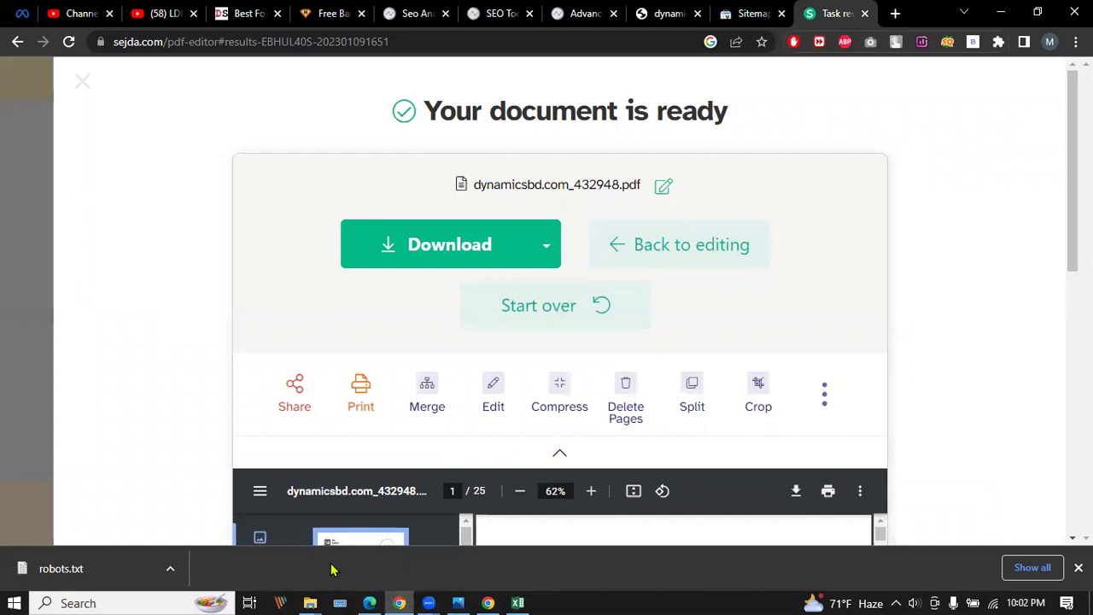
left_click(369, 602)
left_click(765, 236)
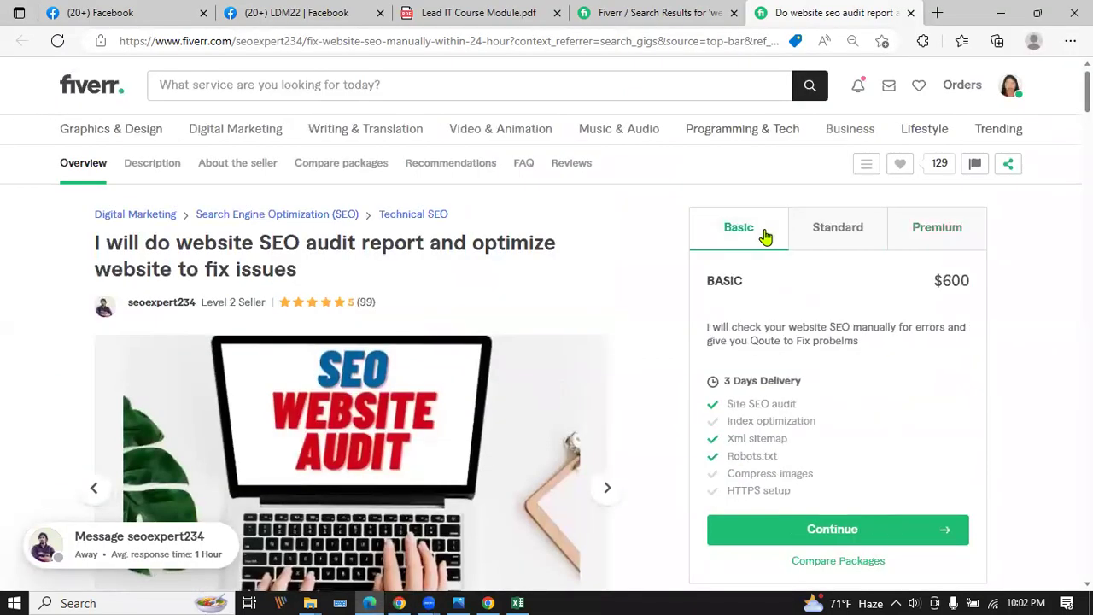
left_click_drag(725, 401, 819, 412)
left_click_drag(724, 440, 836, 442)
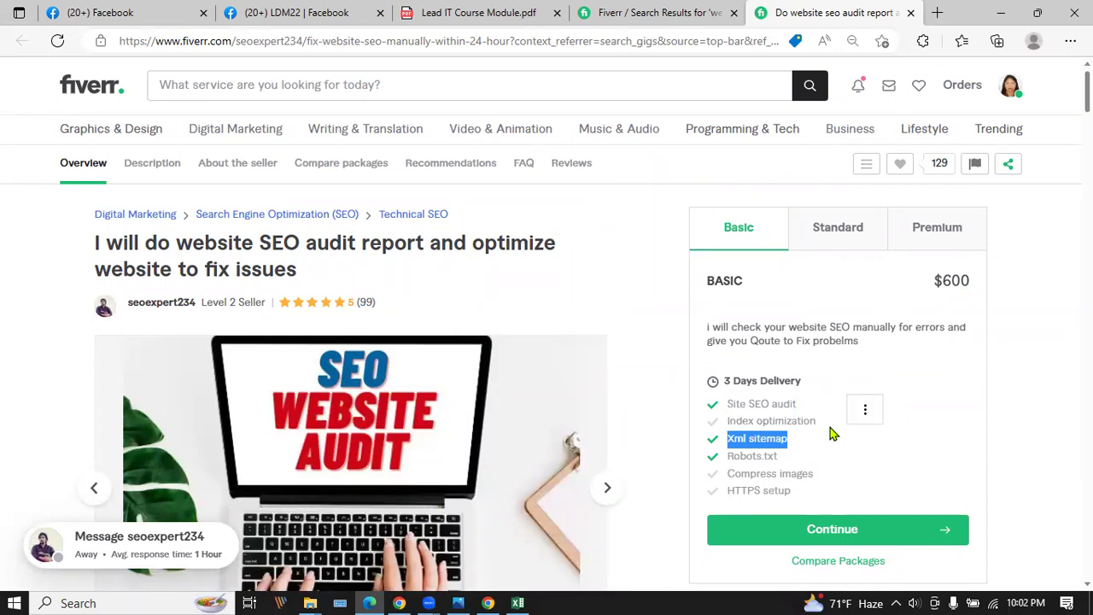
left_click(636, 13)
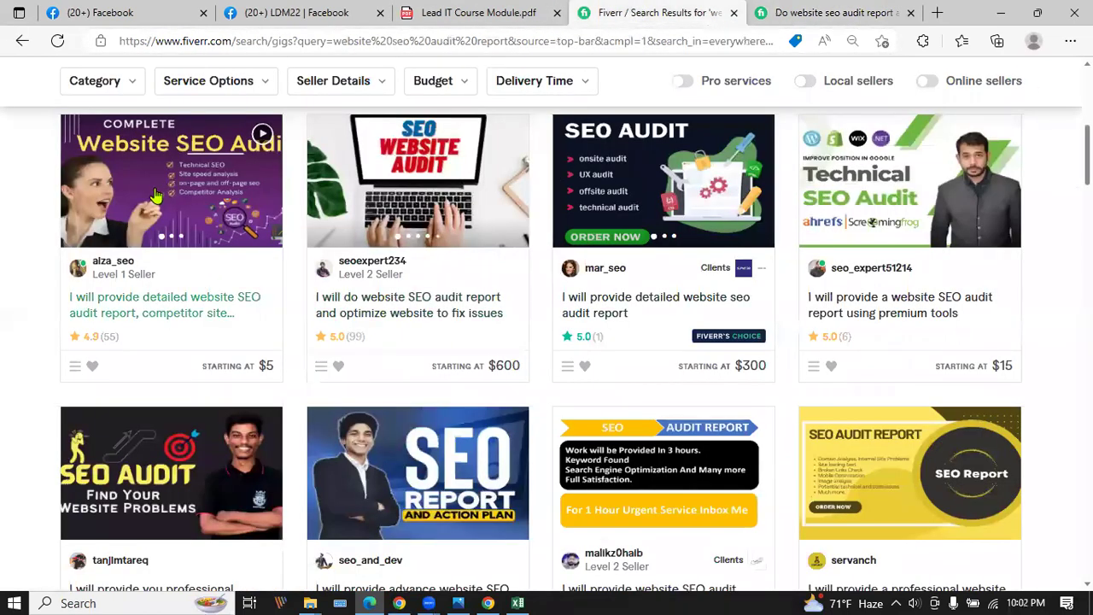
Open the $5 detailed SEO audit gig and compare its Basic and $35 Standard package features.
left_click(155, 197)
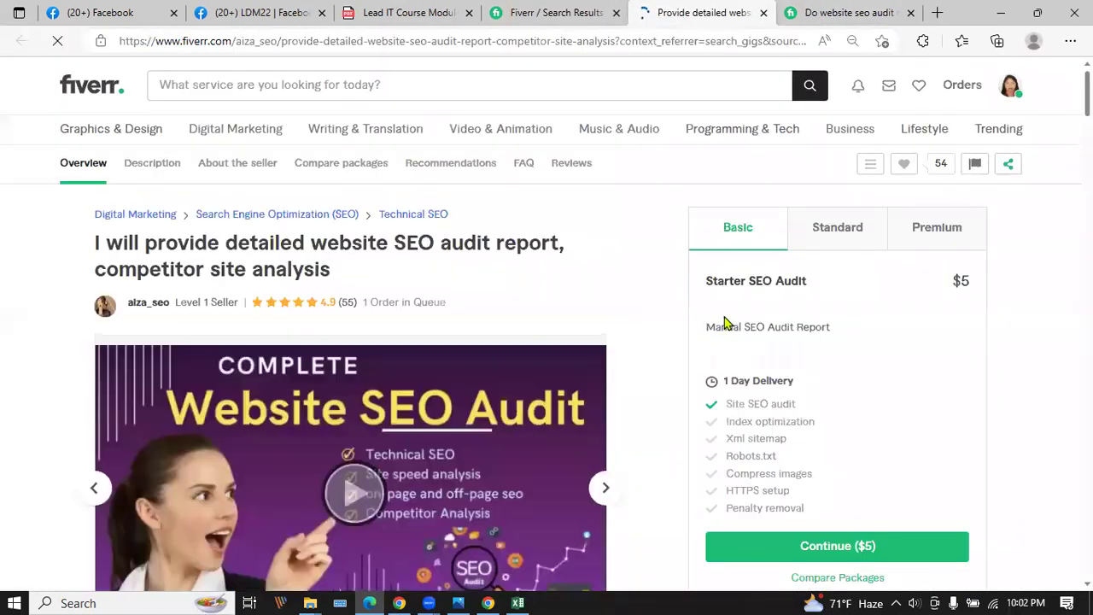
scroll(724, 321, "down", 1)
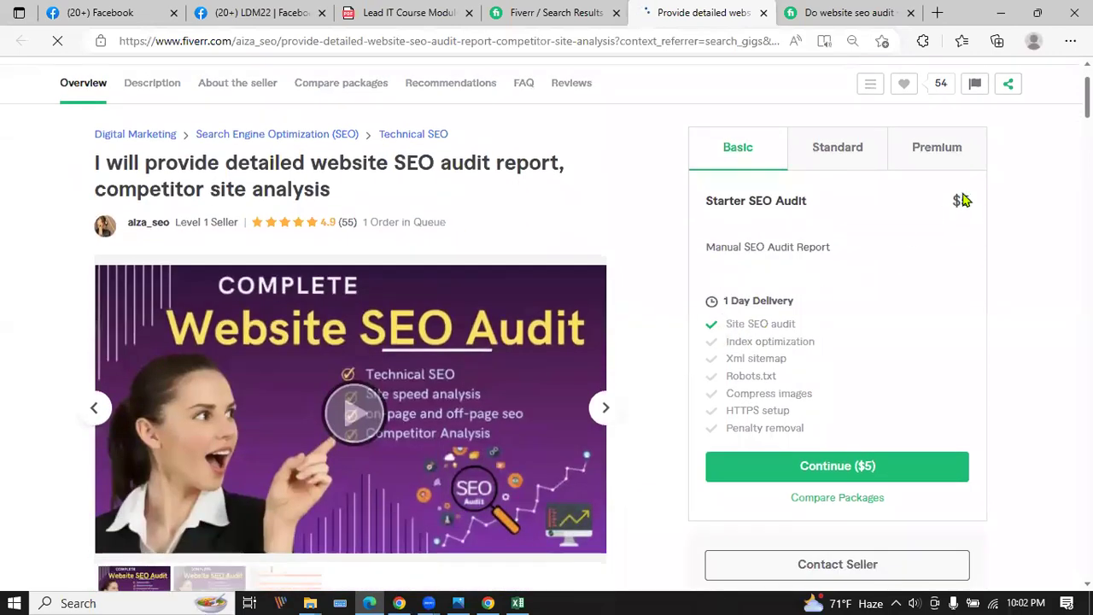
left_click_drag(724, 325, 825, 330)
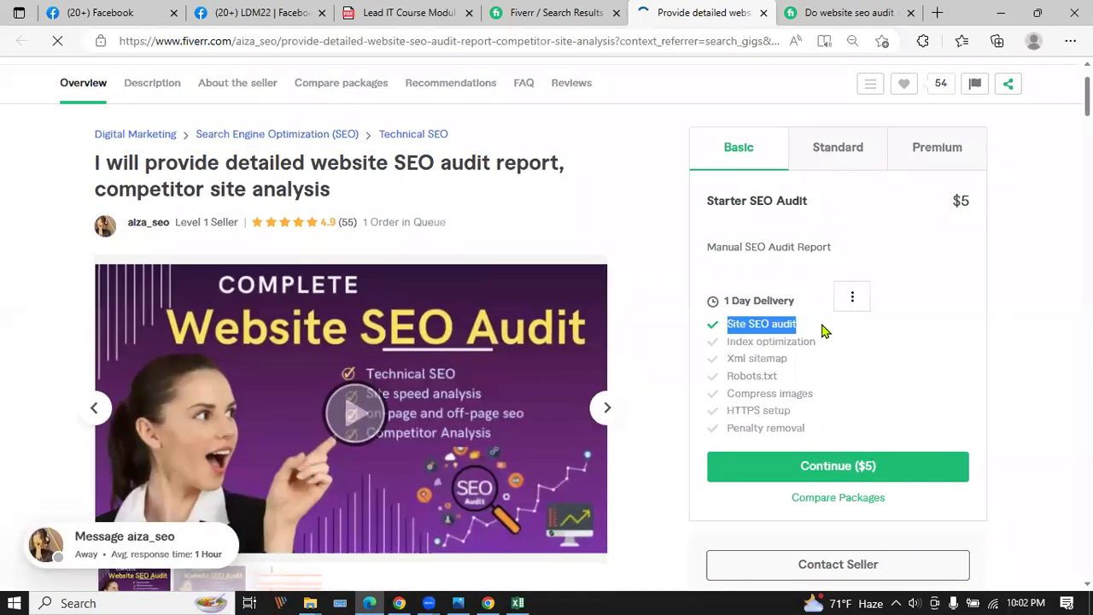
left_click(829, 147)
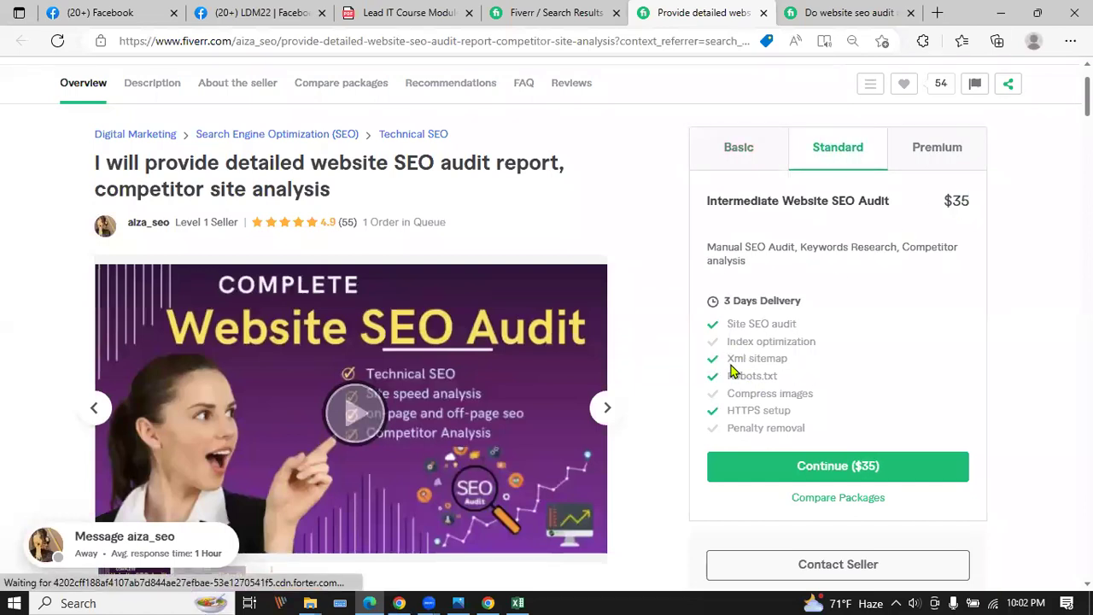
left_click_drag(728, 359, 806, 361)
left_click_drag(719, 411, 815, 411)
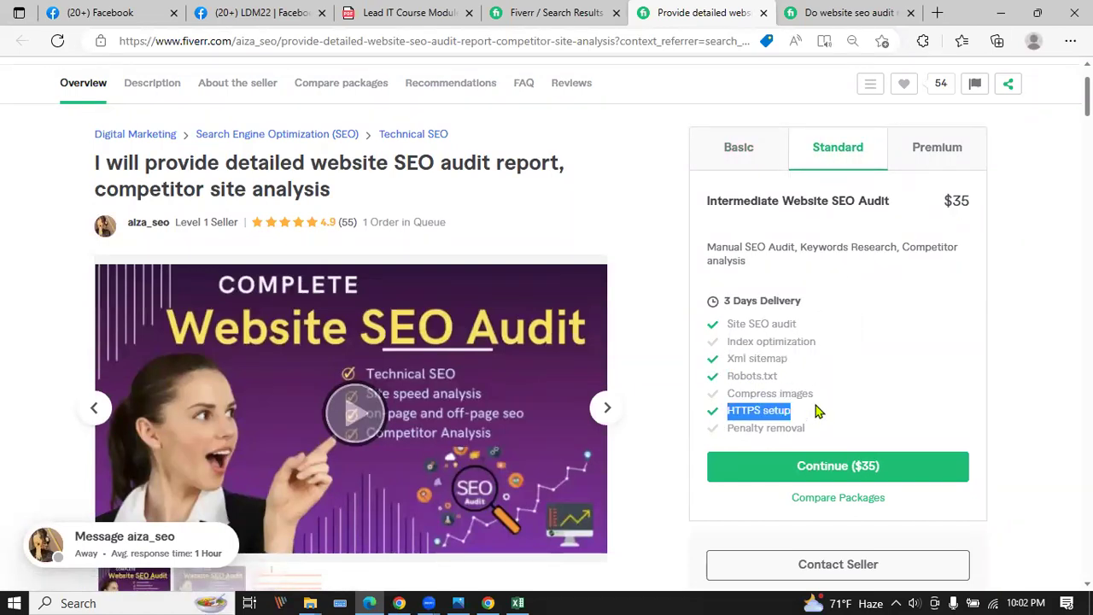
left_click_drag(726, 376, 819, 377)
left_click(740, 152)
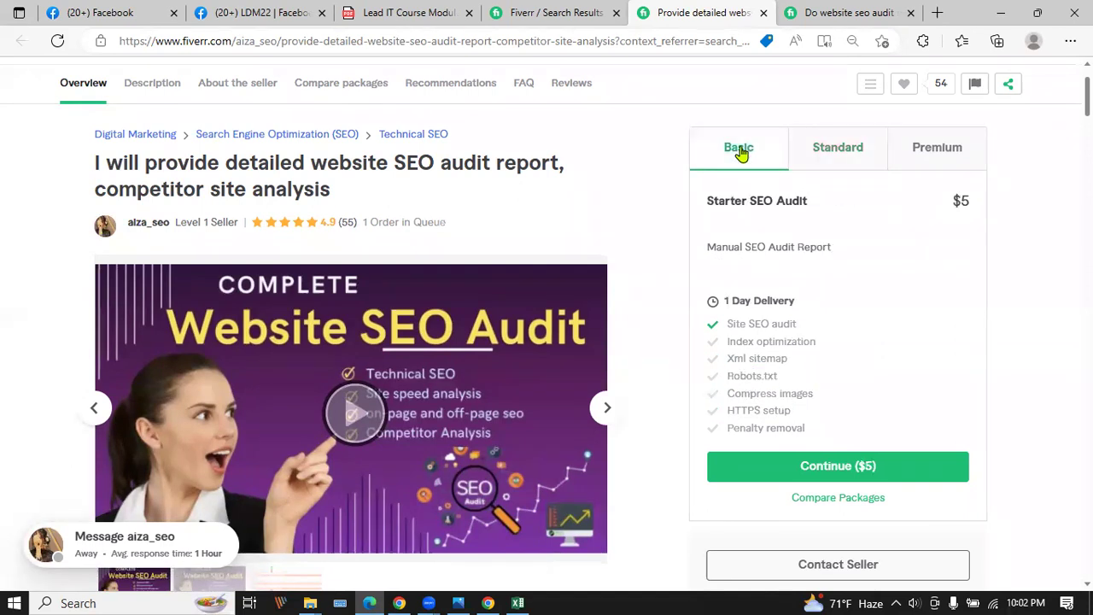
Select the gig's Site SEO audit feature, title and Digital Marketing category, then return to results.
triple_click(768, 325)
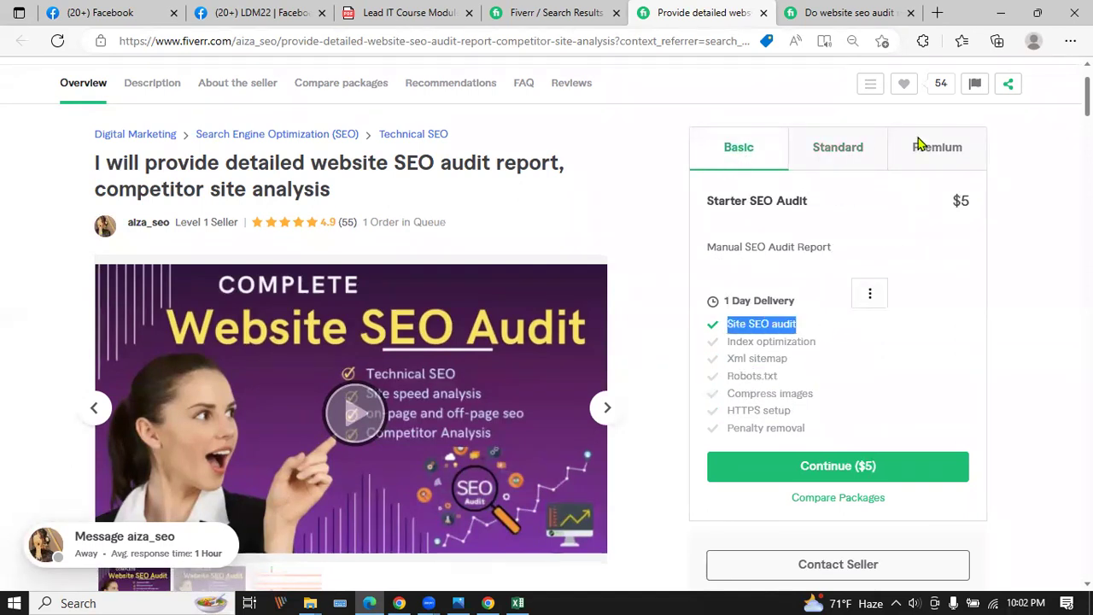
scroll(337, 273, "up", 1)
scroll(338, 273, "up", 1)
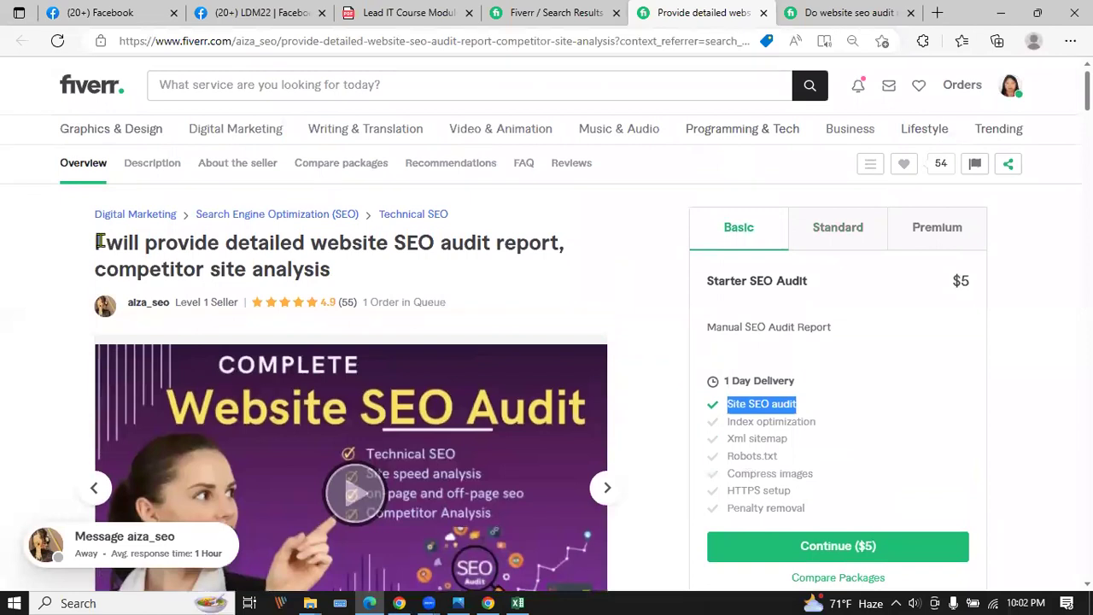
triple_click(189, 242)
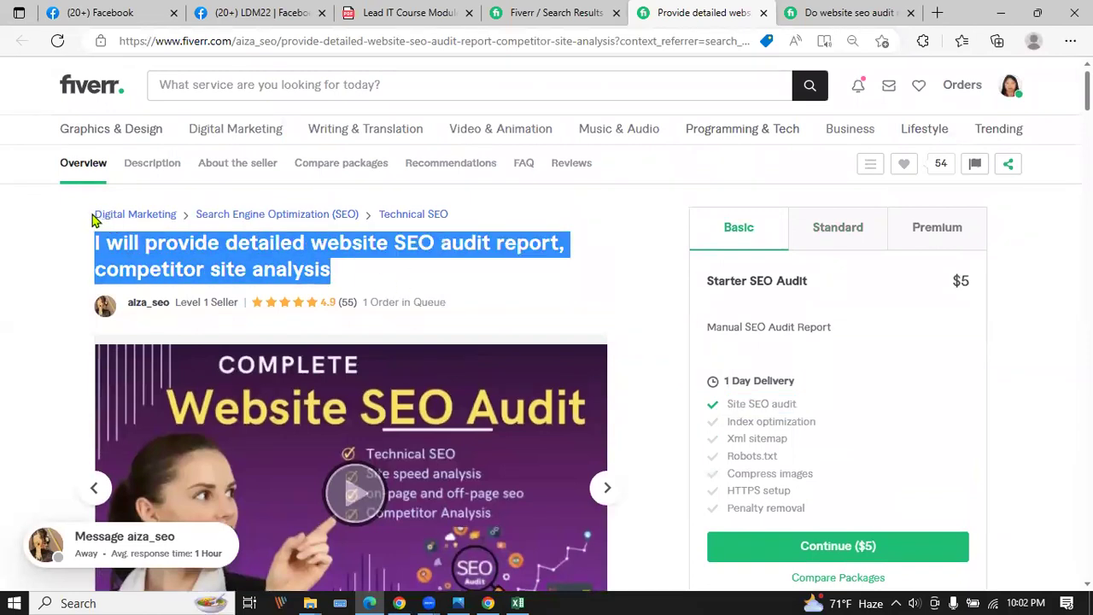
left_click_drag(94, 220, 176, 216)
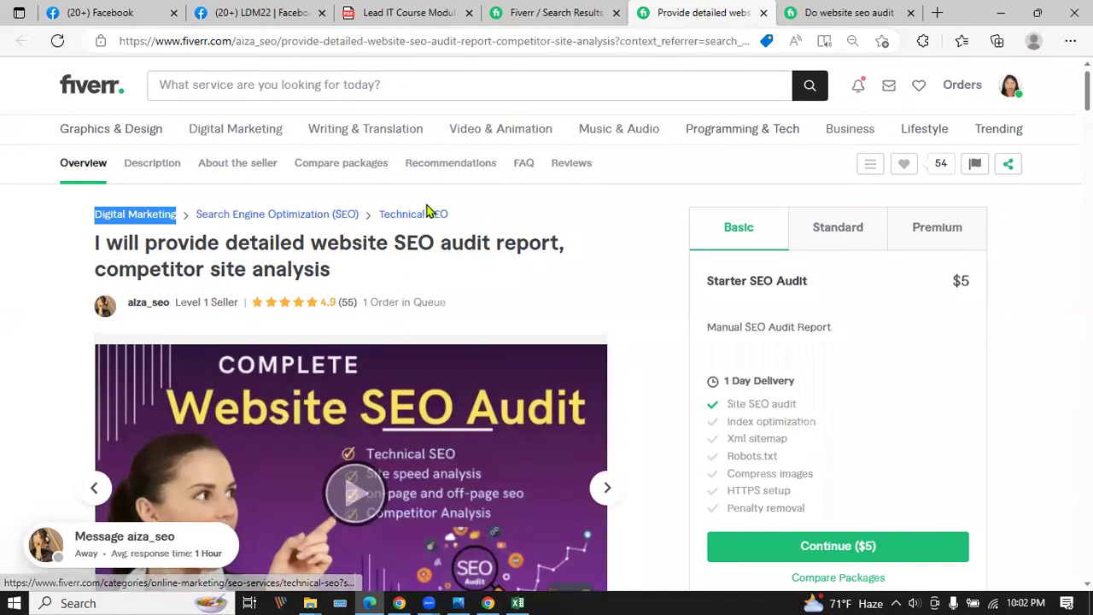
scroll(870, 327, "down", 1)
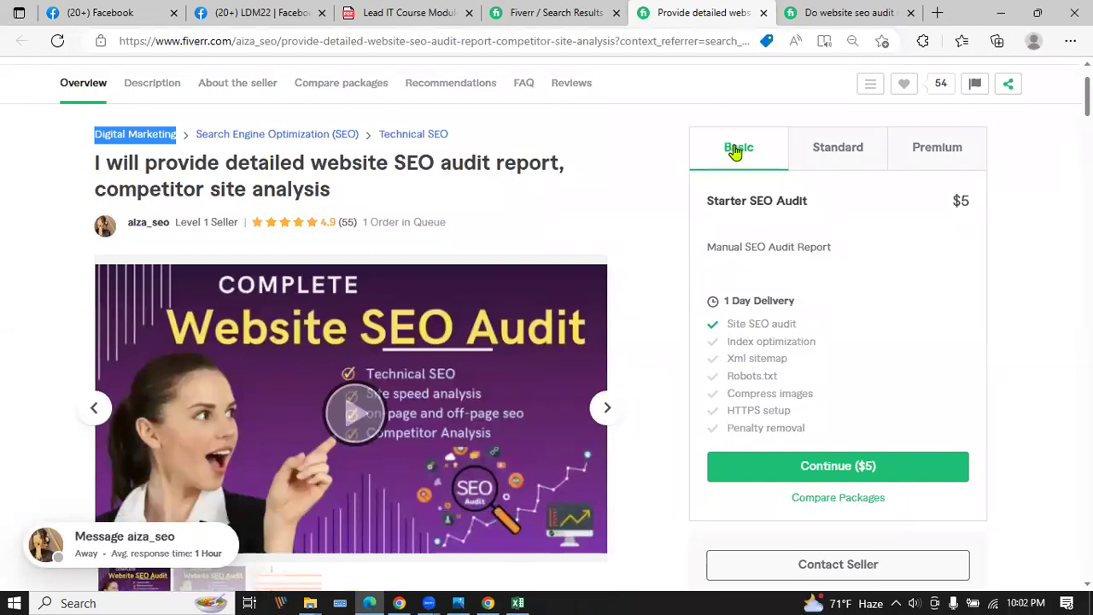
left_click(561, 9)
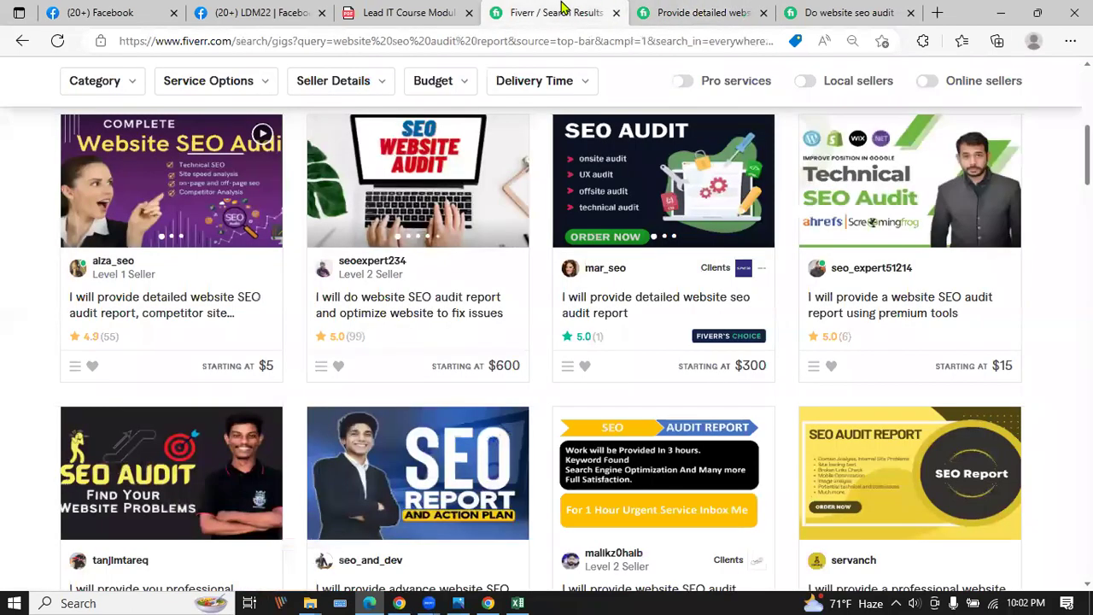
Open the $5 professional website SEO audit report gig, check its 5 keywords feature and description.
scroll(446, 276, "down", 3)
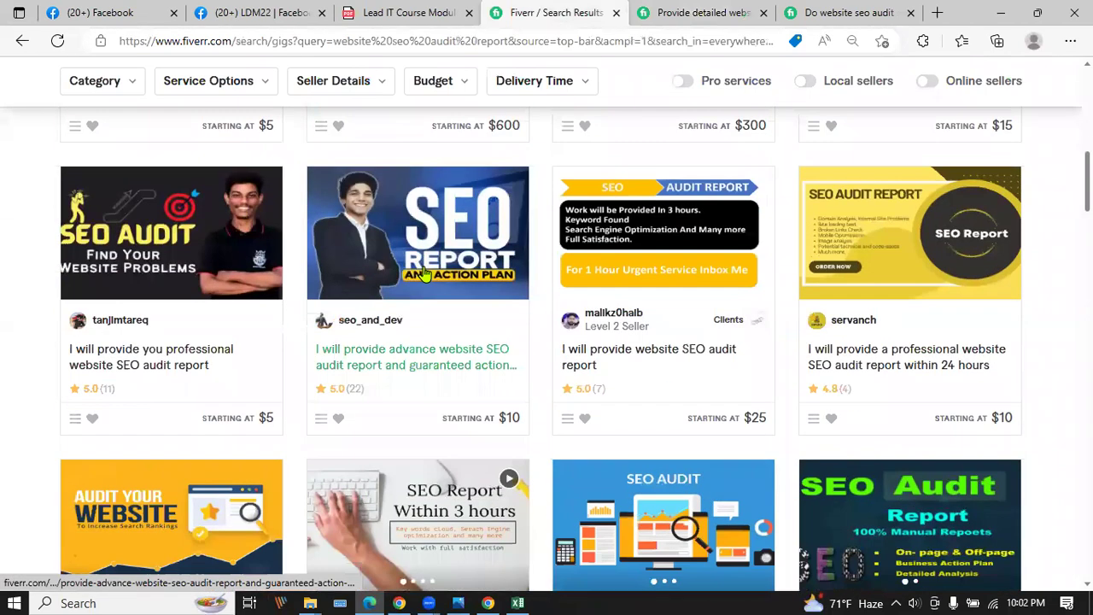
scroll(524, 395, "down", 5)
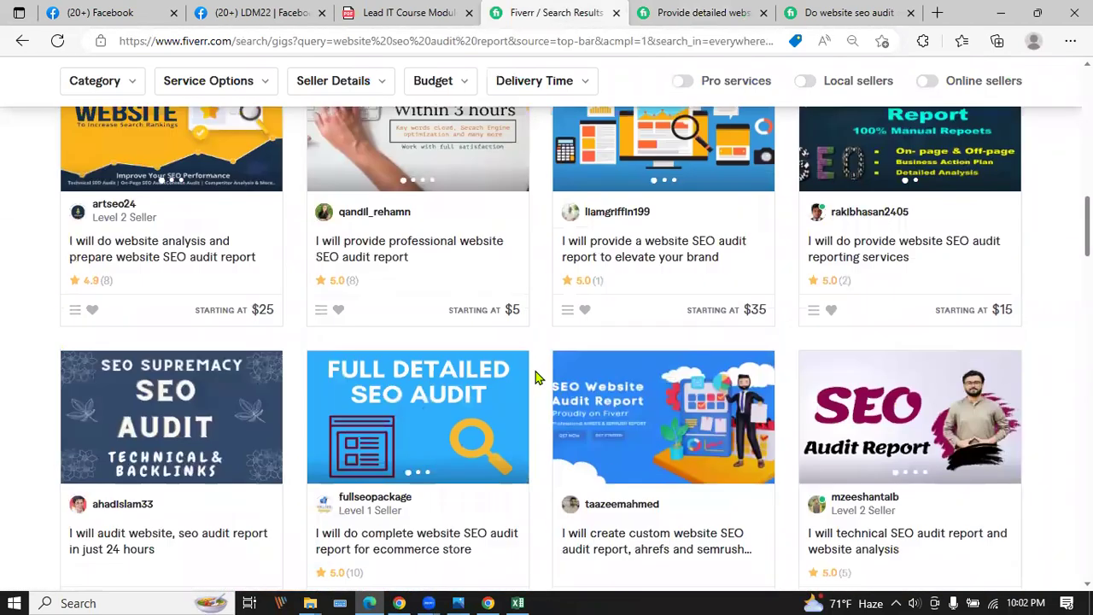
left_click(398, 250)
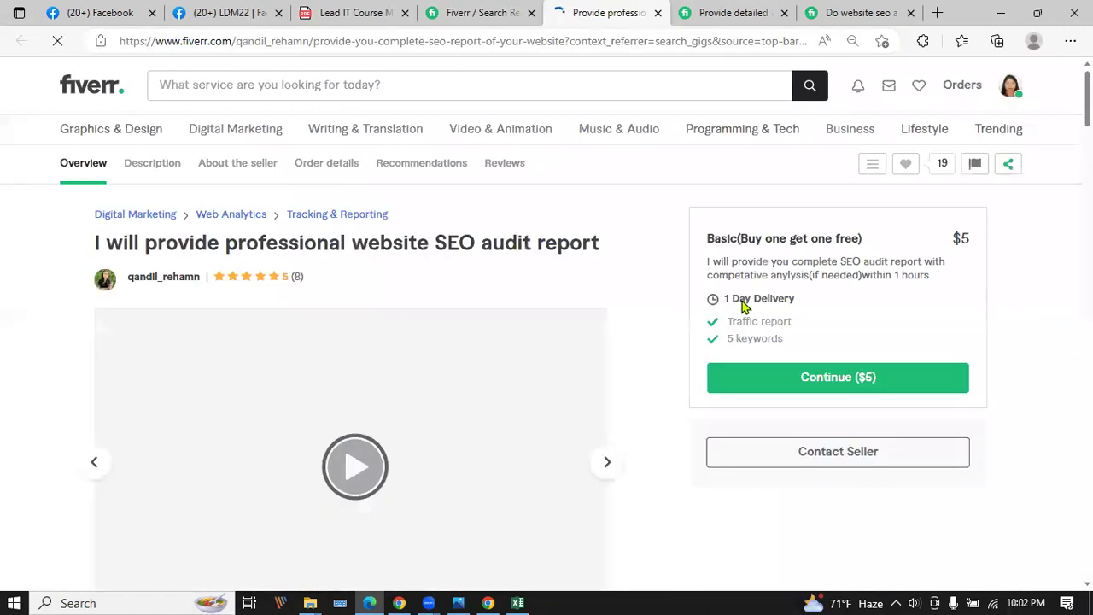
left_click_drag(794, 328, 806, 345)
left_click(833, 314)
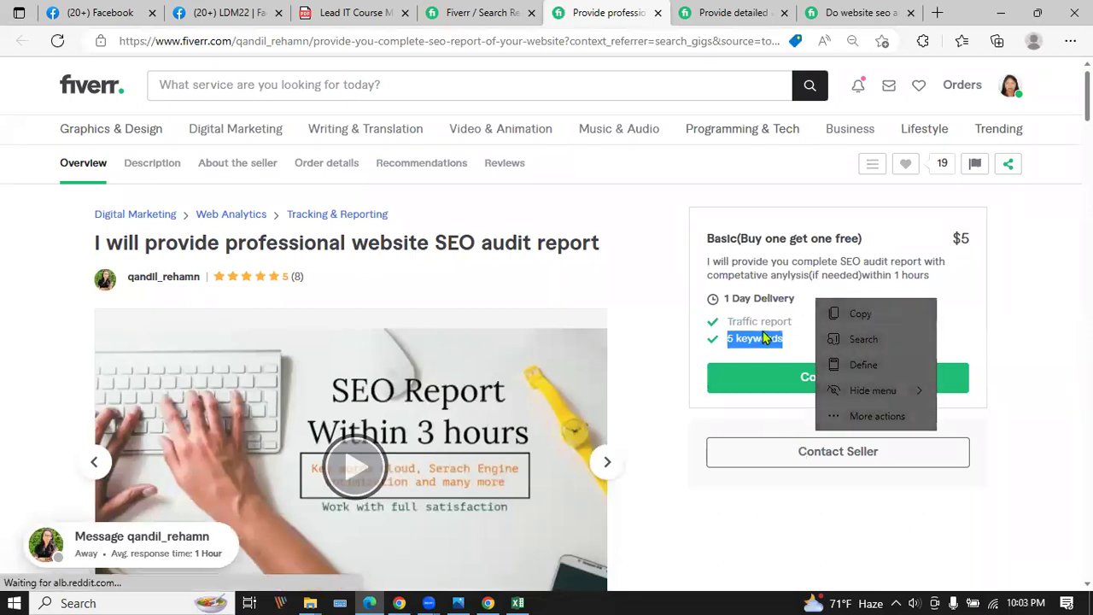
left_click(662, 347)
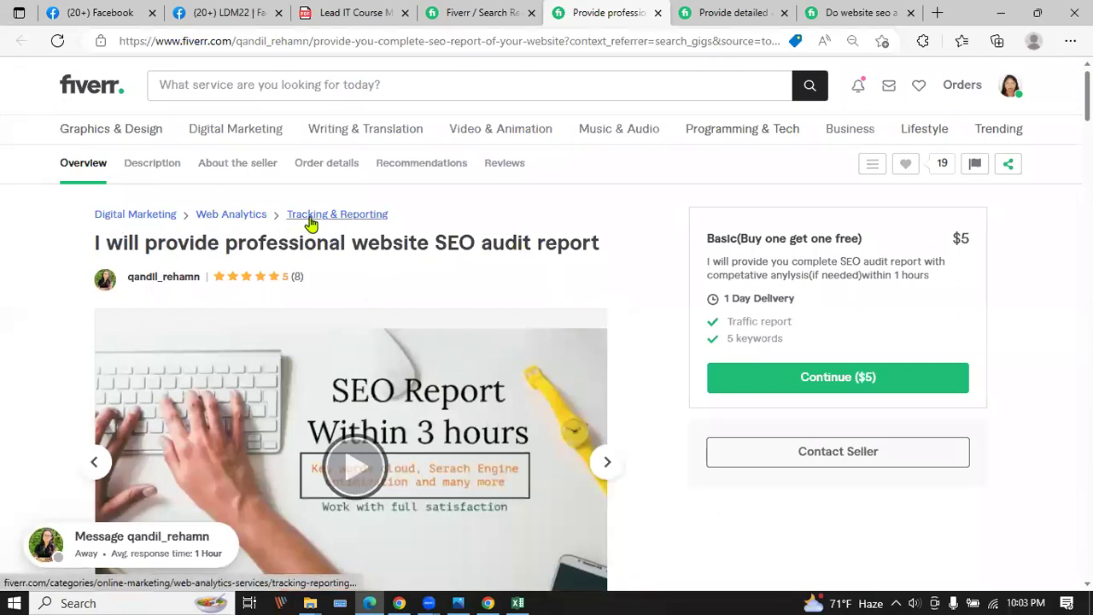
scroll(507, 319, "down", 2)
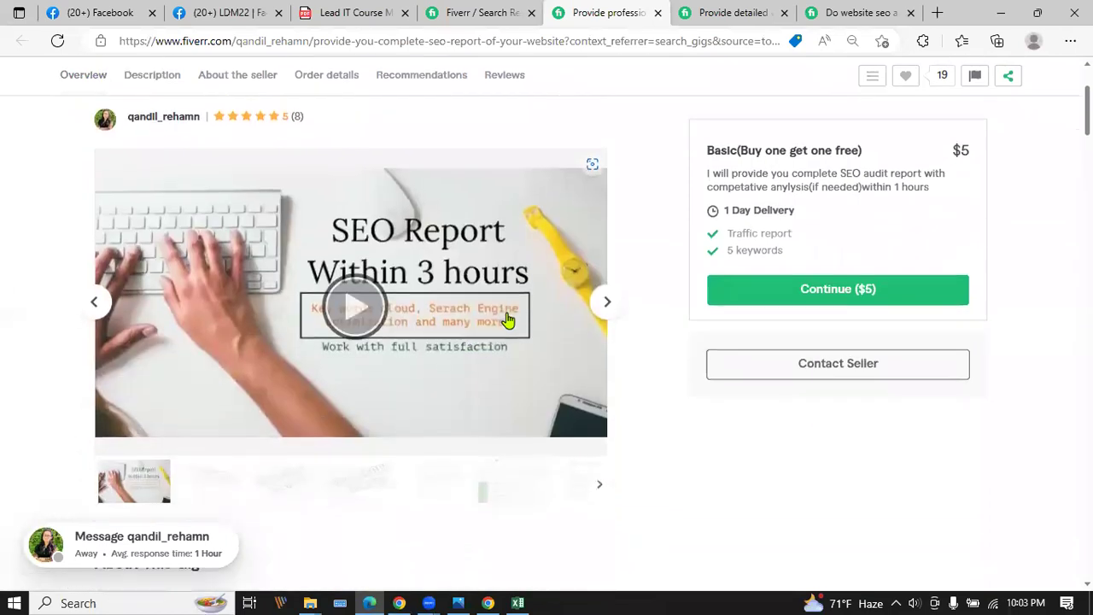
scroll(507, 320, "down", 7)
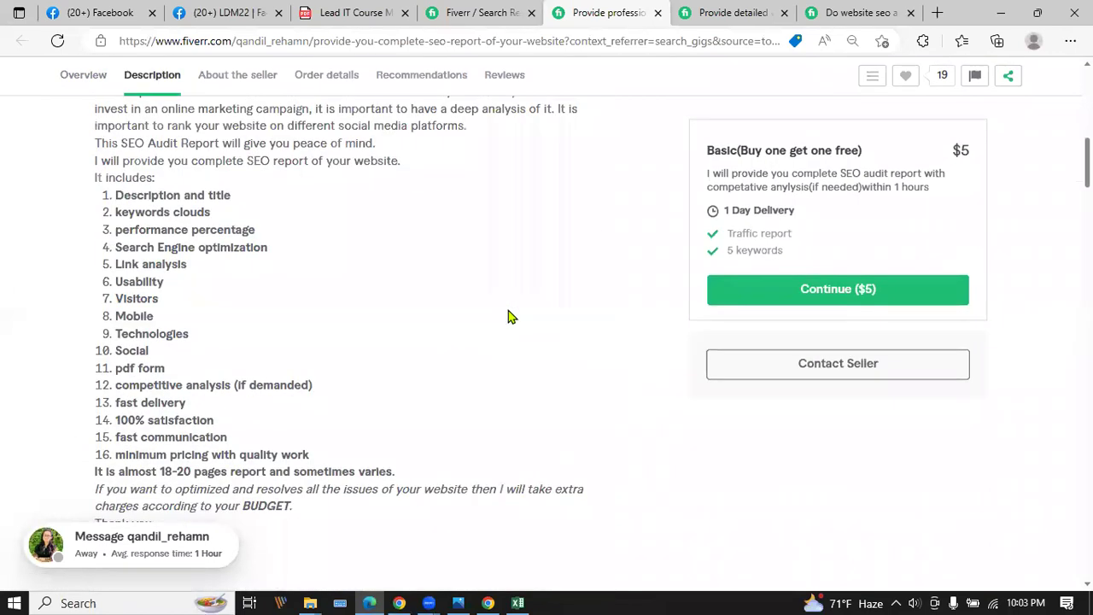
left_click(698, 10)
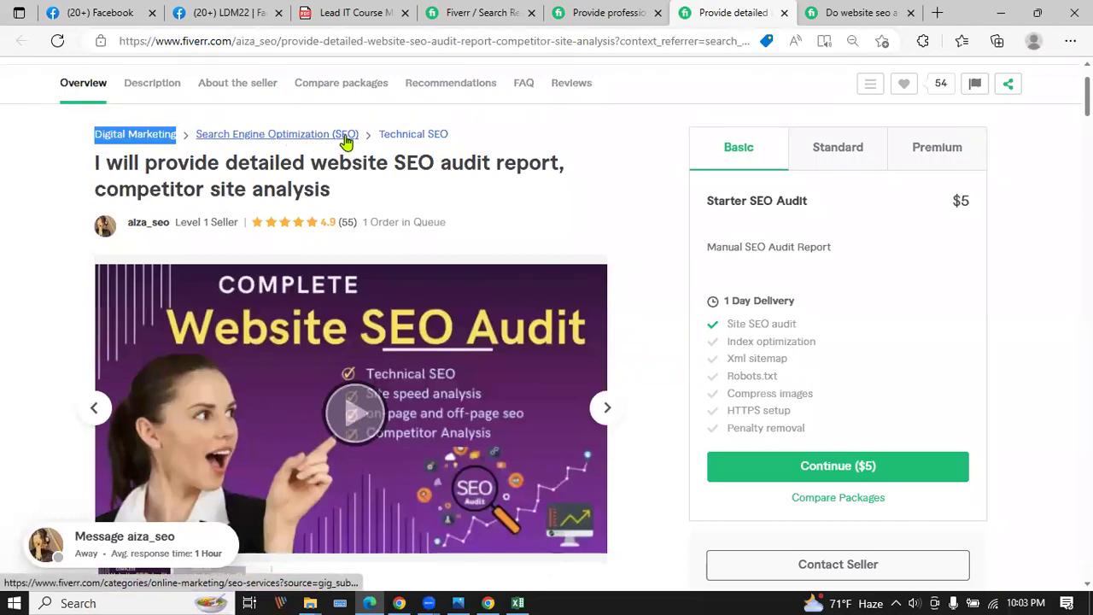
Read the detailed gig's Description and About The Seller sections, then switch to the professional gig.
left_click_drag(95, 164, 358, 192)
scroll(86, 309, "down", 5)
scroll(107, 286, "down", 3)
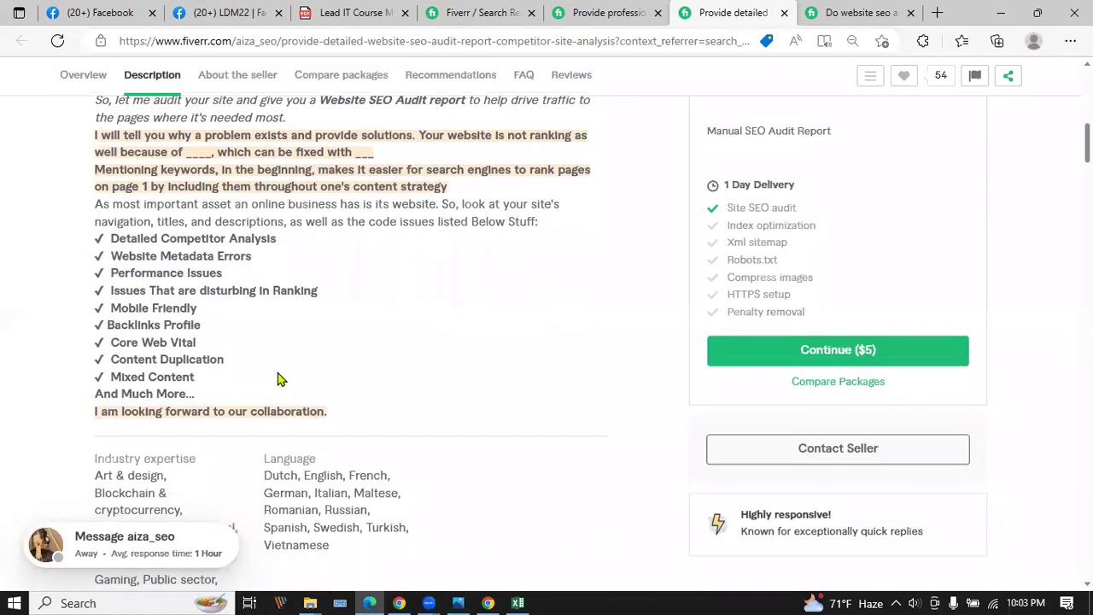
scroll(283, 379, "up", 1)
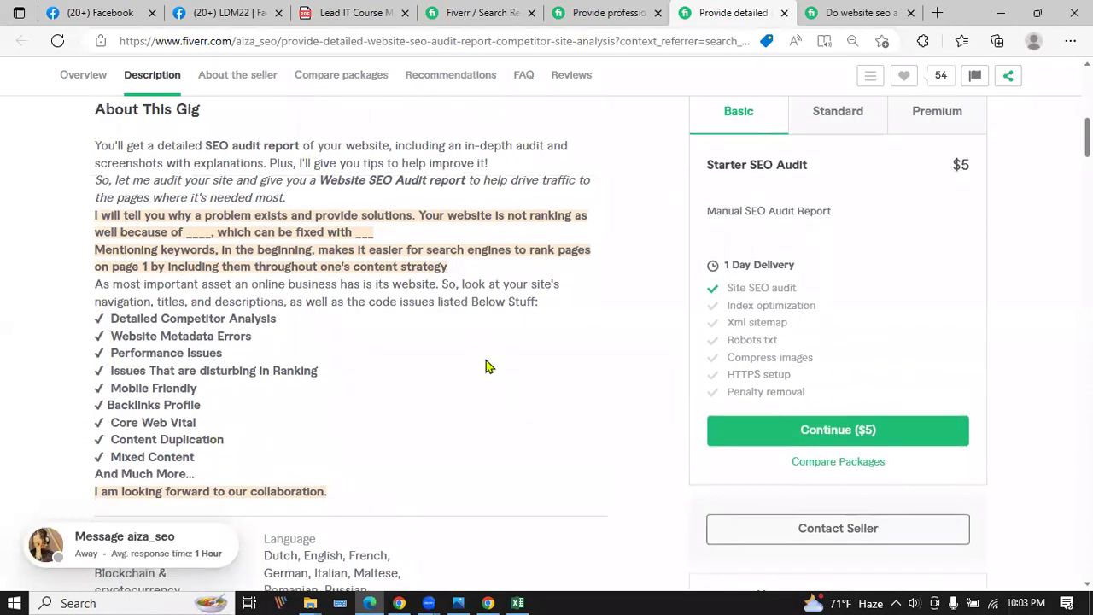
scroll(478, 366, "down", 7)
scroll(286, 340, "up", 2)
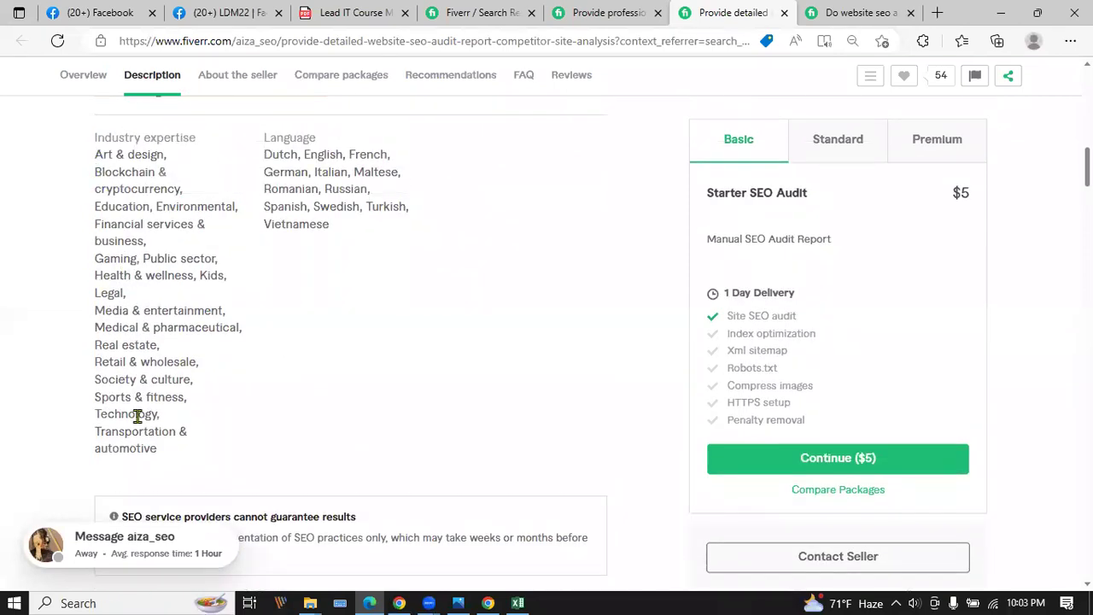
scroll(301, 326, "down", 8)
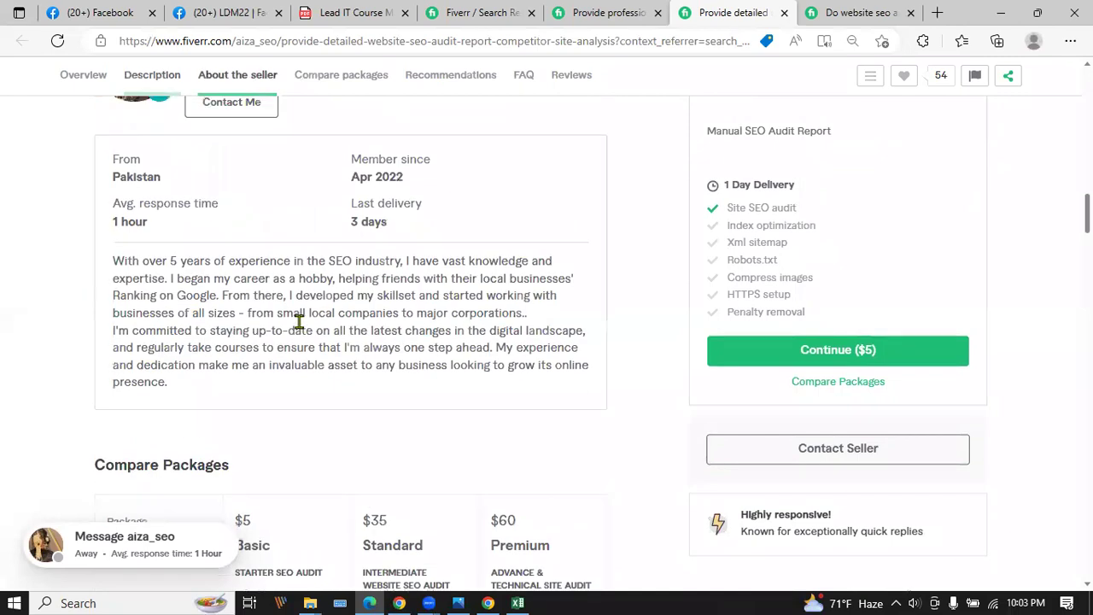
scroll(300, 326, "up", 4)
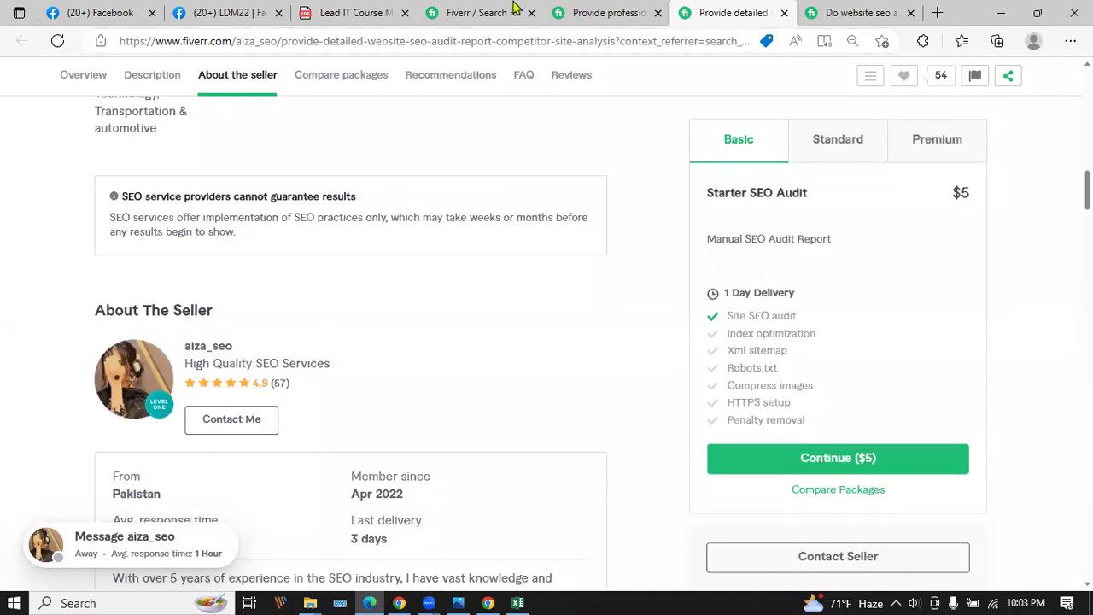
left_click(643, 9)
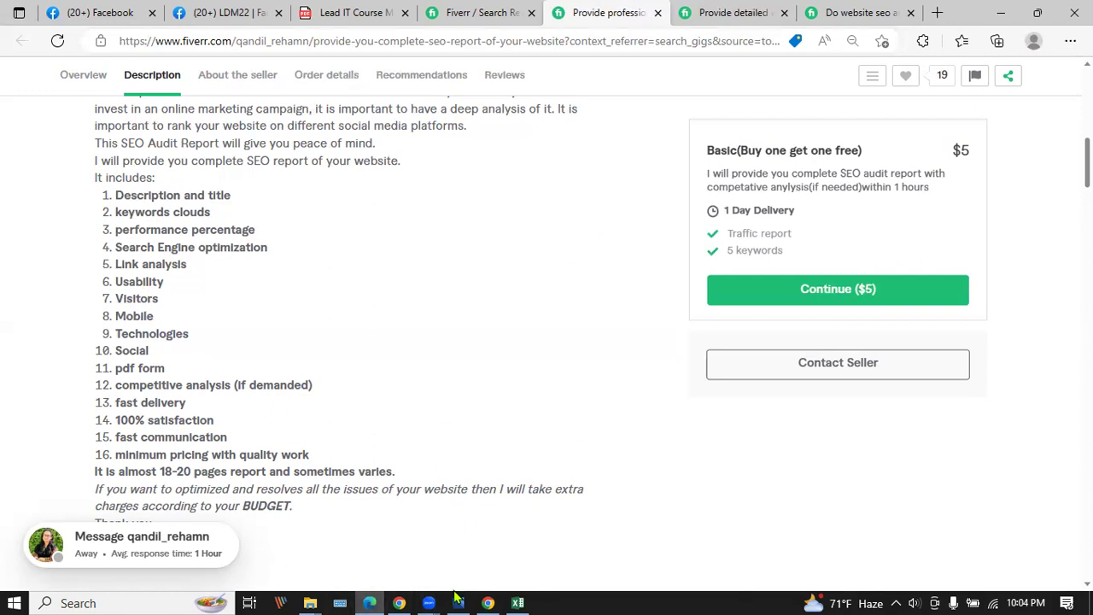
Bring the other Chrome window forward and settle on the Free Backlinks tab after checking Seo Analyzer.
left_click(399, 601)
left_click(341, 13)
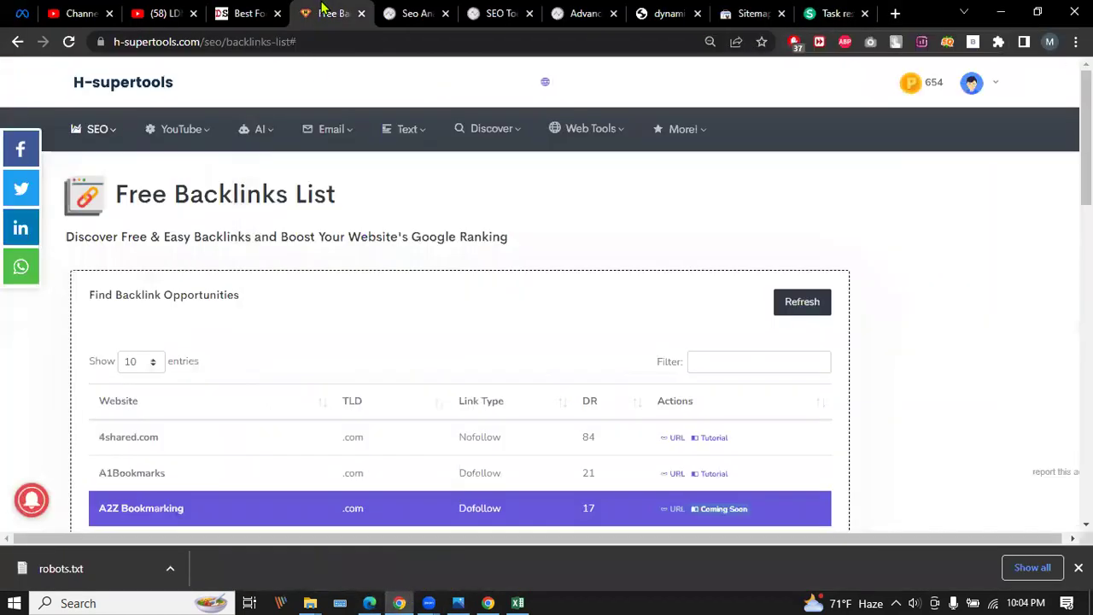
left_click(408, 12)
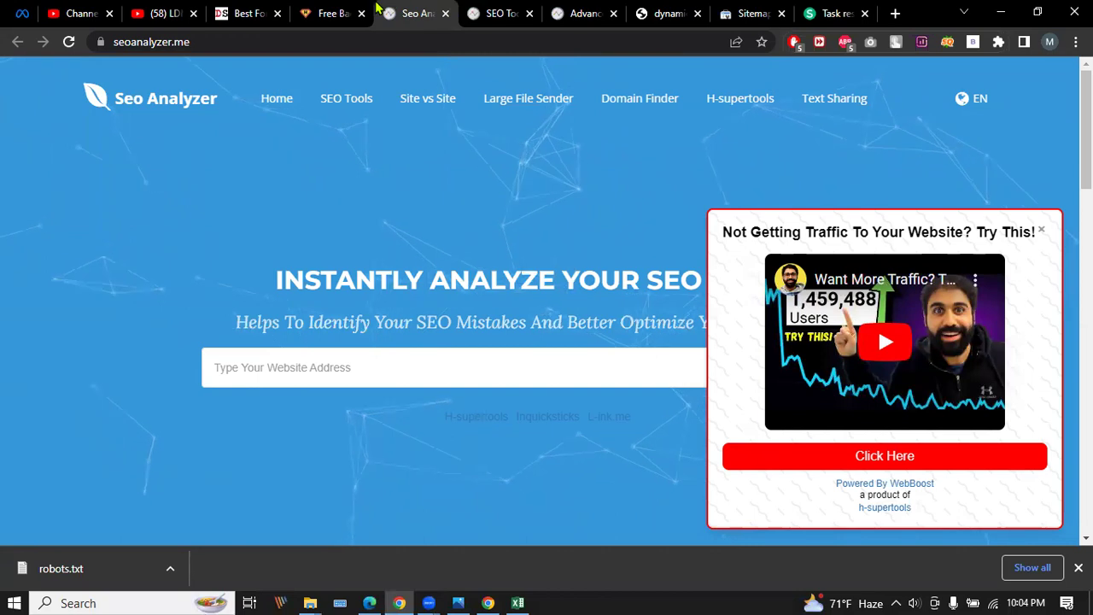
left_click(340, 11)
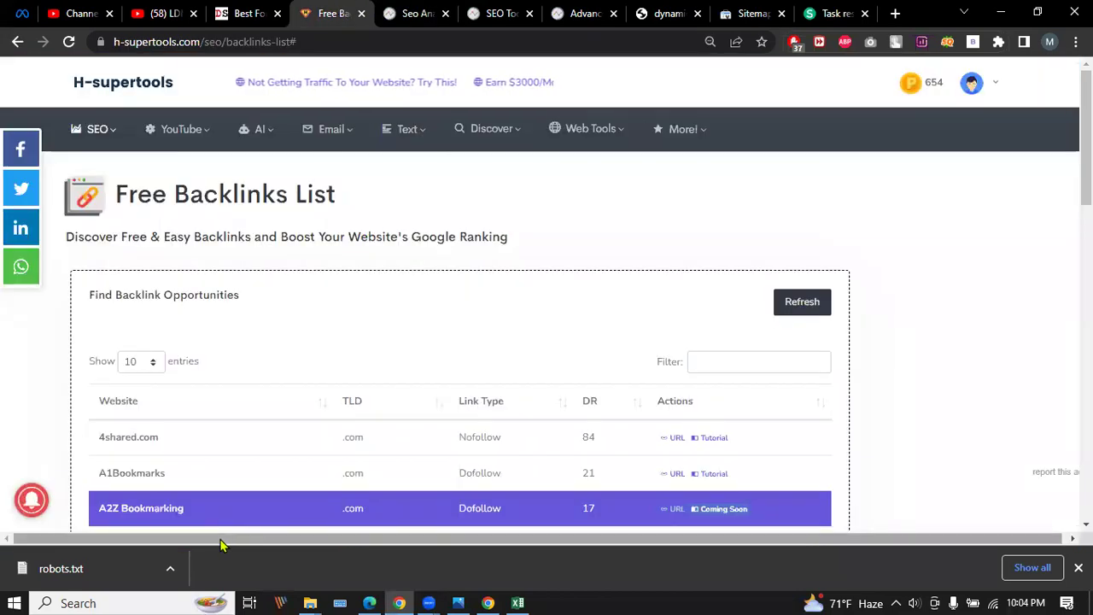
Select the subtitle 'Discover Free & Easy Backlinks and Boost Your Website's Google Ranking' under the heading.
left_click_drag(66, 237, 73, 239)
left_click(524, 238)
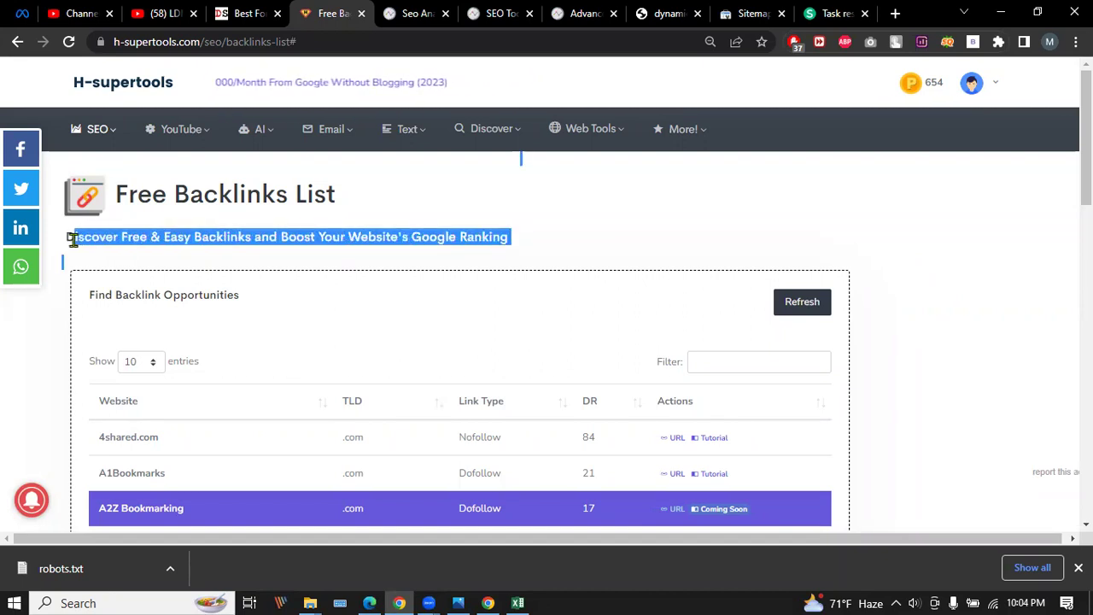
left_click(151, 242)
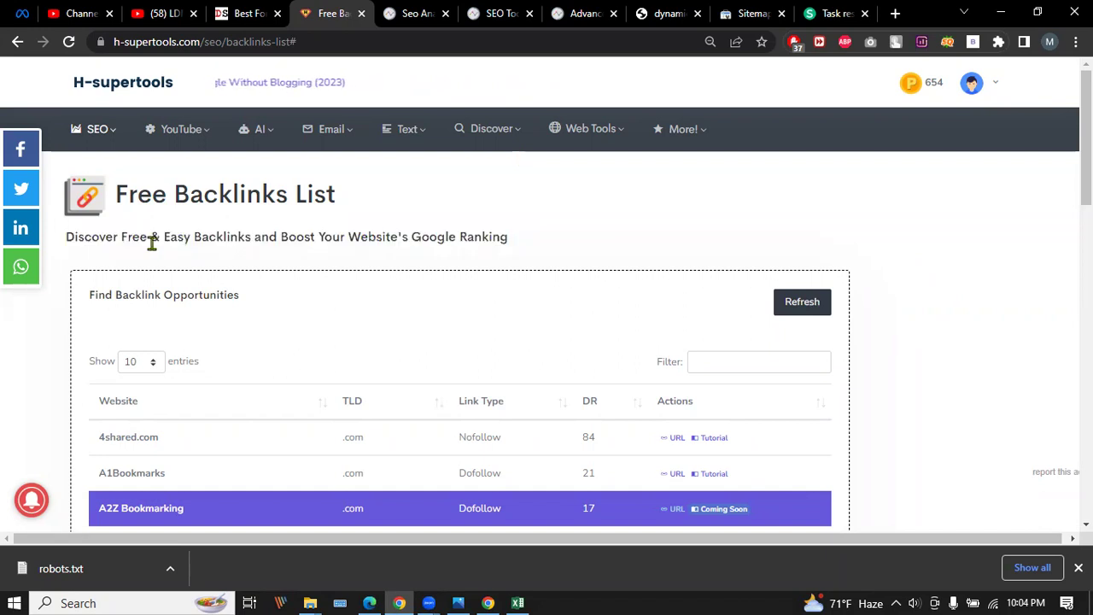
left_click_drag(64, 244, 500, 238)
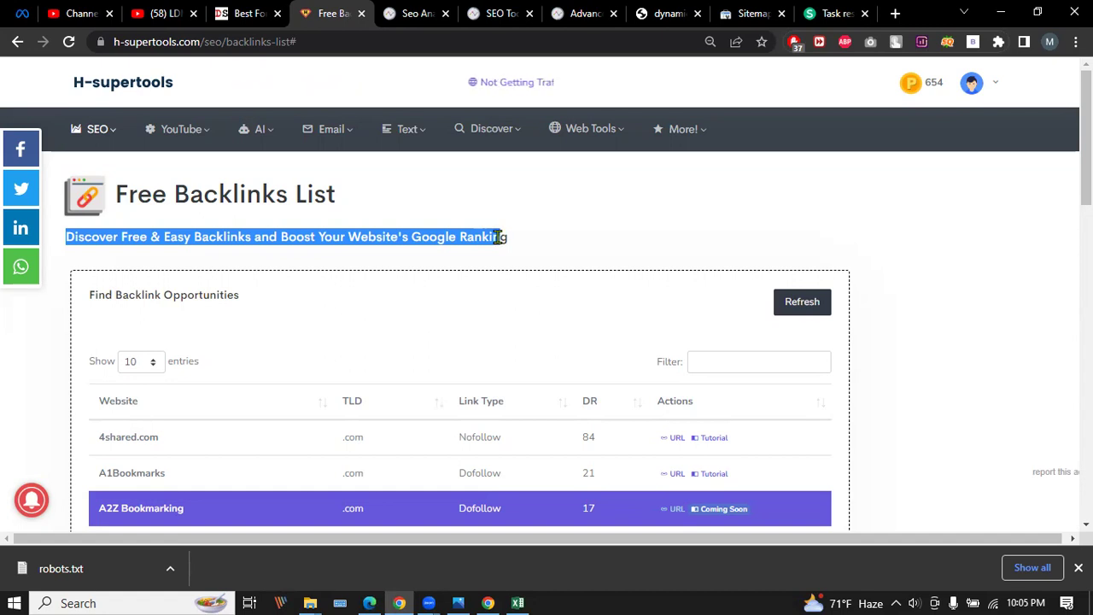
Load linkedin.com in a new tab and dismiss the robots.txt download notice.
left_click(894, 13)
type("l")
key("Return")
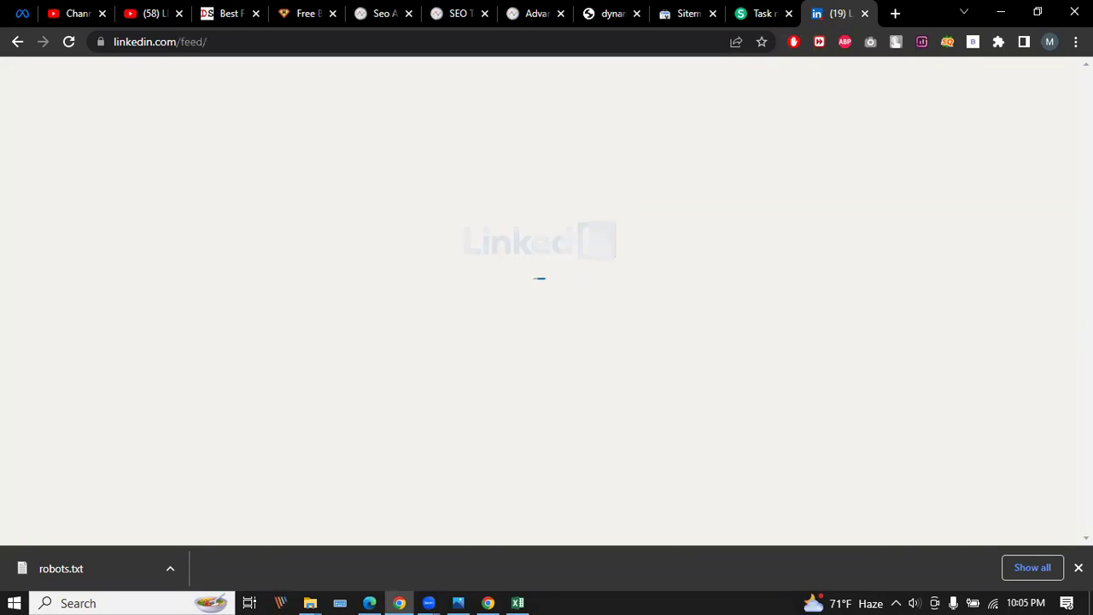
left_click(1078, 567)
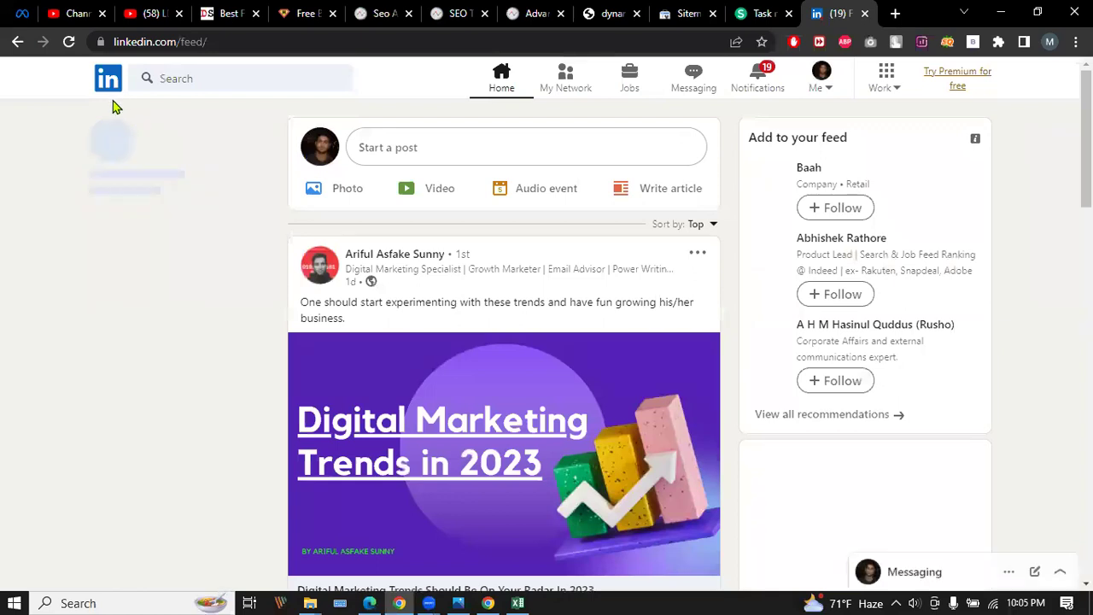
Open your profile and choose to confirm the current position at DYNAMIC SOLUTIONS.
left_click(186, 161)
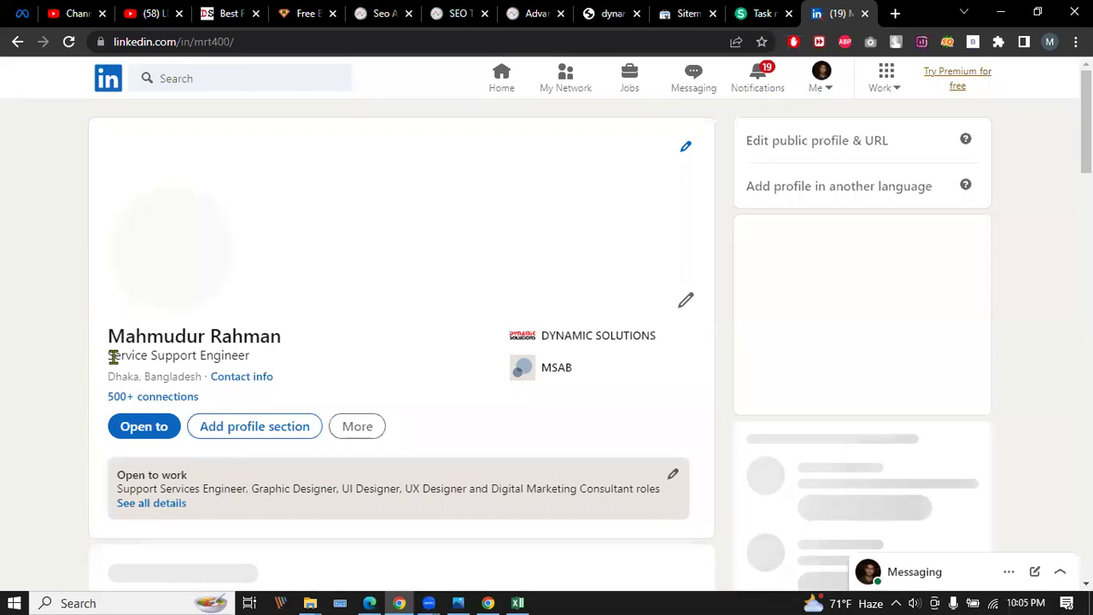
scroll(210, 360, "down", 1)
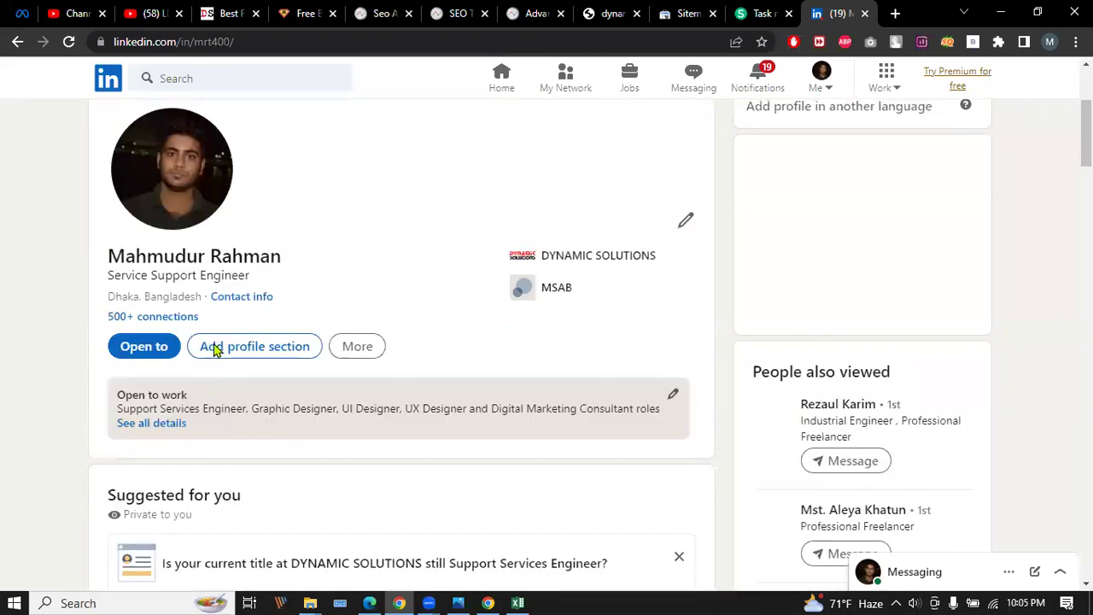
scroll(256, 311, "down", 4)
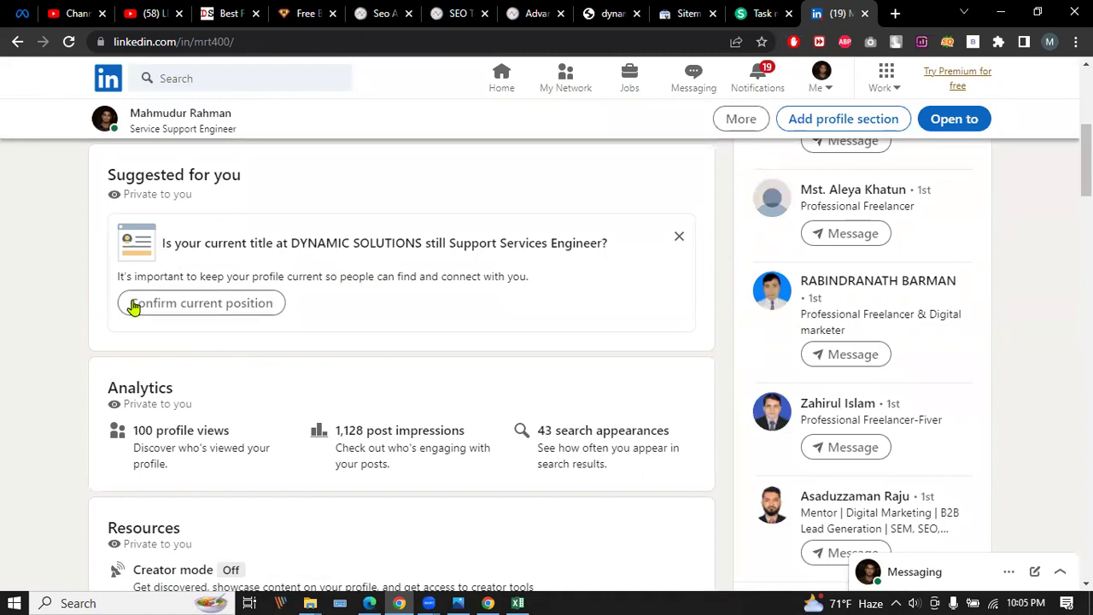
left_click(191, 306)
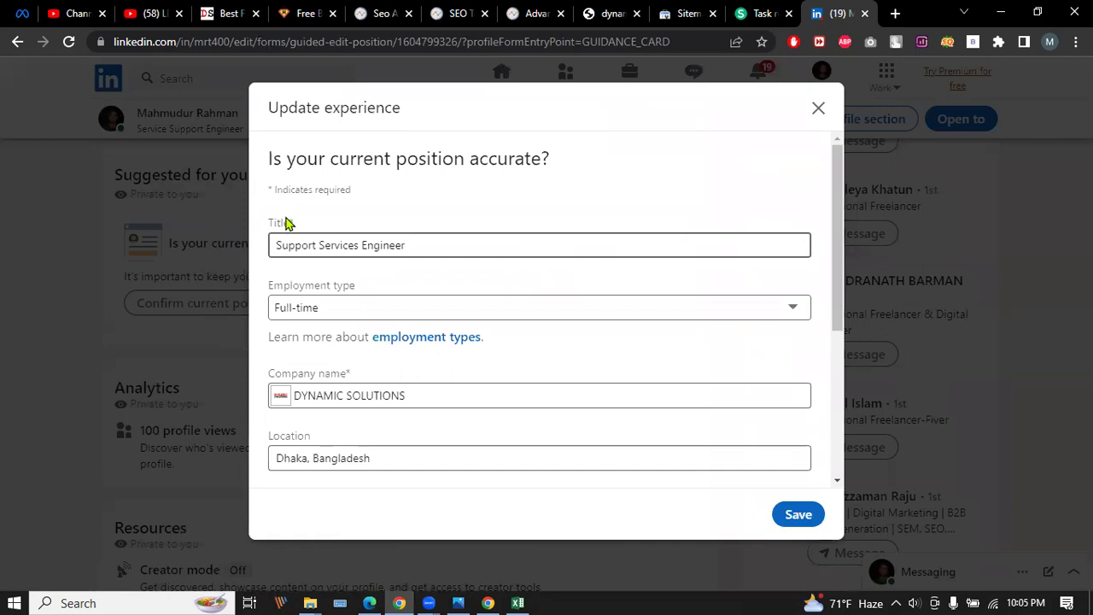
Save the confirmed Support Services Engineer position at DYNAMIC SOLUTIONS from the Update experience dialog.
scroll(426, 317, "down", 1)
scroll(452, 320, "up", 1)
scroll(456, 326, "down", 3)
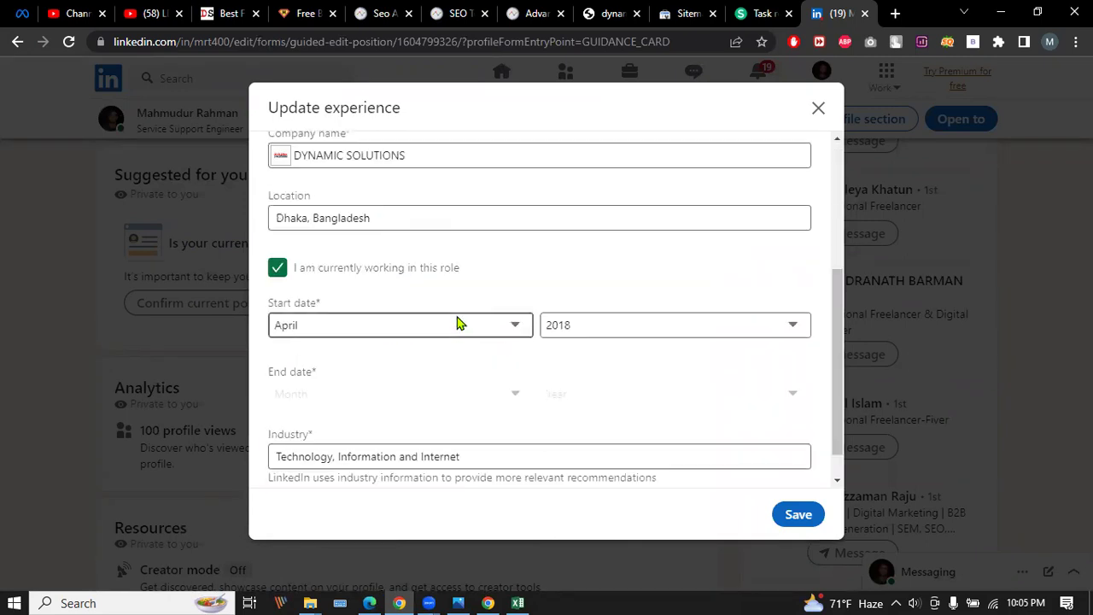
scroll(456, 323, "down", 1)
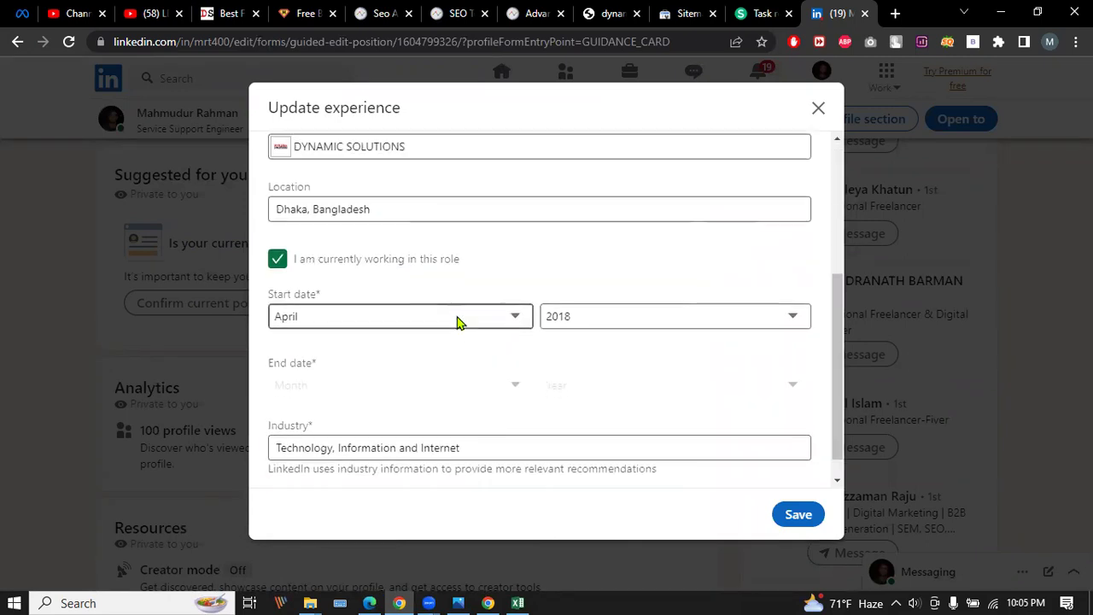
left_click(797, 514)
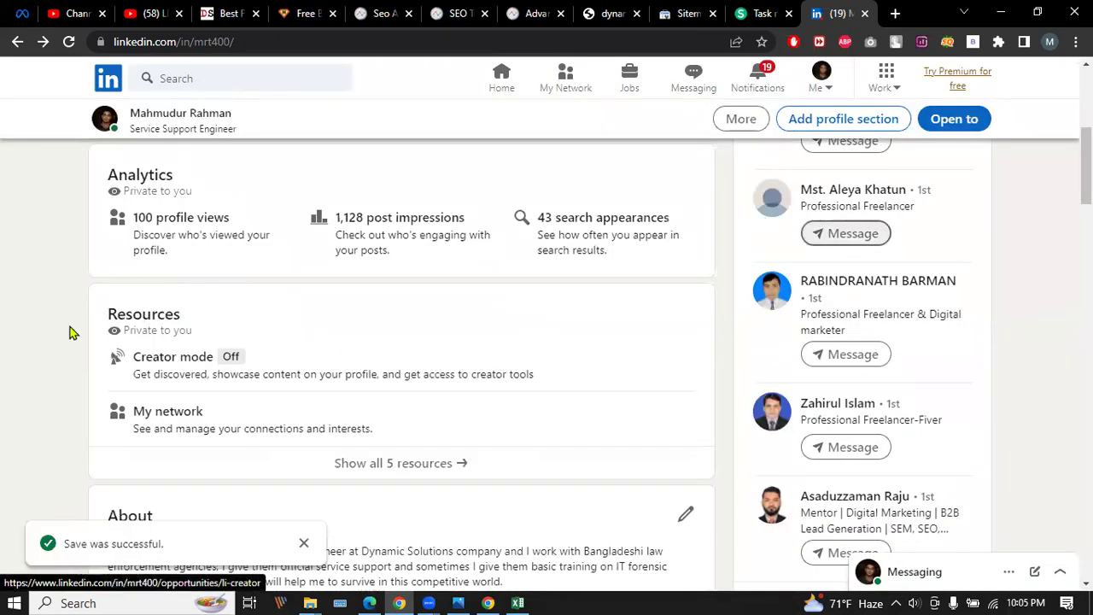
Highlight the 'Service Support Engineer' headline and expand the full About description.
scroll(72, 328, "up", 3)
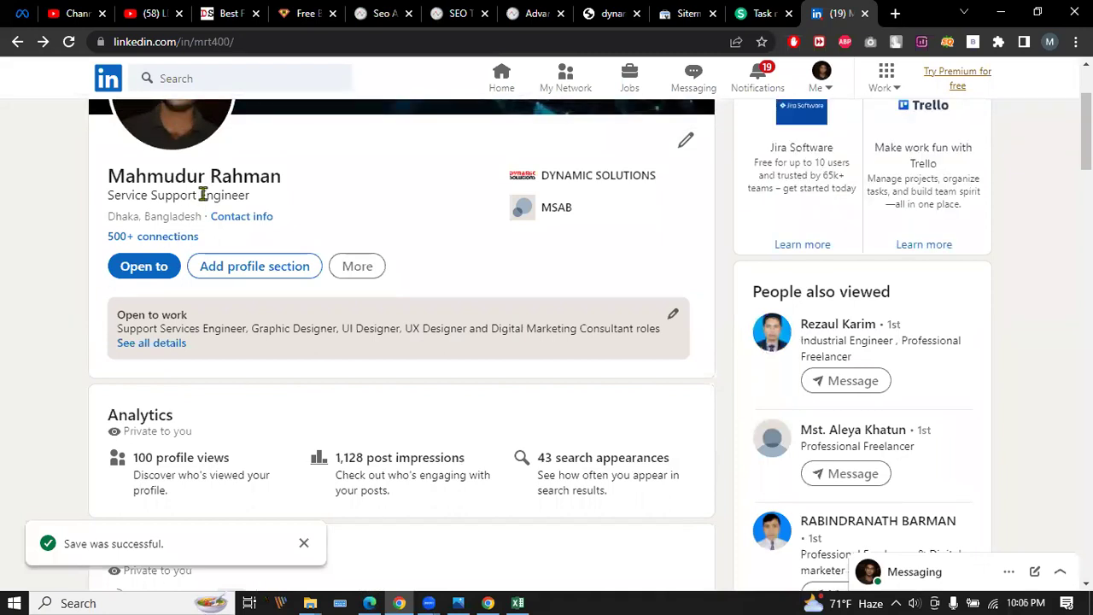
scroll(202, 198, "down", 8)
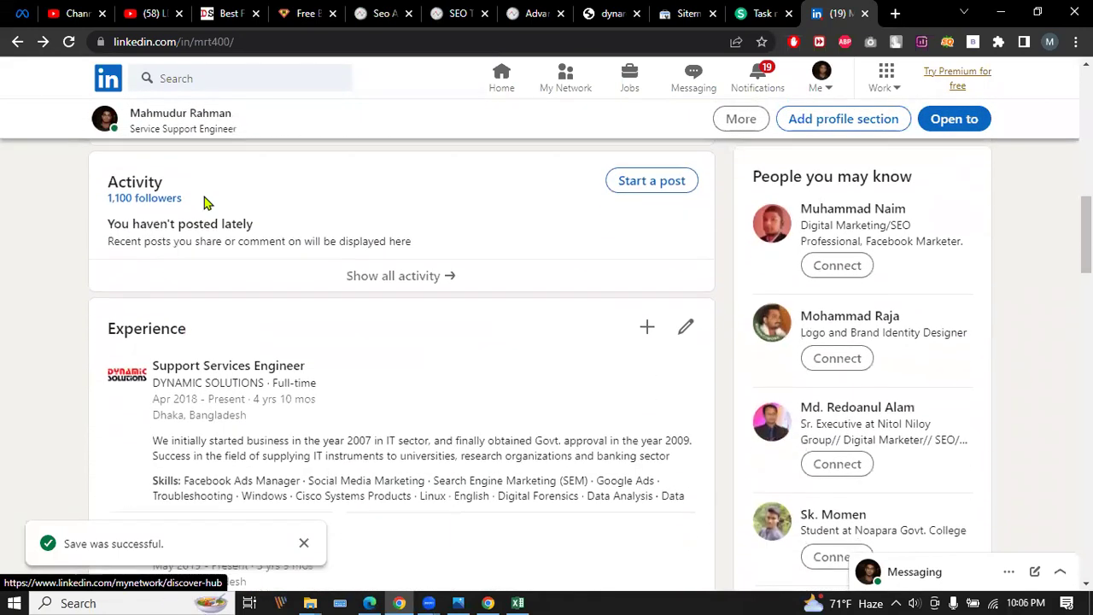
scroll(236, 342, "down", 1)
scroll(51, 312, "down", 1)
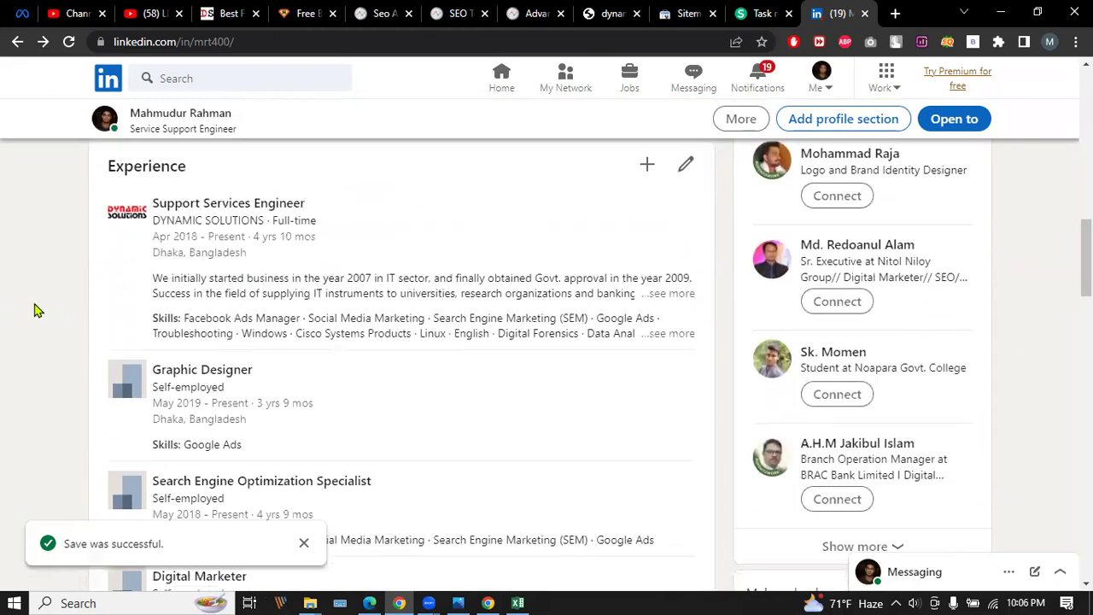
scroll(34, 310, "down", 8)
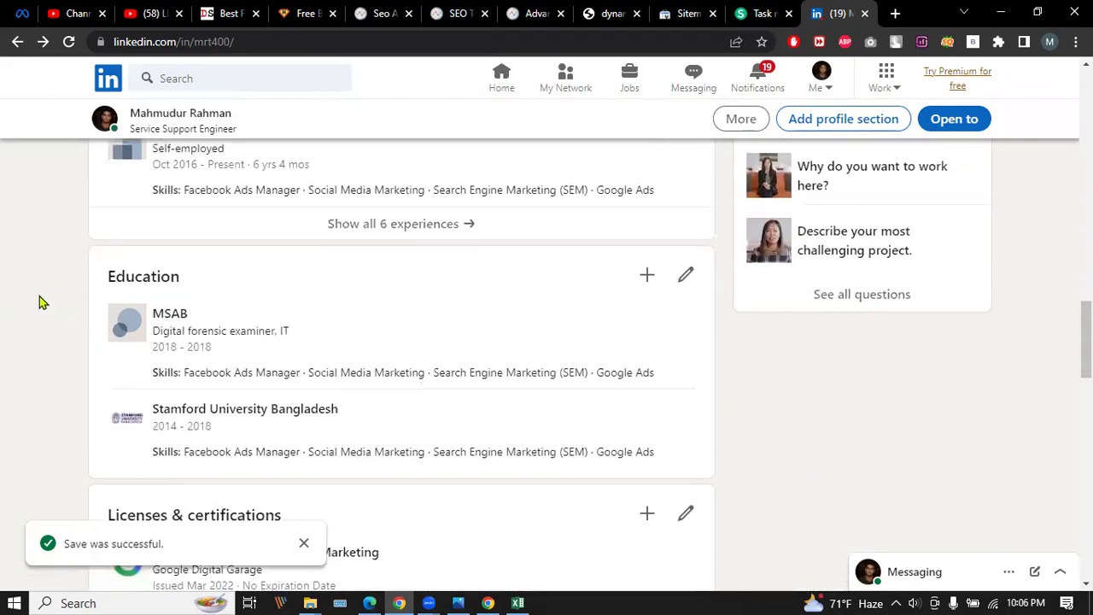
scroll(38, 301, "down", 3)
scroll(53, 298, "up", 15)
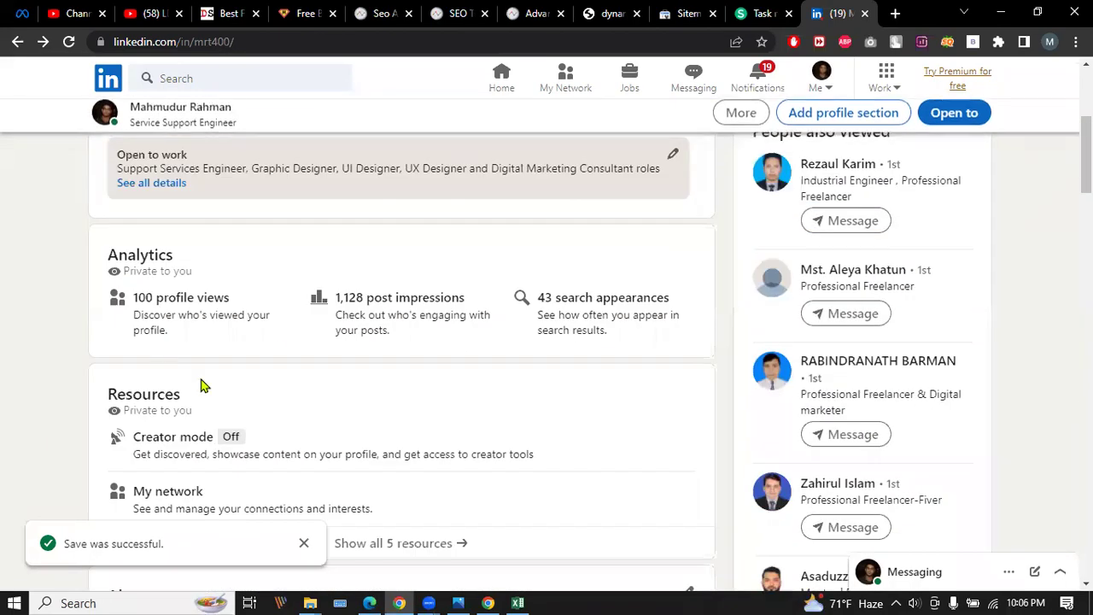
scroll(192, 368, "up", 4)
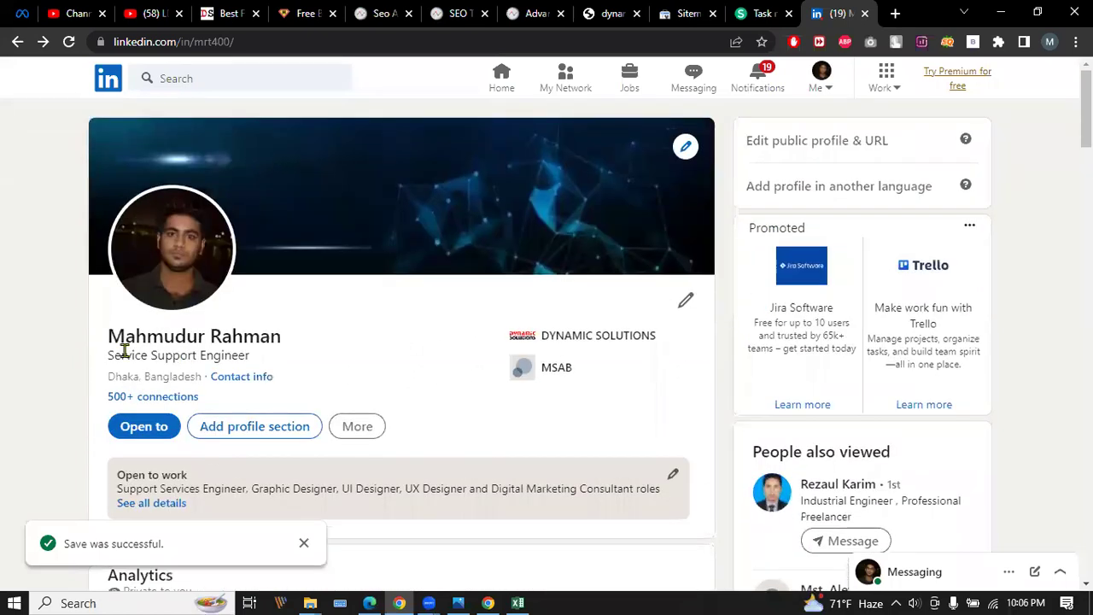
left_click_drag(107, 356, 278, 362)
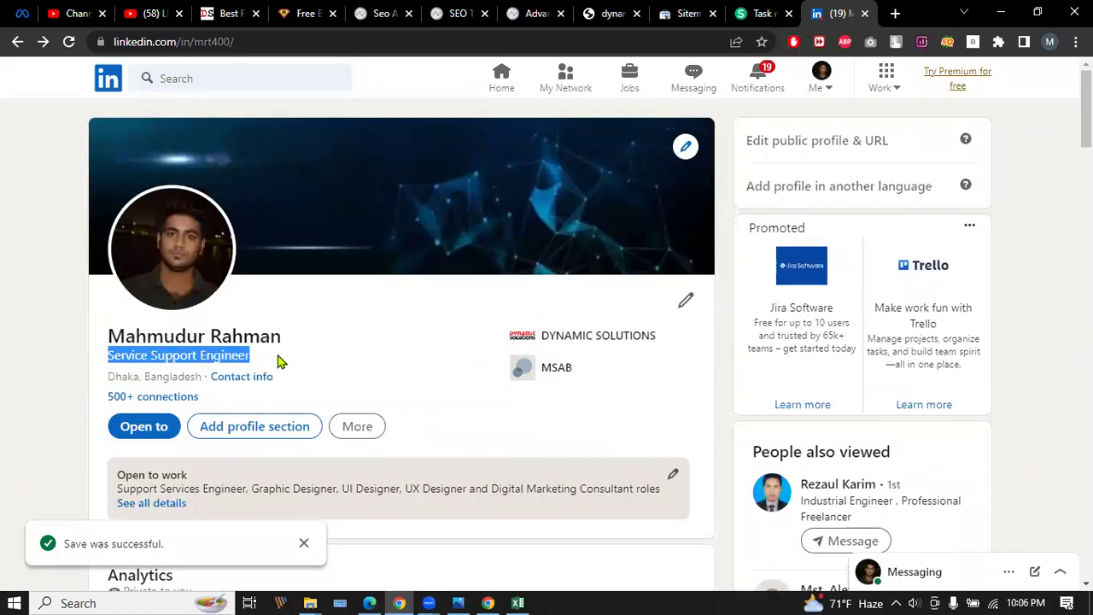
scroll(281, 361, "down", 9)
scroll(549, 291, "up", 1)
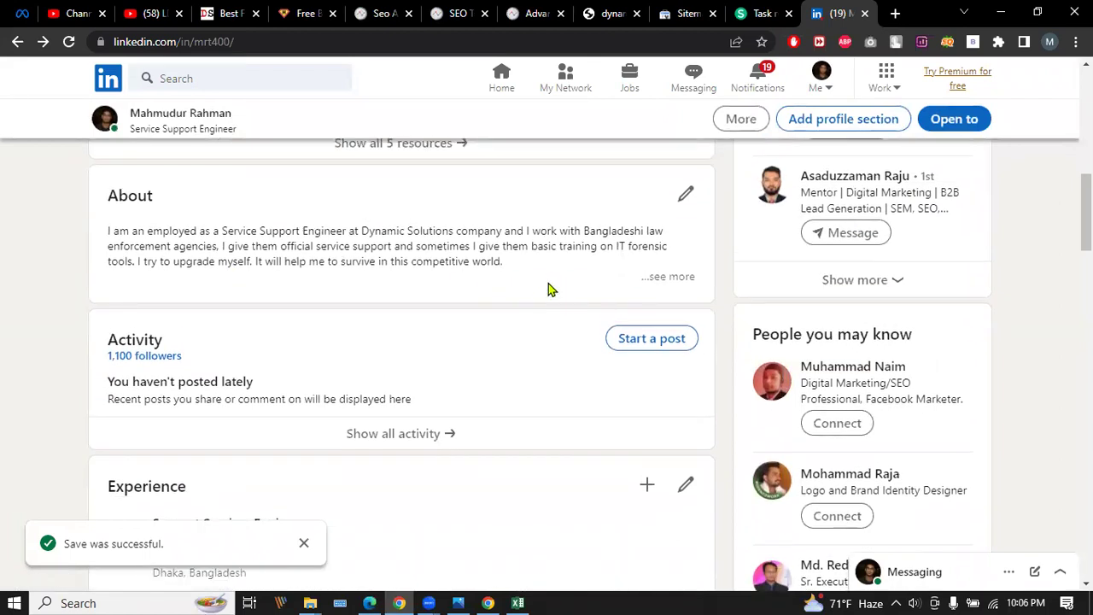
left_click(662, 276)
scroll(34, 295, "up", 5)
scroll(11, 288, "up", 4)
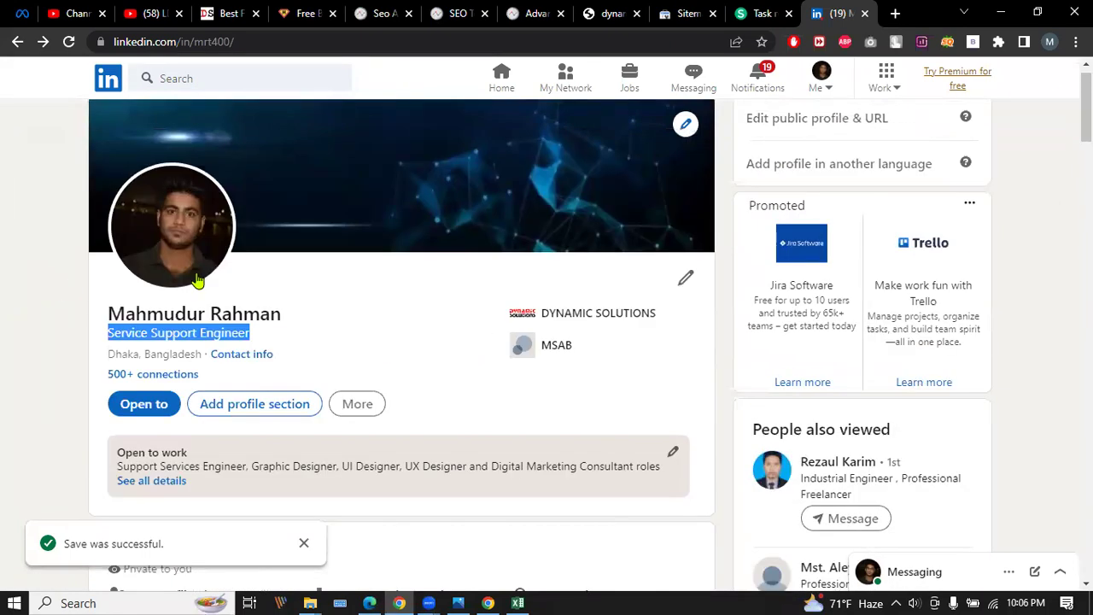
scroll(197, 280, "down", 3)
scroll(324, 268, "up", 1)
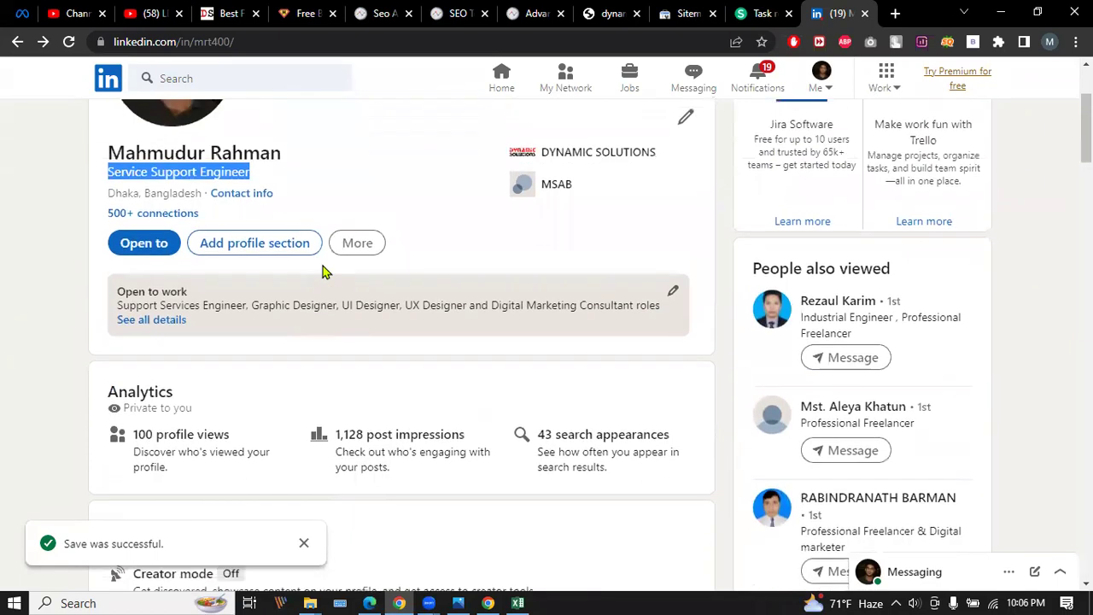
left_click(281, 183)
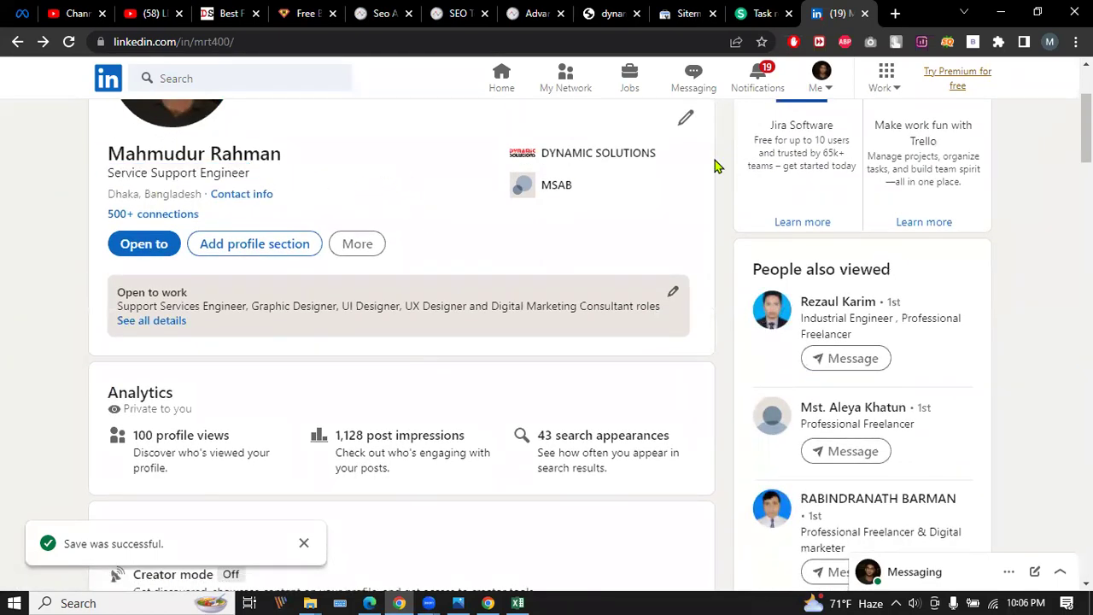
Scroll through the rest of the LinkedIn profile sections.
scroll(484, 244, "down", 5)
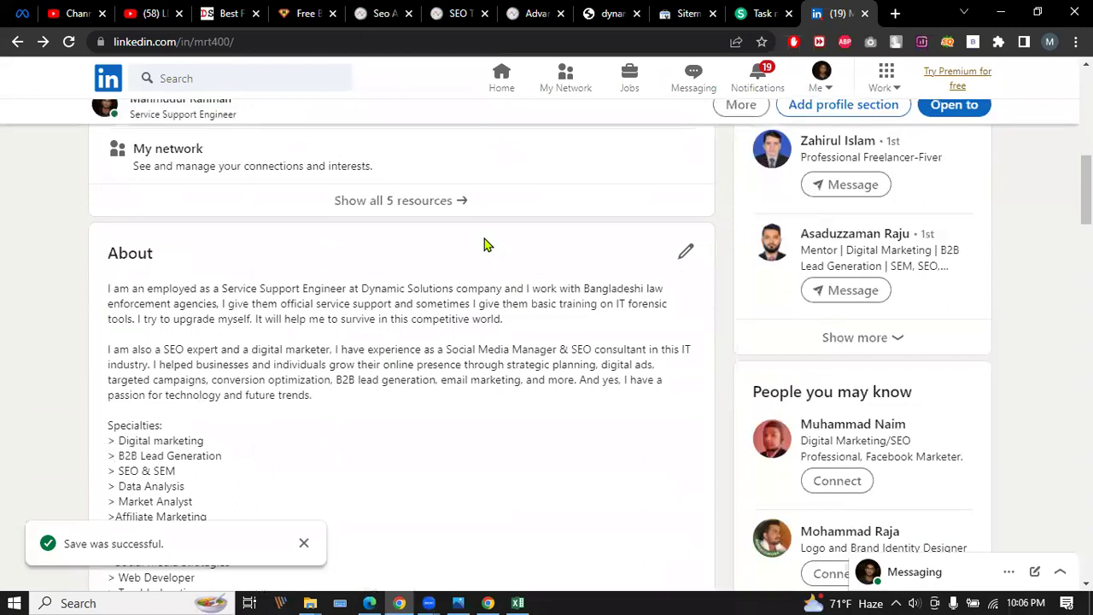
scroll(459, 261, "down", 1)
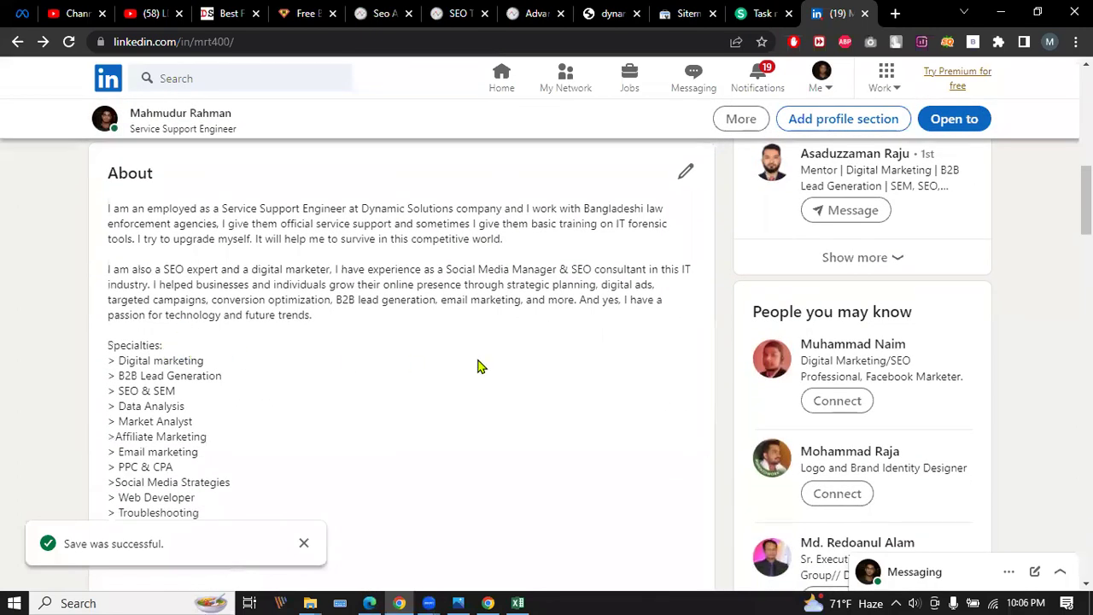
scroll(269, 389, "down", 4)
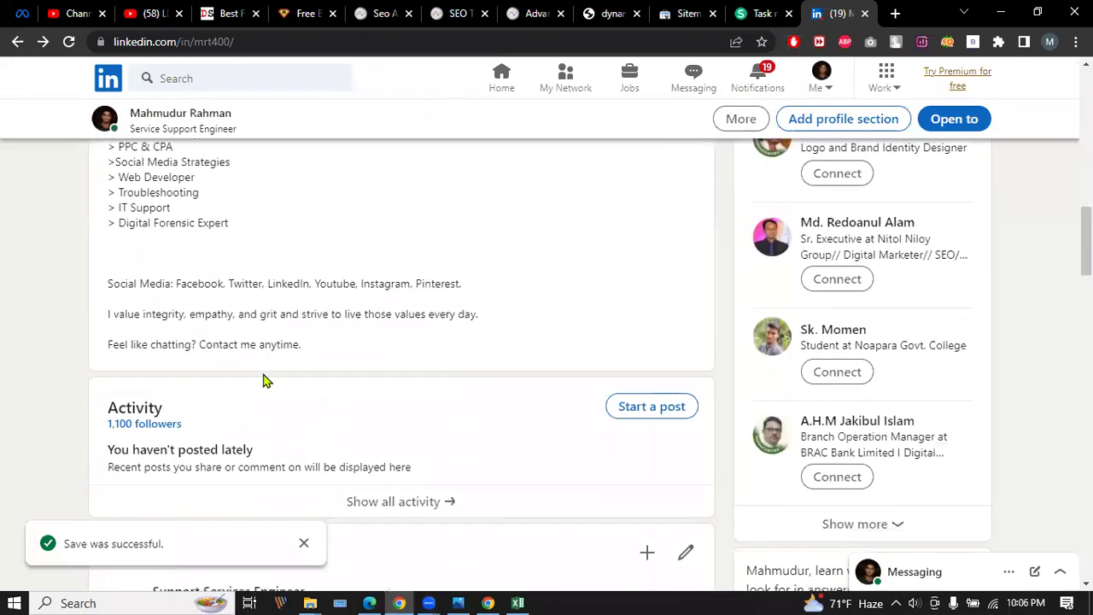
scroll(276, 363, "down", 3)
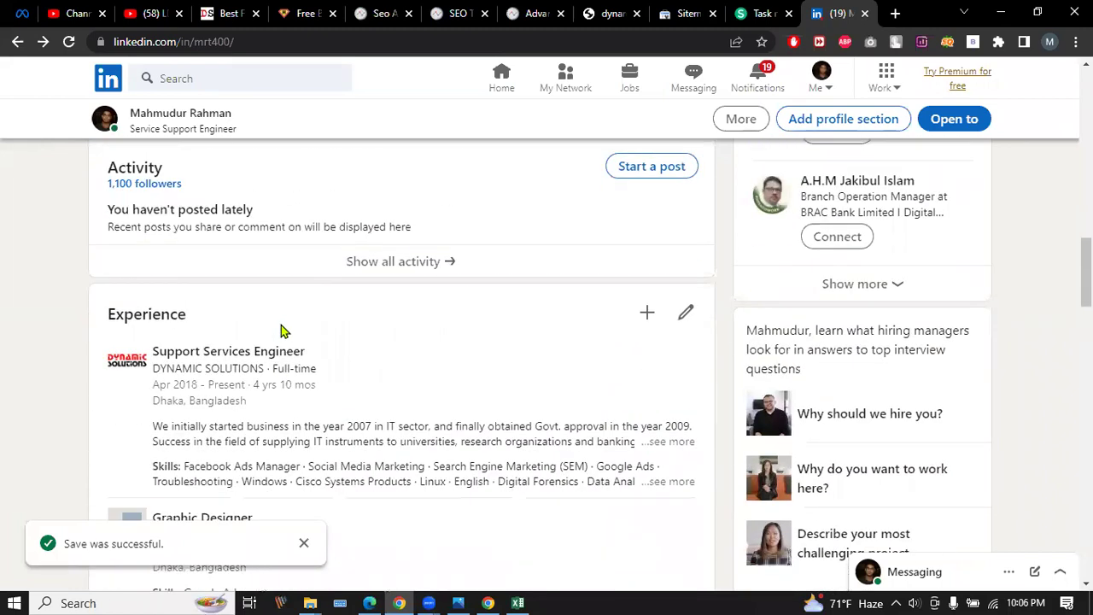
scroll(286, 316, "down", 7)
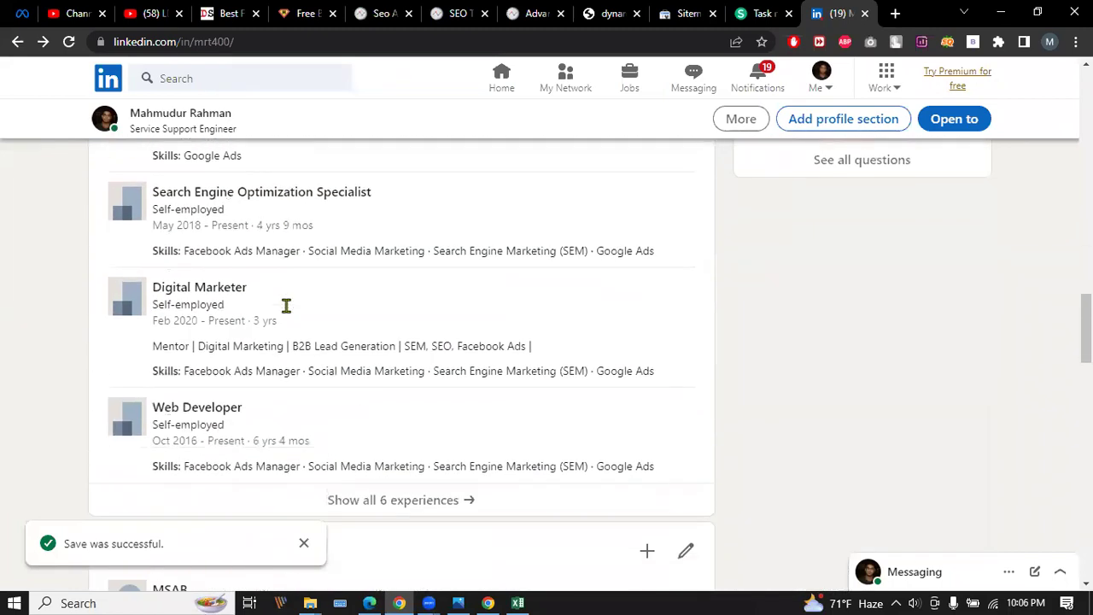
scroll(286, 308, "down", 7)
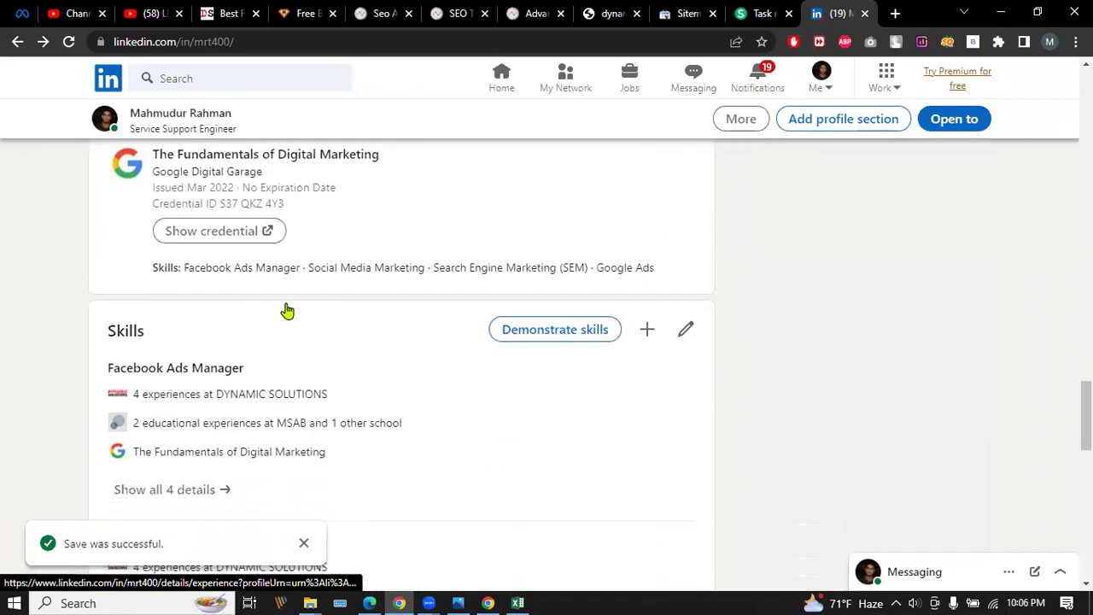
scroll(315, 329, "up", 4)
scroll(337, 343, "down", 2)
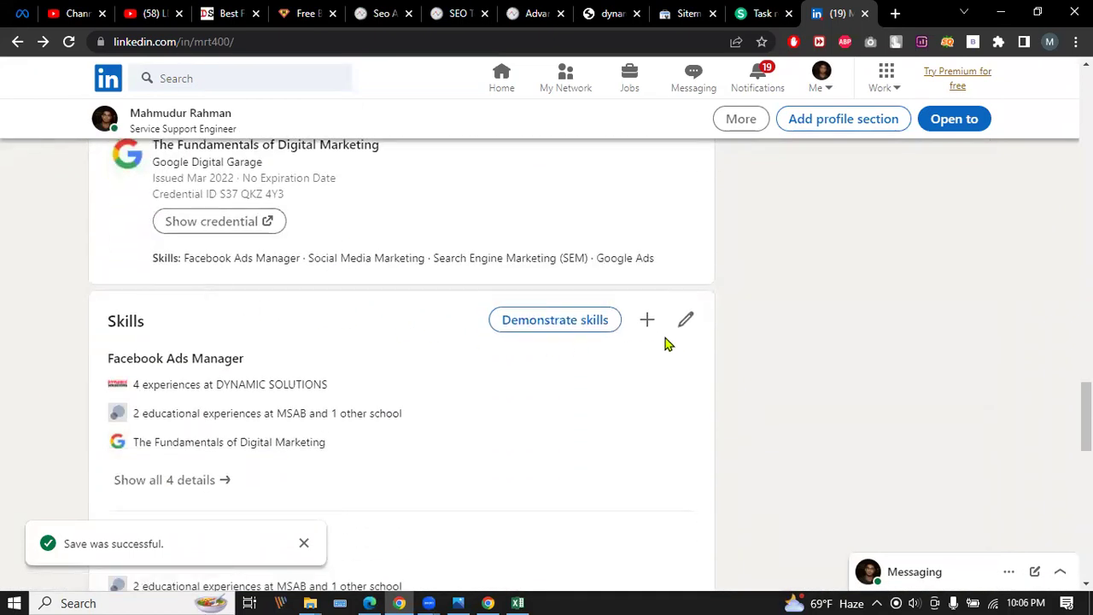
scroll(324, 321, "down", 3)
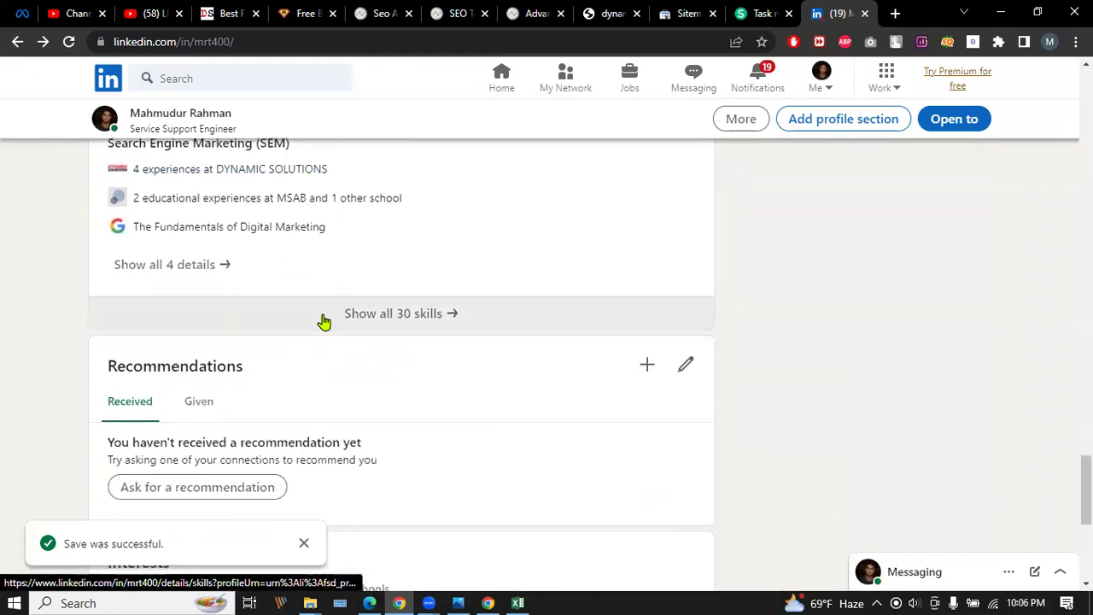
scroll(323, 321, "down", 5)
scroll(471, 382, "up", 10)
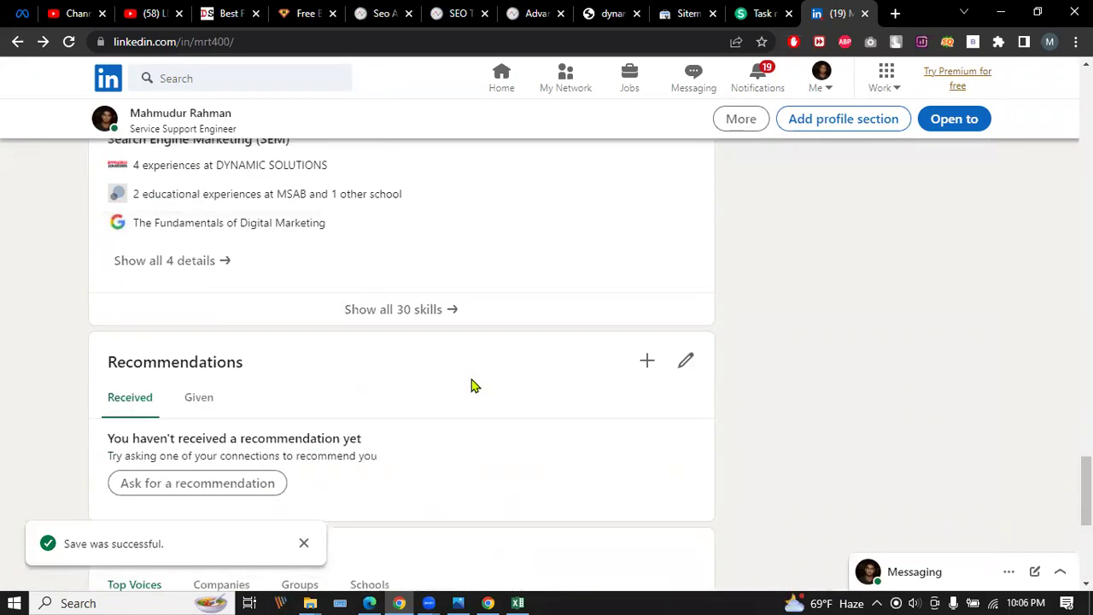
scroll(312, 349, "up", 4)
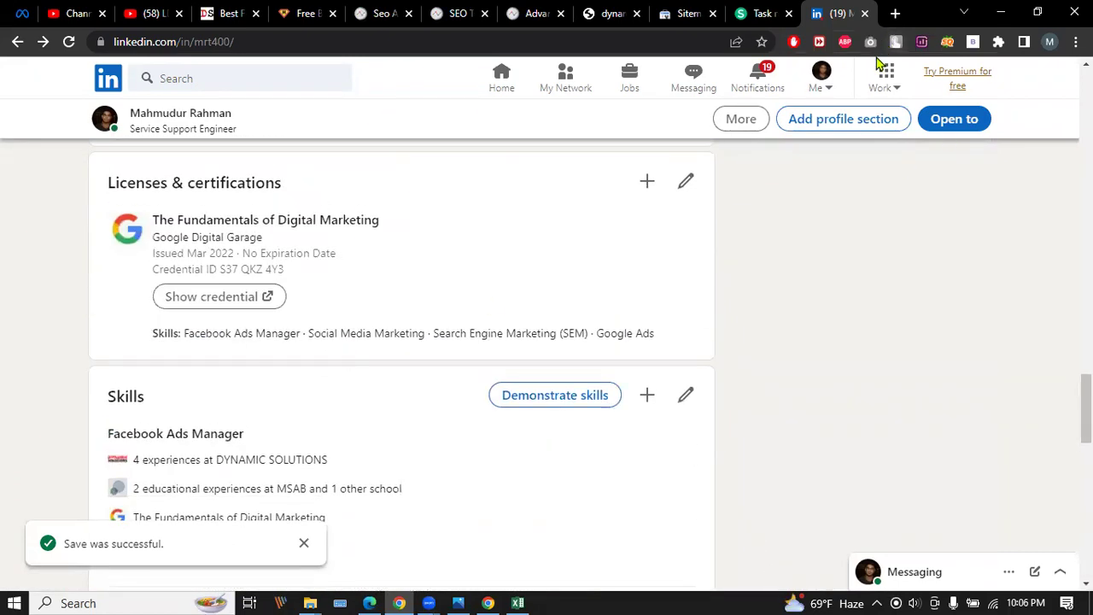
Reopen the profile via Me > View Profile, then show the Lead IT Course module PDF in Edge.
left_click(821, 77)
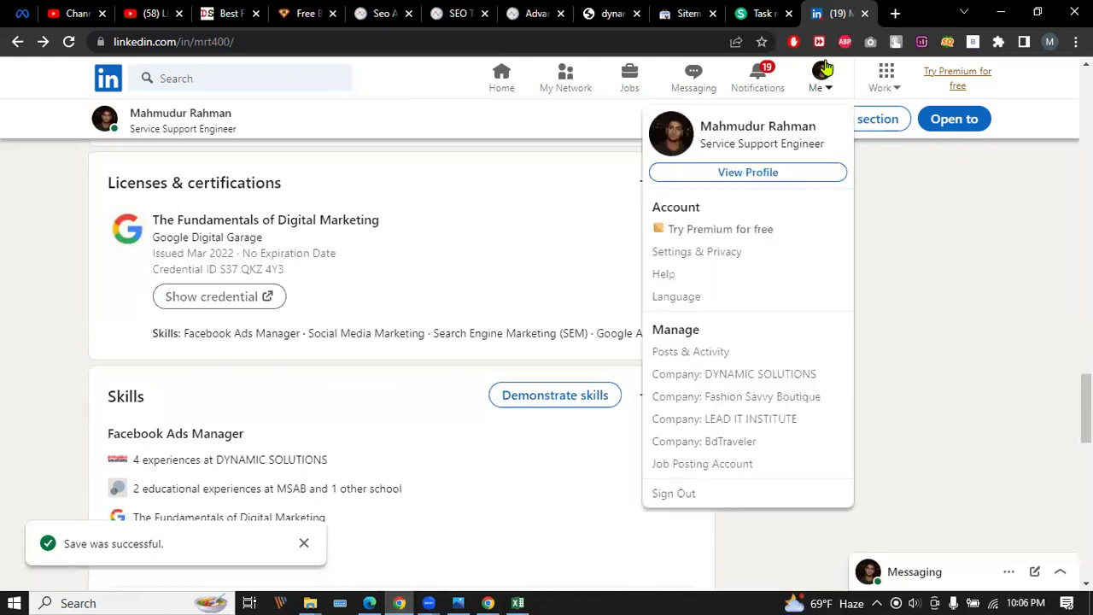
left_click(773, 171)
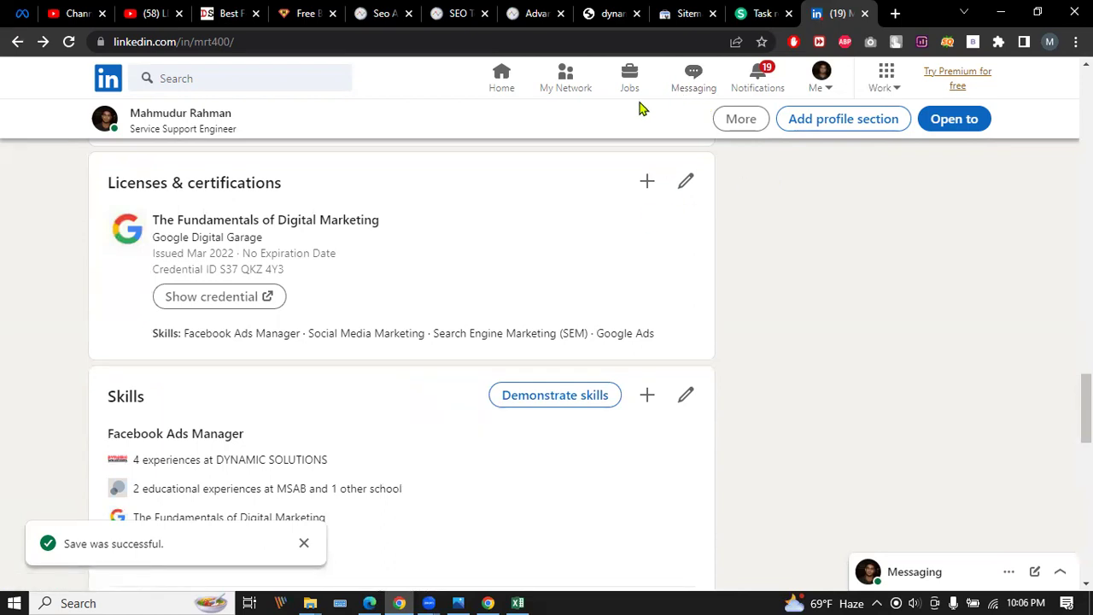
left_click(369, 603)
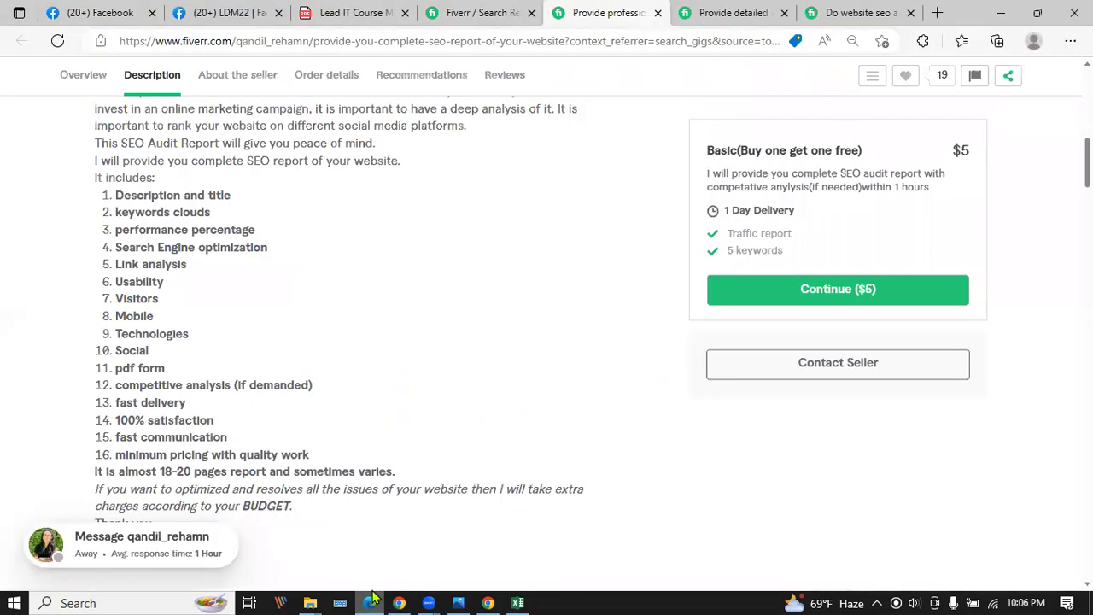
left_click(353, 10)
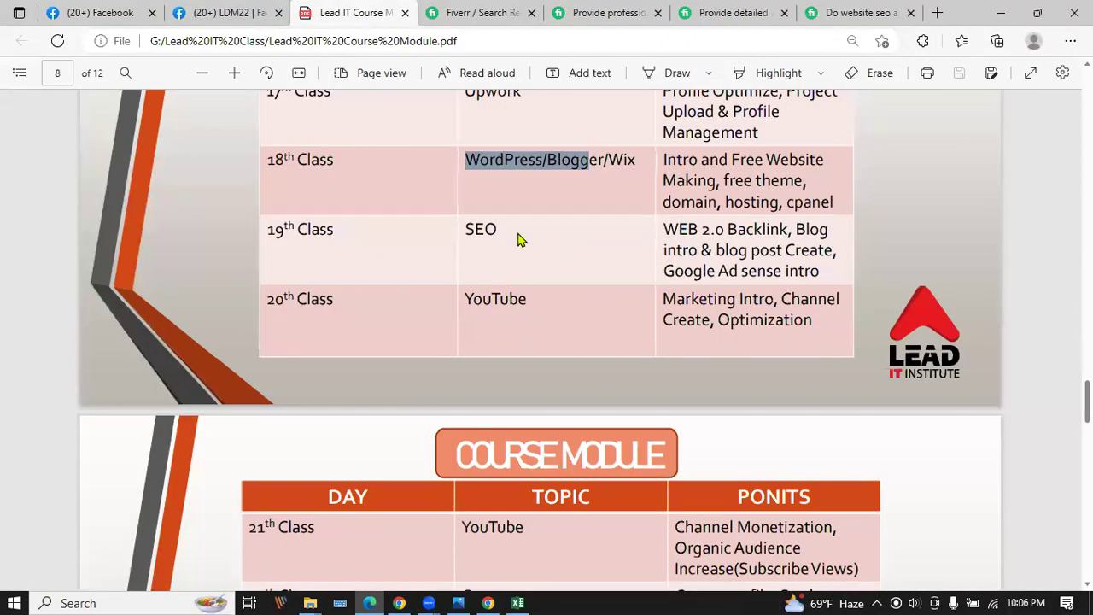